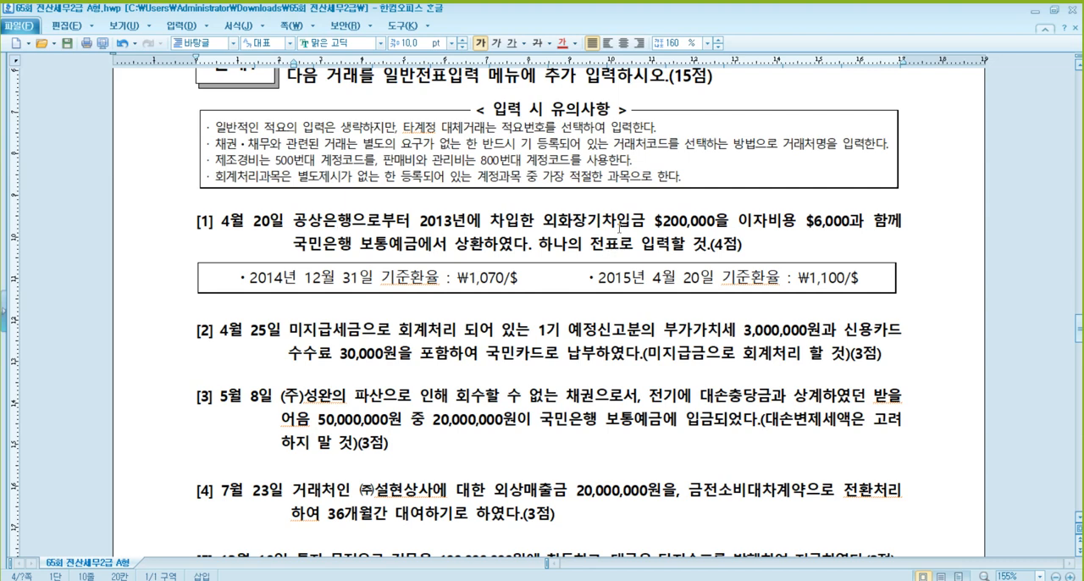
click(629, 222)
click(467, 222)
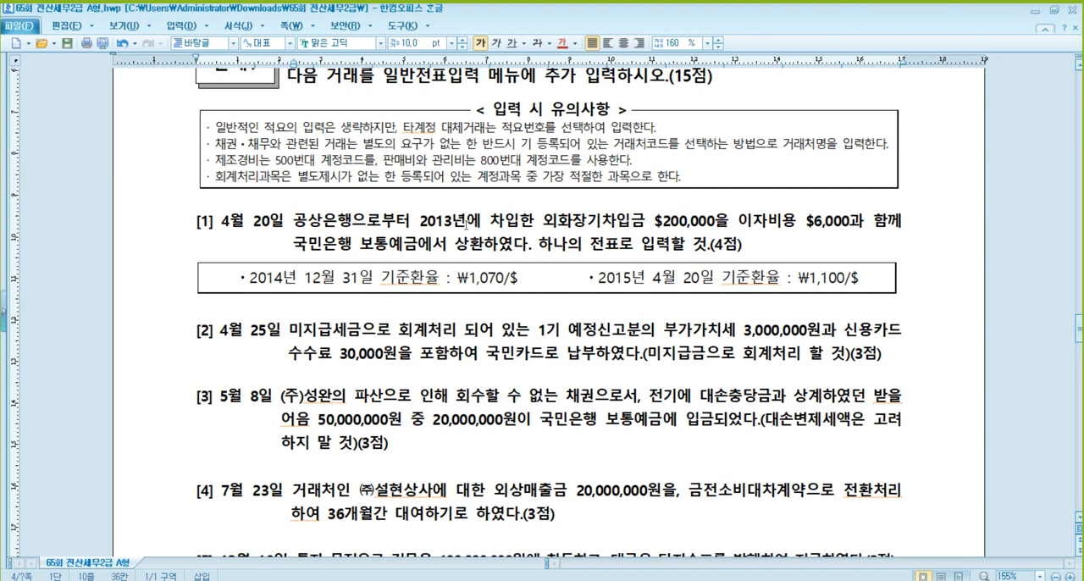
click(668, 221)
click(486, 279)
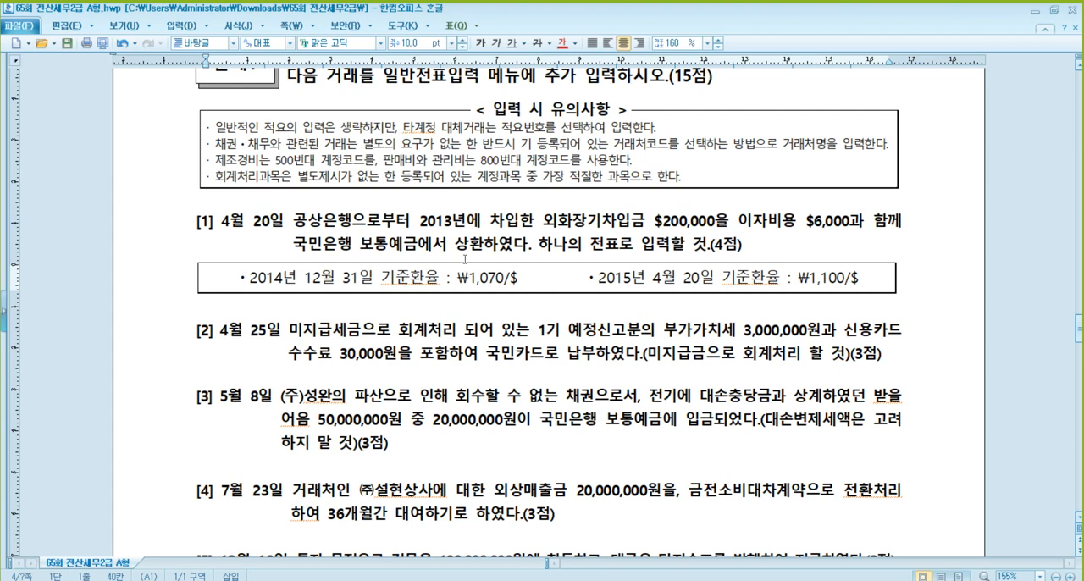
- Start a note below problem [1]'s exchange-rate box with "외화장기차입금 : $200,000"
click(421, 310)
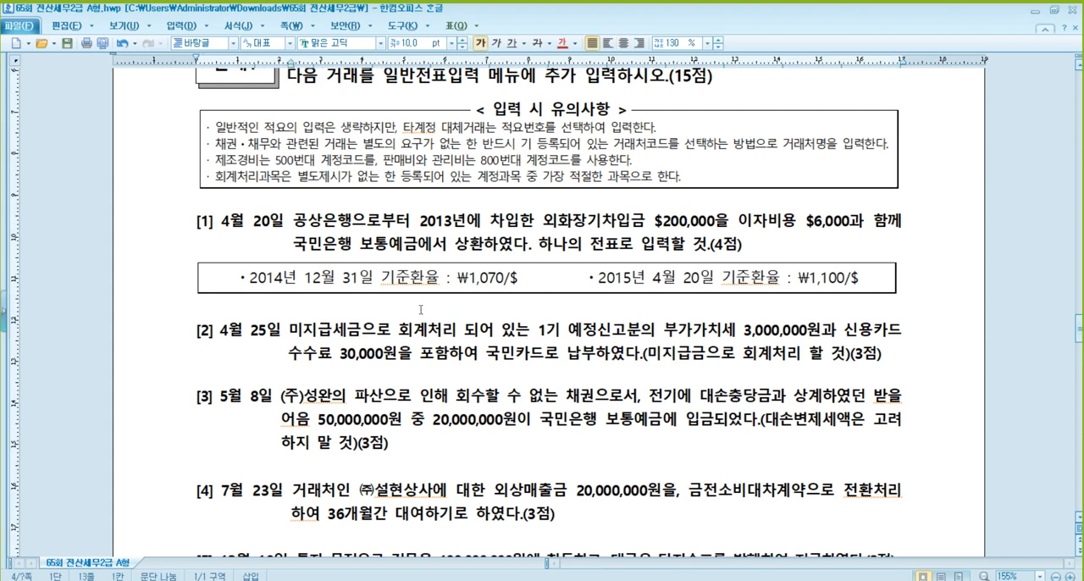
text(오)
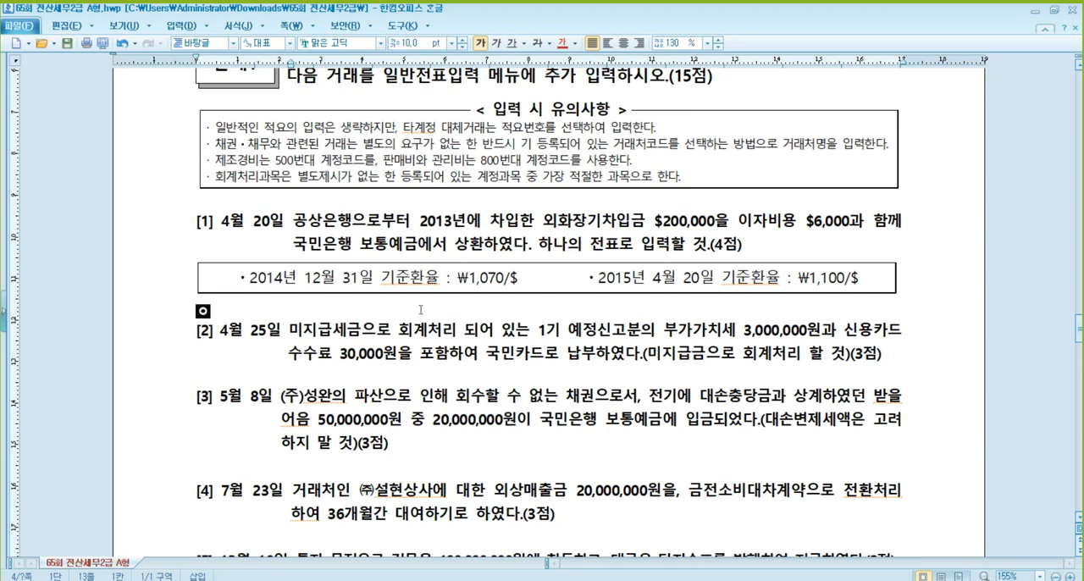
text(외화자)
text(장기차입금 )
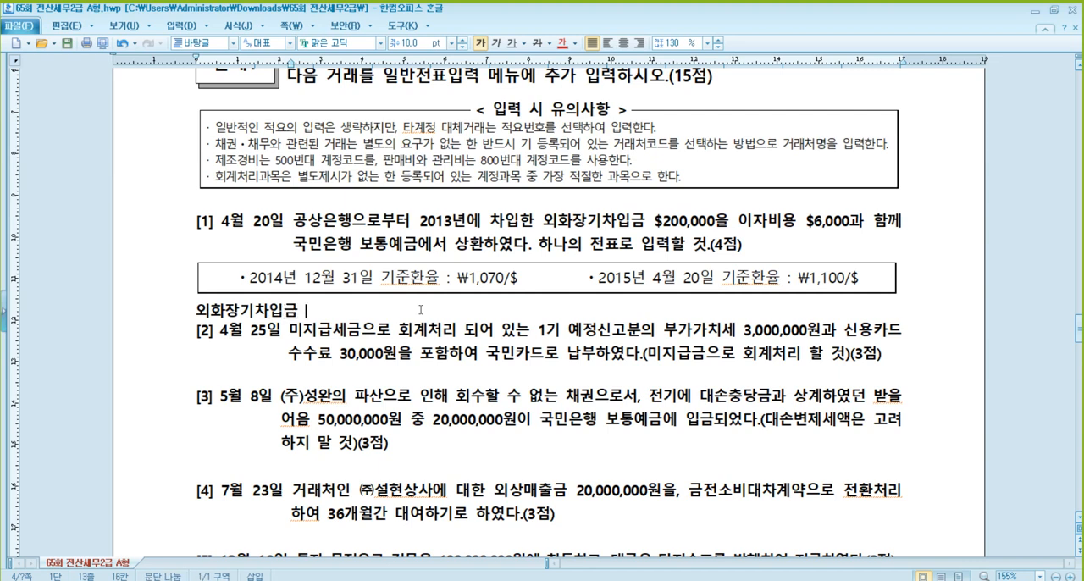
text(: $200,000 )
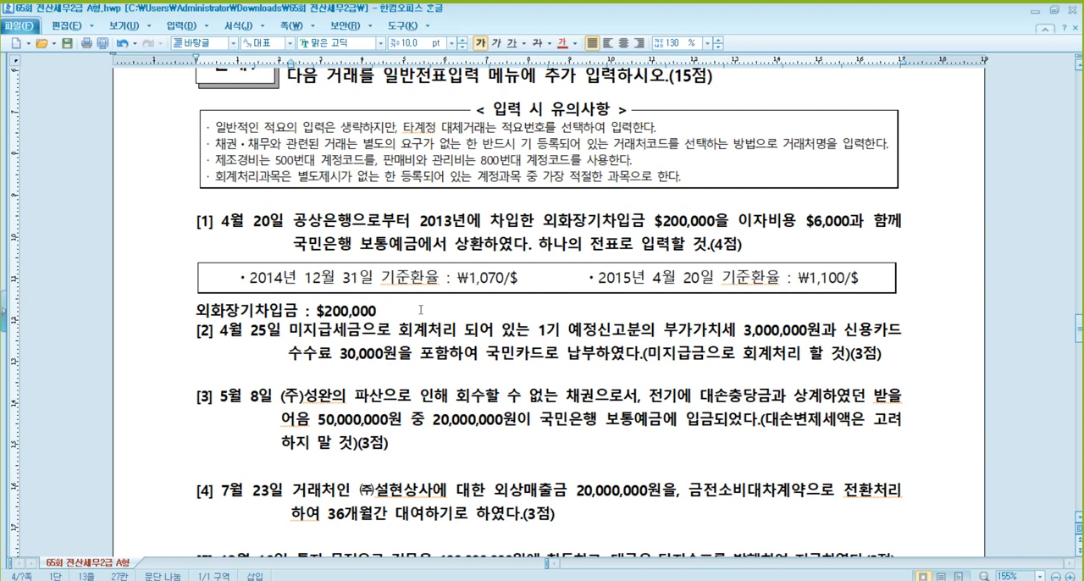
text(X 1,070 =)
- Complete the 외화장기차입금 calculation with "X 1,070 = 214,000,000" and start a new line
text(214,000,000)
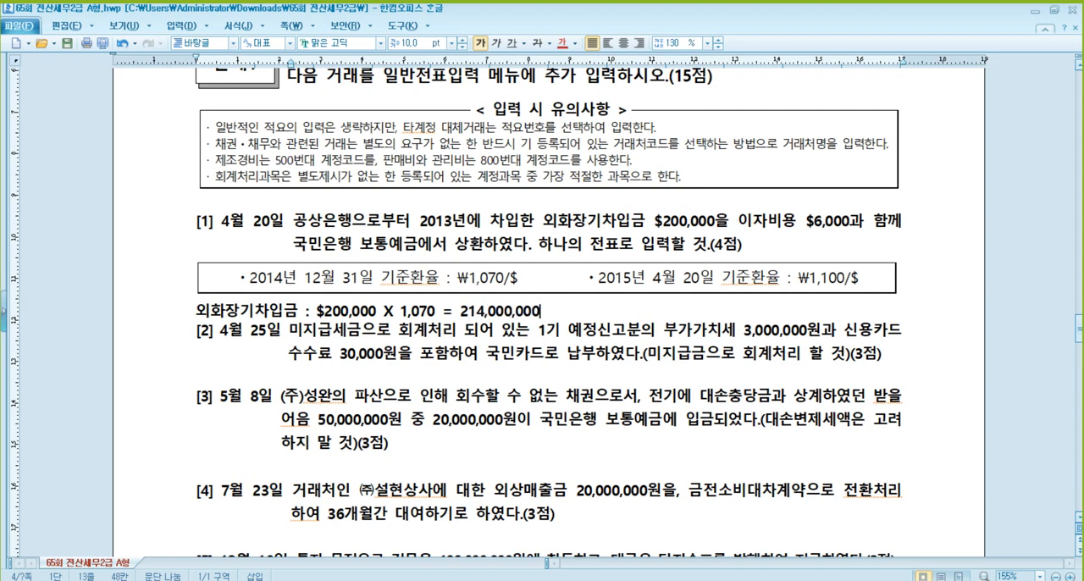
key(Return)
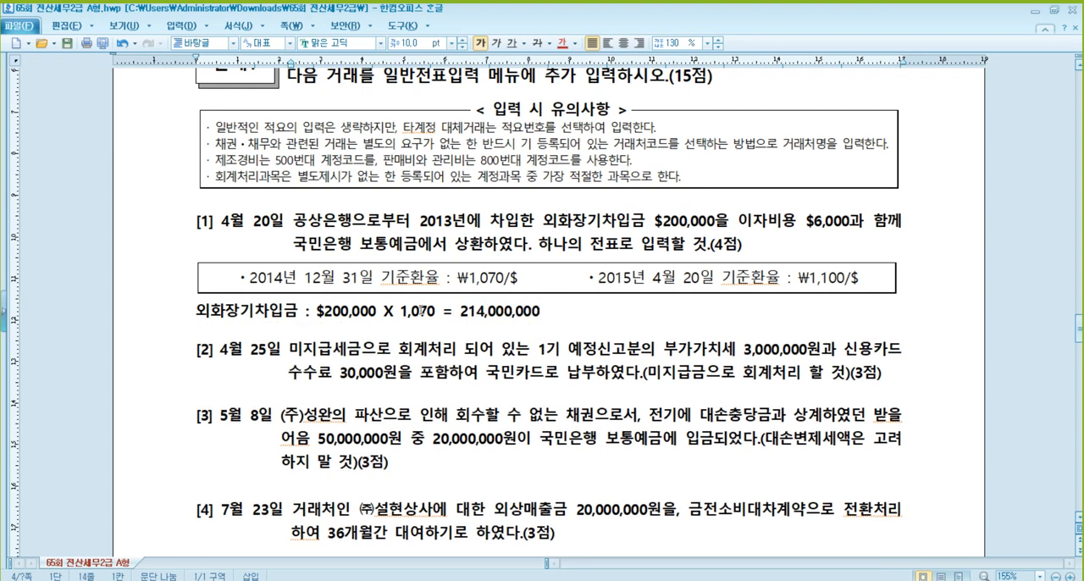
- Write the interest calculation "이자비용 : $6,000 X 1,100 = 6,600,000" on the new line and end the line
text(d)
key(BackSpace)
text(이자비요)
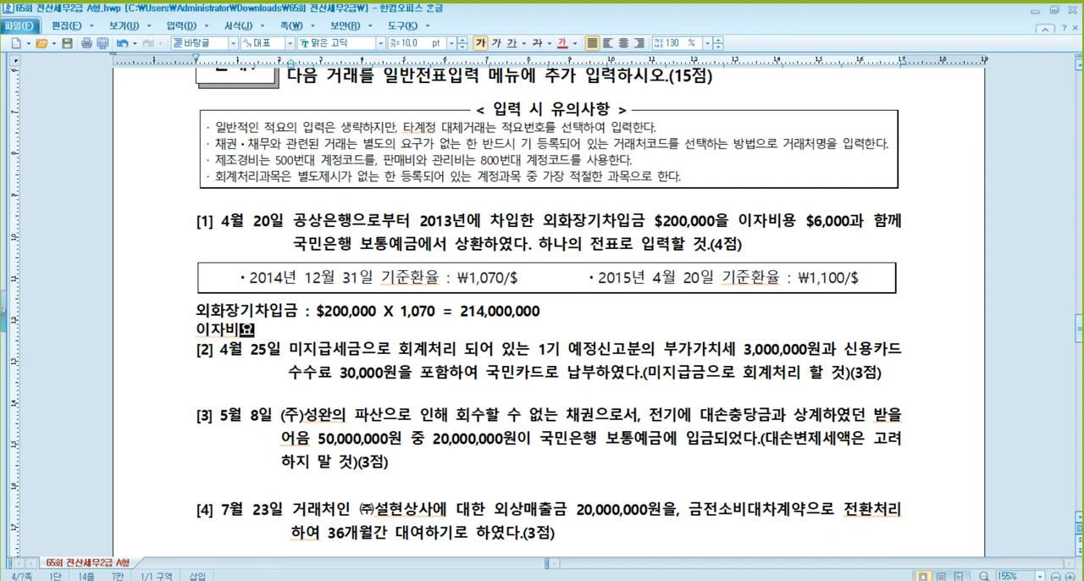
text(ㅇ : )
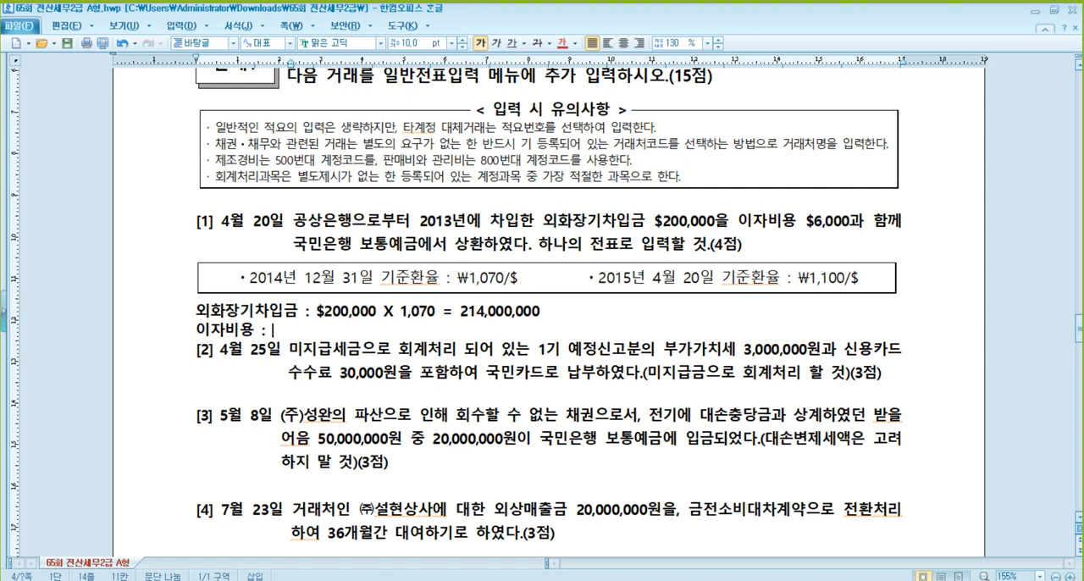
text($6,000 X )
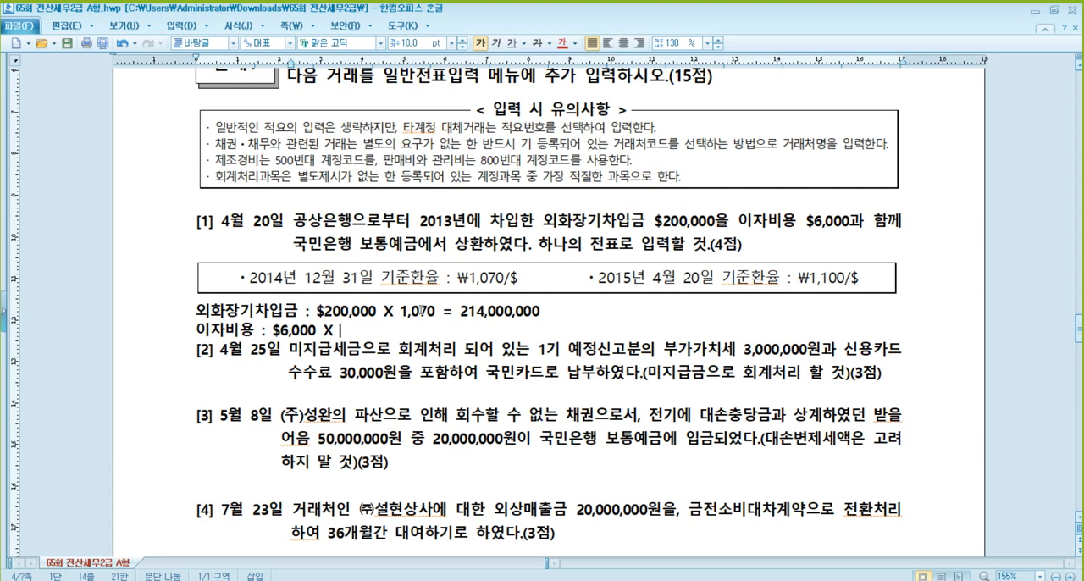
text(1,100 = 6,6)
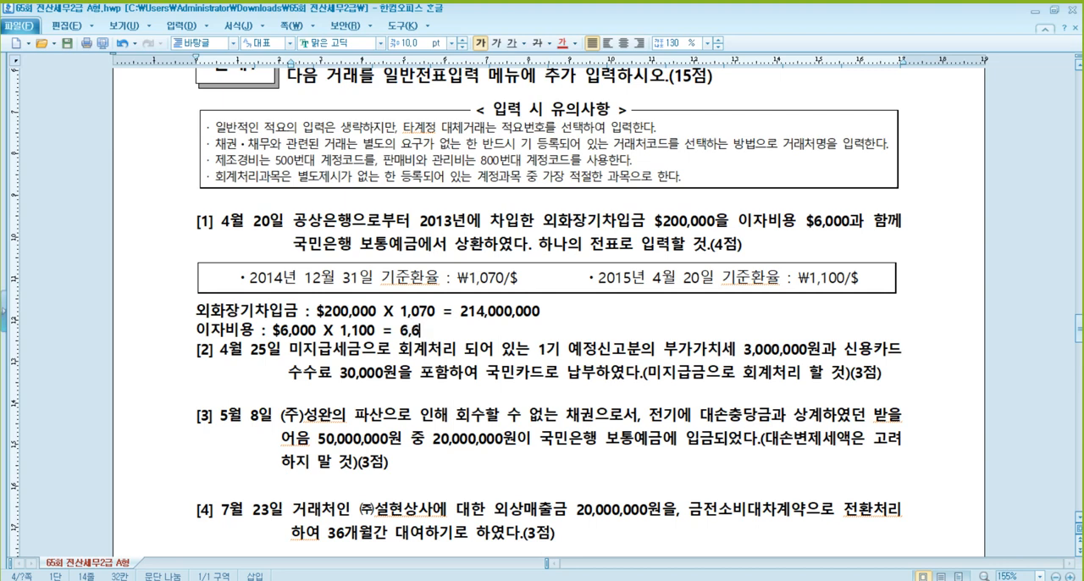
text(00,000)
key(Return)
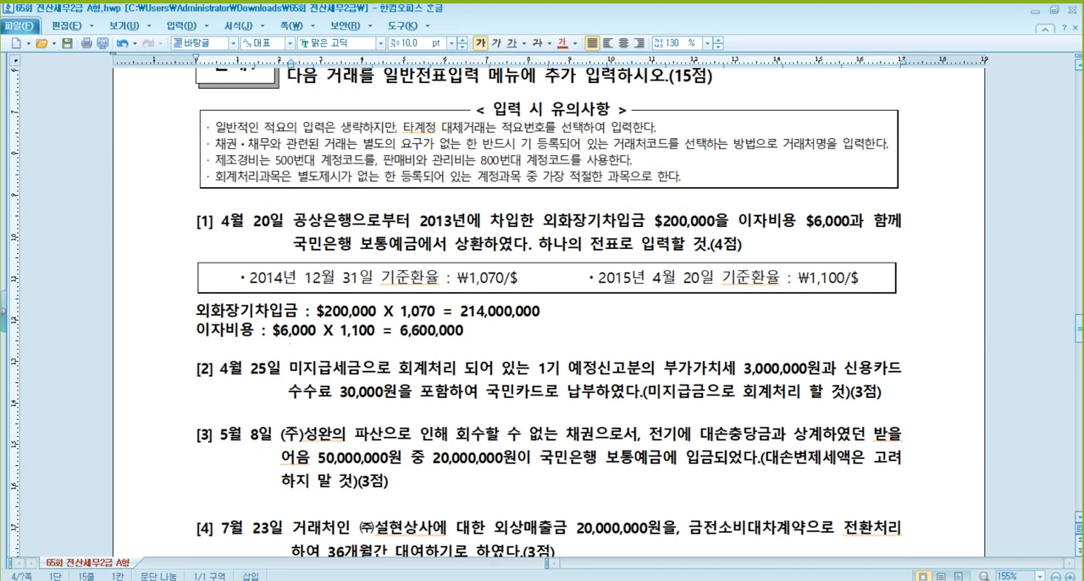
- Start the repayment note below the interest calculation with "보통예금(상환액) : $206,000"
text(보통예금)
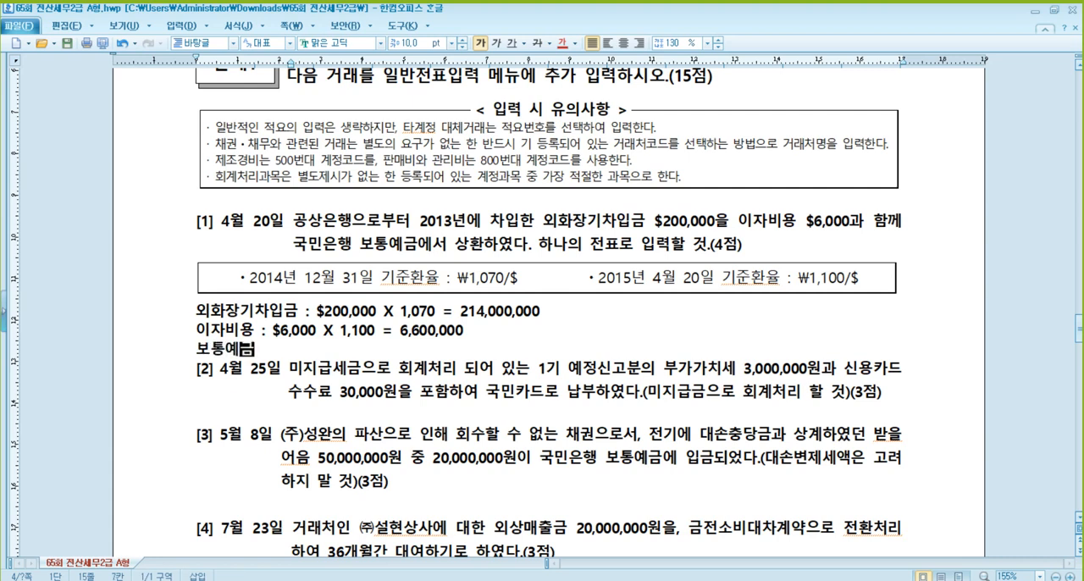
text((상환ㅇ)
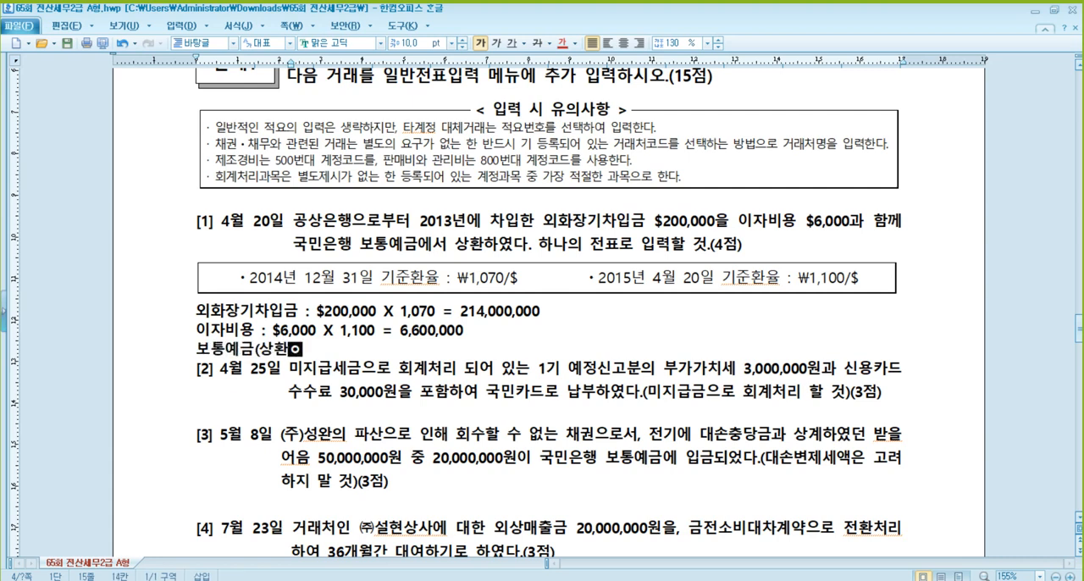
text(액) : )
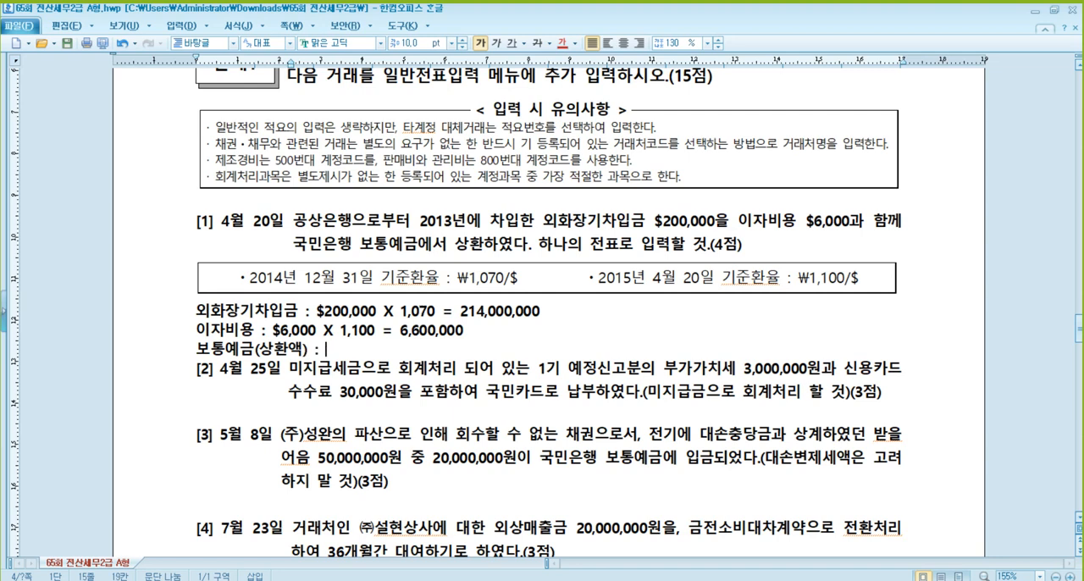
text($206,000 )
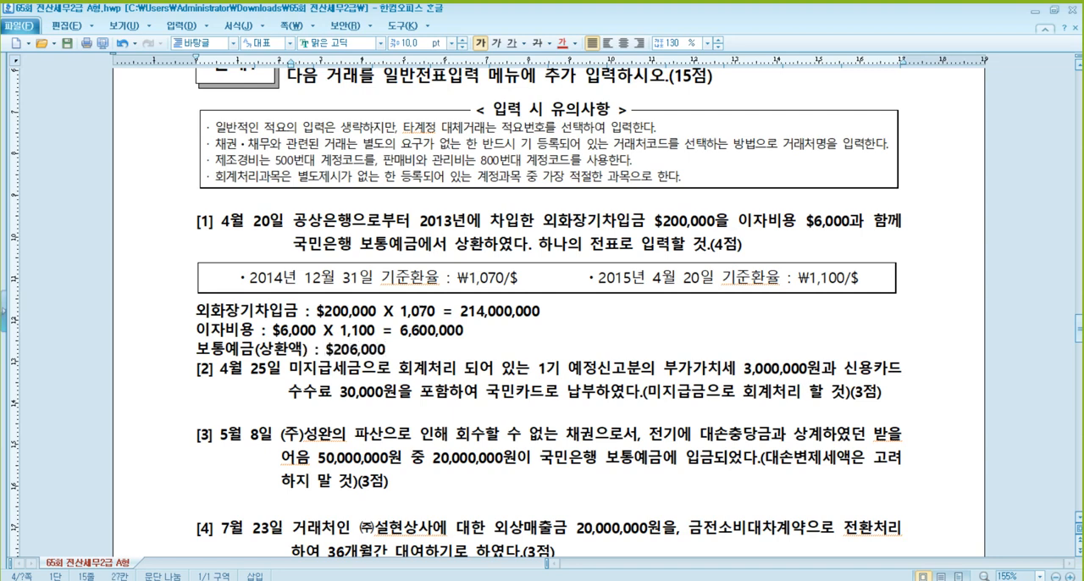
text(X 1,100 = 22)
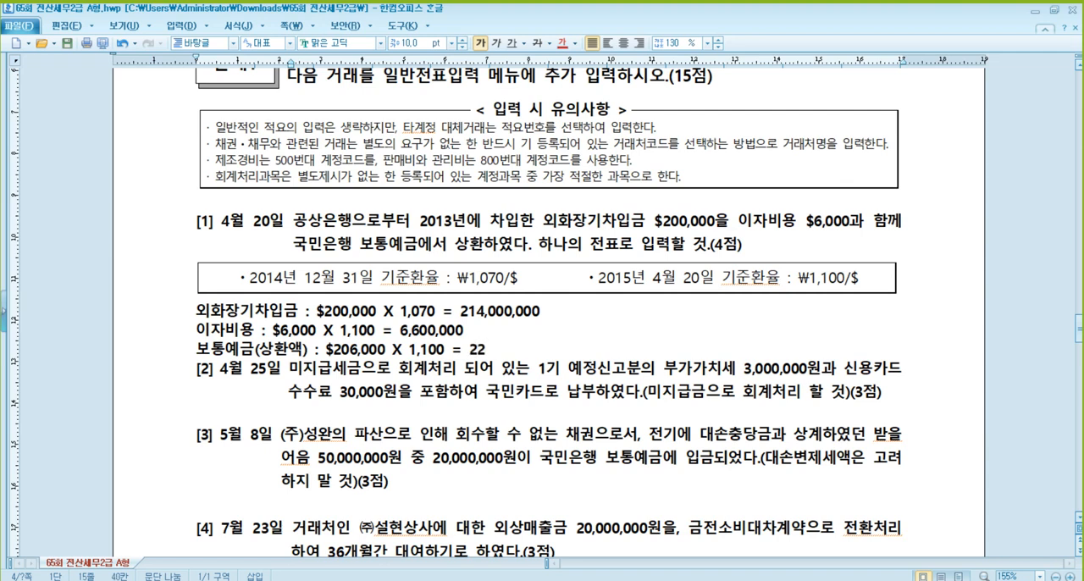
text(6,600,000)
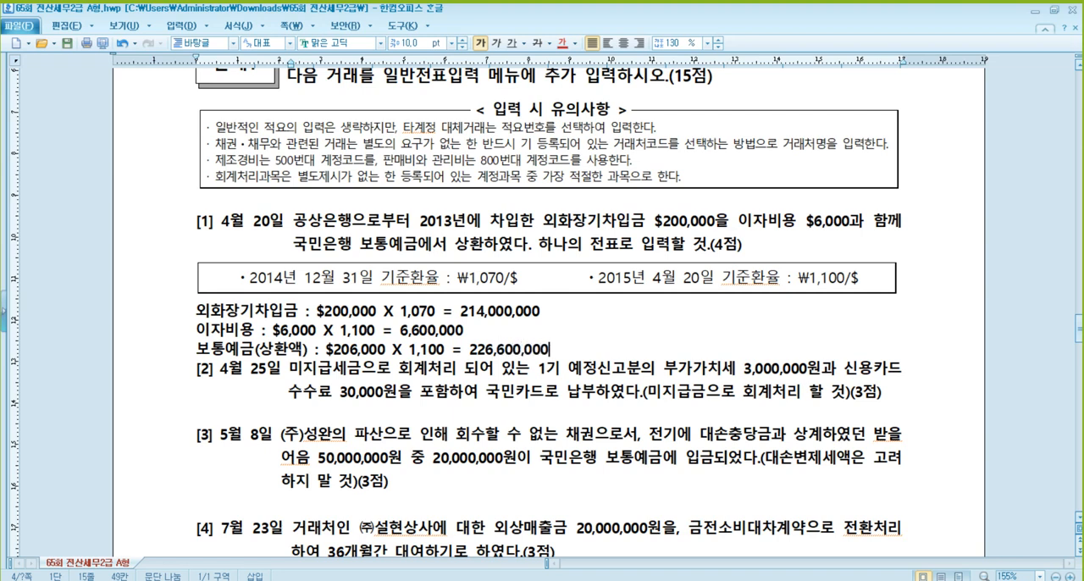
- Complete the repayment calculation with "X 1,100 = 226,600,000" and end the line
key(Return)
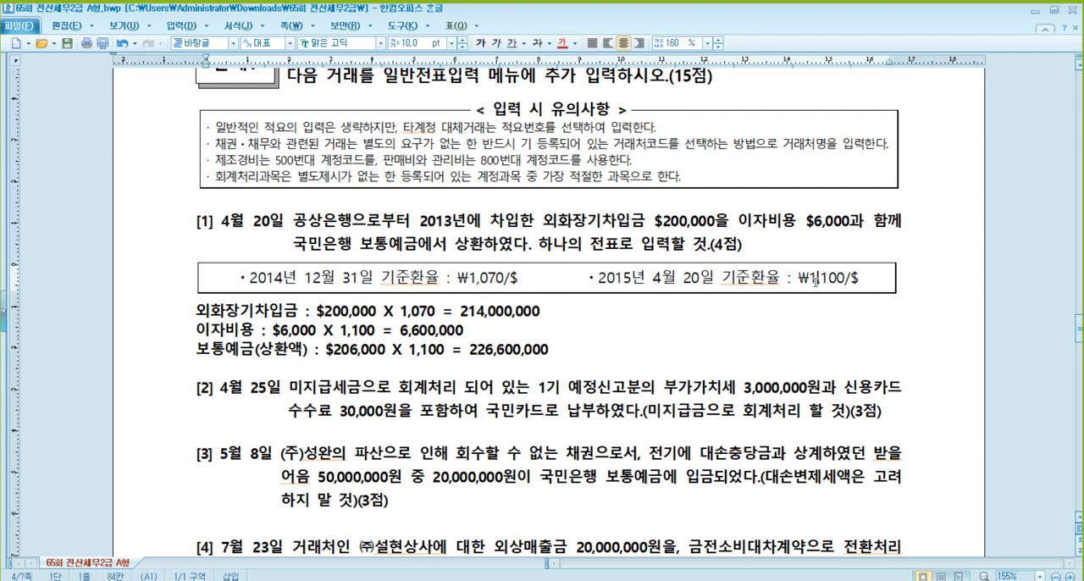
click(693, 220)
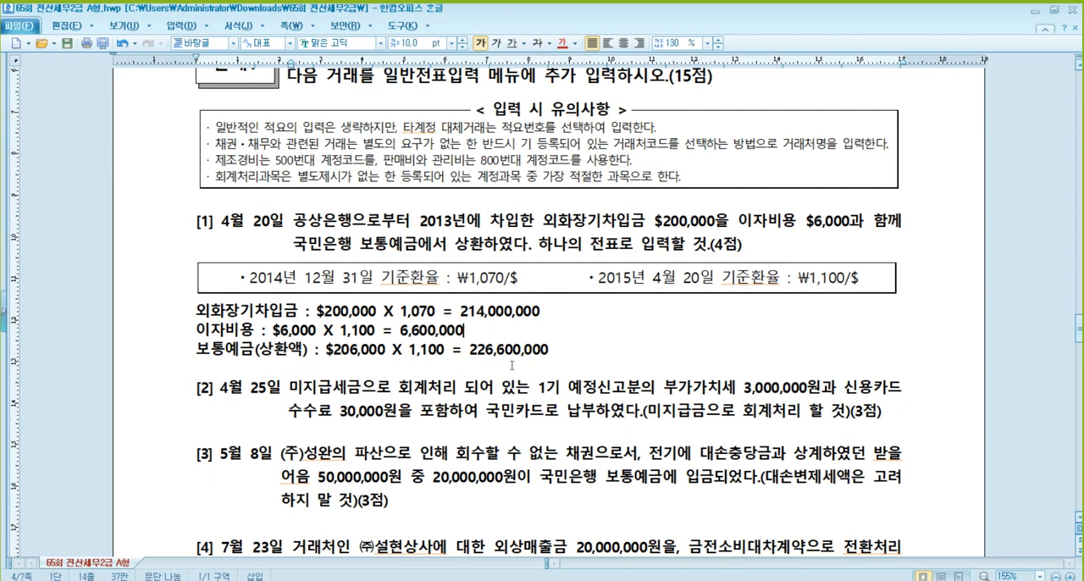
click(500, 359)
click(416, 312)
- Switch to KcLep, open general voucher entry (일반전표입력) under 회계관리, and set the date to April 20
mouse_move(298, 579)
click(298, 534)
click(221, 49)
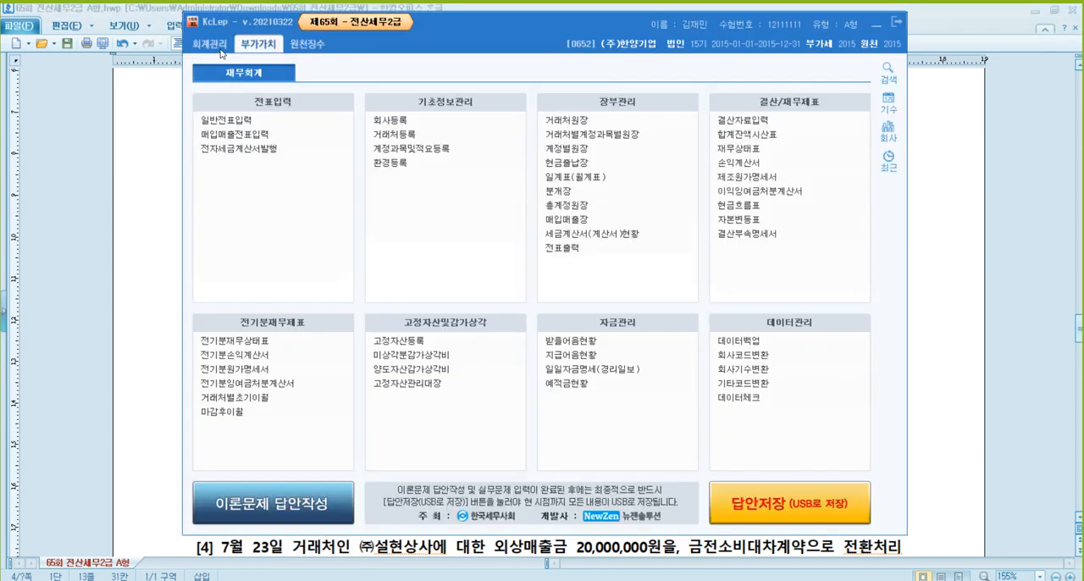
click(254, 121)
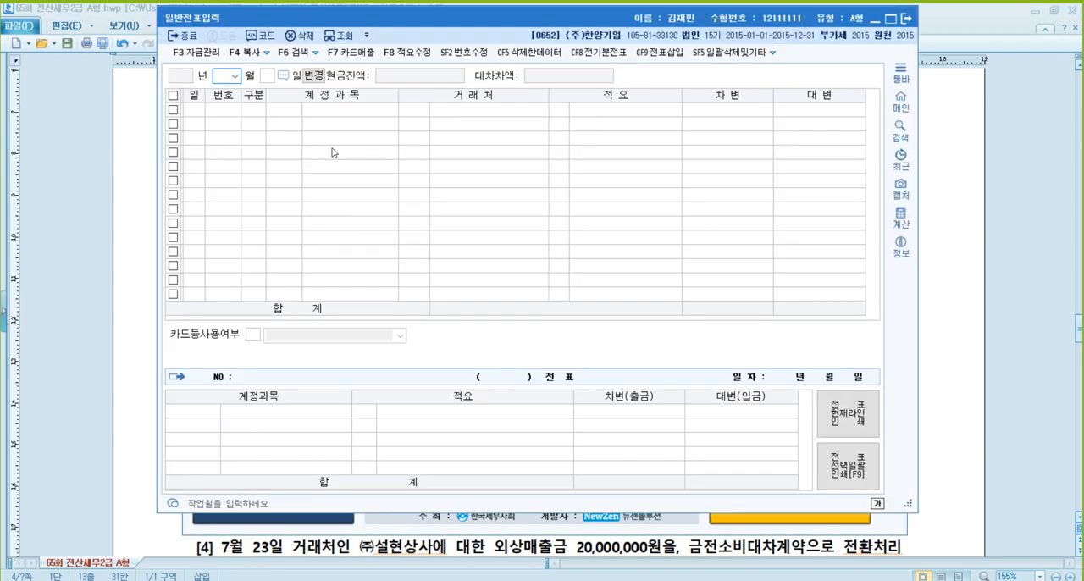
text(04)
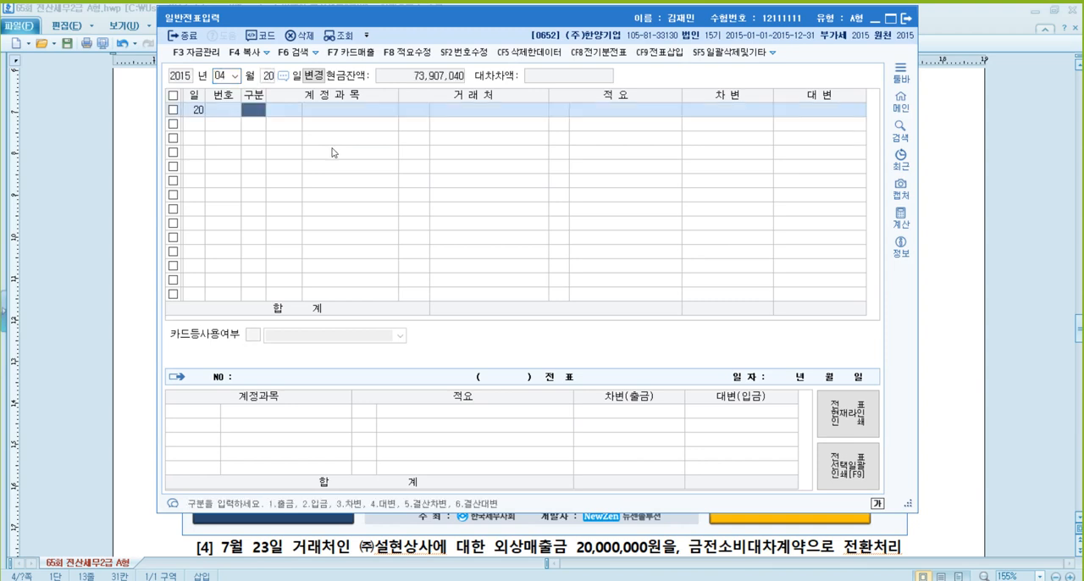
text(203)
- Enter a debit (차변) line for 외화장기차입금 with 공상은행 as the counterparty and an amount of 214,000,000
key(Return)
text(외화)
key(Return)
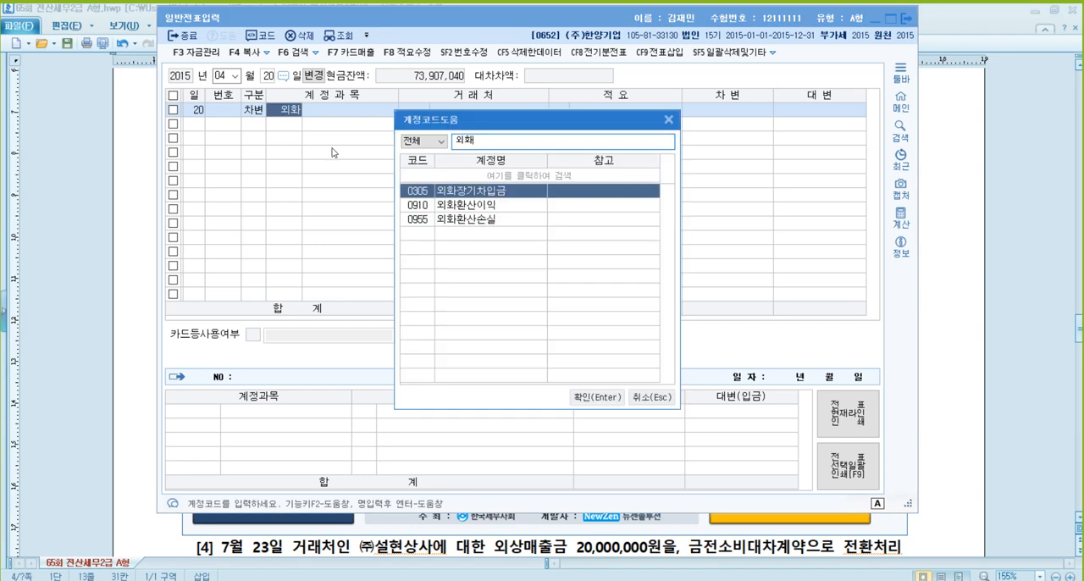
key(Return)
text(공상)
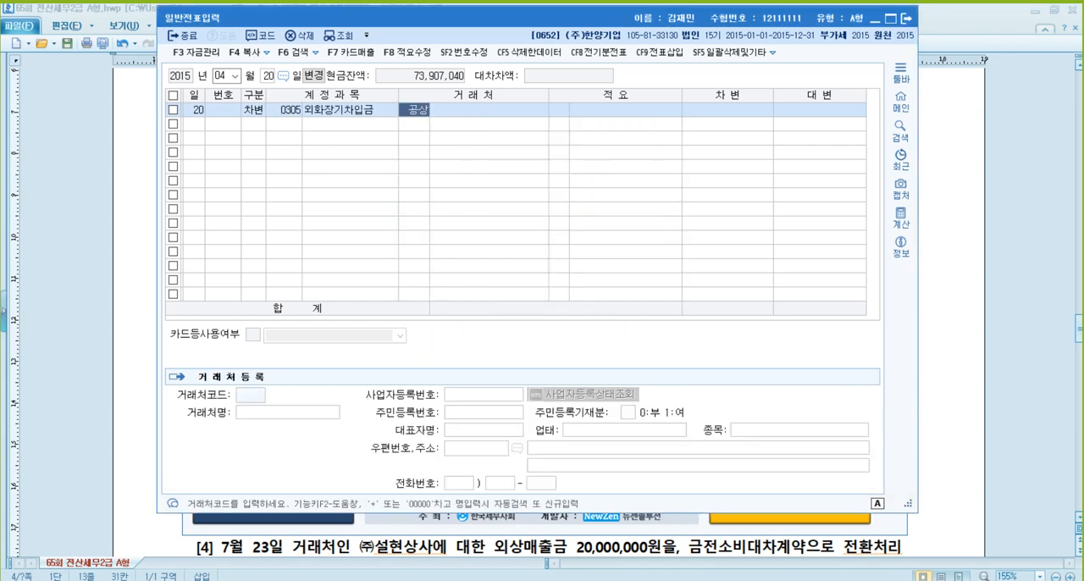
key(Return)
key(Return)
key(Return)
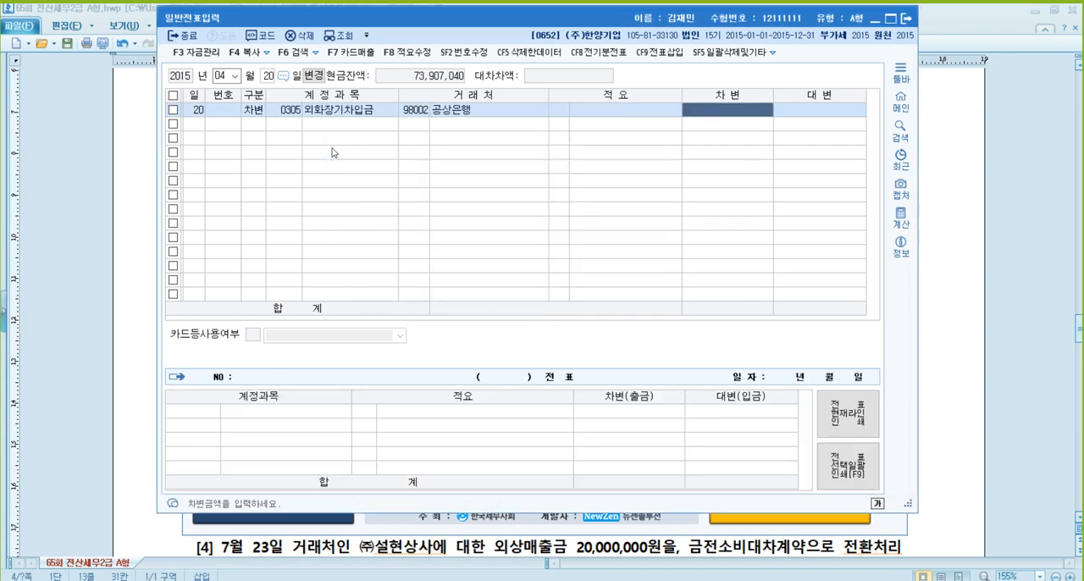
text(214,000,000)
key(Return)
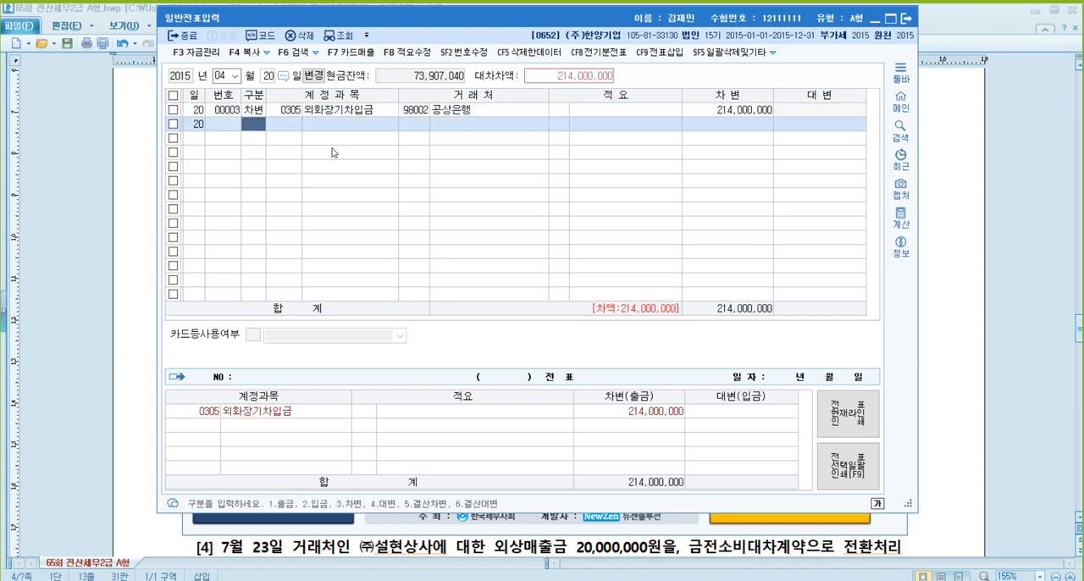
- Add a debit line for 이자비용 (0951) of 6,600,000 without a counterparty
text(3)
key(Return)
text(951)
key(Return)
key(Return)
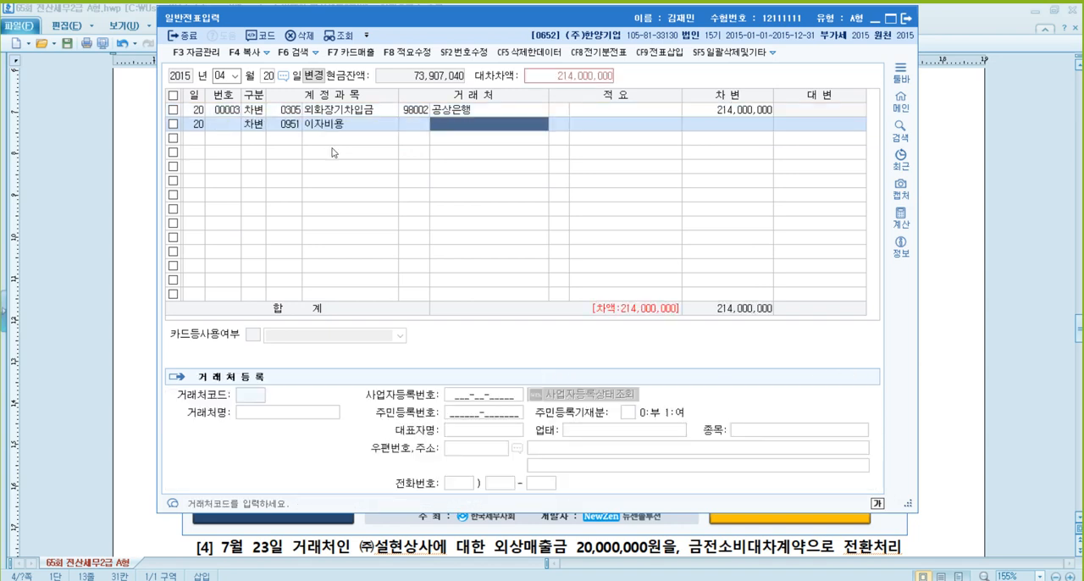
key(Return)
key(Return)
text(6600000)
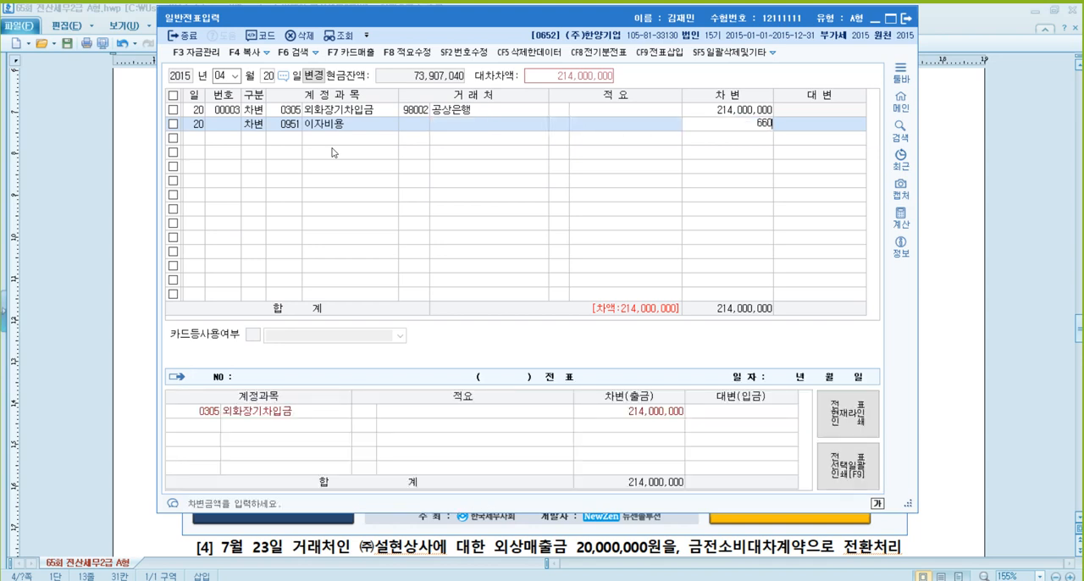
key(Return)
- Add a credit (대변) line for 보통예금 (0103) with an amount of 226,600,000
key(Return)
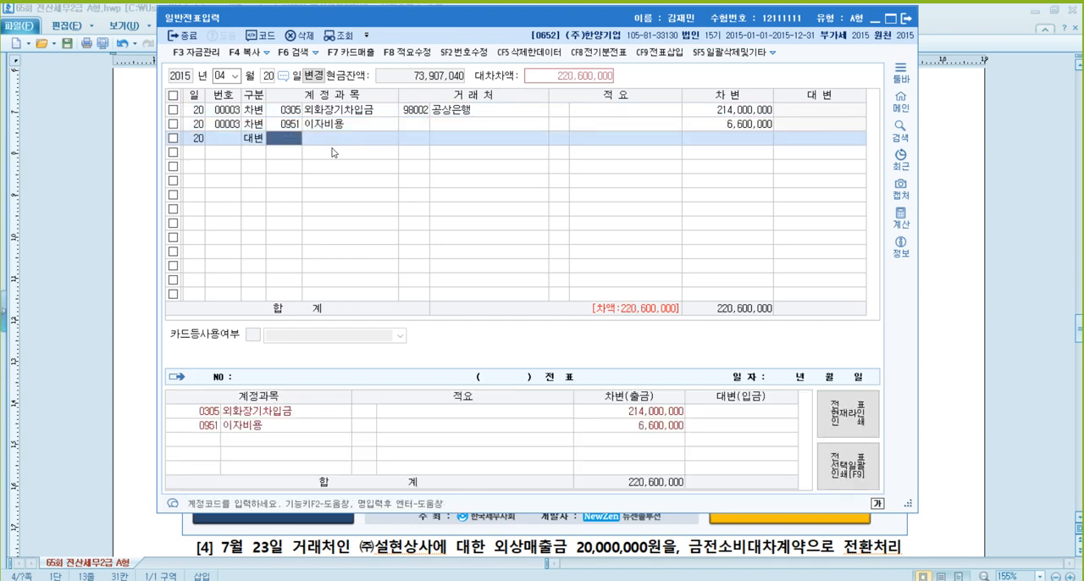
text(103)
key(Return)
key(Return)
key(Return)
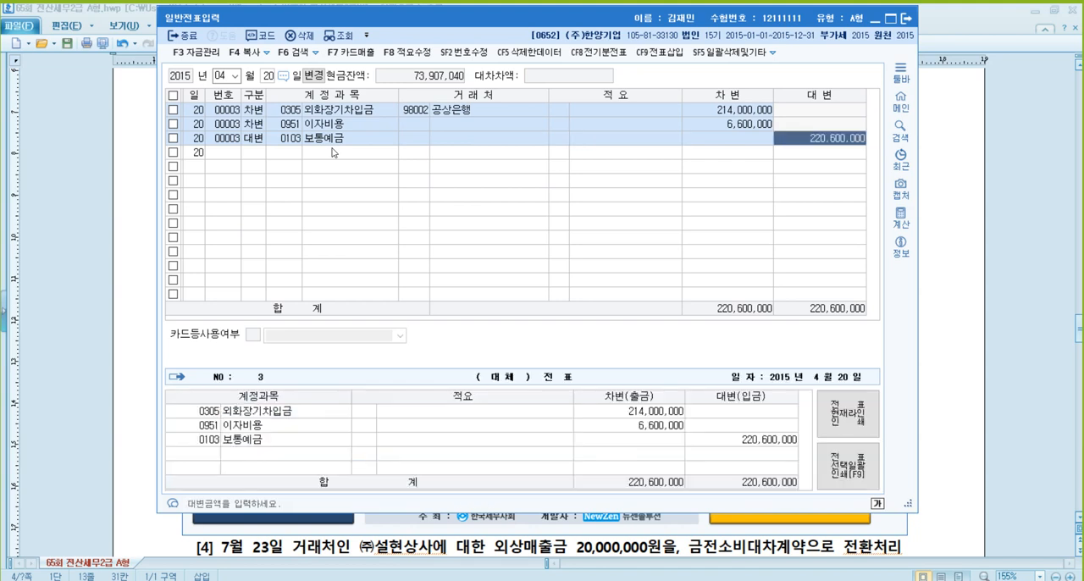
text(226600000)
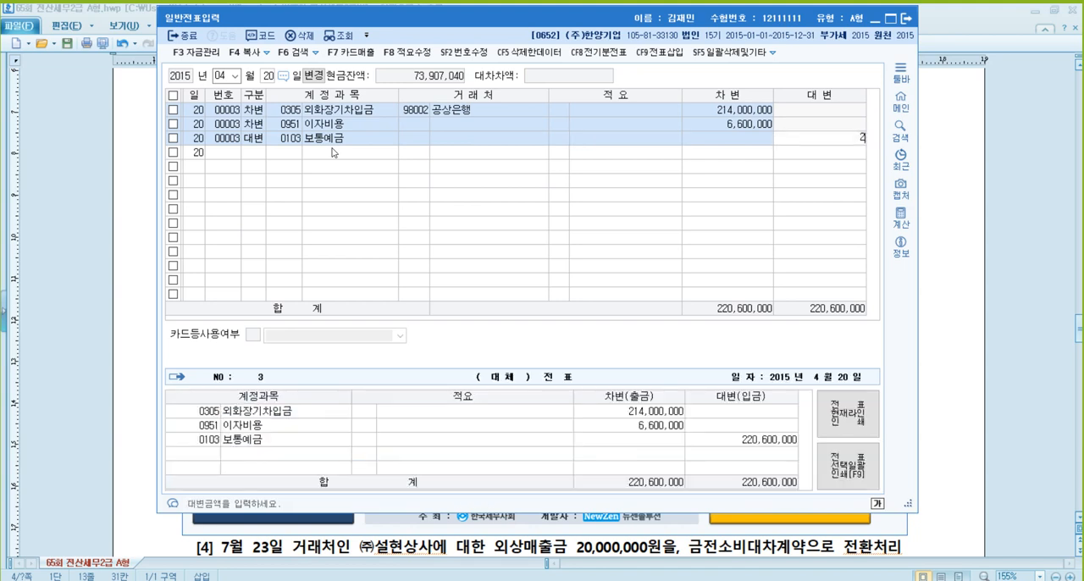
key(Return)
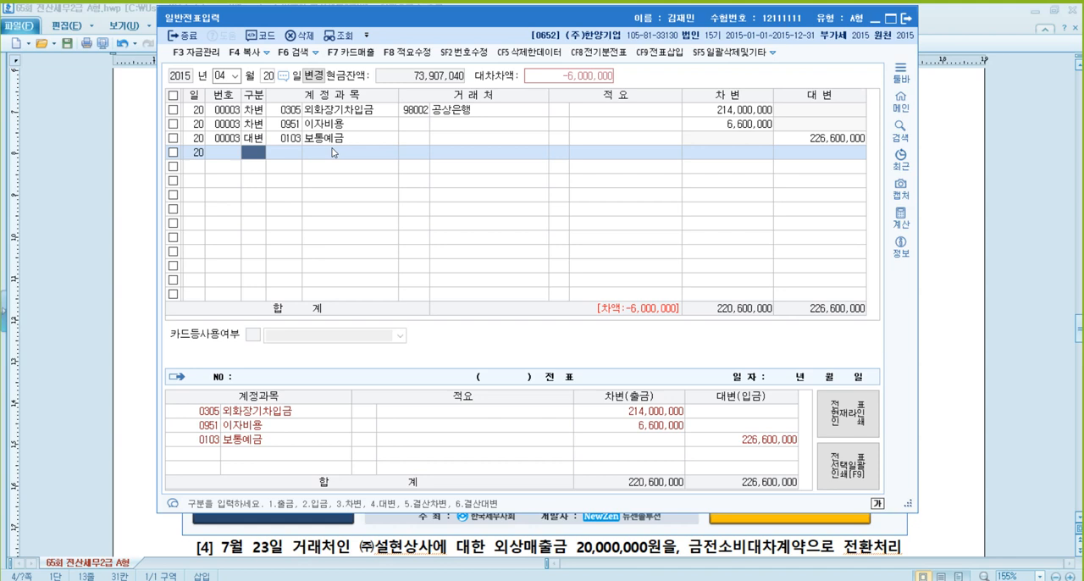
- Add a debit line for 외환차손 (0952) of 6,000,000 to balance the April 20 voucher
text(3)
key(Return)
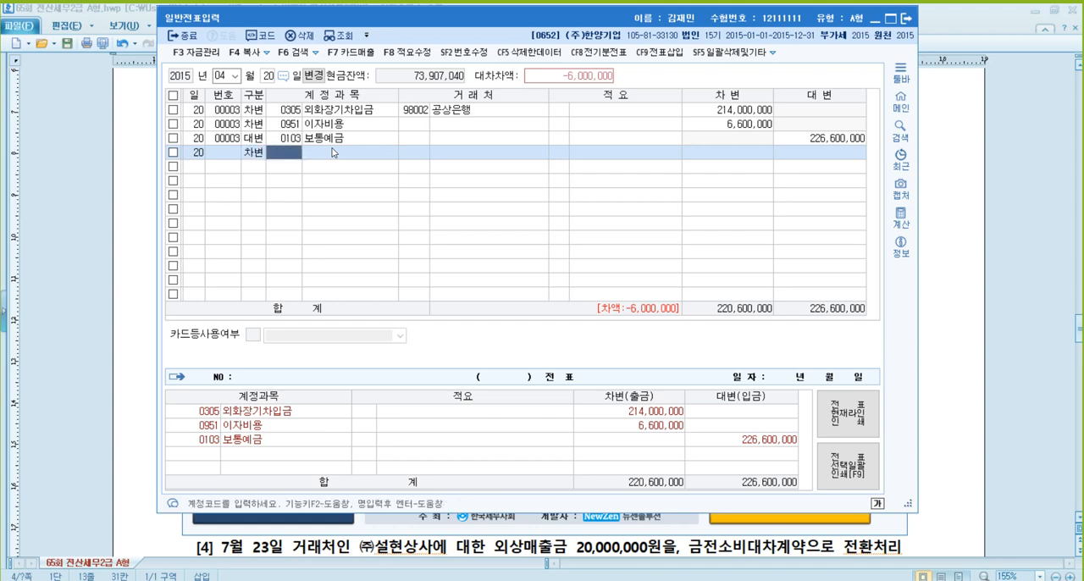
text(외환)
key(Return)
key(Return)
key(Return)
key(Return)
key(Return)
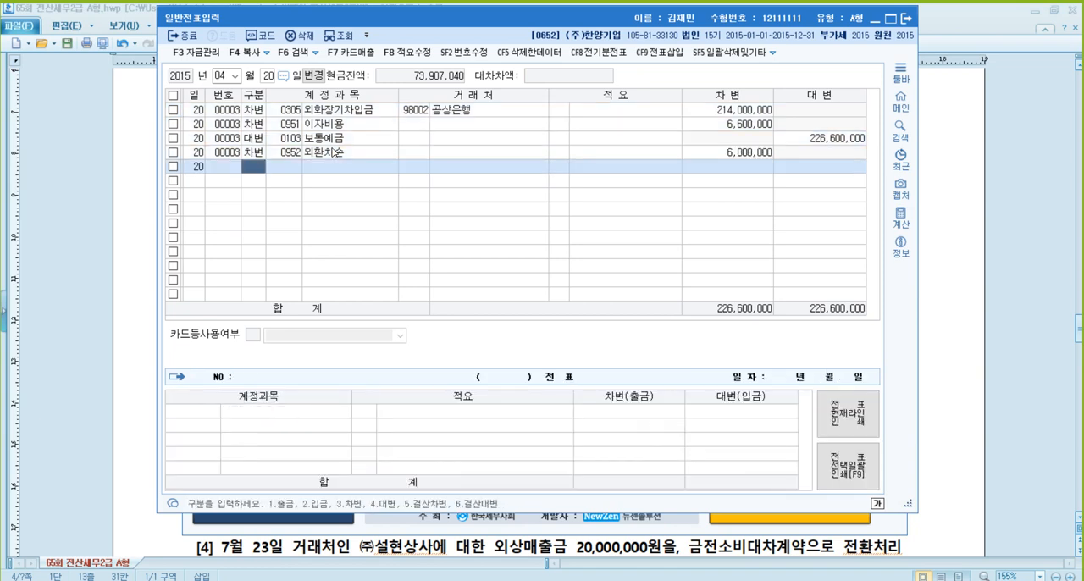
- Switch to the 65회 전산세무2급 exam document and read problem [2], the April 25 VAT payment by 국민카드
key(Up)
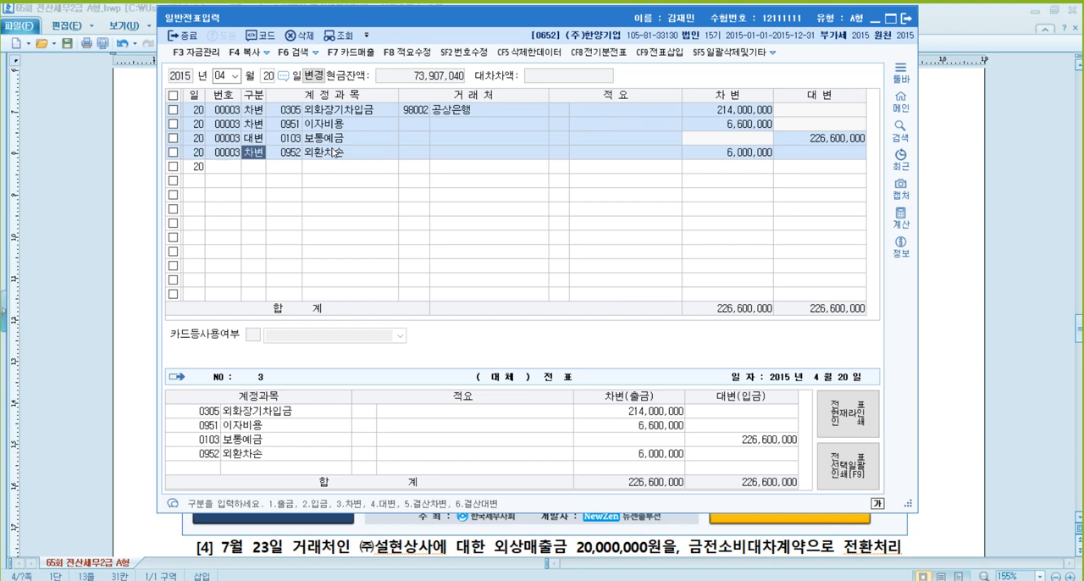
click(995, 262)
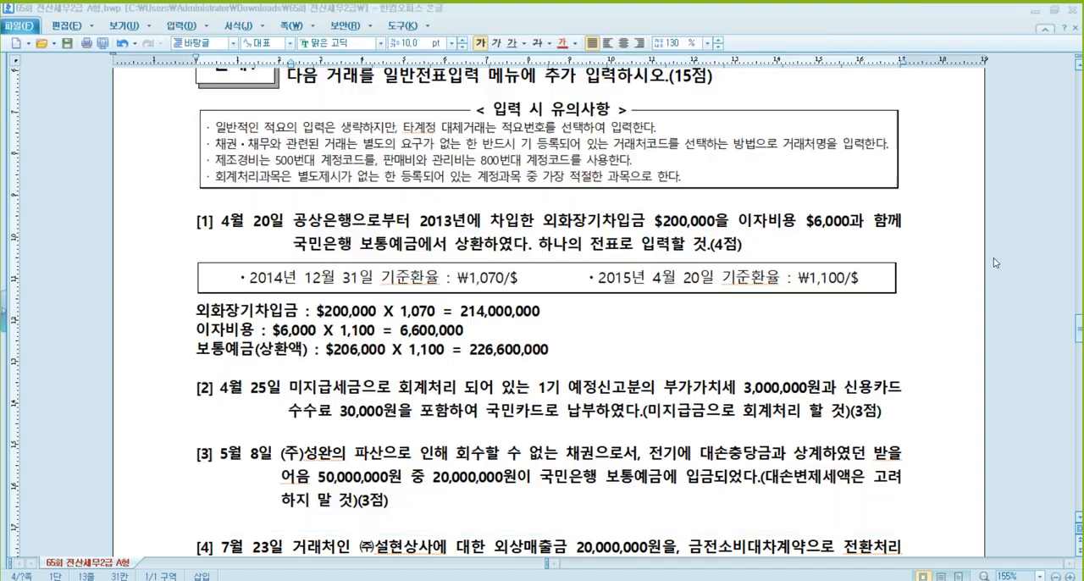
scroll(389, 224, down, 5)
scroll(389, 225, up, 1)
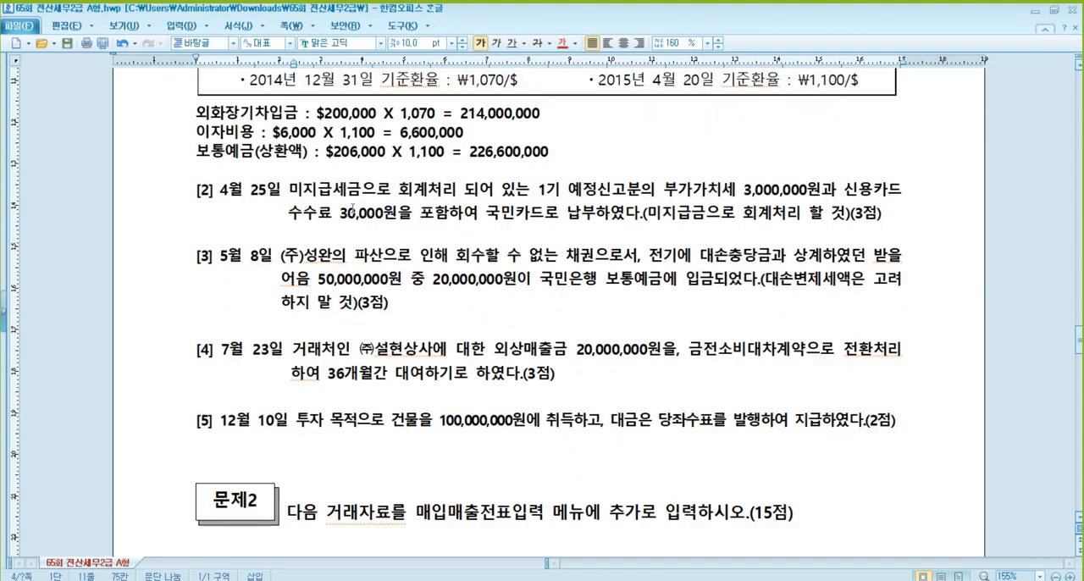
click(783, 189)
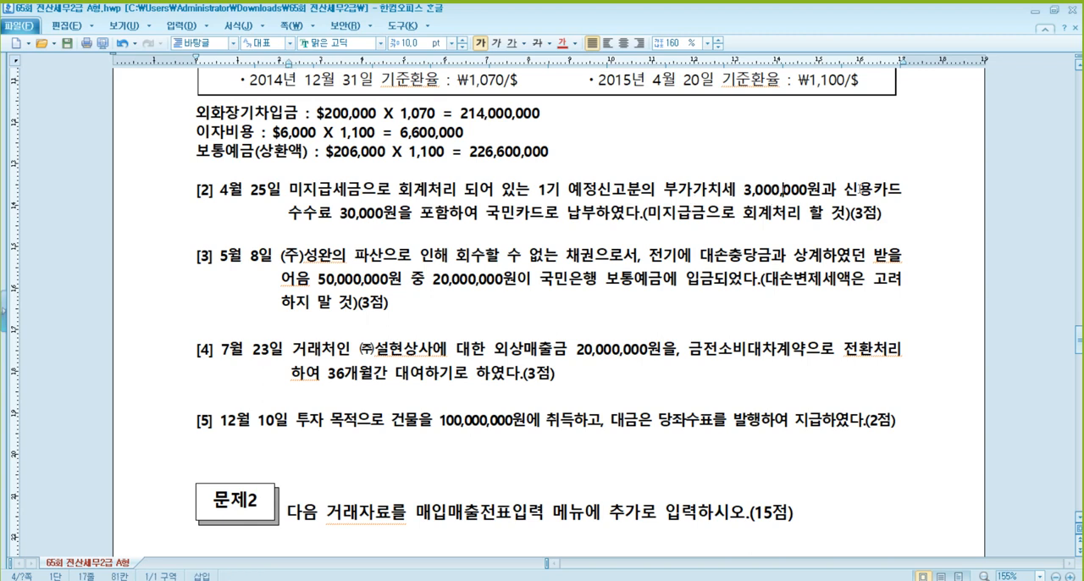
click(362, 213)
click(532, 210)
click(746, 212)
click(341, 189)
click(769, 193)
click(368, 214)
click(580, 211)
- Switch back to KcLep's 일반전표입력 and set the voucher date to April 25
click(356, 521)
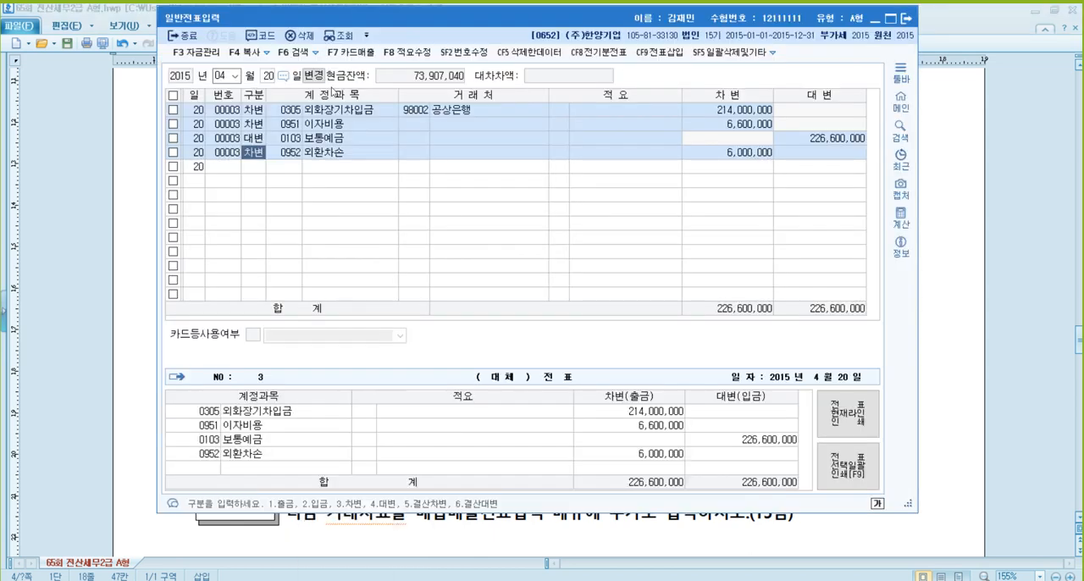
click(270, 78)
text(25)
key(Return)
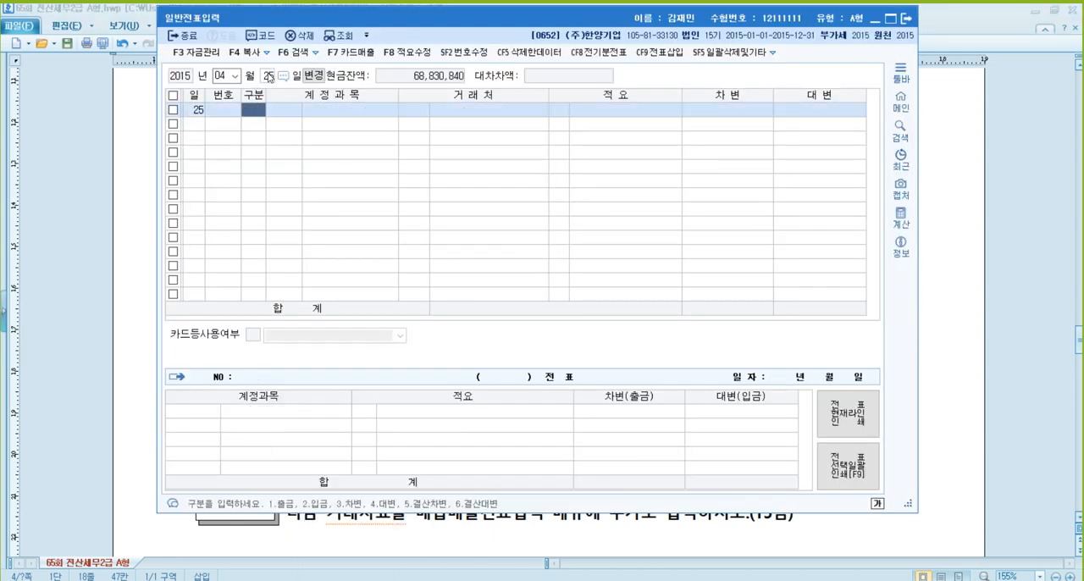
- Enter a debit (차변) line for 미지급세금 (0261) of 3,000,000 without a counterparty
text(3)
text(미지)
key(Return)
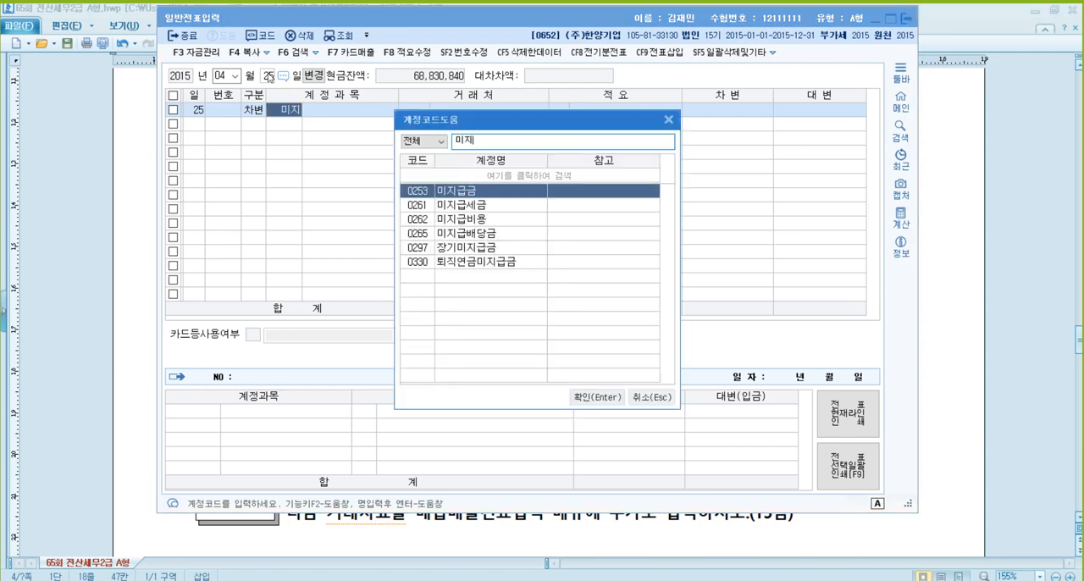
key(Down)
key(Return)
key(Return)
key(Return)
key(Return)
text(3000000)
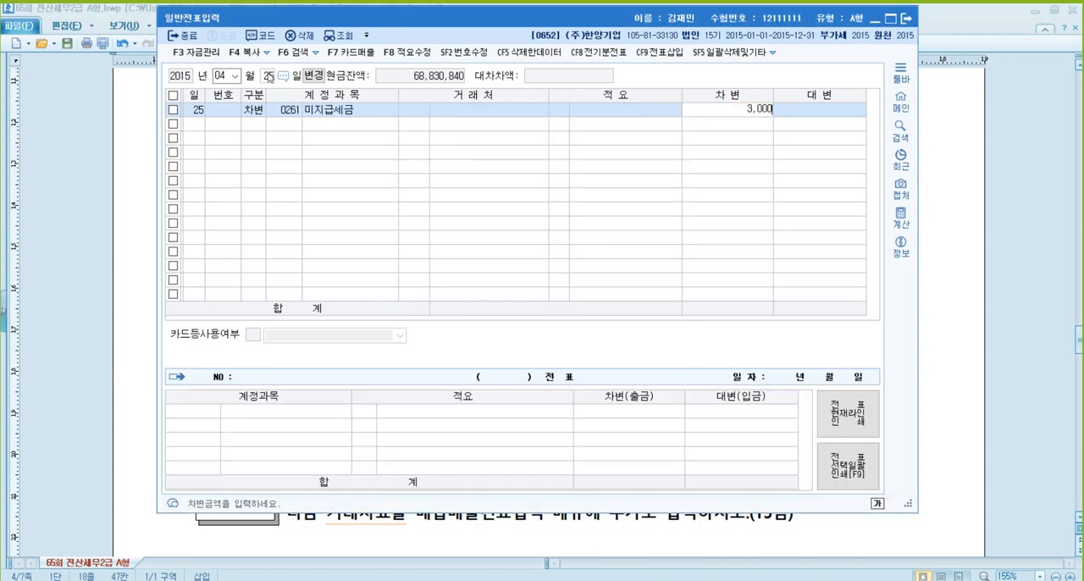
- Add a debit line for 수수료비용 (0831) of 30,000 without a counterparty
key(Return)
key(Return)
text(831)
key(Return)
key(Return)
key(Return)
key(Return)
key(Return)
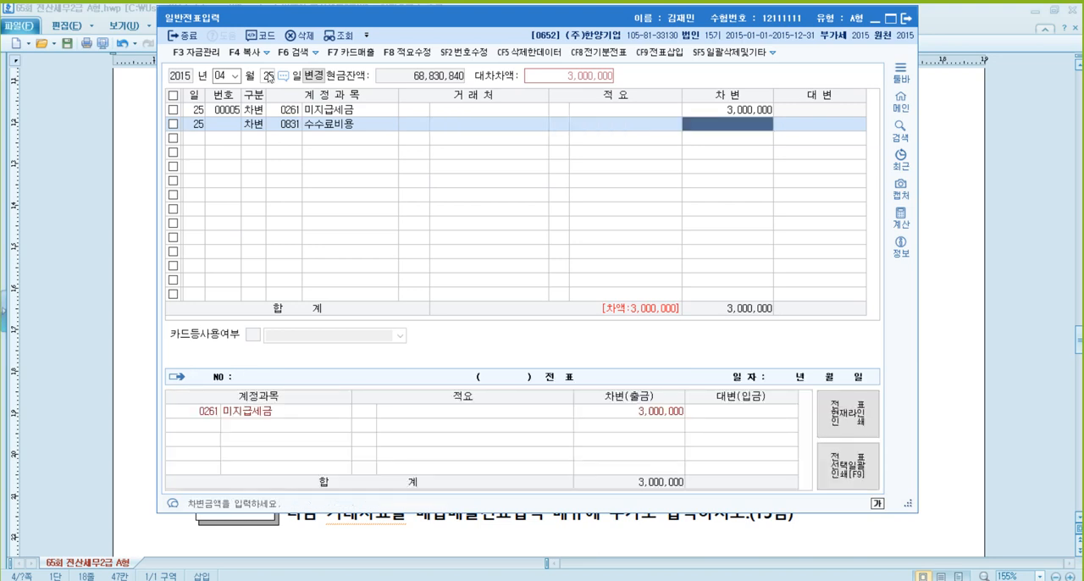
text(300000)
key(Return)
- Add a credit (대변) line for 미지급금 (0253) of 3,030,000 with 국민카드 as the counterparty
text(4)
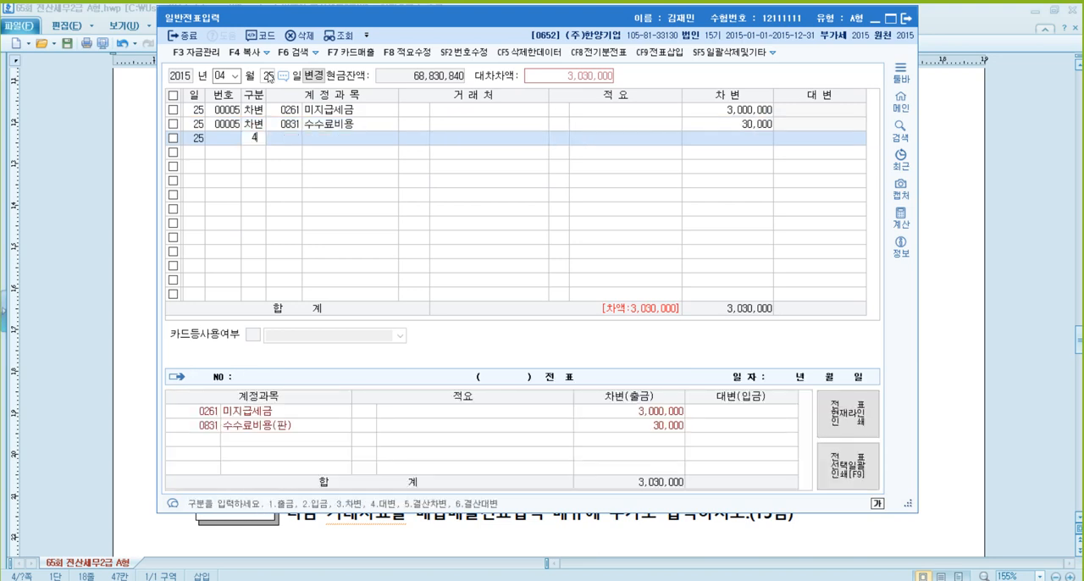
key(Return)
text(253)
key(Return)
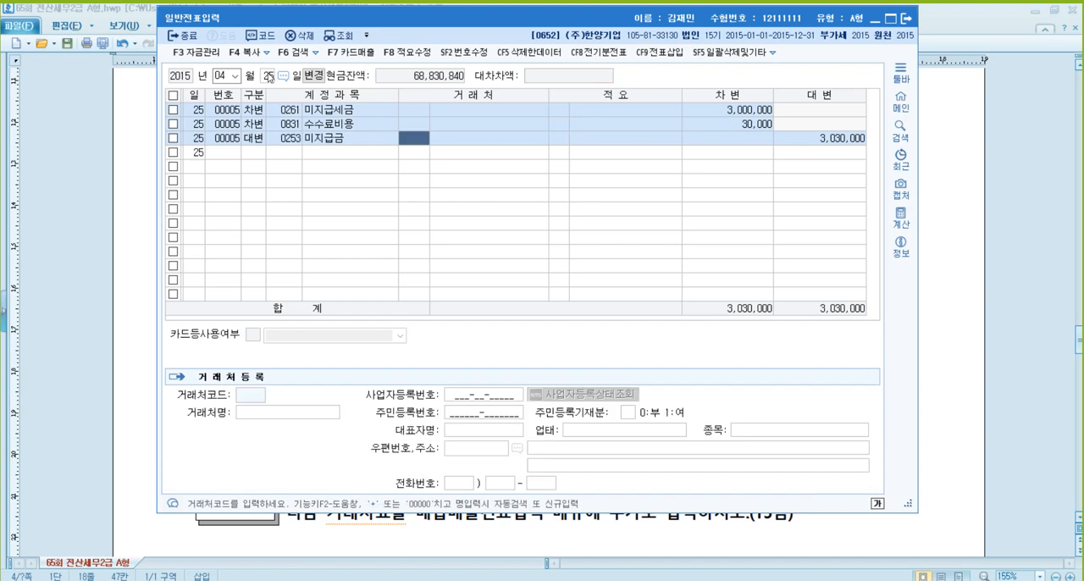
text(국미)
key(Return)
key(Down)
key(Return)
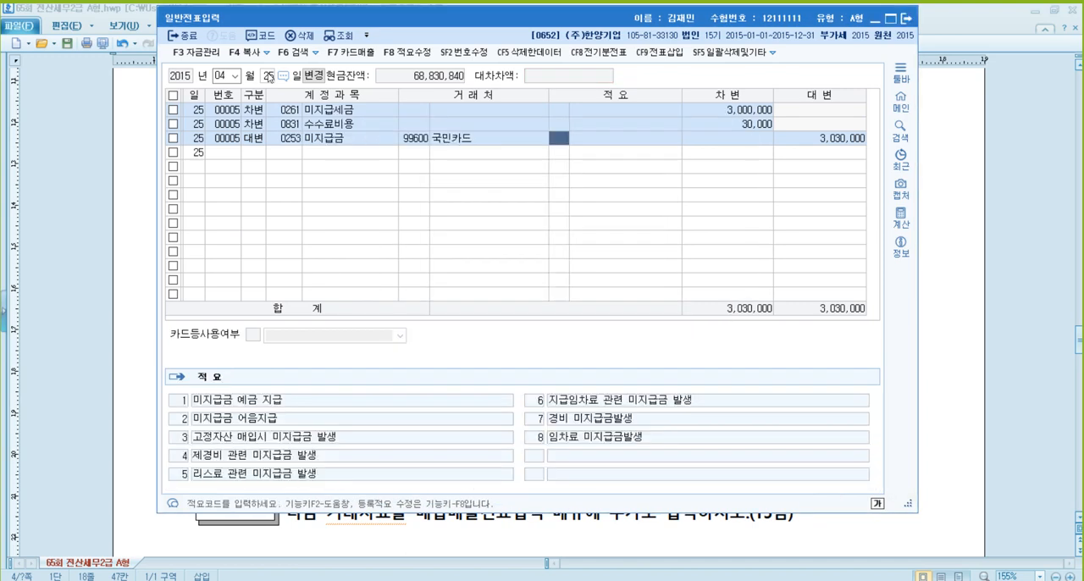
key(Return)
key(Return)
key(Up)
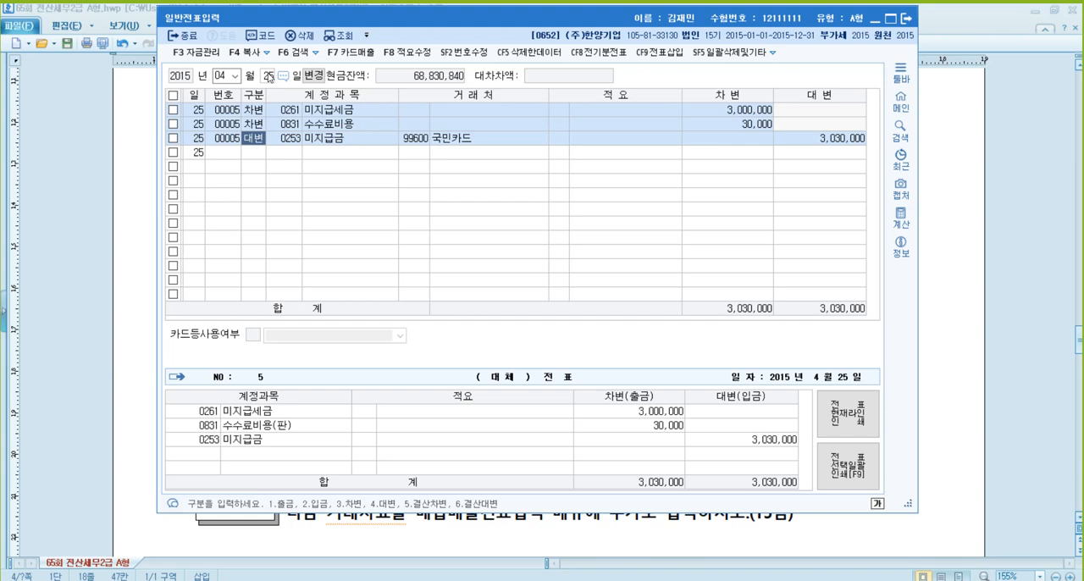
- Switch to the exam document and read problem [3], the May 8 recovery of a written-off 받을어음
click(971, 248)
scroll(389, 197, down, 4)
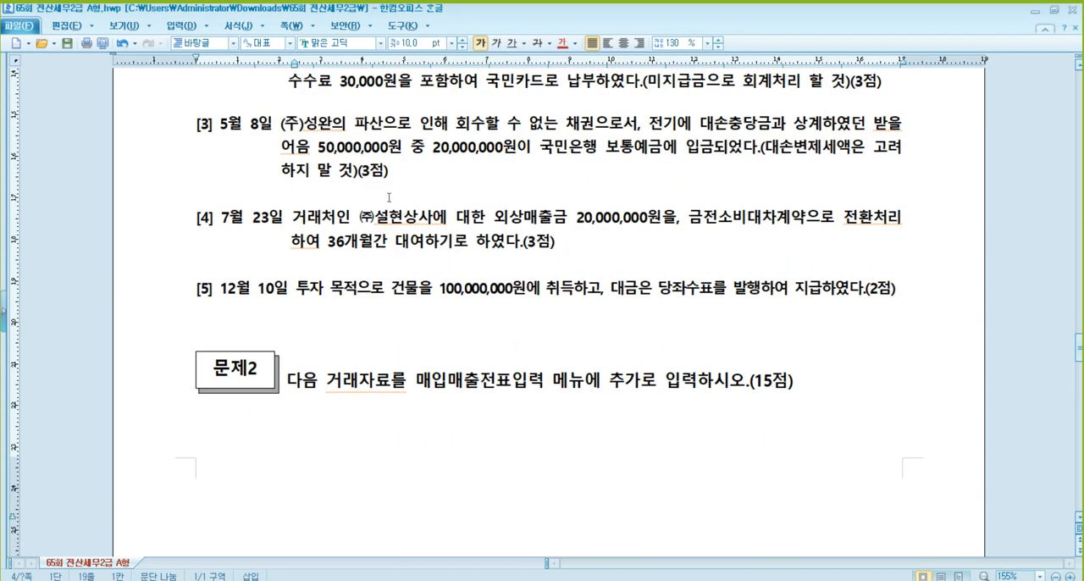
scroll(389, 198, up, 1)
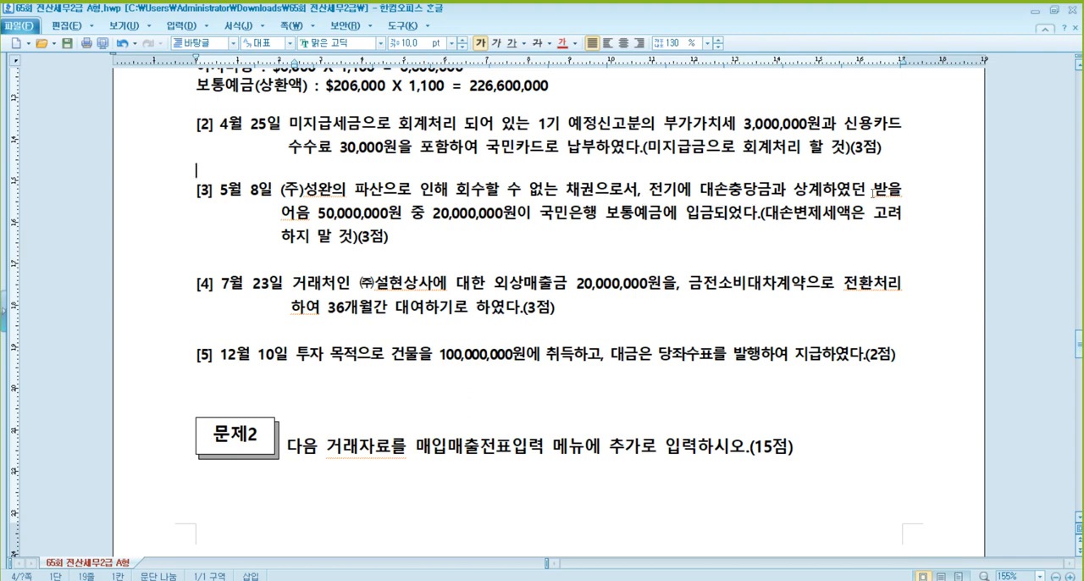
click(375, 215)
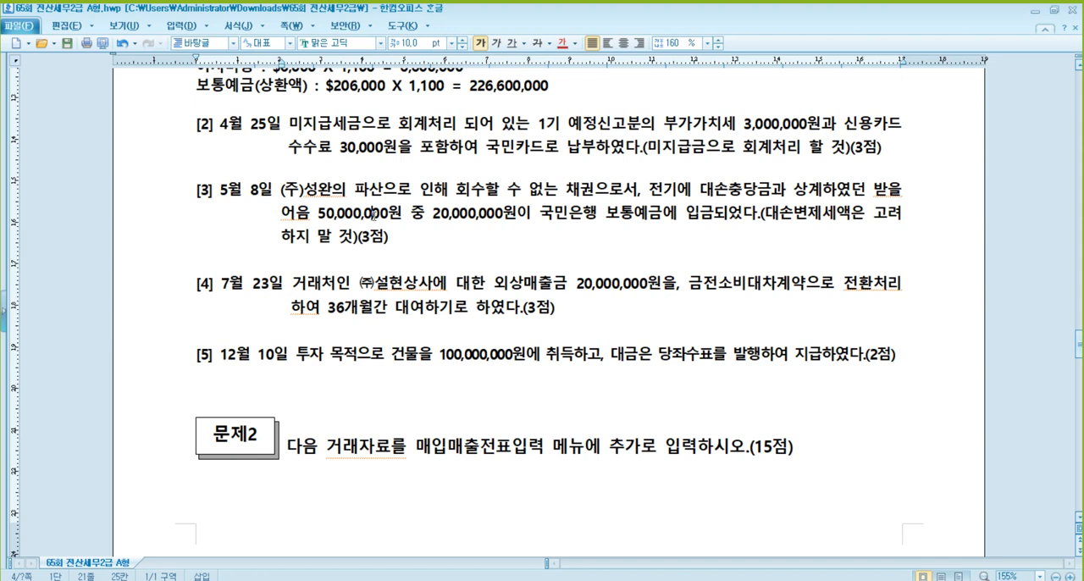
click(476, 215)
click(365, 236)
click(494, 217)
click(671, 188)
click(899, 190)
click(292, 218)
mouse_move(367, 580)
- Switch back to KcLep's 일반전표입력 and set the voucher date to May 8
click(401, 535)
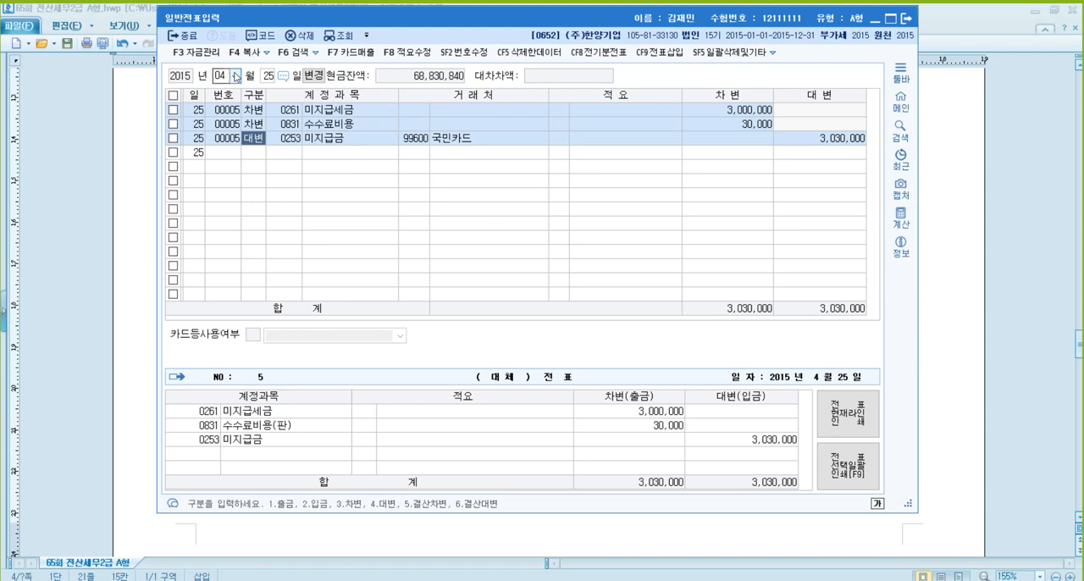
click(226, 76)
text(5)
key(Return)
text(8)
key(Return)
- Enter a debit line for 보통예금 (0103) of 20,000,000 without a counterparty
text(3)
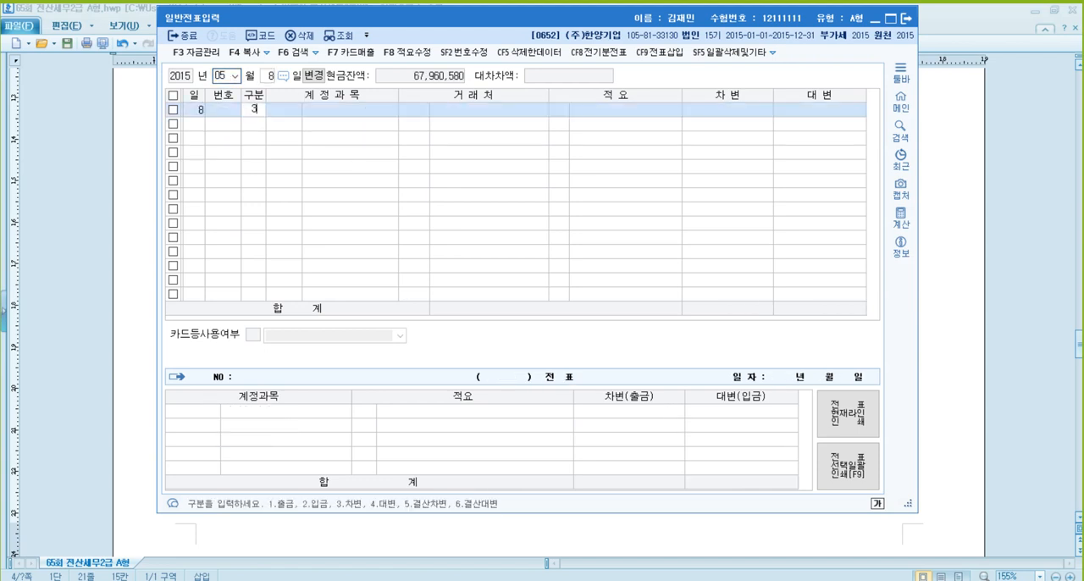
key(Return)
text(103)
key(Return)
key(Return)
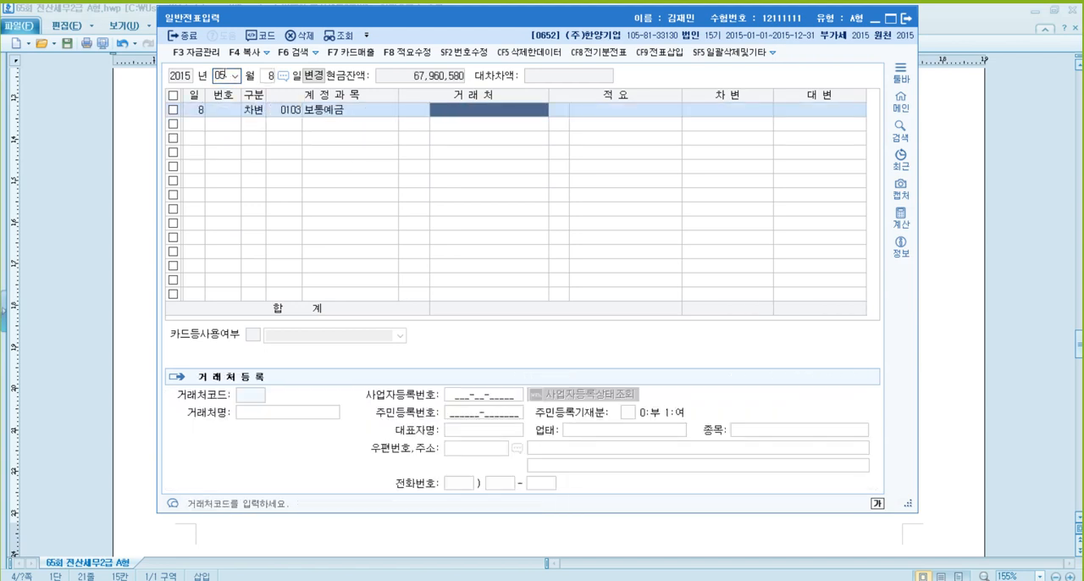
key(Return)
key(Return)
text(20,000,000)
- Add a credit line of 20,000,000 for the 받을어음 대손충당금 account (0111)
key(Return)
text(4)
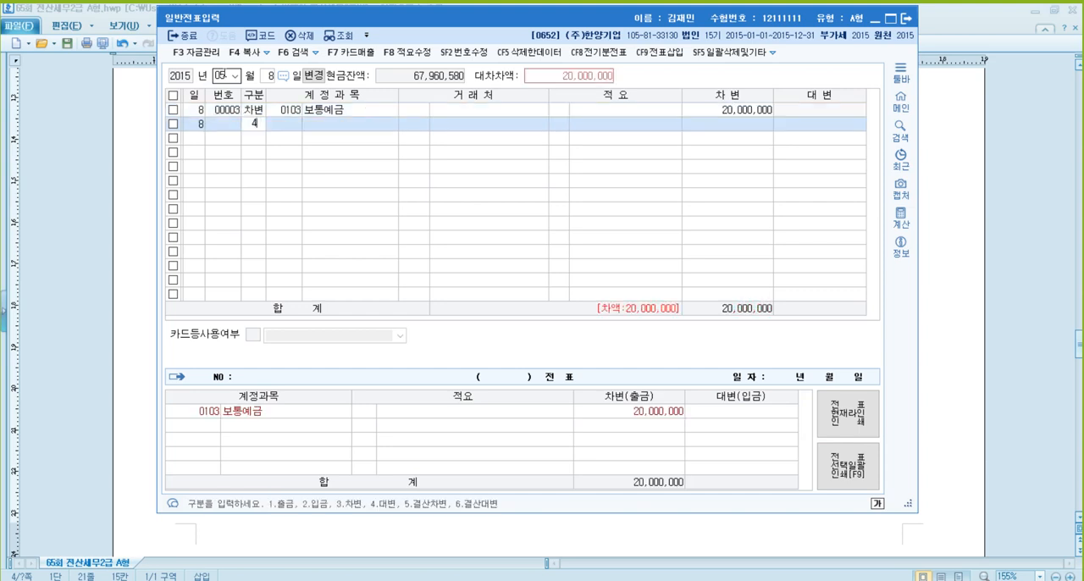
key(Return)
text(대소ㄴ)
key(Return)
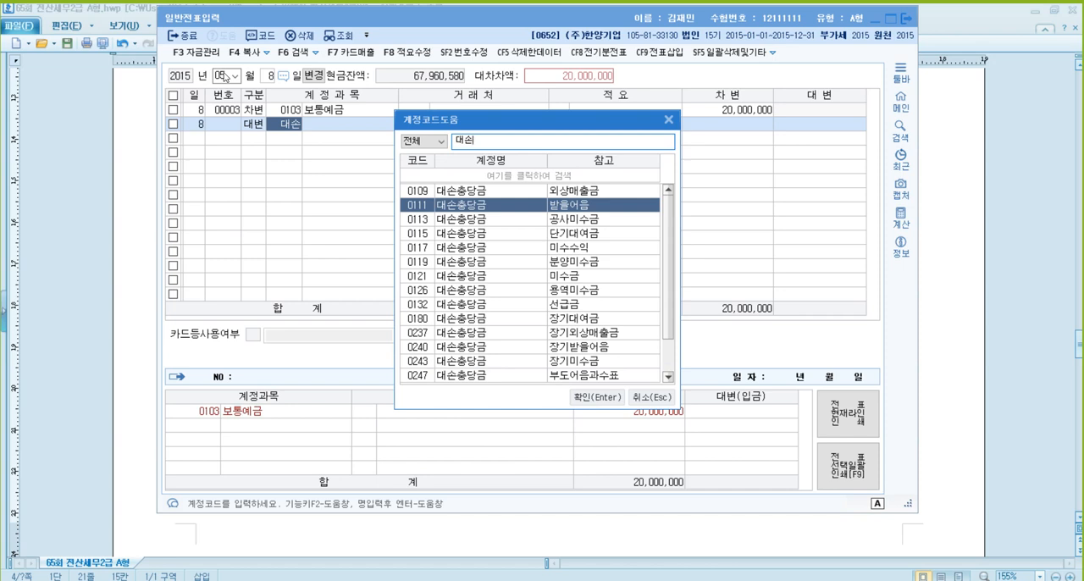
key(Return)
key(Return)
key(Return)
key(Return)
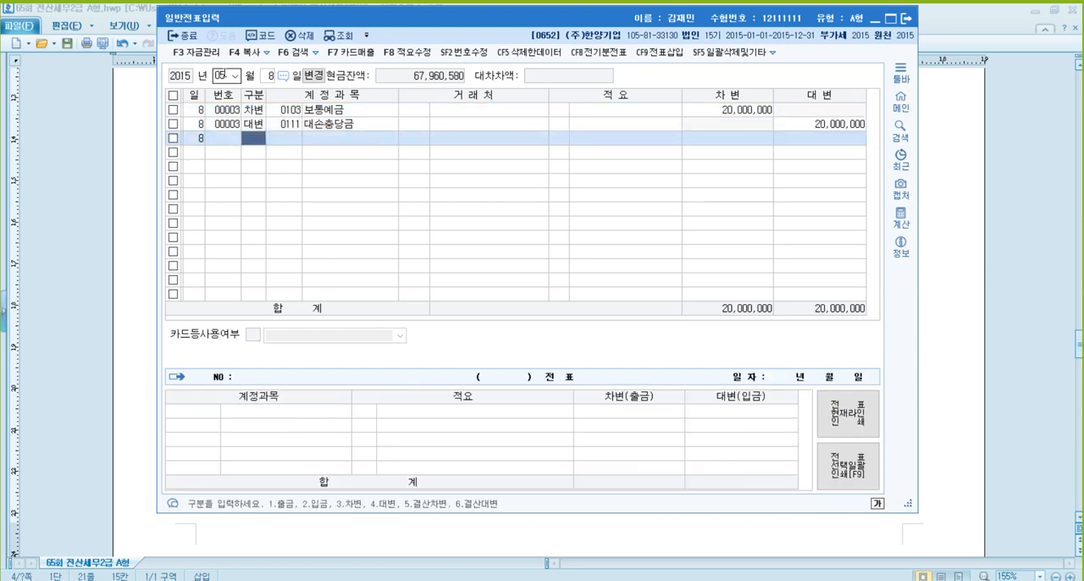
key(Up)
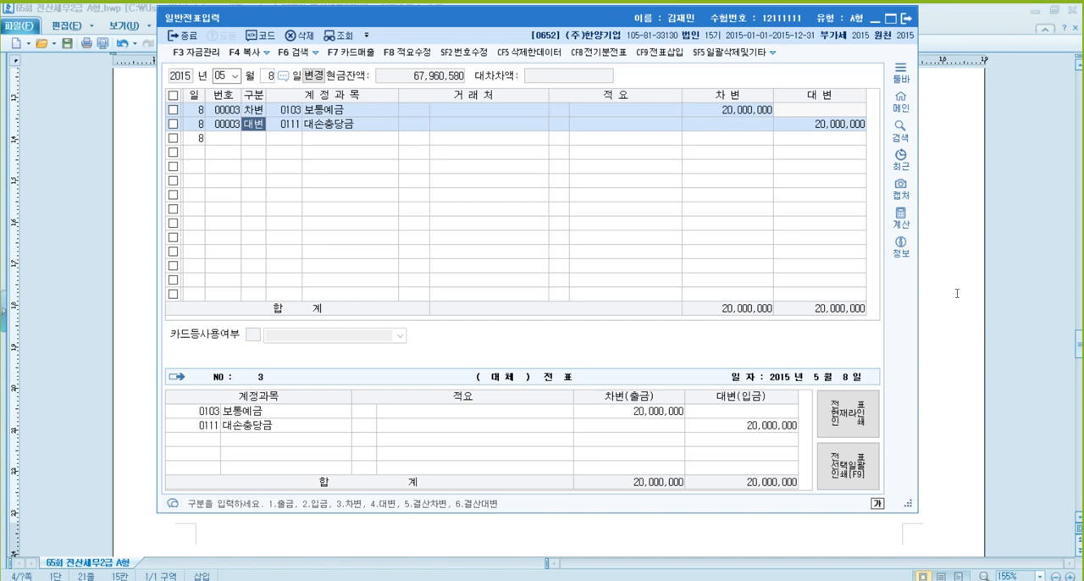
- Read problem [4] in the exam document, then set KcLep's voucher date to July 23
click(957, 293)
scroll(339, 288, down, 2)
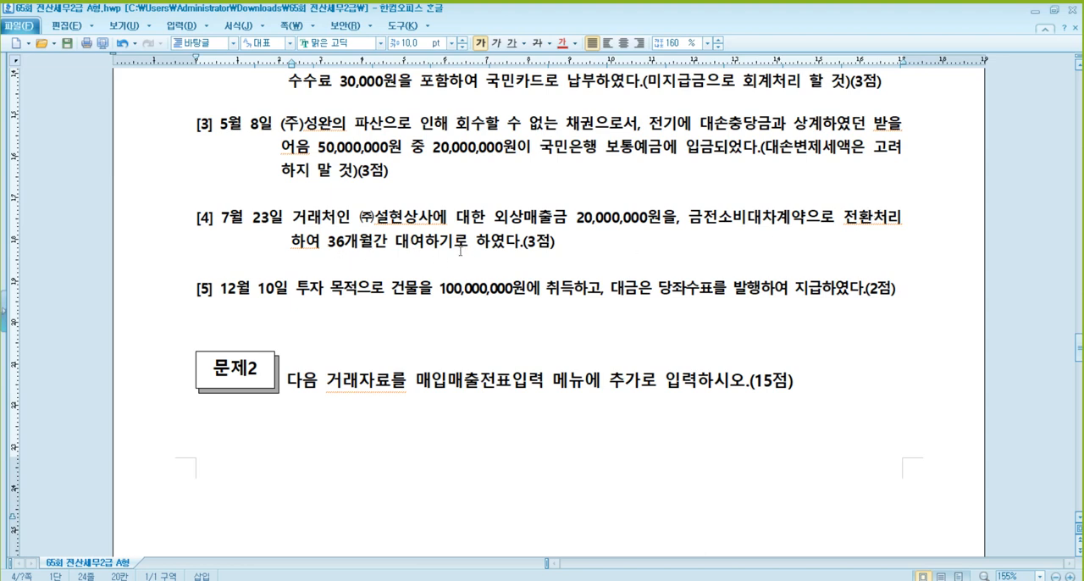
click(532, 218)
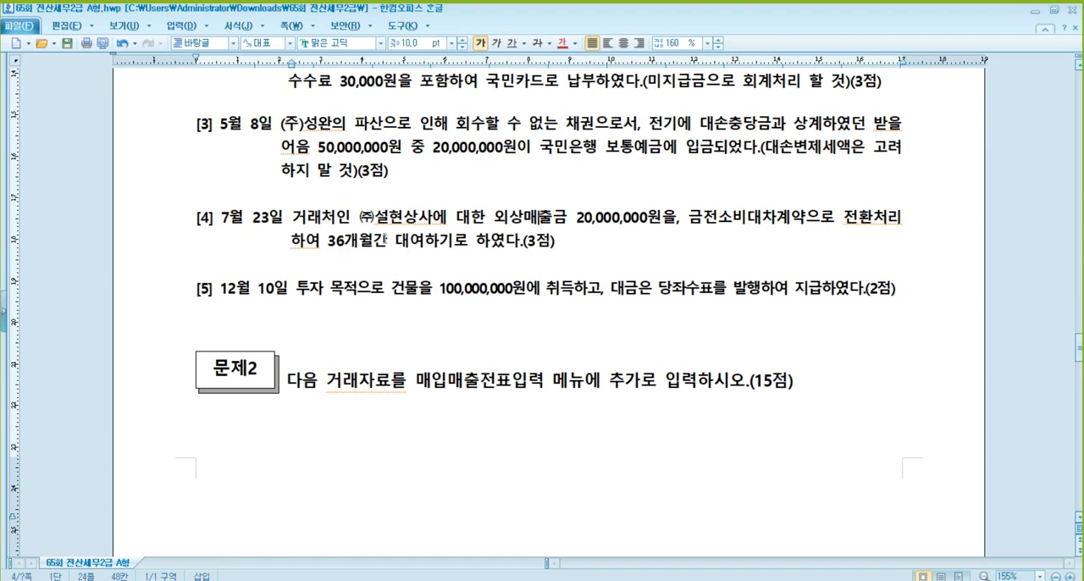
click(351, 529)
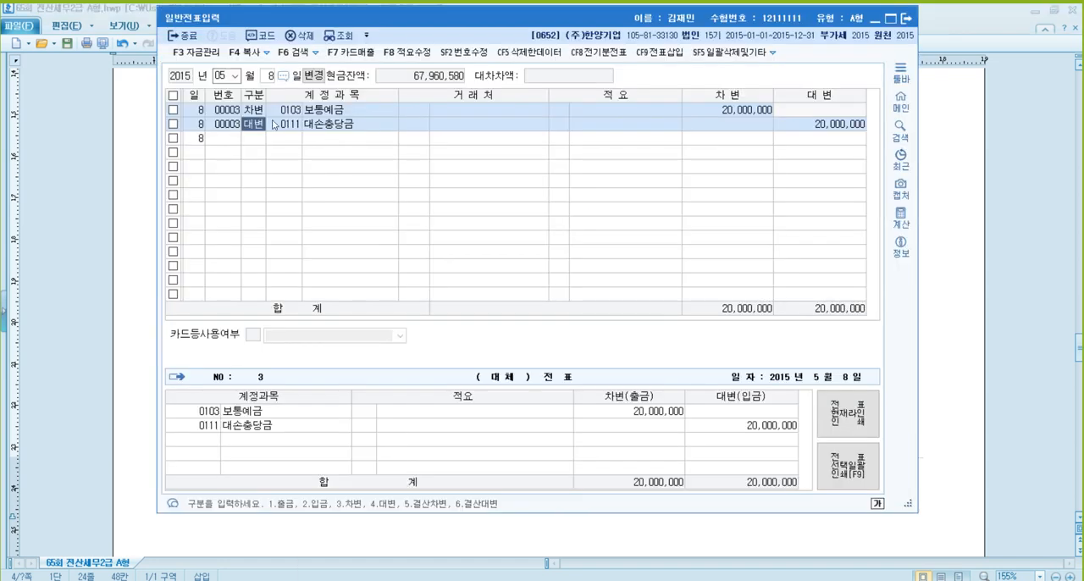
click(226, 74)
text(07)
key(Return)
text(23)
- Enter a credit line for 외상매출금 (0108) of 20,000,000 with (주)설현상사 as the counterparty
key(Return)
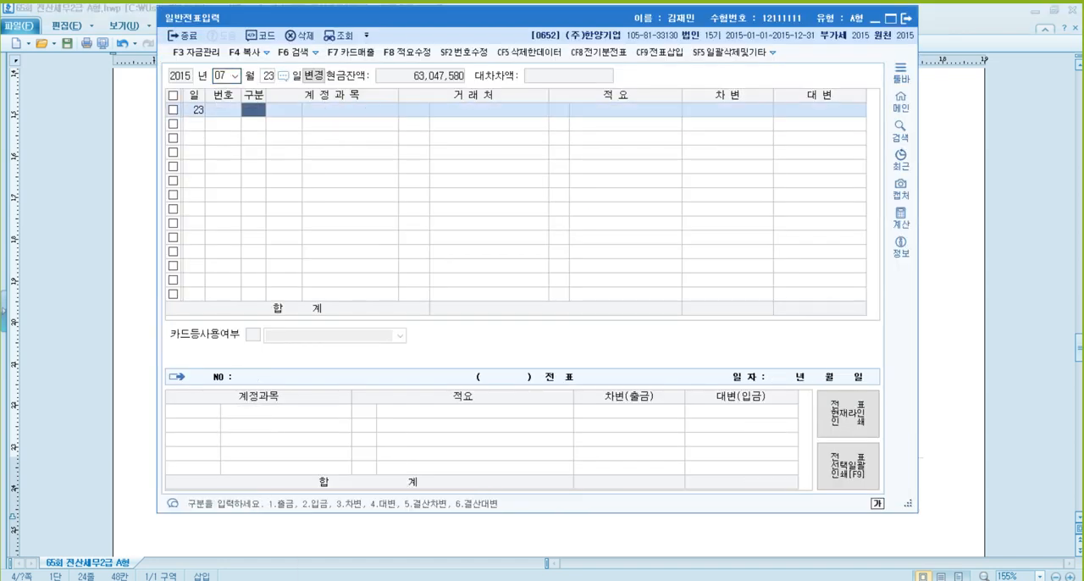
text(4)
key(Return)
text(108)
key(Return)
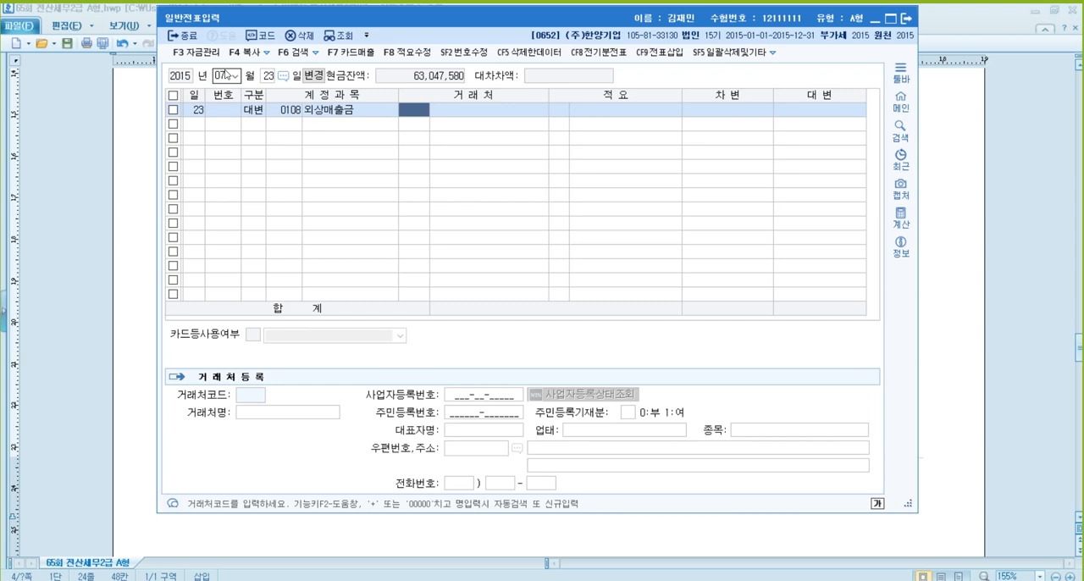
text(설현)
key(Return)
key(Return)
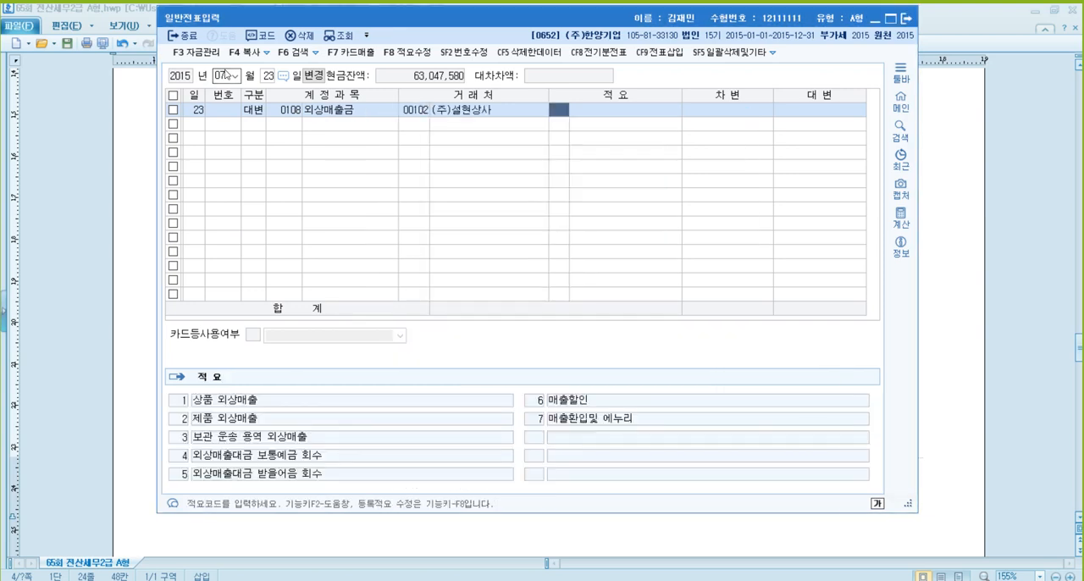
key(Return)
key(Return)
text(20000000)
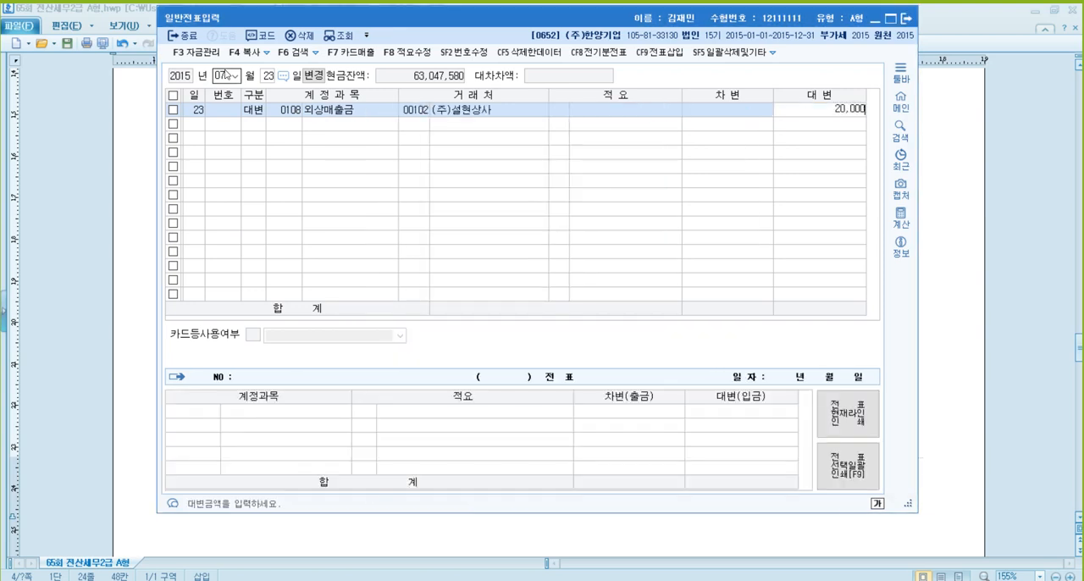
key(Return)
- Add a debit line for 장기대여금 (0179) of 20,000,000 with (주)설현상사 as the counterparty
text(3장기)
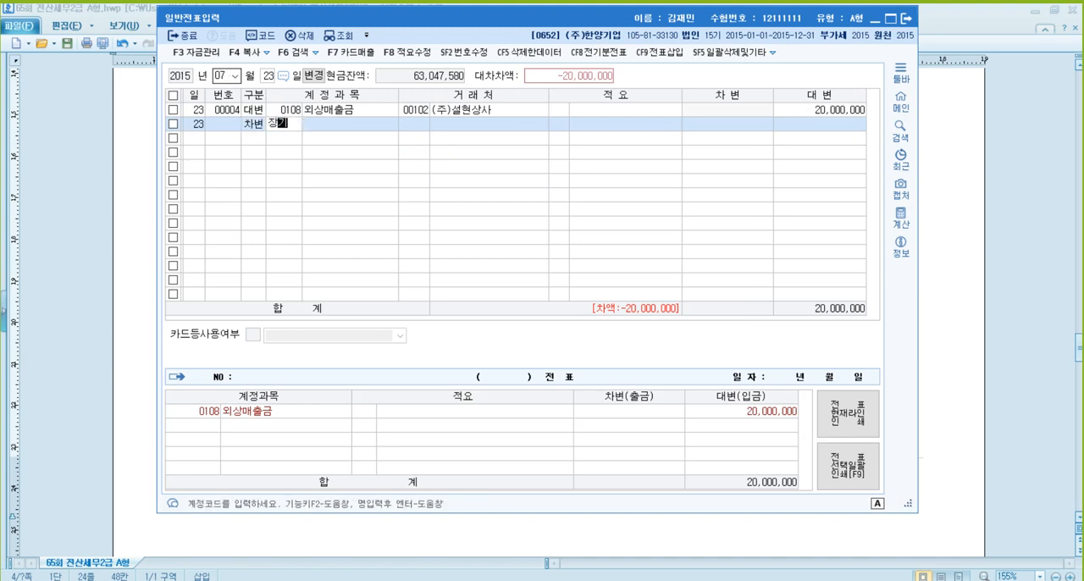
key(Return)
key(Return)
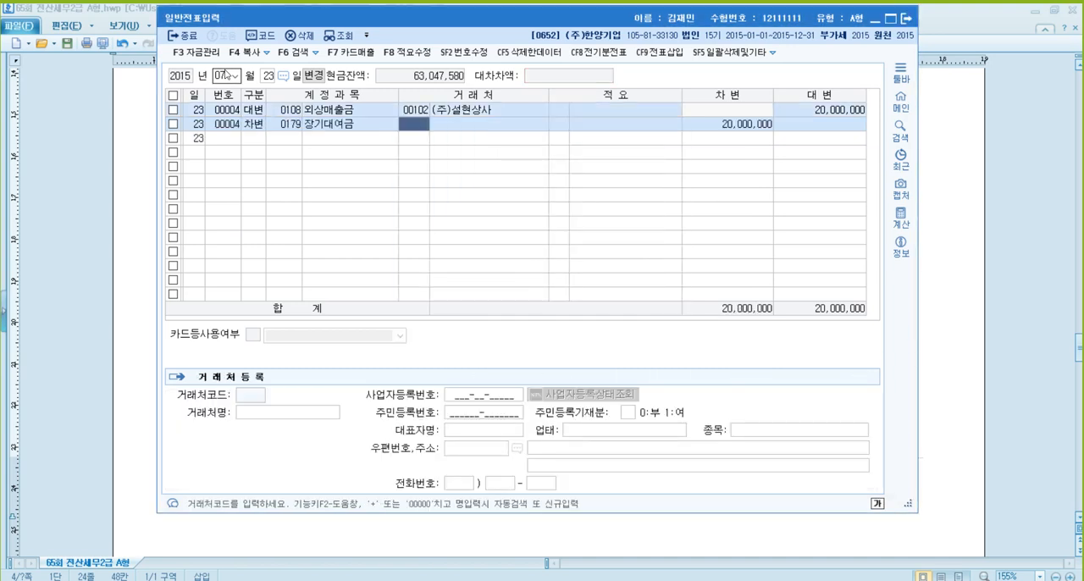
key(Return)
key(Return)
key(Return)
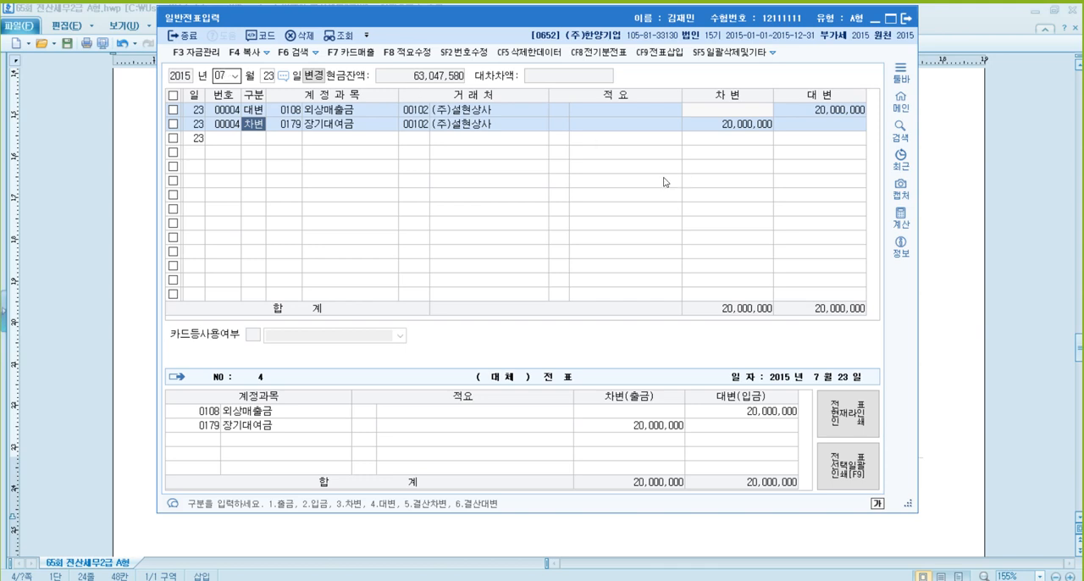
- Read problem [5] in the exam document, then set KcLep's general voucher month to December
click(982, 314)
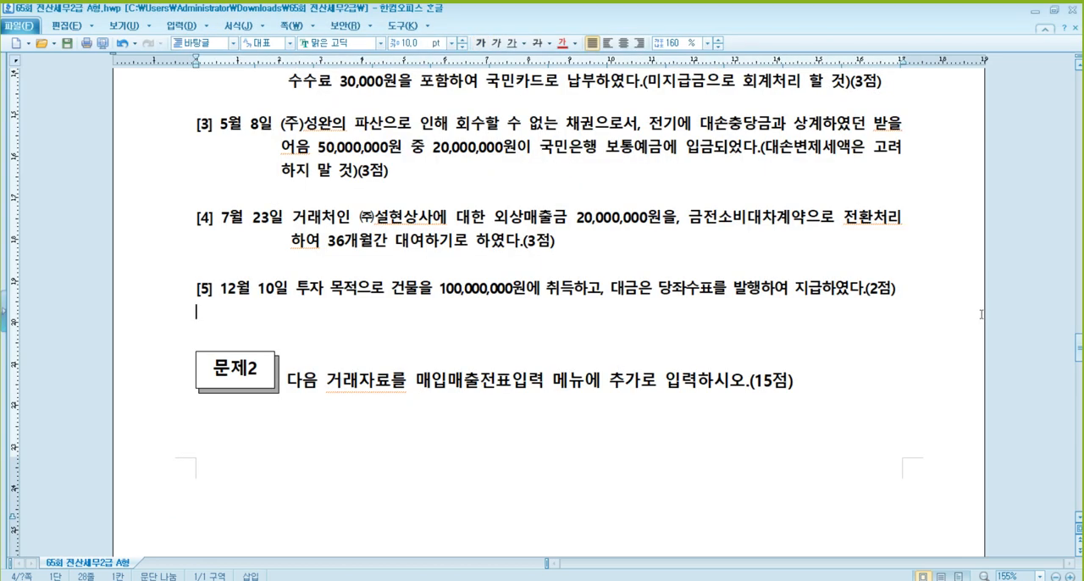
click(323, 289)
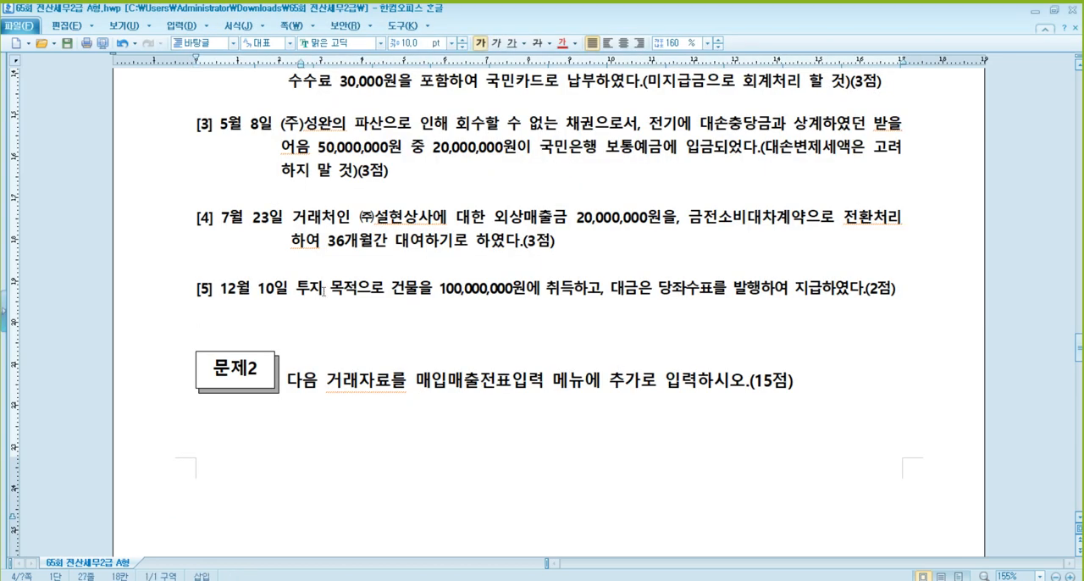
scroll(323, 292, down, 2)
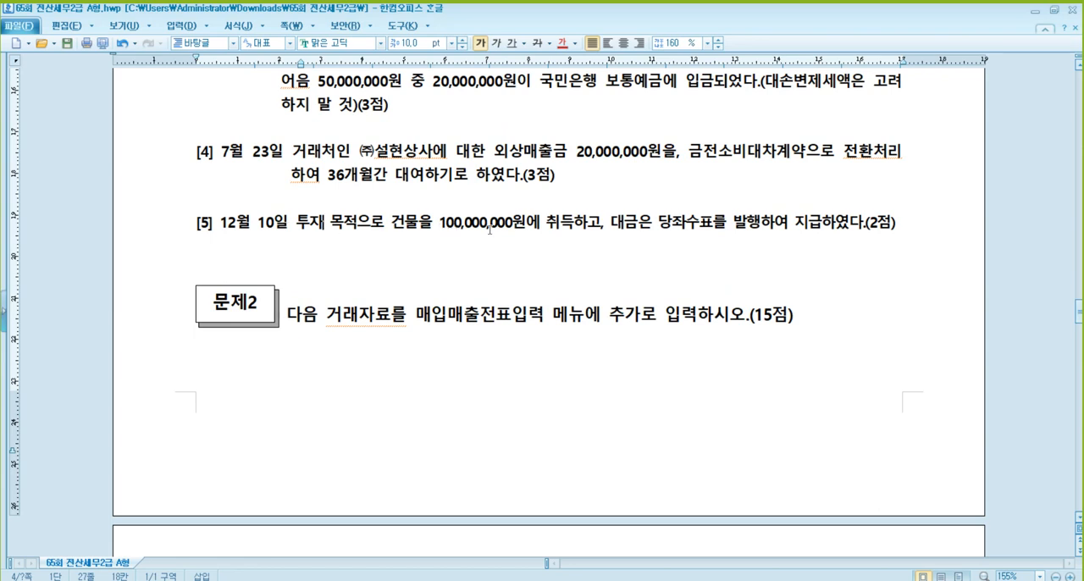
scroll(507, 236, up, 2)
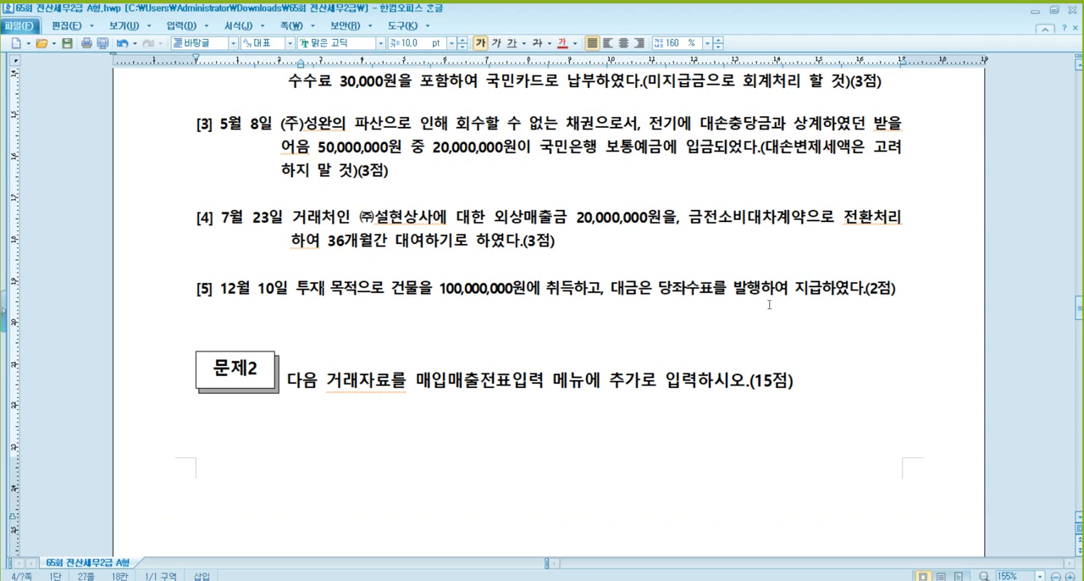
click(405, 289)
click(698, 289)
mouse_move(369, 579)
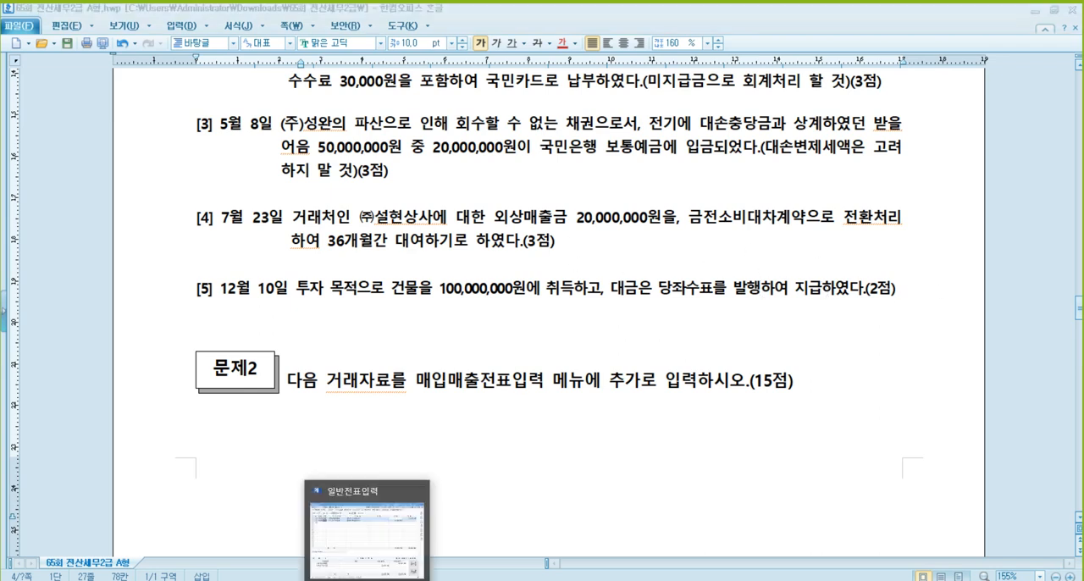
click(369, 542)
click(223, 76)
text(12)
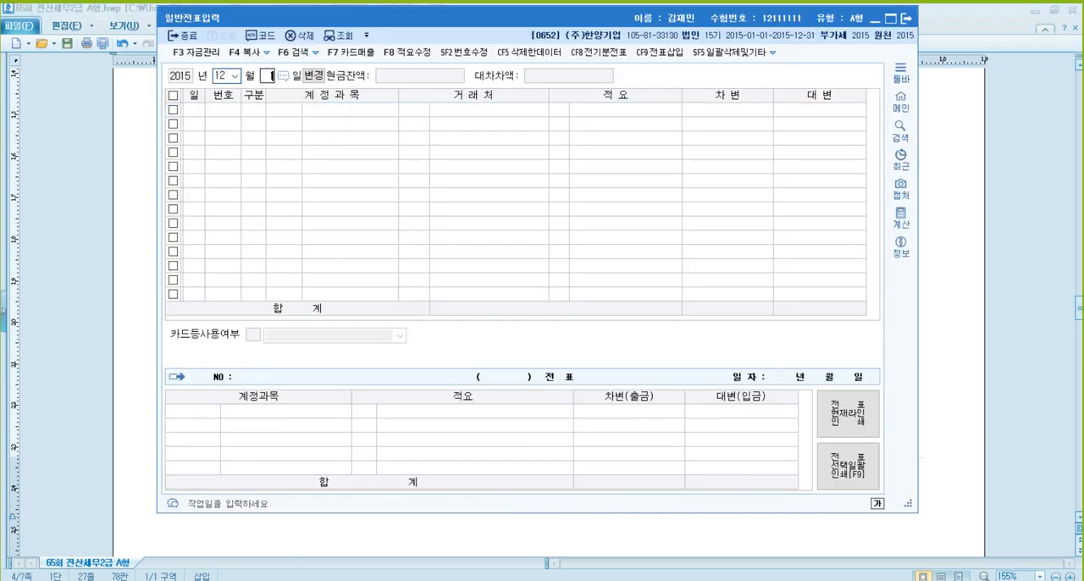
text(103투자)
- Set the voucher day to 10 and enter a debit line of 100,000,000 for 투자부동산 (0183)
key(Return)
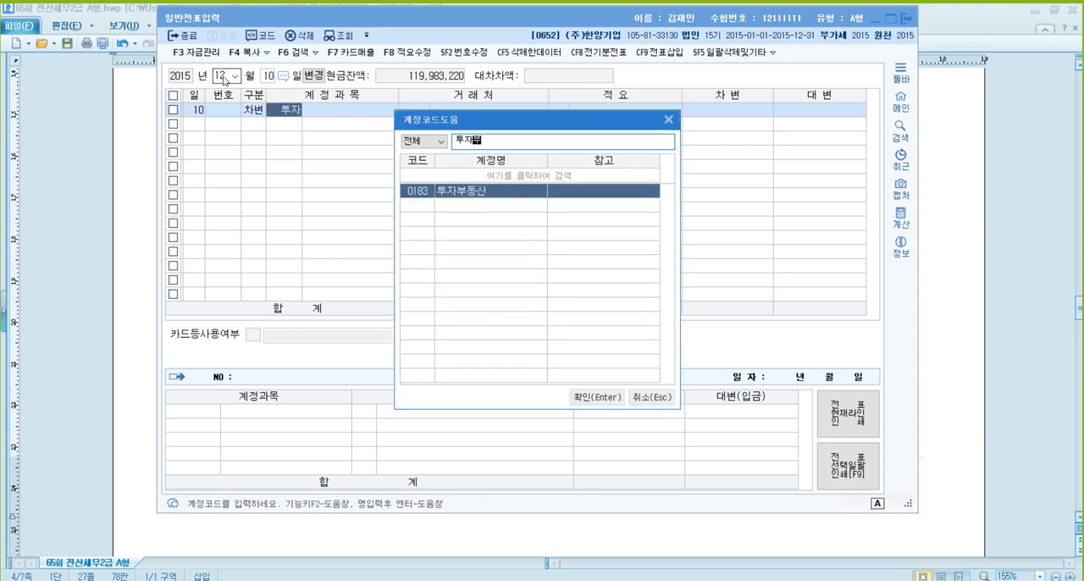
key(Return)
key(Return)
key(Return)
key(Return)
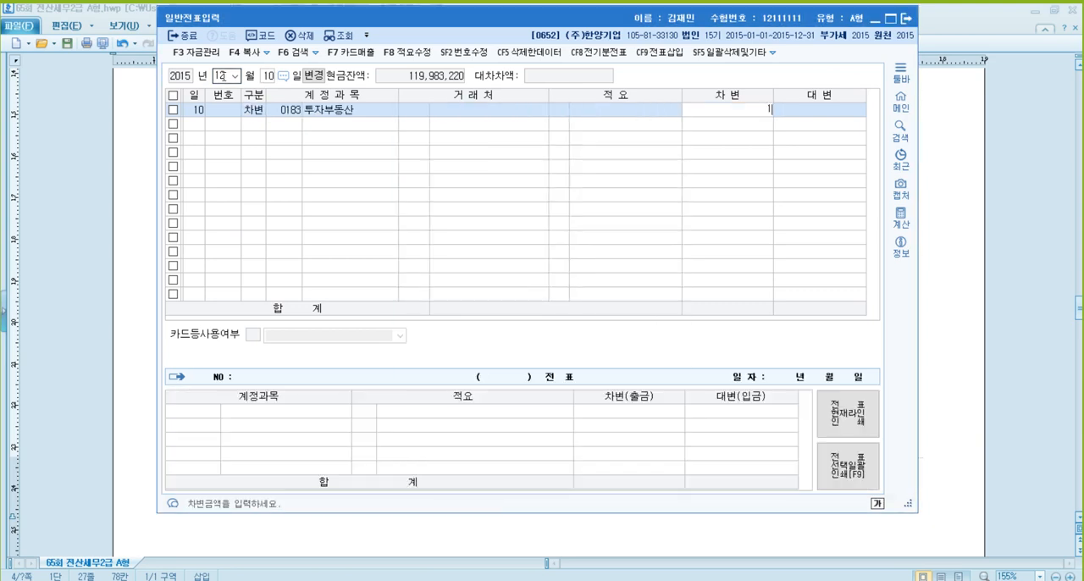
text(100,000,000)
- Add a credit line of 100,000,000 for 당좌예금 (0102) to the December 10 voucher
text(4)
key(Return)
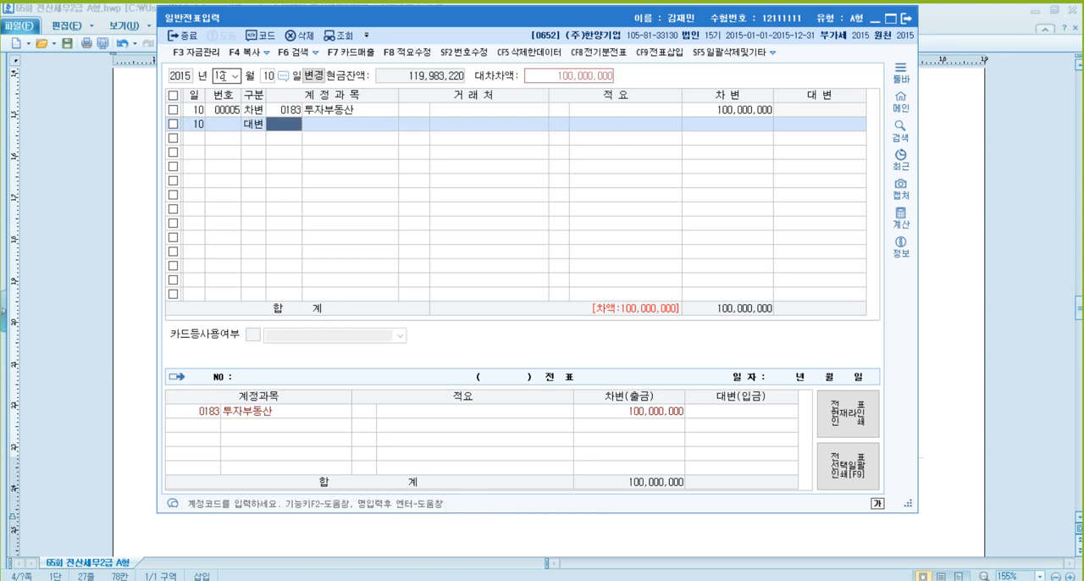
text(102)
key(Return)
key(Return)
key(Return)
key(Return)
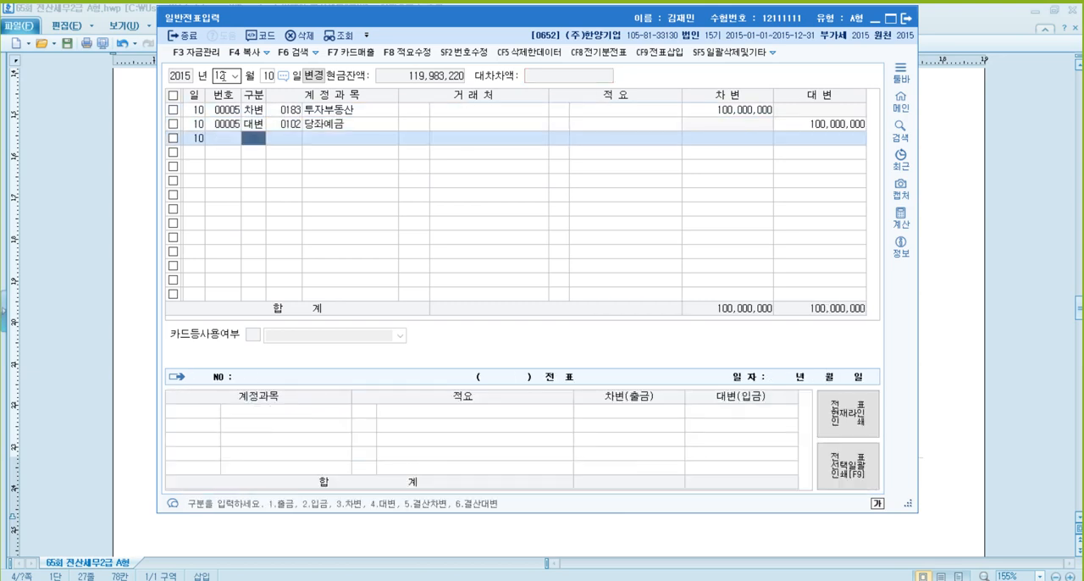
key(Up)
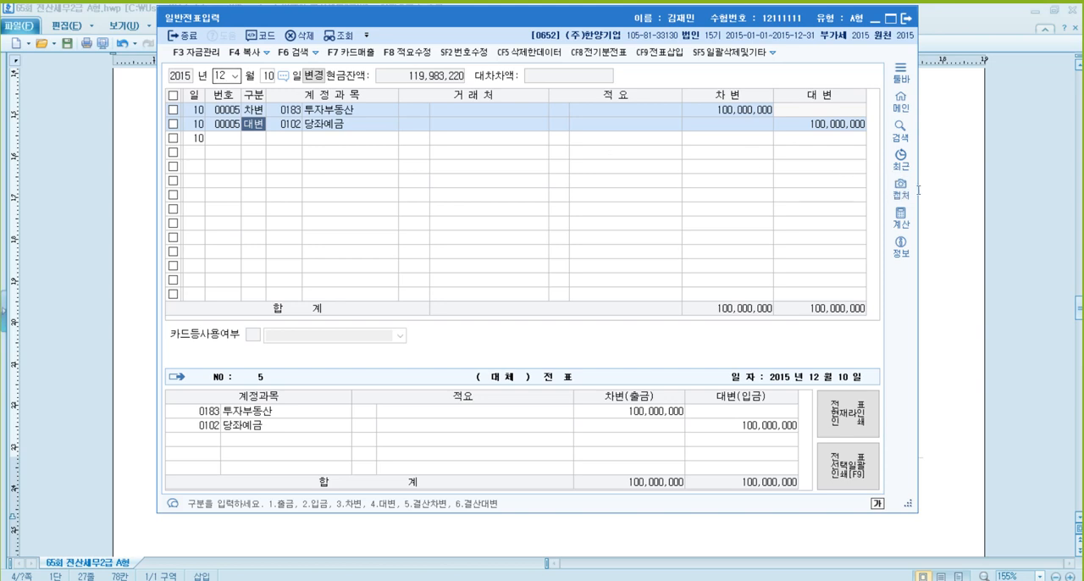
- Close KcLep's 일반전표입력 window and return to the exam document
click(957, 265)
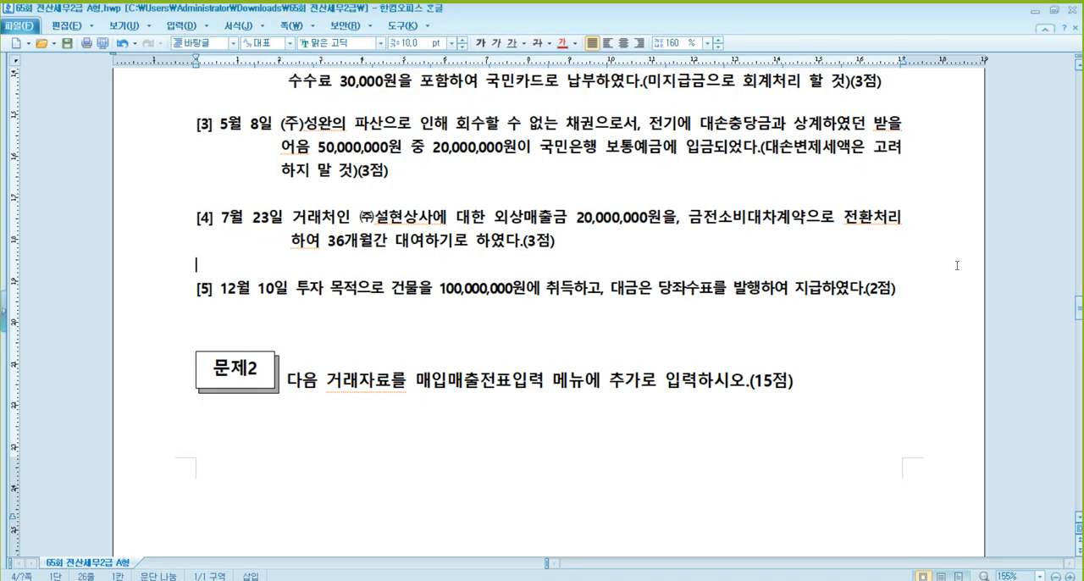
click(368, 580)
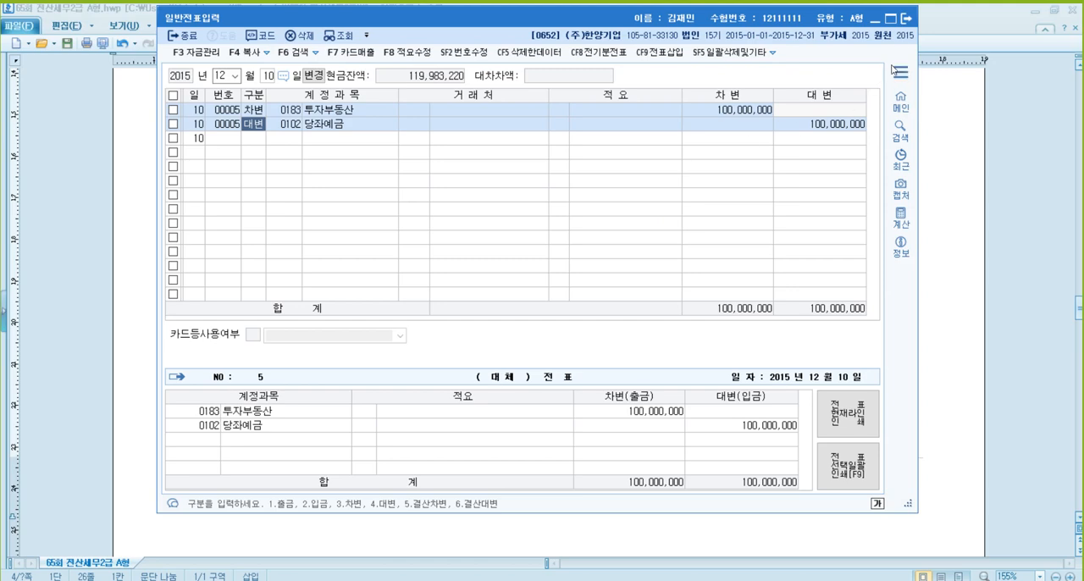
click(905, 19)
click(603, 312)
- Read 문제2 problem [1] in the exam document for the date, supplier, quantity, unit price, tax invoice type and payment terms
scroll(597, 298, down, 3)
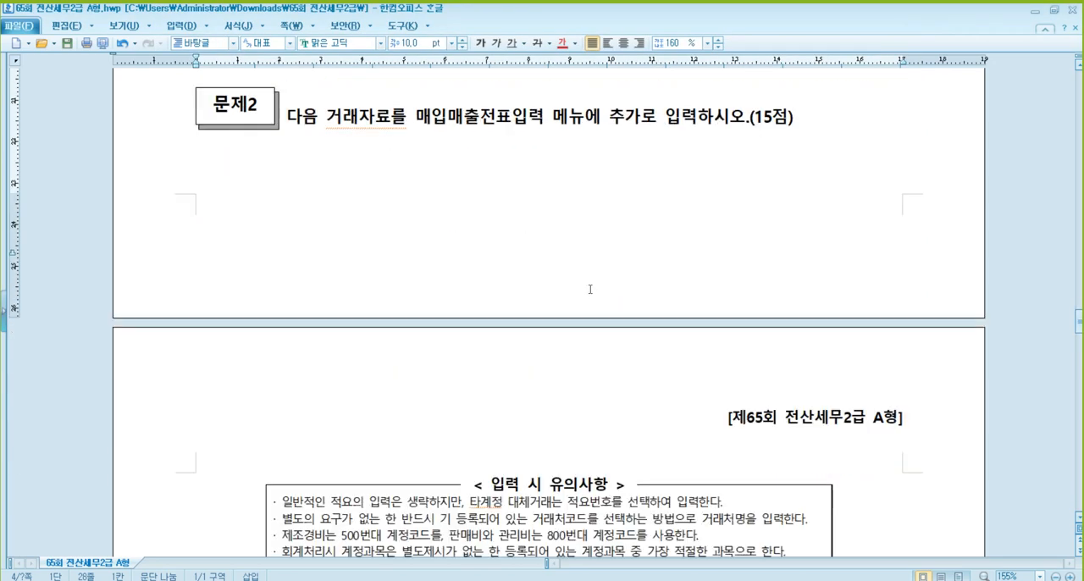
scroll(582, 285, down, 5)
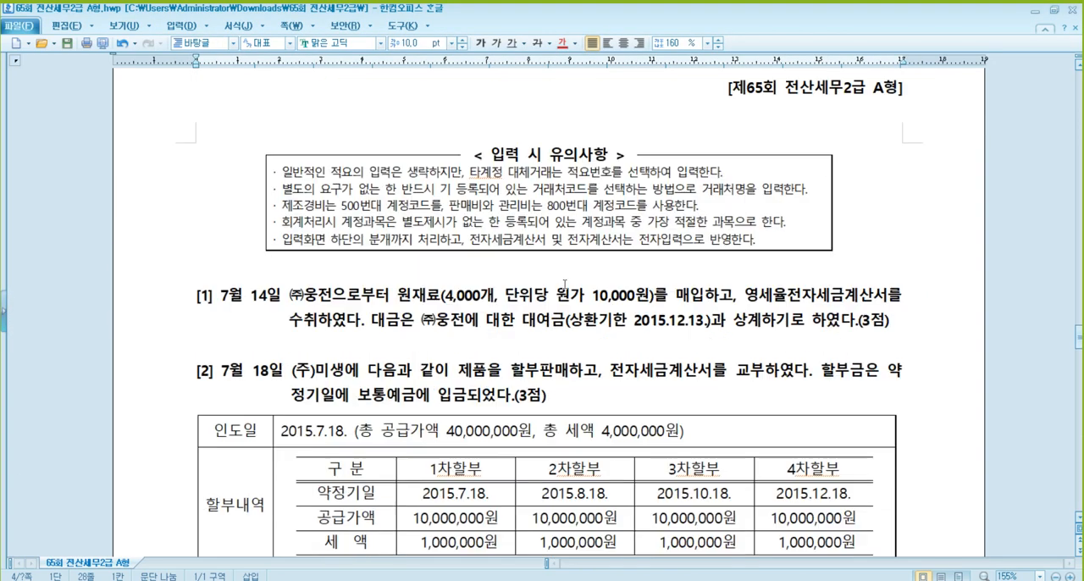
scroll(564, 286, down, 1)
click(282, 244)
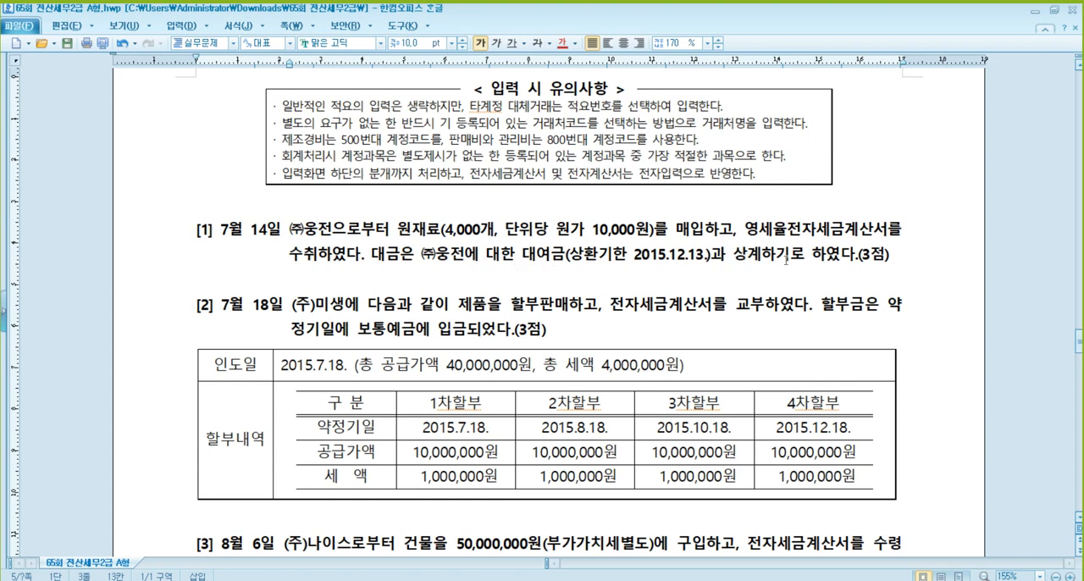
click(628, 259)
click(803, 229)
click(332, 254)
click(331, 228)
click(614, 254)
- Open 매입매출전표입력 in KcLep, shorten its window and set the voucher date to July 14
click(303, 538)
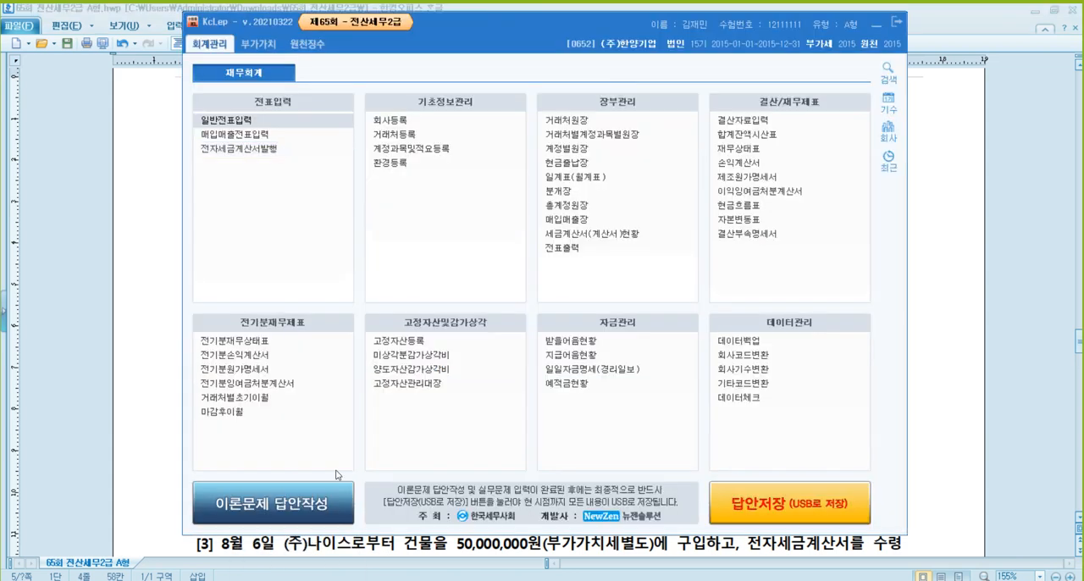
click(235, 134)
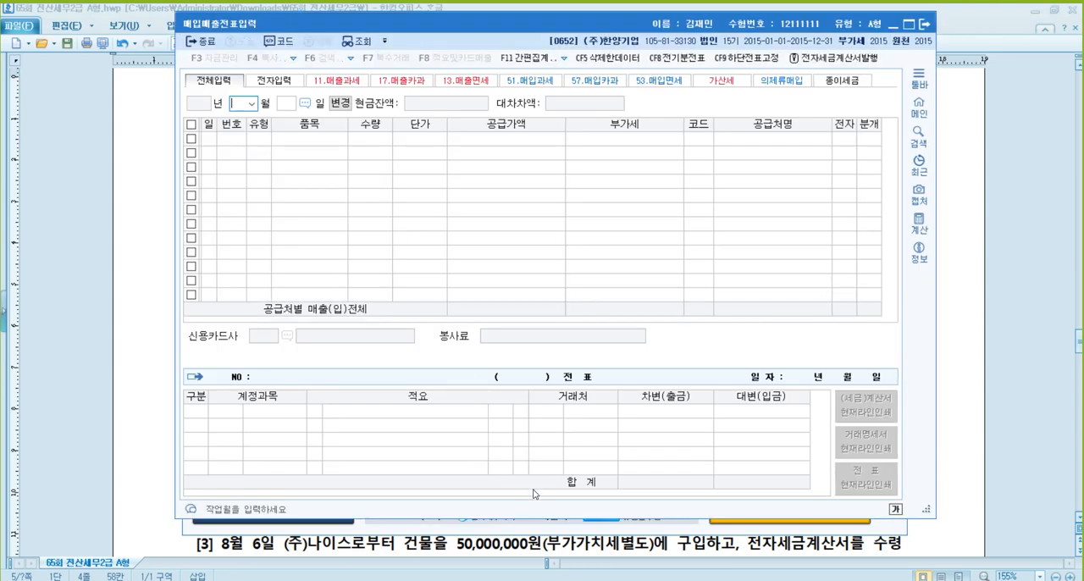
drag(543, 515, 543, 434)
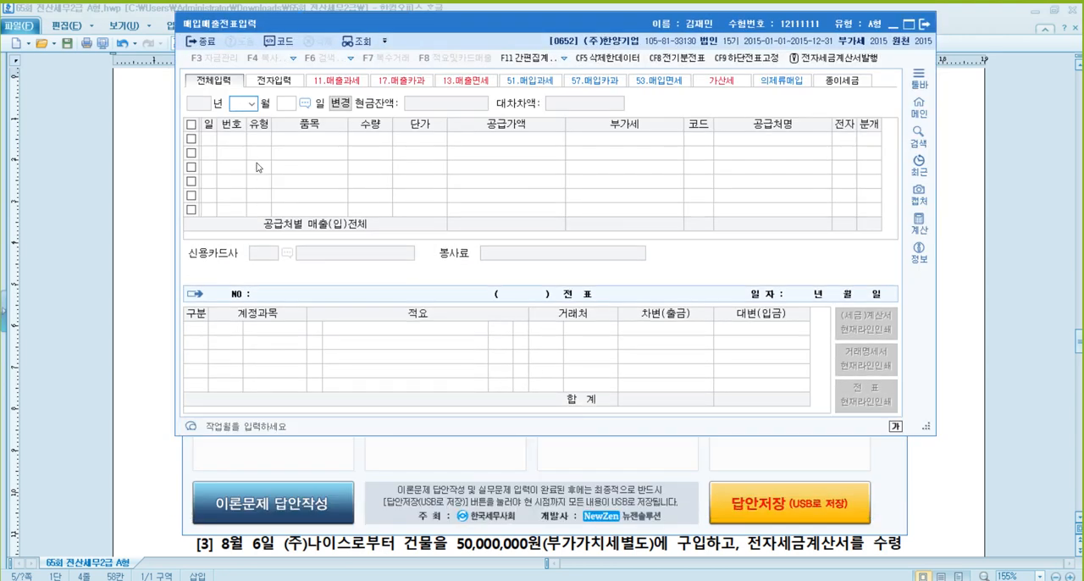
text(07)
key(Return)
text(14)
key(Return)
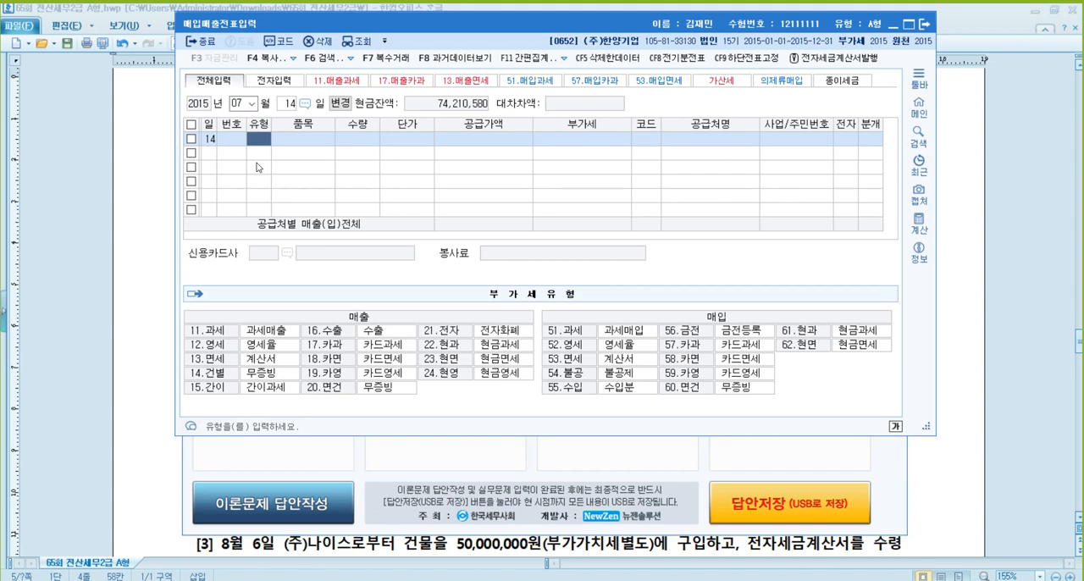
- Enter a zero-rated purchase line (type 52, 영세) for 원재료 with quantity 4,000 and unit price 10,000
text(52)
key(Return)
text(원)
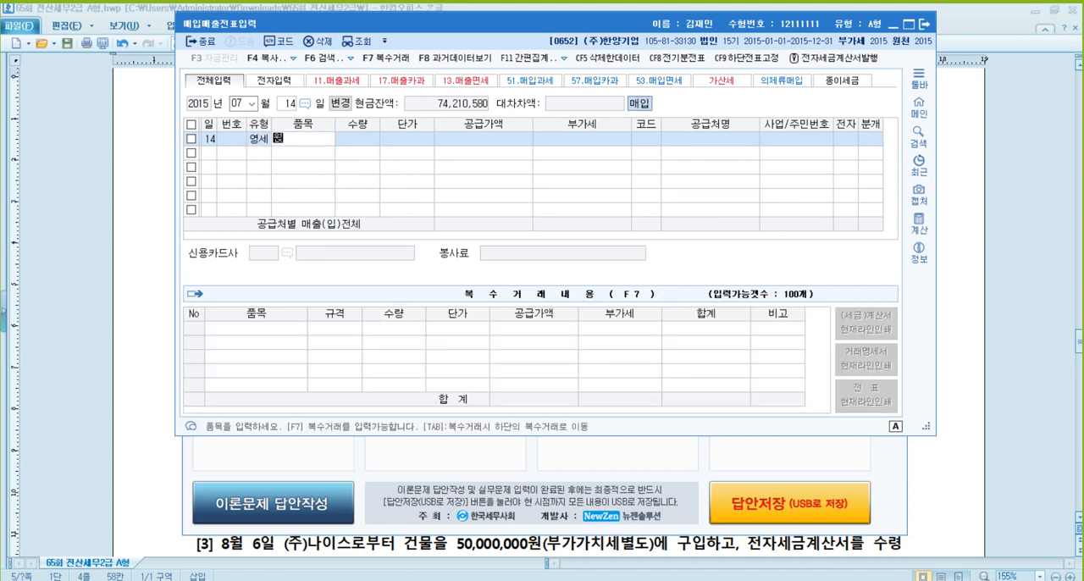
text(재료)
key(Return)
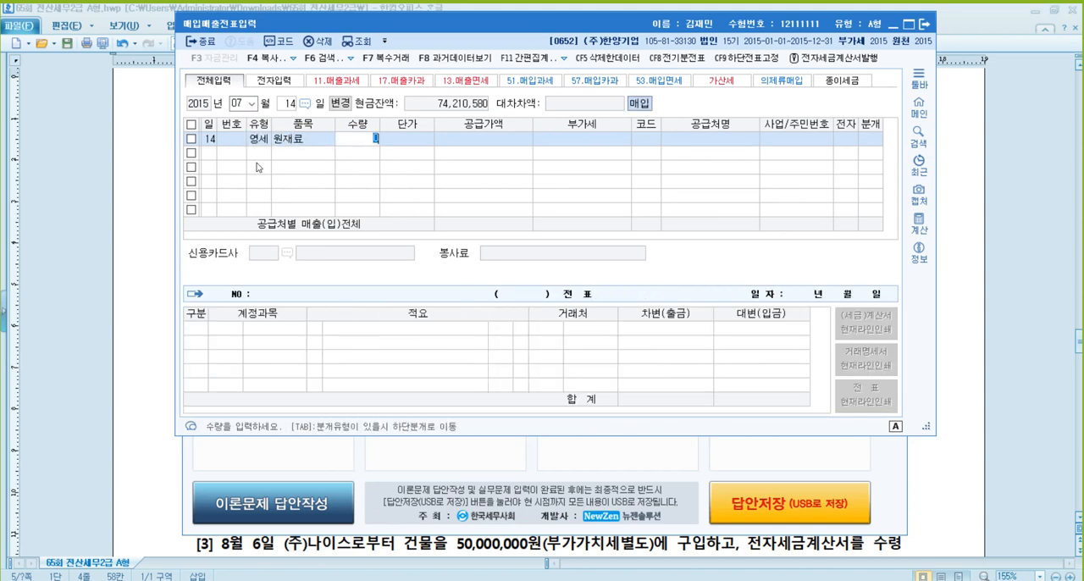
text(4000)
key(Return)
text(100000)
key(Return)
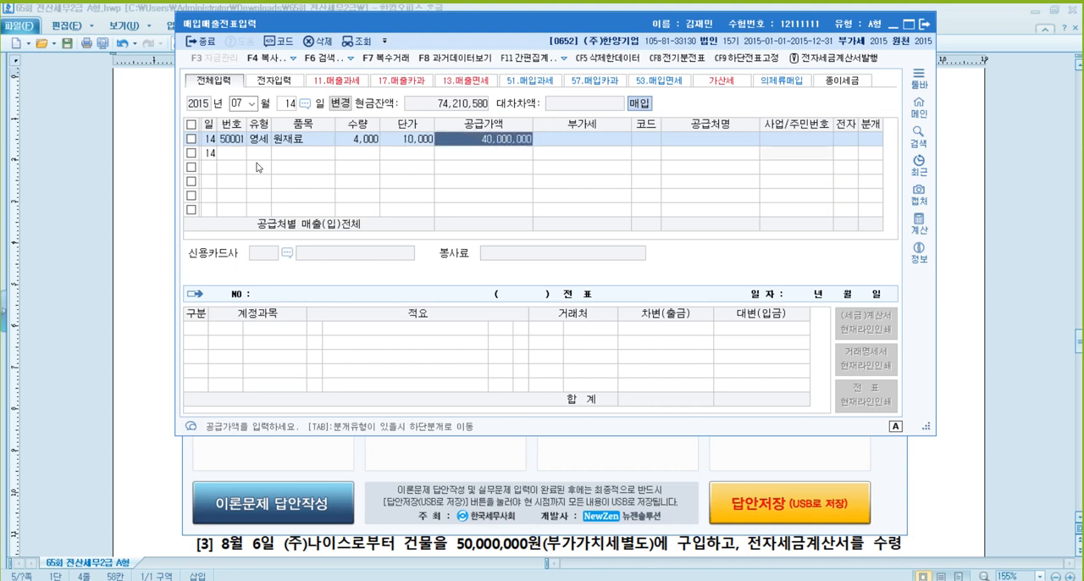
key(Return)
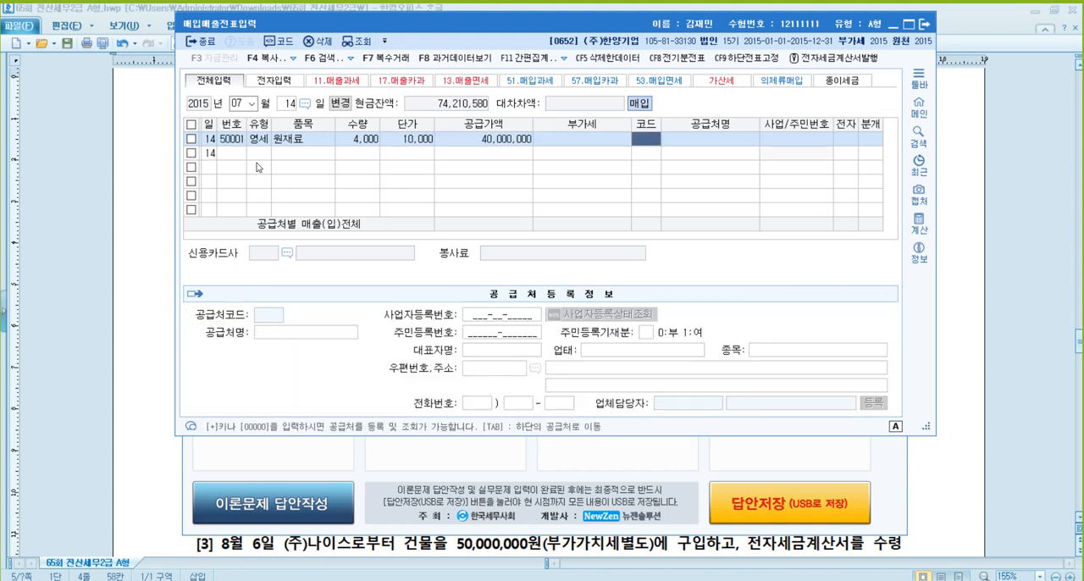
- Set (주)웅전 as the supplier, mark the invoice as electronic (여) and choose 혼합 as the journal type
text(웅전)
key(Return)
key(Return)
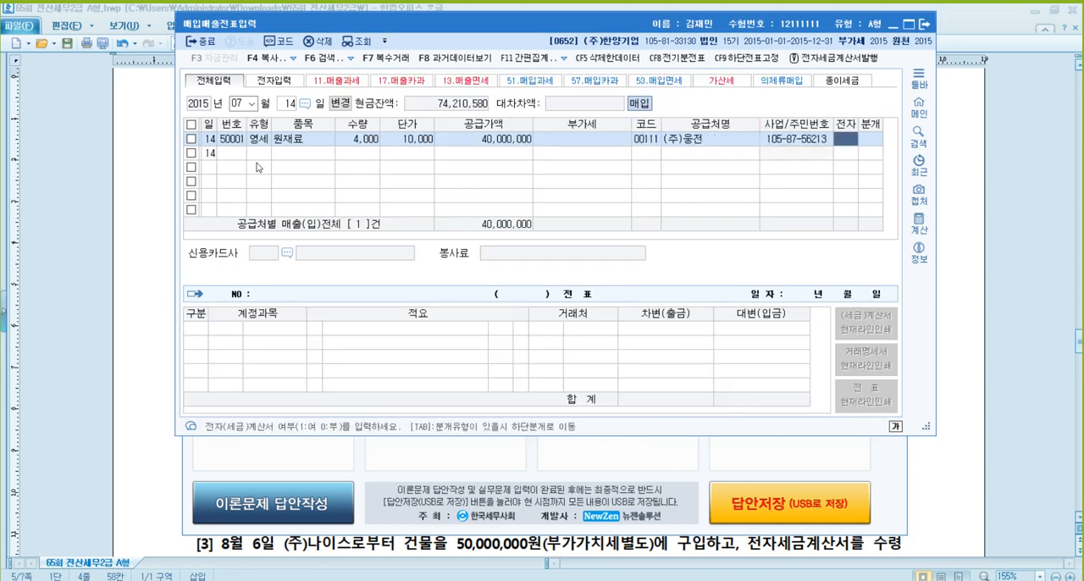
text(1)
key(Return)
text(3)
- Accept the 원재료 debit line and add a credit line of 40,000,000 for 단기대여금 (0114) with (주)웅전
key(Return)
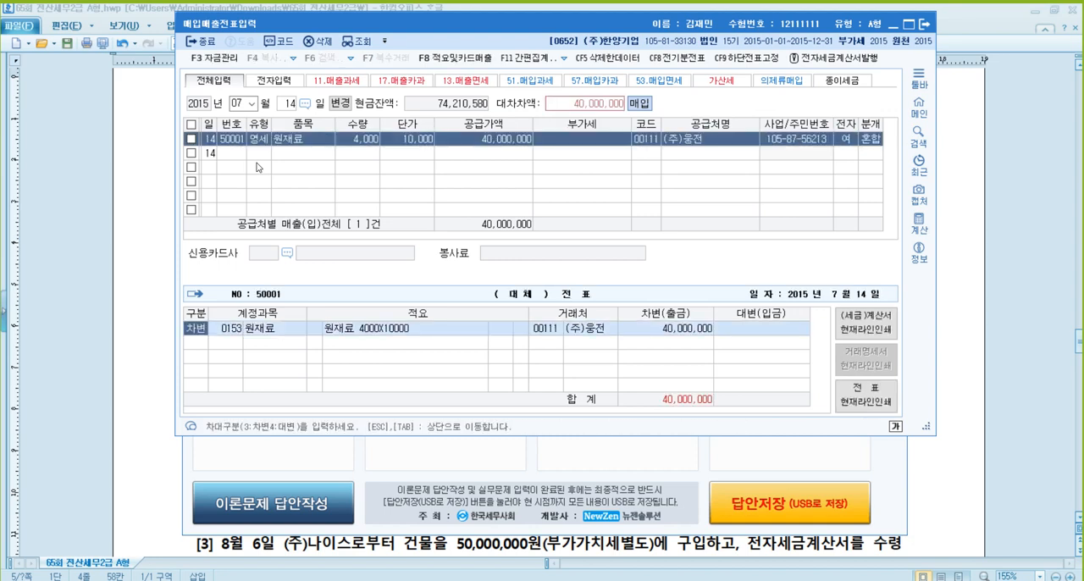
key(Return)
key(Return)
key(Return)
key(Return)
key(Return)
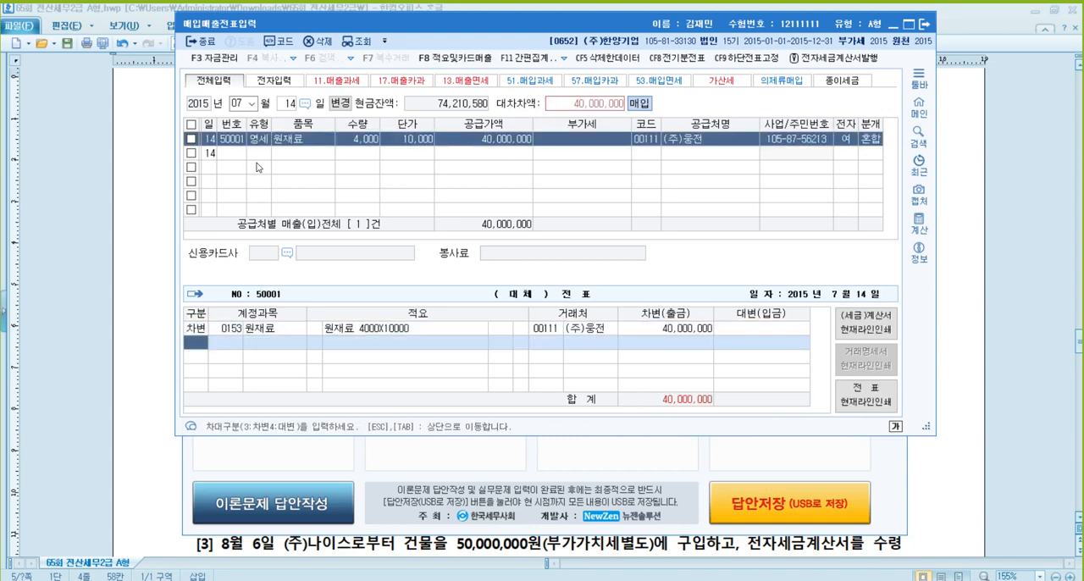
text(4)
key(Return)
text(114)
key(Return)
key(Return)
key(Return)
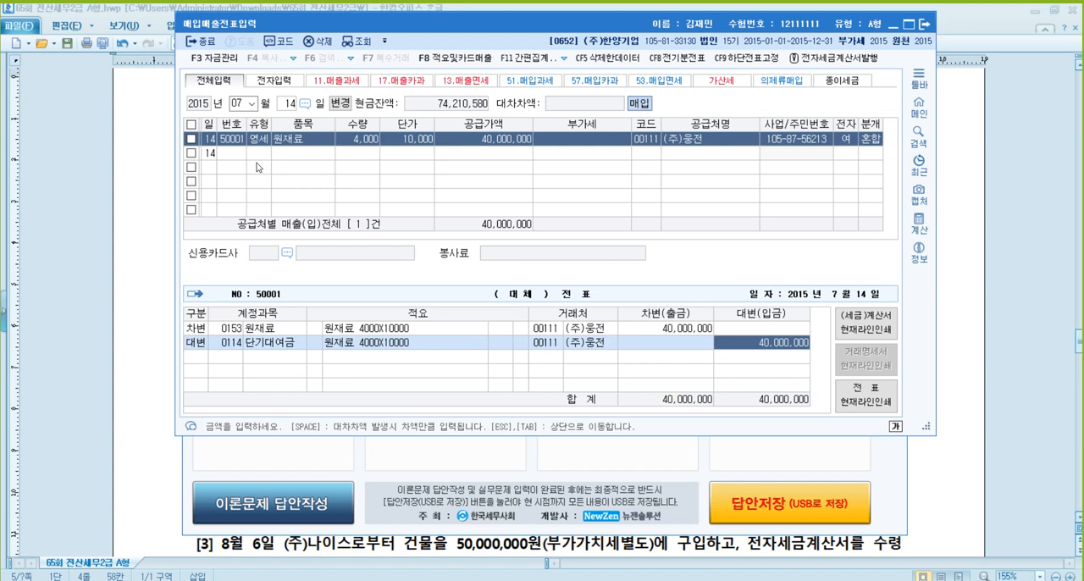
key(Escape)
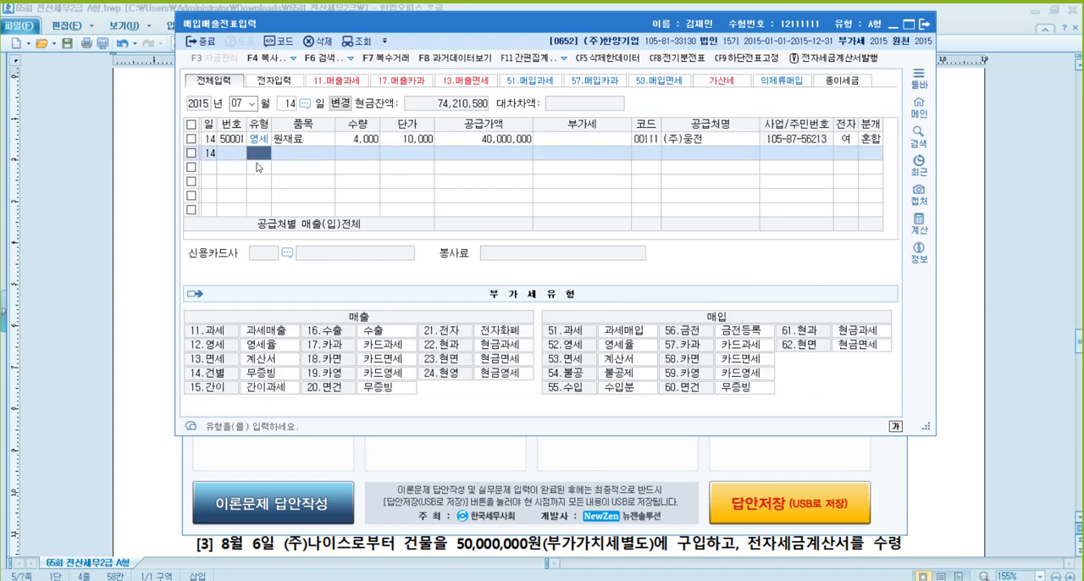
key(Up)
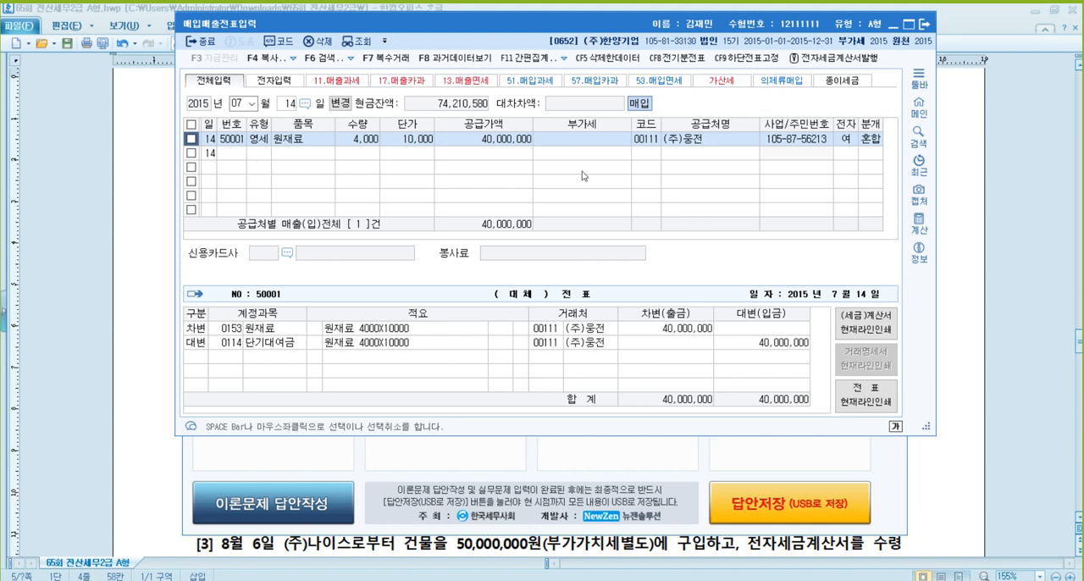
- Read 문제2 problem [2] in the exam document, checking the delivery date and the due dates of the four installments
click(989, 261)
scroll(989, 262, down, 2)
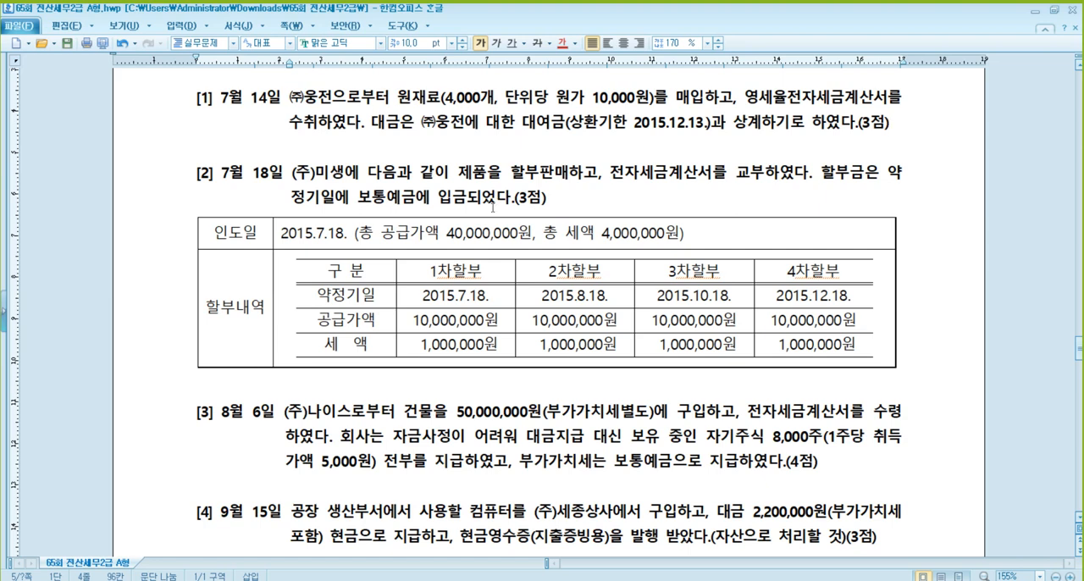
click(345, 234)
scroll(476, 227, down, 1)
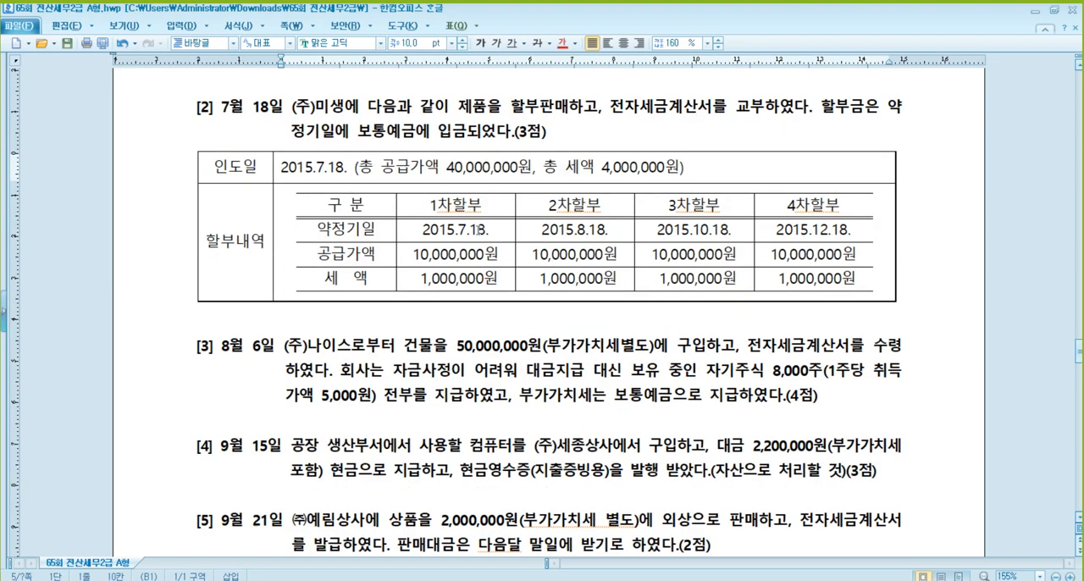
click(559, 230)
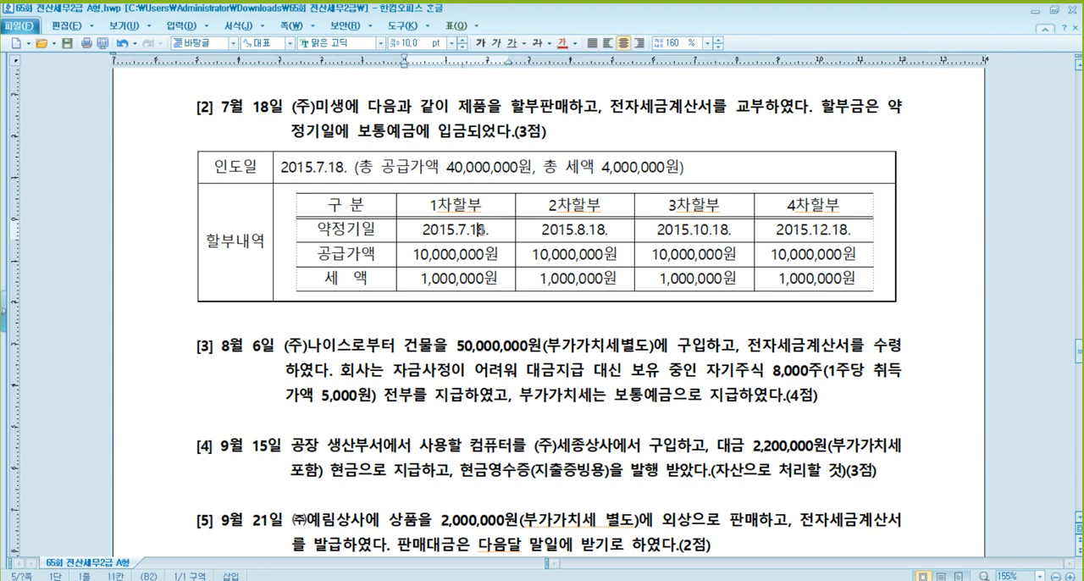
click(700, 233)
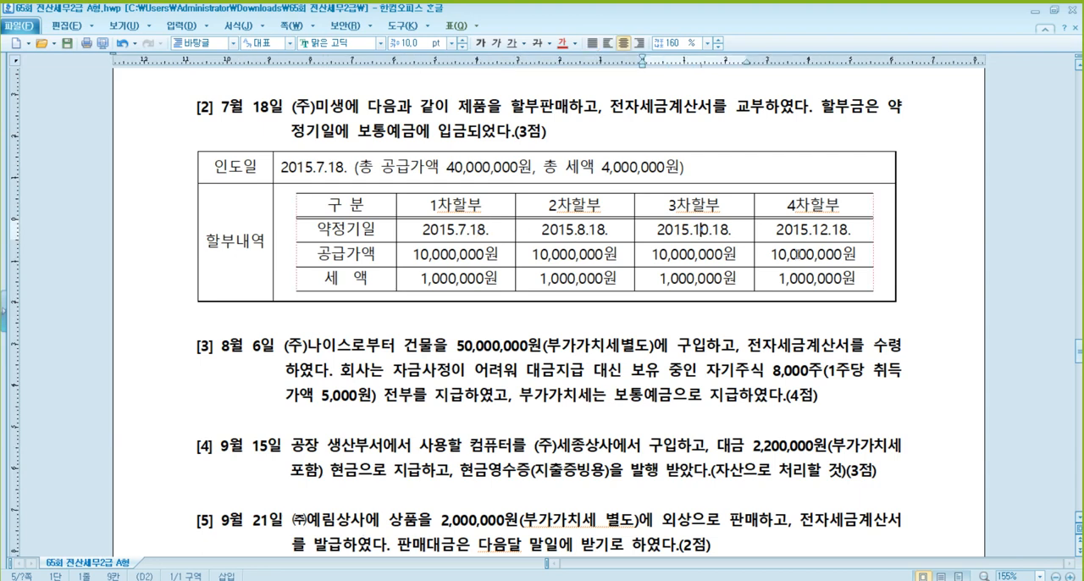
click(840, 230)
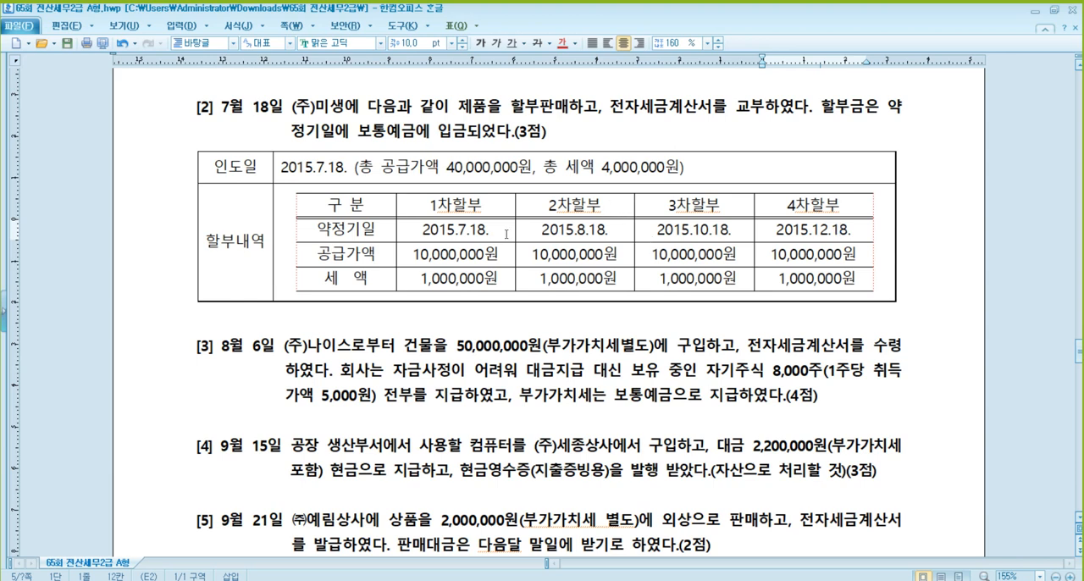
- Review 문제2 problem [2]'s installment table, comparing the first installment's supply amount and tax with the total supply amount on delivery
click(316, 167)
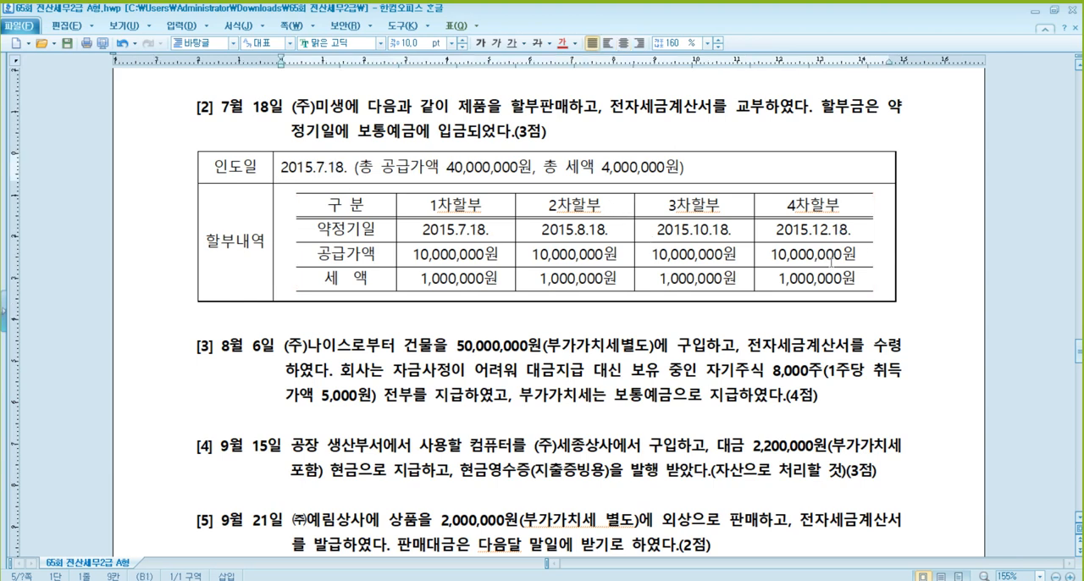
click(826, 230)
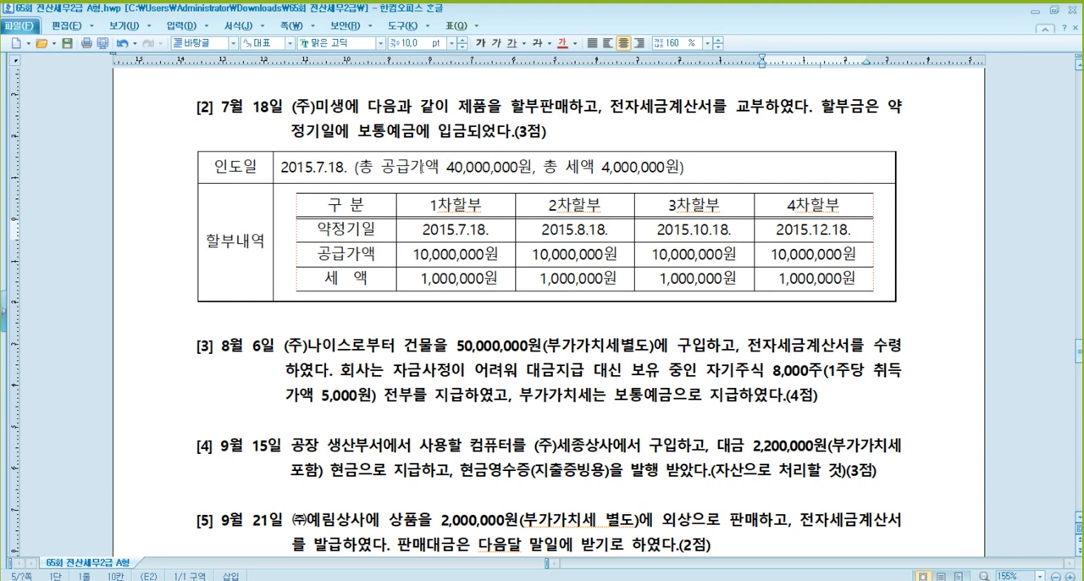
click(359, 134)
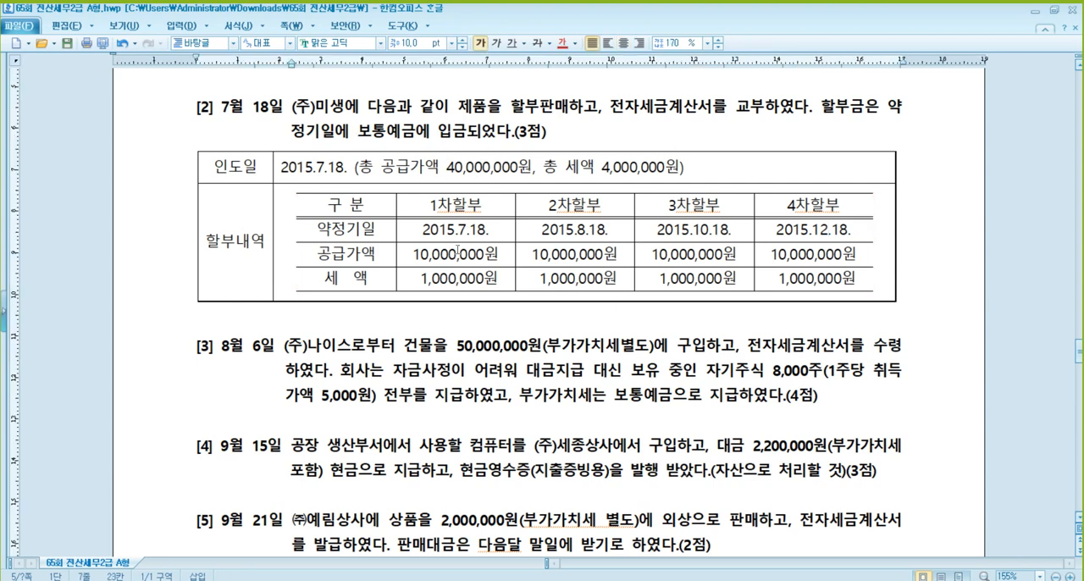
click(458, 276)
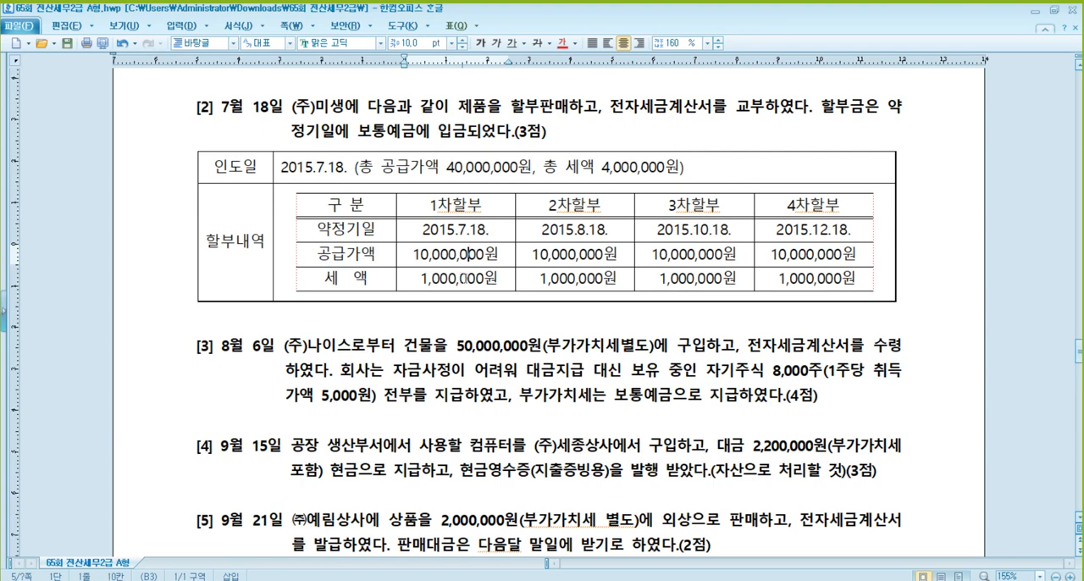
click(466, 278)
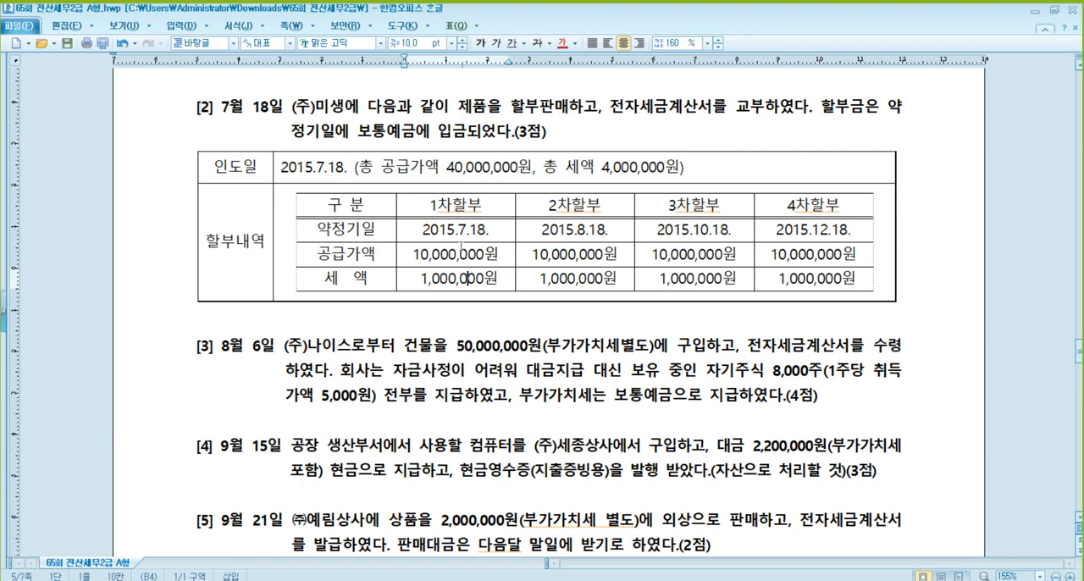
click(472, 111)
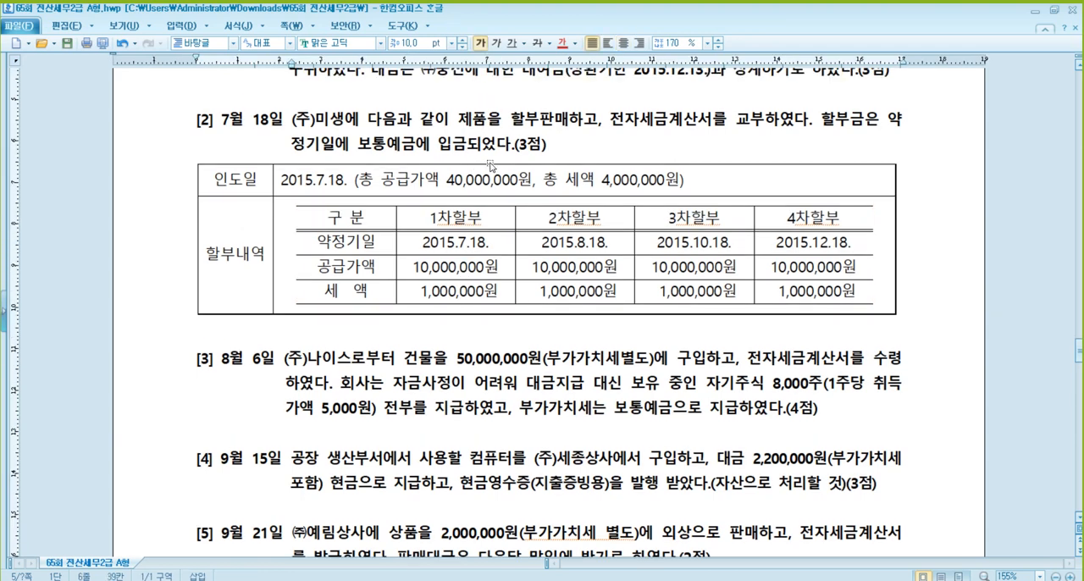
click(460, 268)
click(461, 291)
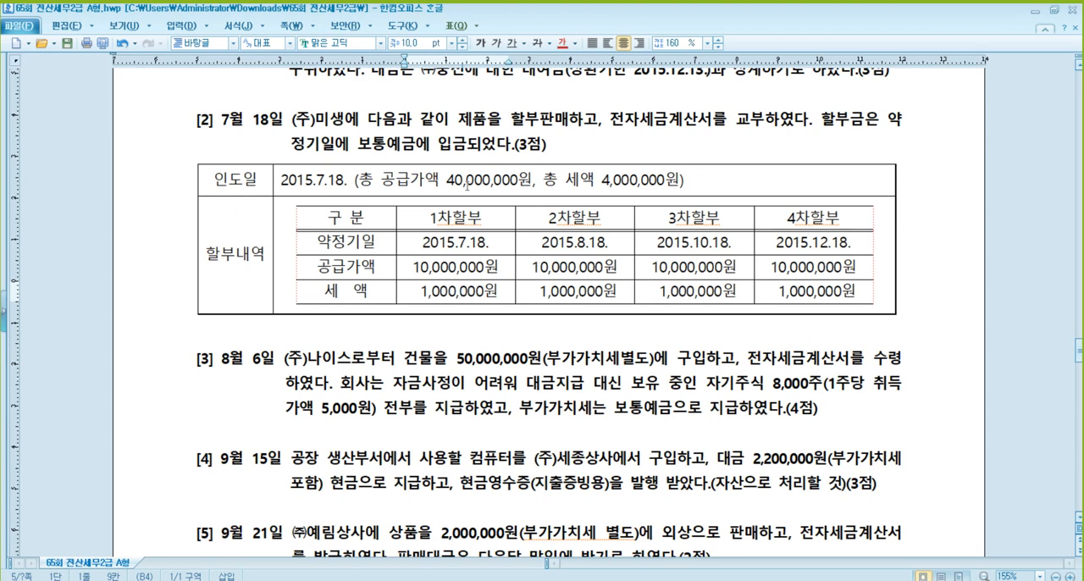
click(475, 179)
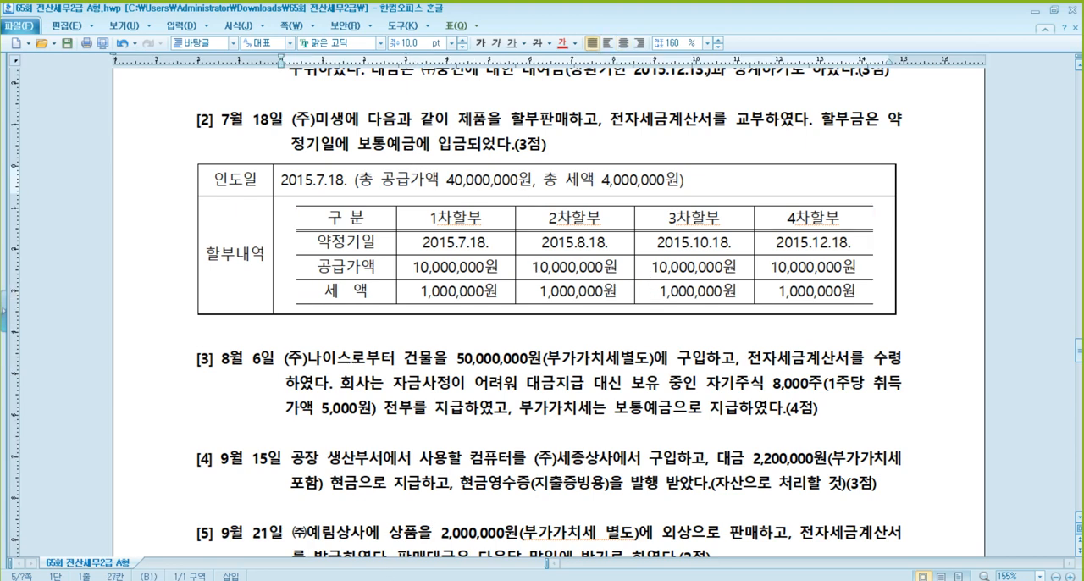
- Switch to the 매입매출전표입력 window in KcLep and start a taxable sales line (type 11, 과세) dated July 18
click(379, 580)
click(286, 105)
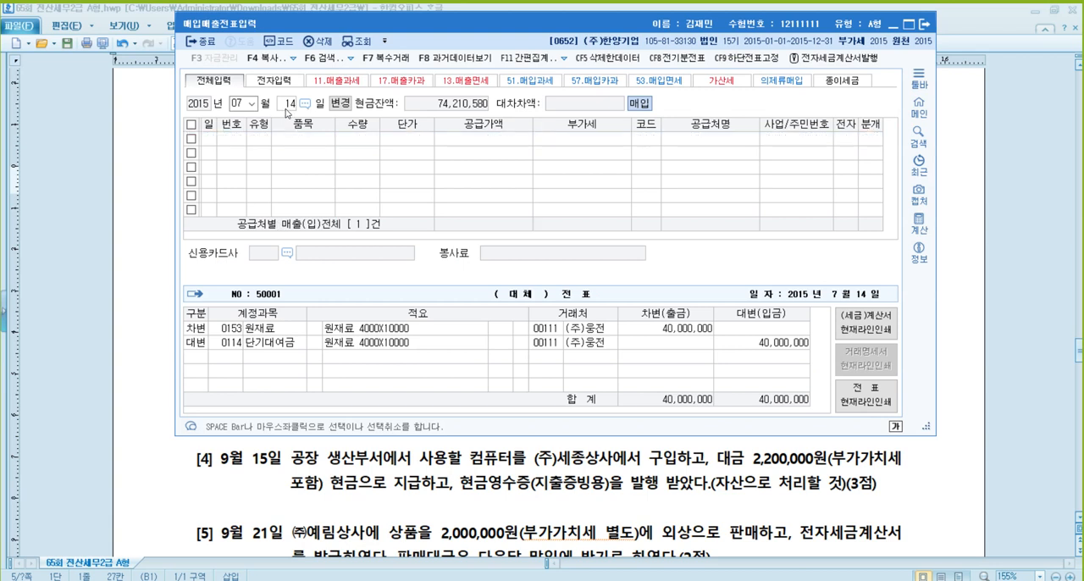
text(18)
key(Return)
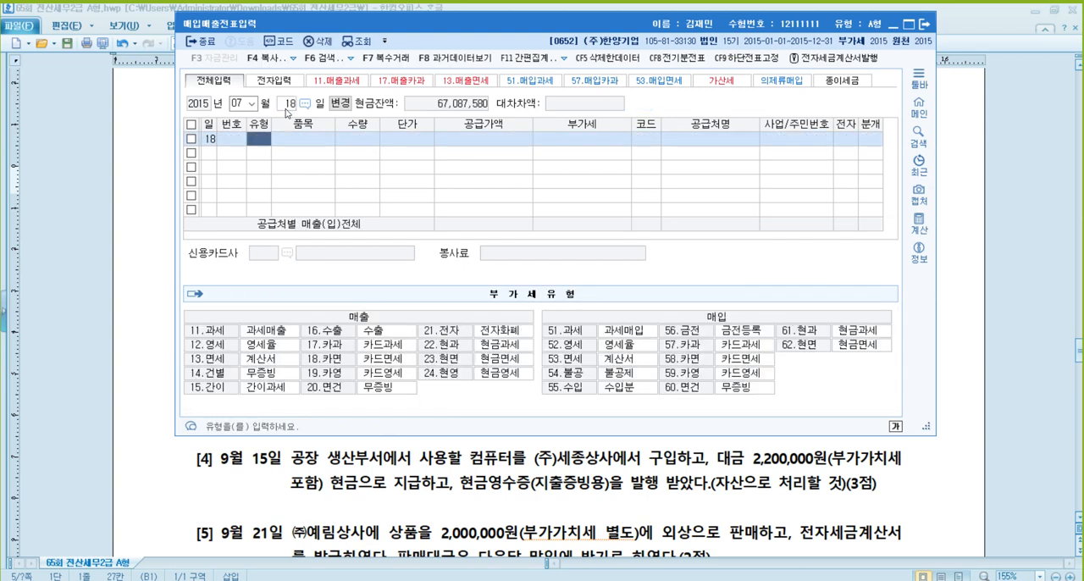
text(11)
key(Return)
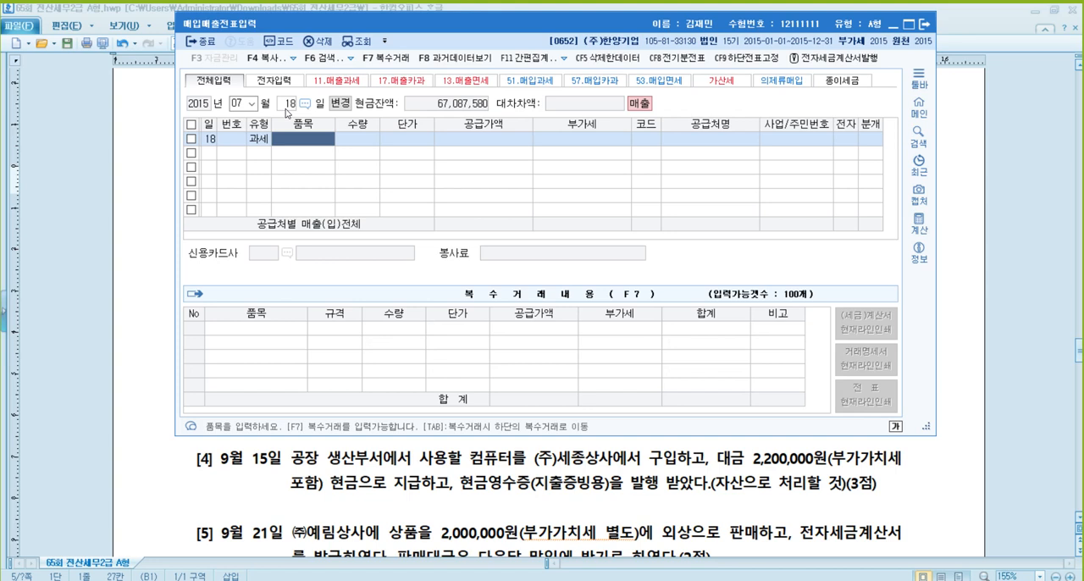
- Enter 제품 as the item with a supply amount of 40,000,000 and accept the calculated VAT
text(제품)
key(Return)
key(Return)
key(Return)
text(4)
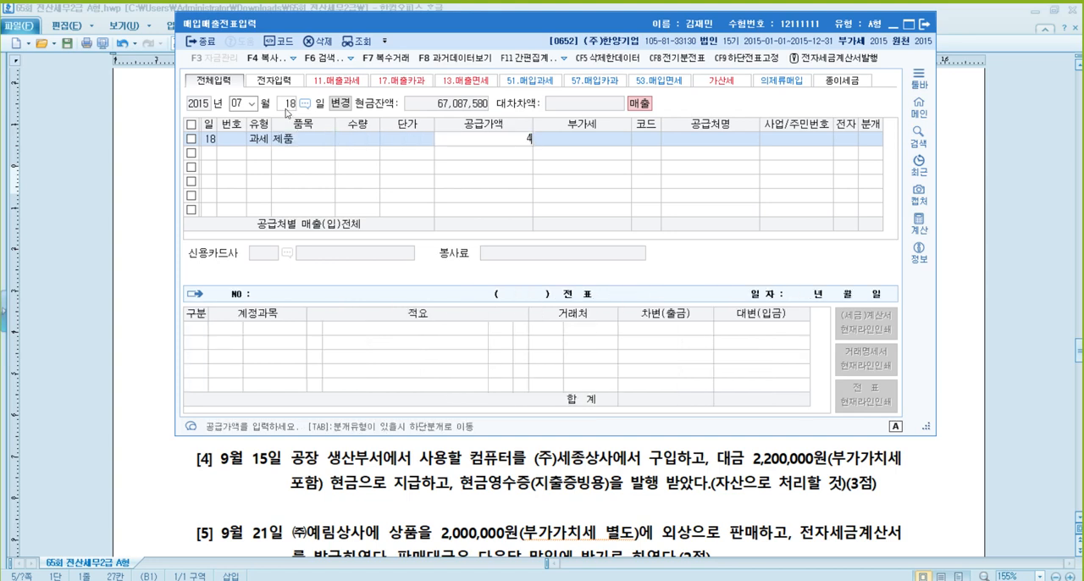
text(0,000,000)
key(Return)
- Set (주)미생 as the customer, mark the invoice as electronic (여) and choose 혼합 as the journal type
key(Return)
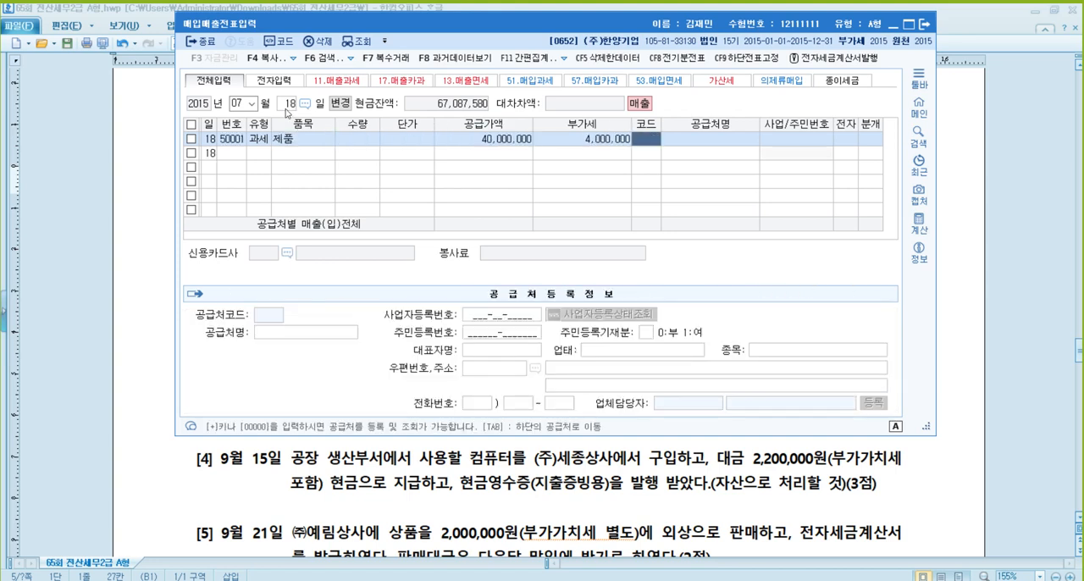
text(미생)
key(Return)
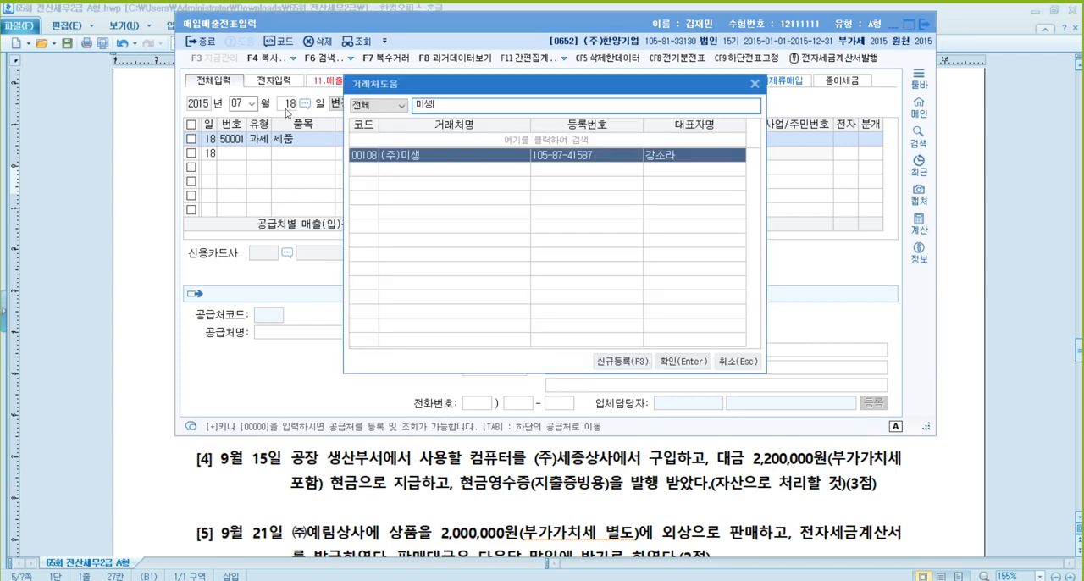
key(Return)
key(Return)
text(1)
key(Return)
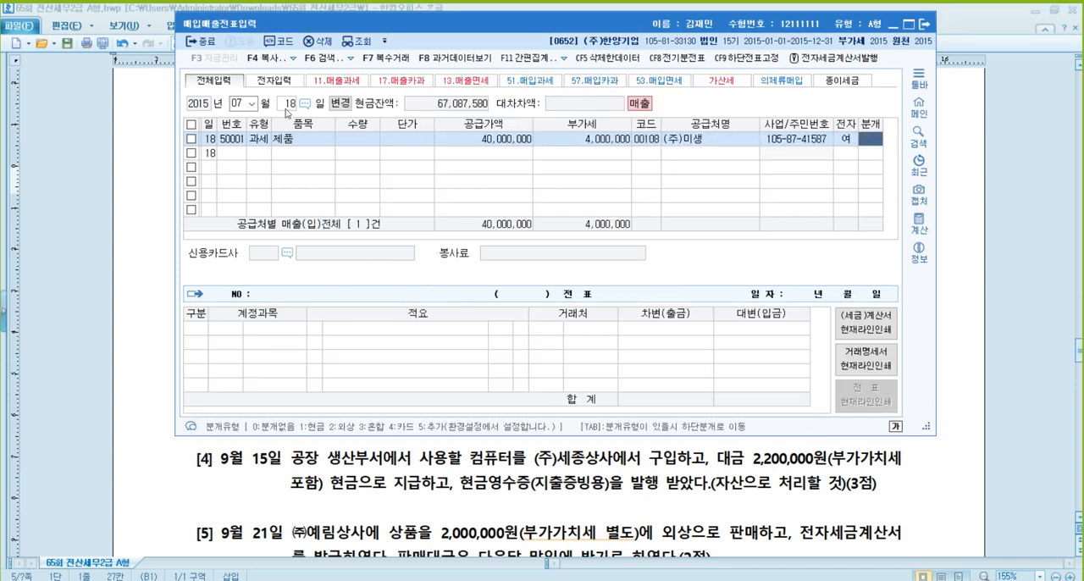
text(3)
key(Return)
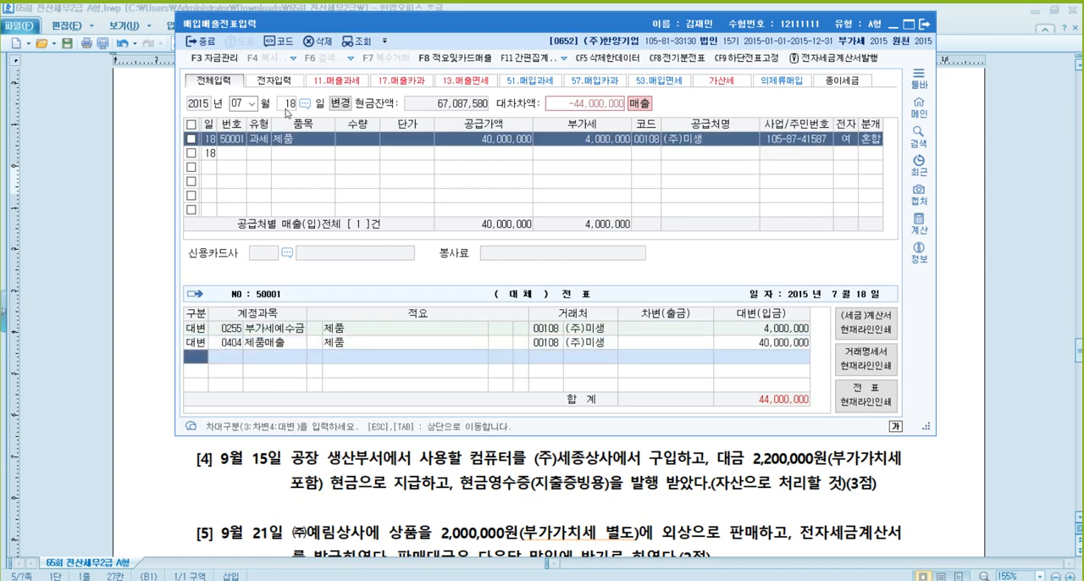
- Add debit lines of 11,000,000 for 보통예금 (0103) and 33,000,000 for 외상매출금 (0108) to the July 18 sales voucher
text(3)
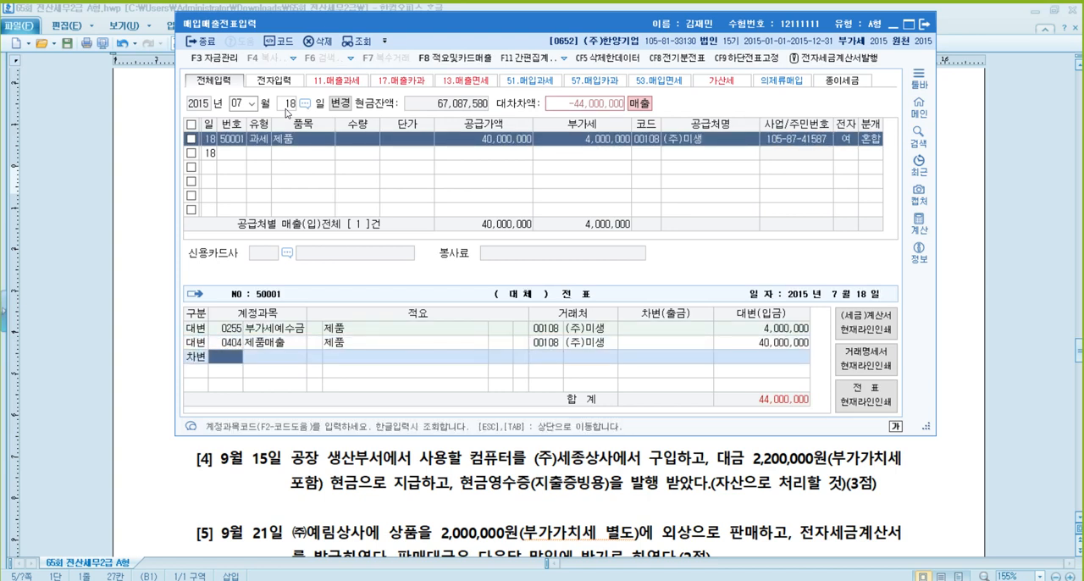
text(103)
key(Return)
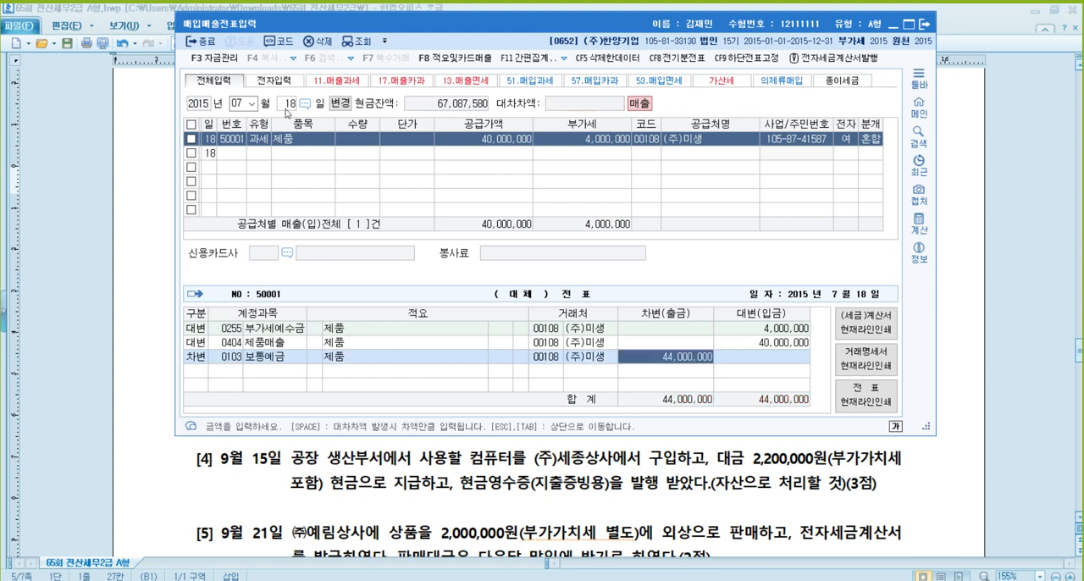
text(11000000)
key(Return)
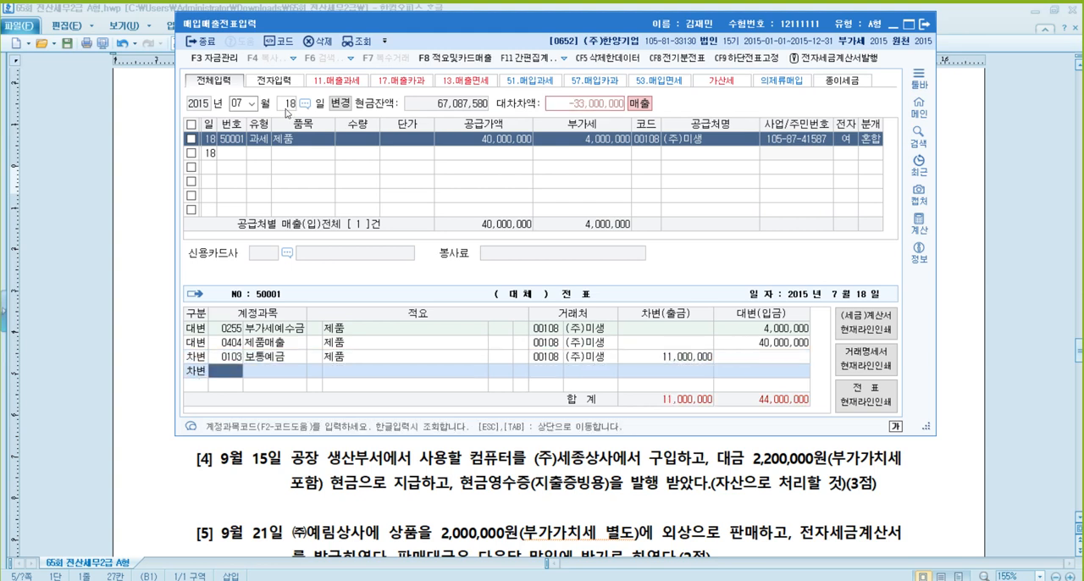
text(108)
key(Return)
key(Return)
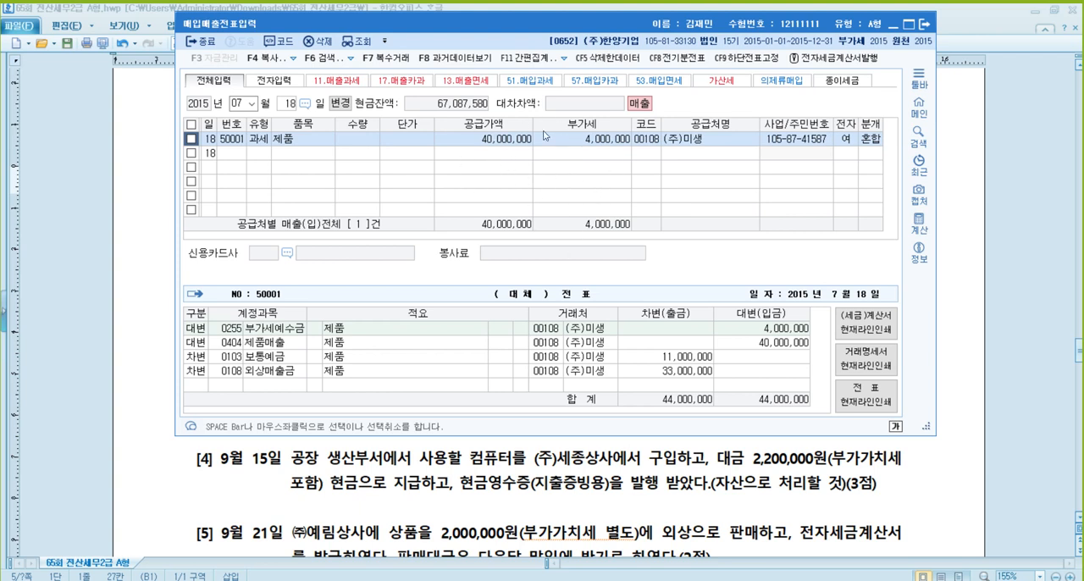
click(762, 343)
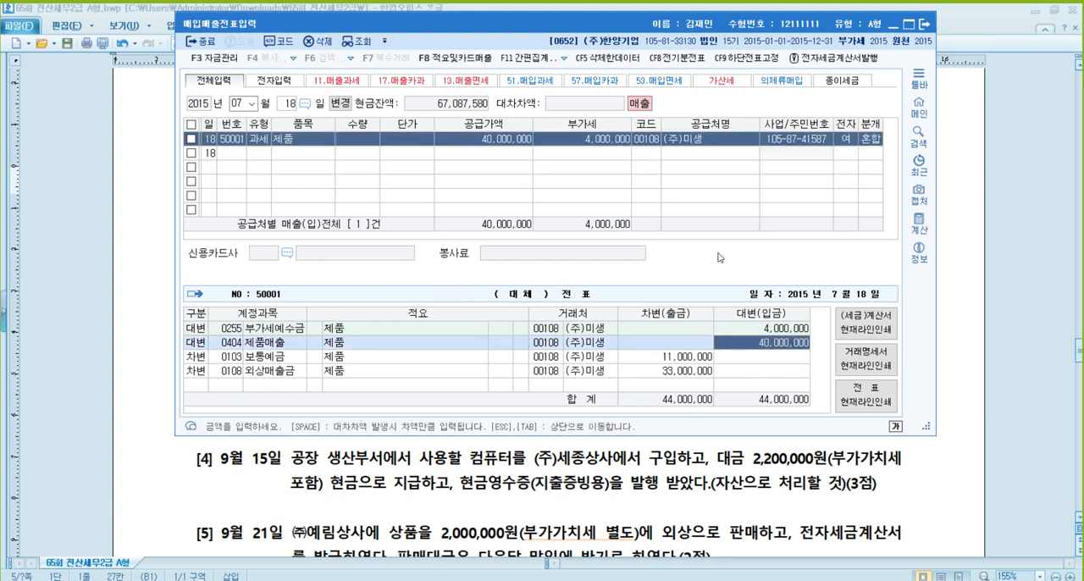
- Return to the exam document and read 문제2 problem [3], checking the building price, the 자기주식 handed over and the VAT payment
click(964, 236)
click(495, 350)
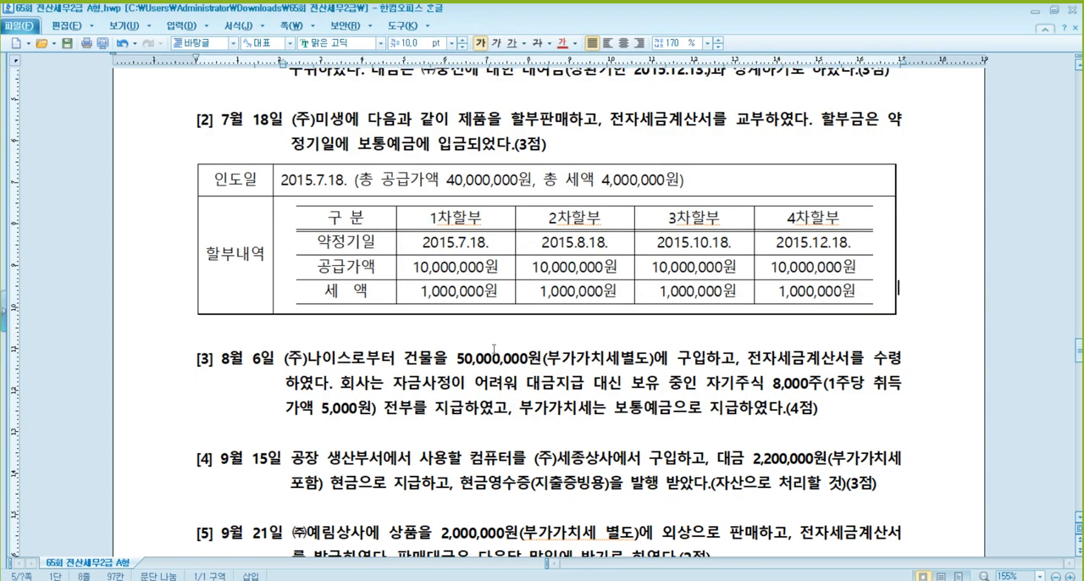
scroll(495, 348, down, 2)
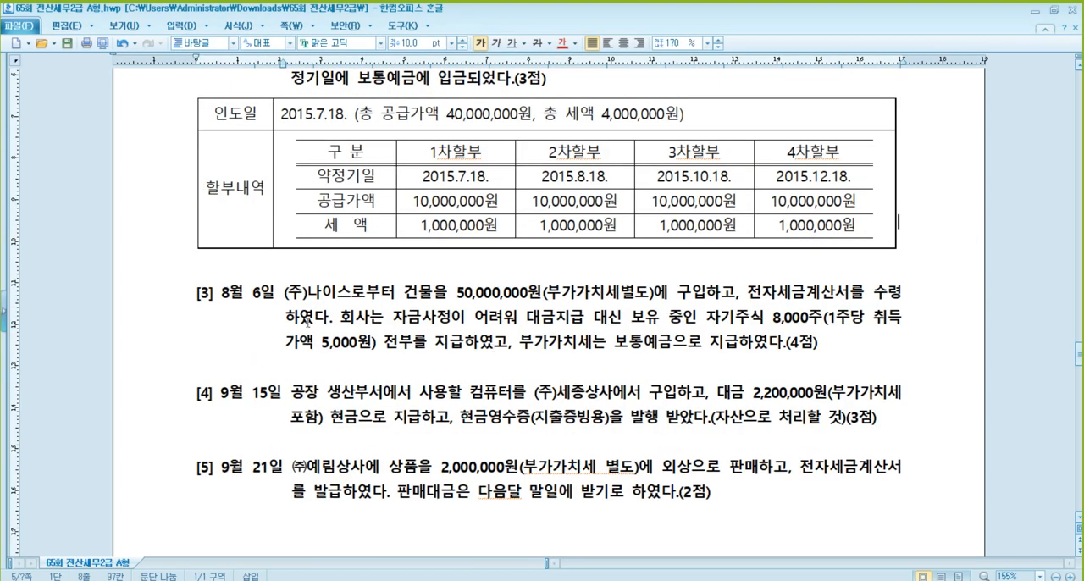
scroll(308, 323, down, 1)
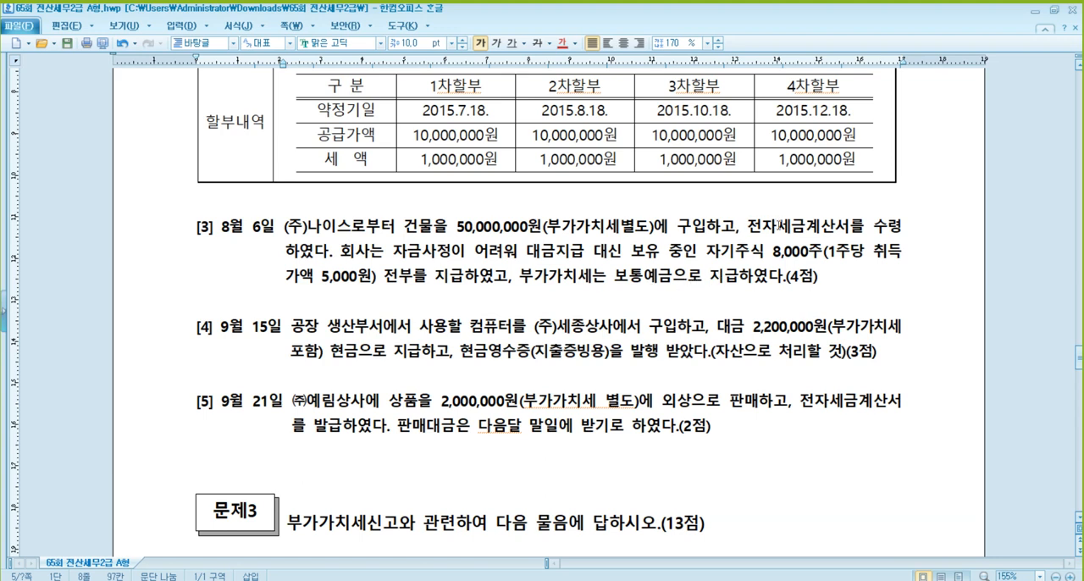
click(772, 226)
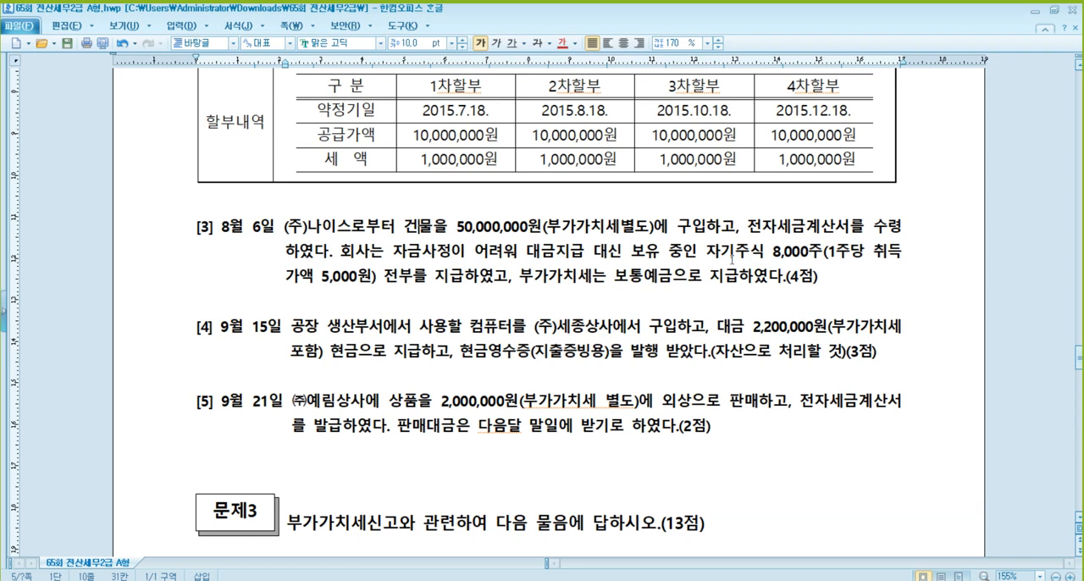
click(733, 260)
click(798, 257)
click(354, 283)
key(Left)
click(493, 226)
click(729, 256)
click(484, 228)
- Look up the 자기주식 balance under 자본조정 in KcLep's 합계잔액시산표 as of August 6, 2015, and close the report
click(357, 551)
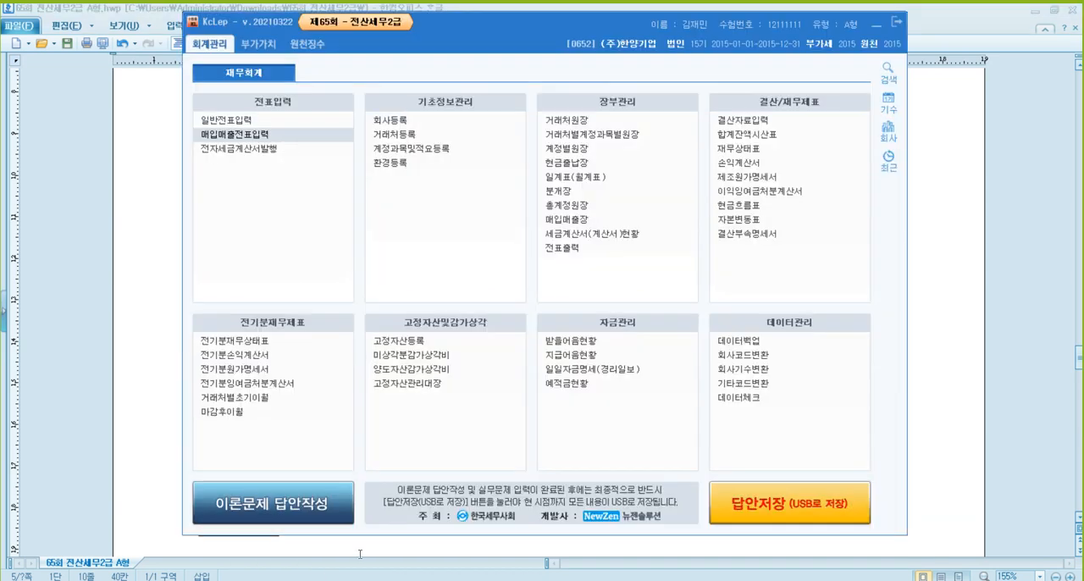
click(770, 135)
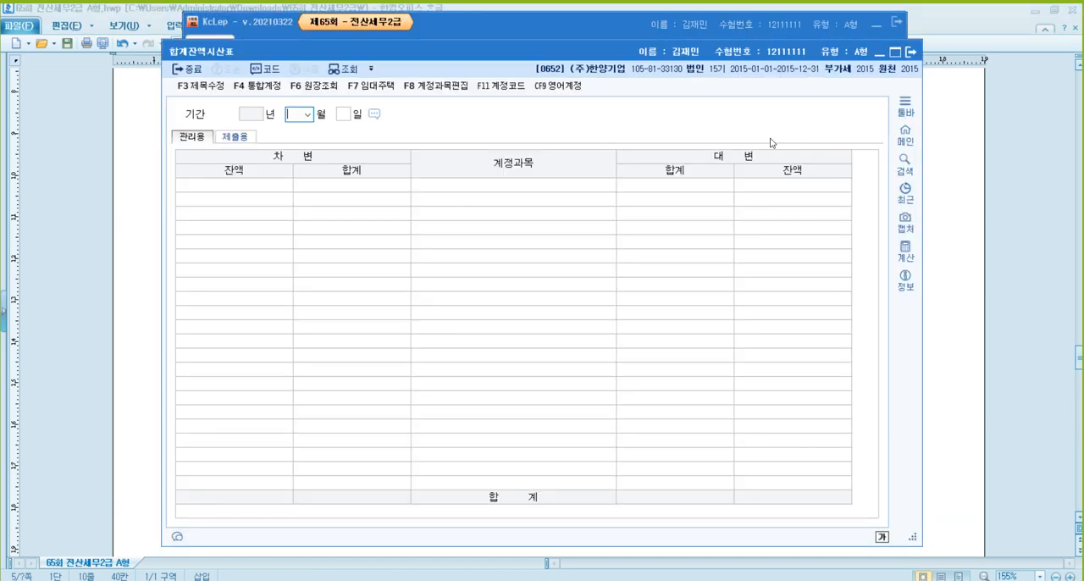
text(8)
key(Return)
text(6)
key(Return)
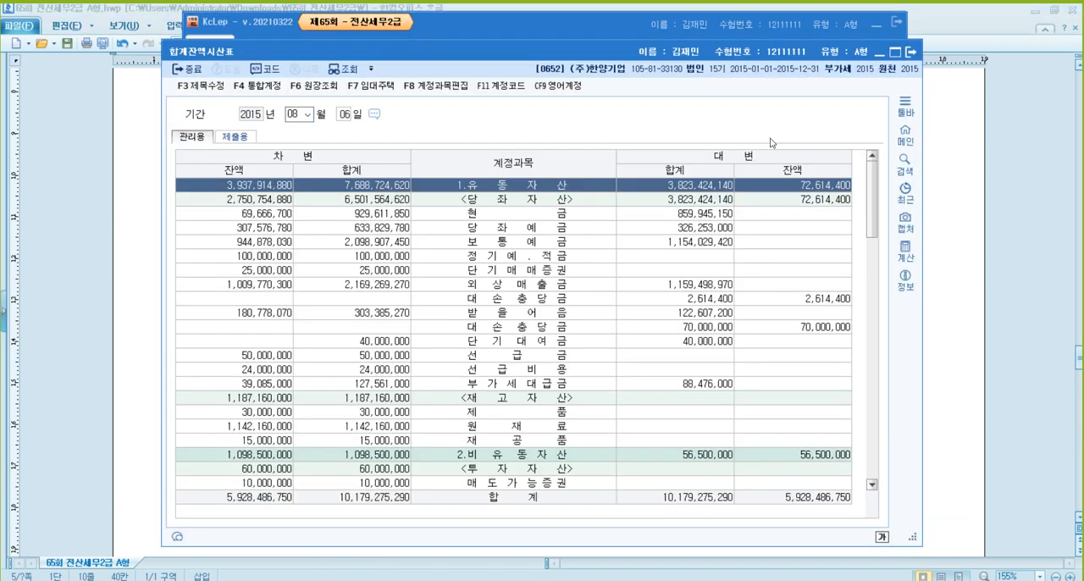
scroll(547, 368, down, 12)
scroll(547, 367, down, 2)
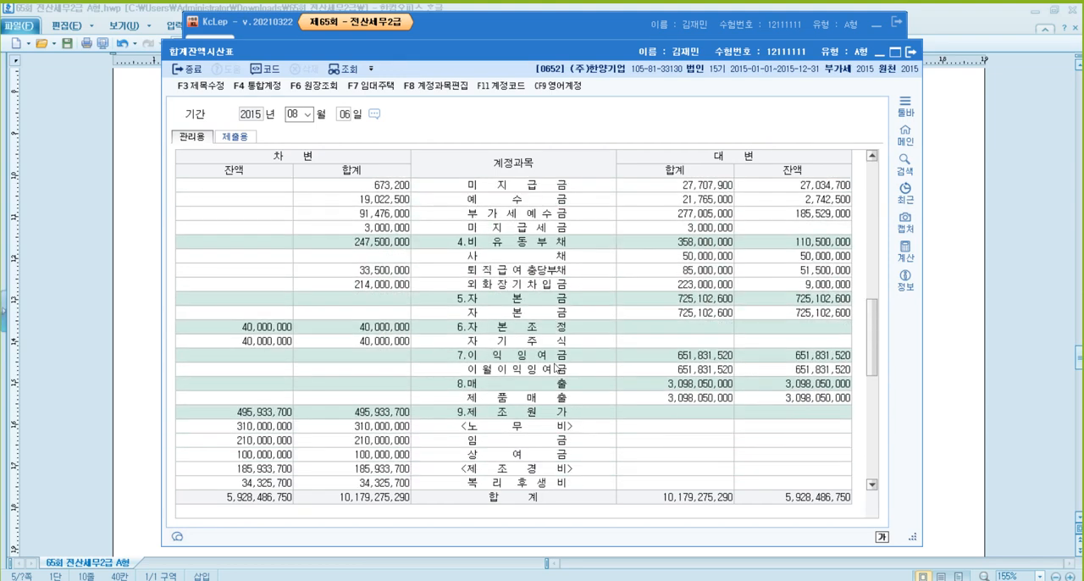
click(519, 255)
click(518, 287)
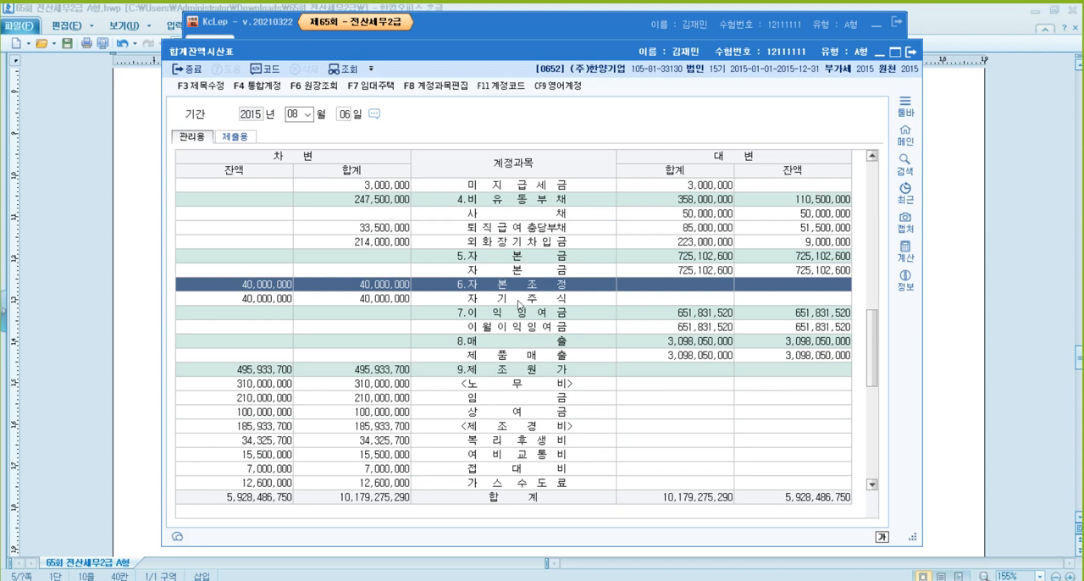
click(517, 305)
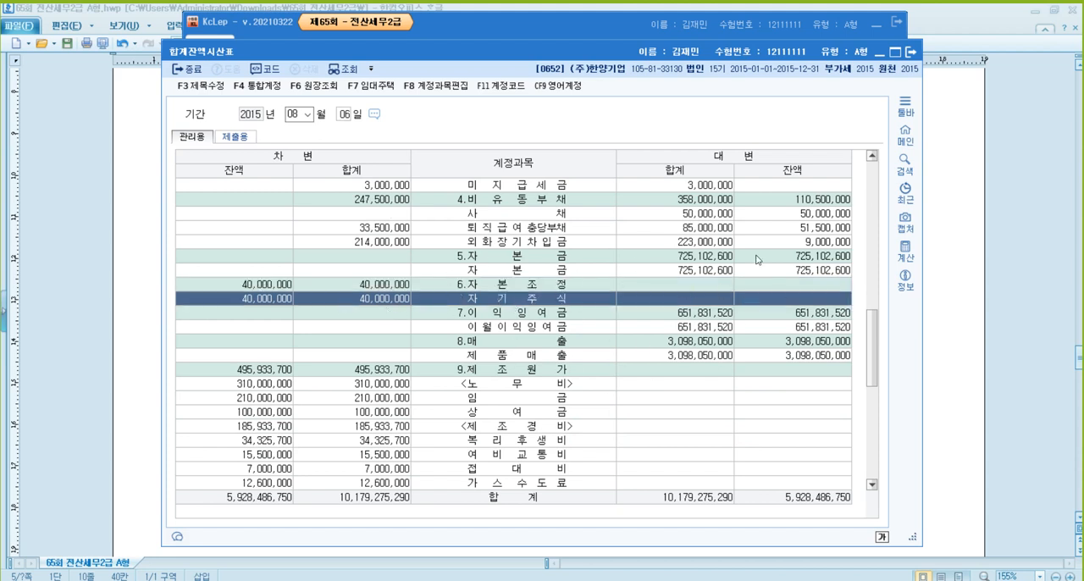
click(910, 56)
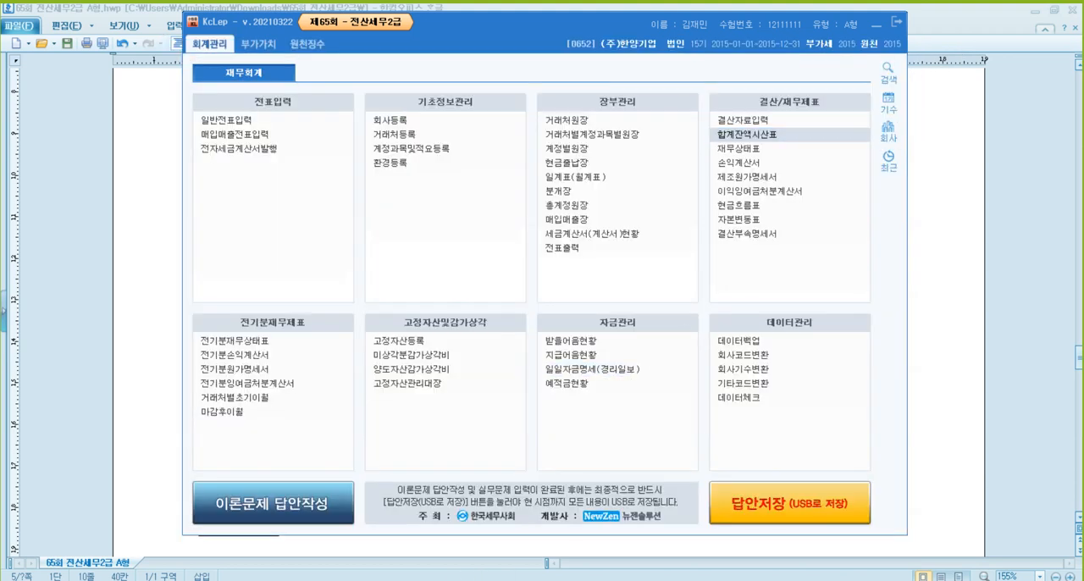
- Open 매입매출전표입력 and start a voucher dated August 6, 2015 with type 51 (과세)
click(240, 103)
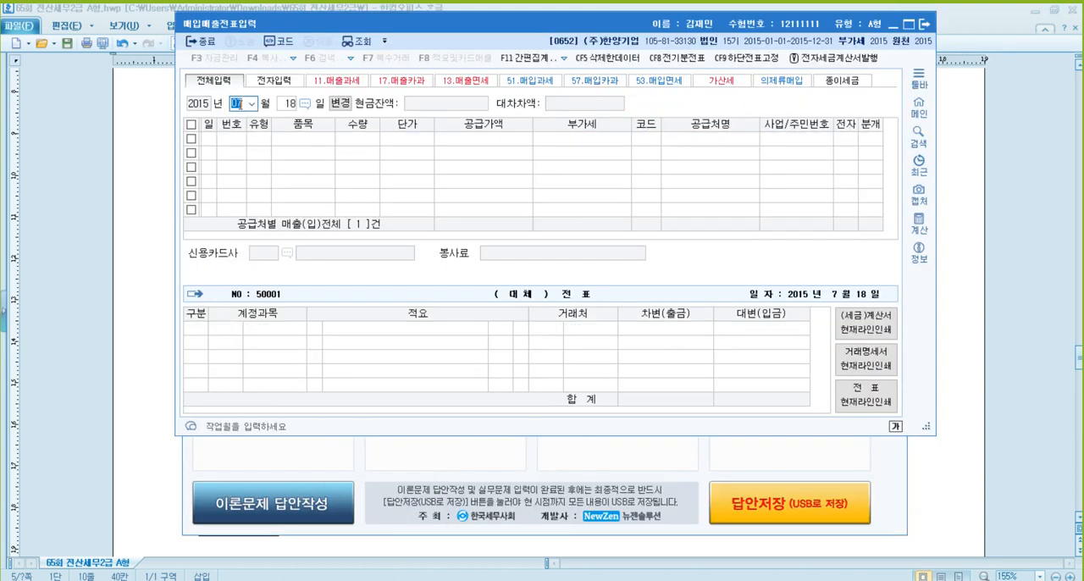
text(08)
key(Return)
text(6)
key(Return)
text(51)
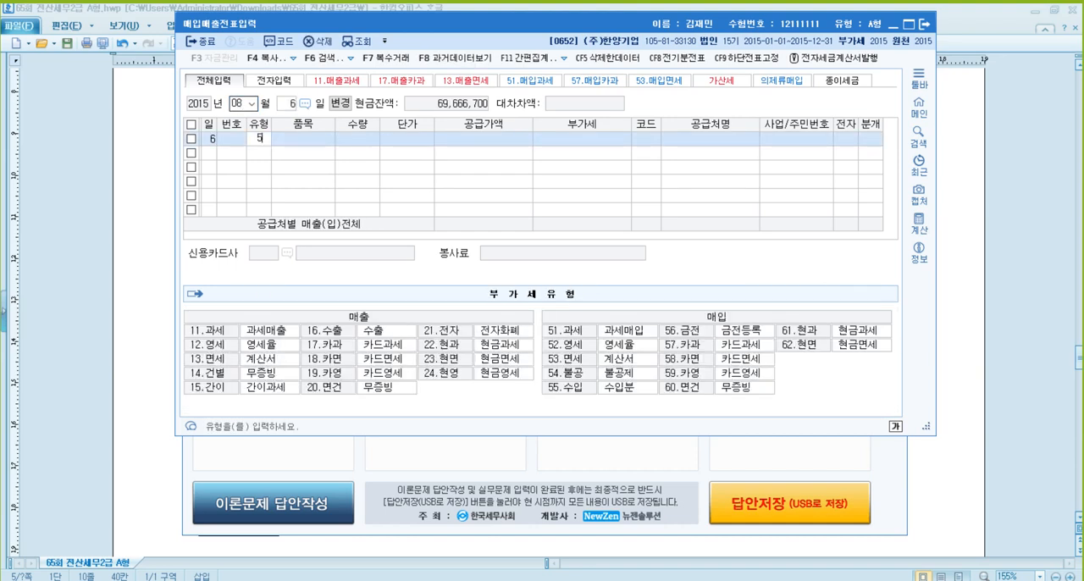
key(Return)
- Enter 건물 as the item with a supply value of 50,000,000 and accept the calculated VAT
text(건물)
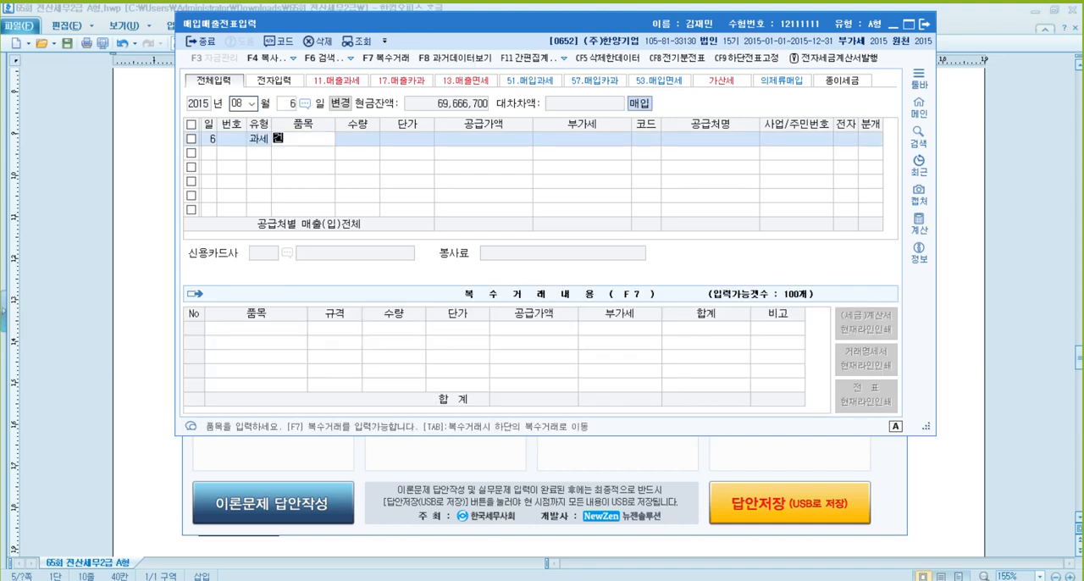
key(Return)
key(Return)
key(Return)
text(50000000)
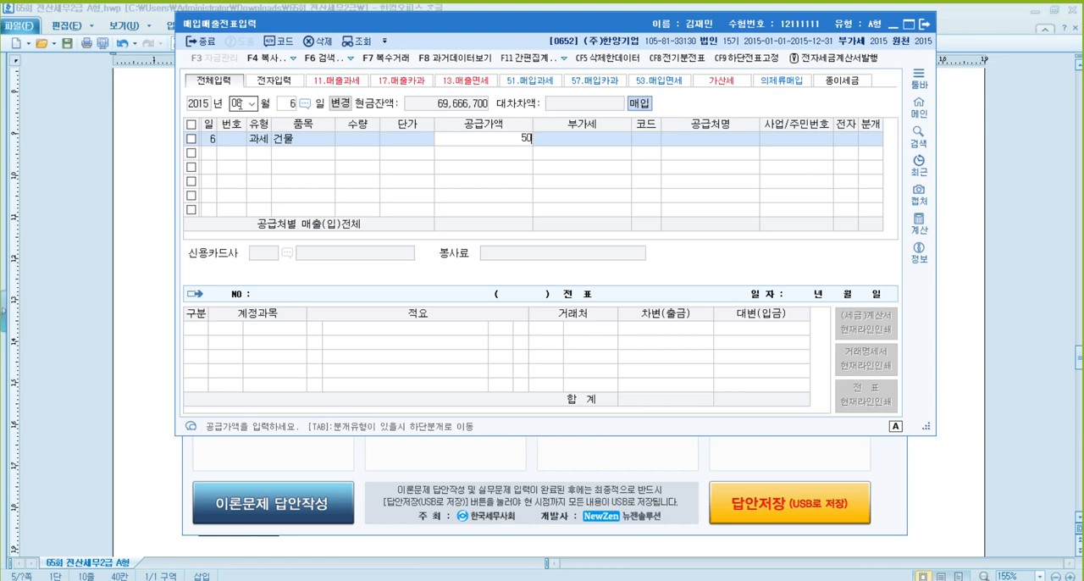
key(Return)
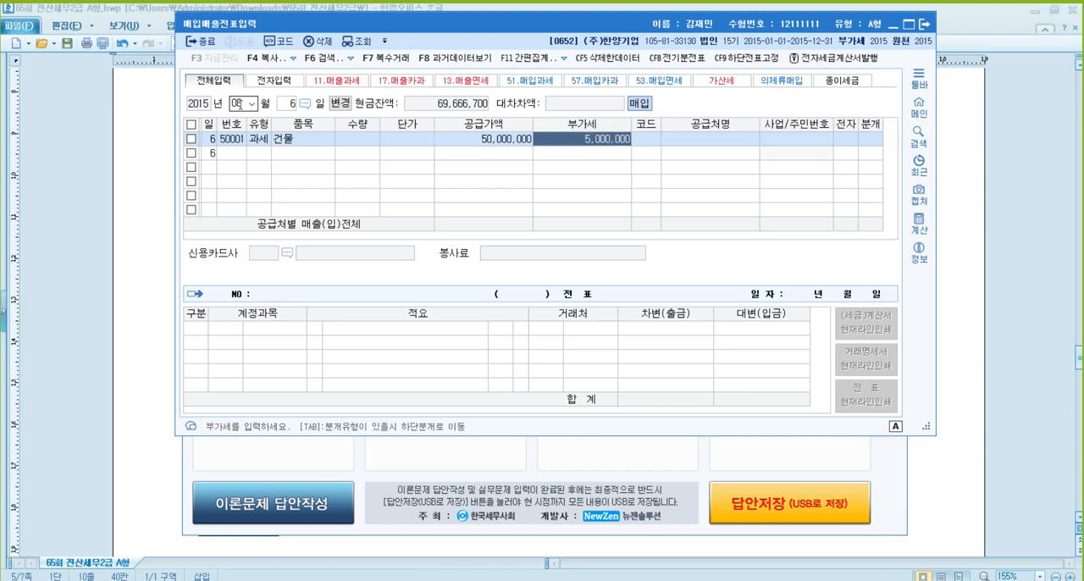
key(Return)
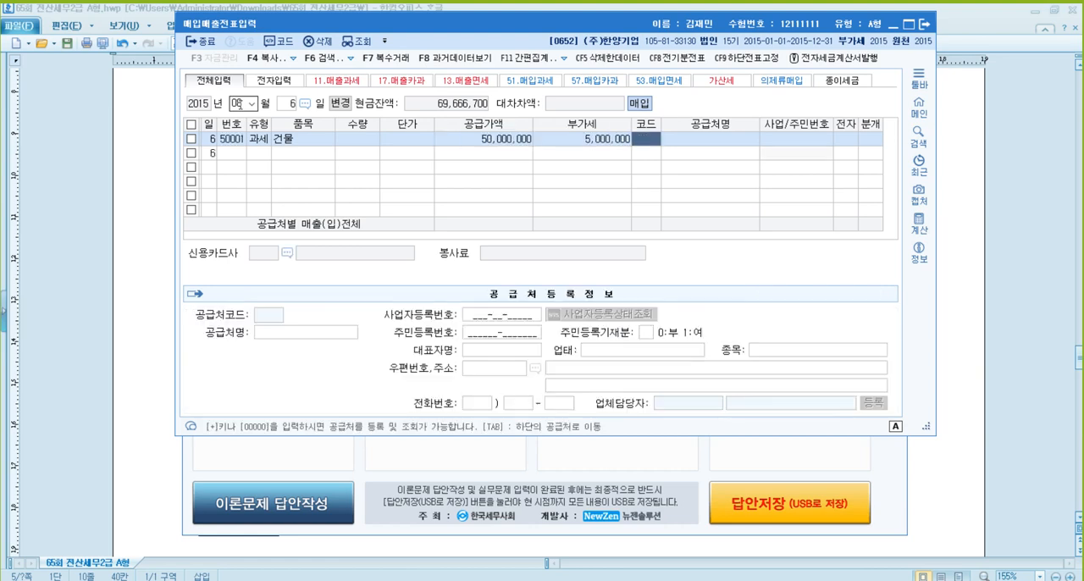
- Set (주)나이스 as the supplier, mark the invoice as electronic (여) and choose 혼합 as the journal type
text(나이스)
key(Return)
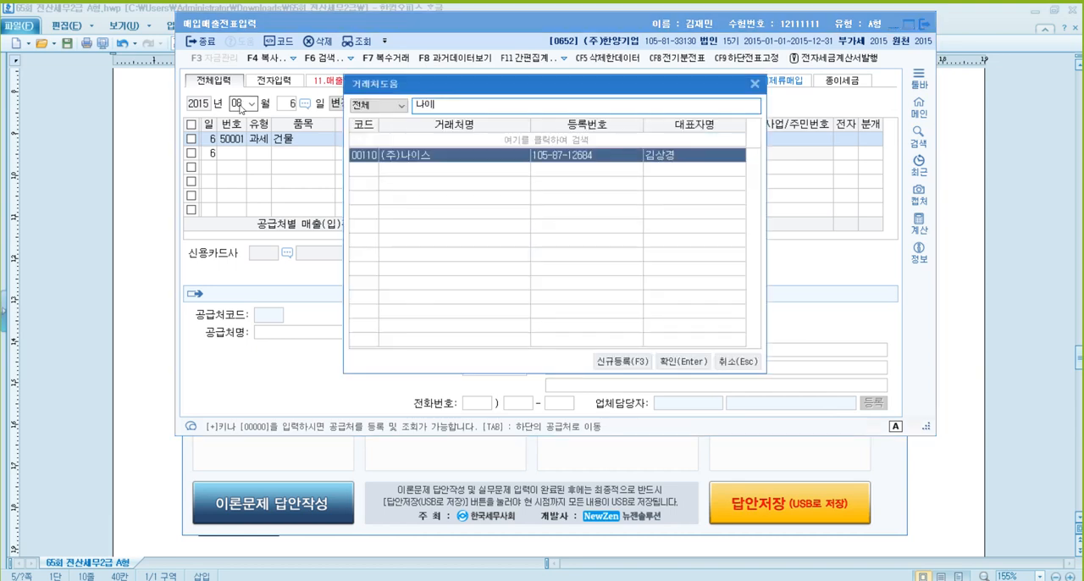
key(Return)
text(15)
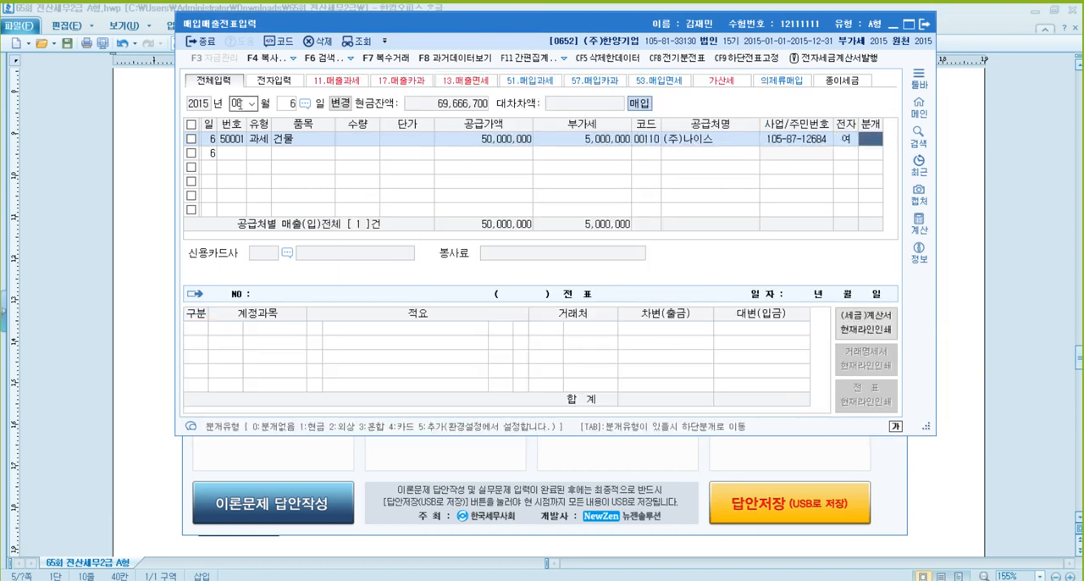
text(3)
key(Return)
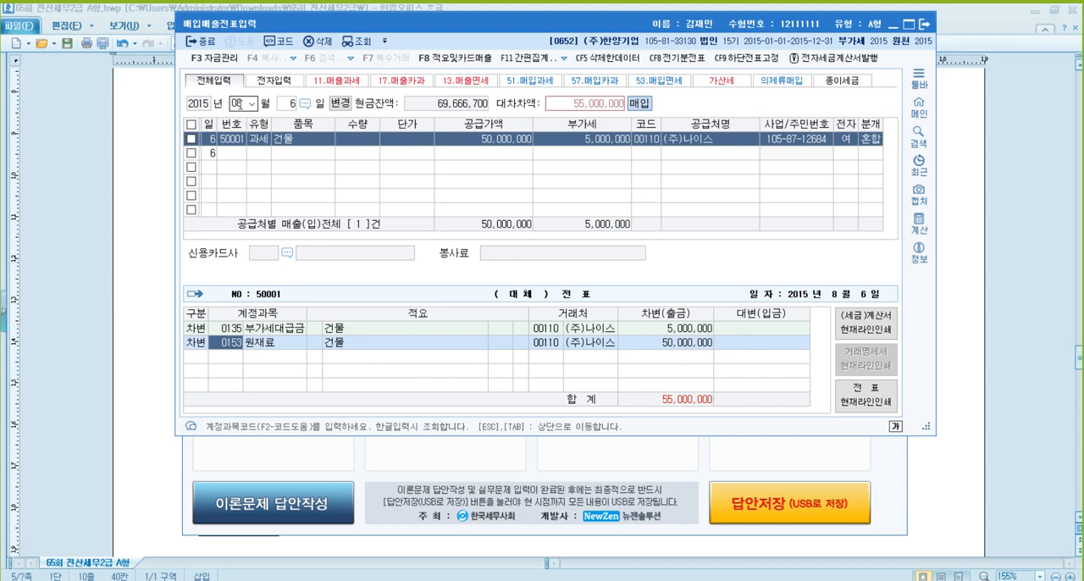
- Change the 50,000,000 debit line's account from 원재료 to 건물 (0202)
text(0202)
key(Return)
- Add a credit line of 40,000,000 for 자기주식 (0383) to the August 6 voucher
key(Return)
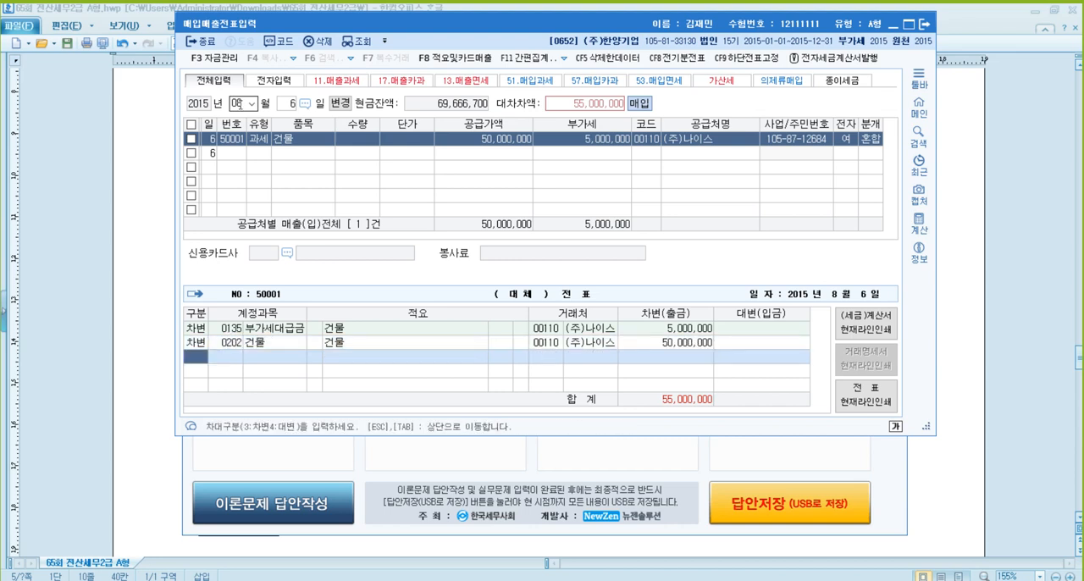
key(Return)
text(자기)
key(Return)
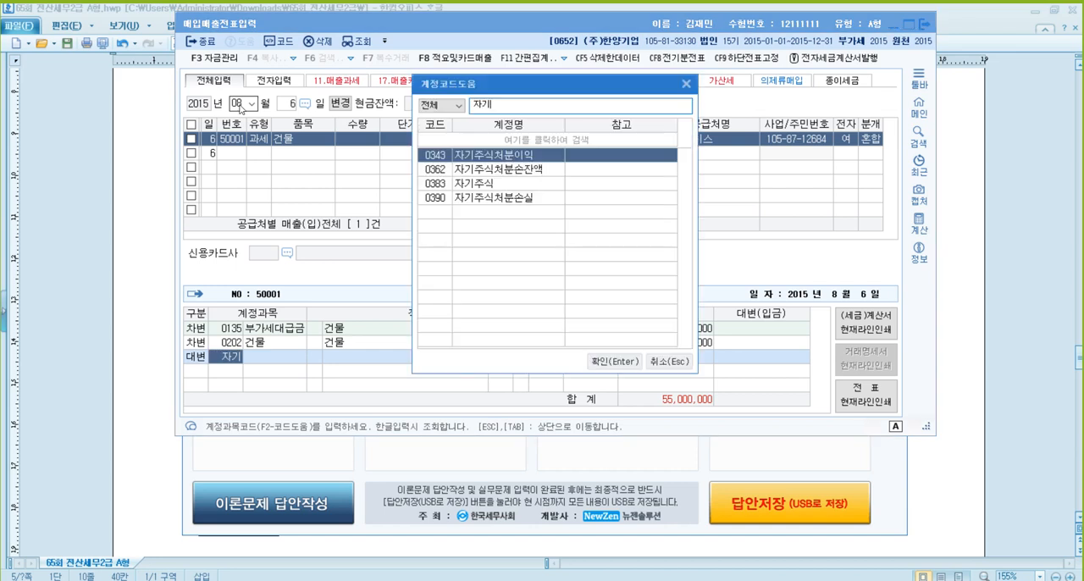
key(Down)
key(Down)
key(Return)
text(40000000)
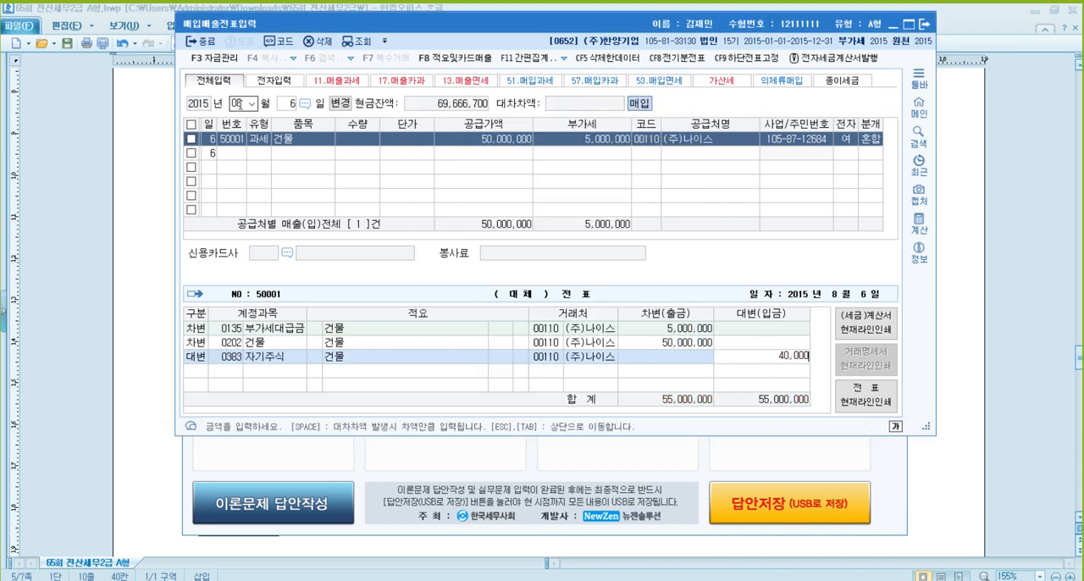
key(Return)
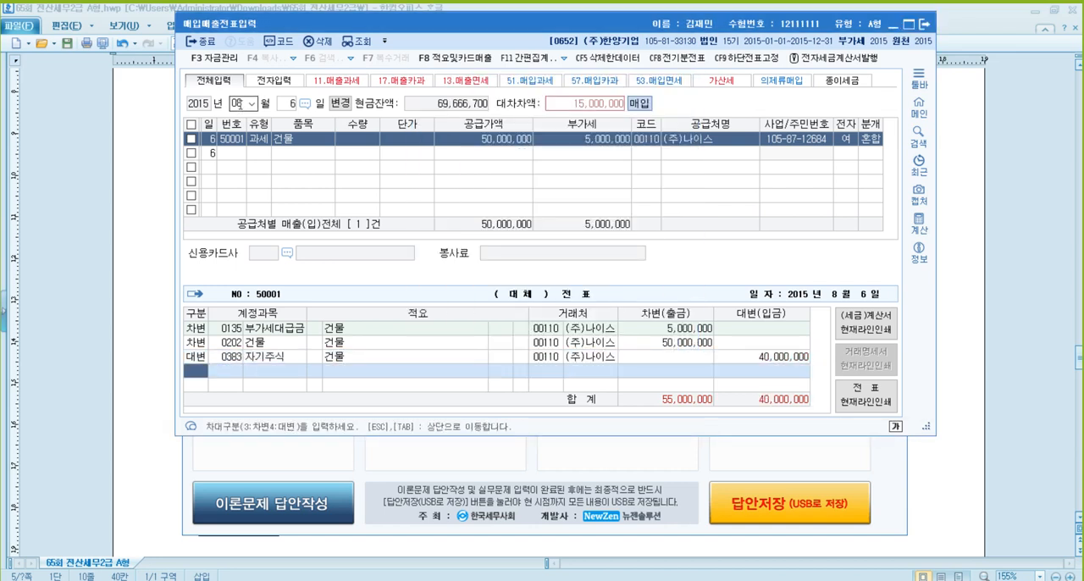
- Add a credit line of 5,000,000 for 보통예금 (0103) to the August 6 voucher
text(4103)
key(Return)
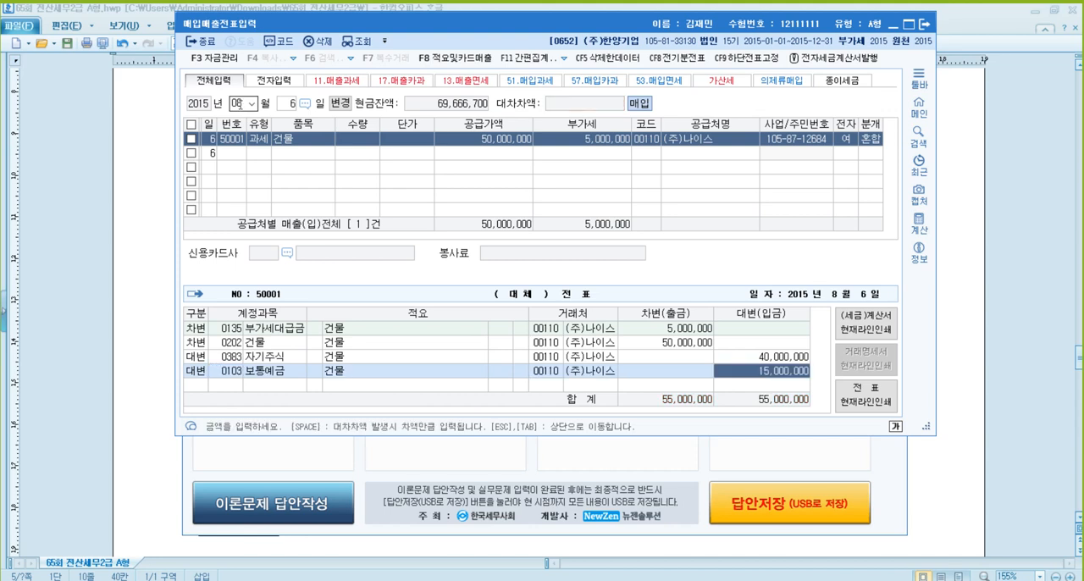
text(5000000)
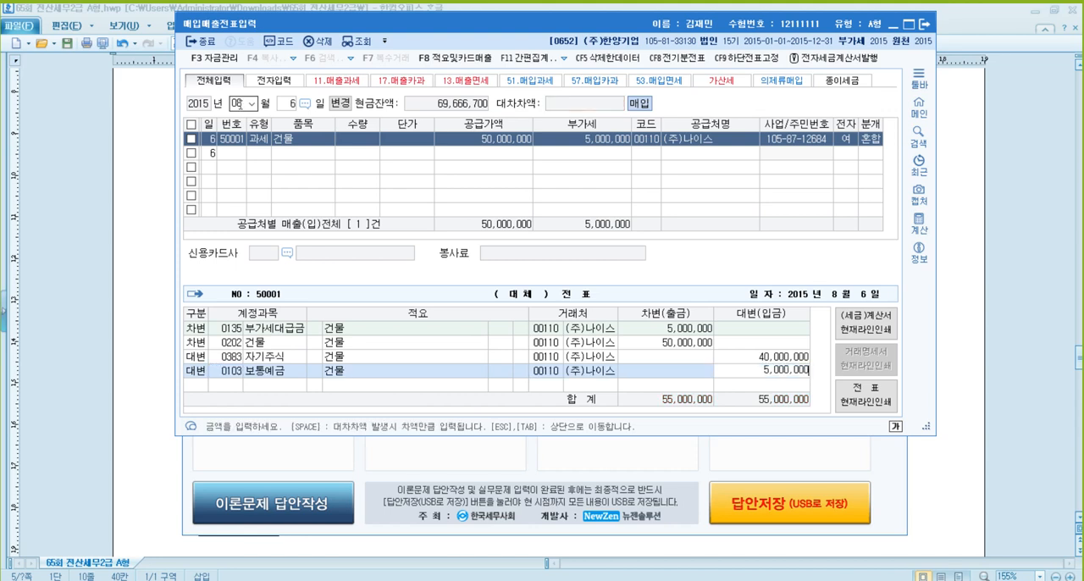
key(Return)
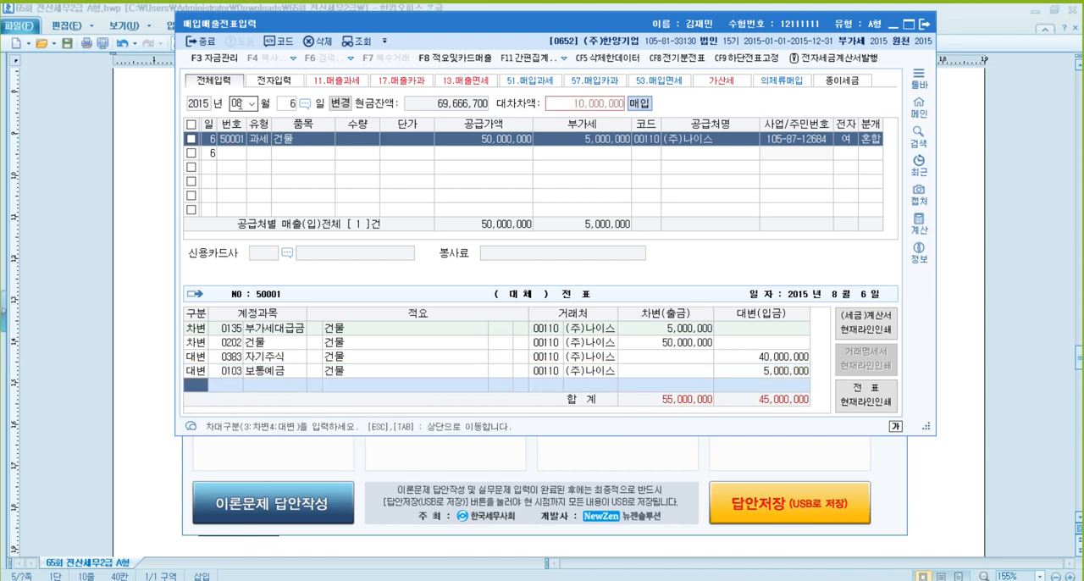
- Credit the remaining 10,000,000 to 자기주식처분이익 (0343) and close the August 6 voucher's journal entry
text(4)
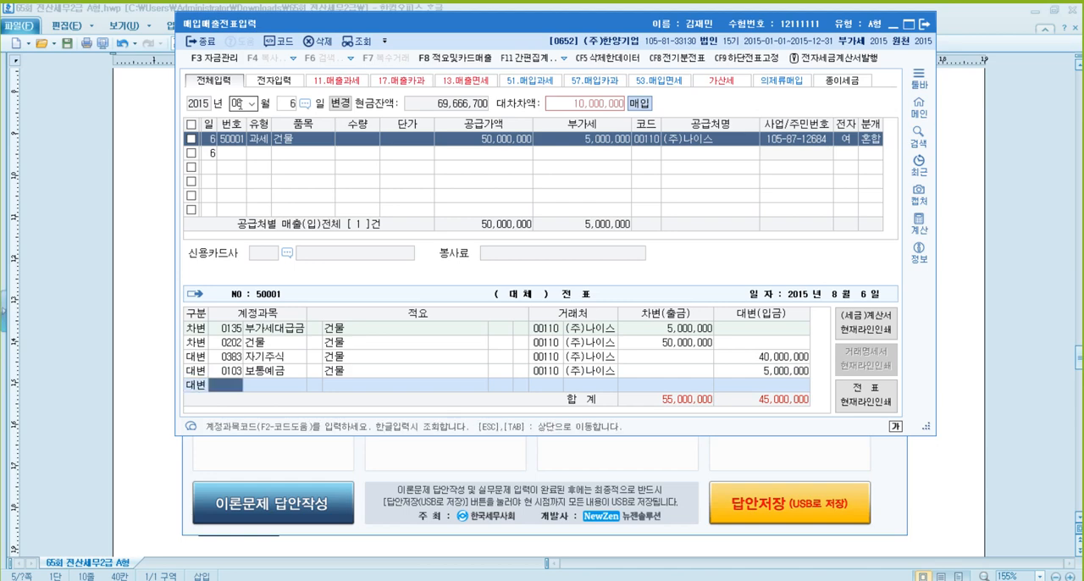
text(자기)
key(Return)
key(Return)
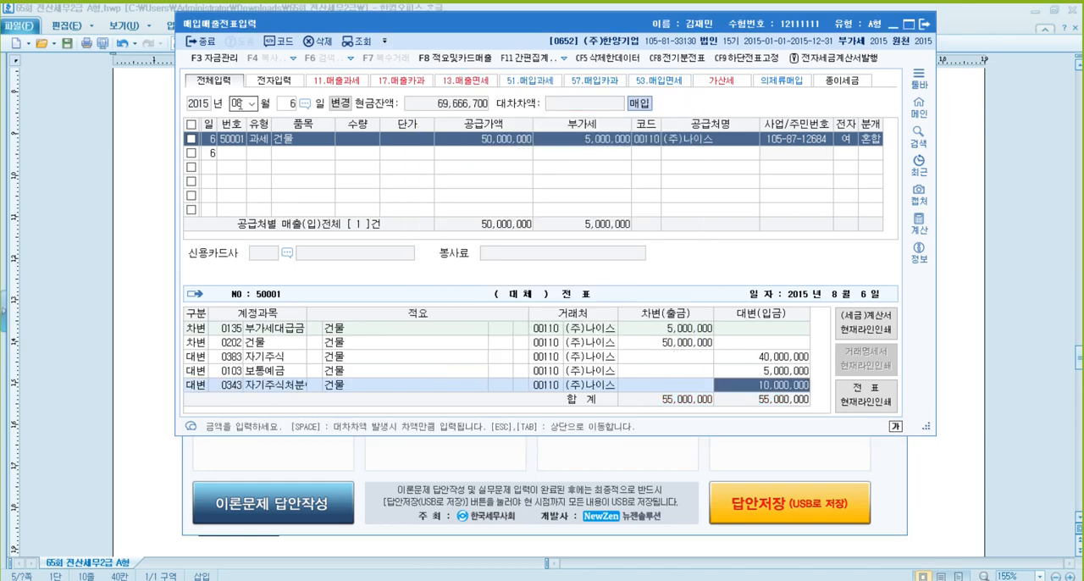
key(Escape)
key(Escape)
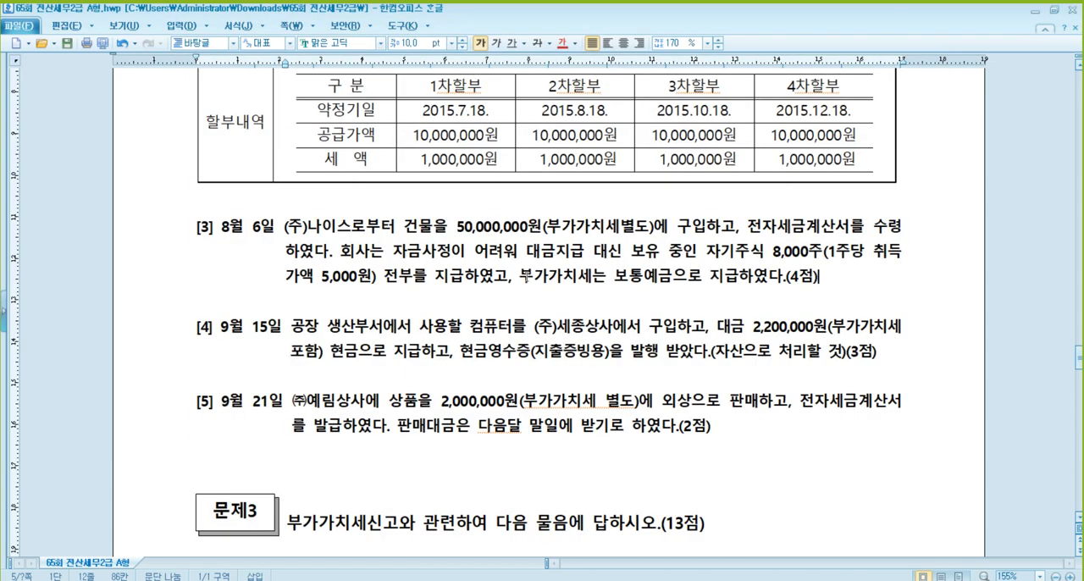
- Read 문제2 problem [4] in the exam document and start a KcLep voucher dated September 15 with type 61 (현과)
scroll(432, 291, down, 1)
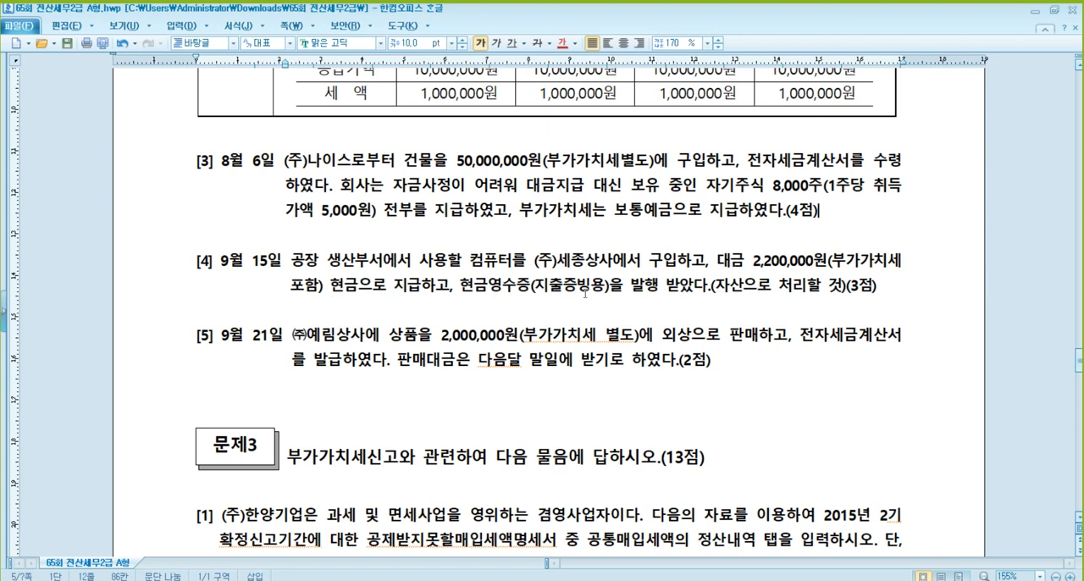
click(778, 286)
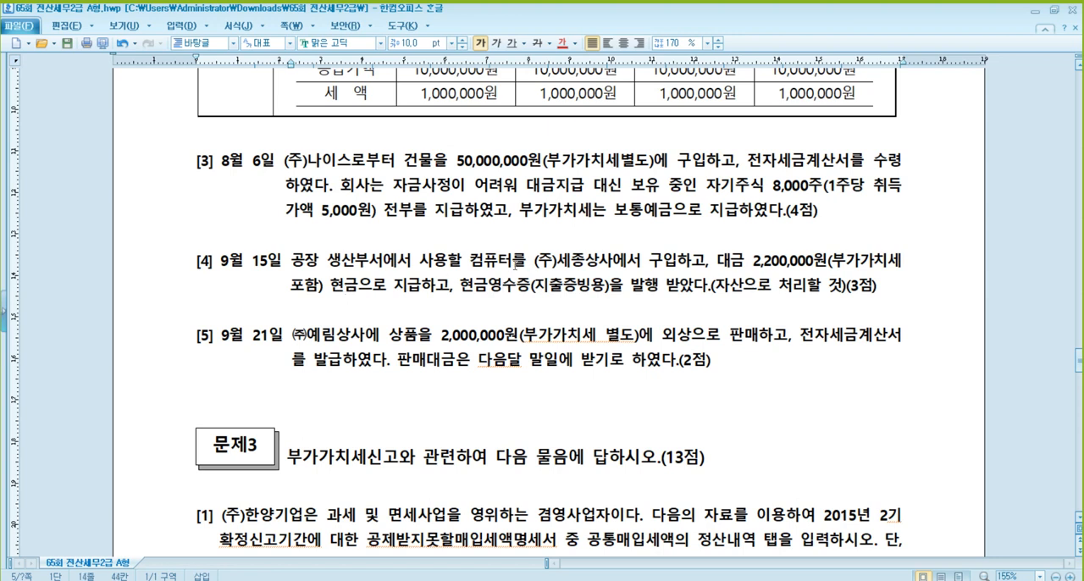
click(370, 288)
click(367, 576)
click(241, 103)
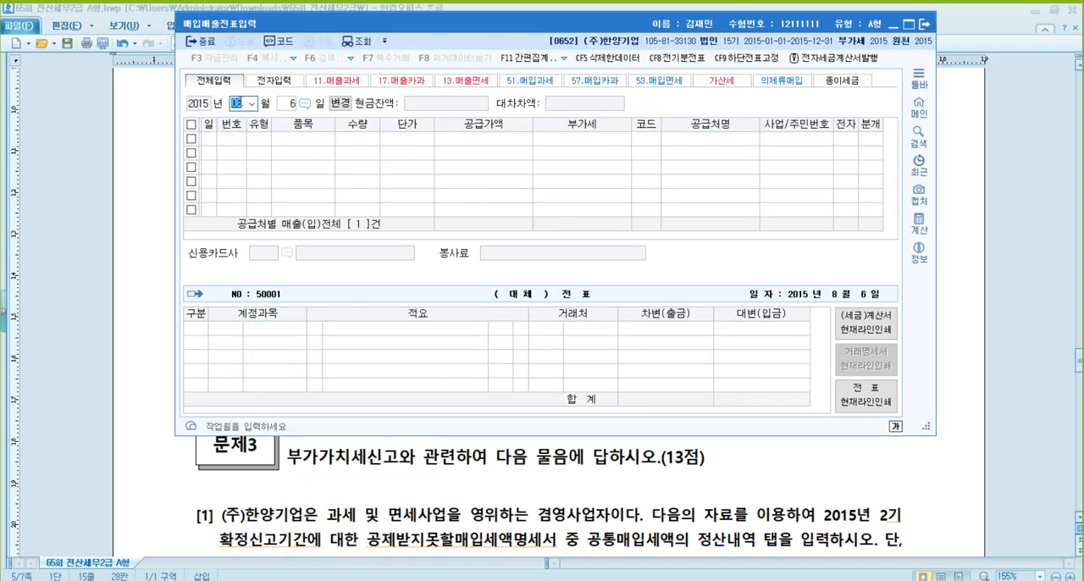
text(9)
key(Return)
text(15)
key(Return)
text(61)
key(Return)
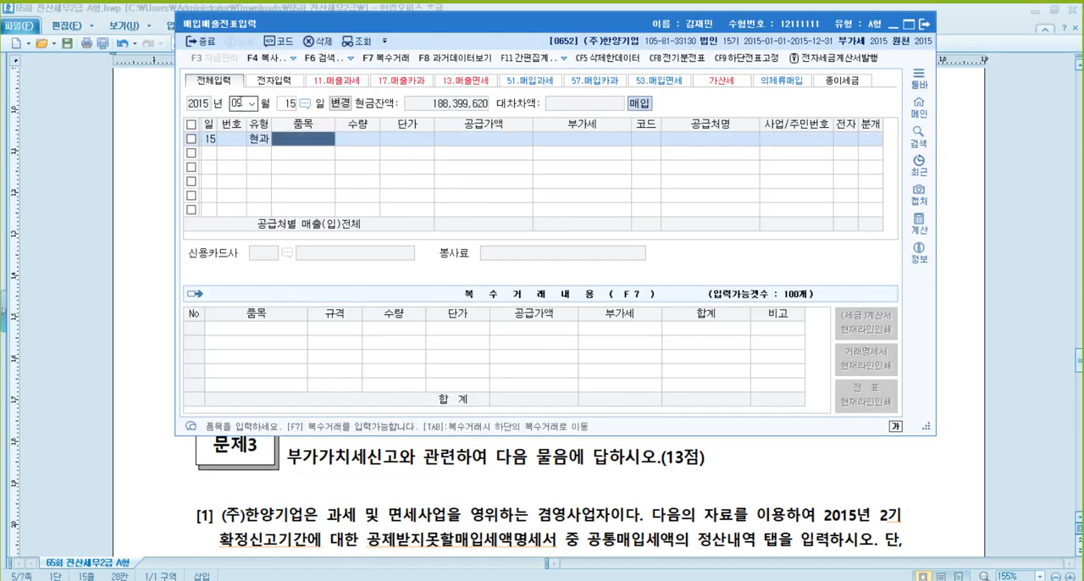
- Enter 컴퓨터 as the item with a VAT-inclusive amount of 2,200,000
text(컴퓨터)
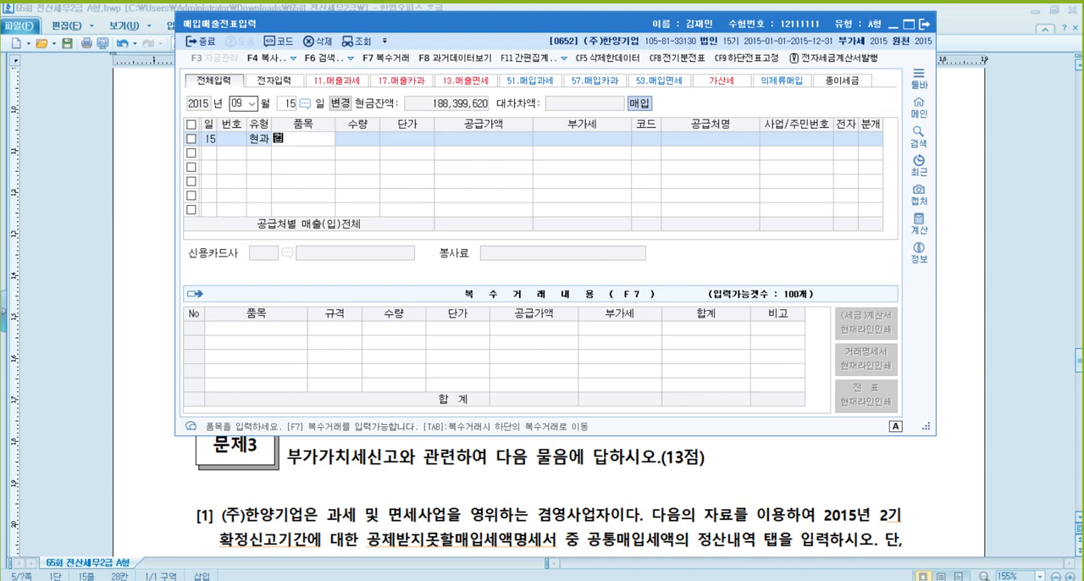
key(Return)
key(Return)
key(Return)
text(2000000)
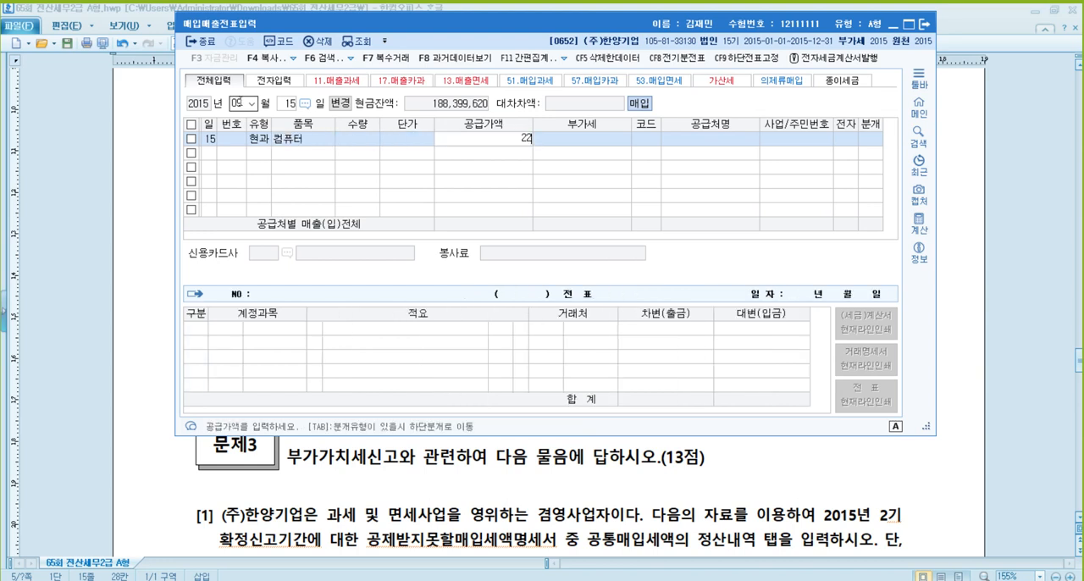
key(Return)
- Set (주)세종상사 as the supplier of the September 15 computer purchase
key(Return)
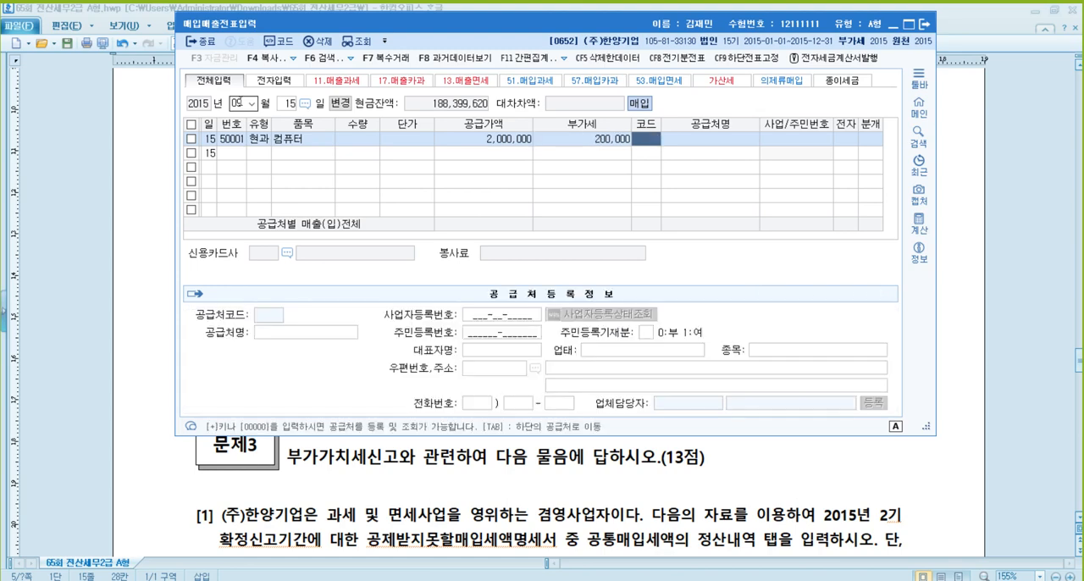
text(세종)
- Choose 현금 as the journal type, post the computer to 비품 (0212) and complete the September 15 entry
key(Return)
key(Return)
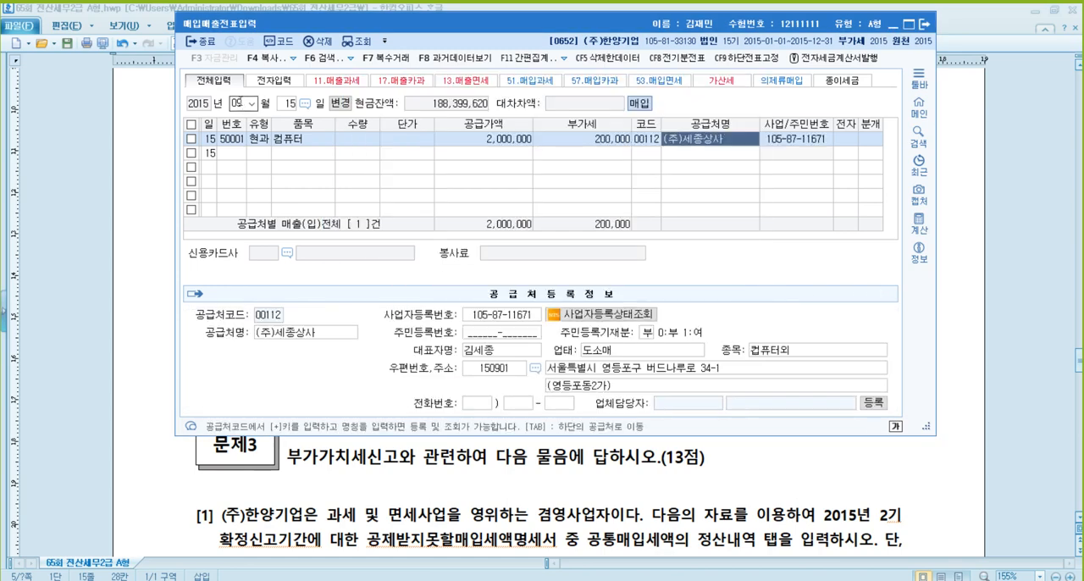
key(Return)
text(1212)
key(Return)
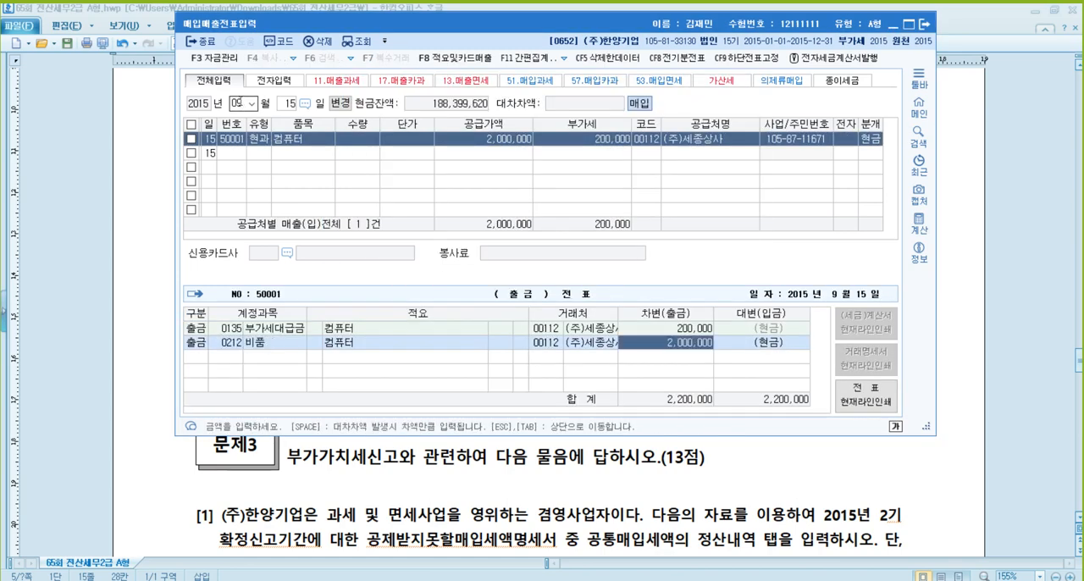
key(Return)
key(Escape)
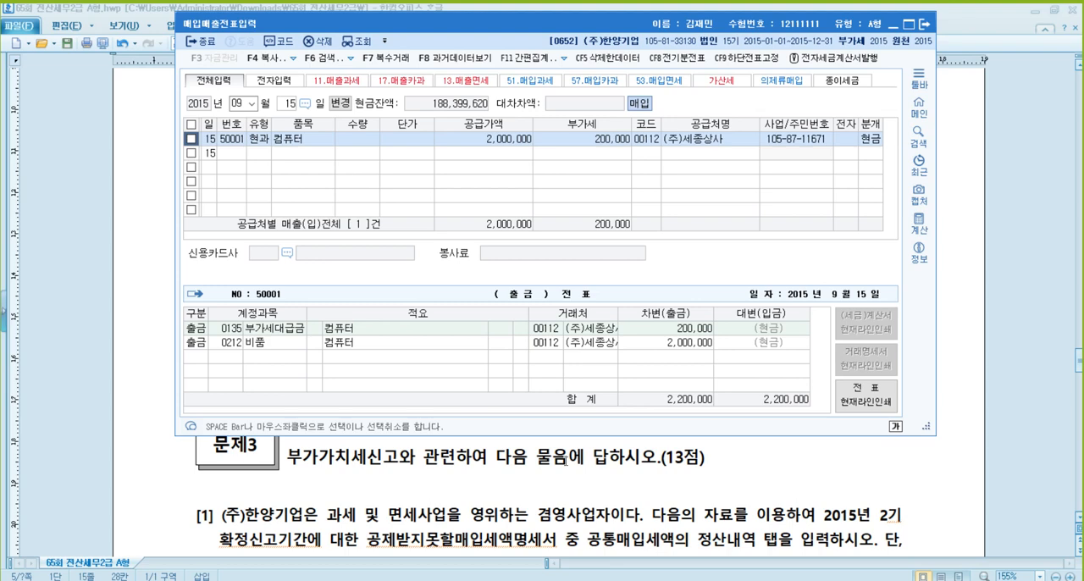
- Return to the exam document and read 문제2 problem [5], checking the item sold, price, invoice type and payment terms
click(566, 461)
scroll(494, 240, down, 1)
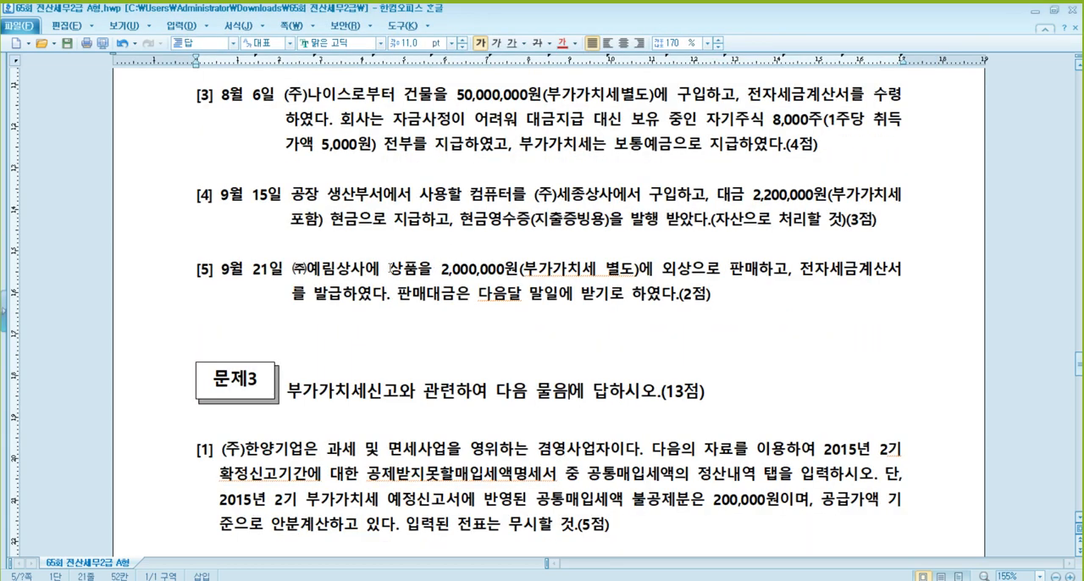
scroll(403, 287, down, 1)
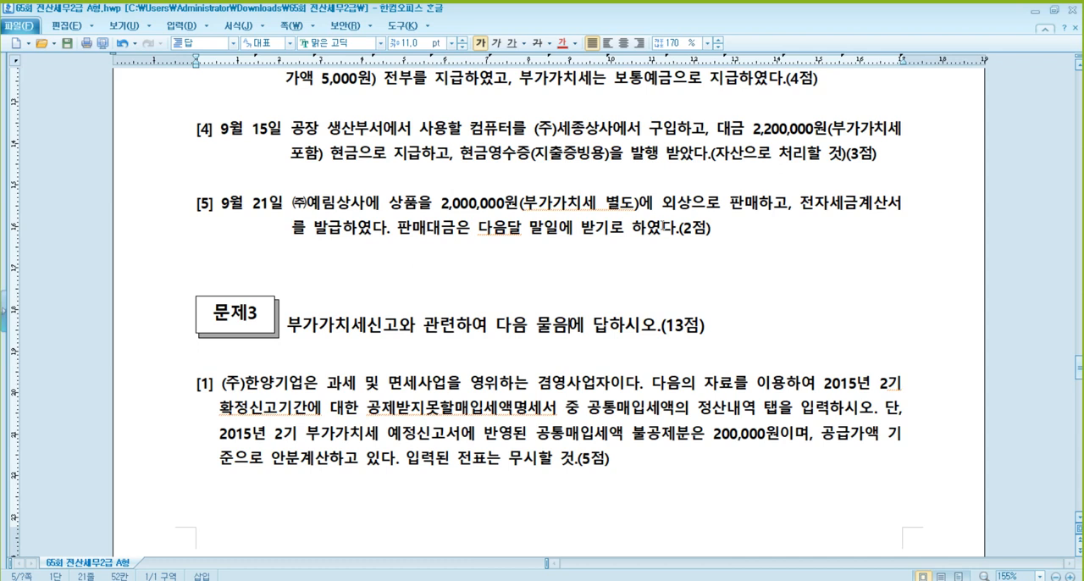
click(835, 184)
click(347, 240)
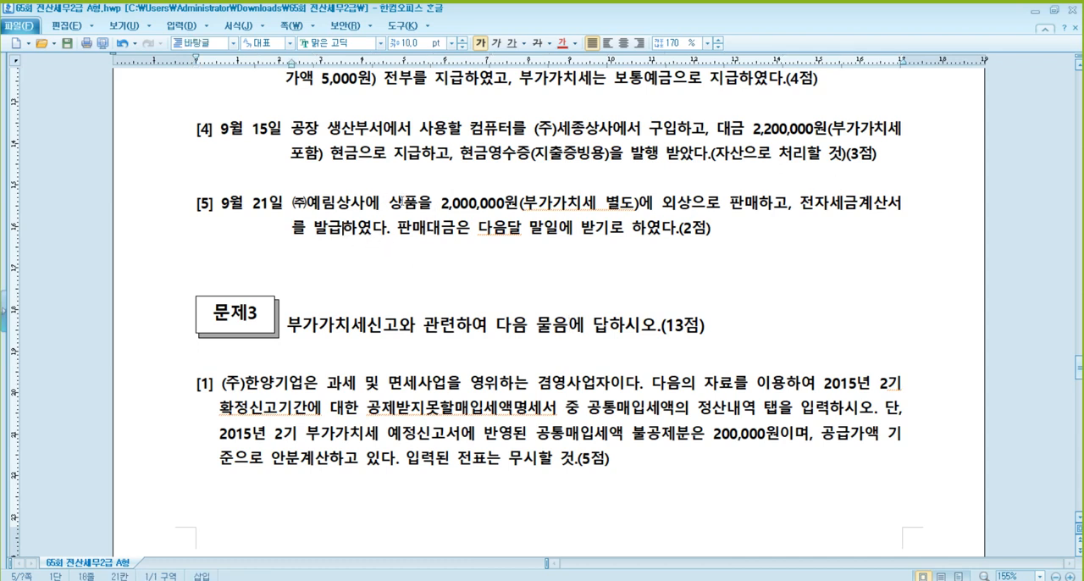
click(403, 204)
click(571, 228)
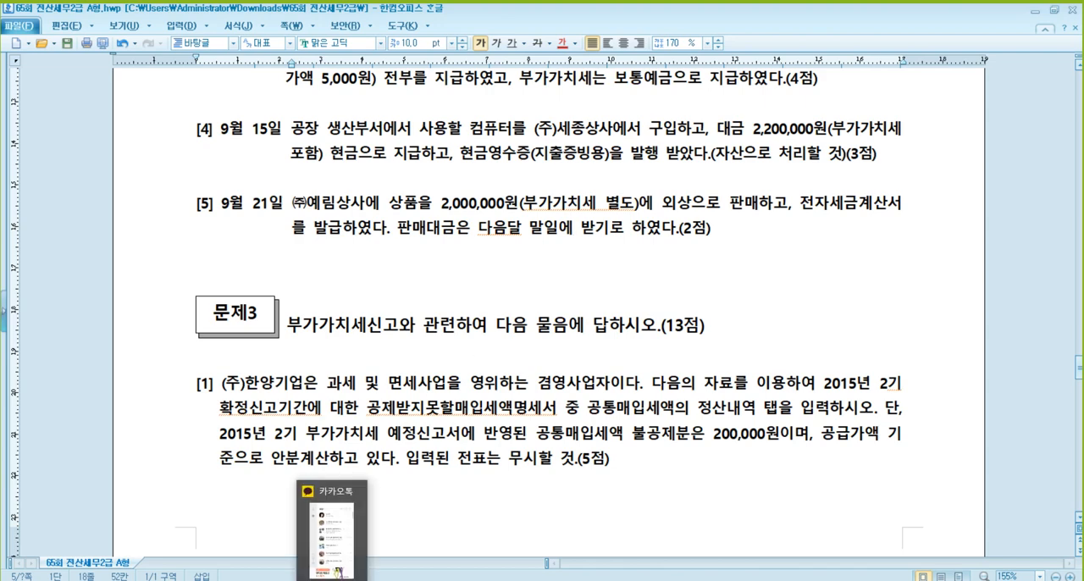
- Switch to KcLep's 매입매출전표입력 and start a September 21 entry with VAT type 11 (과세)
click(369, 579)
text(21)
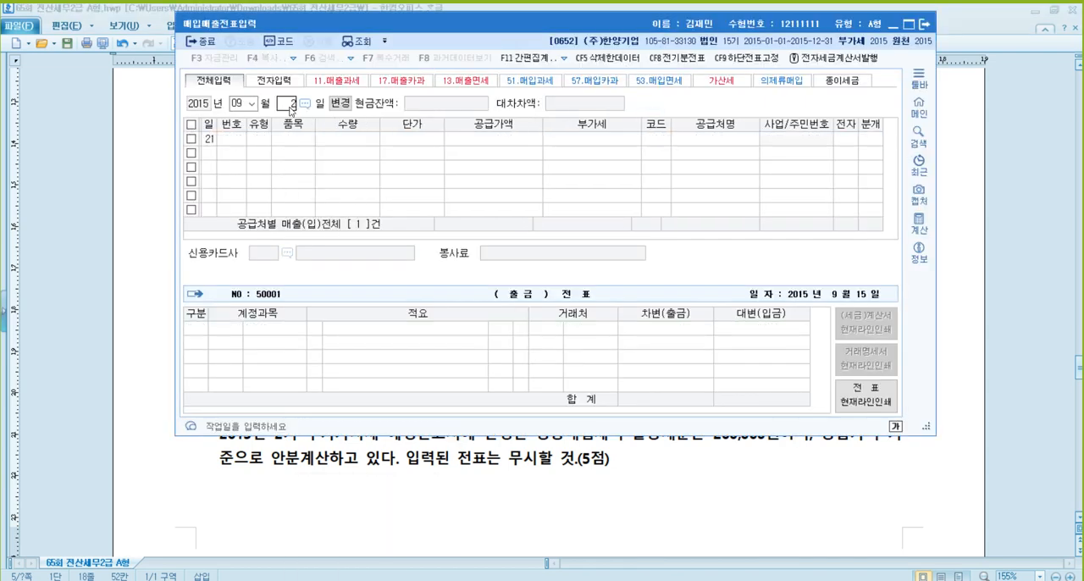
key(Return)
text(11)
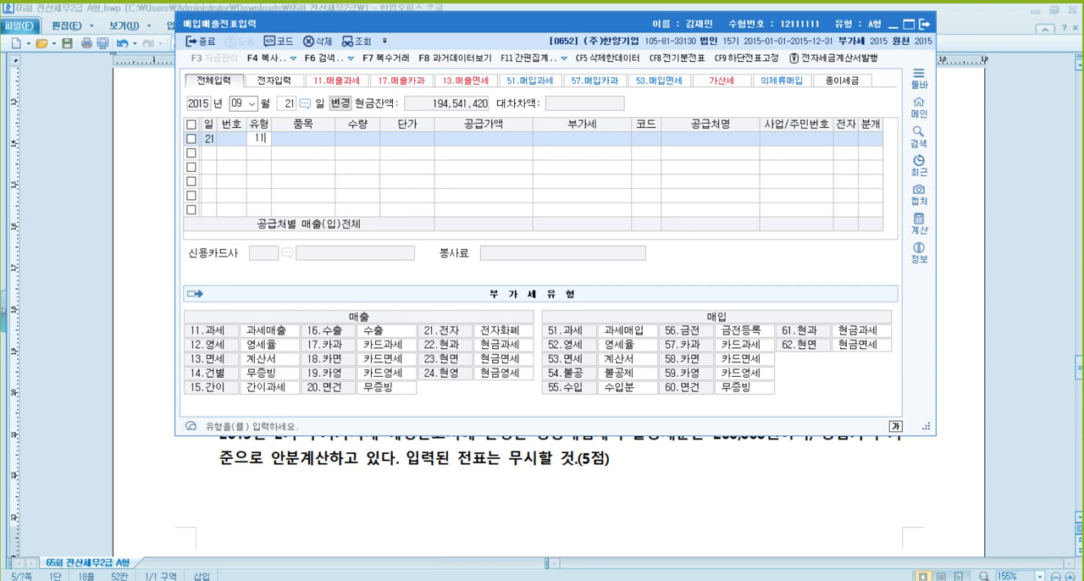
key(Return)
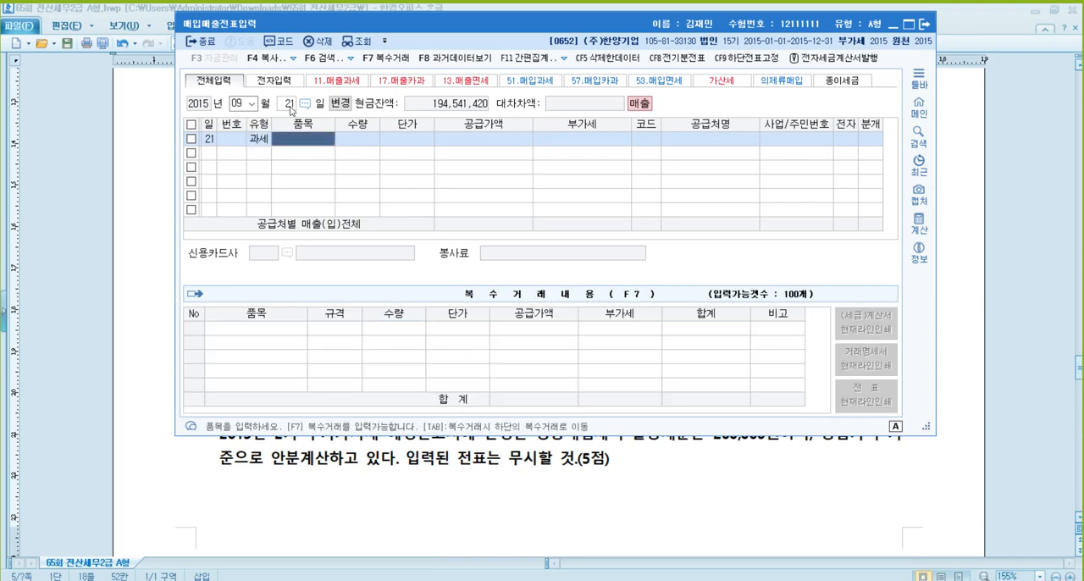
- Enter 상품 as the item sold with a supply value of 2,000,000, excluding VAT
text(상품)
key(Return)
key(Return)
key(Return)
text(2)
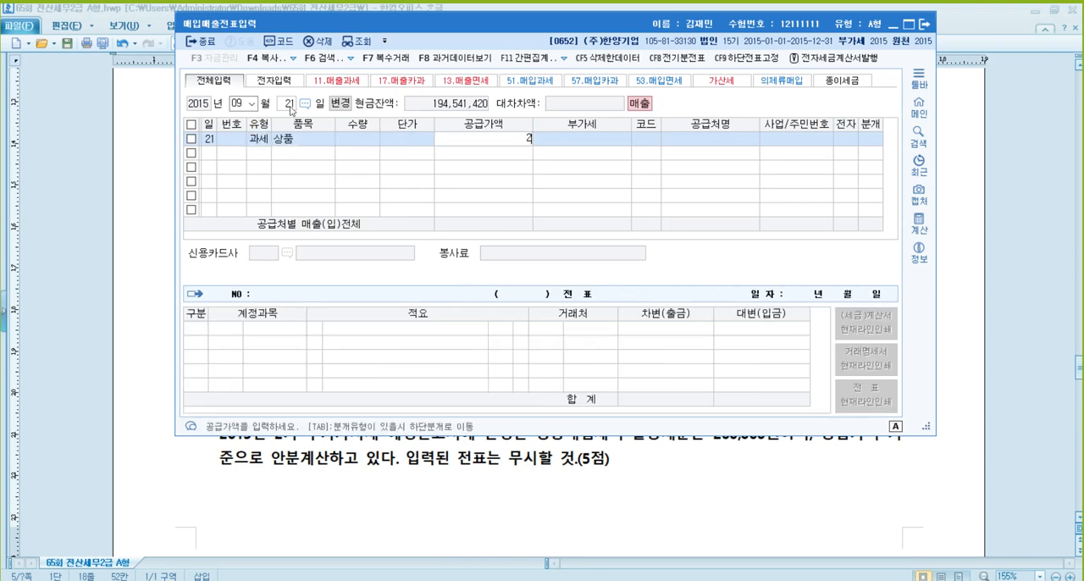
text(,000,000)
key(Return)
key(Return)
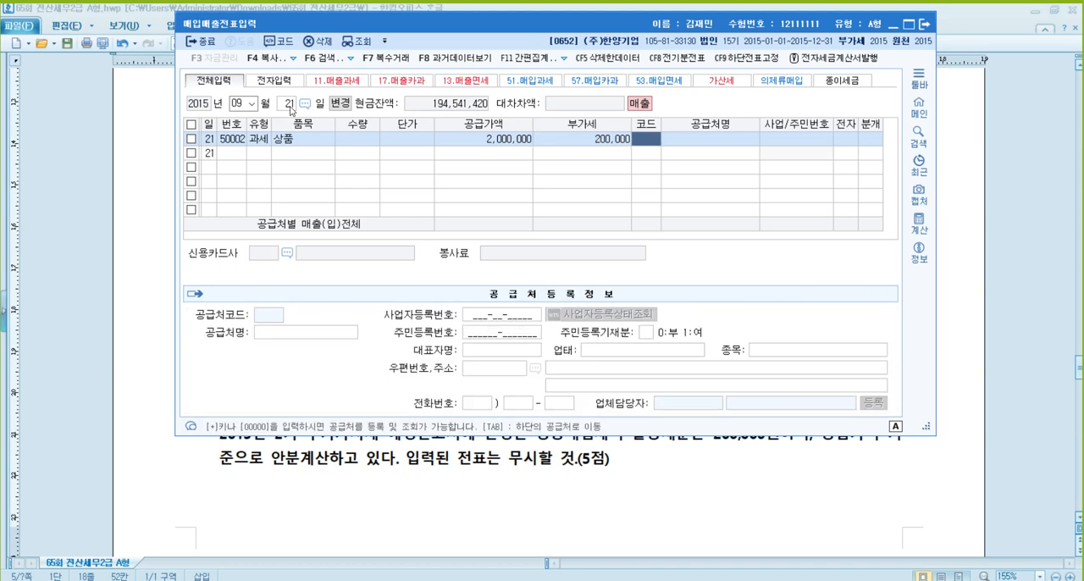
- Set (주)예림상사 as the customer of the September 21 merchandise sale
text(예림)
key(Return)
key(Return)
- Mark the invoice as electronic, choose 외상 as the journal type, and post the sale to 상품매출 (0401) to complete the entry
key(Return)
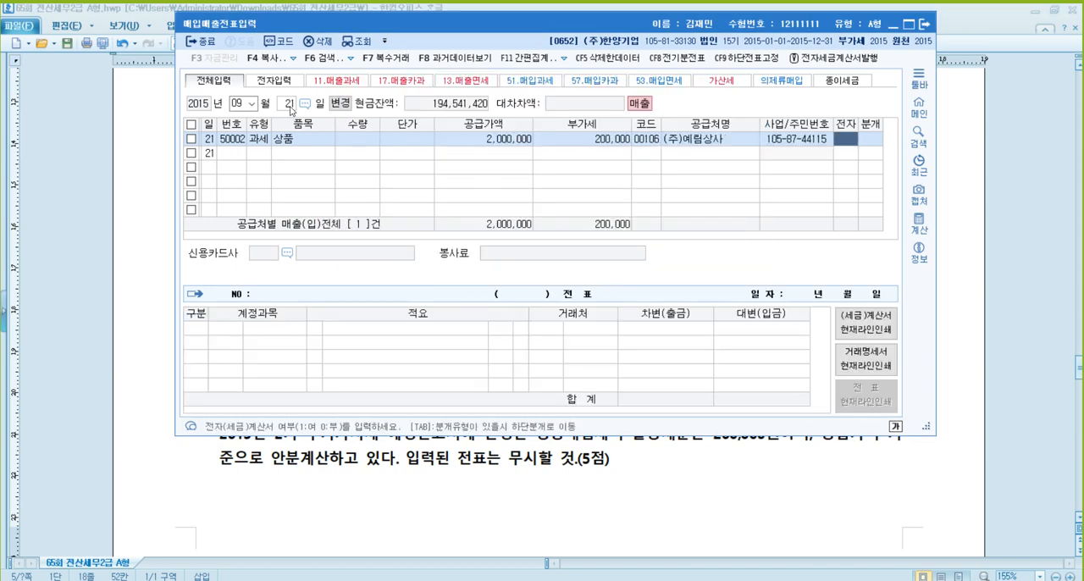
text(1)
key(Return)
key(Return)
text(401)
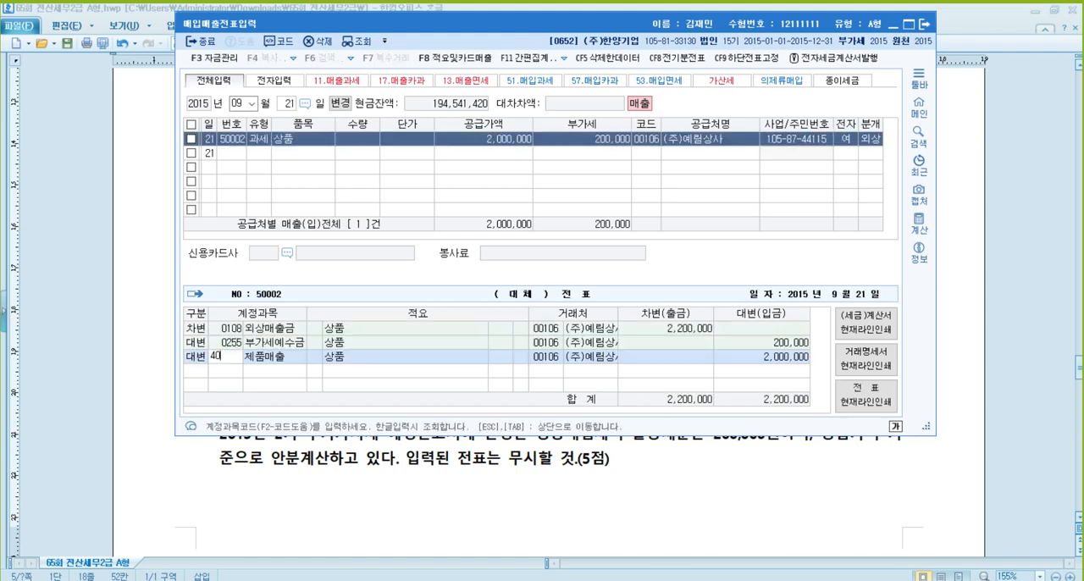
key(Return)
key(Return)
key(Up)
key(Left)
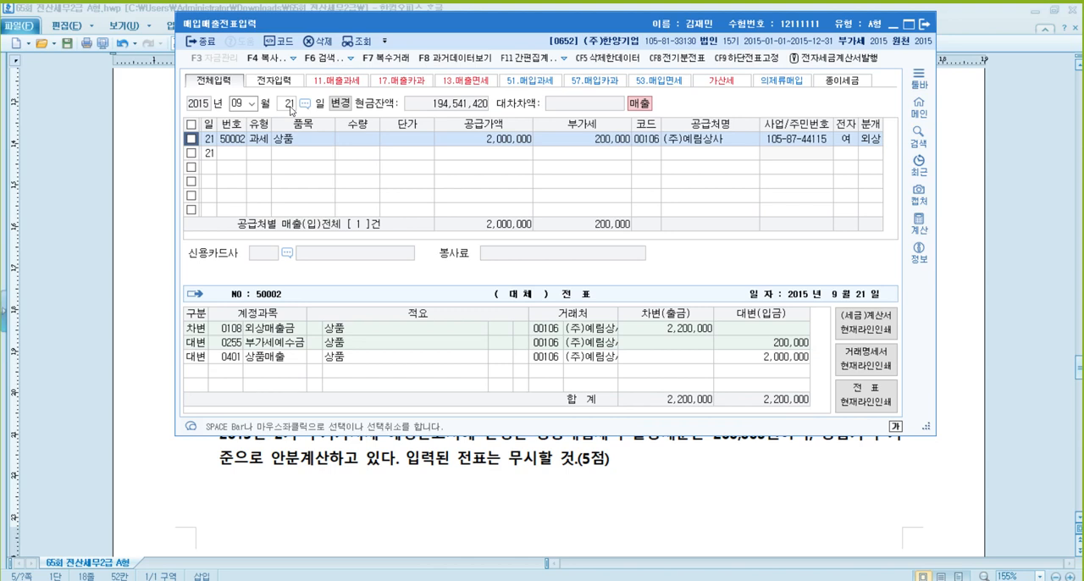
- Close the 매입매출전표입력 window and return to the exam document at 문제3 problem [1]
click(924, 25)
click(483, 328)
scroll(483, 329, down, 3)
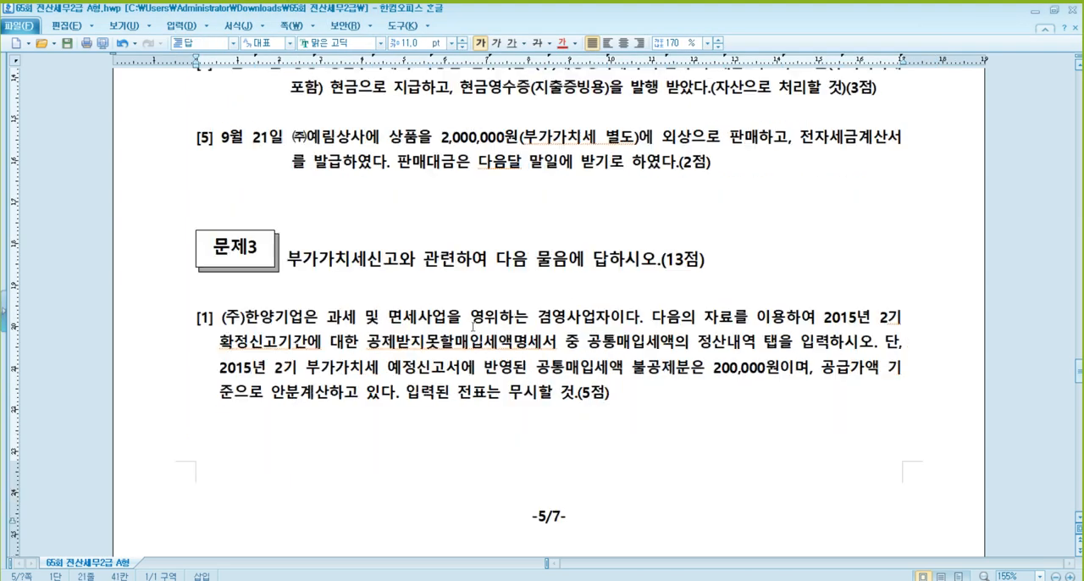
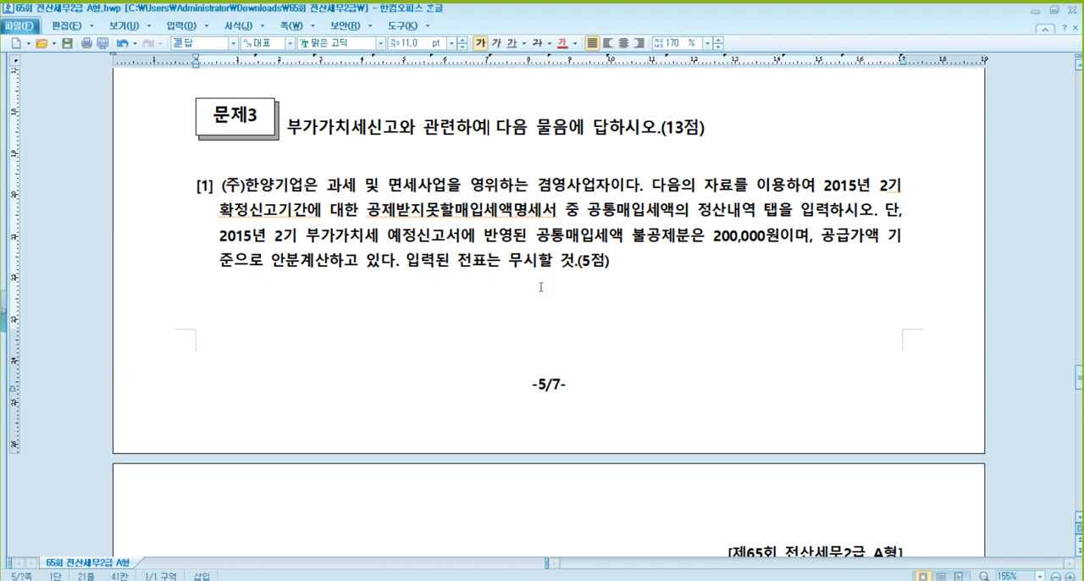
- Insert two blank lines between the data table of 문제3 problem [1] and problem [2] in the exam document
scroll(665, 256, down, 3)
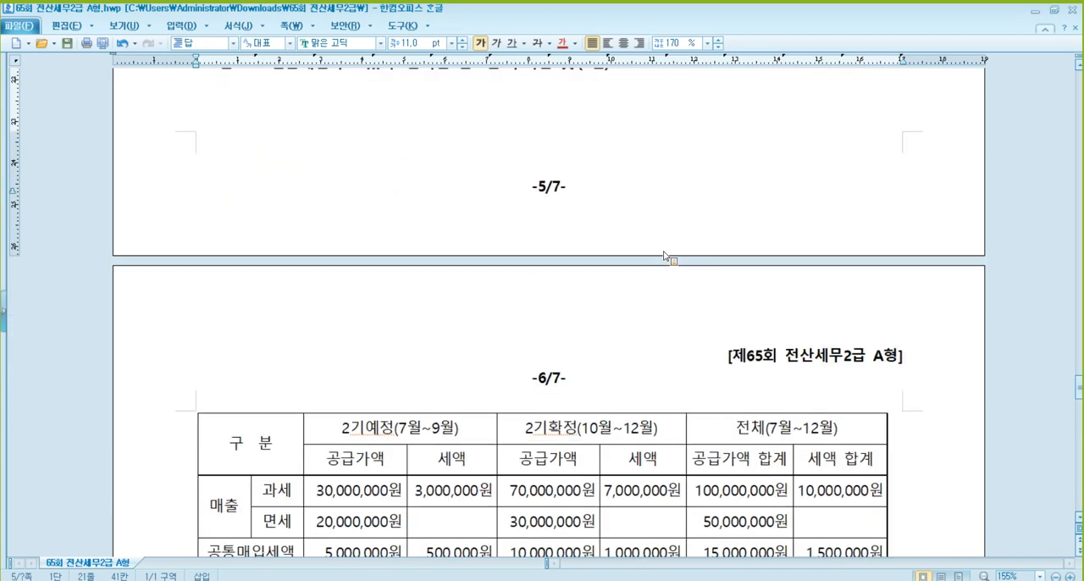
scroll(665, 256, down, 3)
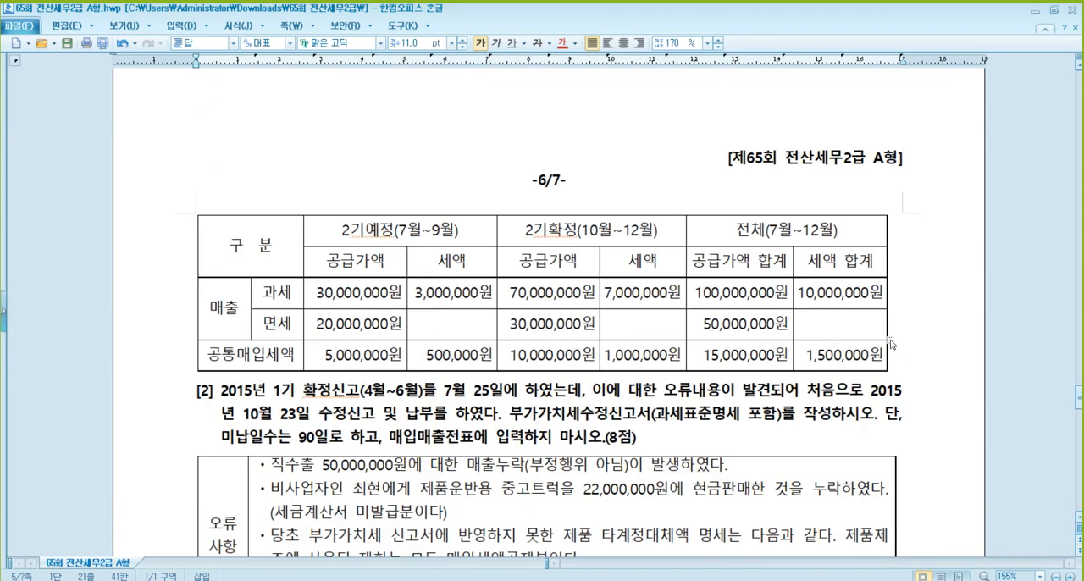
click(914, 340)
key(Return)
key(Return)
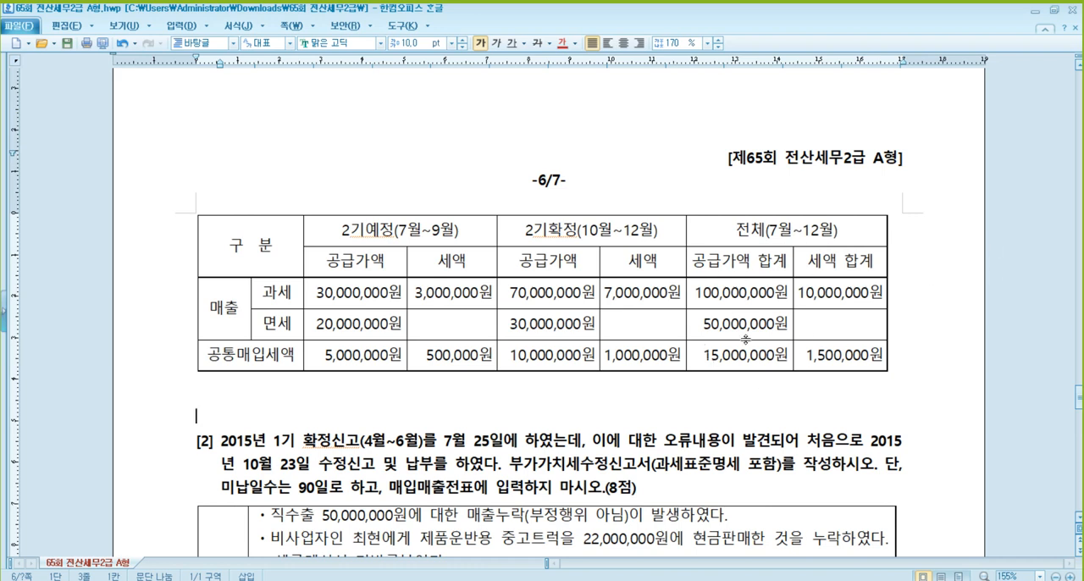
- Check the July–December totals and the provisional non-deductible amount for problem [1], and open 공제받지못할매입세액명세서 in KcLep
click(851, 355)
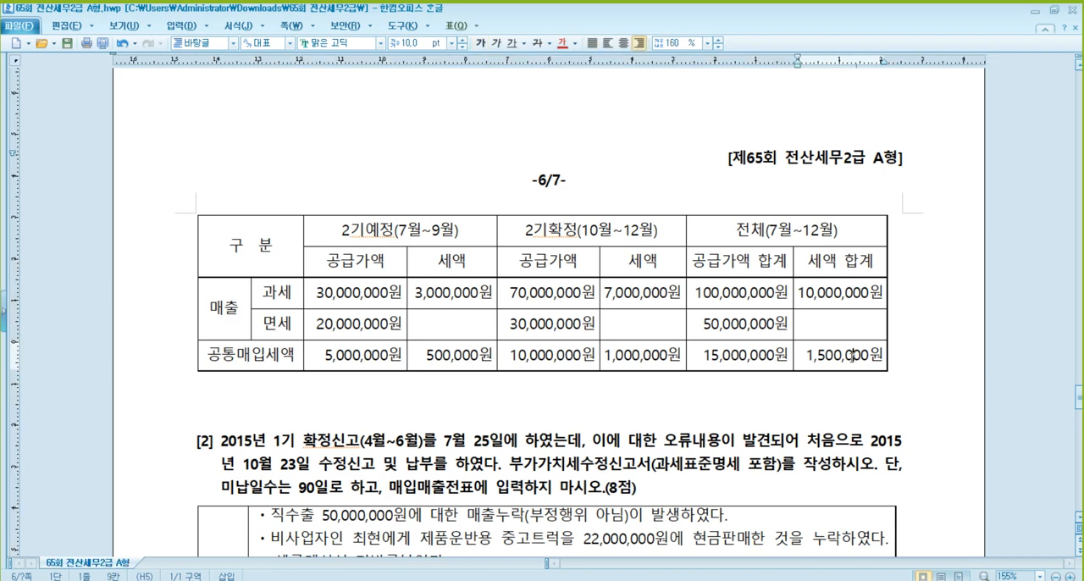
click(752, 322)
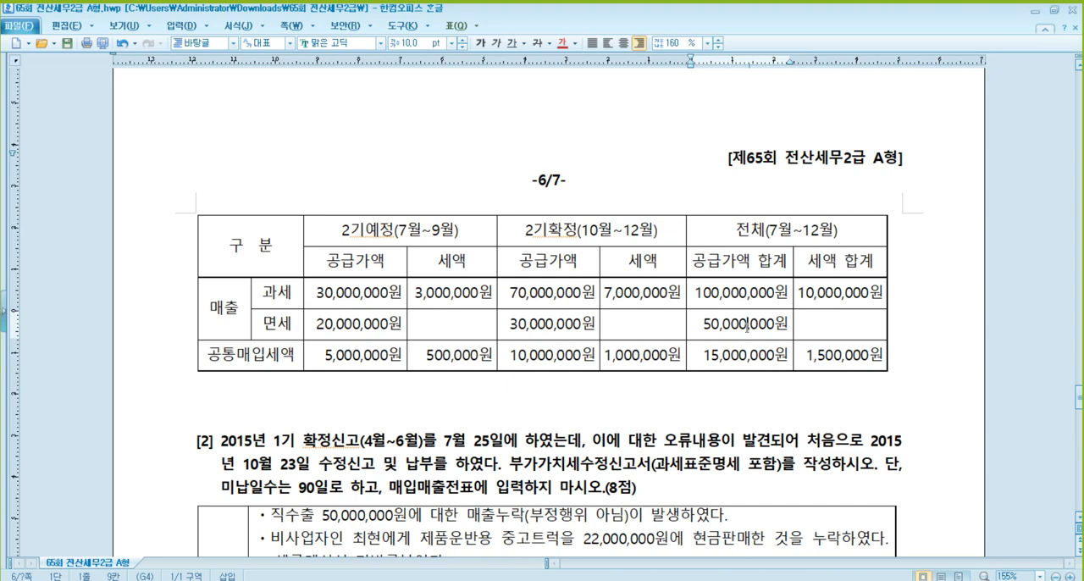
key(Page_Up)
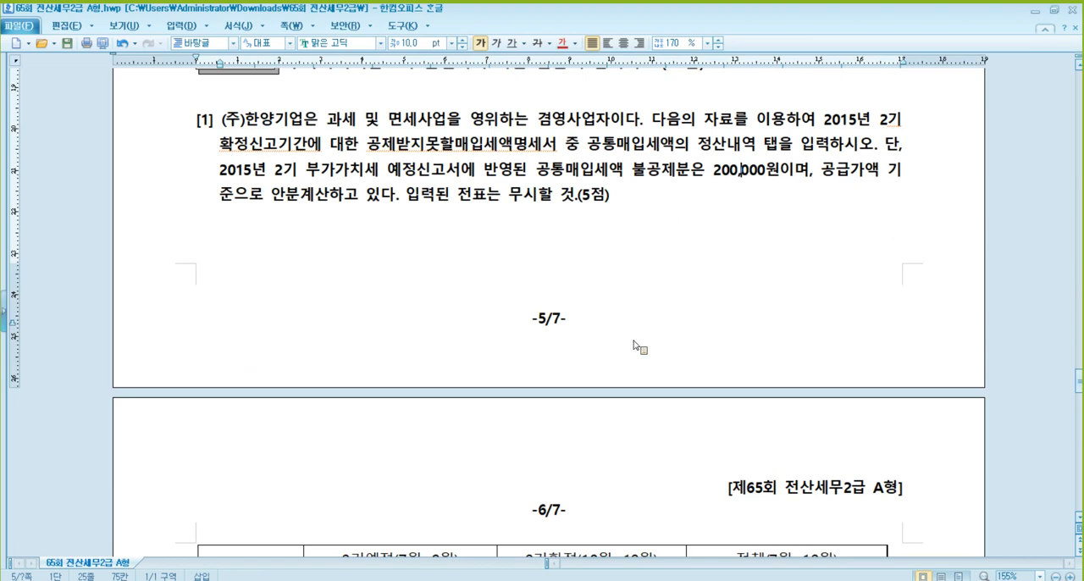
scroll(634, 346, down, 3)
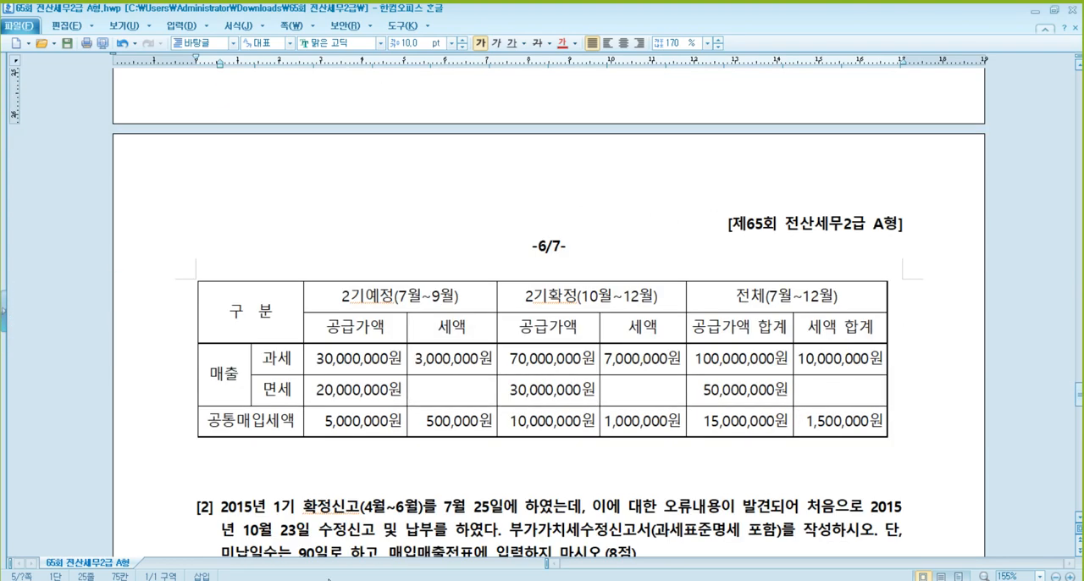
click(329, 580)
click(258, 43)
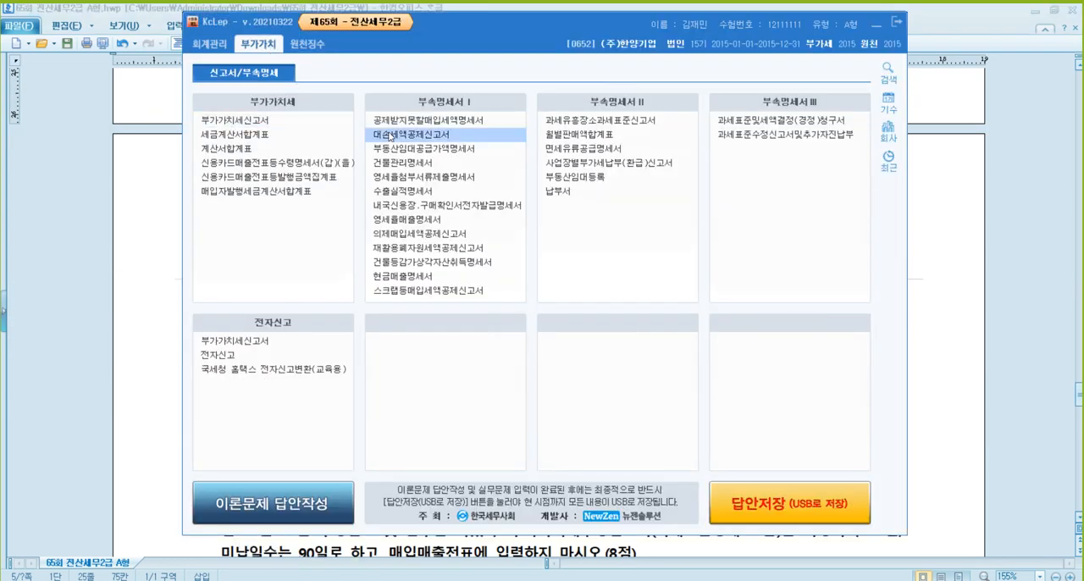
click(394, 122)
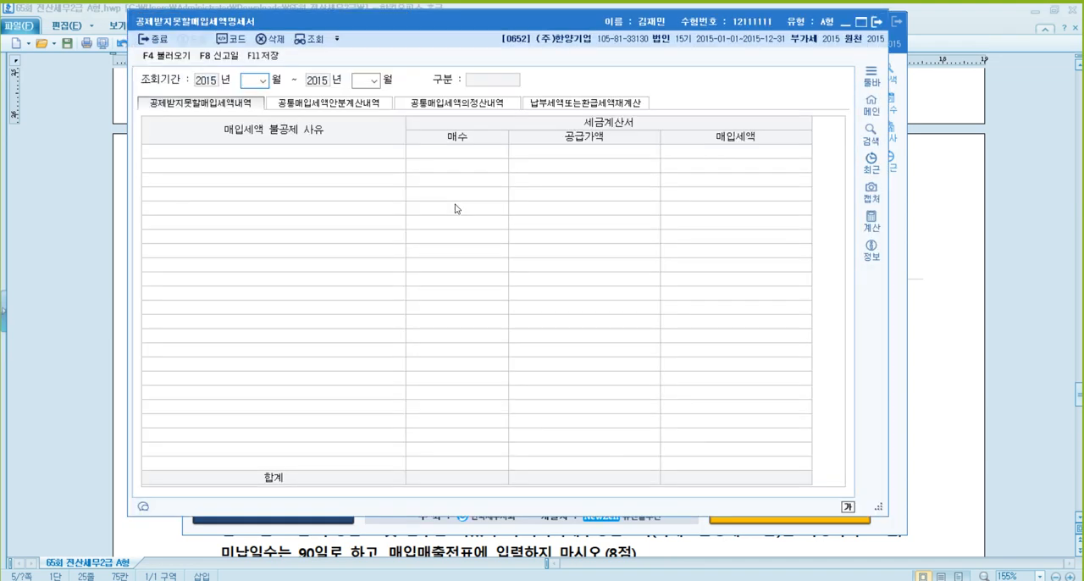
- Set the inquiry period to October–December 2015 and show the 공통매입세액의정산내역 section
text(10)
key(Return)
text(12)
key(Return)
click(466, 105)
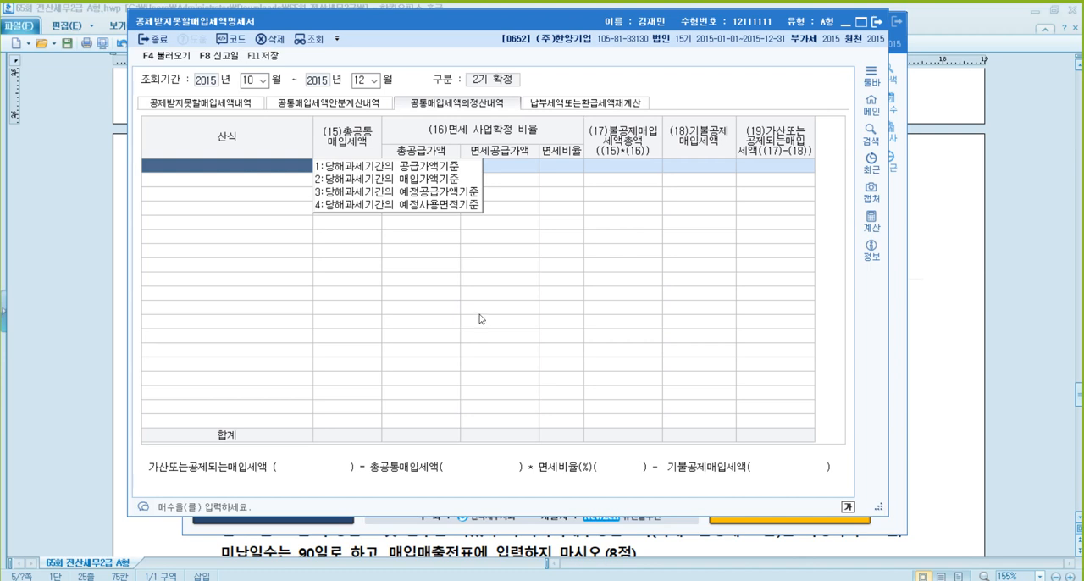
- Choose 1.당해과세기간의 공급가액기준 as the formula and enter 1,500,000 as the total common input tax
text(1)
key(Return)
key(Right)
key(Return)
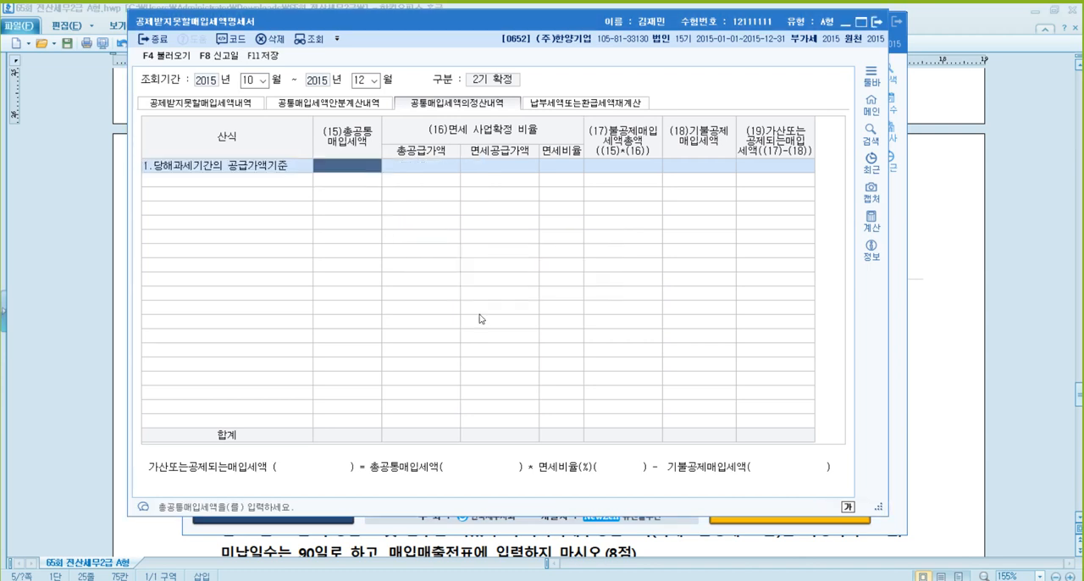
key(Return)
key(Left)
text(1500000)
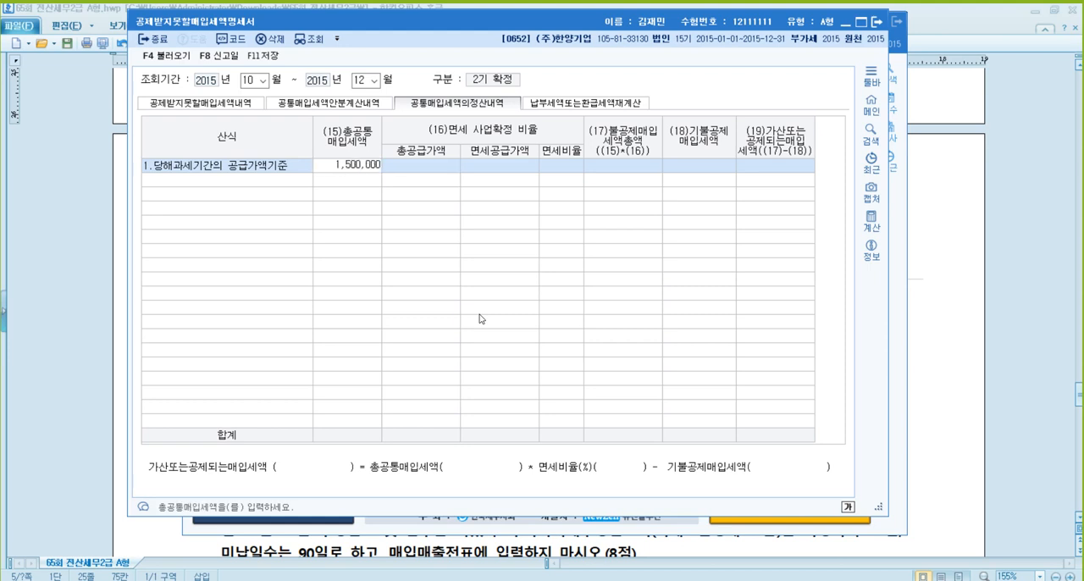
key(Return)
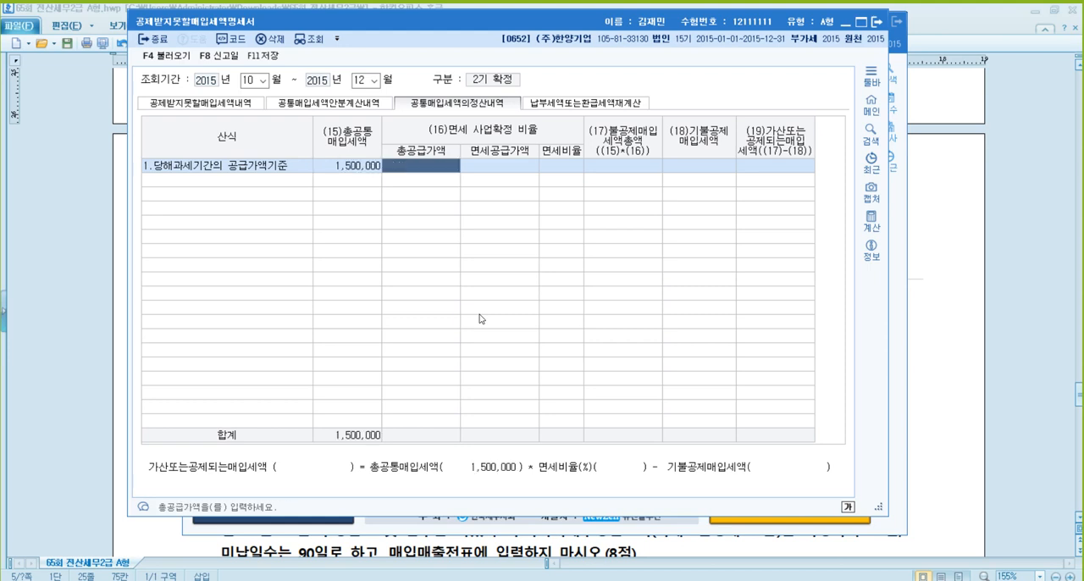
- Enter 150,000,000 as the 총공급가액 and 50,000,000 as the 면세공급가액, accepting the calculated exempt ratio
text(150000000)
key(Return)
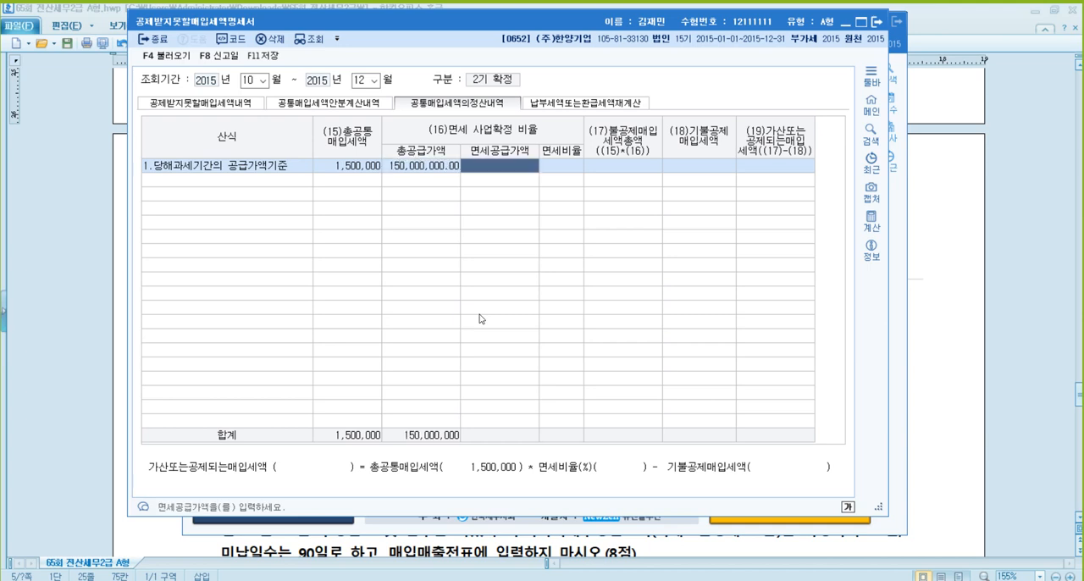
text(50000000)
key(Return)
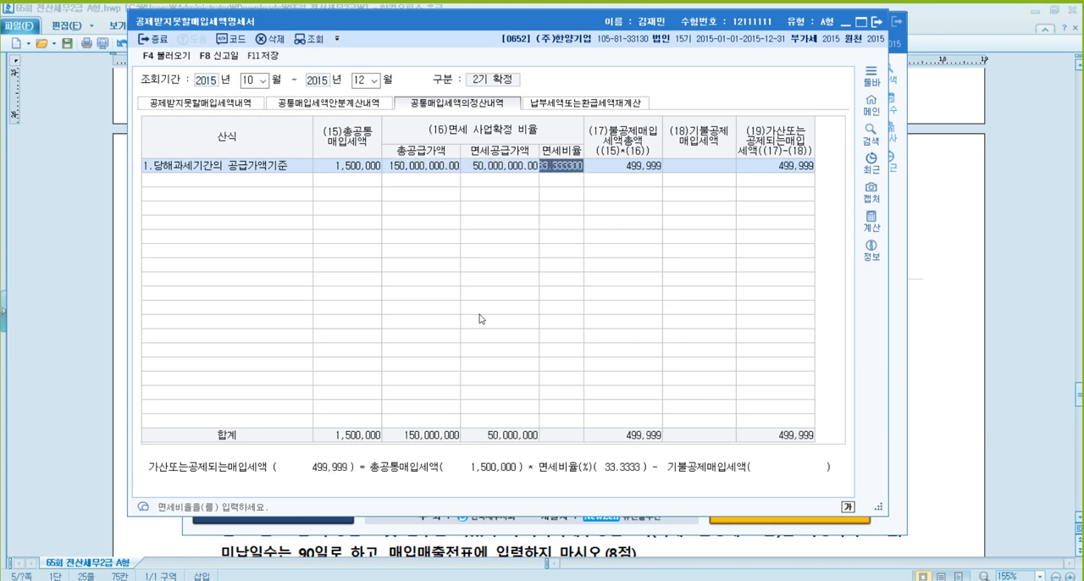
key(Return)
key(Return)
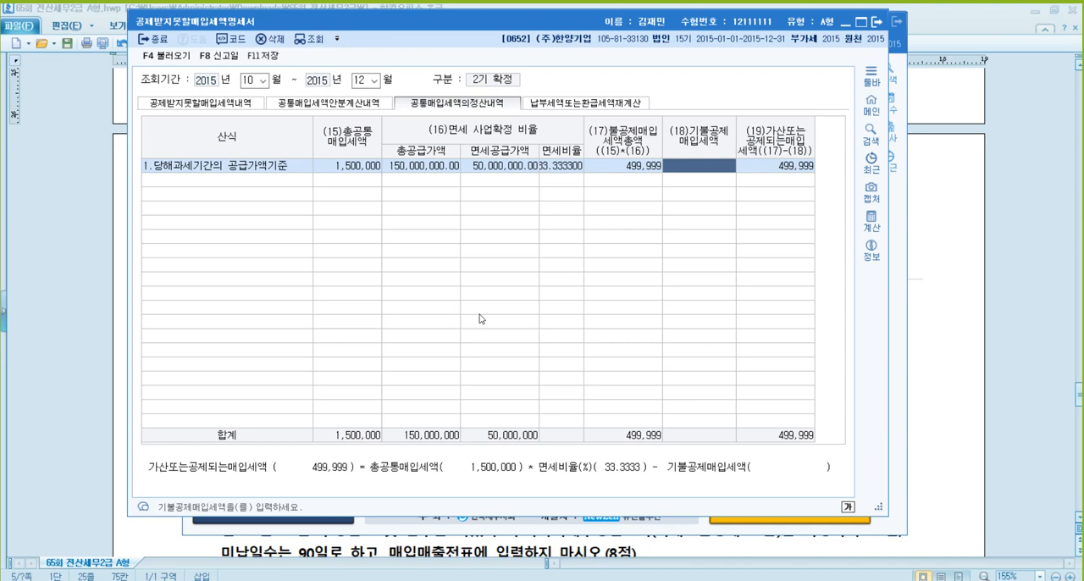
- Enter 200,000 as the 기불공제매입세액 and save the statement
text(200000)
key(Return)
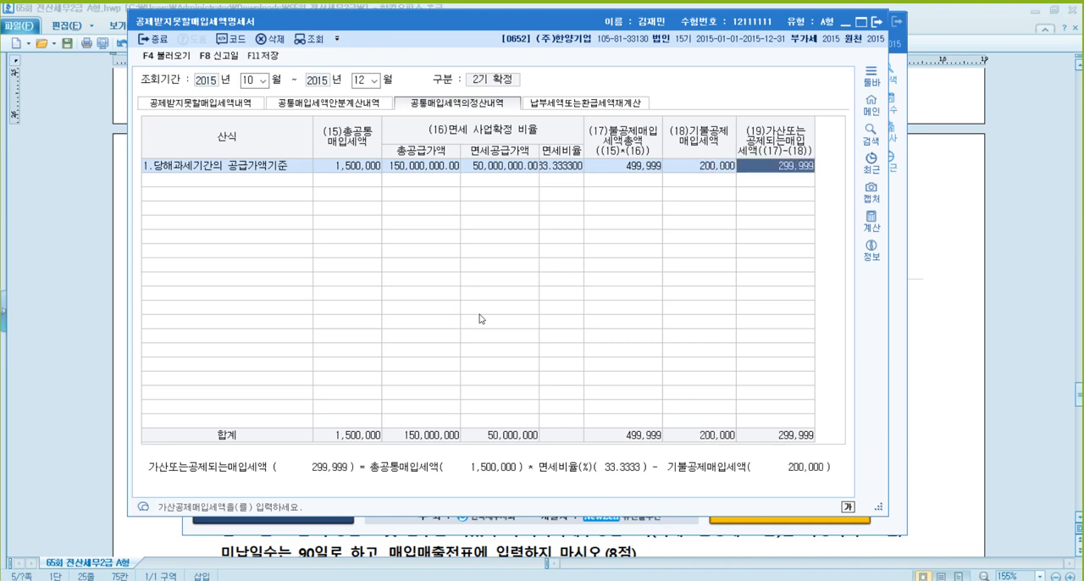
click(281, 61)
- Return to the exam document and read 문제3 problem [2] on the amended VAT return and its error items
click(1002, 279)
scroll(881, 279, down, 8)
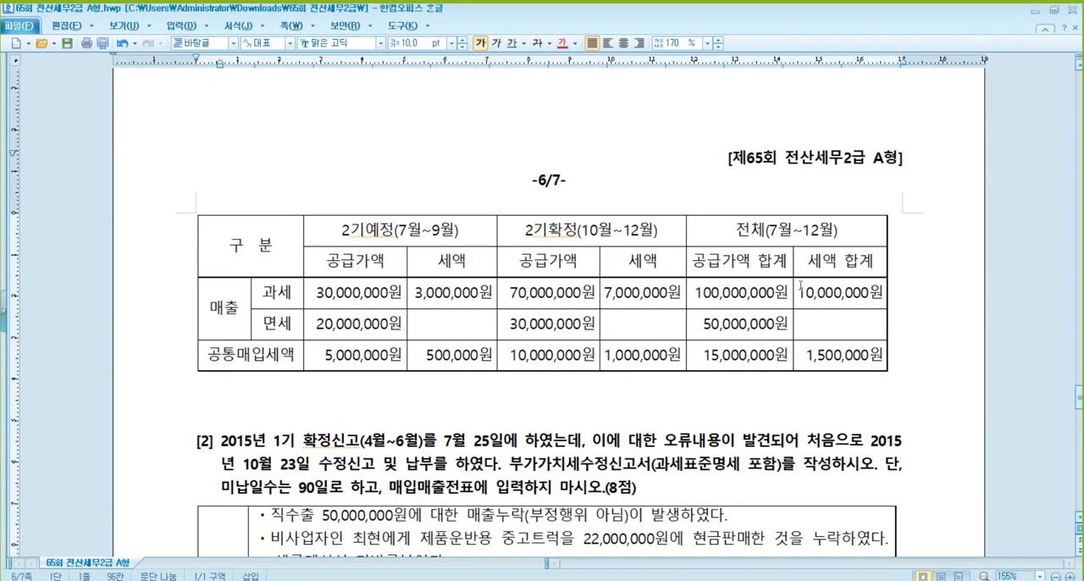
scroll(772, 276, down, 2)
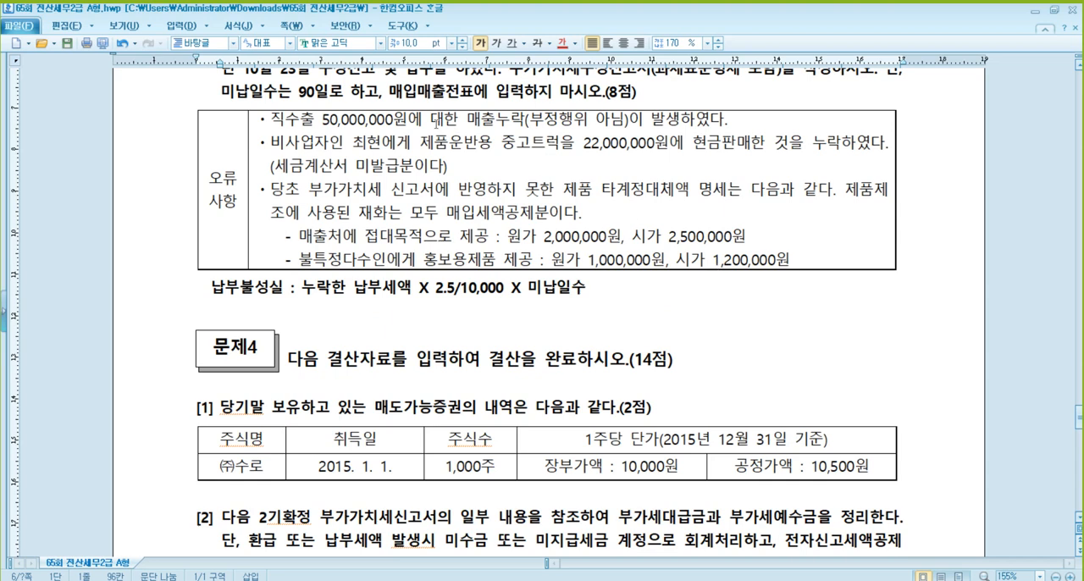
scroll(437, 124, up, 2)
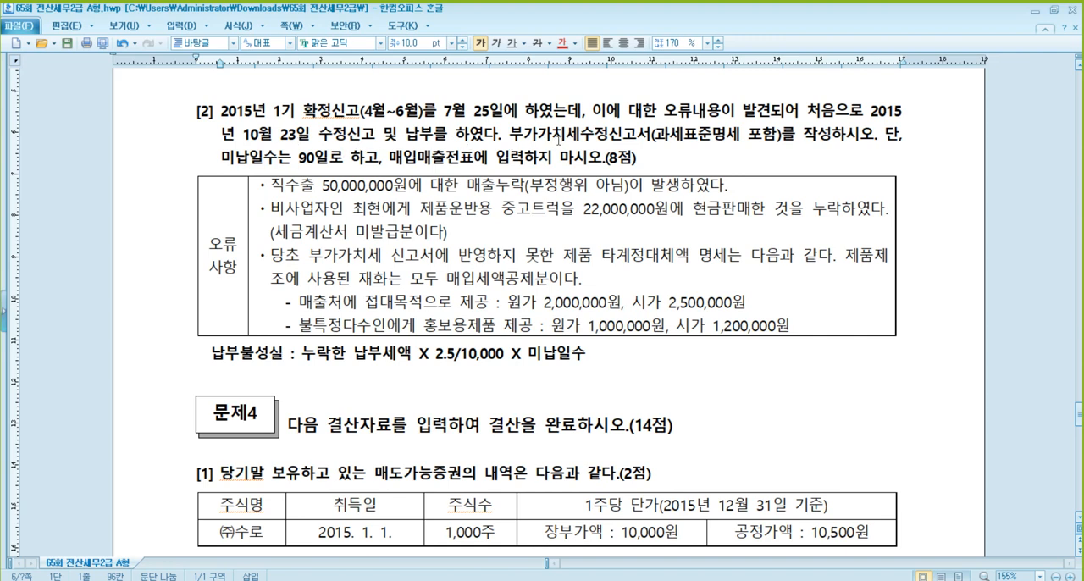
click(725, 135)
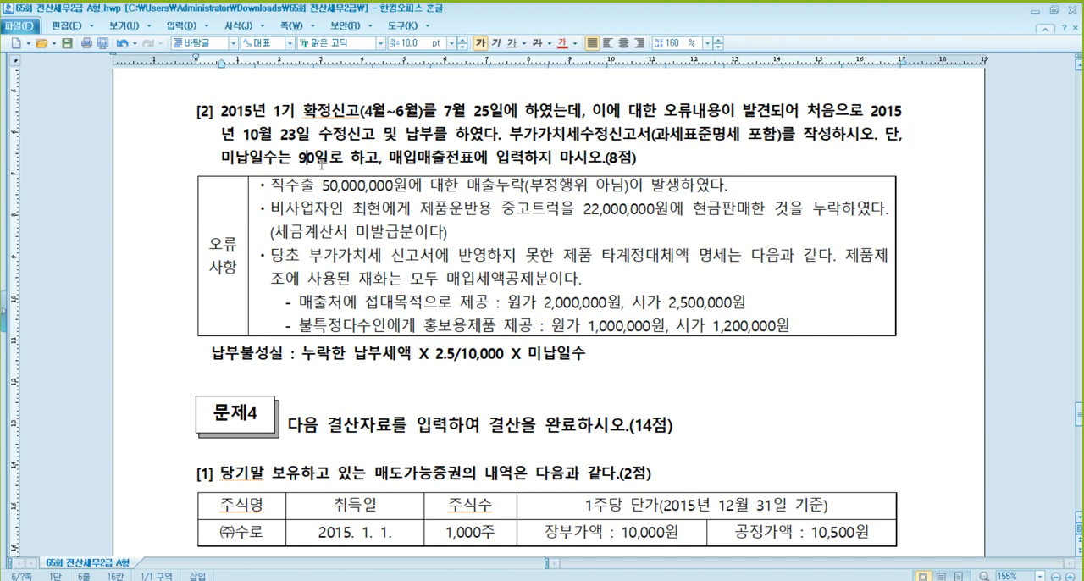
click(450, 159)
click(387, 112)
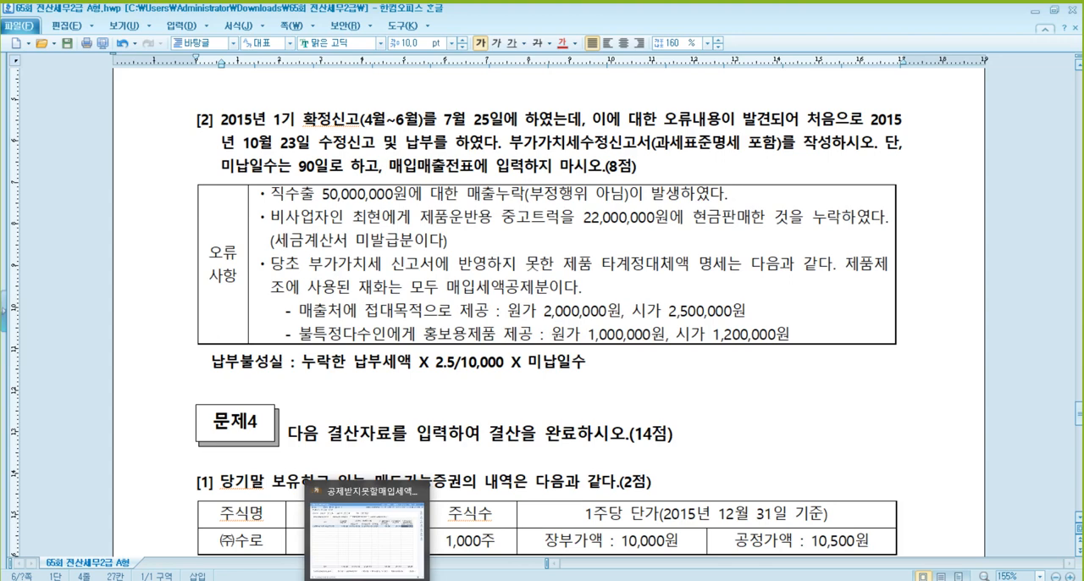
- Switch to KcLep, close 공제받지못할매입세액명세서, and open 부가가치세신고서
click(368, 578)
click(877, 22)
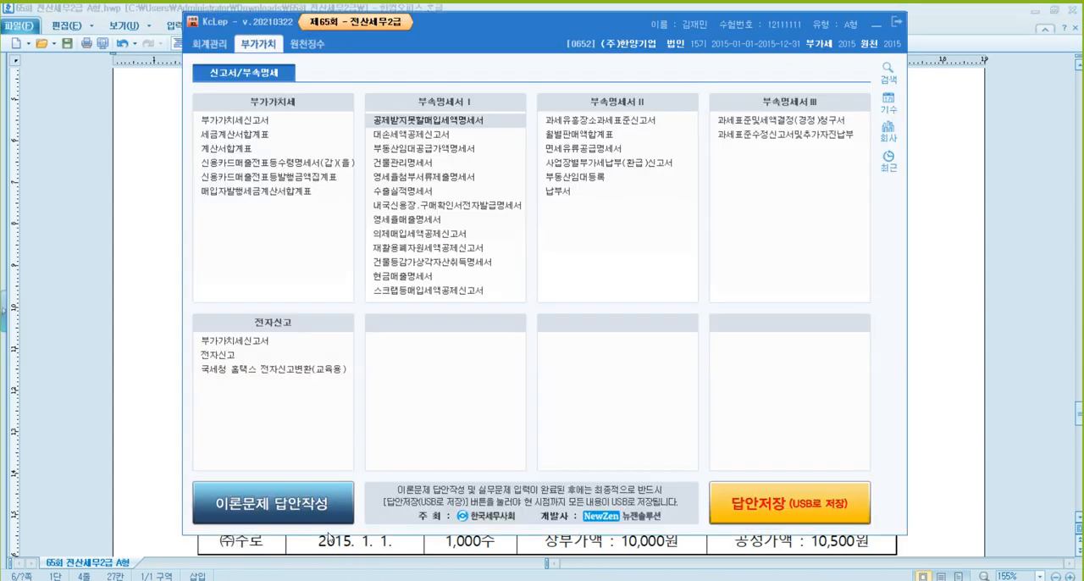
click(254, 122)
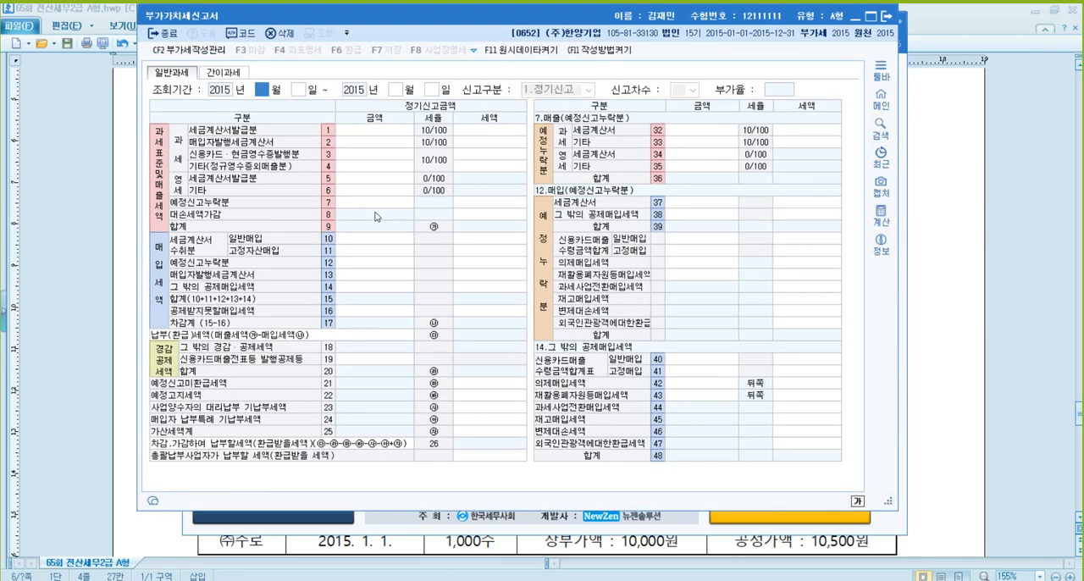
- Load the VAT return for April 1 to June 30, 2015 as 2.수정신고 with 신고차수 1
text(4)
key(Return)
key(Return)
text(6)
key(Return)
key(Return)
text(2)
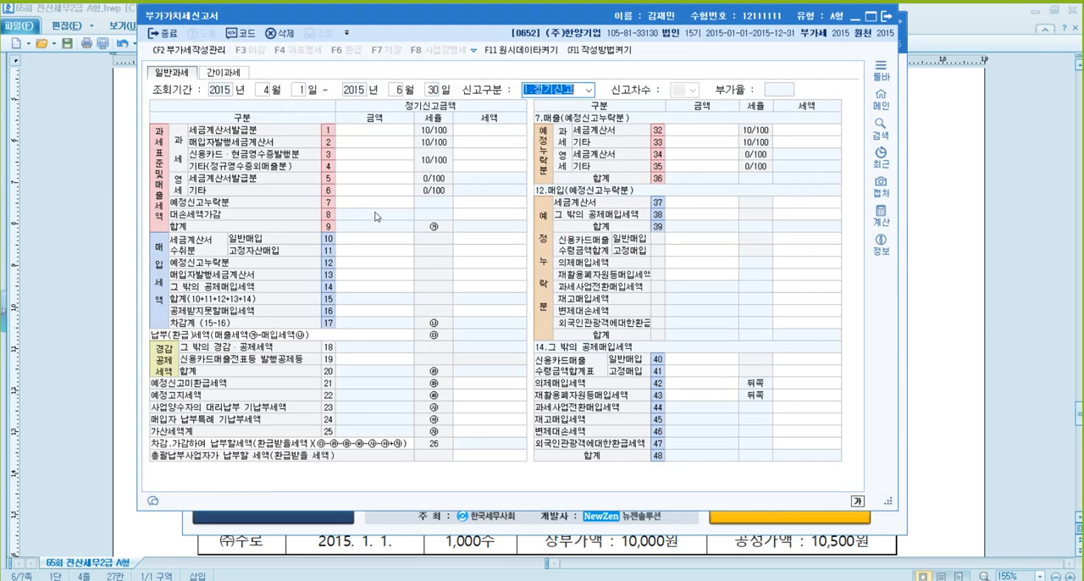
key(Return)
key(Return)
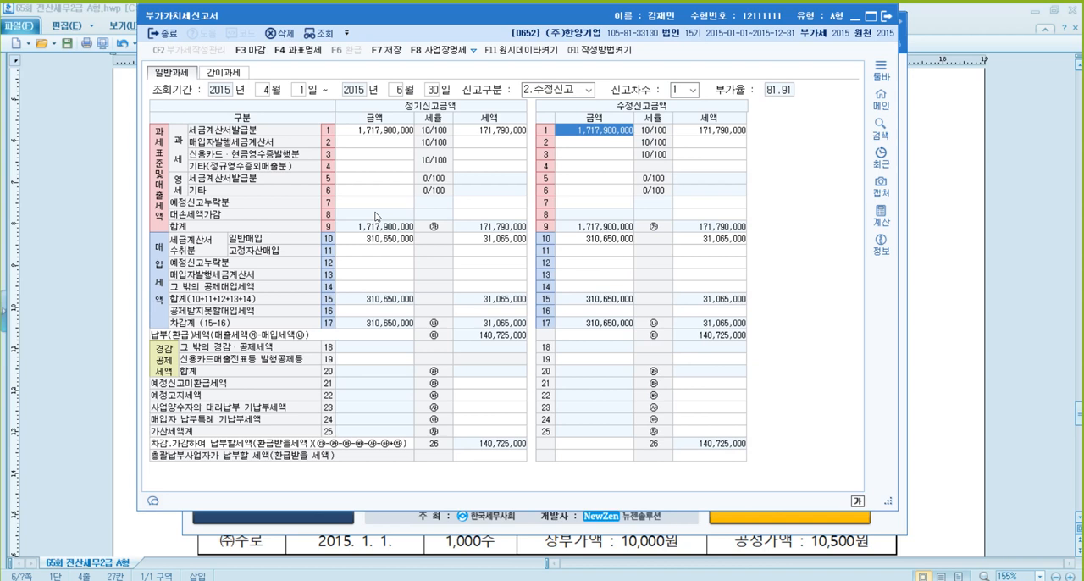
- Enter the omitted direct export of 50,000,000 as zero-rated 기타 sales (line 6) in the amended return amounts
key(Return)
key(Return)
key(Return)
key(Return)
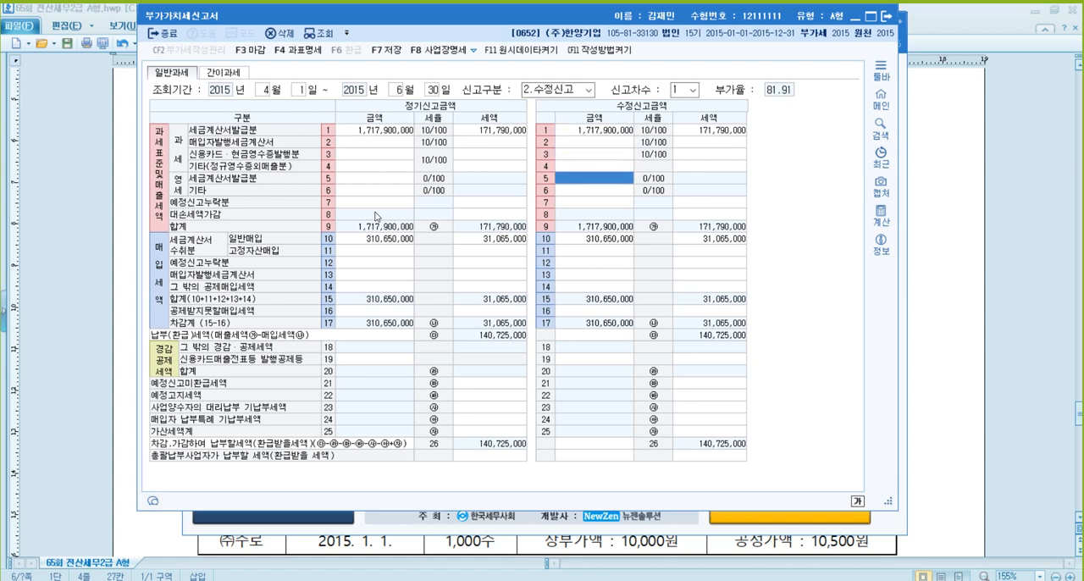
text(5)
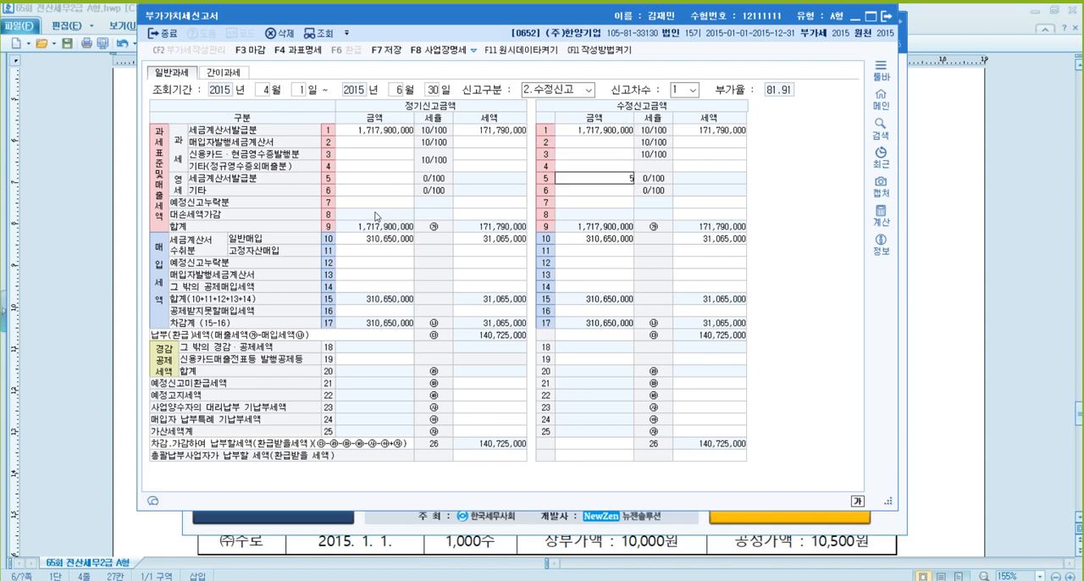
key(BackSpace)
key(Return)
text(50000000)
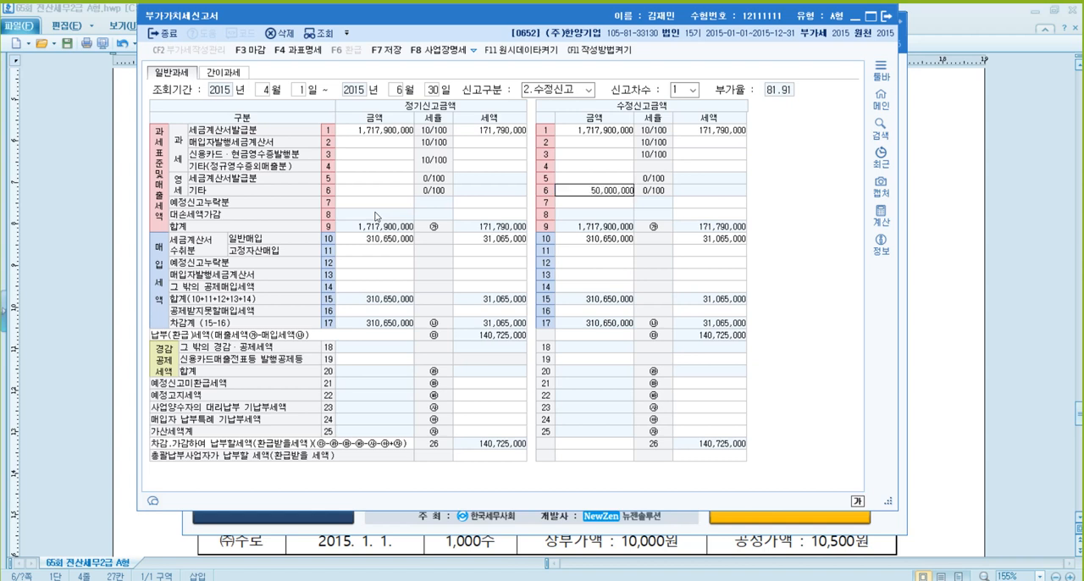
key(Return)
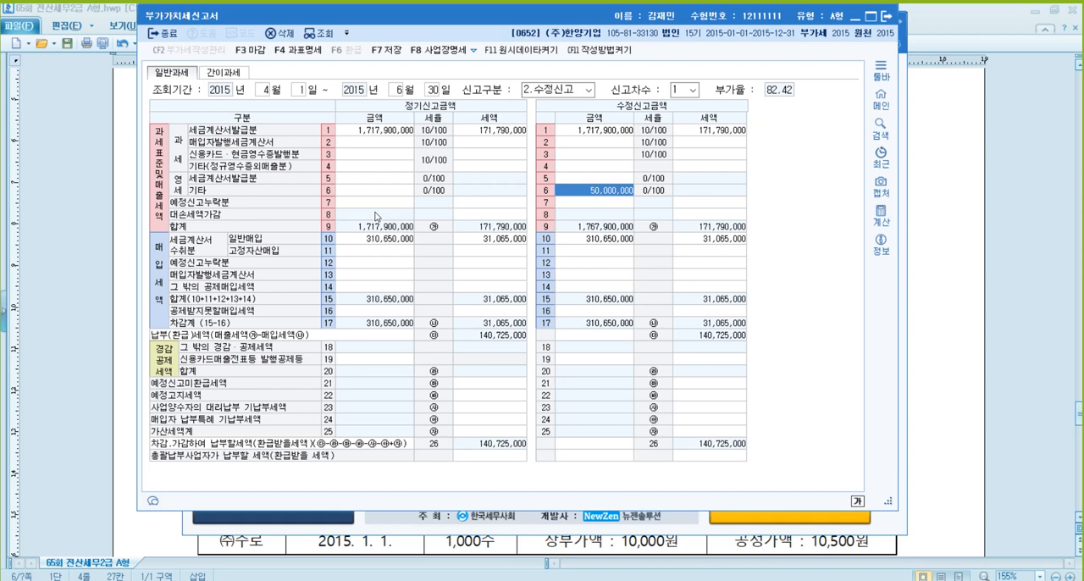
- Enter 20,000,000 for 기타(정규영수증외매출분) (line 4) in the amended return amounts
key(Up)
key(Up)
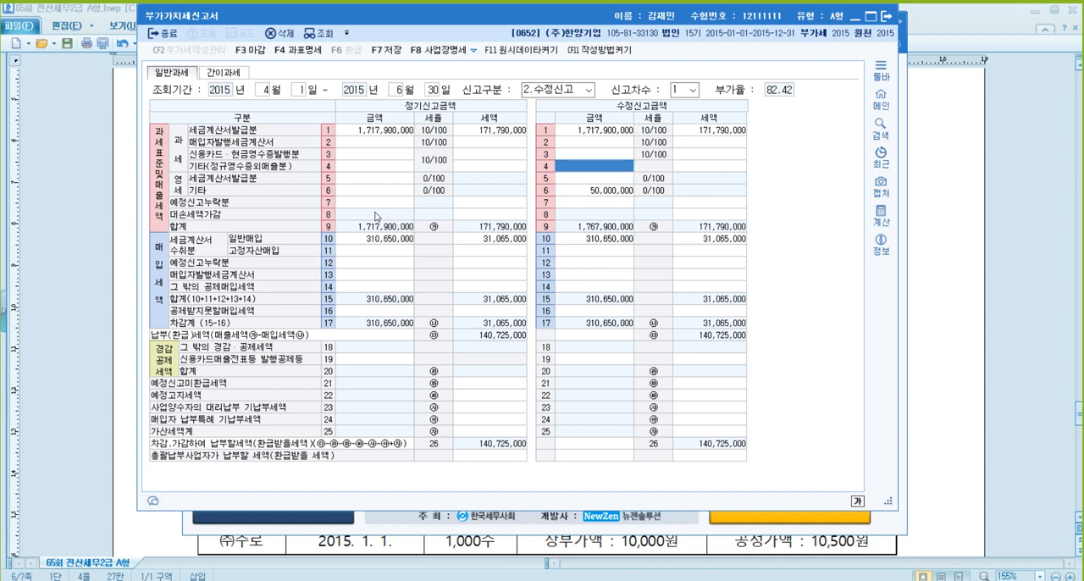
text(20000000)
key(Return)
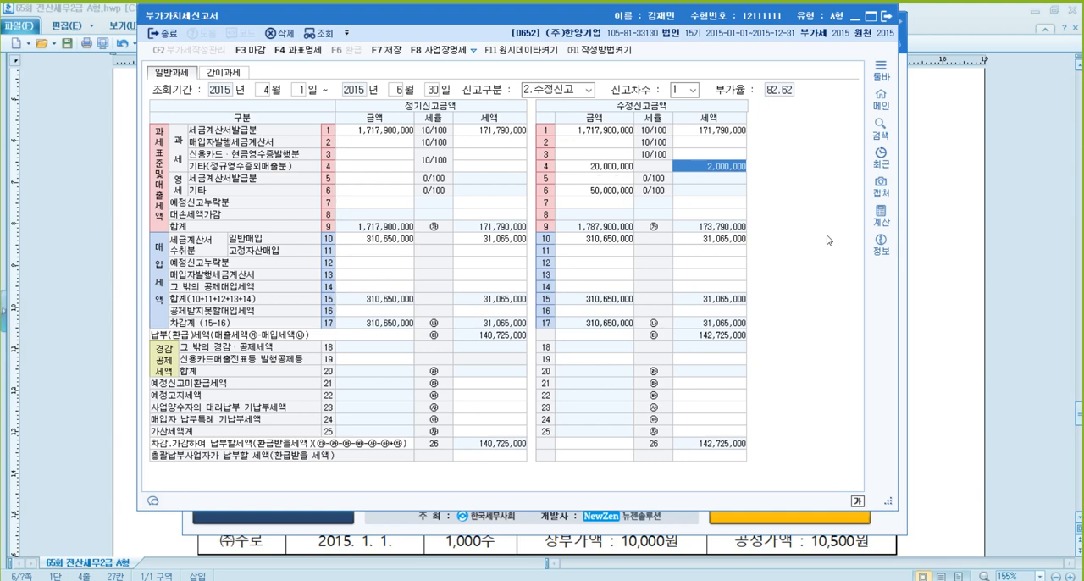
- Return to the exam document and underline the opening words naming the non-business buyer in the used truck sale item
click(898, 316)
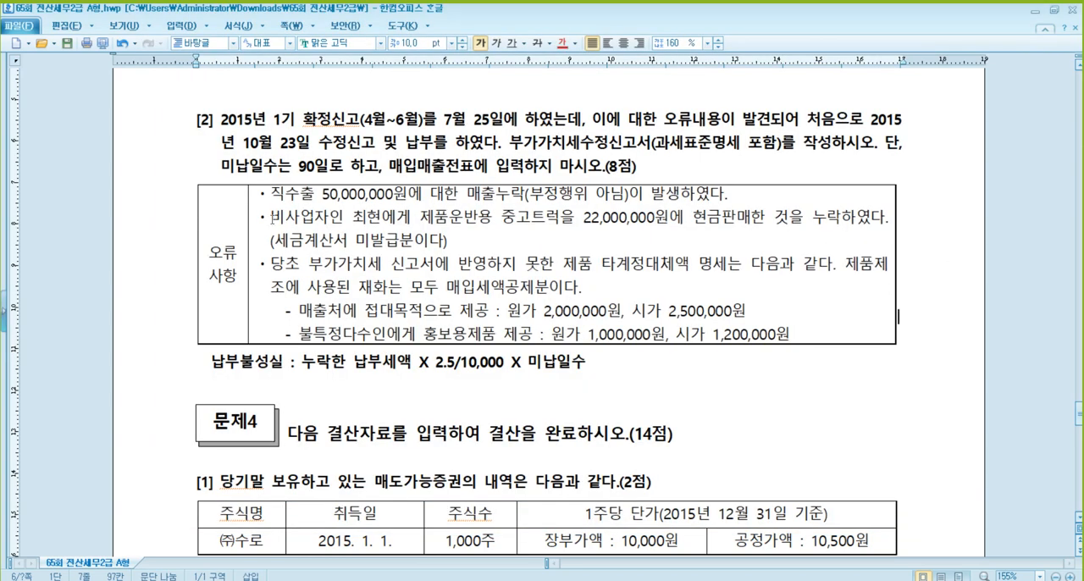
drag(271, 219, 380, 221)
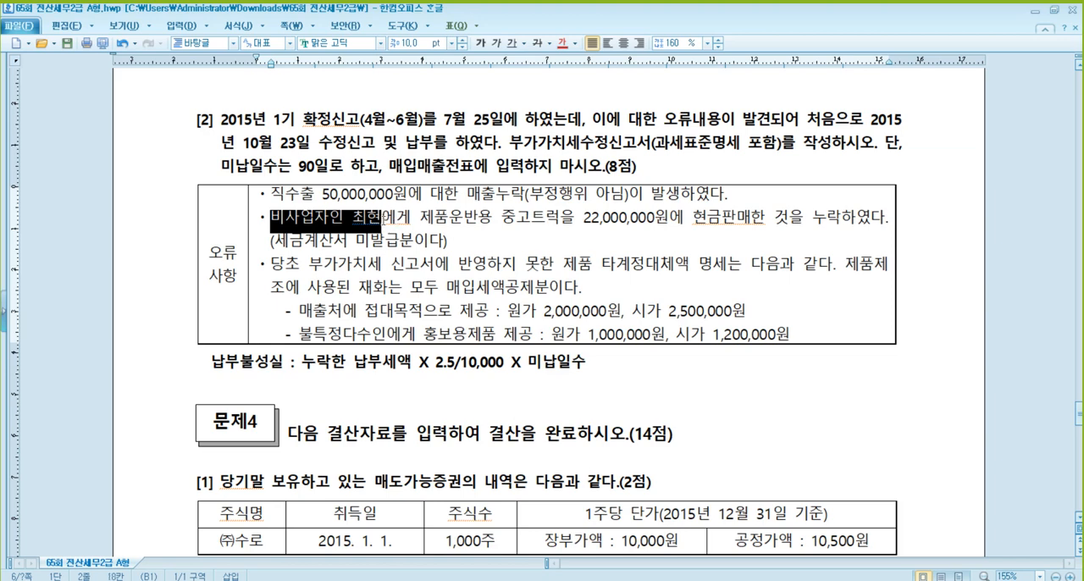
click(512, 46)
click(437, 242)
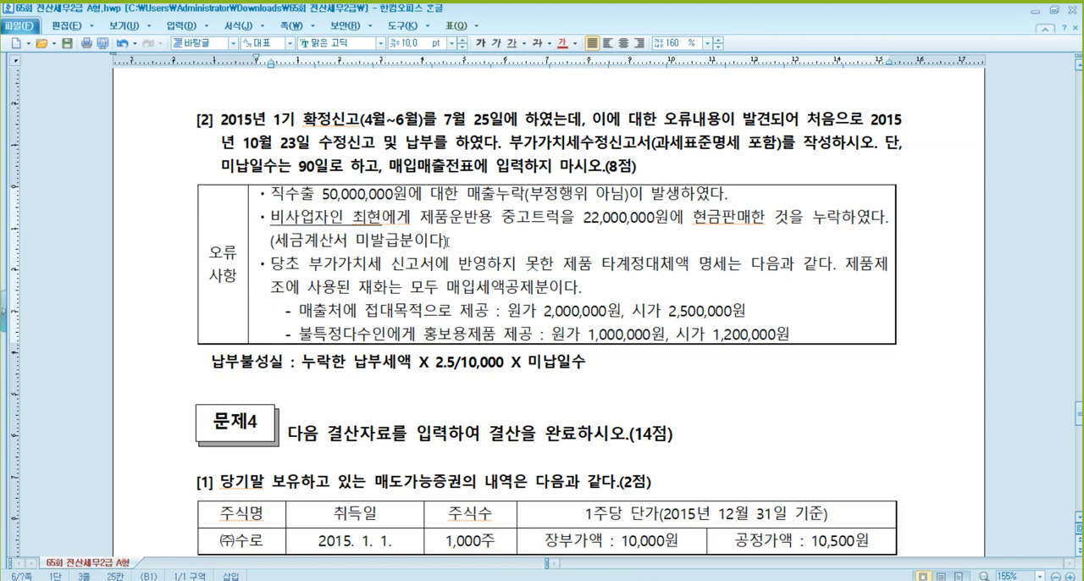
click(477, 243)
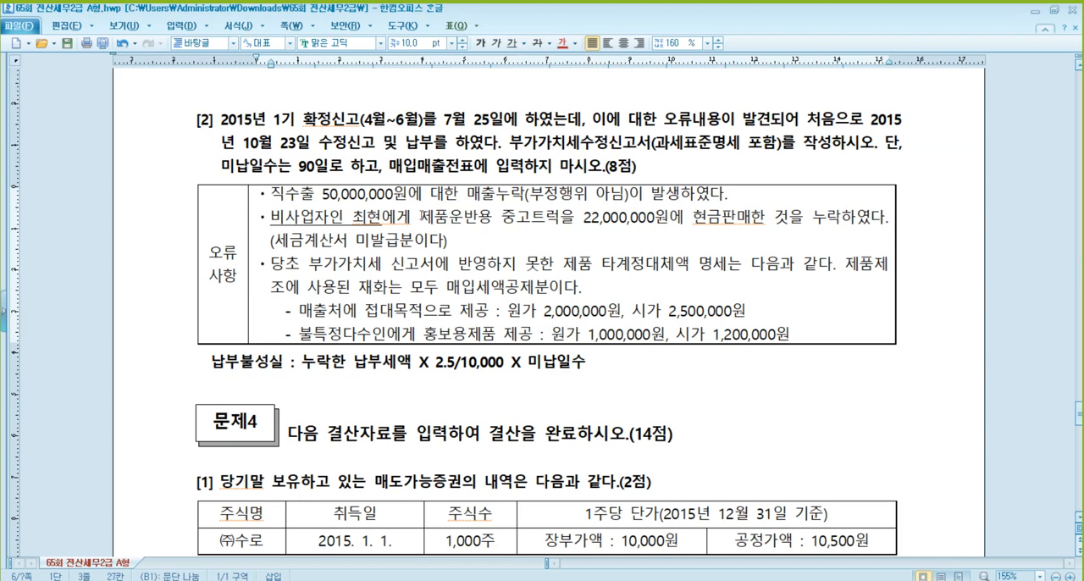
click(387, 222)
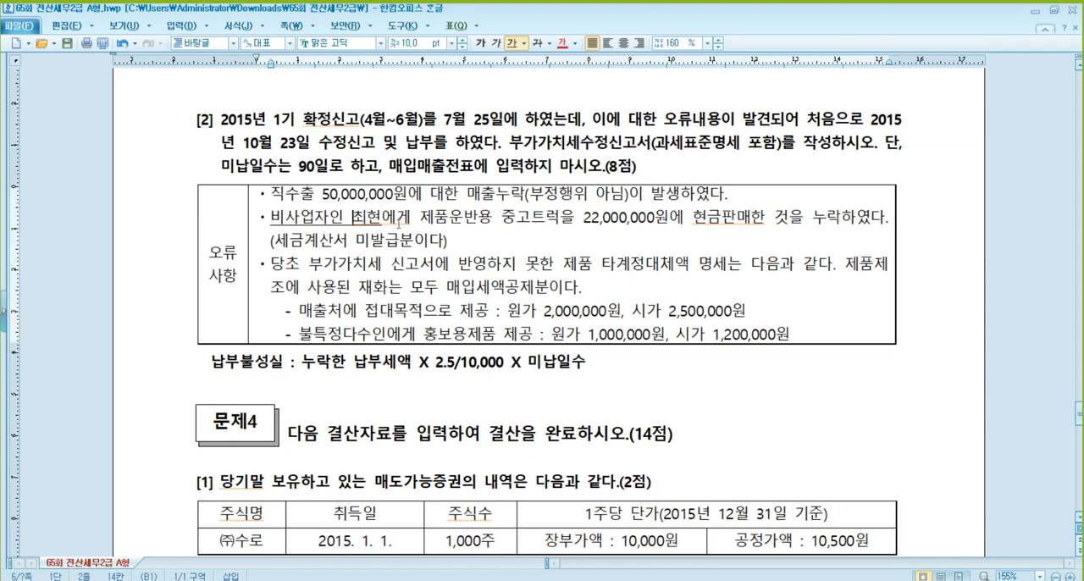
click(502, 220)
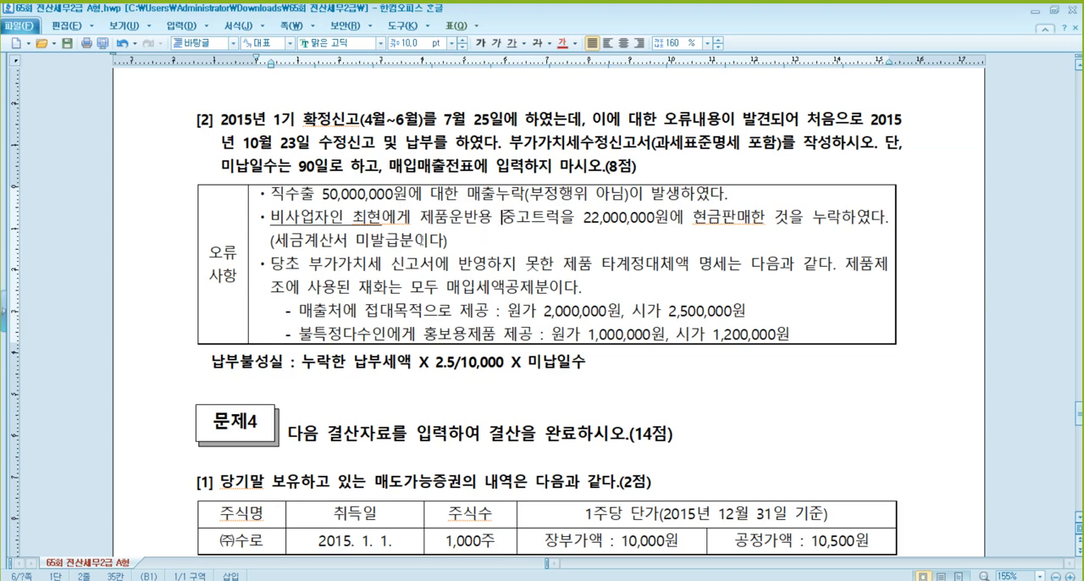
click(464, 240)
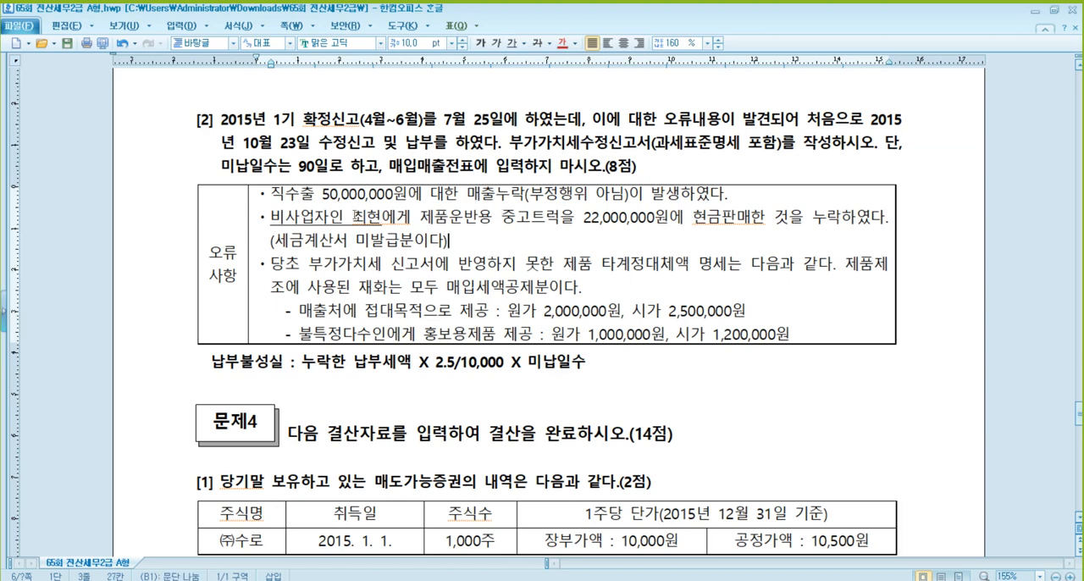
click(354, 216)
click(460, 237)
- Underline "시가 2,500,000원" in the 접대목적 제공 line of the exam document's error list
click(338, 311)
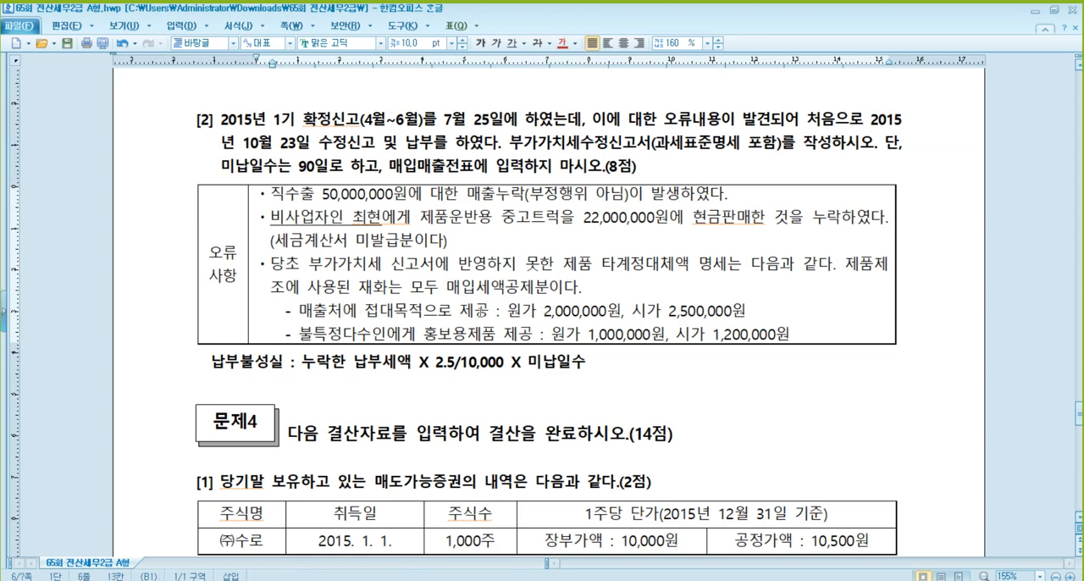
drag(631, 311, 748, 313)
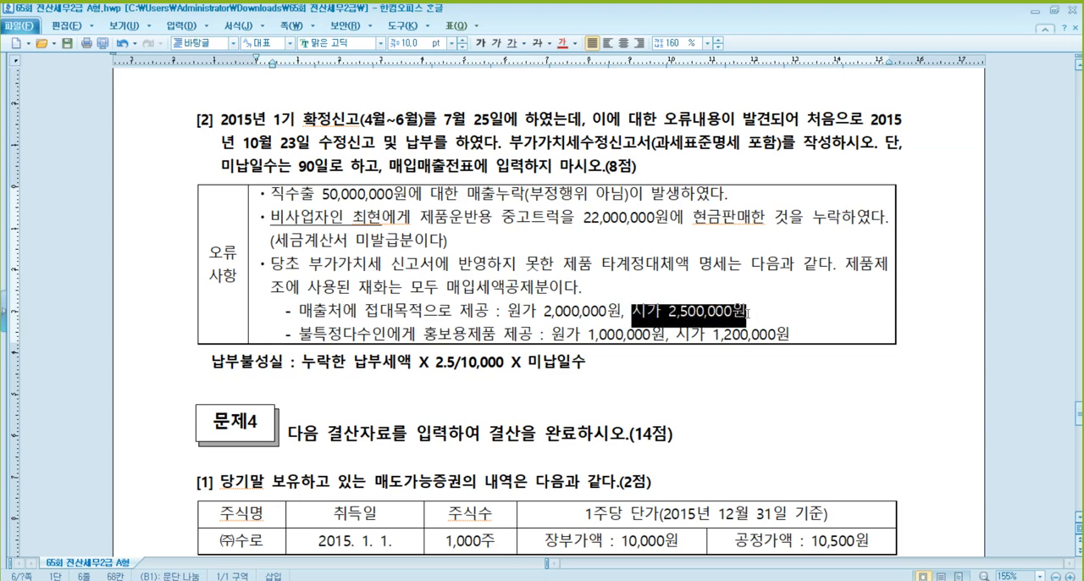
click(513, 42)
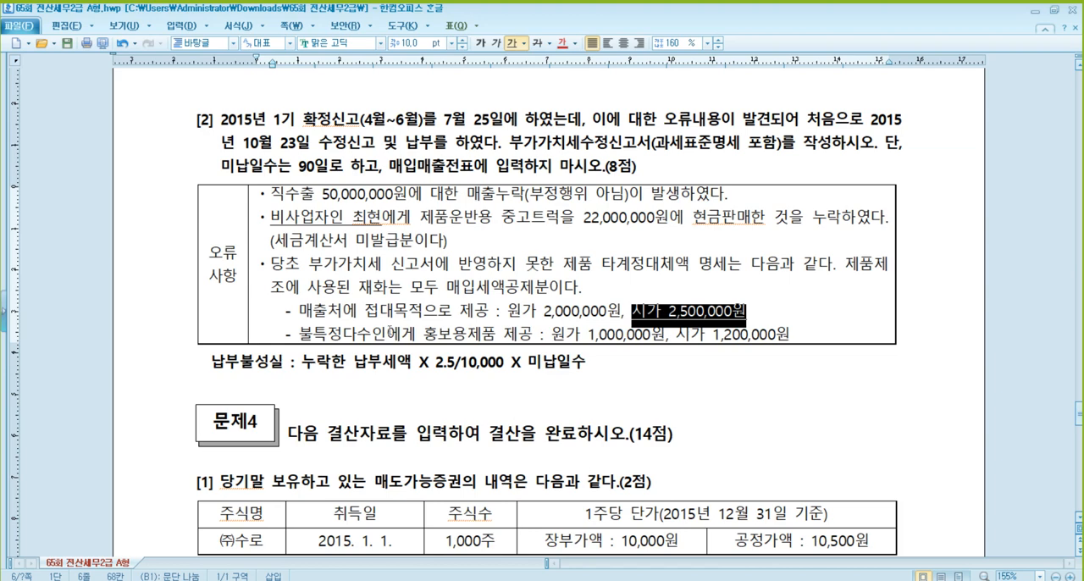
click(341, 337)
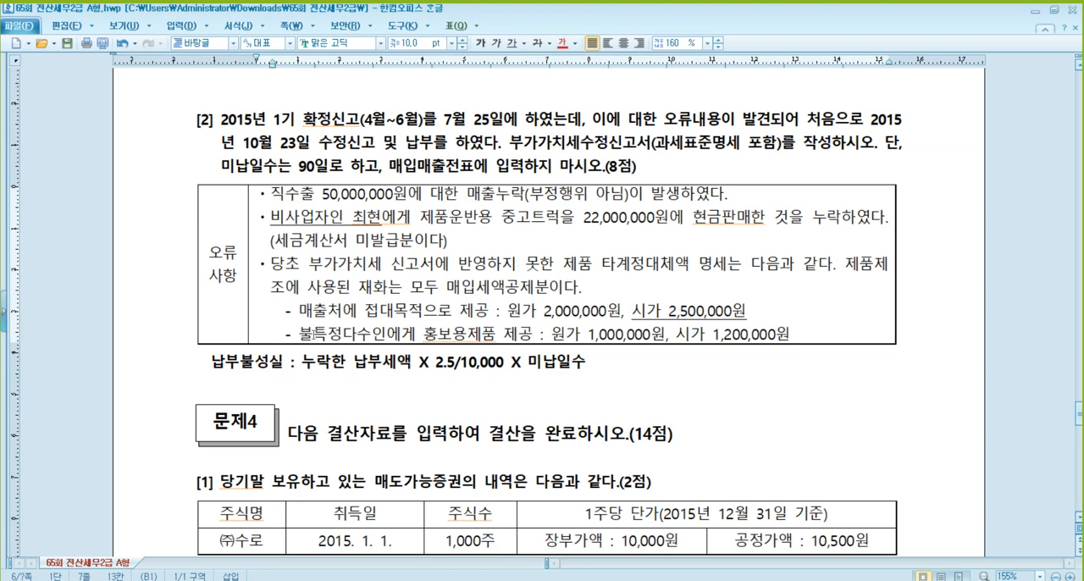
- Switch to the VAT return and set 기타(정규영수증외매출분) (line 4) in the amended amounts to 22,500,000
click(466, 335)
click(402, 335)
click(687, 312)
click(369, 579)
click(619, 166)
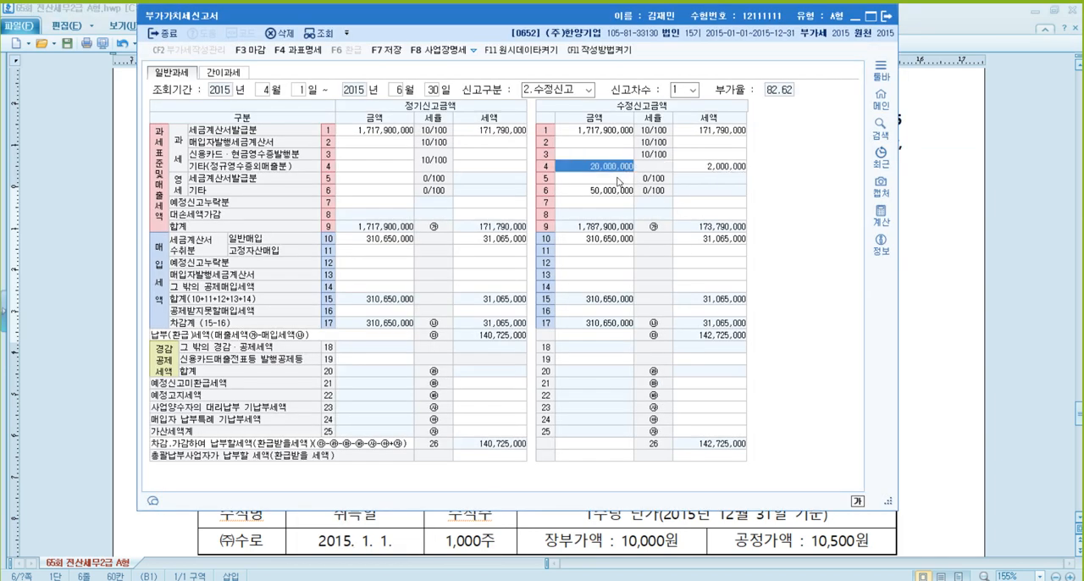
text(22500000)
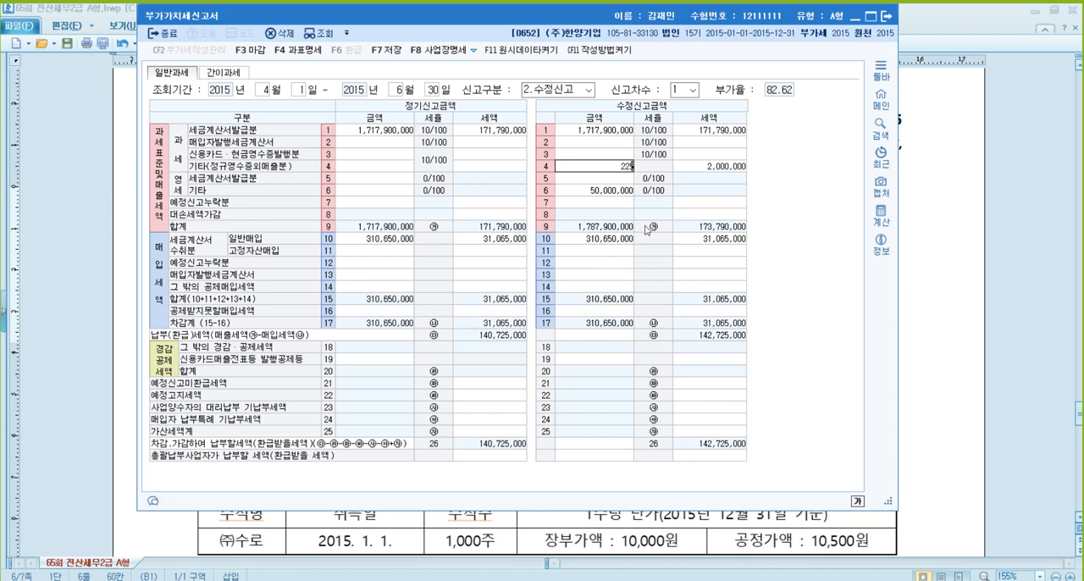
key(Return)
key(Left)
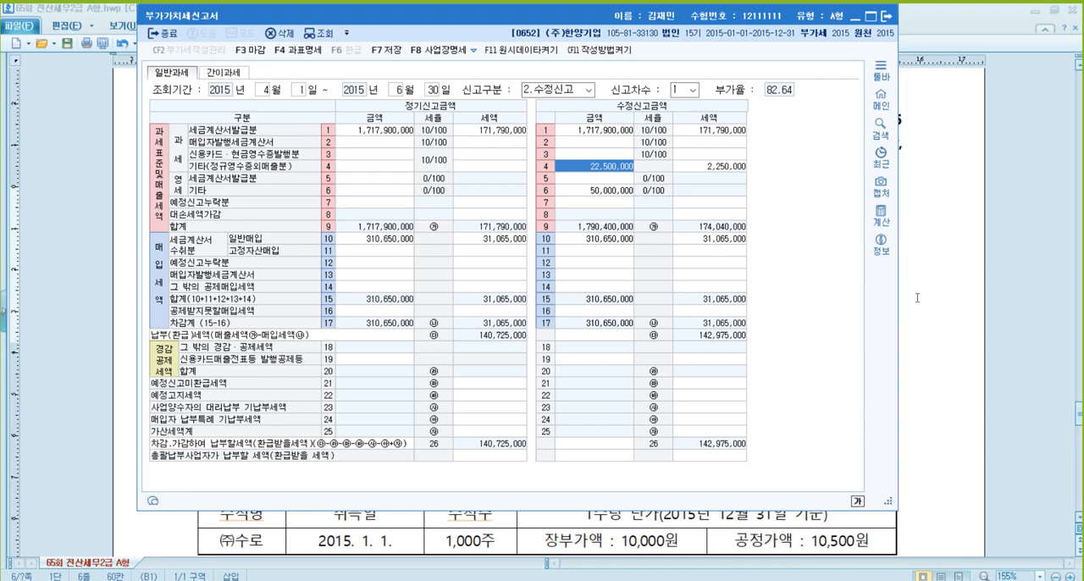
click(948, 315)
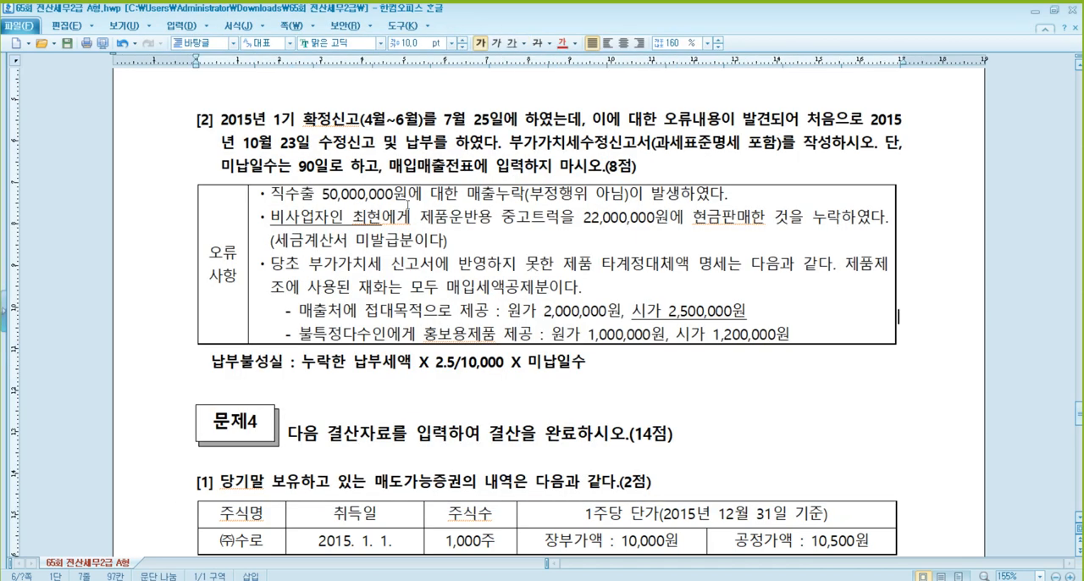
mouse_move(367, 580)
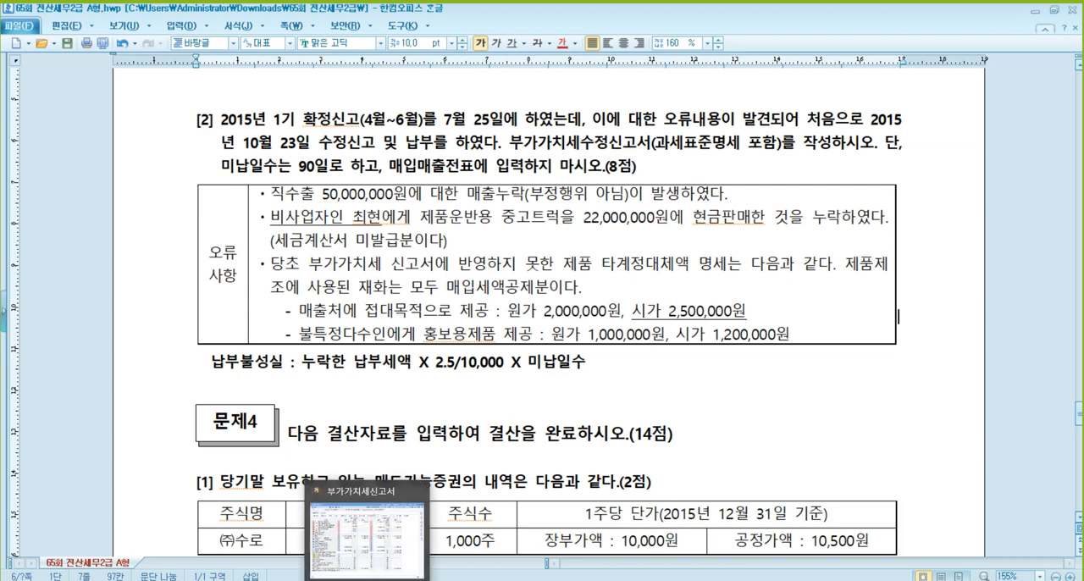
click(367, 530)
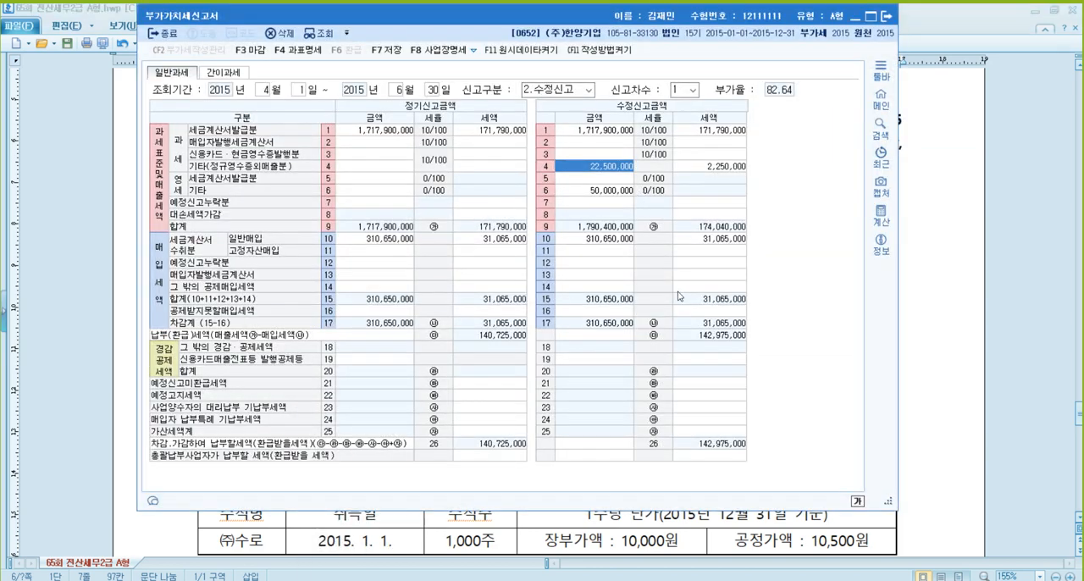
- Subtract the regular return's payable tax of 140,725,000 from the amended 142,975,000 with the built-in calculator
click(882, 215)
drag(514, 99, 859, 84)
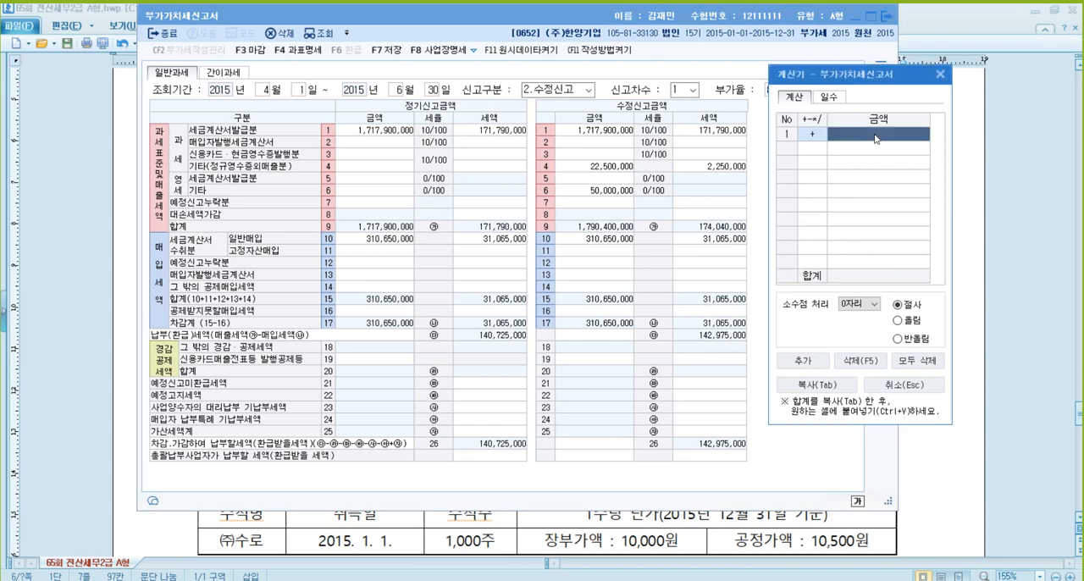
text(142,9)
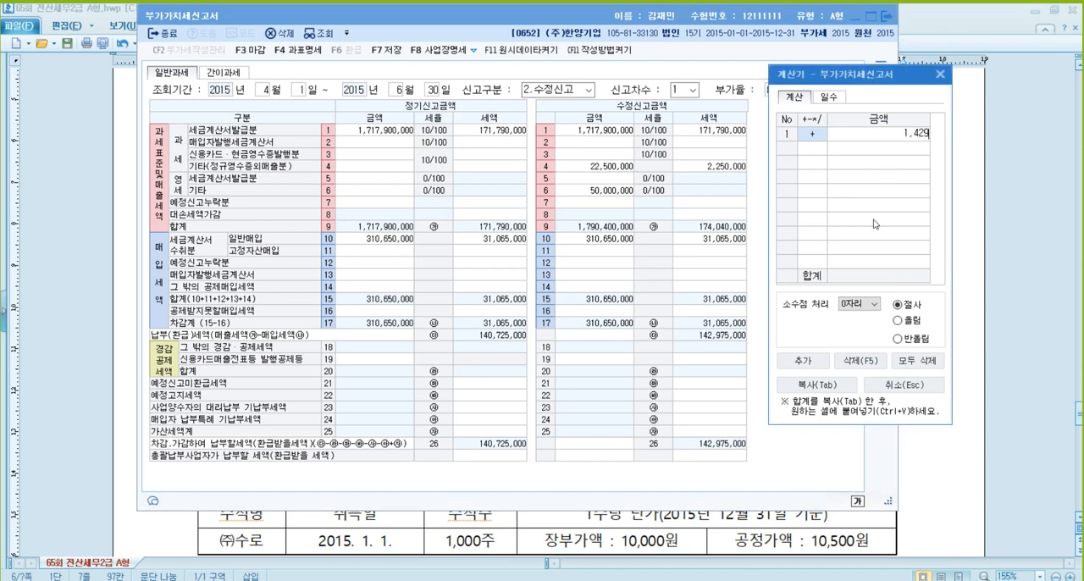
text(75,000)
key(Return)
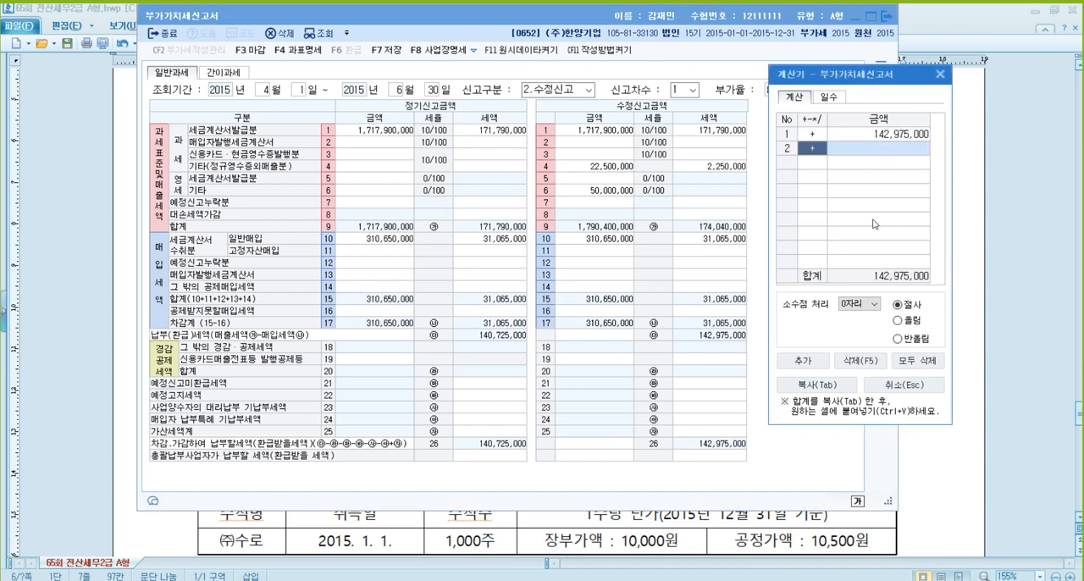
key(minus)
text(140725000)
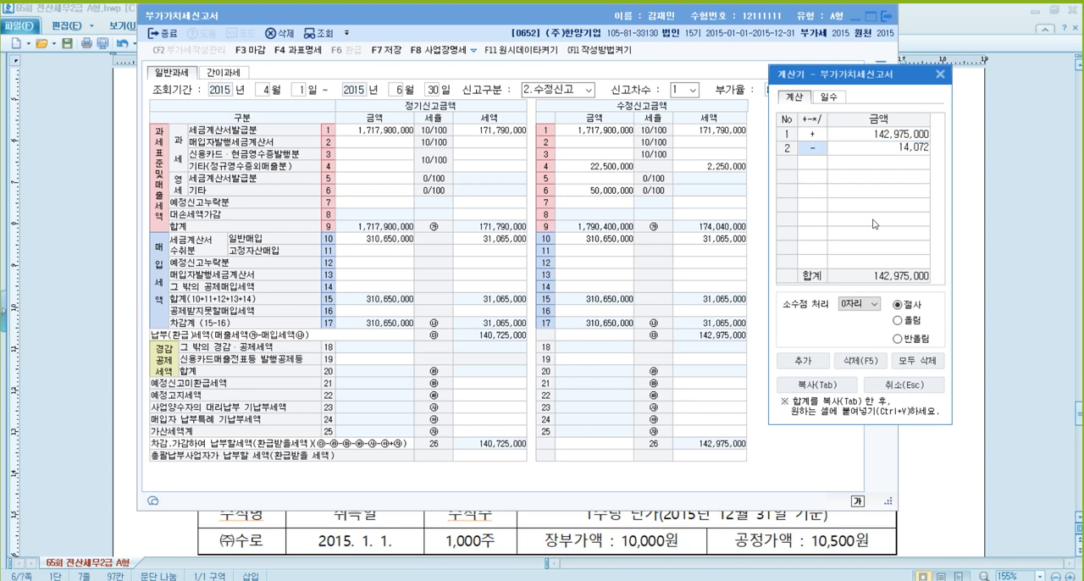
key(Return)
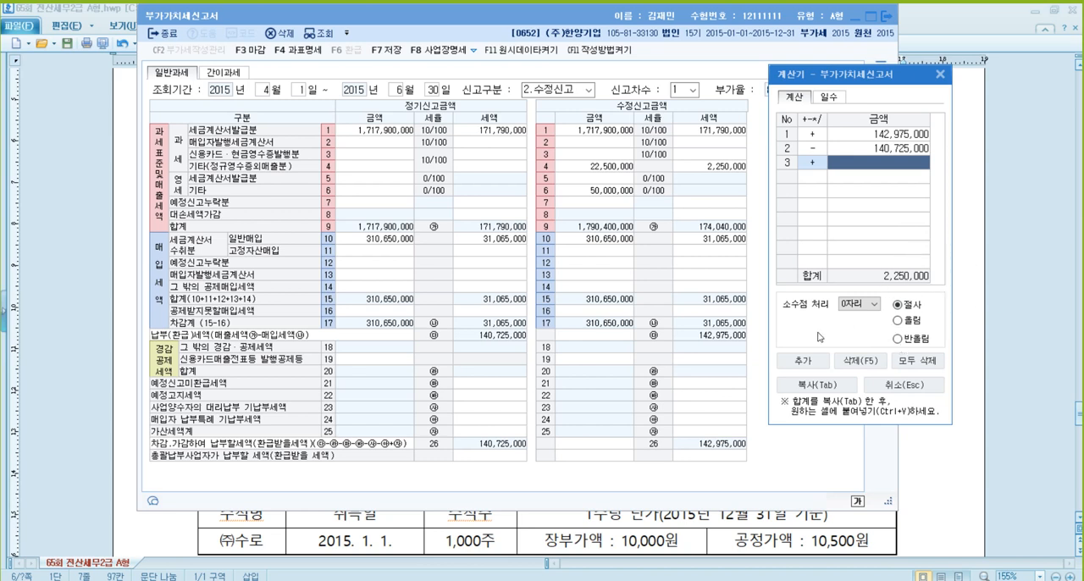
key(ctrl+F1)
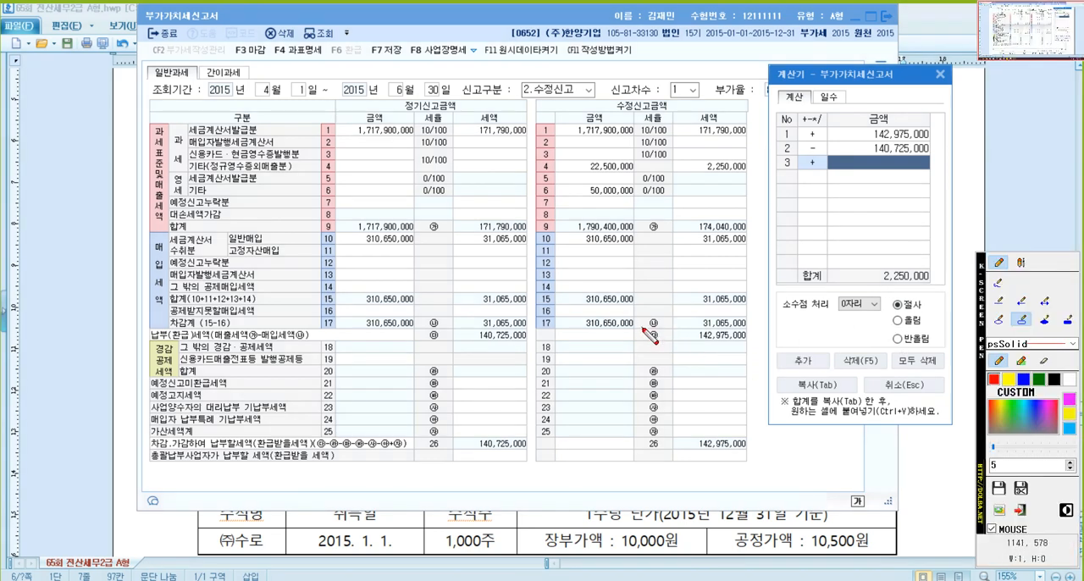
drag(644, 329, 750, 343)
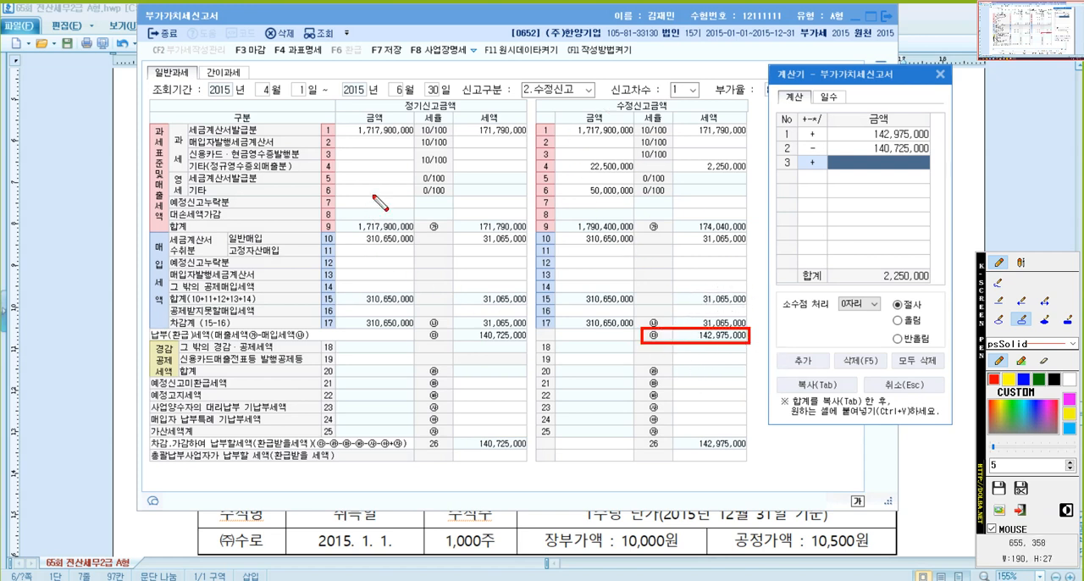
drag(446, 324, 528, 346)
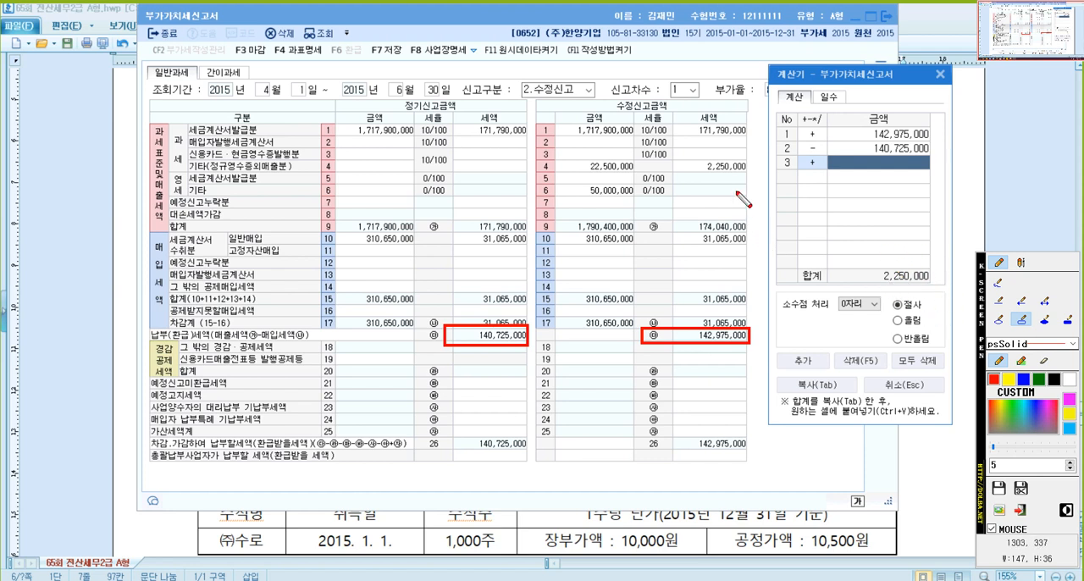
click(726, 171)
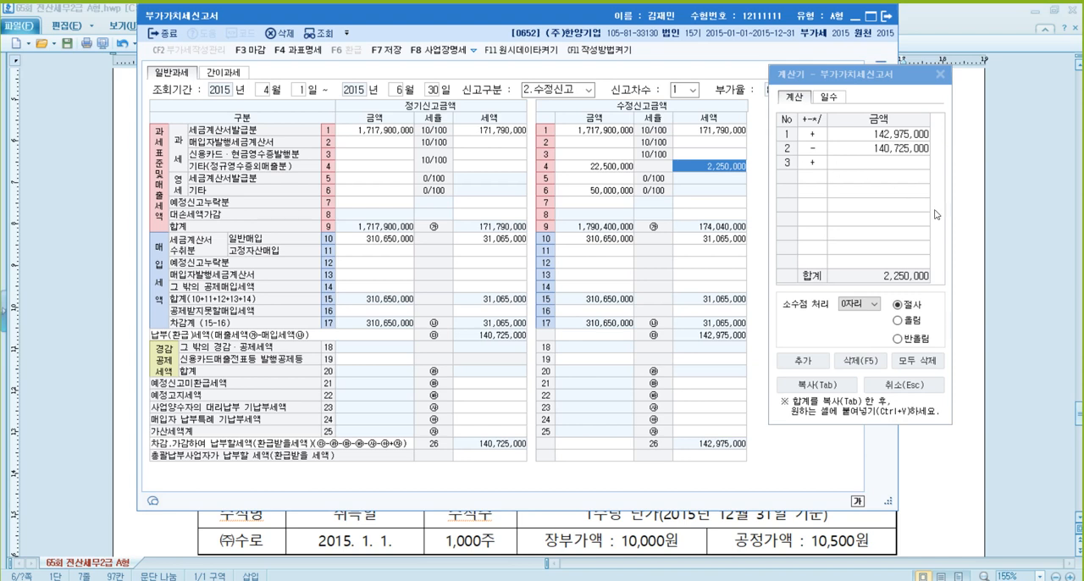
- Enter 2,250,000 as the 과소·초과환급(일반) amount (line 69) in the amended return's 가산세명세, and close the penalty detail window
click(941, 77)
click(722, 430)
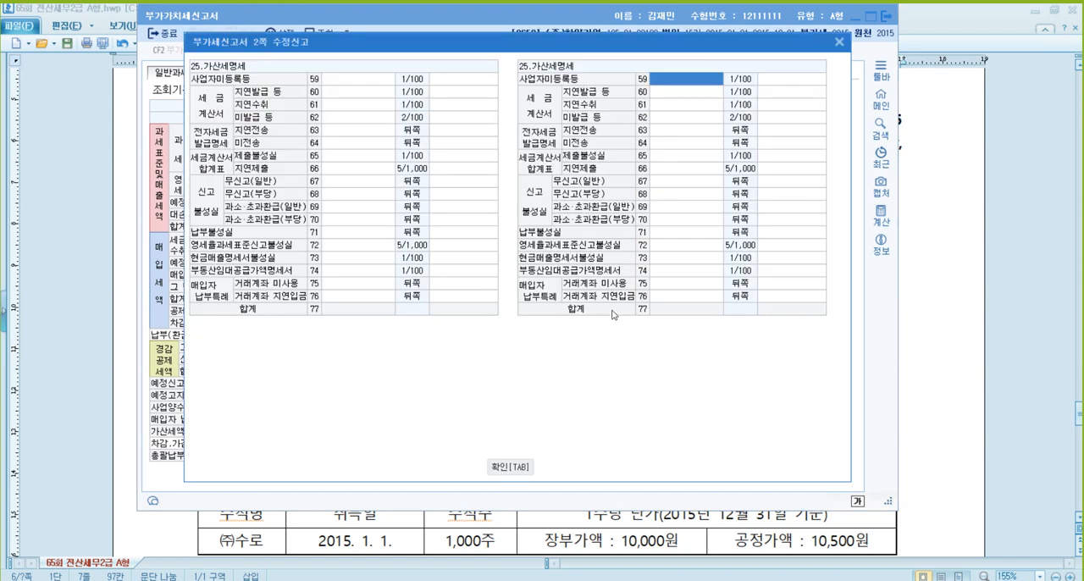
click(667, 208)
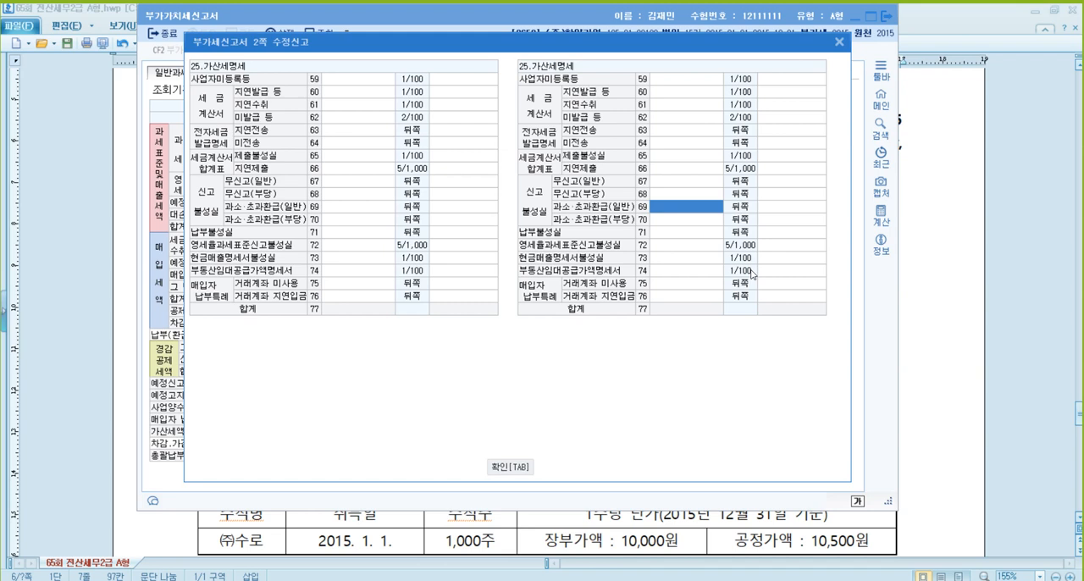
text(2250000)
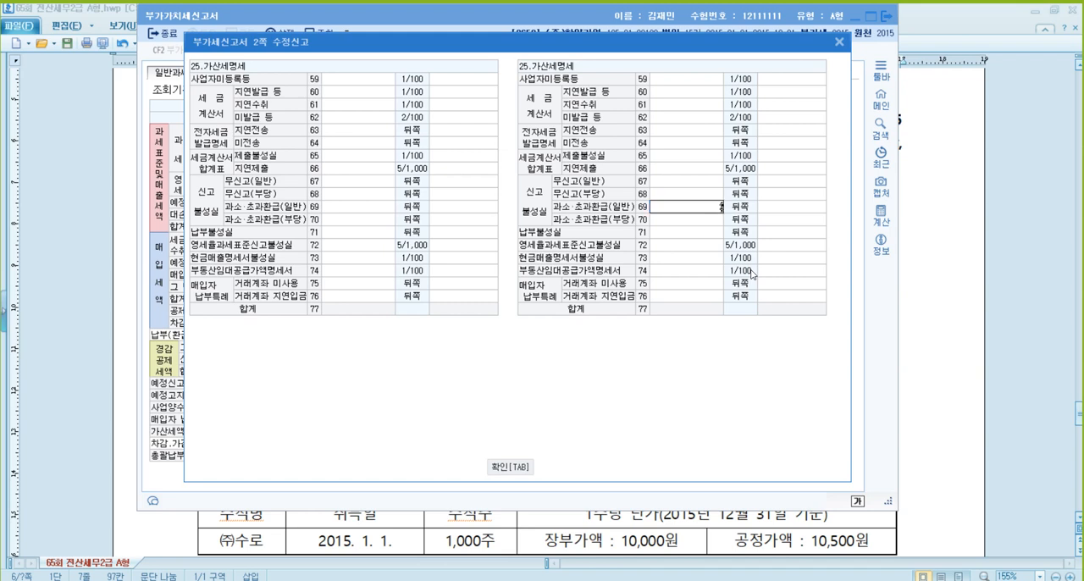
key(Return)
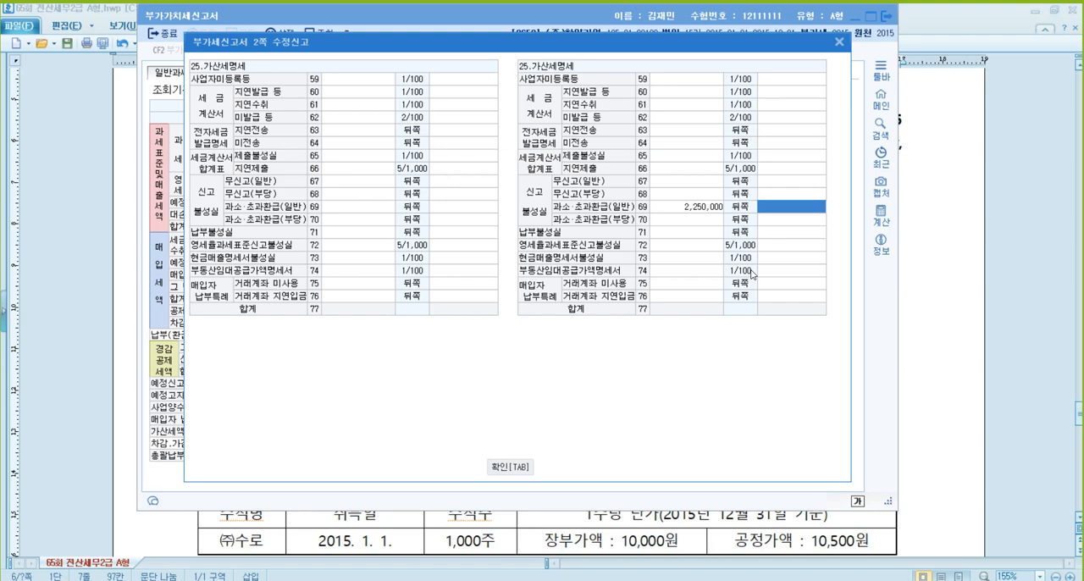
click(840, 44)
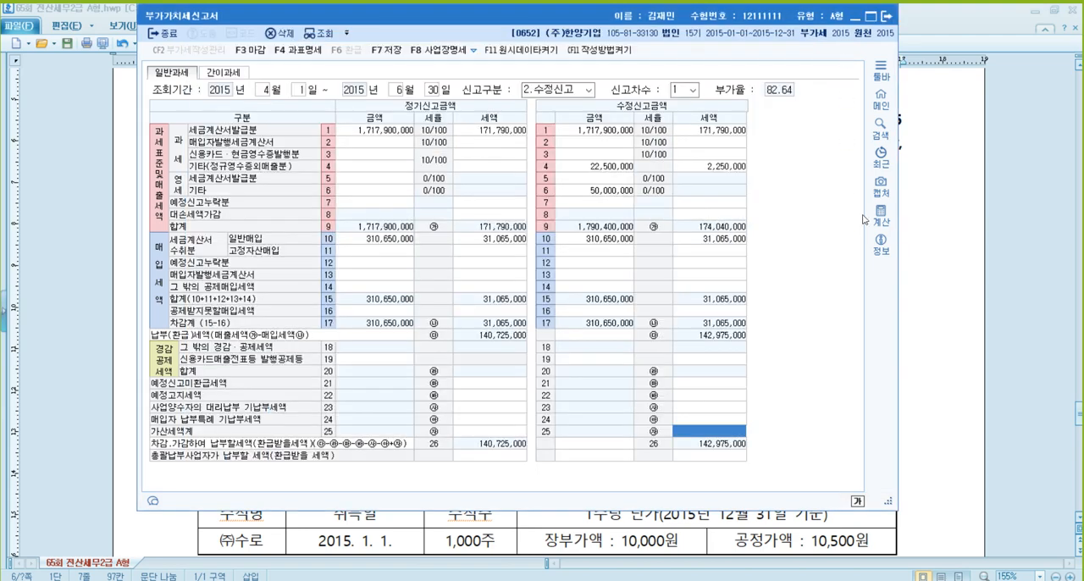
- Calculate the under-reporting penalty as 2,250,000 × 0.10 × 0.25 in the built-in calculator with two decimal places
click(881, 215)
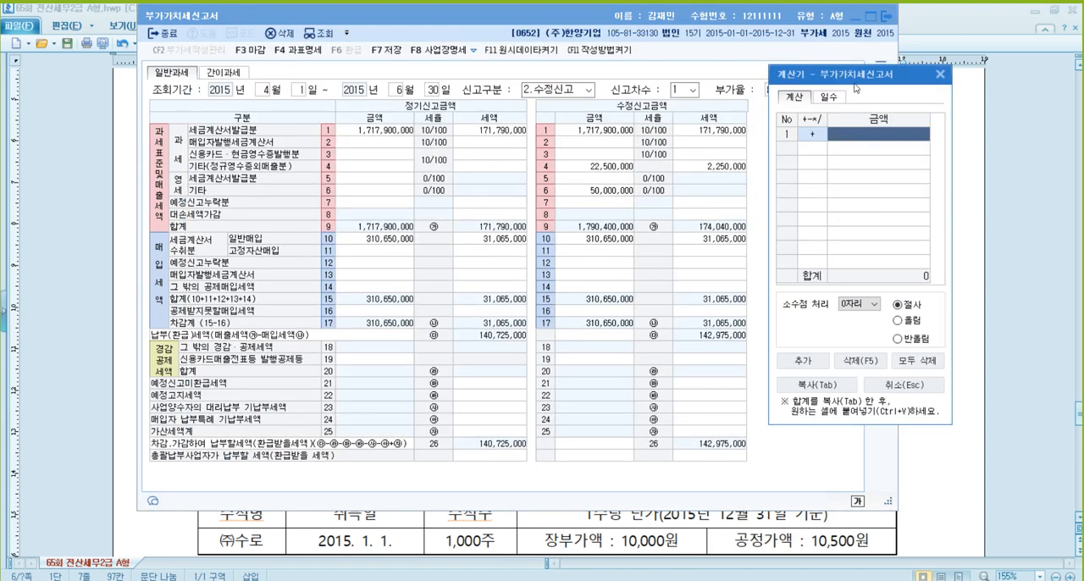
drag(855, 75, 752, 45)
click(749, 277)
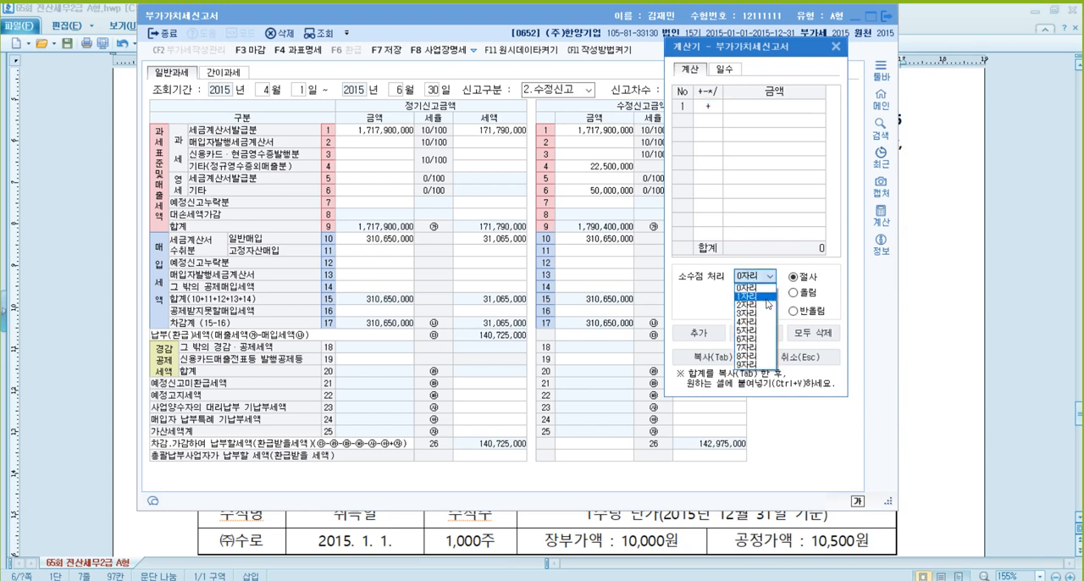
click(766, 311)
click(789, 107)
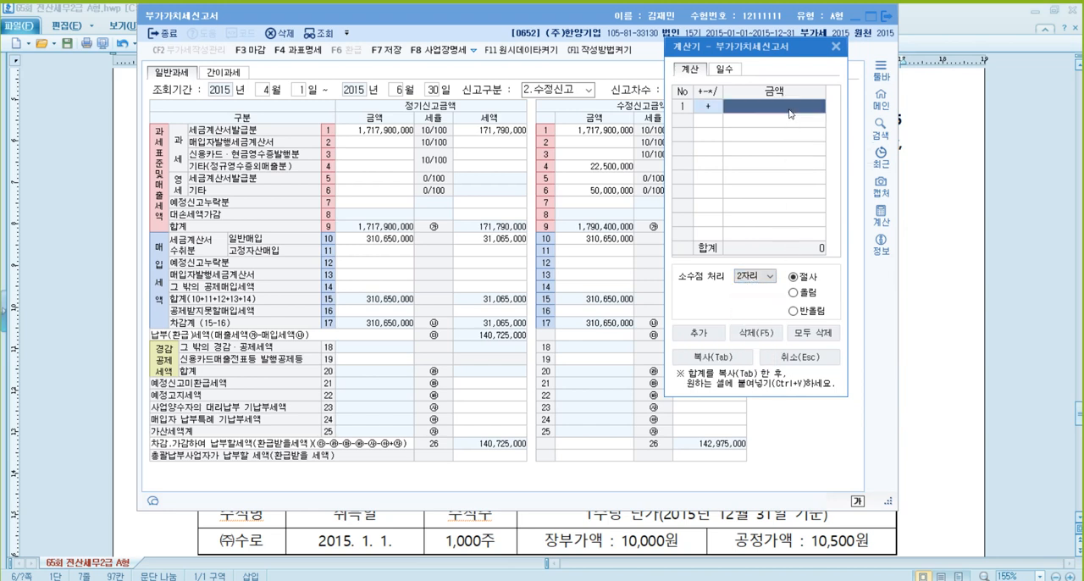
text(2250000)
key(Return)
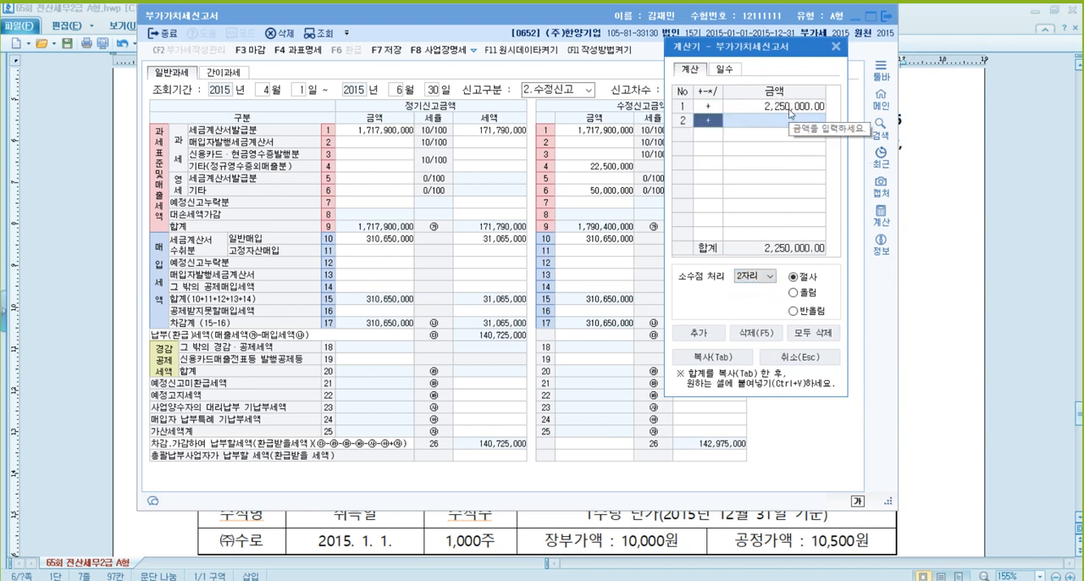
text(*0.1)
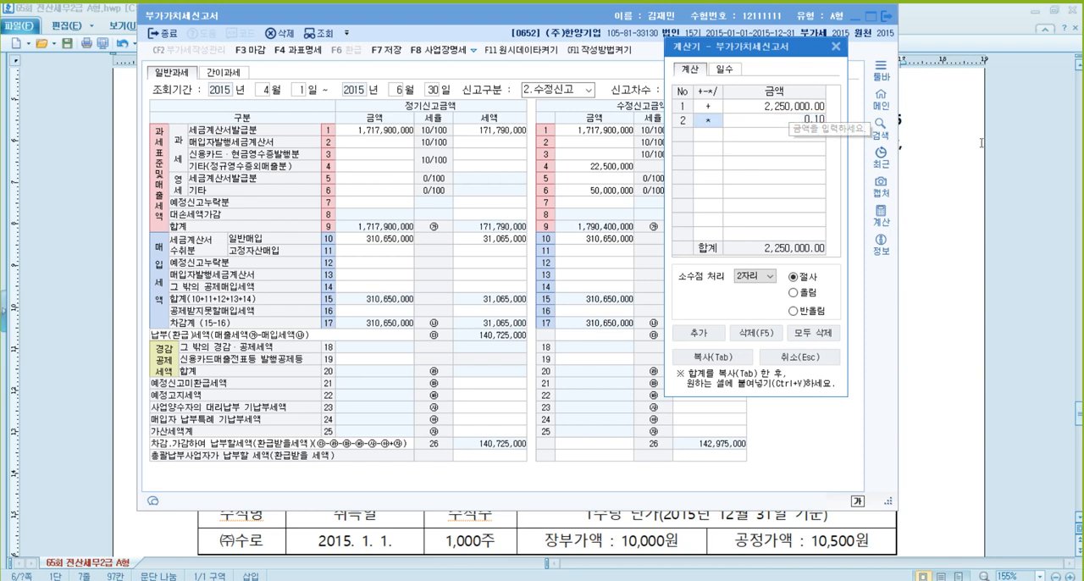
key(Return)
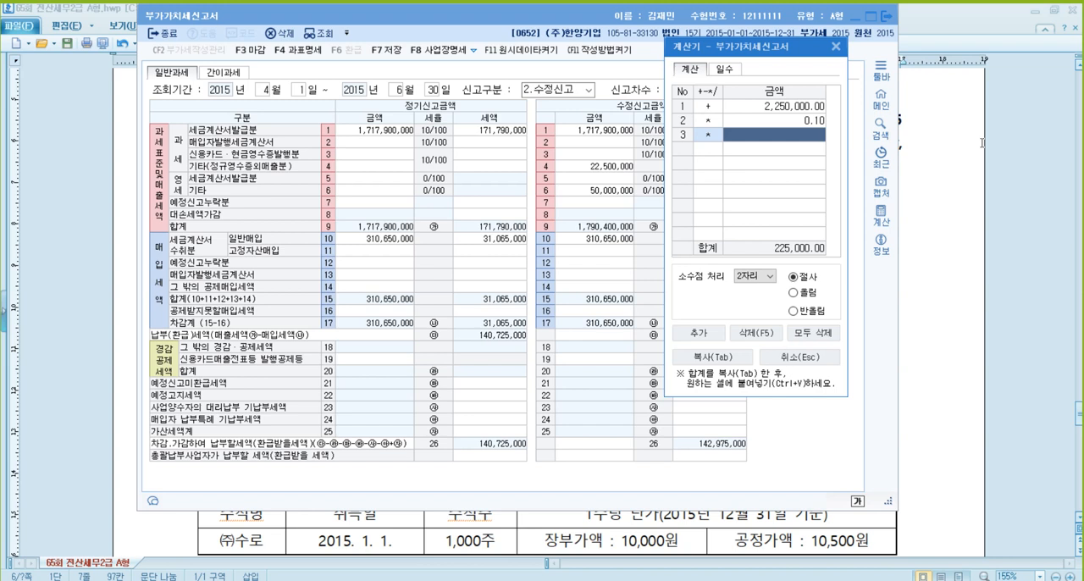
text(0.25)
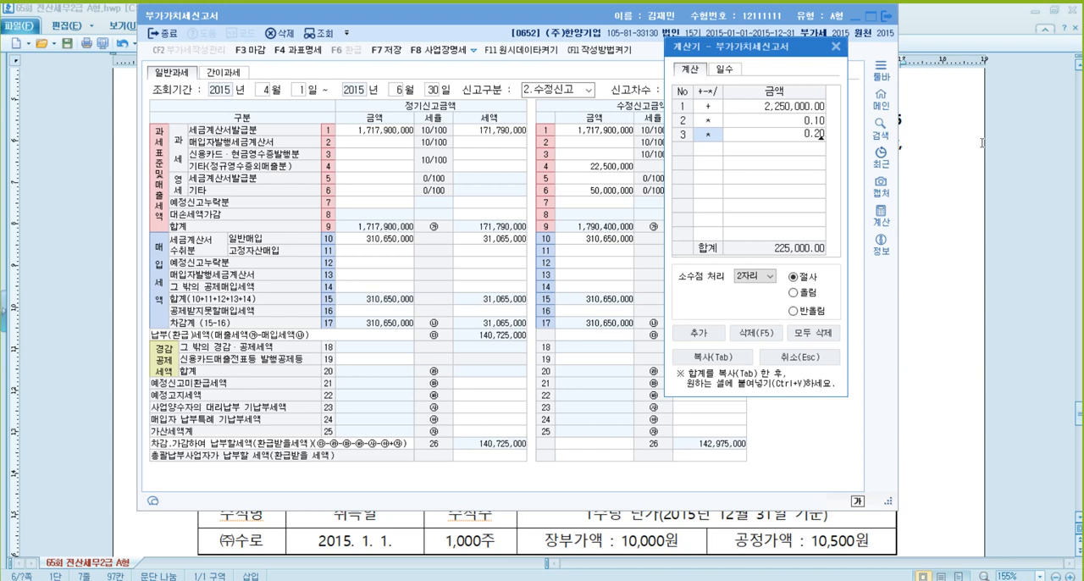
key(Return)
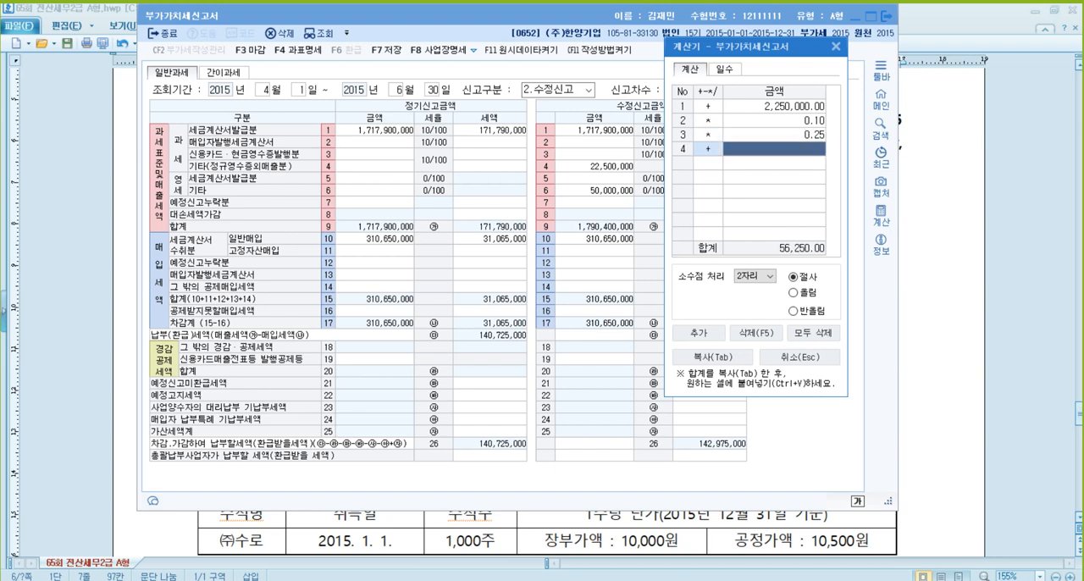
- Close the calculator and enter 56,250 as the 과소·초과환급(일반) tax (line 69) in the amended return's 가산세명세
click(836, 49)
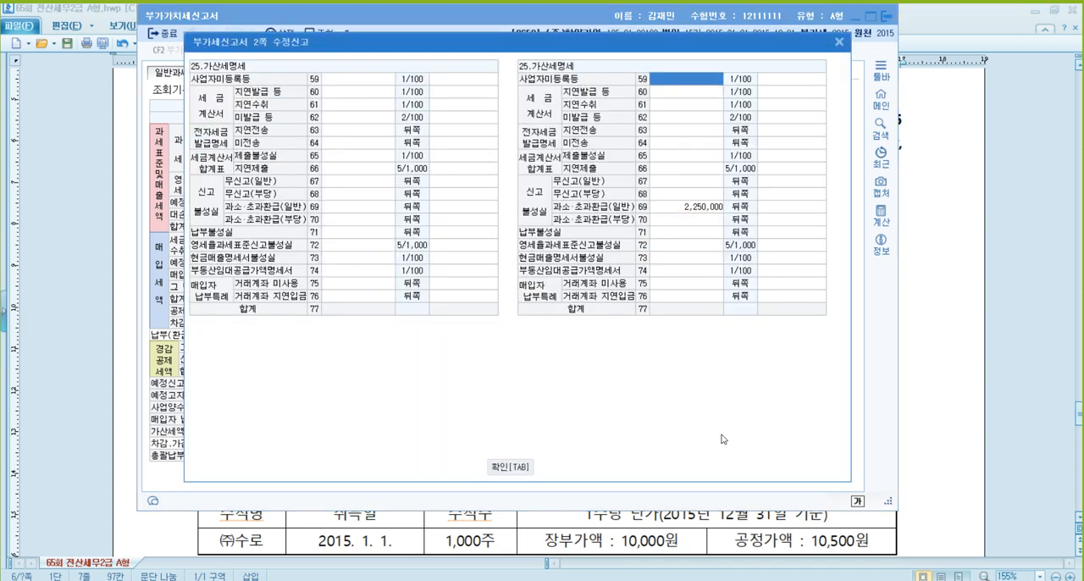
click(721, 432)
click(788, 208)
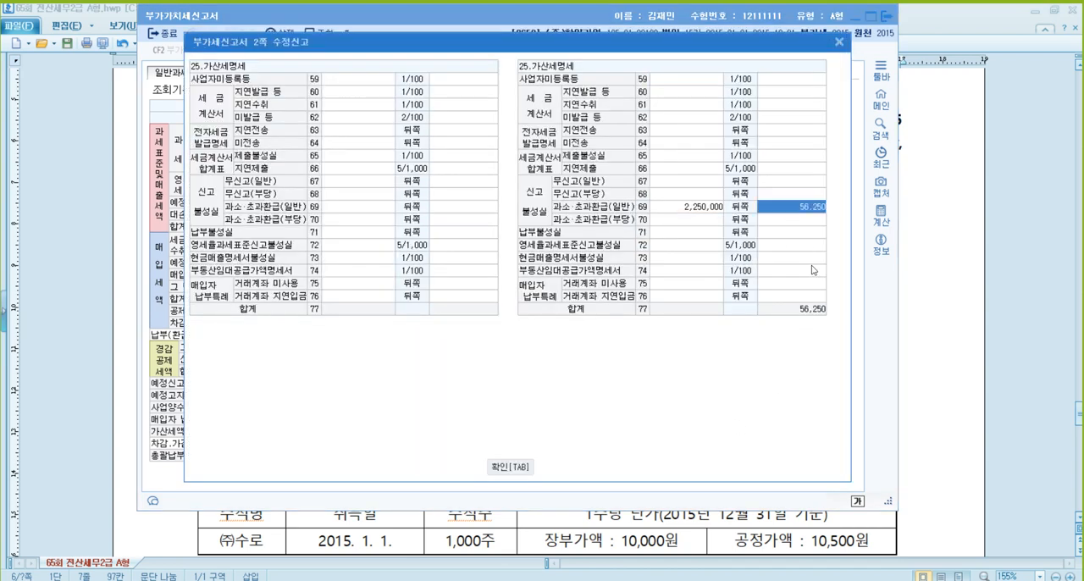
key(Return)
key(Return)
key(Return)
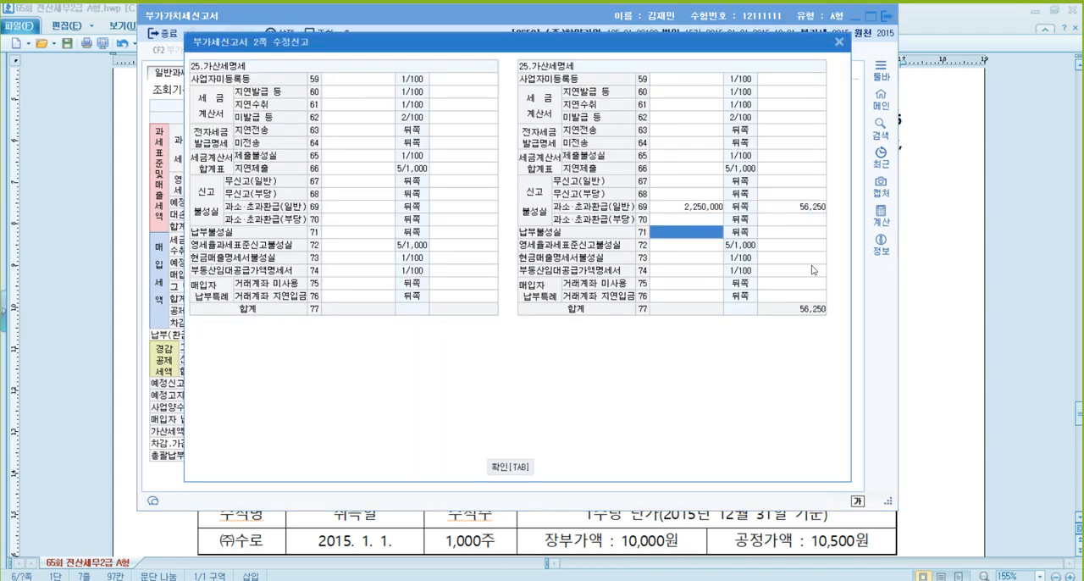
- Enter 2,250,000 as the 납부불성실 amount (line 71) in the amended penalty details, and confirm the penalty detail window
text(2250000)
key(Return)
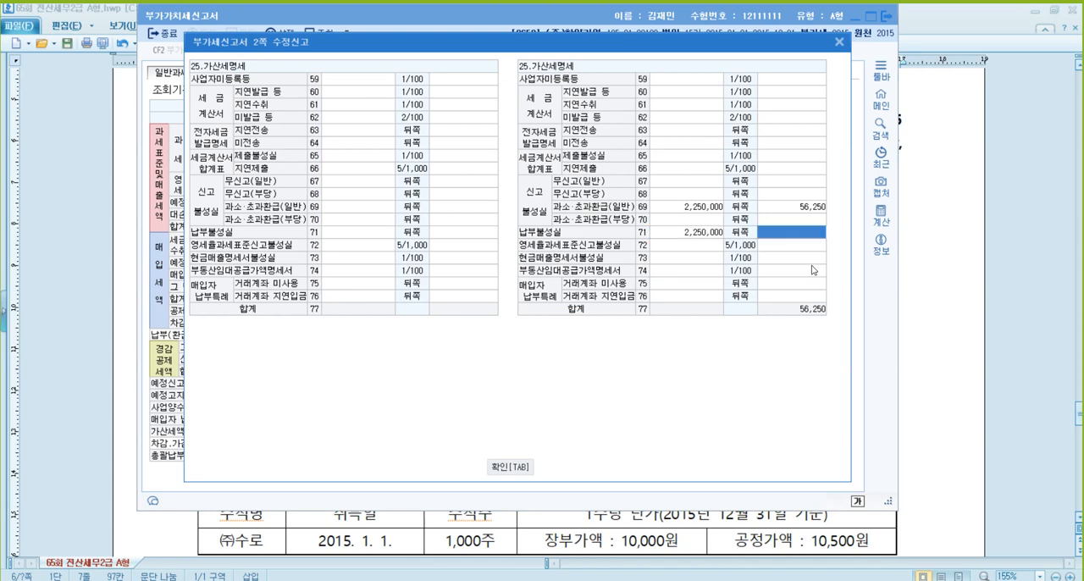
click(495, 466)
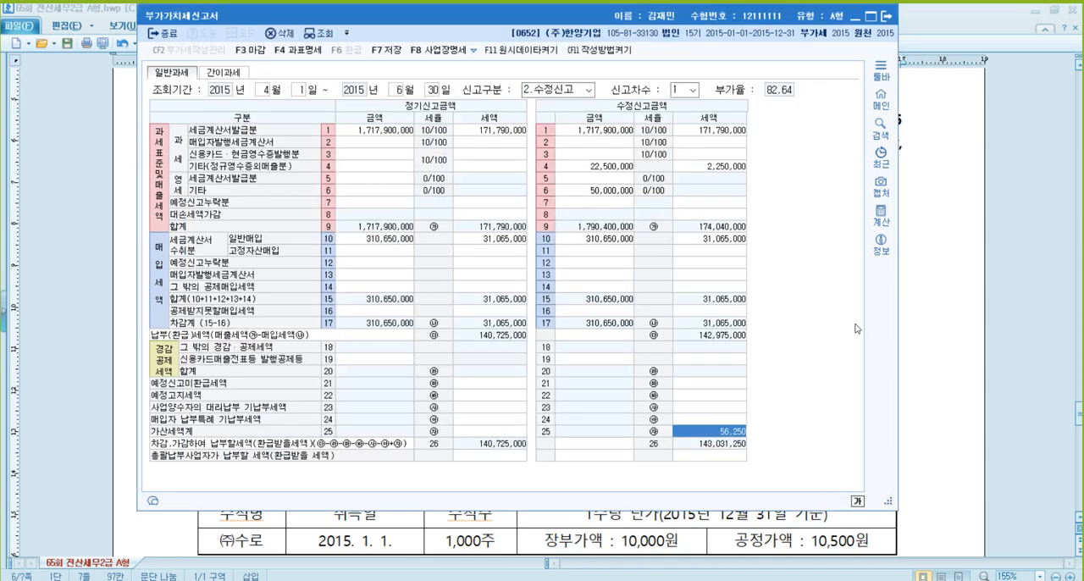
- Calculate the late-payment penalty as 2,250,000 × 2.5 ÷ 10,000 × 90 in the built-in calculator
click(884, 220)
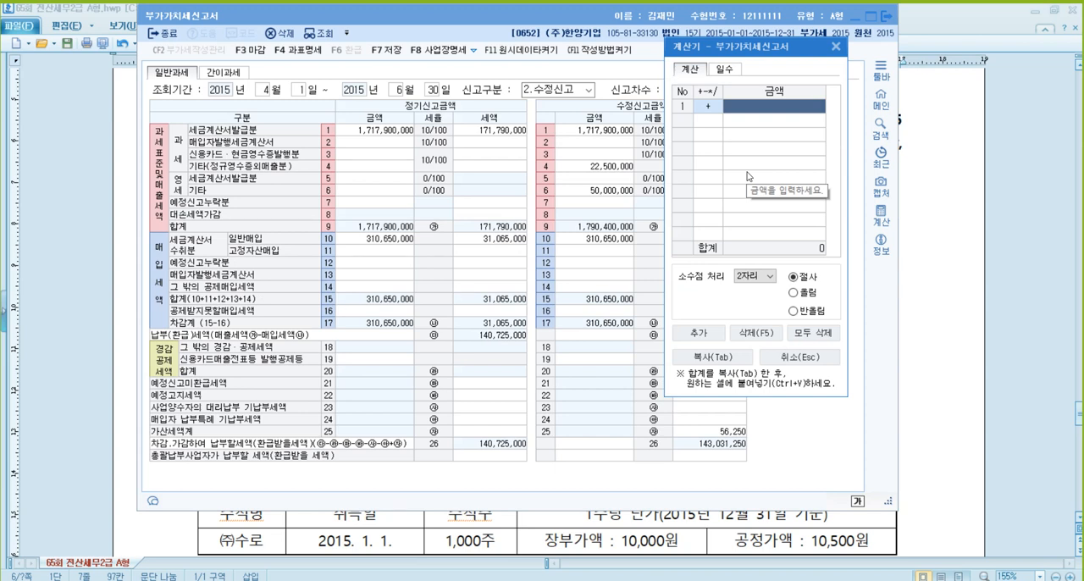
text(2250000)
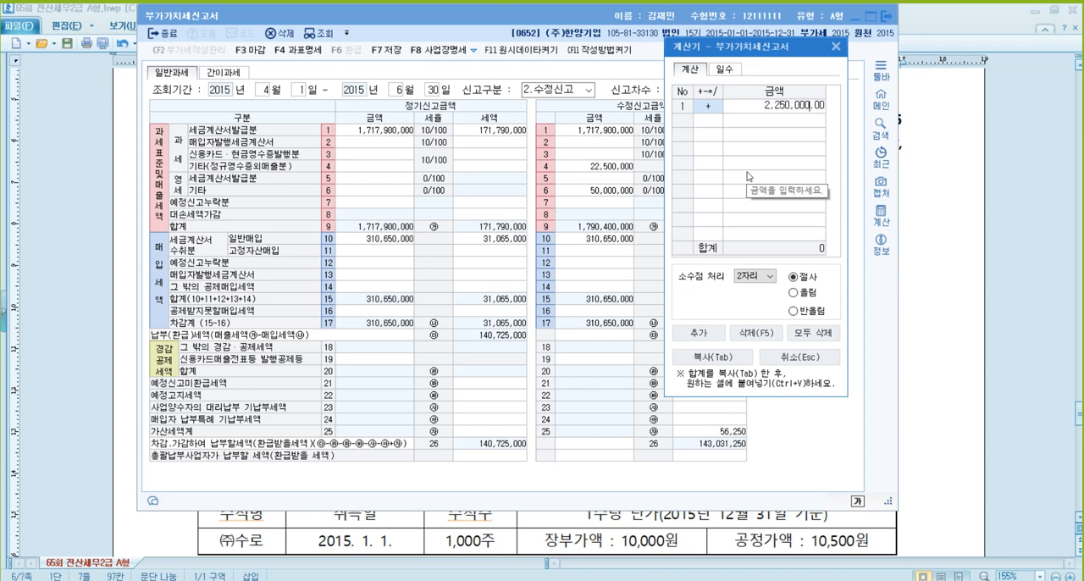
key(Return)
text(*2.5)
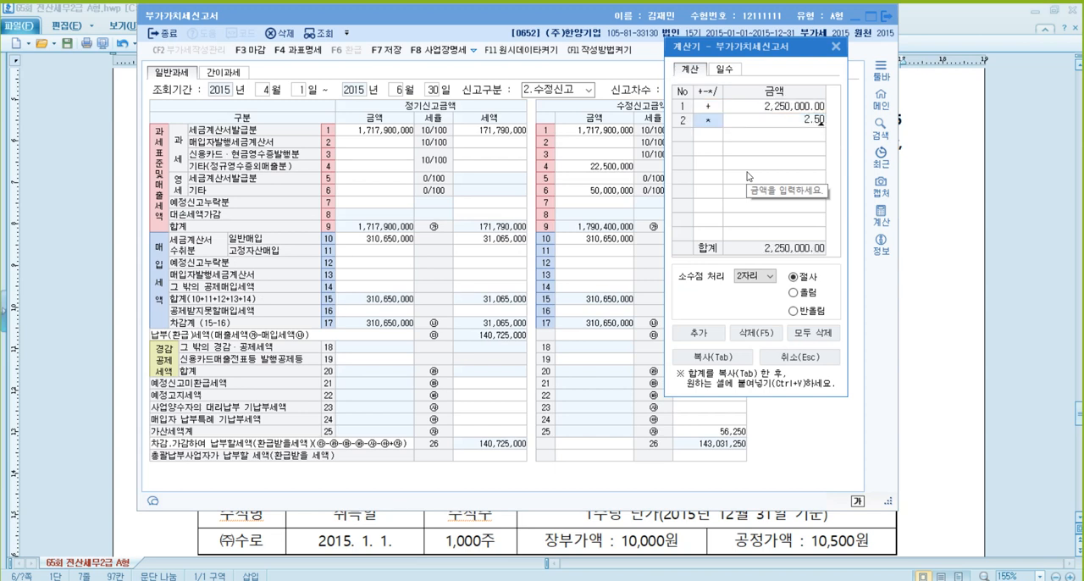
key(Return)
text(/10000)
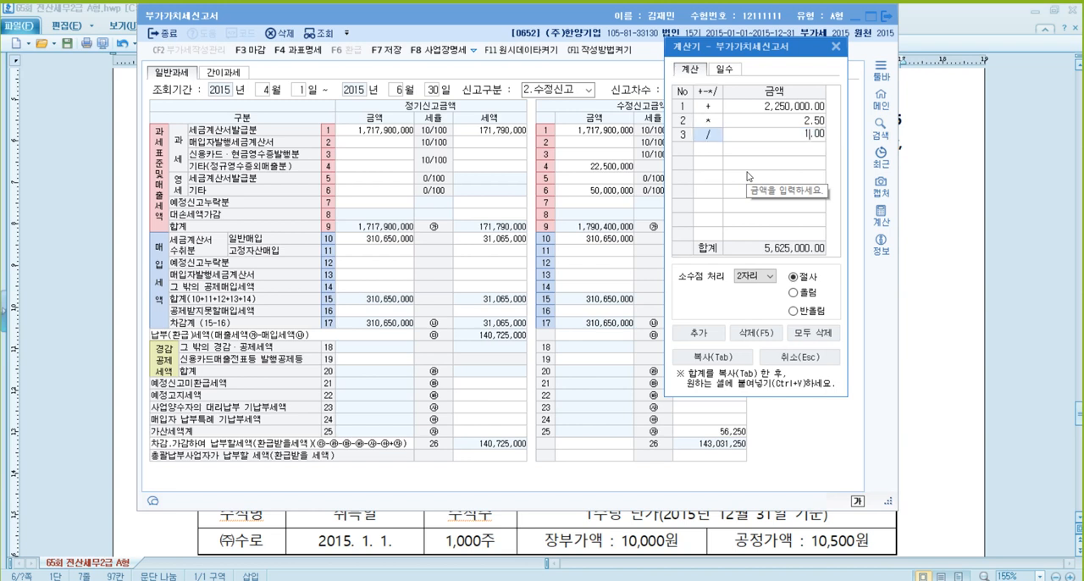
key(Return)
text(*)
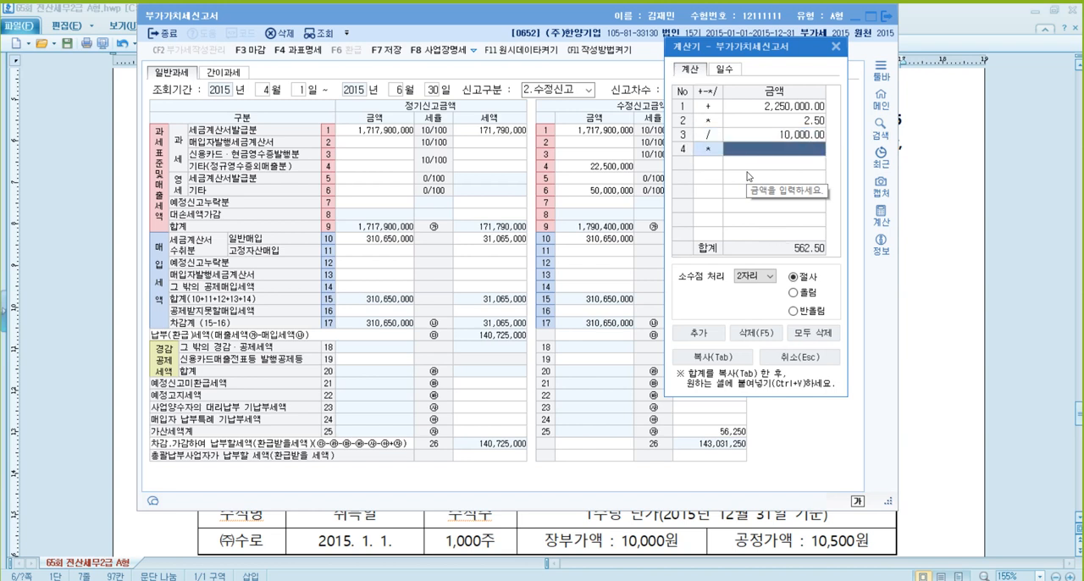
text(90)
key(Return)
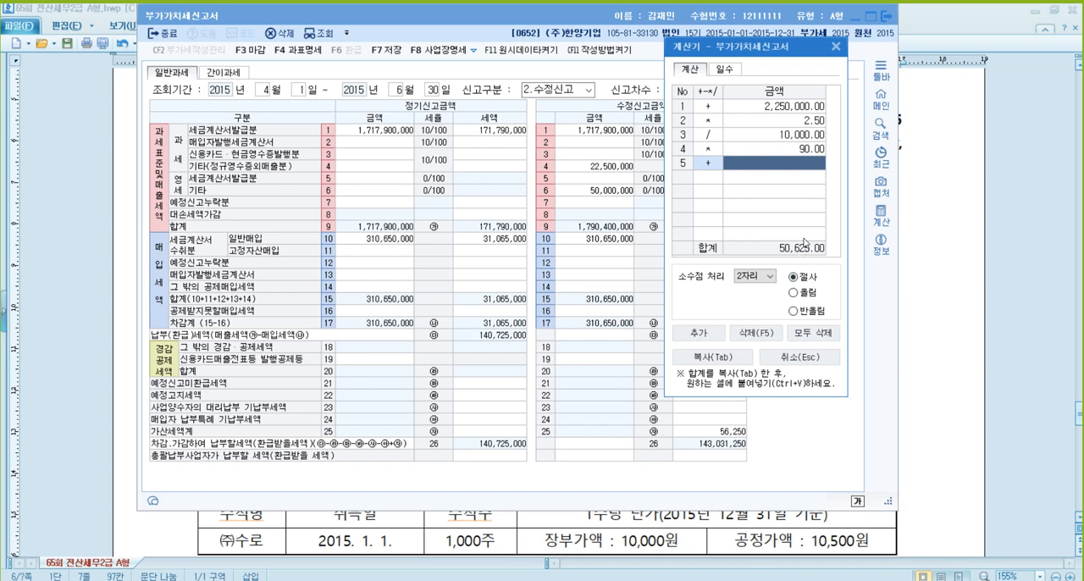
- Close the calculator and enter 50,625 as the 납부불성실 tax (line 71) in the amended return's 가산세명세
click(836, 46)
double_click(732, 433)
click(801, 233)
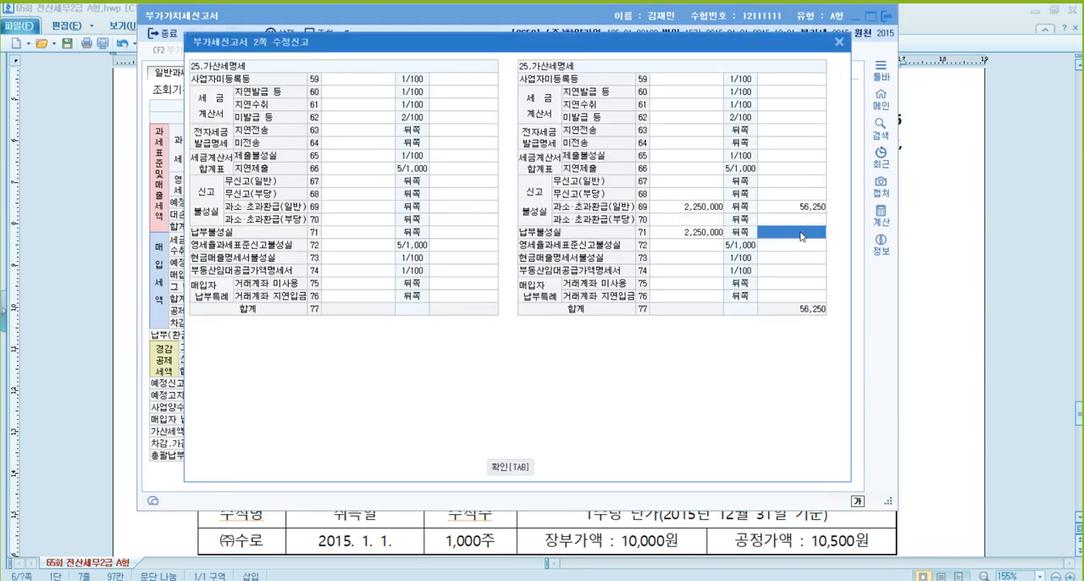
text(50625)
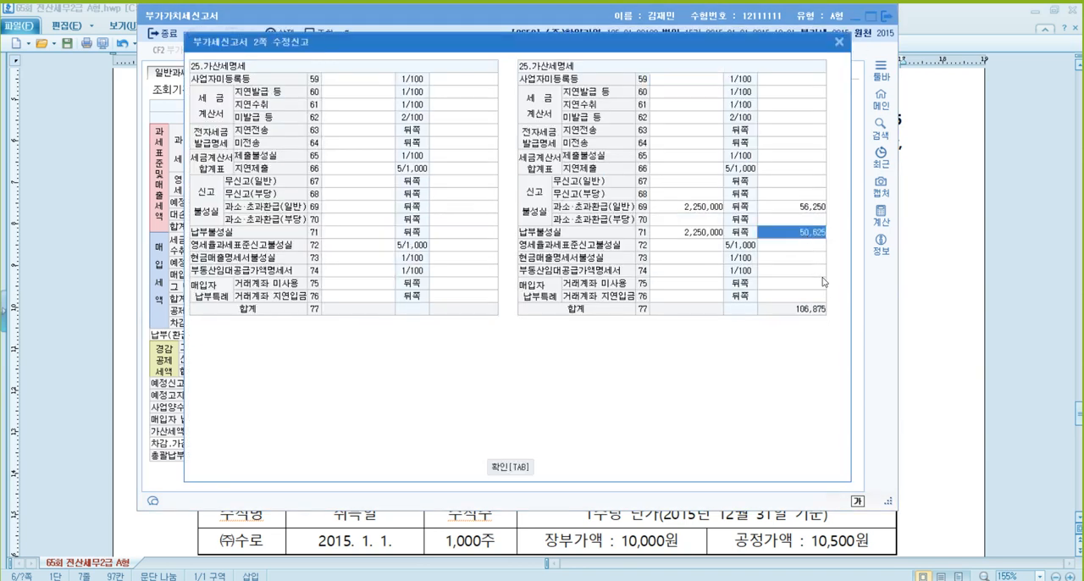
key(Return)
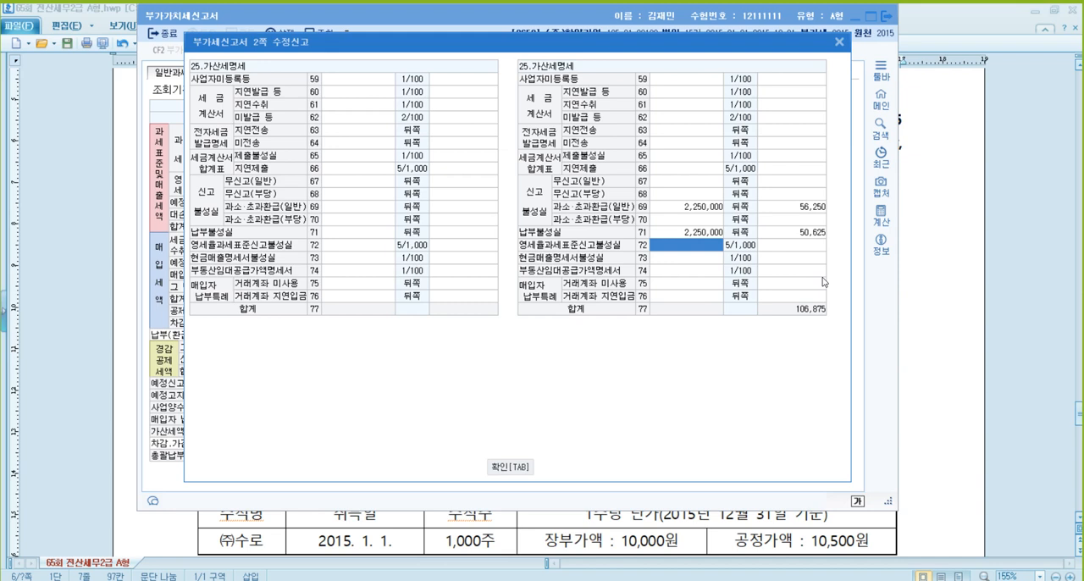
- Enter 50,000,000 as the 영세율과세표준신고불성실 amount (line 72), and close the penalty detail window
text(50000000)
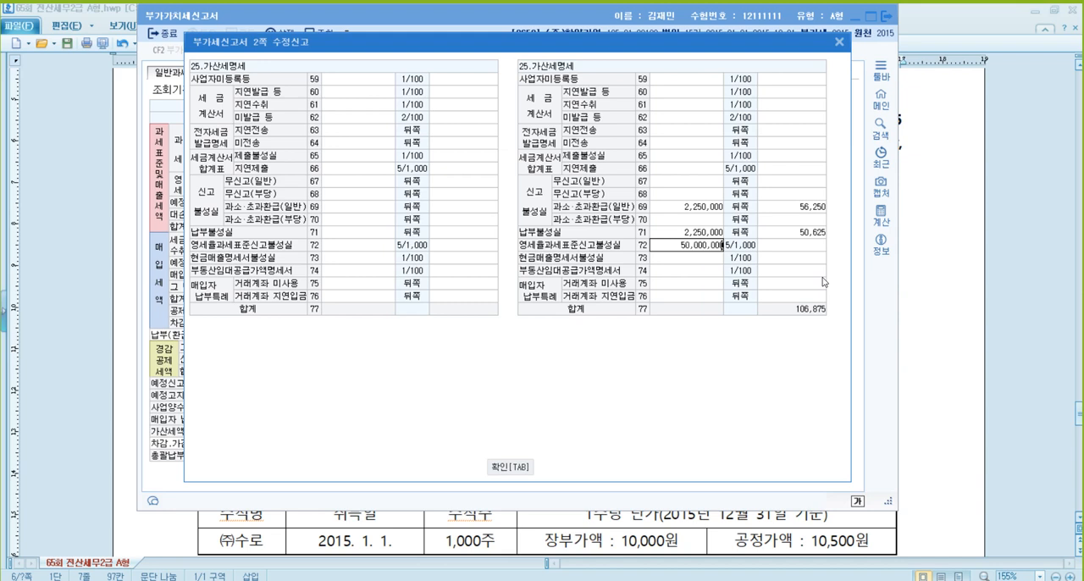
key(Return)
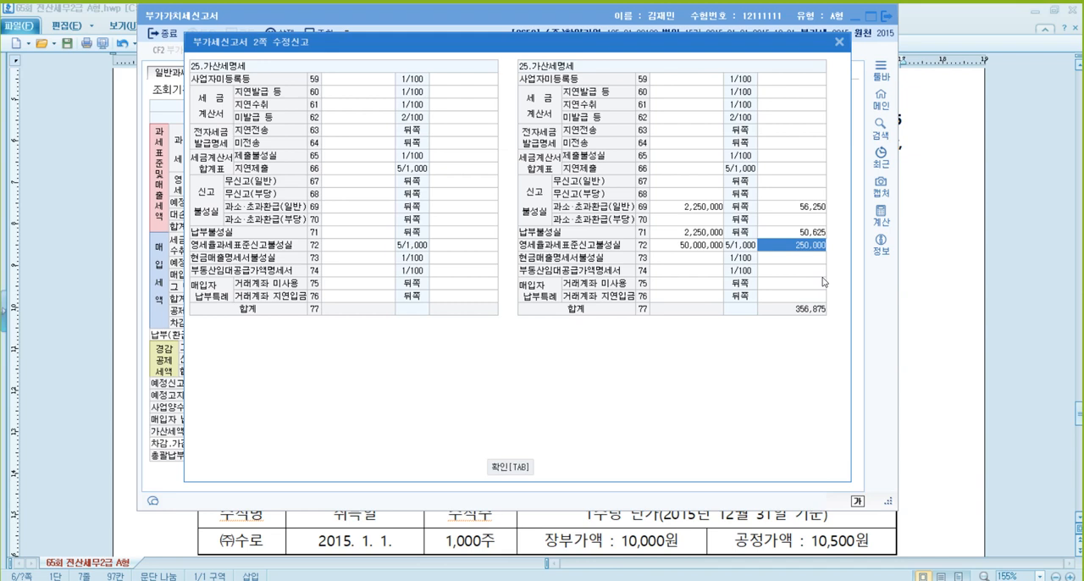
click(817, 212)
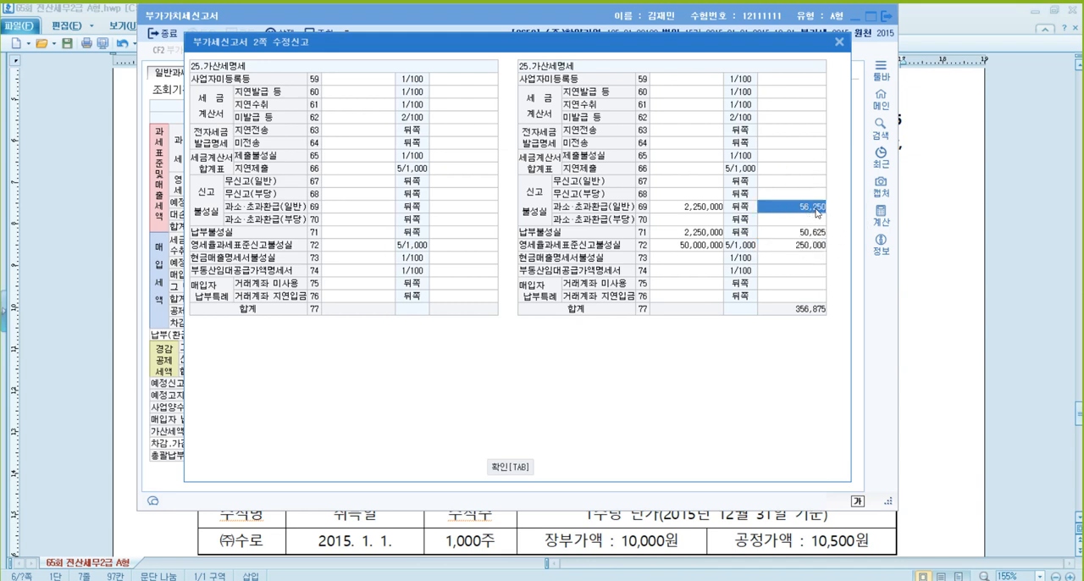
click(826, 246)
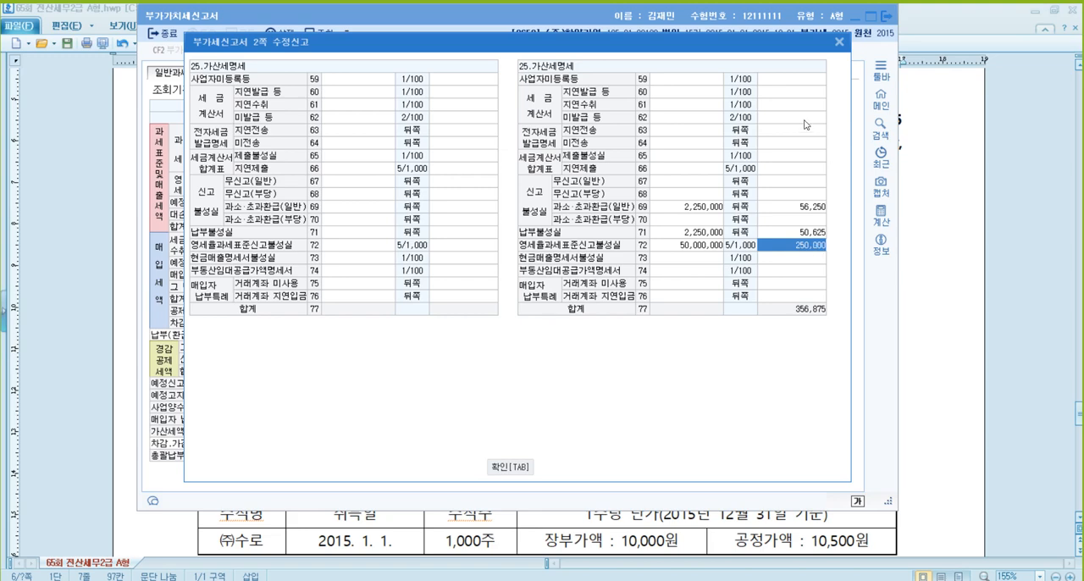
click(839, 42)
- Calculate the reduced zero-rate reporting penalty as 250,000 × 0.25 in the built-in calculator, and close the calculator
click(881, 213)
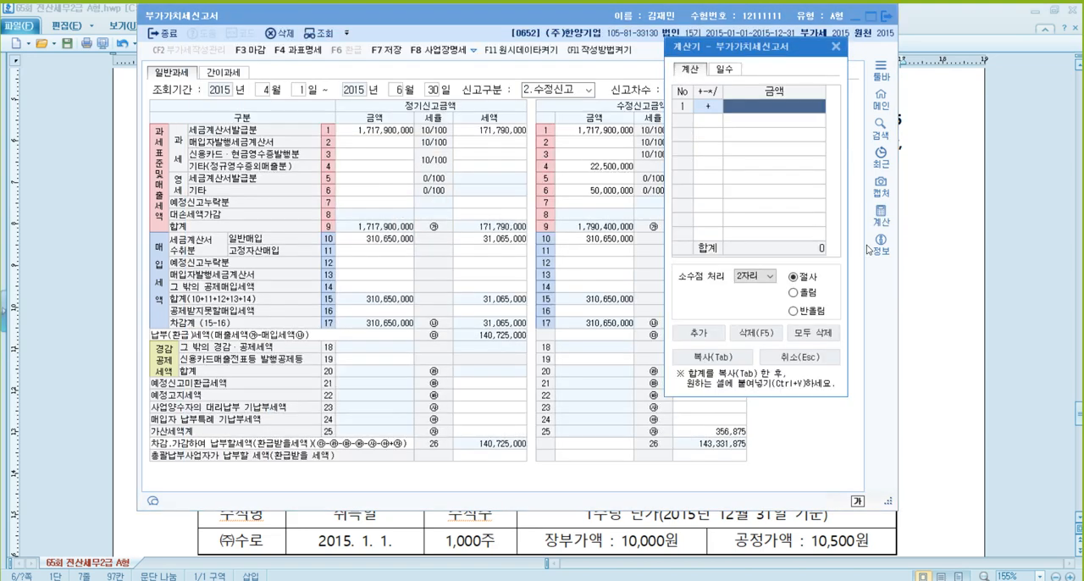
text(250000)
key(asterisk)
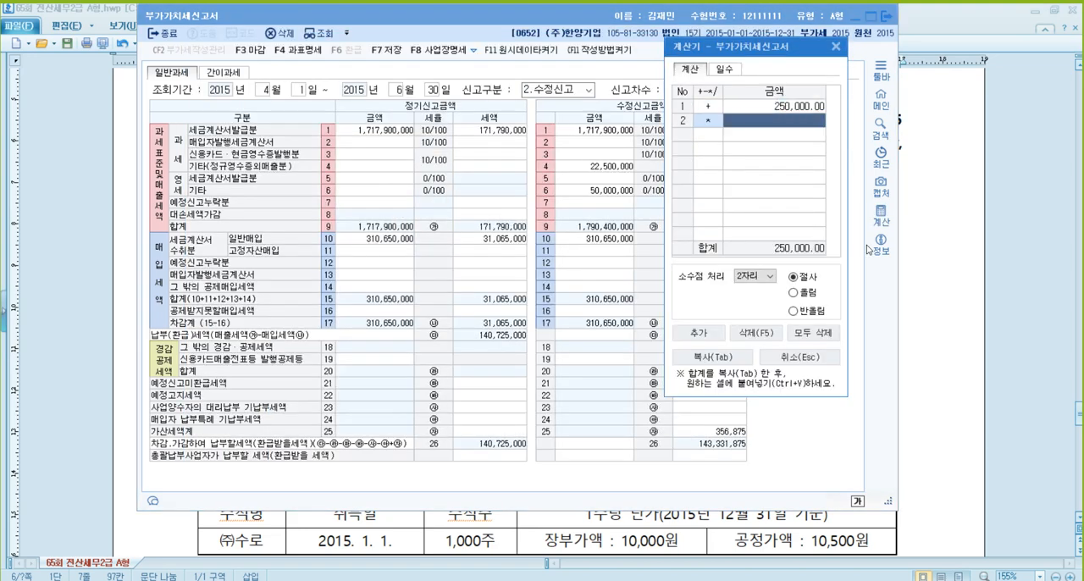
text(0.25)
key(Return)
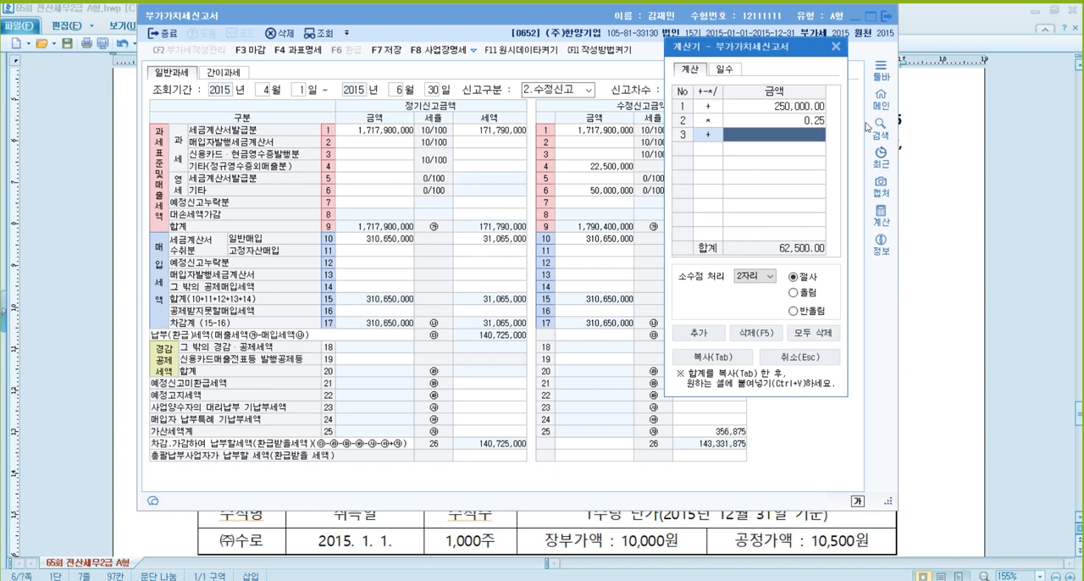
click(813, 357)
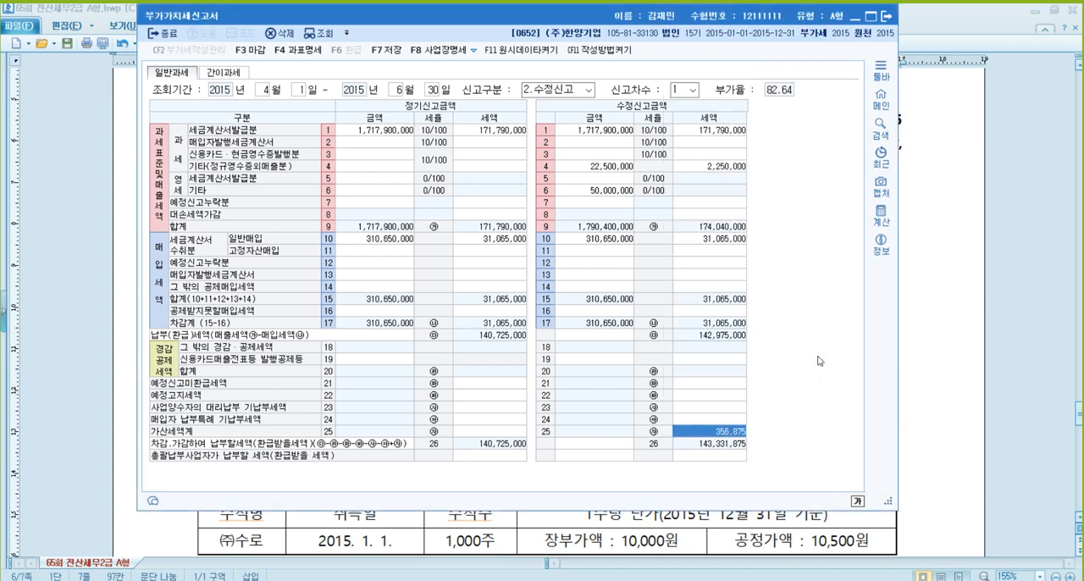
- Set the 영세율과세표준신고불성실 tax (line 72) to 62,500 in the amended penalty details, and confirm the window
click(718, 438)
click(804, 247)
text(62500)
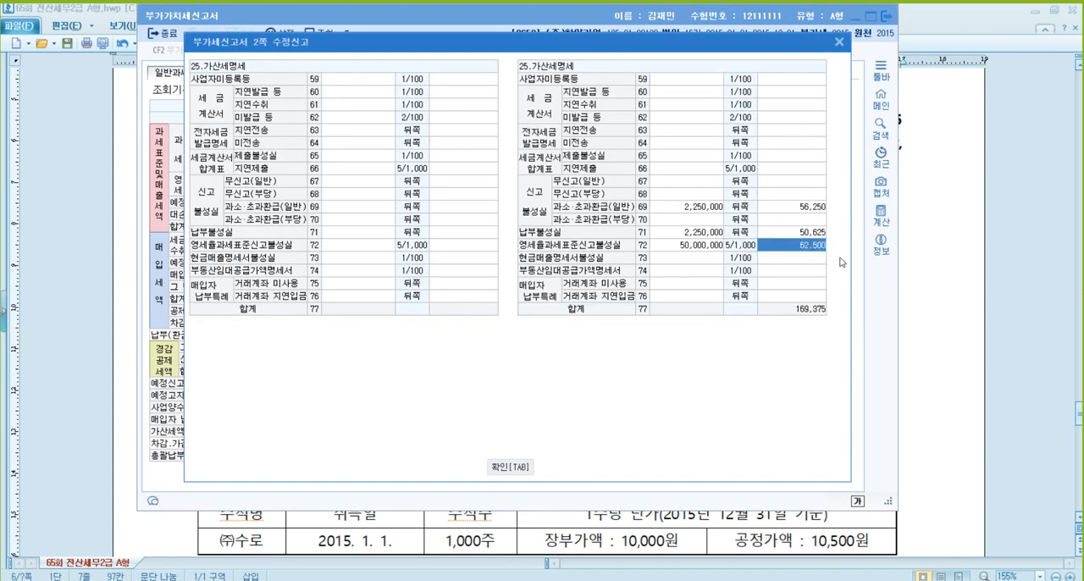
key(Return)
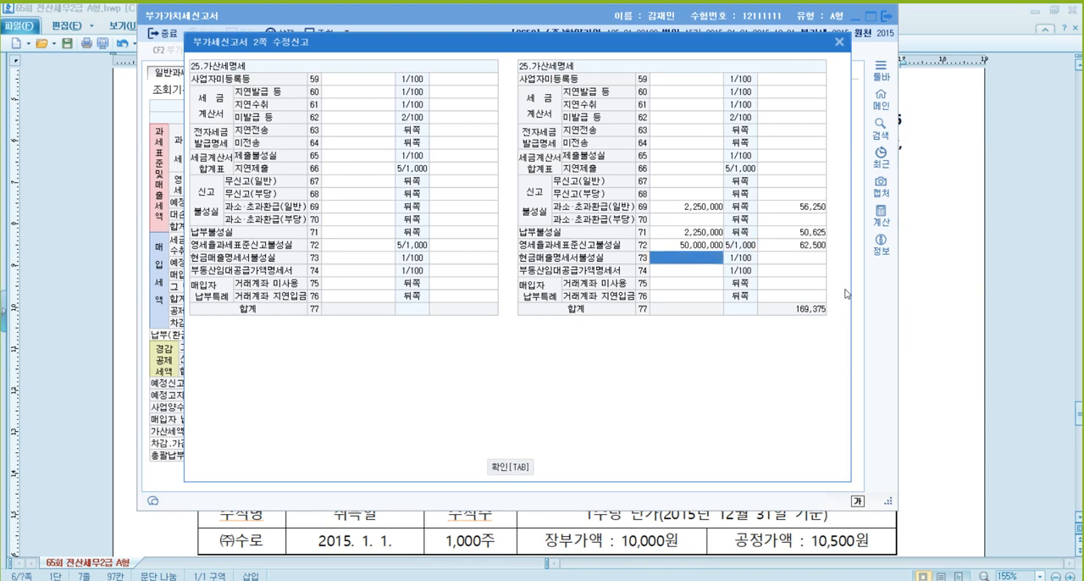
key(Up)
key(Right)
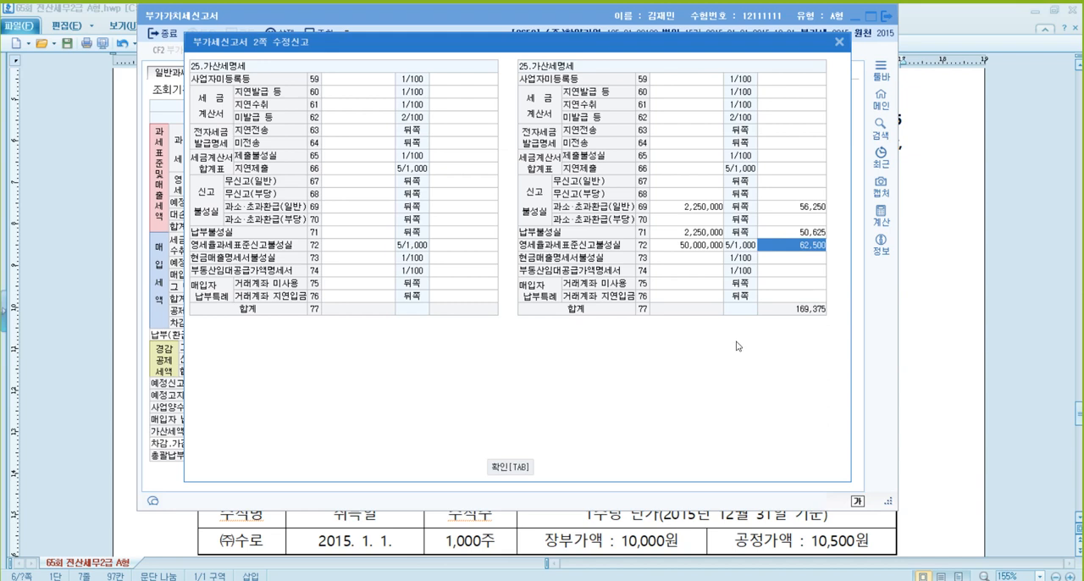
click(510, 467)
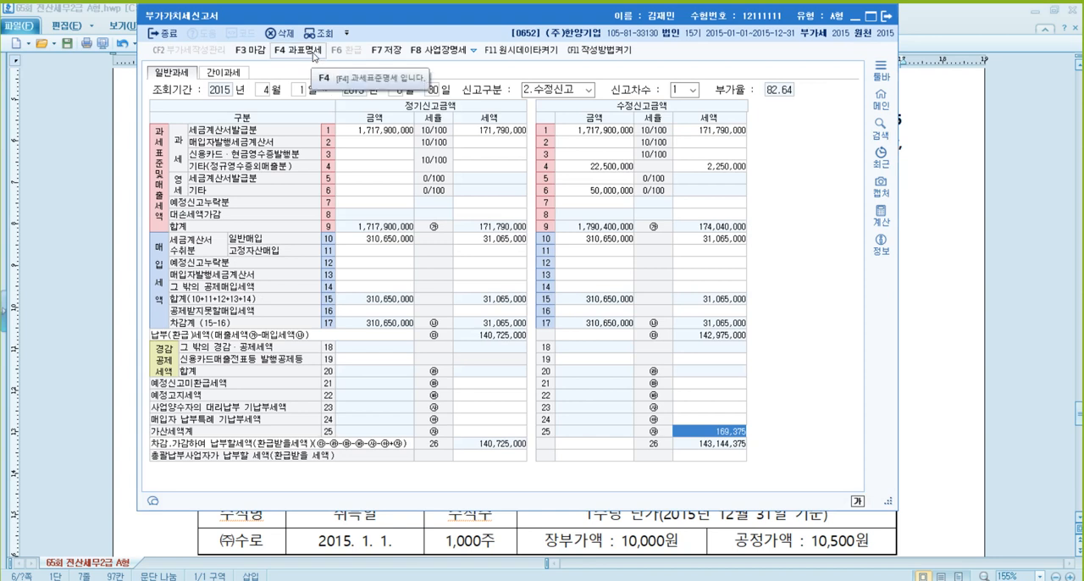
- Open the 과표명세 of the amended return and set the line 27 amount to 1,767,900,000
click(312, 53)
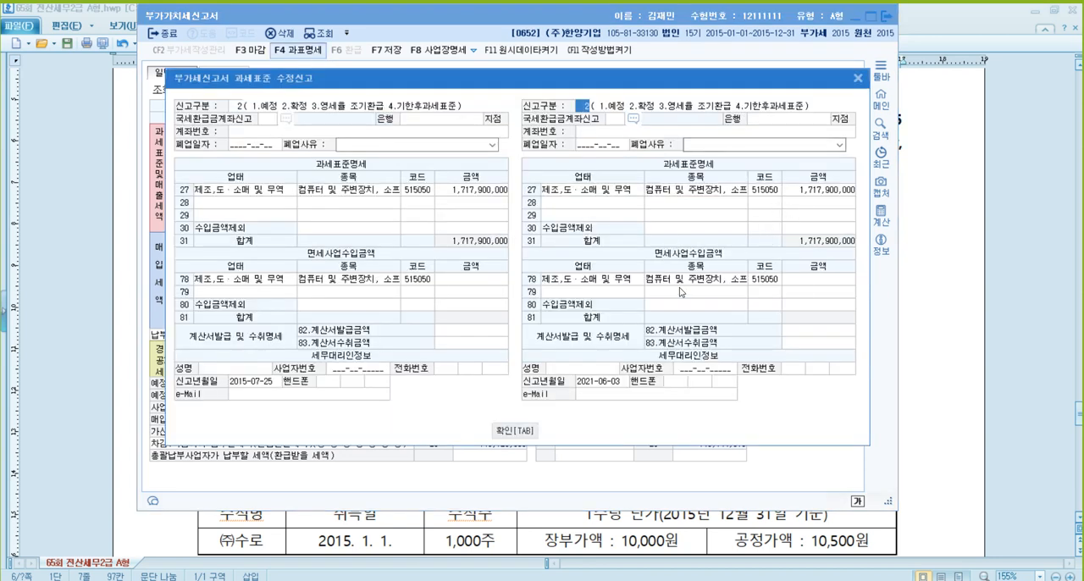
click(821, 193)
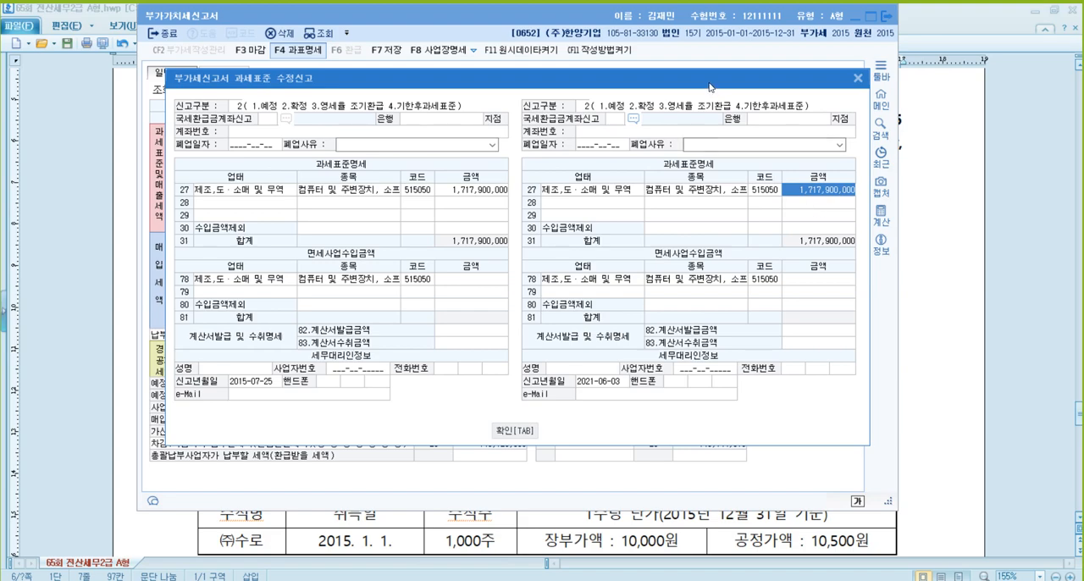
drag(712, 88, 671, 65)
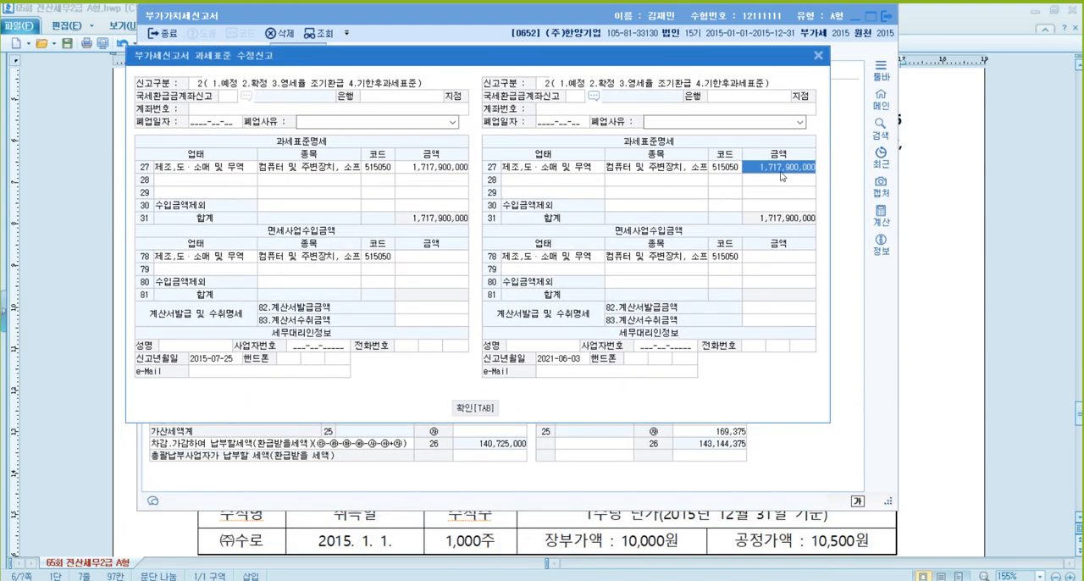
text(1,767,900,000)
key(Return)
key(Return)
key(Return)
key(Return)
- Check the truck sale and entertainment supply in the problem document, and enter 22,500,000 as the amended 수입금액제외 amount (line 30)
click(781, 208)
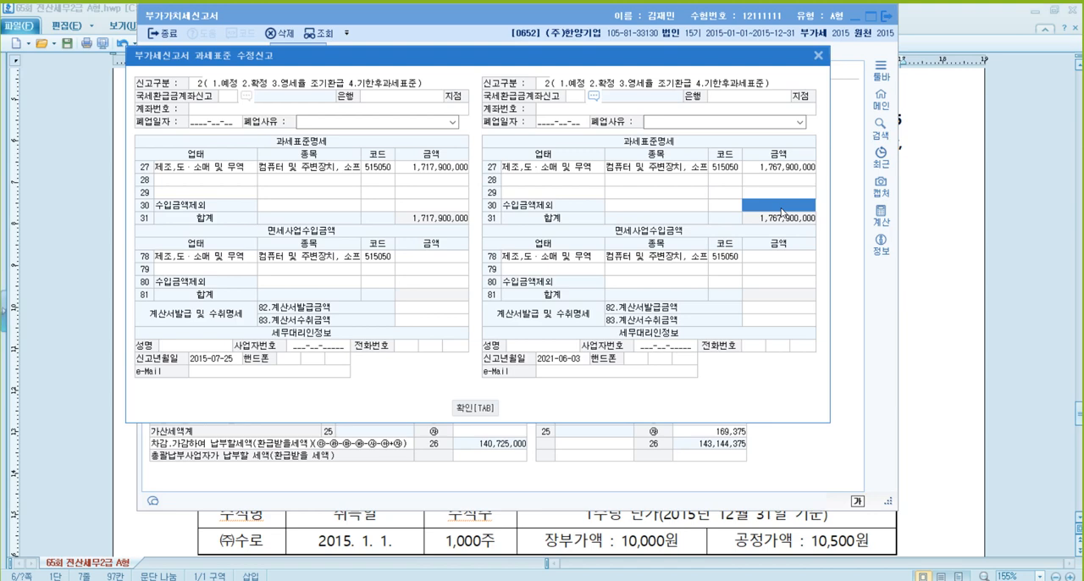
click(1012, 174)
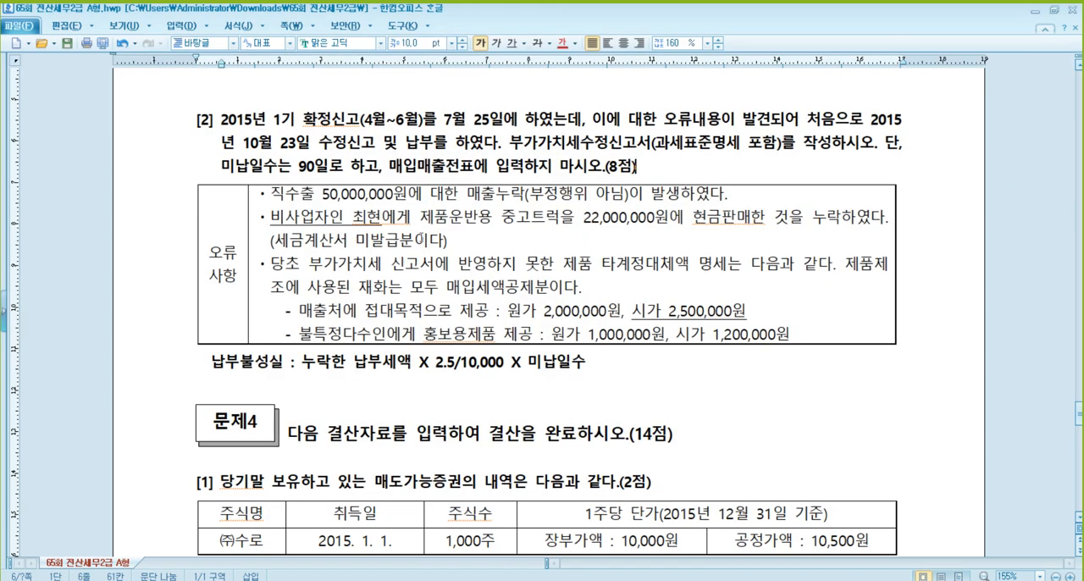
click(421, 239)
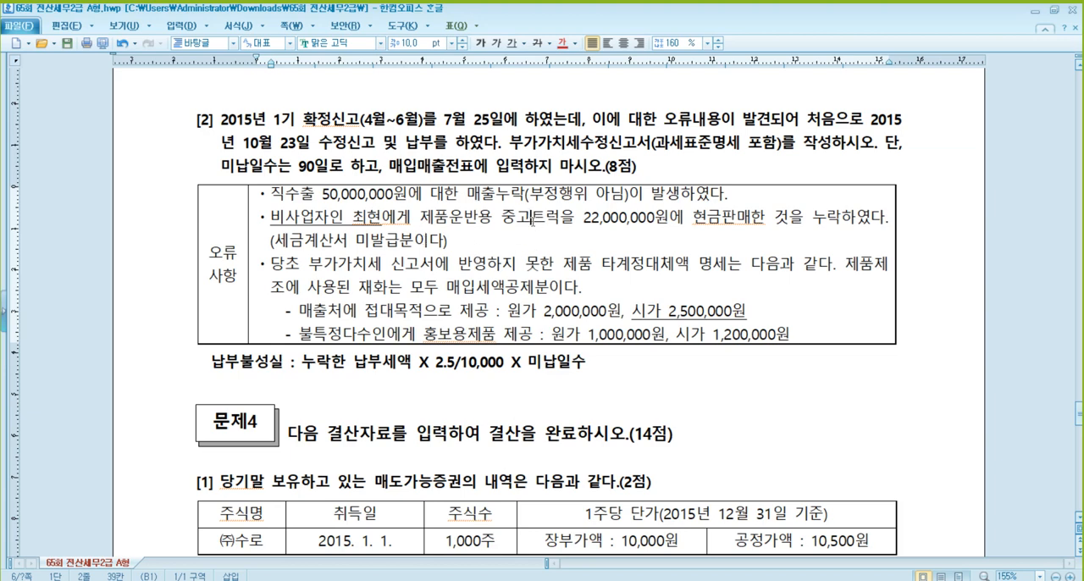
click(558, 222)
key(Right)
key(Right)
click(668, 310)
key(alt+Tab)
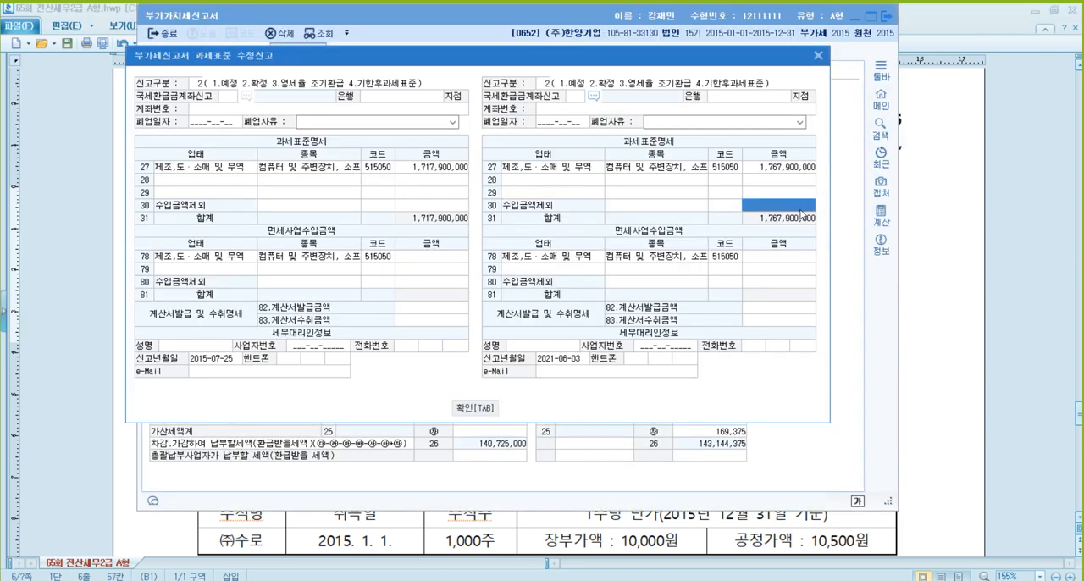
text(22500000)
key(Return)
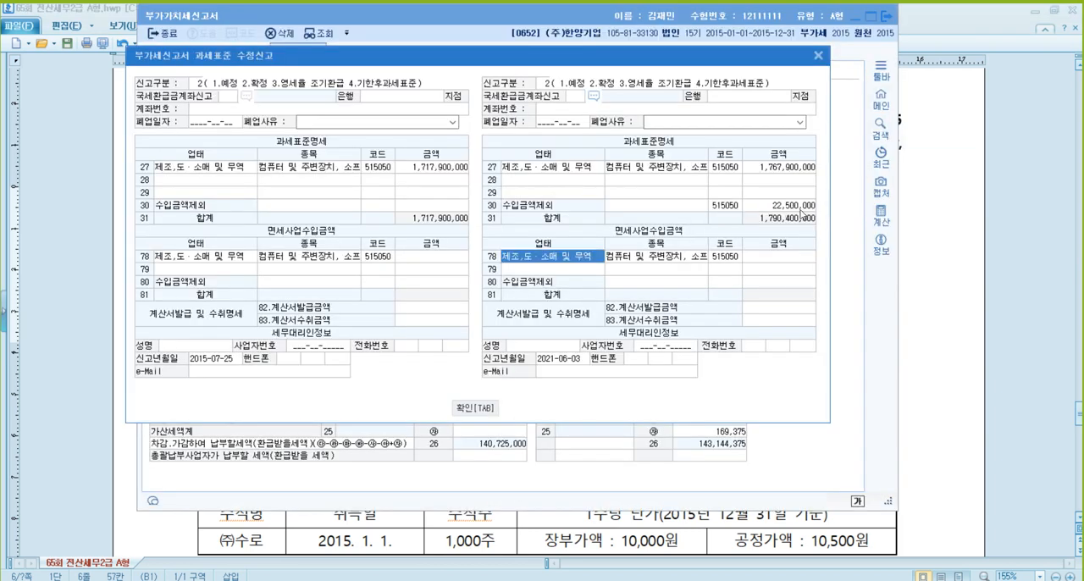
- Compare the amended 과세표준명세 total (line 31) with the return's line 9 total, boxing both in red with the screen pen
mouse_move(740, 66)
mouse_down()
mouse_move(434, 54)
mouse_move(431, 67)
mouse_up()
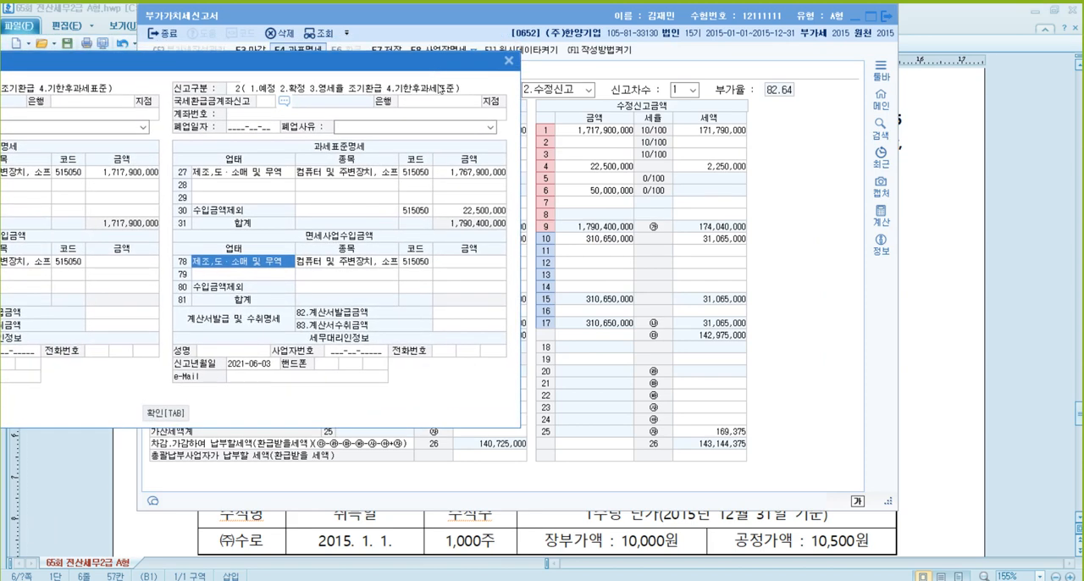
key(F9)
drag(531, 218, 656, 236)
drag(430, 214, 509, 231)
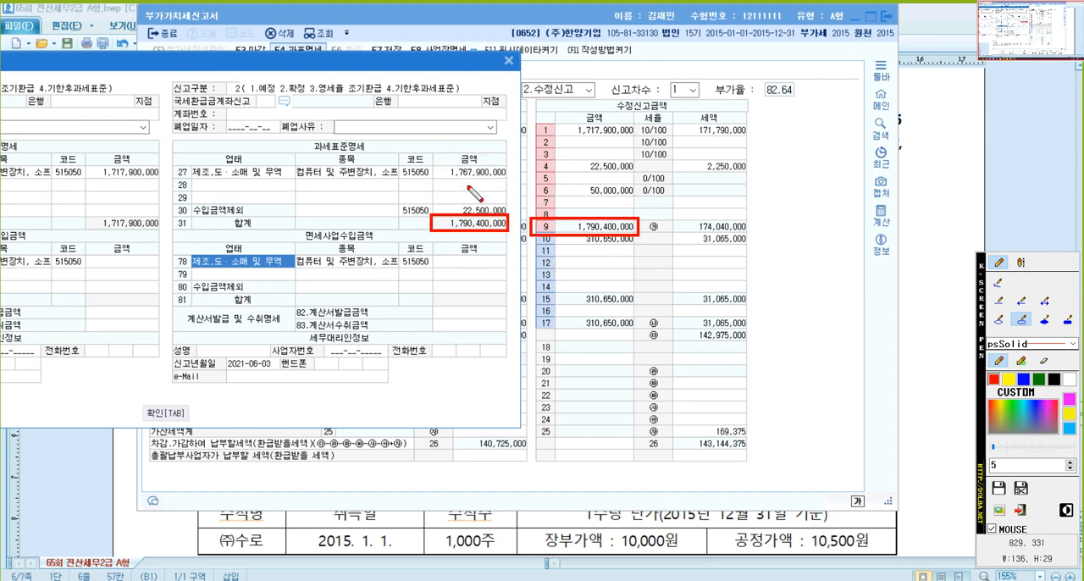
- Review the amended line 27, line 30 and total amounts against the return's line 9, and clear the screen pen marks
click(471, 172)
click(595, 227)
click(497, 208)
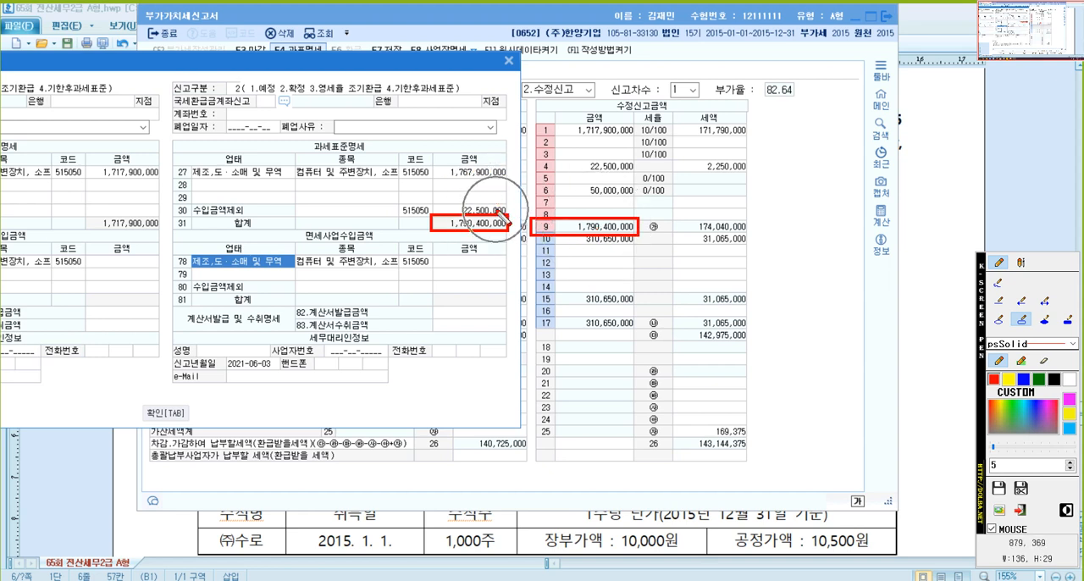
click(491, 175)
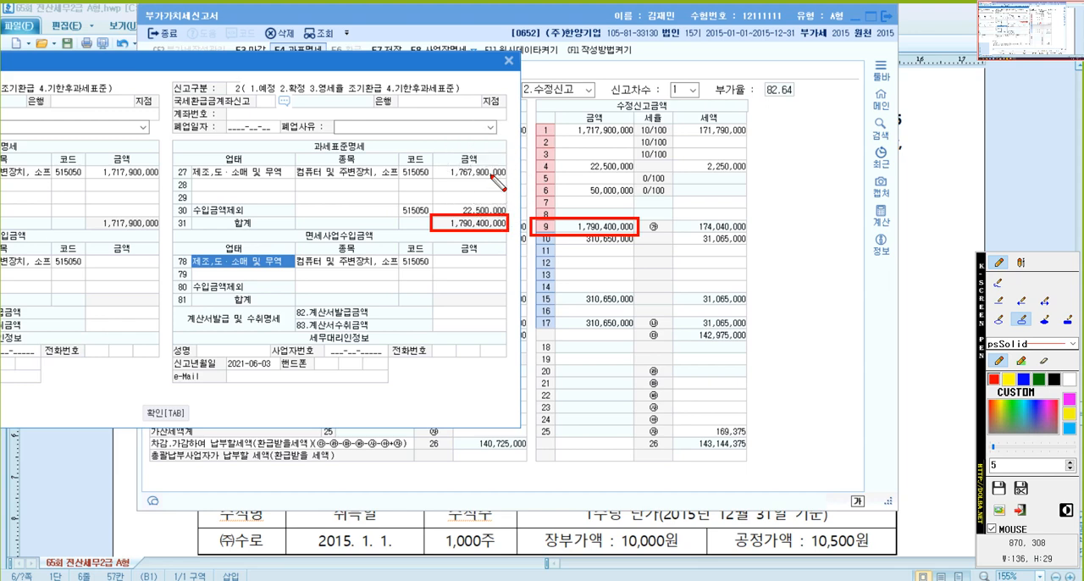
key(Escape)
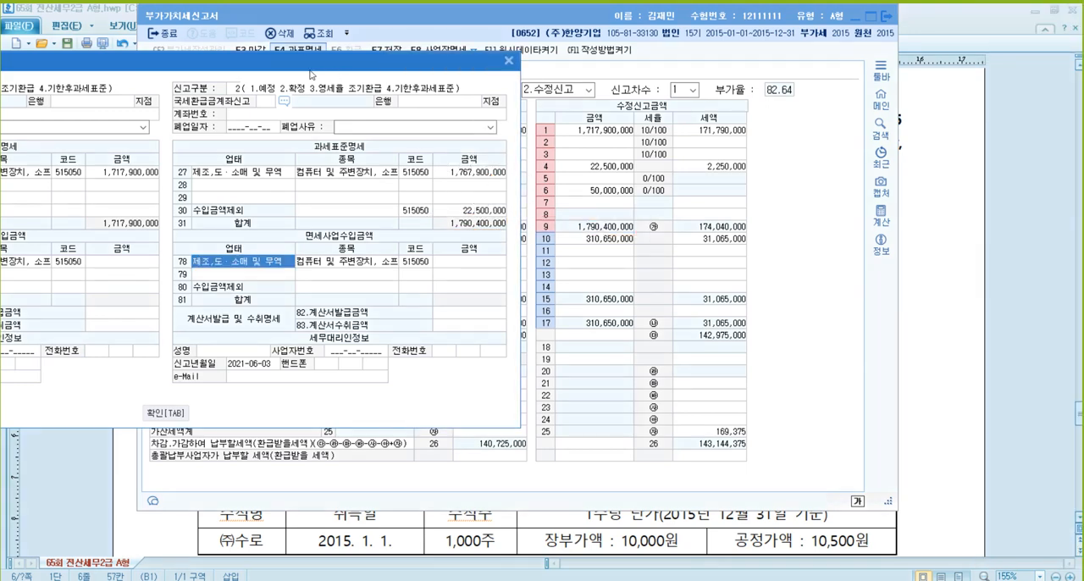
- Confirm the amended 과세표준명세, and save and close the amended VAT return
drag(313, 72, 679, 70)
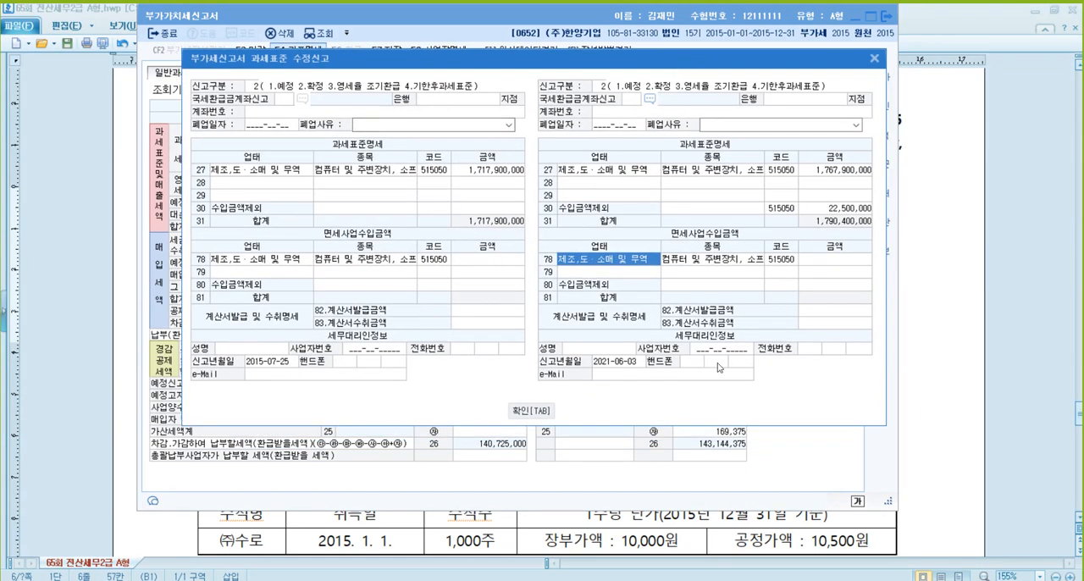
click(553, 411)
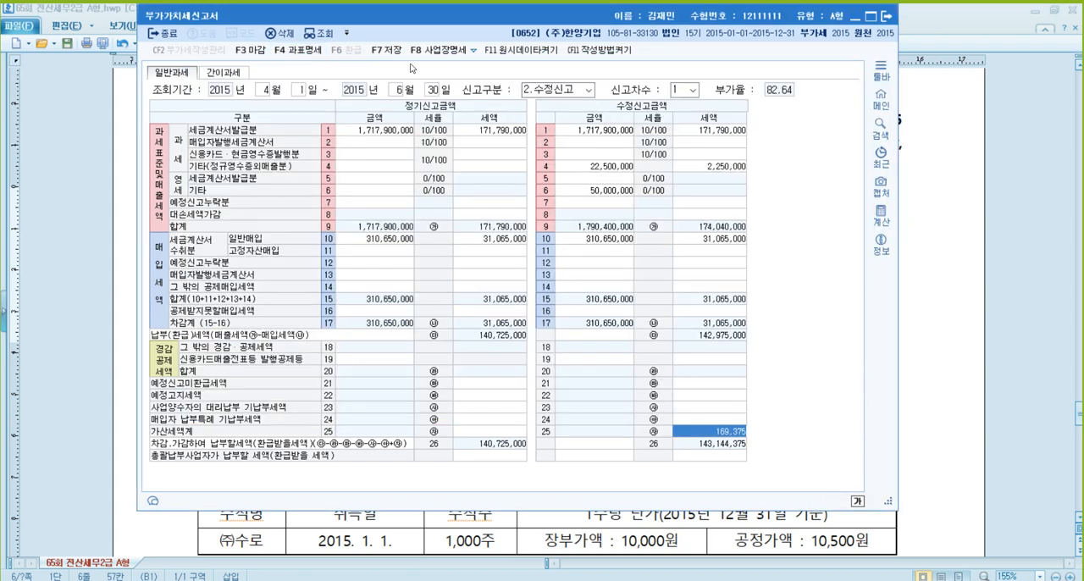
click(395, 55)
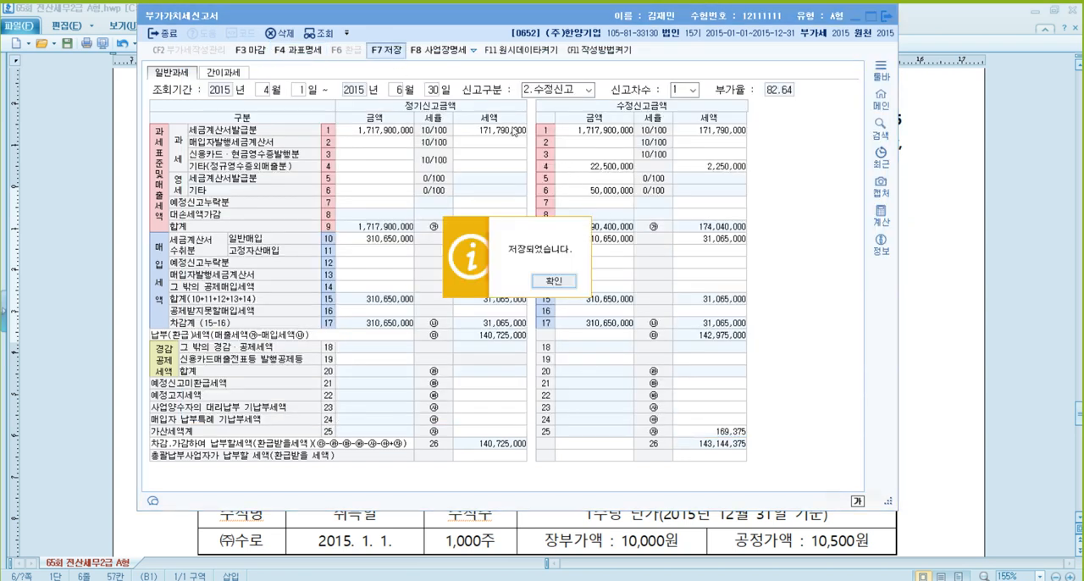
click(567, 285)
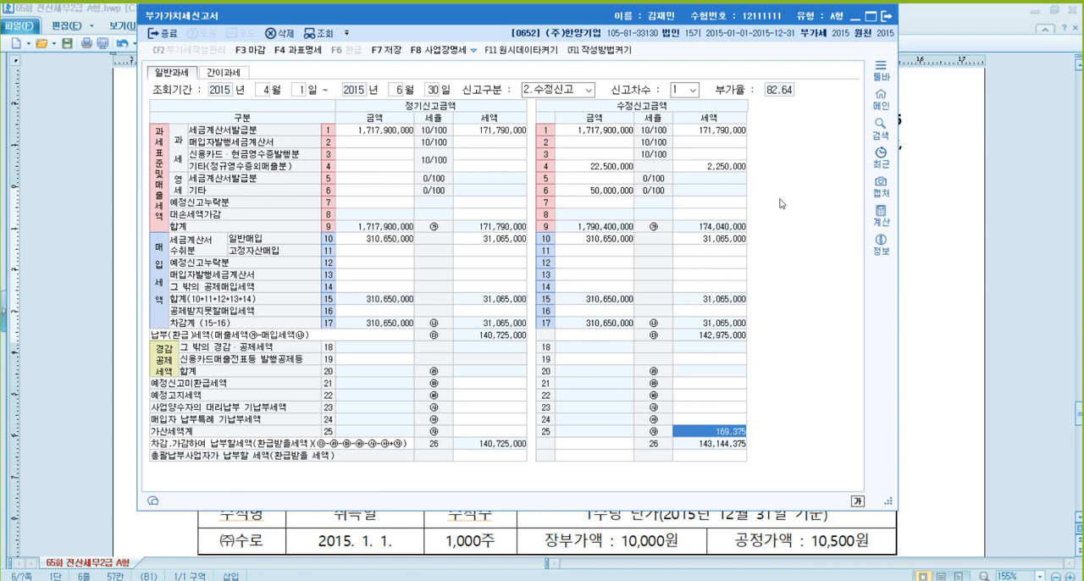
click(886, 17)
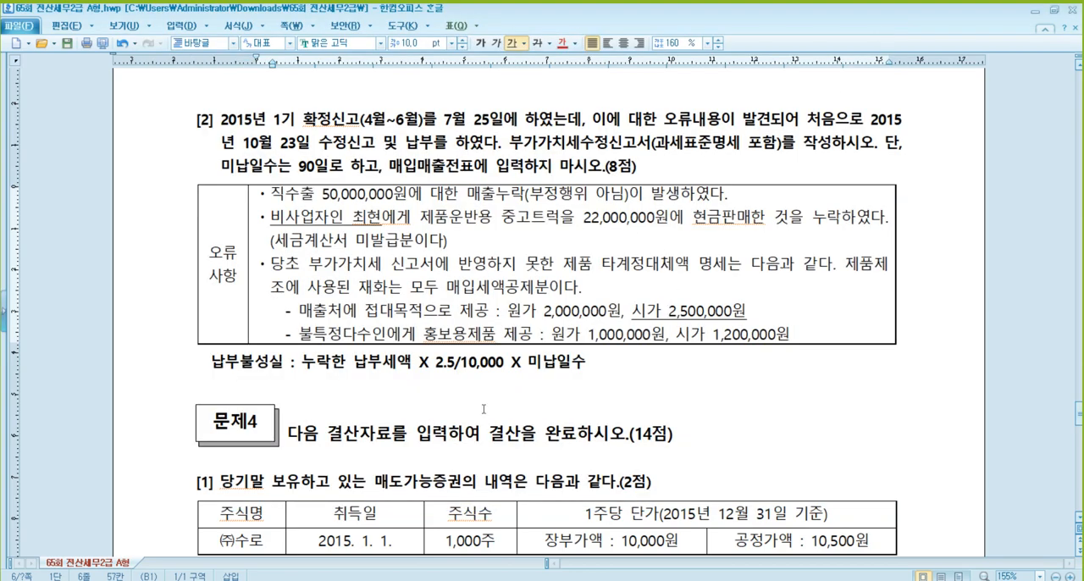
- Go to 문제4 in the problem document, and open KcLep's 일반전표입력 for December 31, 2015
click(504, 365)
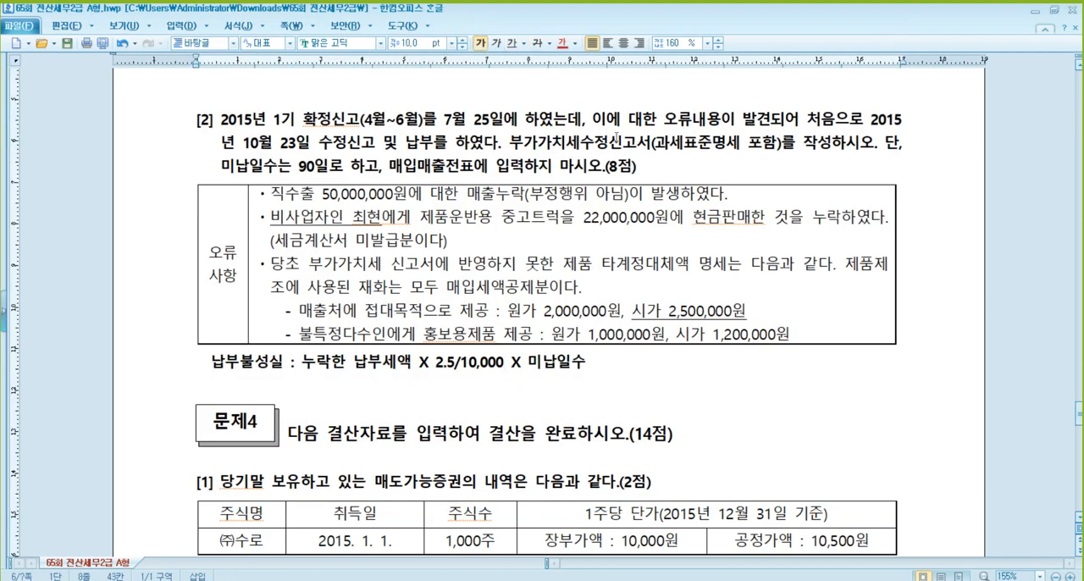
scroll(519, 239, down, 5)
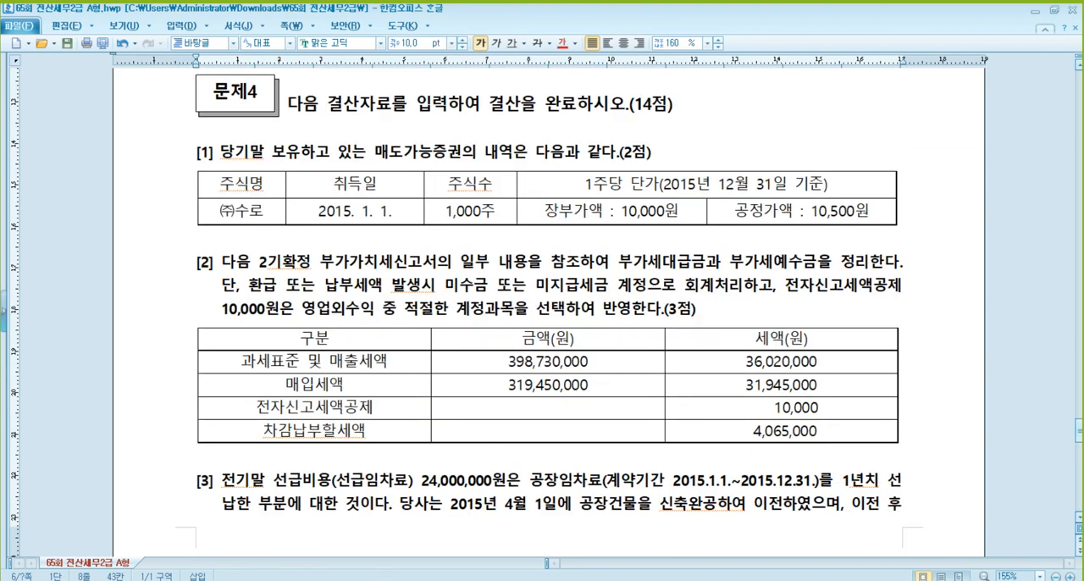
click(333, 578)
click(211, 45)
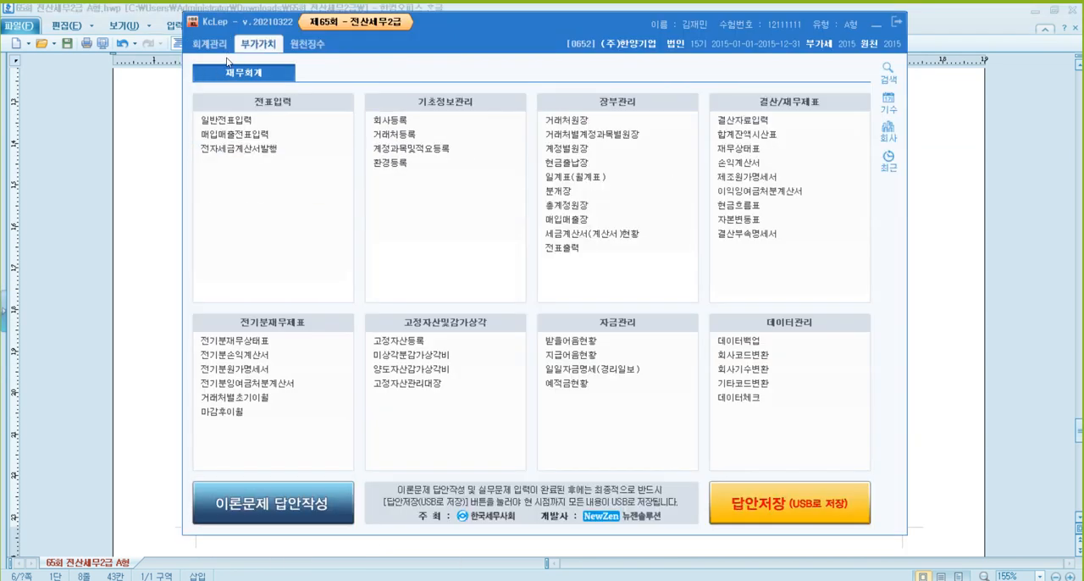
click(241, 119)
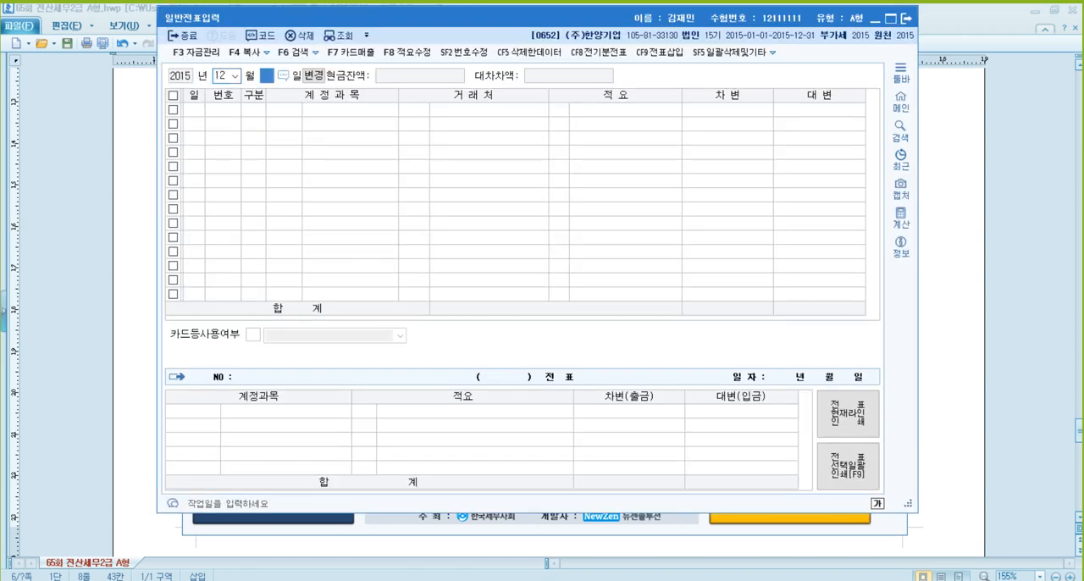
text(31)
key(Return)
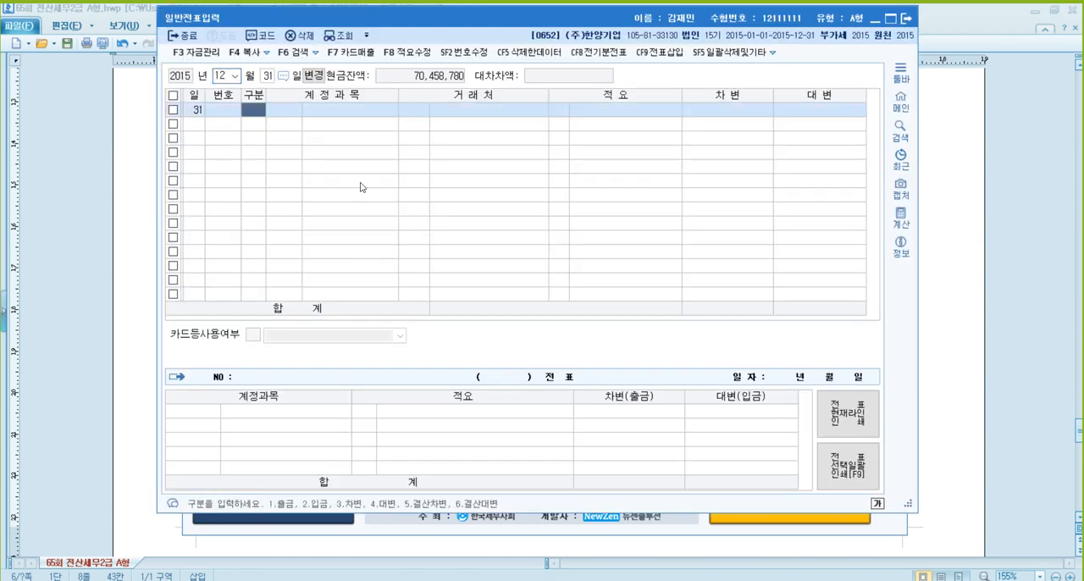
- Check the acquisition date, share count, book value and fair value of the 매도가능증권 in 문제4 [1] of the problem document
click(999, 321)
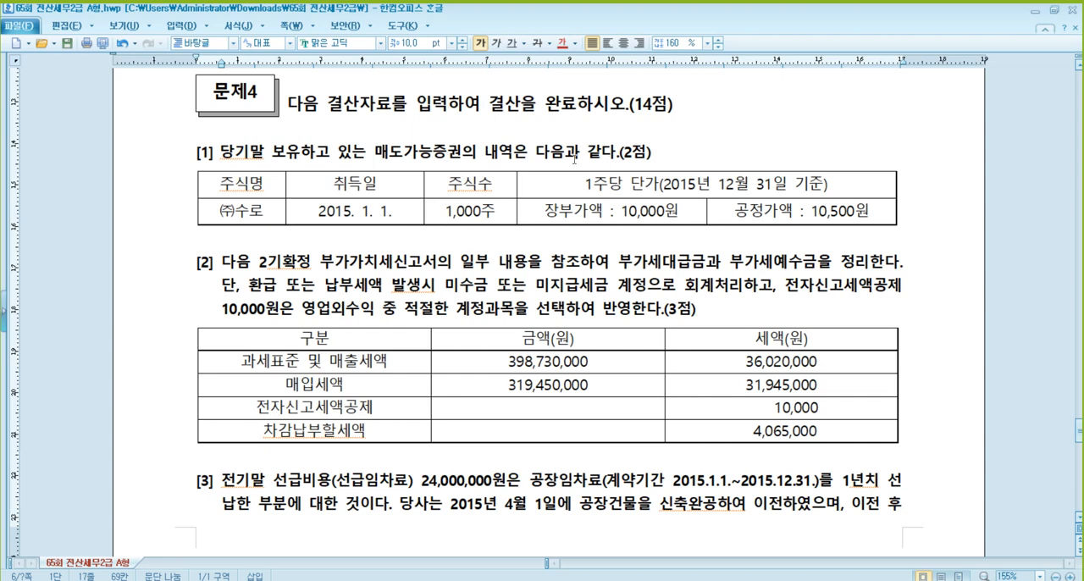
click(372, 212)
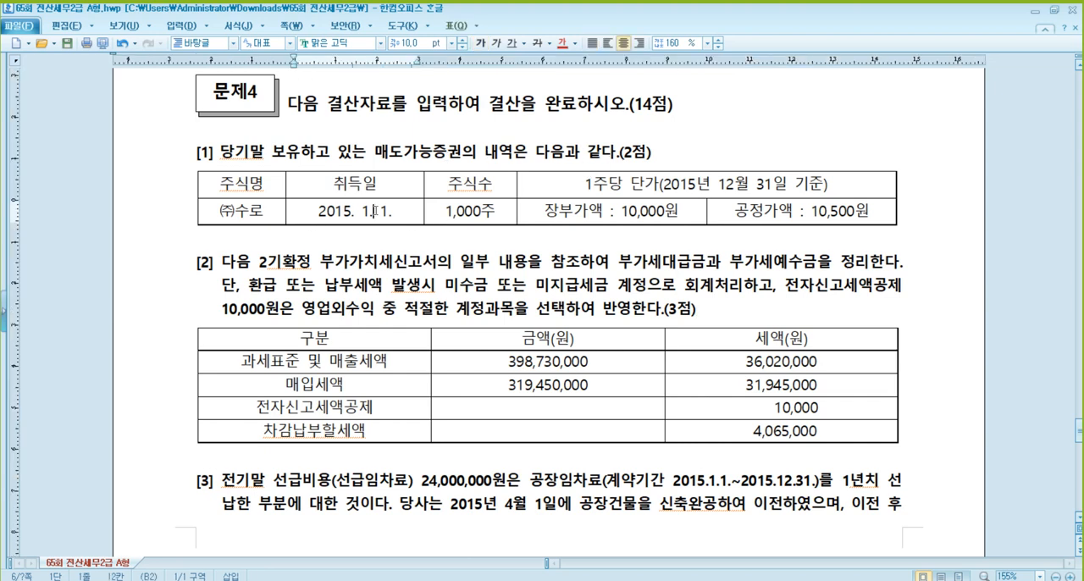
click(637, 213)
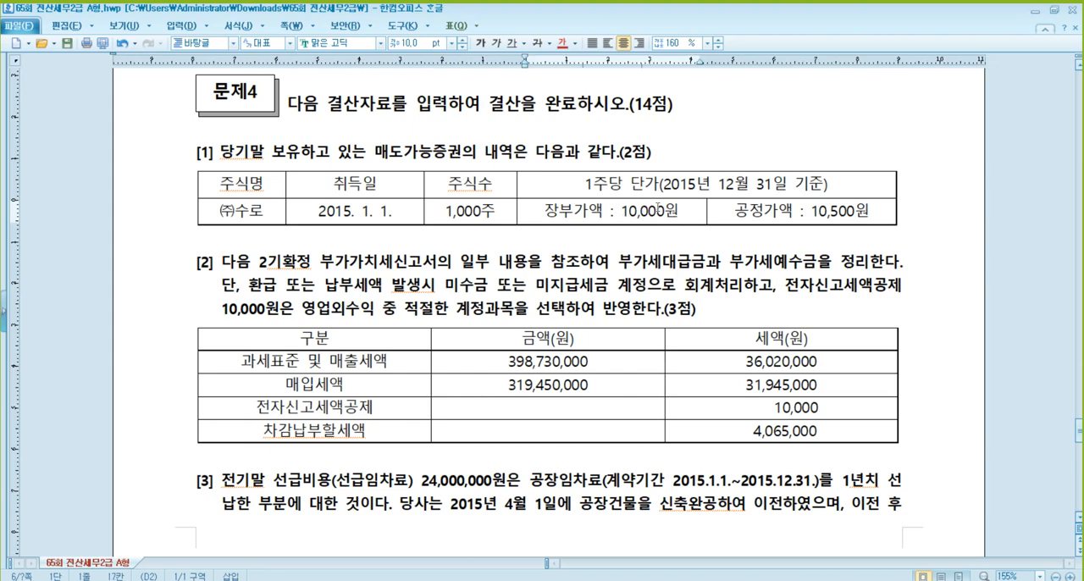
click(846, 212)
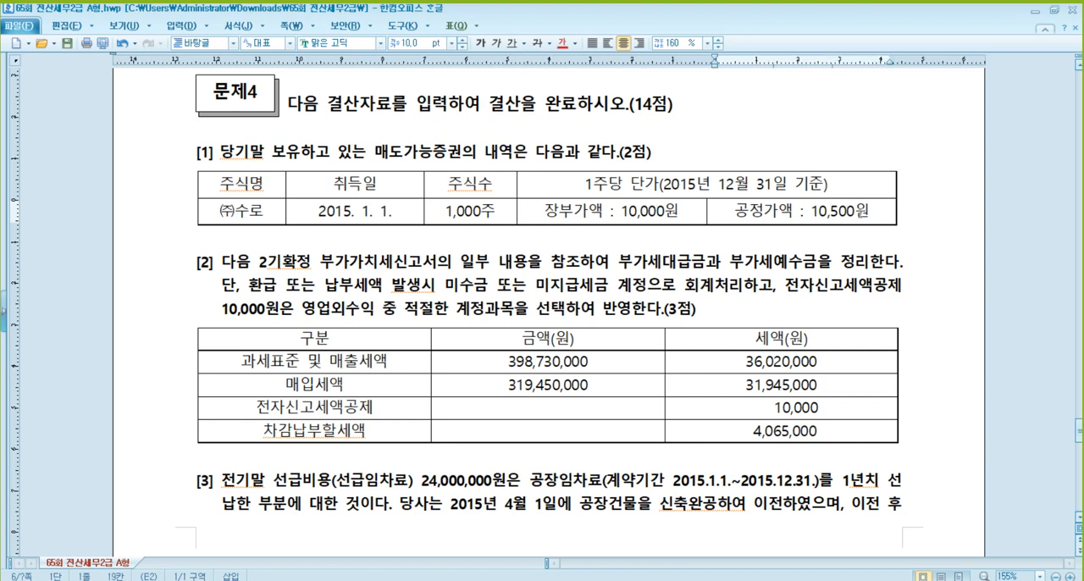
click(495, 213)
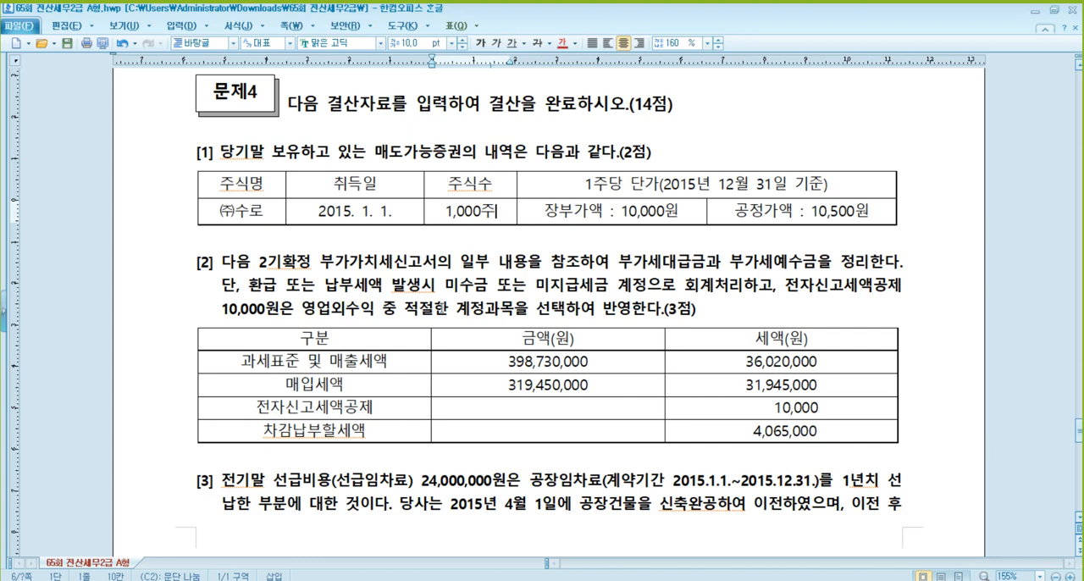
- Switch back to KcLep and enter a December 31 debit line for 0178 매도가능증권 with 500,000
key(alt+Tab)
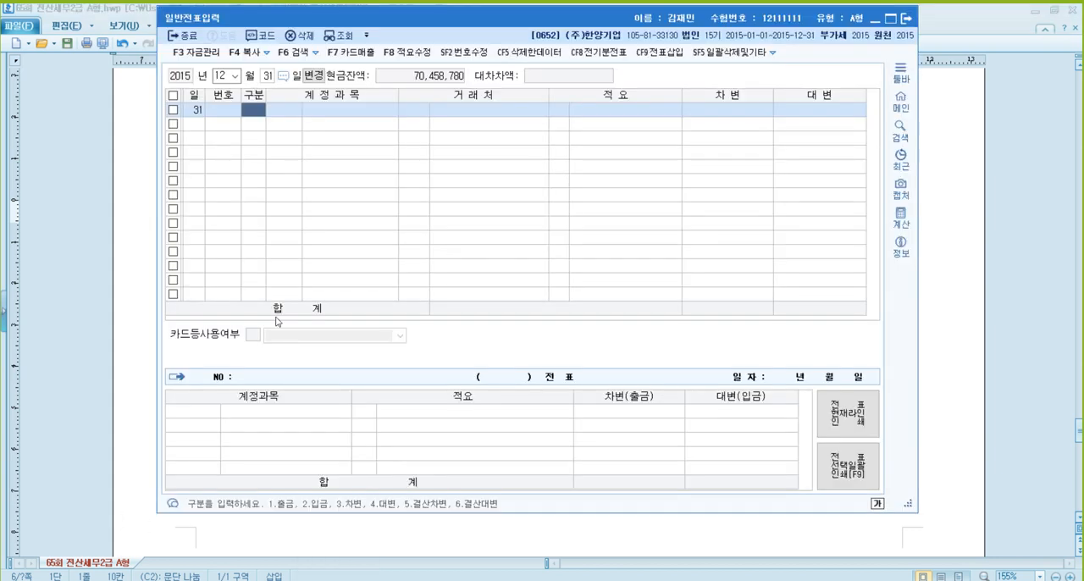
text(3)
key(Return)
text(매도)
key(Return)
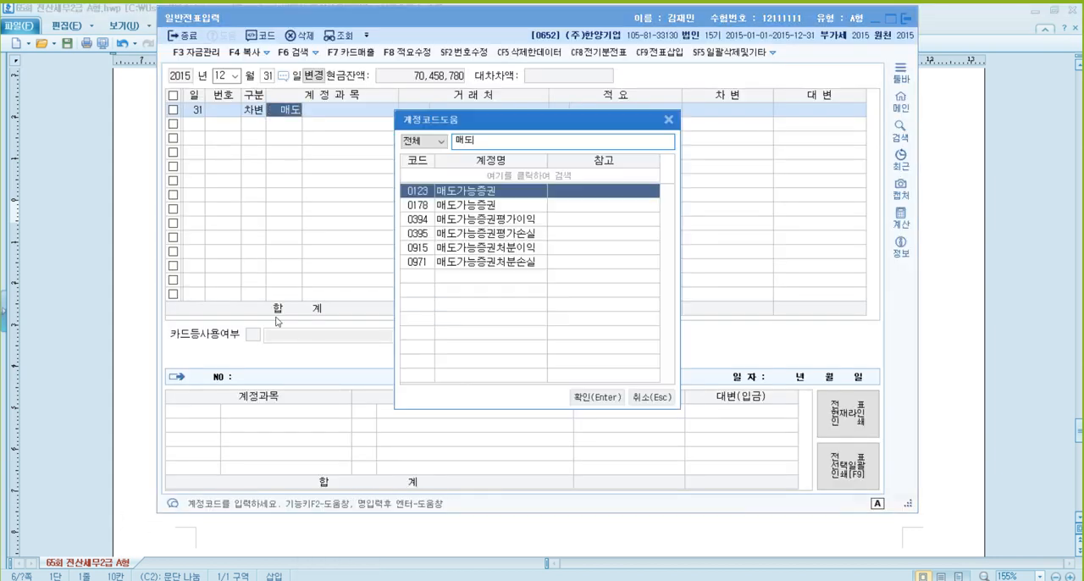
key(Down)
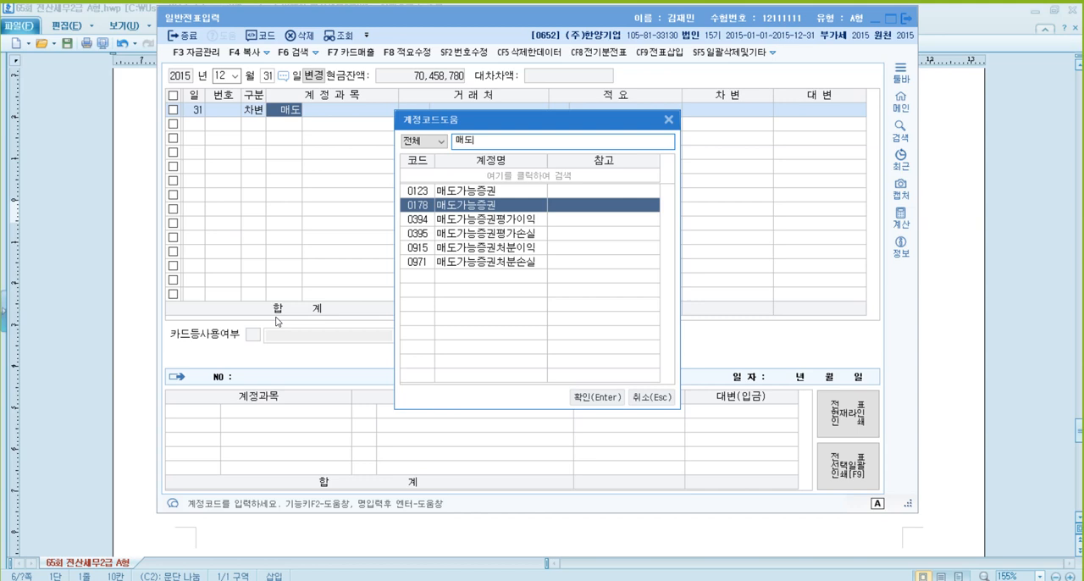
key(Return)
key(Return)
- Add the matching credit line for 0394 매도가능증권평가이익 with 500,000, leaving the customer and description blank
key(Return)
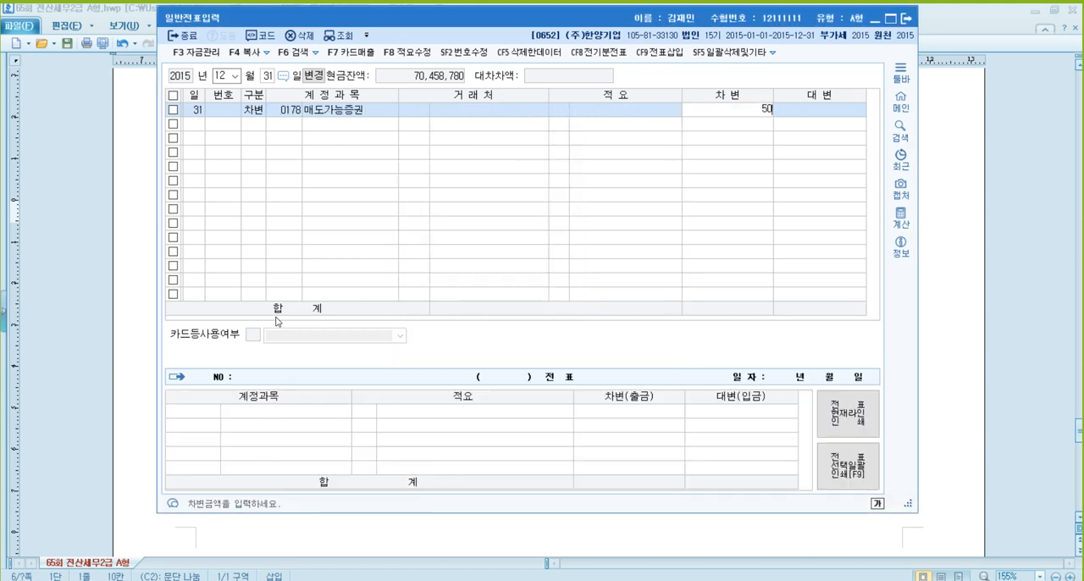
text(5000000)
key(Return)
text(4)
key(Return)
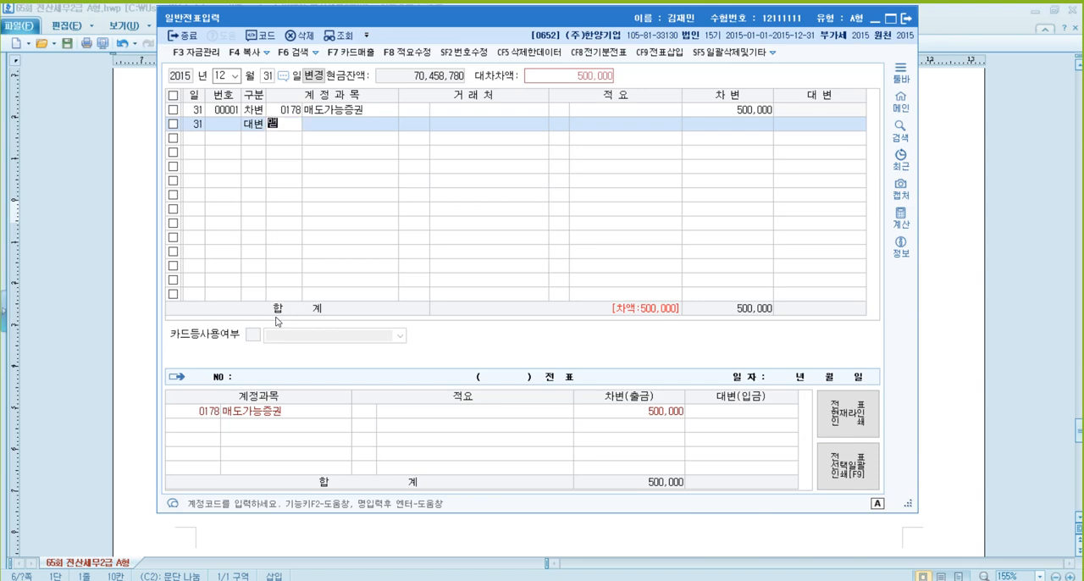
text(매도)
key(Return)
key(Down)
key(Down)
key(Return)
key(Return)
key(Return)
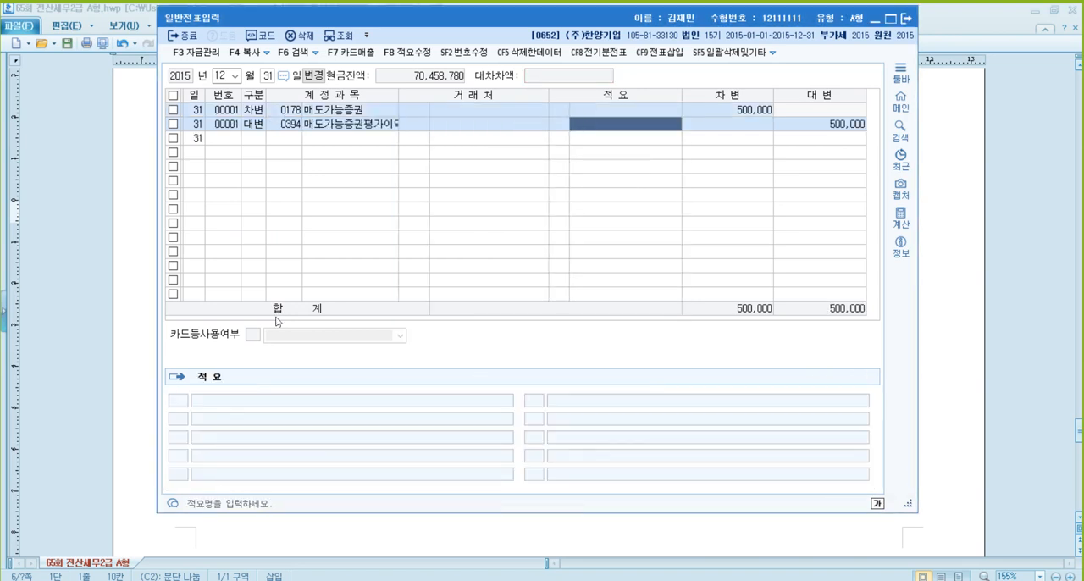
key(Return)
key(Return)
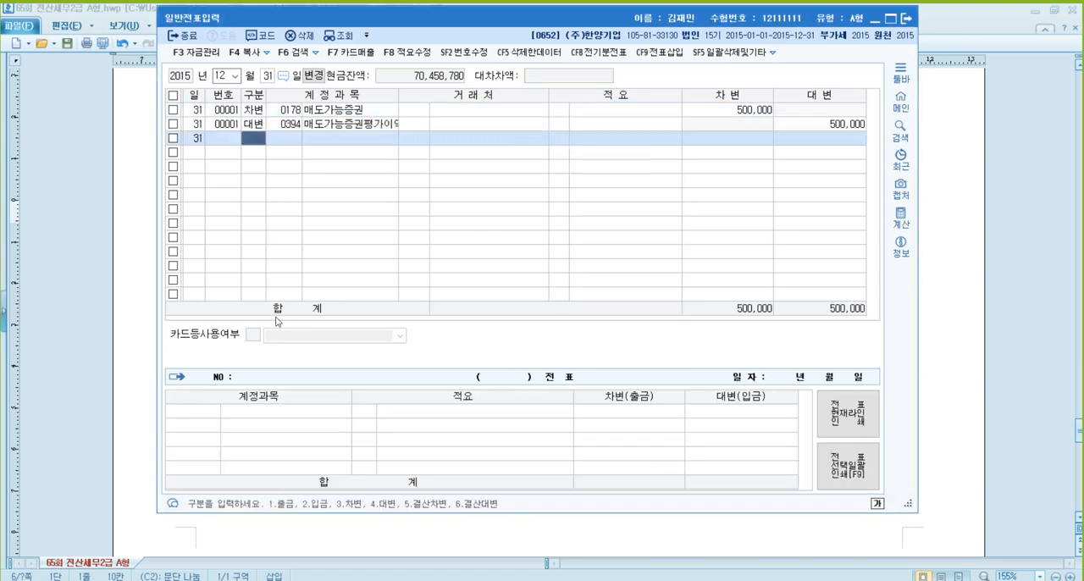
- Examine 문제4 [2] in the problem document: the 전자신고세액공제 instruction and the output tax, input tax, credit and payable tax amounts
click(1001, 323)
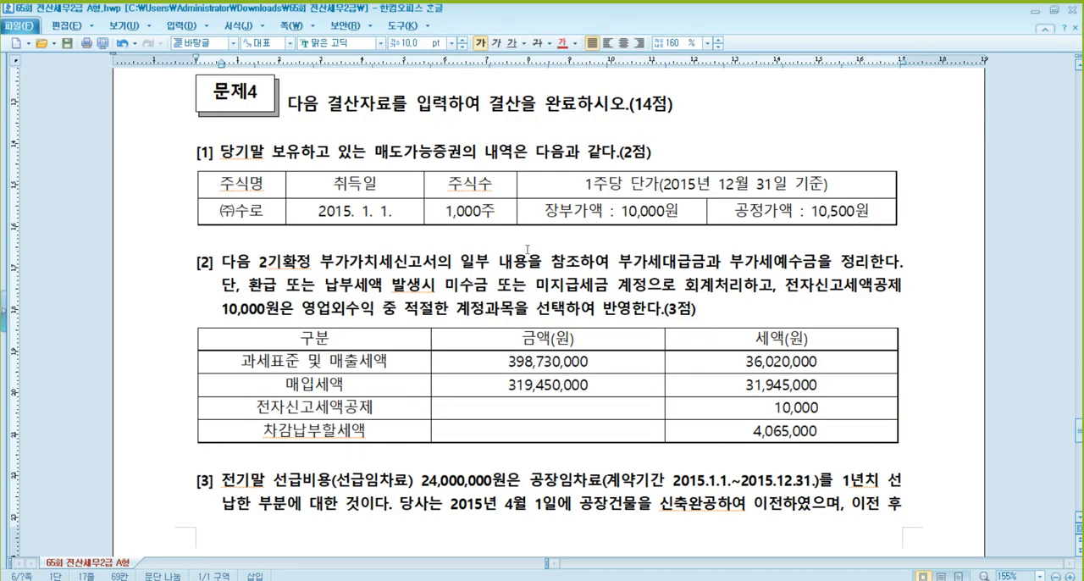
scroll(527, 249, down, 1)
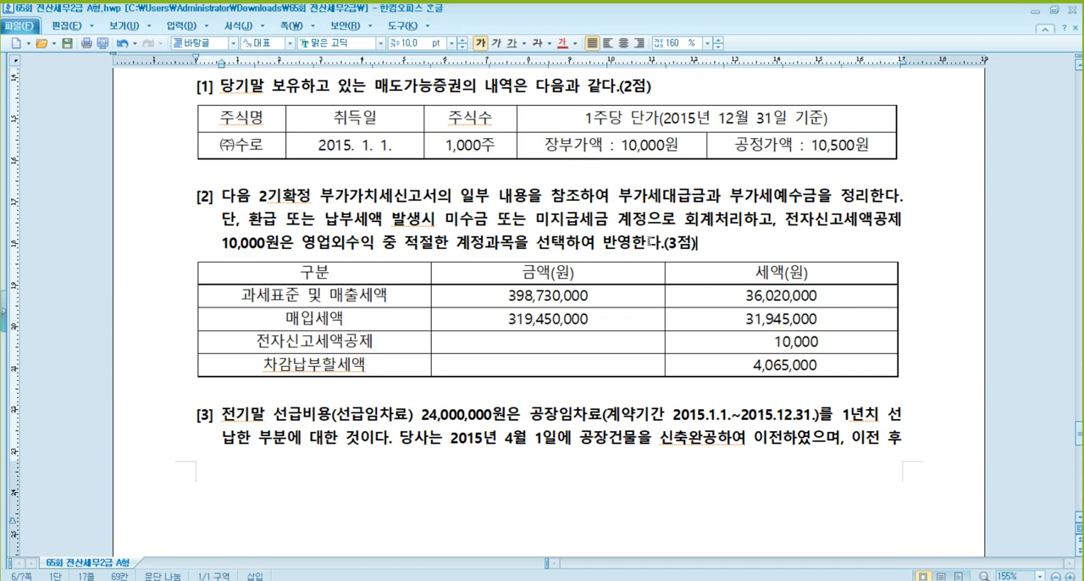
click(332, 243)
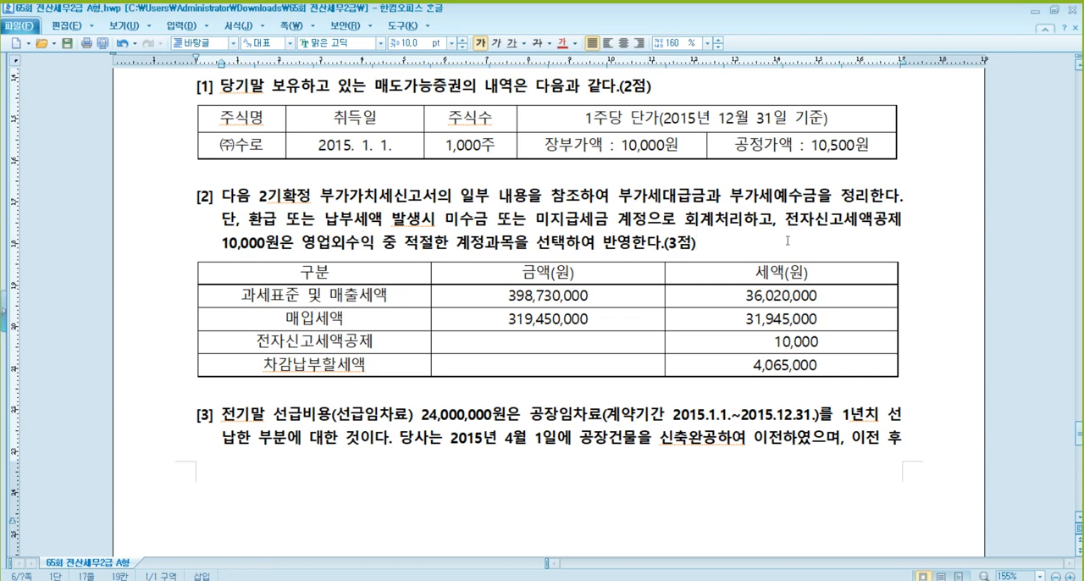
click(362, 297)
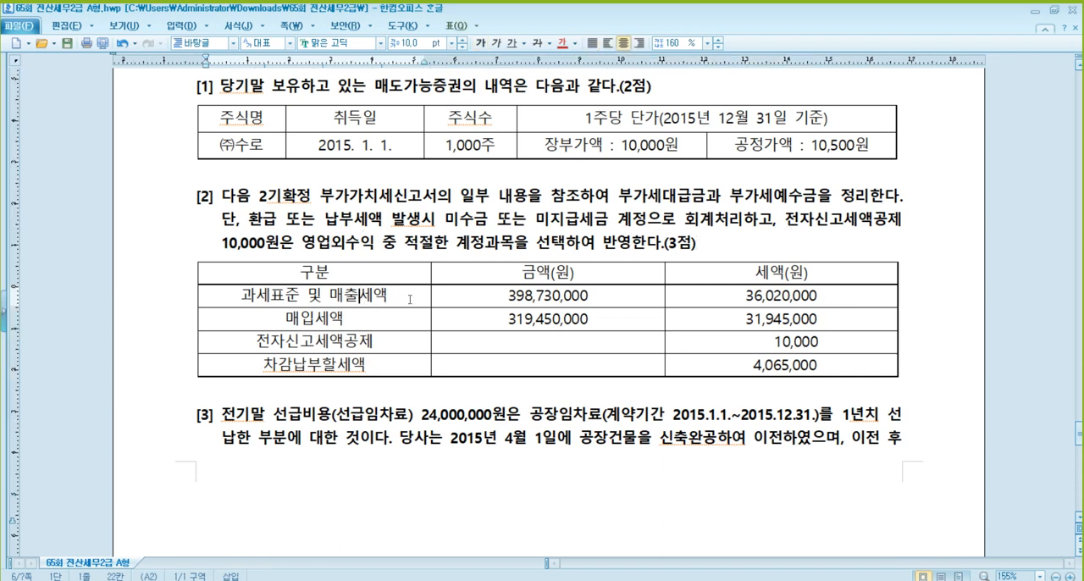
click(581, 296)
click(786, 294)
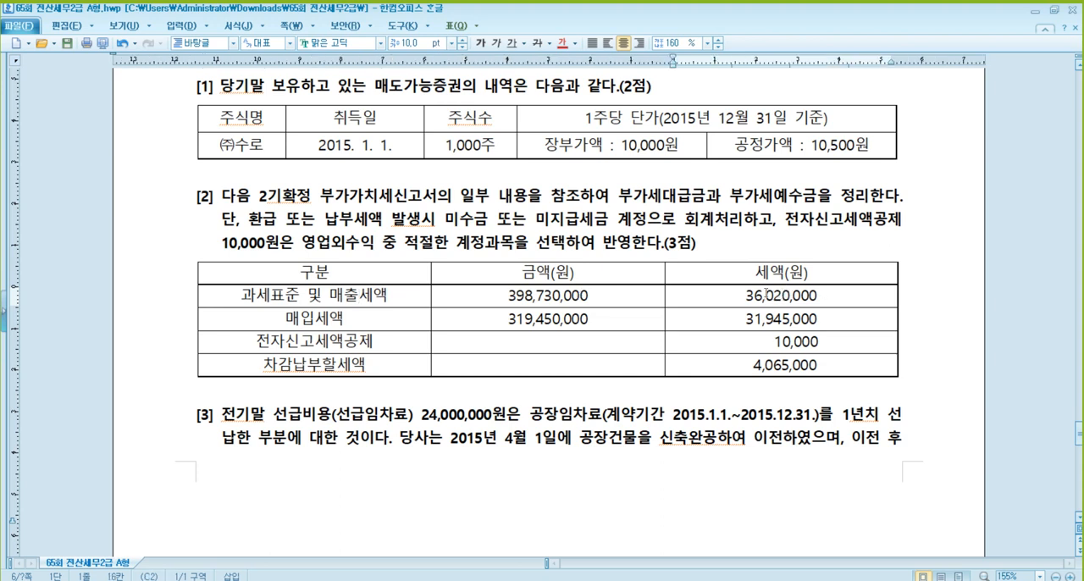
click(783, 319)
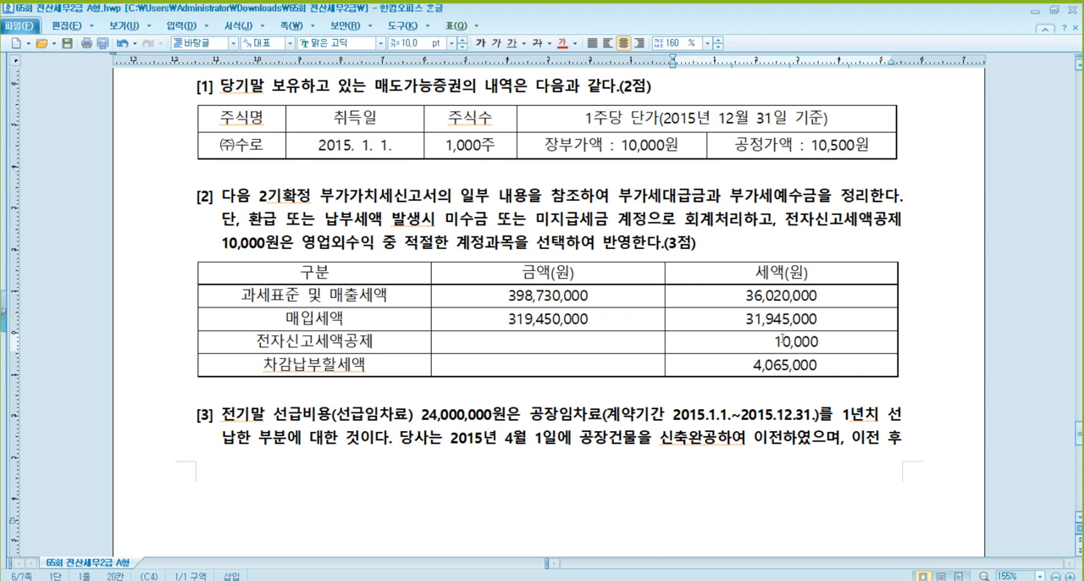
click(787, 366)
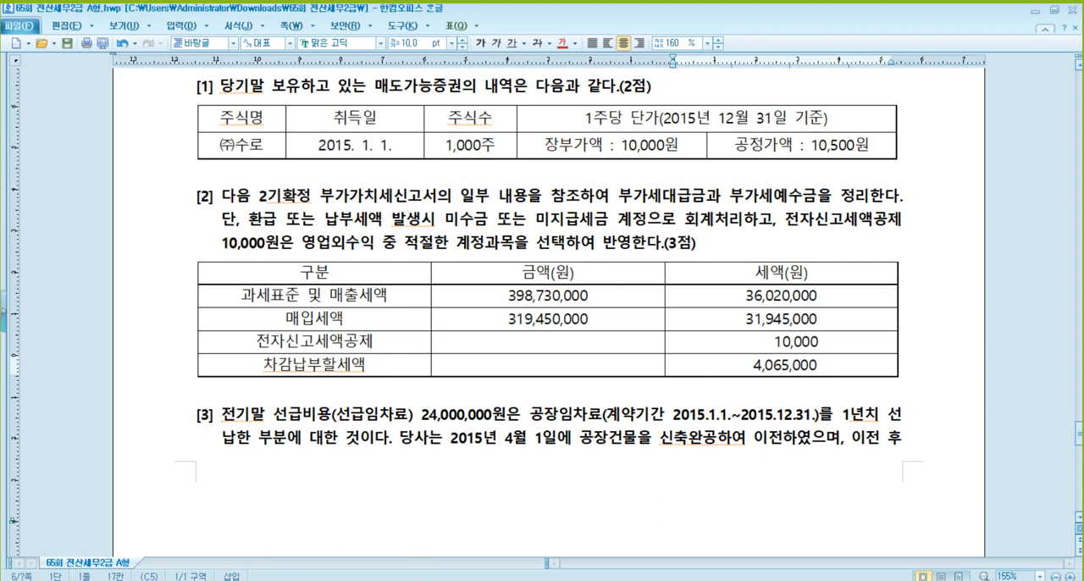
- Switch back to KcLep and add a December 31 debit line for 0255 부가세예수금 with 36,020,000
click(367, 578)
text(3)
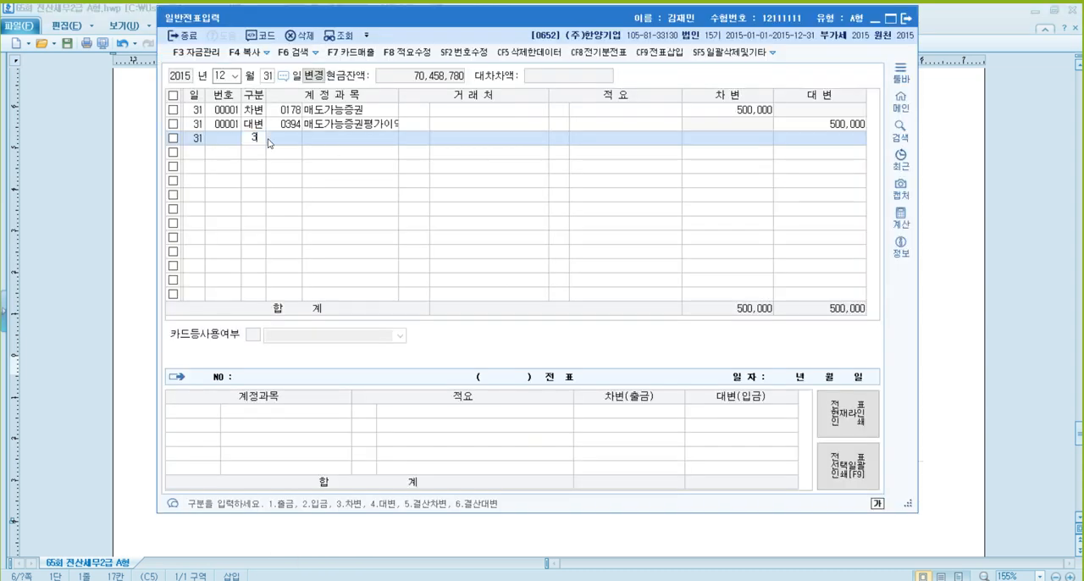
key(Return)
text(부가)
key(Return)
key(Down)
key(Return)
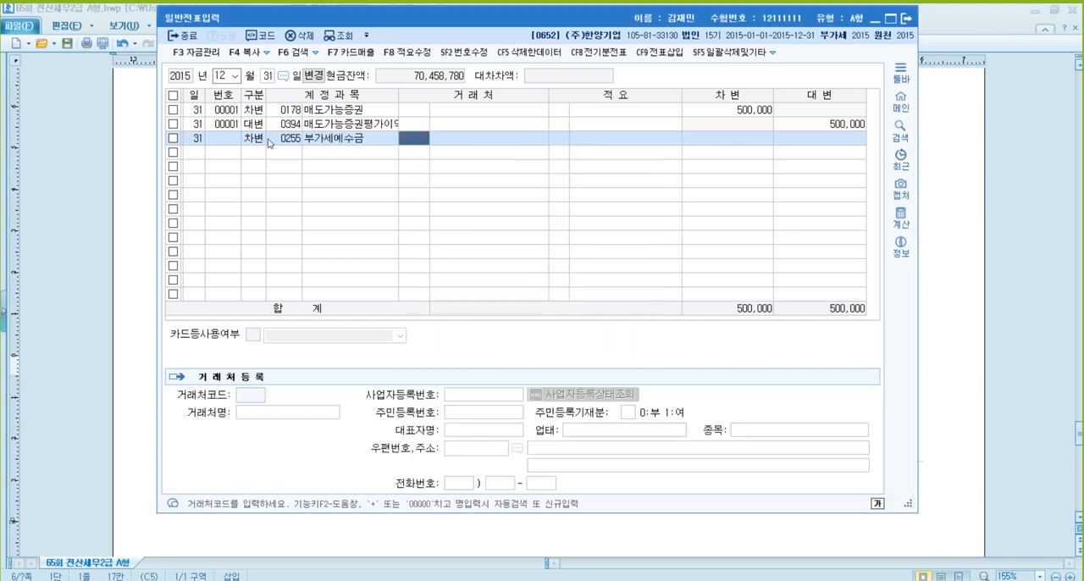
key(Return)
key(Return)
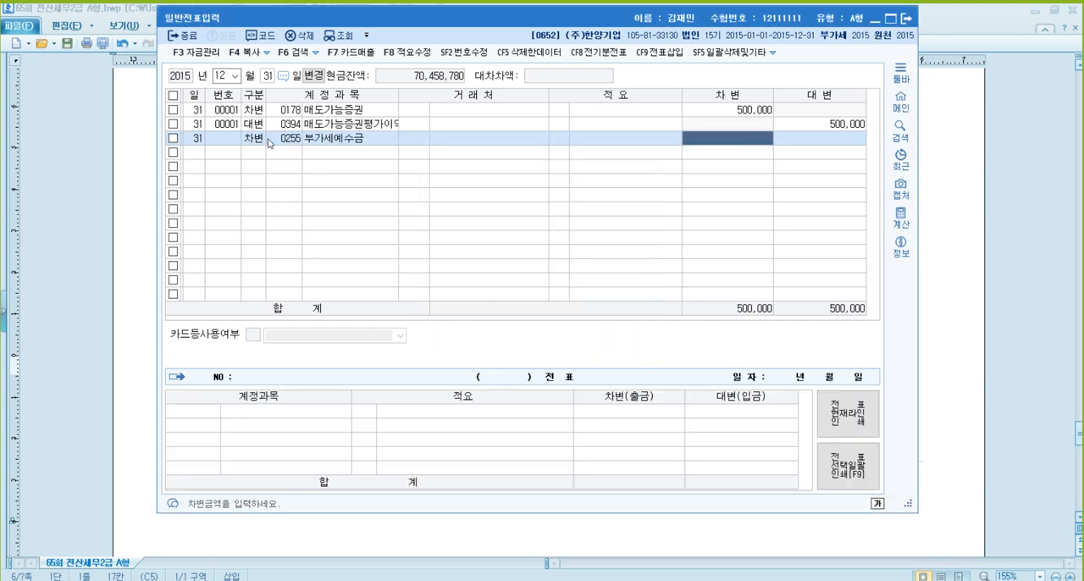
text(36020000)
key(Return)
- Add a credit line for 0135 부가세대급금 with 31,945,000, leaving the customer and description blank
text(4)
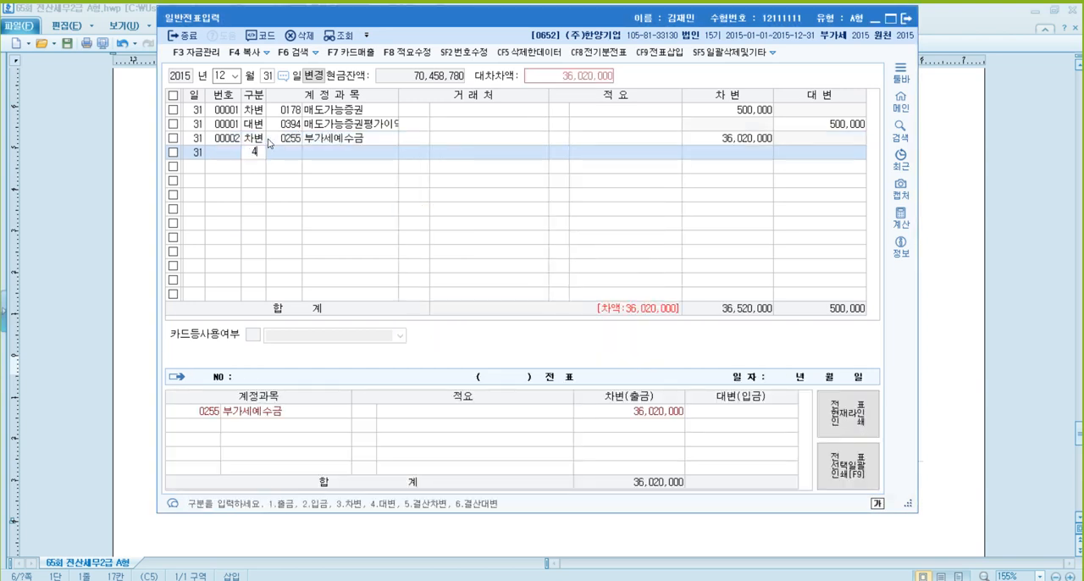
key(Return)
text(부가)
key(Return)
key(Return)
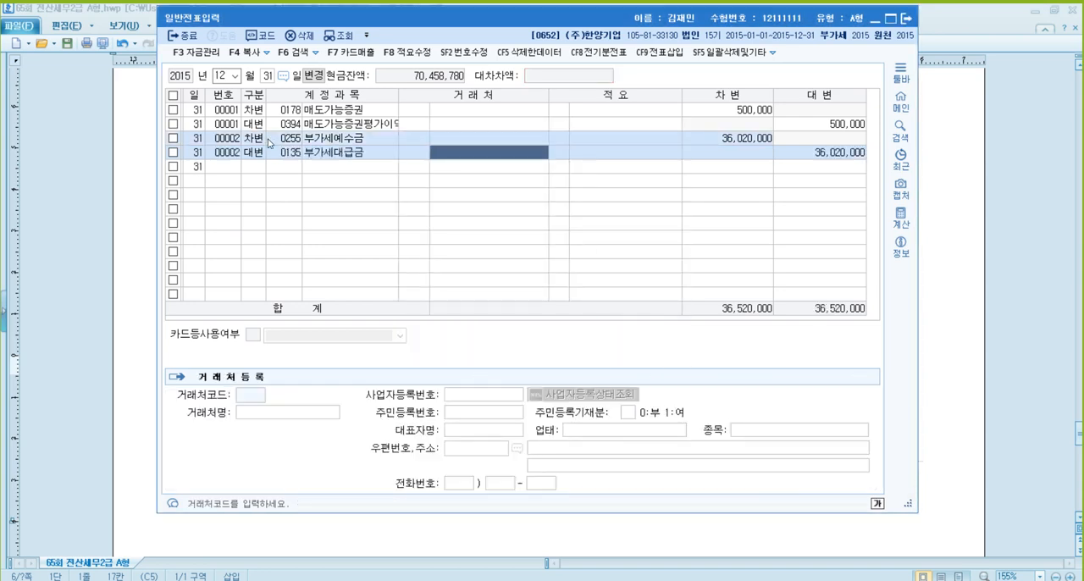
key(Return)
key(Return)
text(31945000)
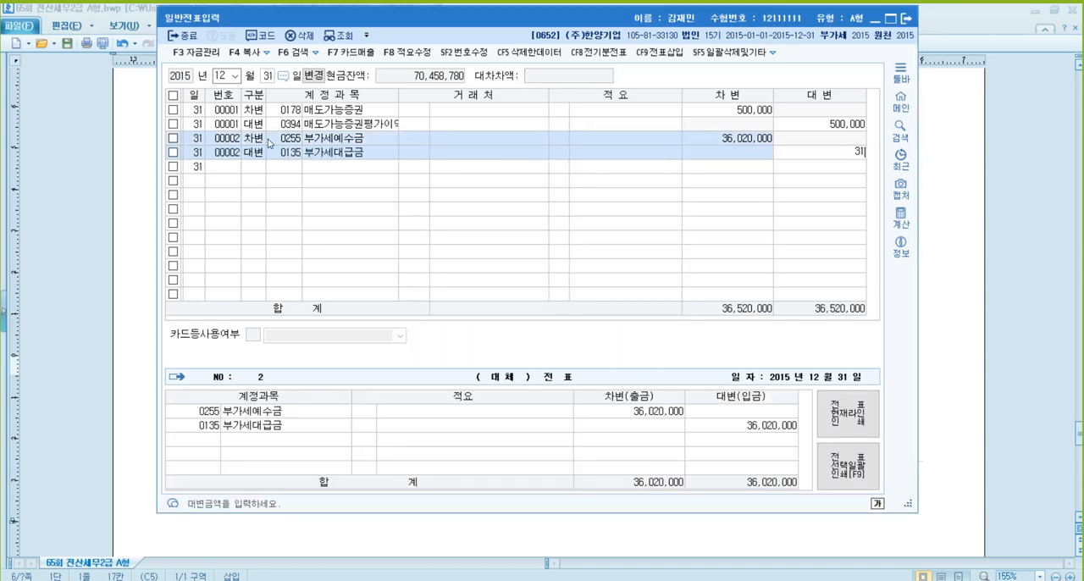
key(Return)
- Add a credit line for 0930 잡이익 with 10,000 for the 전자신고세액공제
text(45,000)
key(Return)
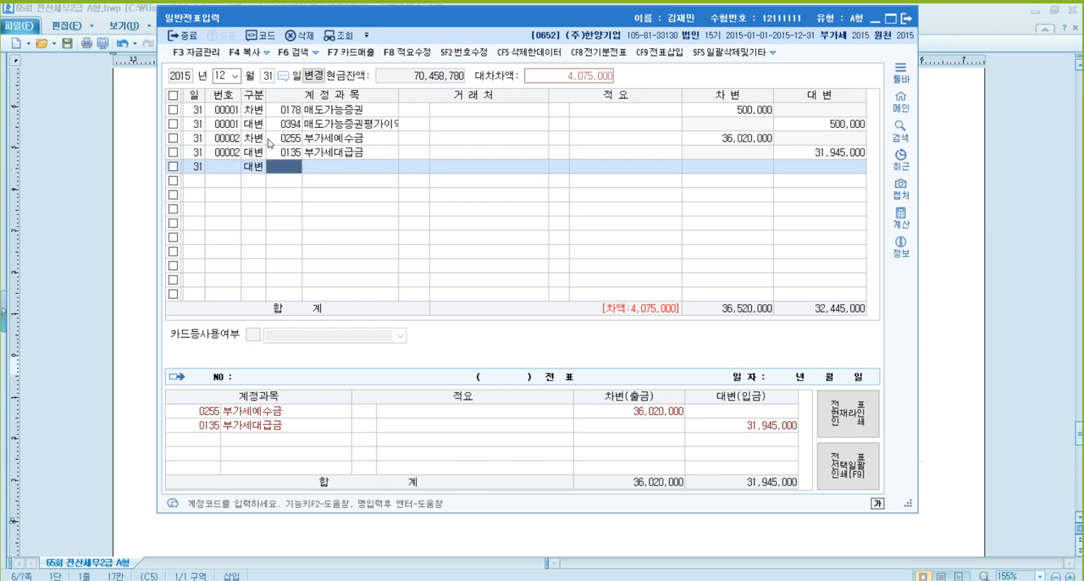
text(잡이)
key(Return)
key(Return)
key(Return)
key(Return)
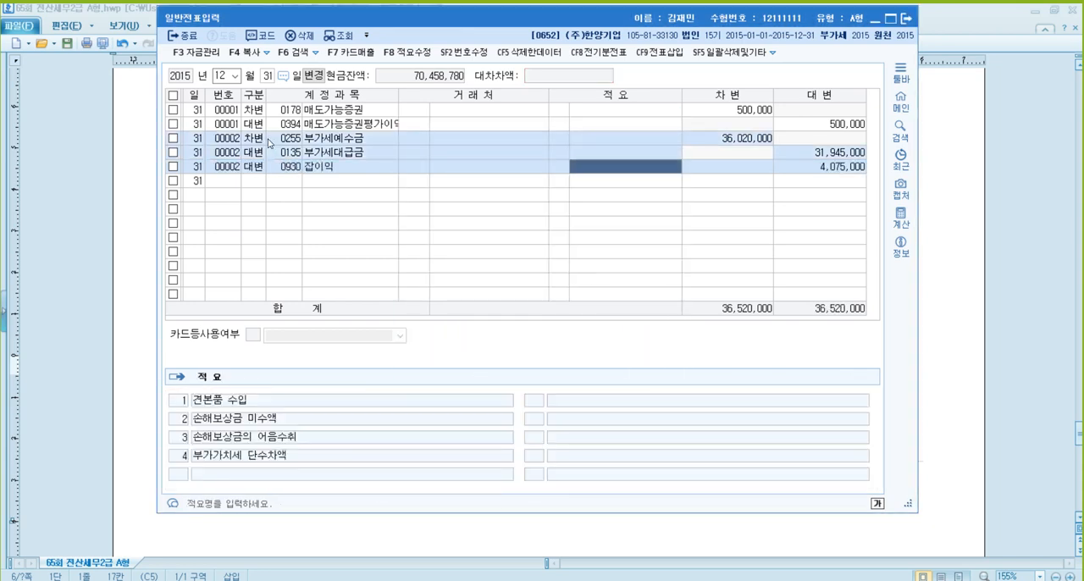
text(10000)
- Complete the VAT settlement voucher with a credit line for 0261 미지급세금 accepting the remaining 4,065,000
key(Return)
text(4)
key(Return)
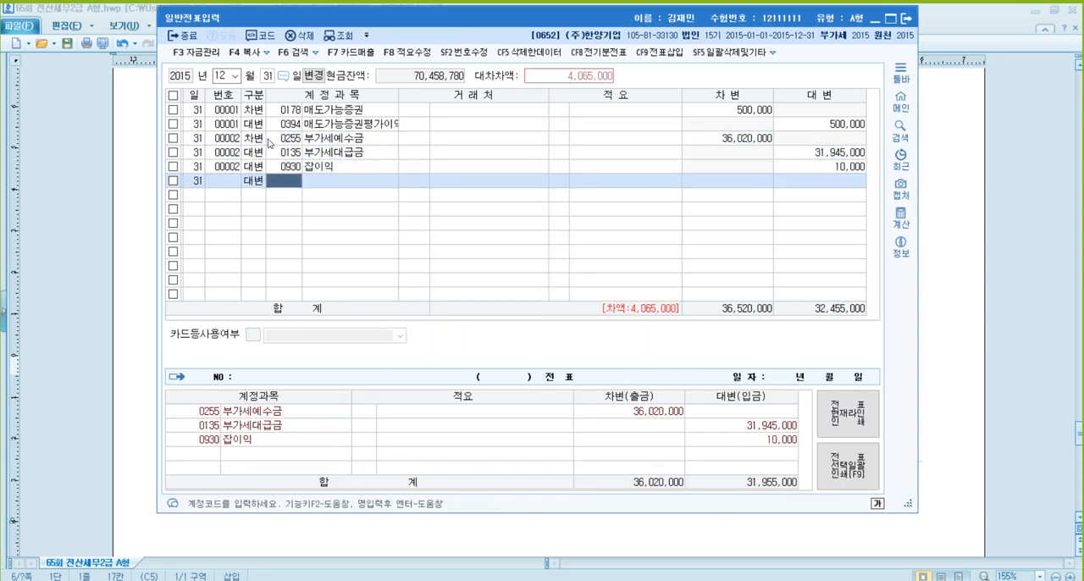
text(미지)
key(Return)
key(Down)
key(Return)
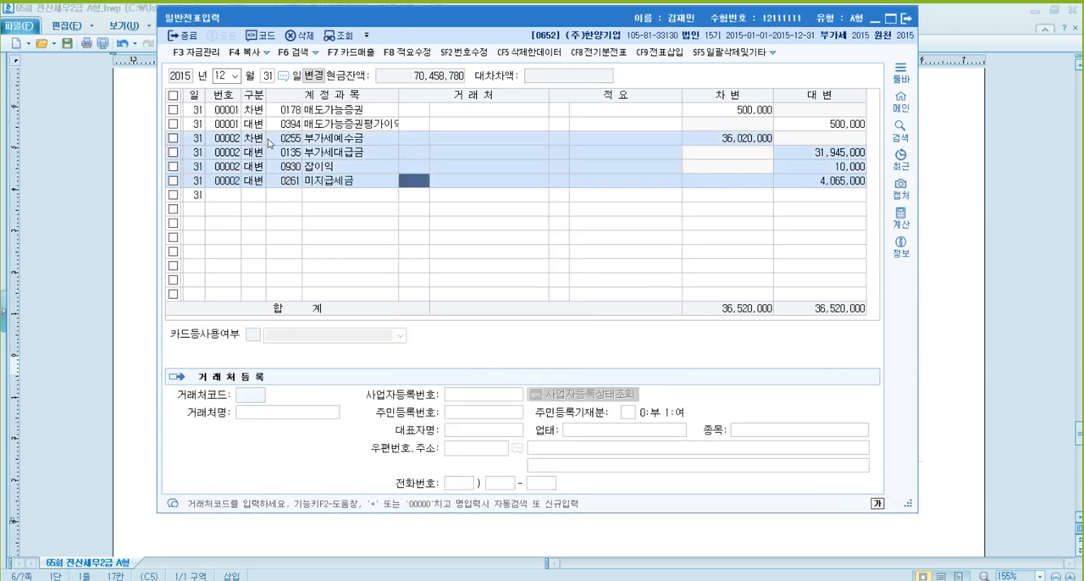
key(Return)
key(Return)
key(Return)
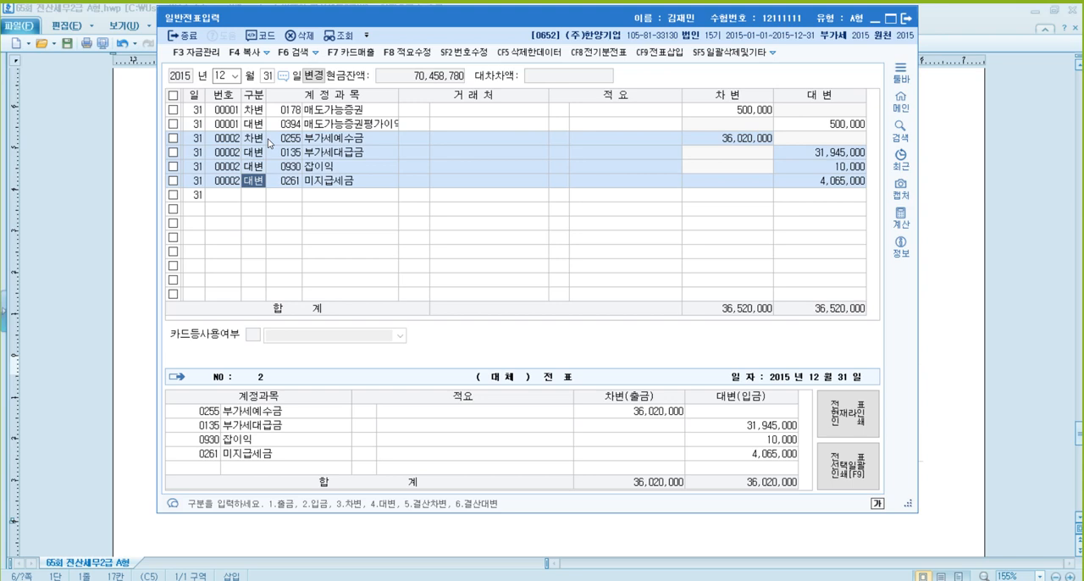
- Return to the problem document, insert blank lines above 문제4 [3] to move it onto the next page, and read its prepaid rent details
click(1059, 259)
scroll(681, 293, down, 2)
scroll(657, 288, down, 2)
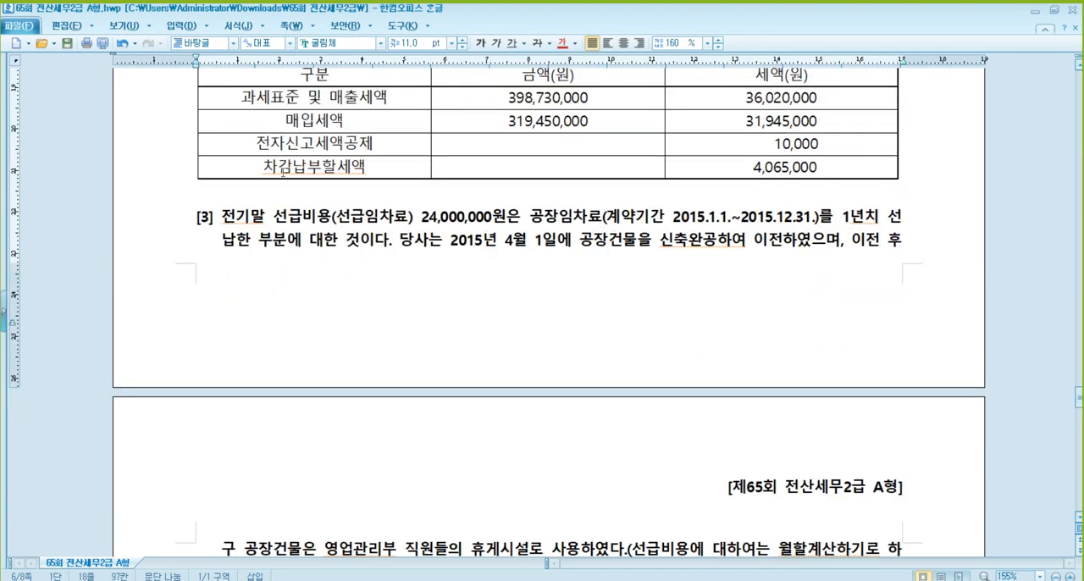
click(268, 192)
key(Return)
key(Return)
key(Return)
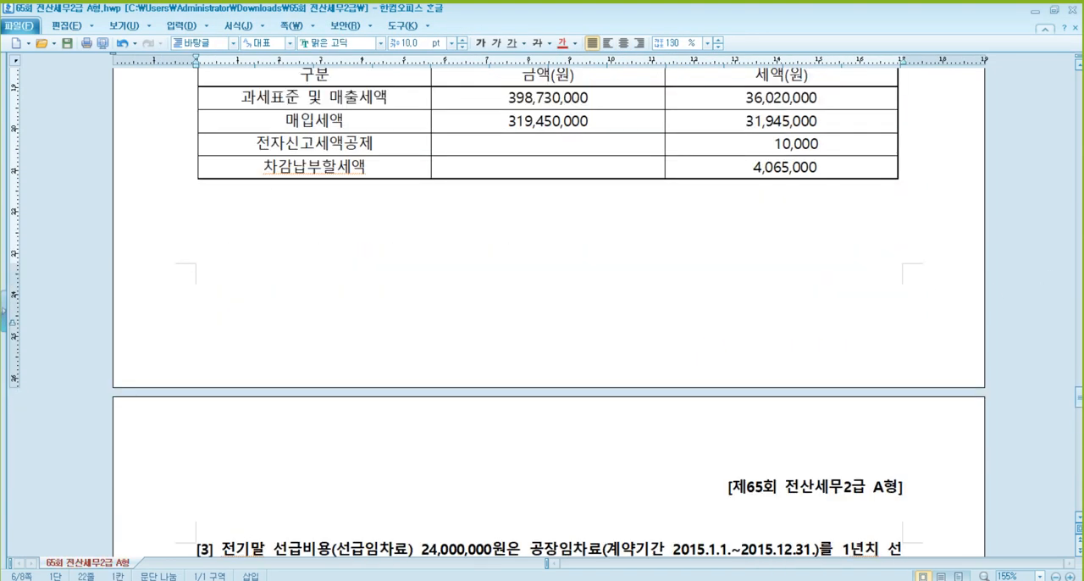
scroll(317, 295, down, 4)
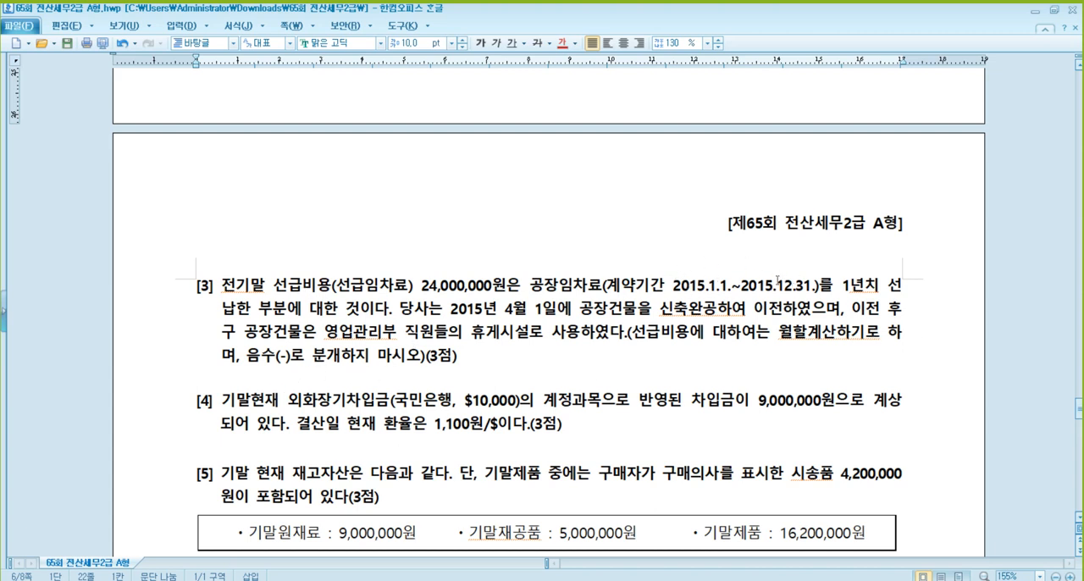
click(305, 282)
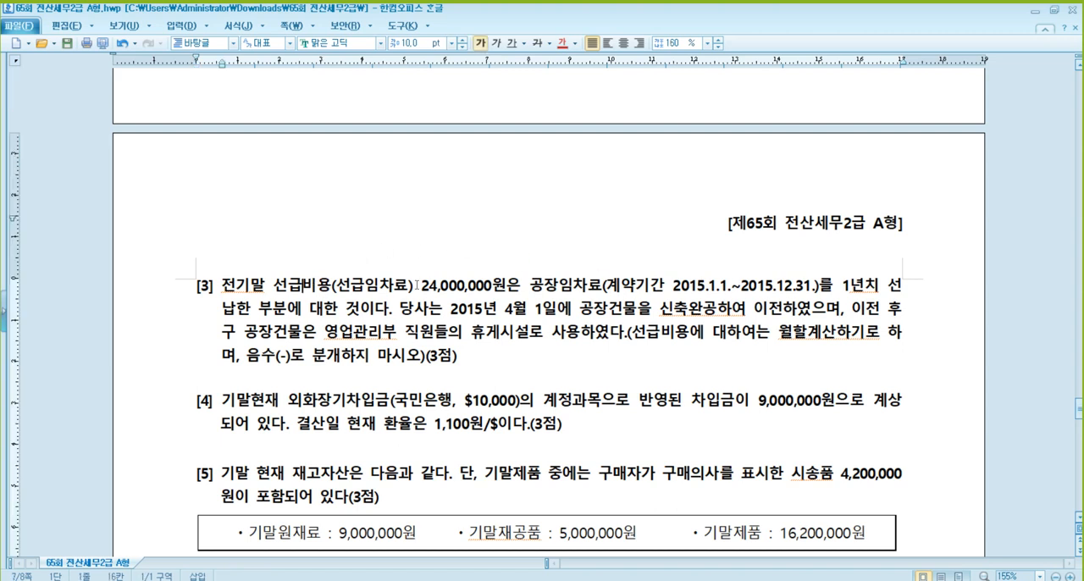
click(439, 285)
- Switch back to KcLep and add a December 31 credit line for 0133 선급비용 with 24,000,000
click(369, 578)
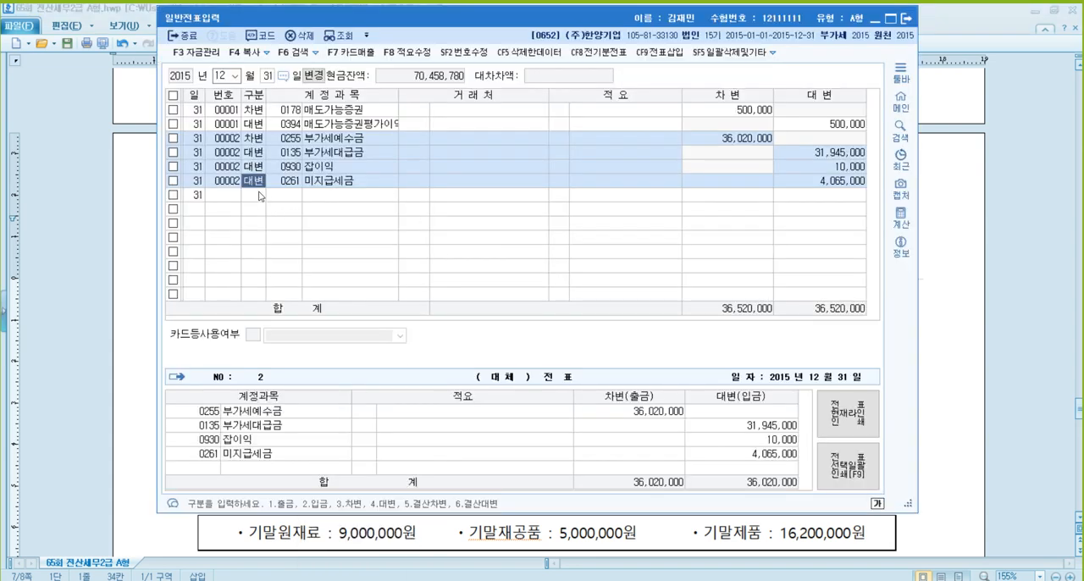
click(260, 194)
text(411)
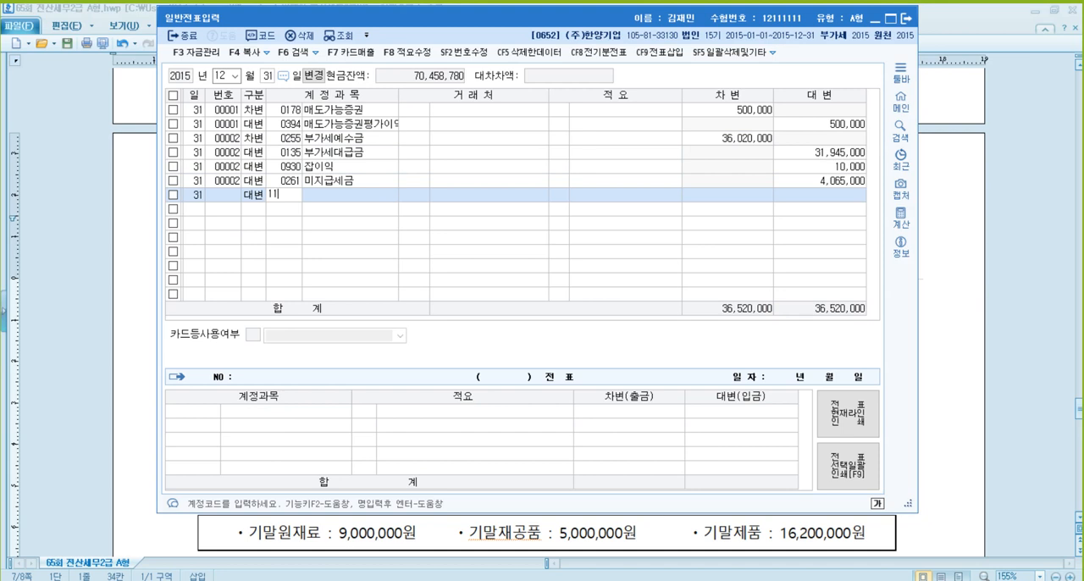
text(33)
key(Return)
key(Return)
key(Return)
key(Return)
key(Return)
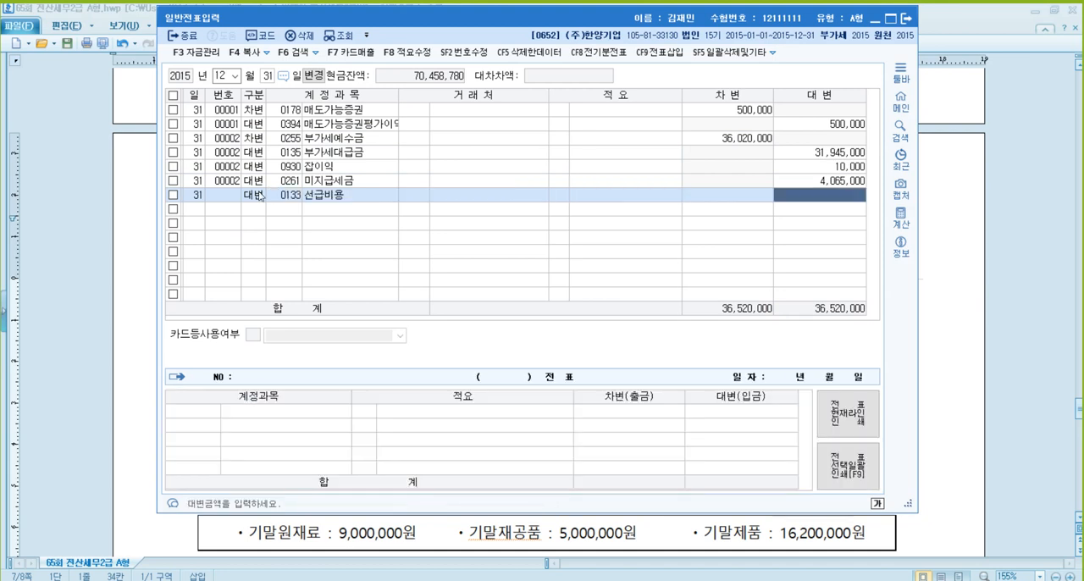
text(24,000,000)
key(Return)
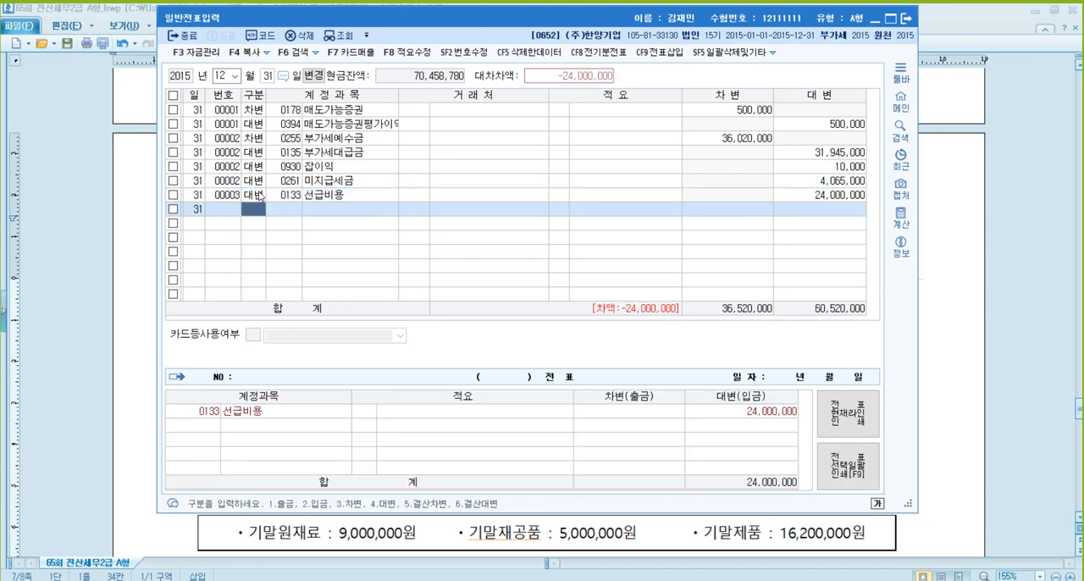
- Add a debit line for the manufacturing-cost account 0519 임차료 with 6,000,000
text(3임차)
key(Return)
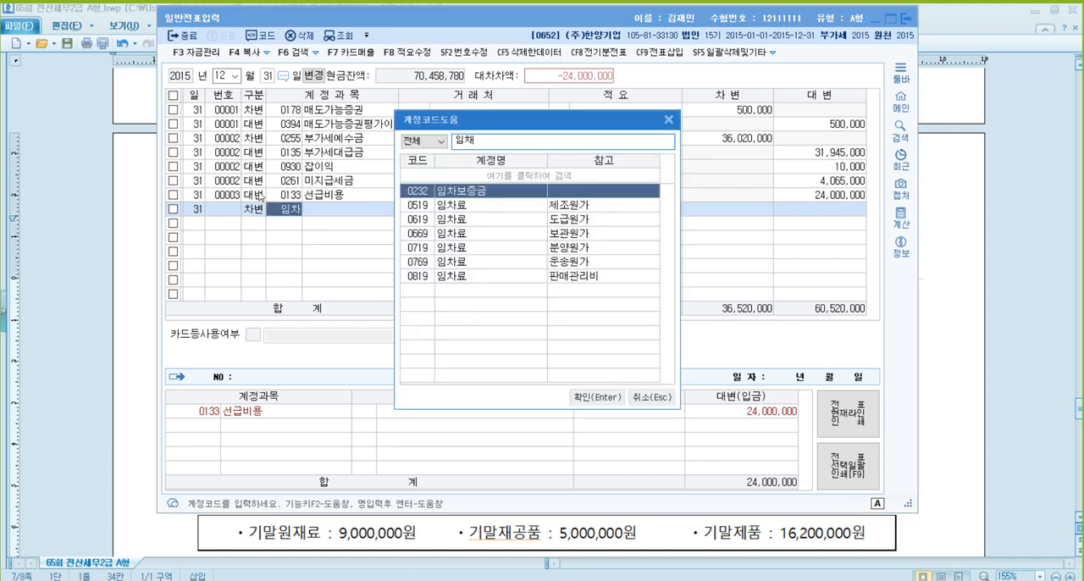
key(Down)
key(Return)
key(Return)
key(Return)
key(Return)
key(Return)
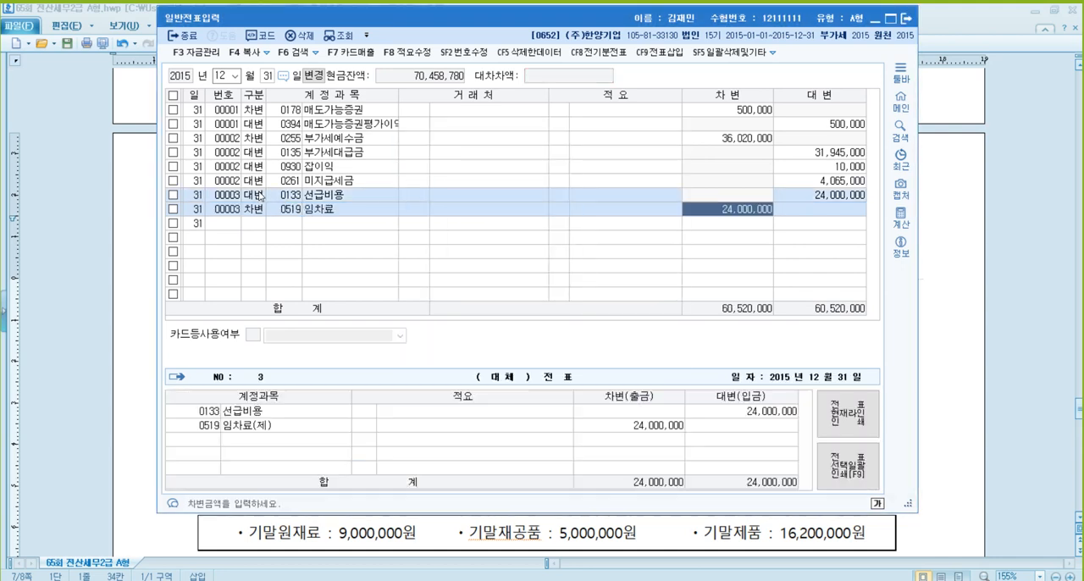
text(6000000)
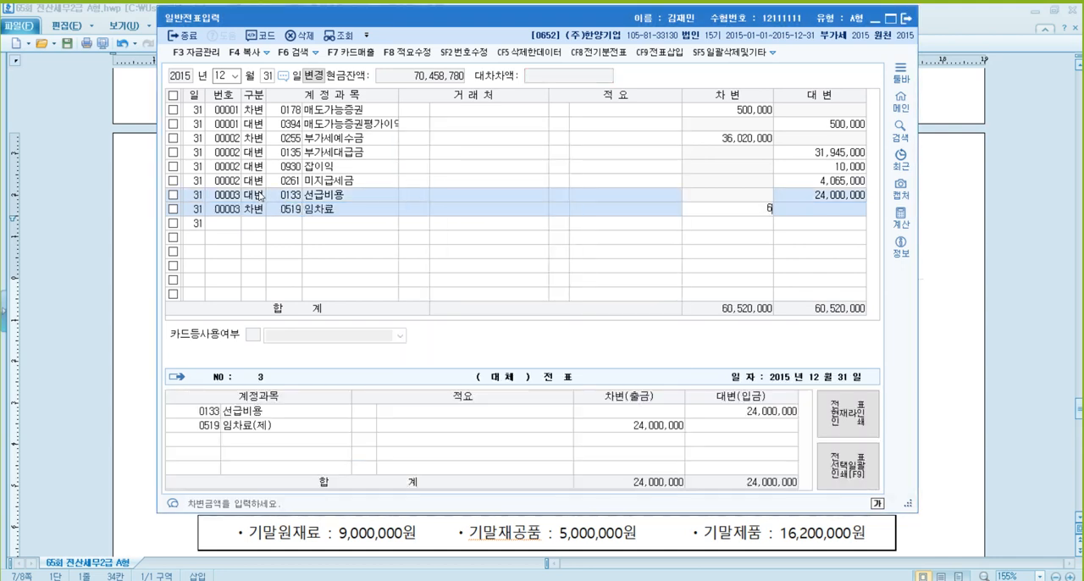
key(Return)
- Add a debit line for the selling and administrative account 0819 임차료, accepting the remaining 18,000,000
text(3)
key(Return)
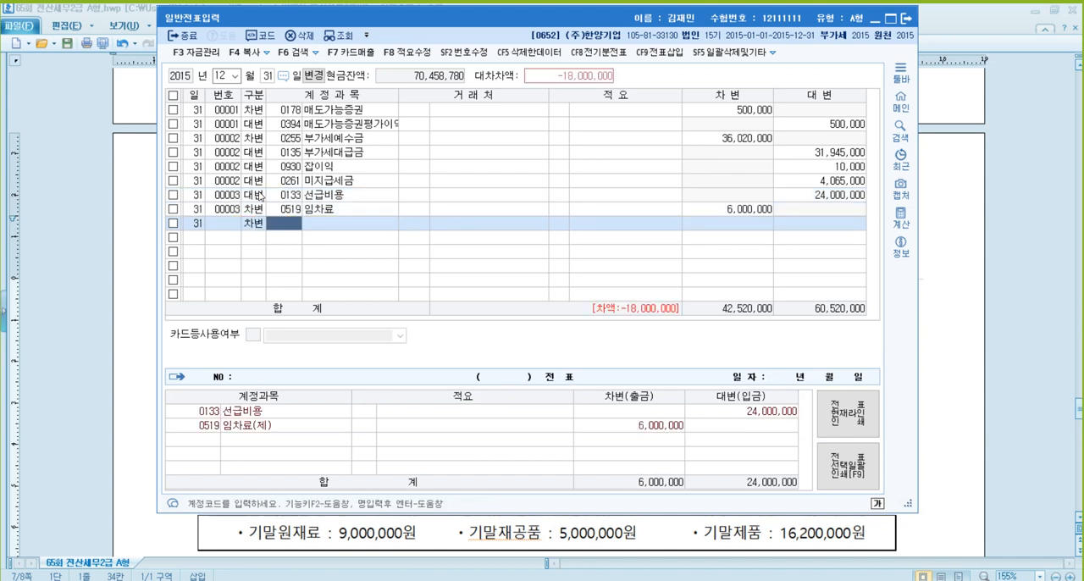
text(0819)
key(Return)
key(Return)
key(Return)
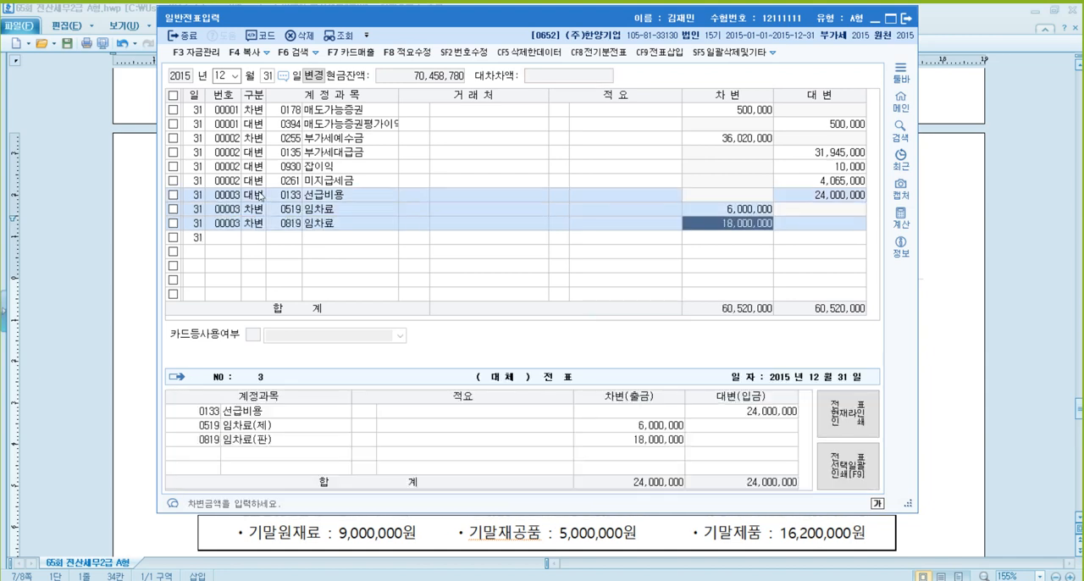
key(Return)
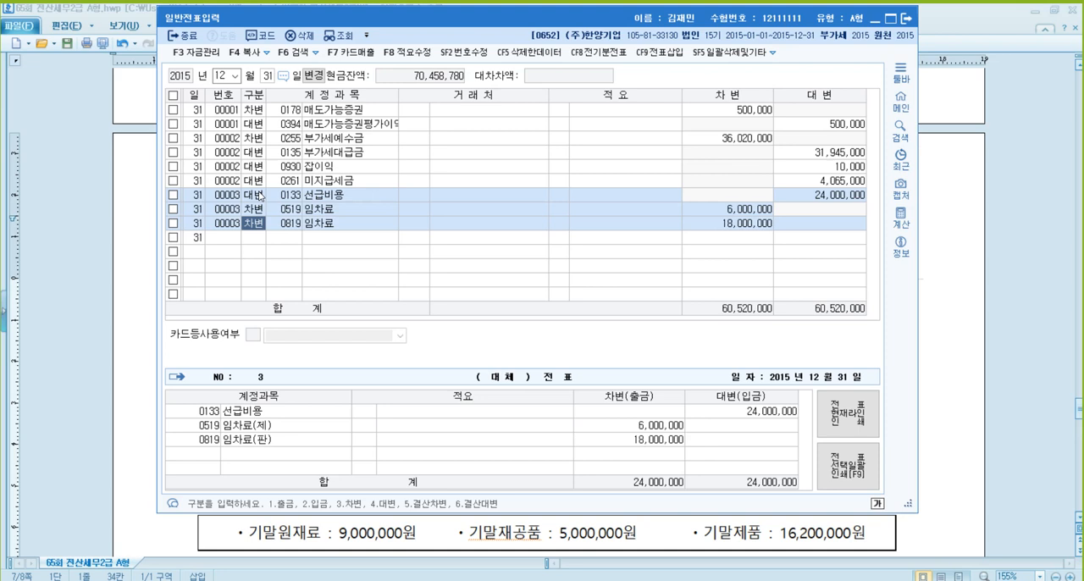
- Examine 문제4 [4] in the problem document: the lender, dollar amount, book value and closing exchange rate of the 외화장기차입금
click(987, 278)
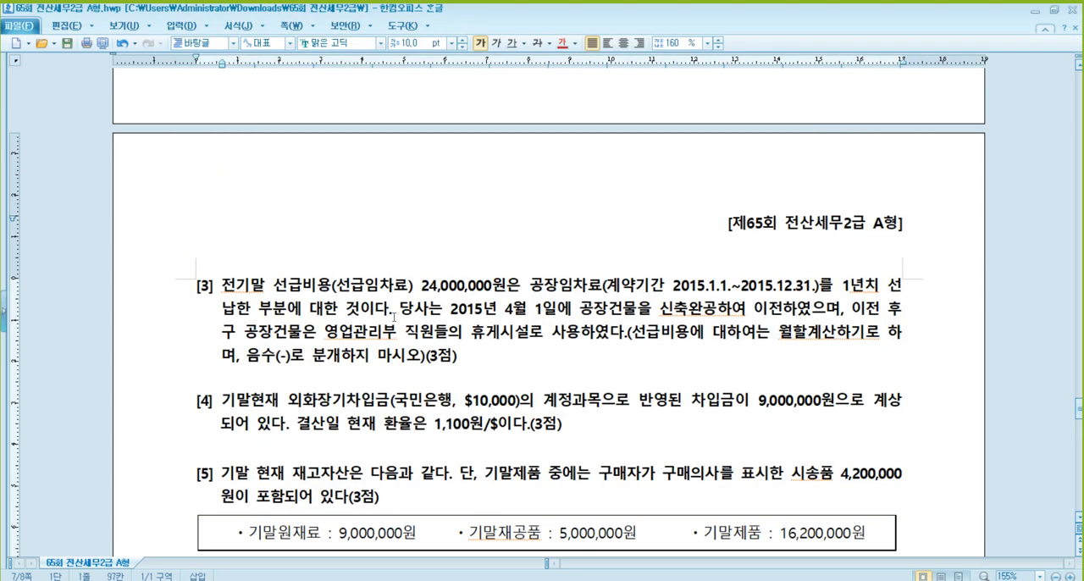
scroll(130, 197, down, 5)
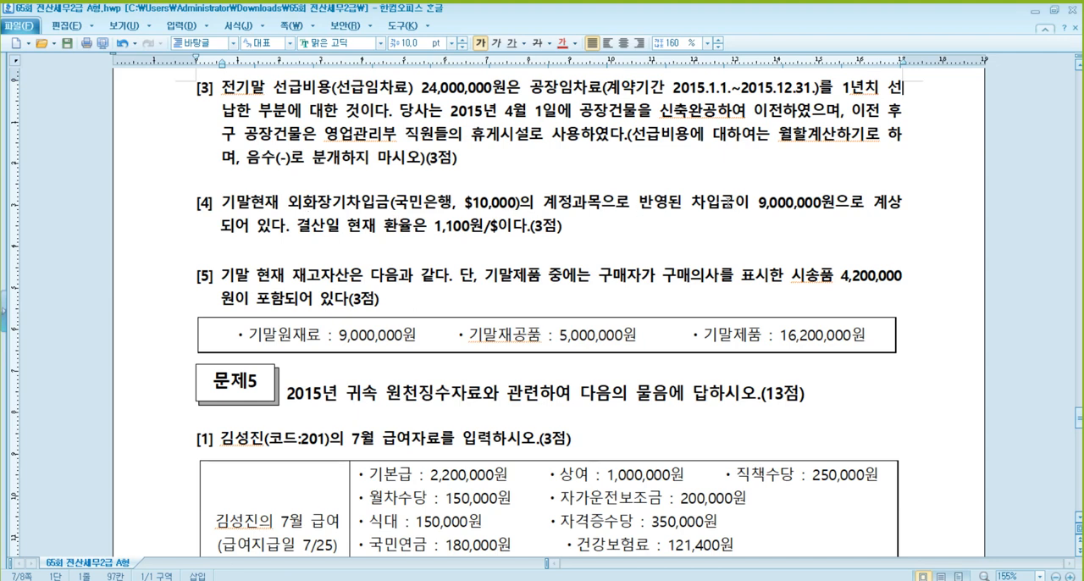
click(785, 203)
click(459, 227)
key(Up)
key(Down)
click(800, 203)
- Switch back to KcLep and add a December 31 credit line for 0305 외화장기차입금 with customer 국민은행 and 2,000,000
click(368, 547)
click(261, 243)
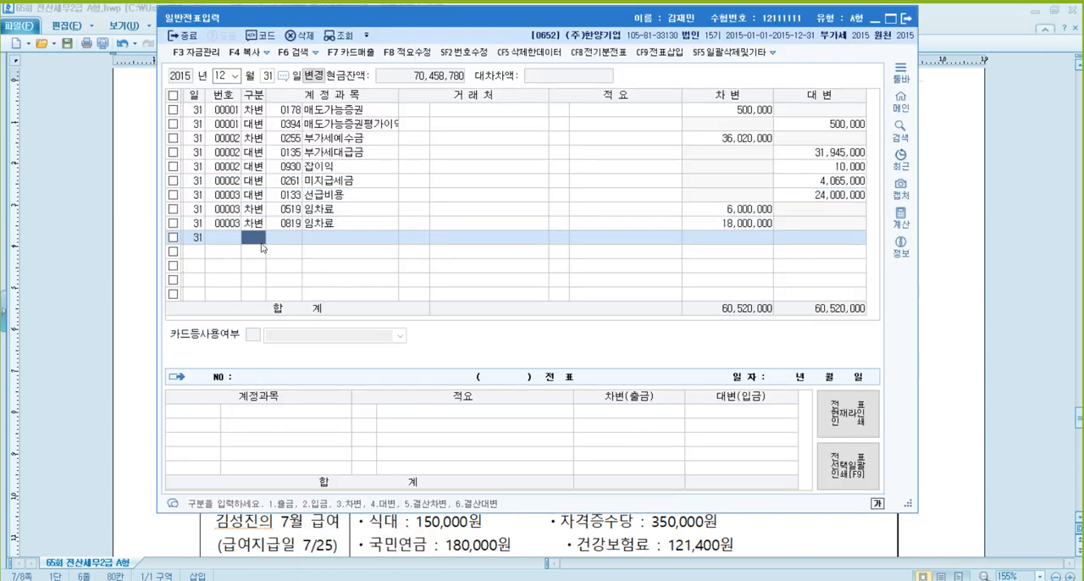
text(4외화)
key(Return)
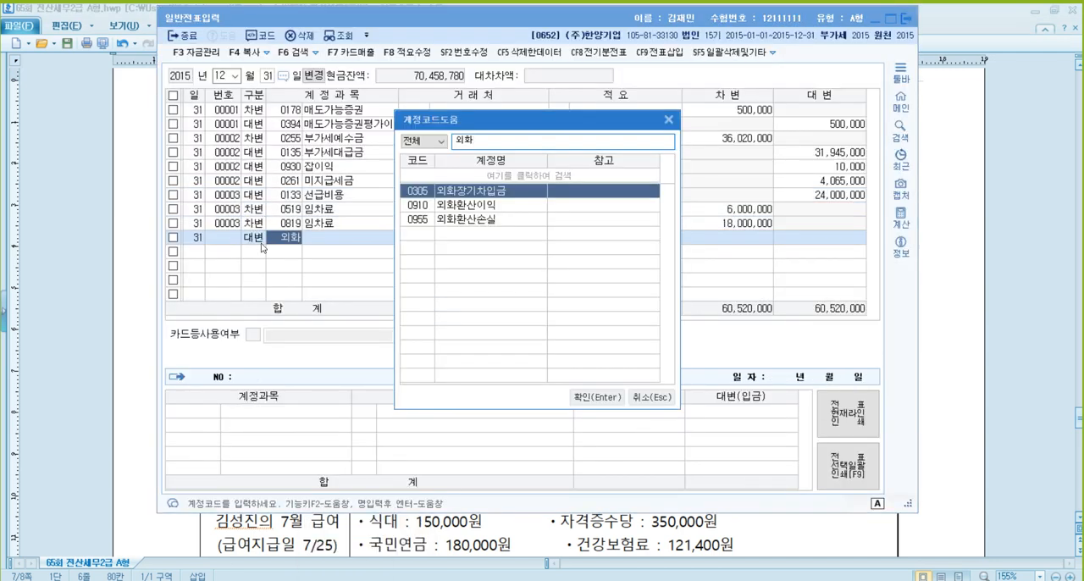
key(Return)
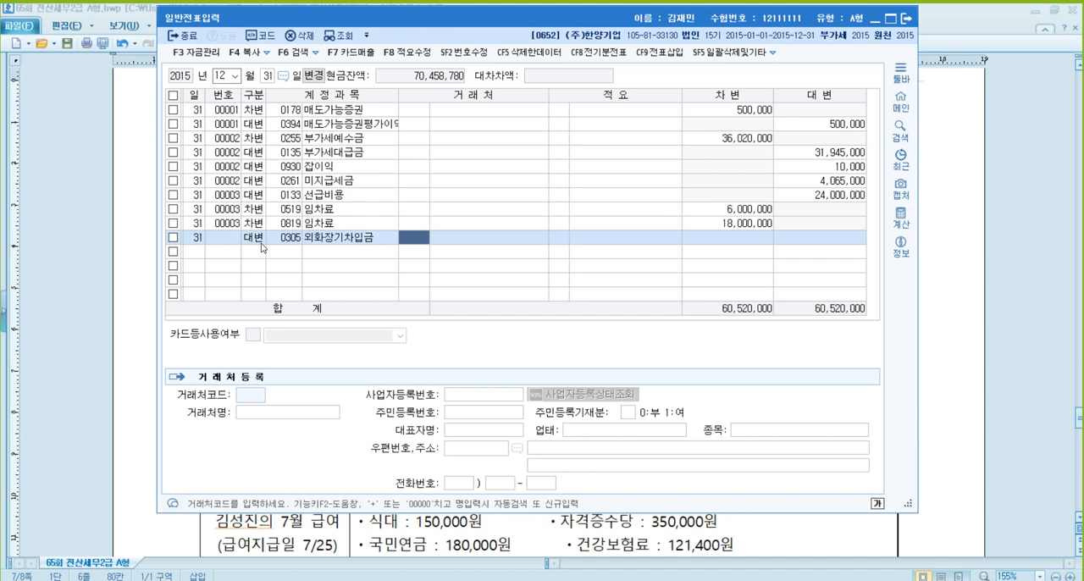
text(국민)
key(Return)
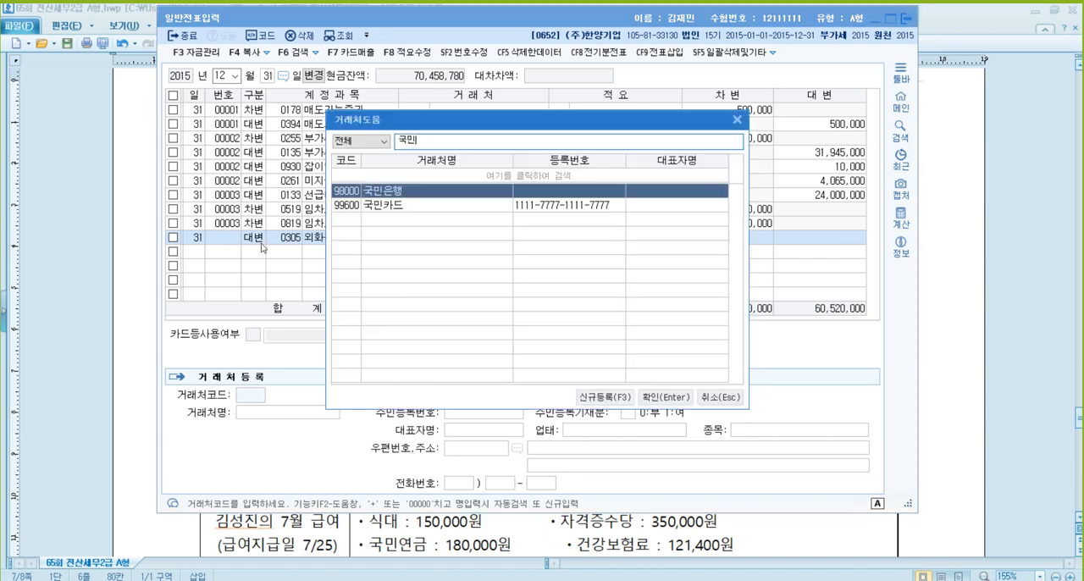
key(Return)
key(Return)
text(2000000)
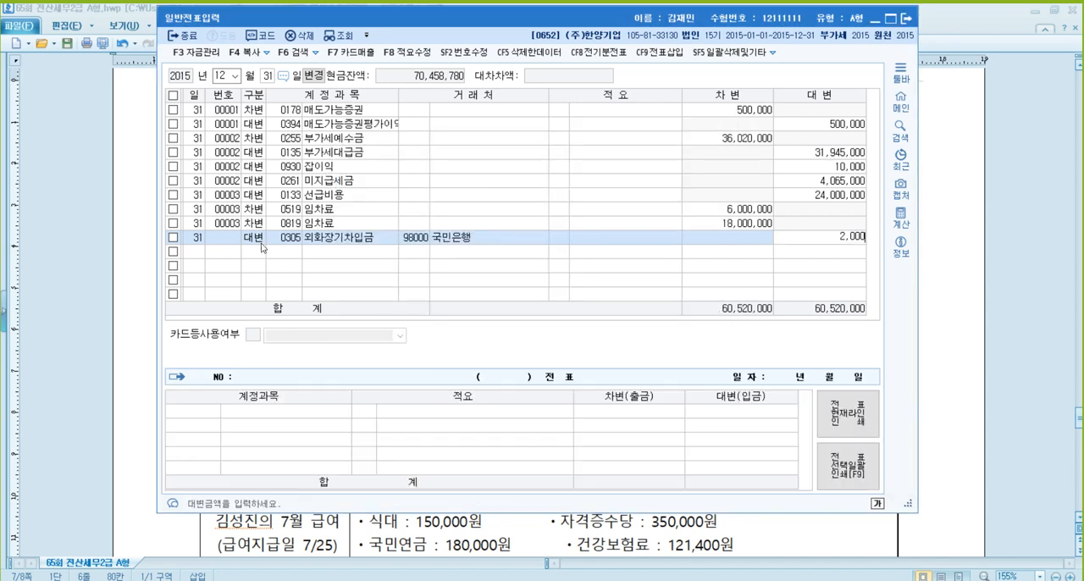
- Add the matching debit line for 0955 외화환산손실 with 2,000,000, leaving the customer and description blank
key(Return)
text(3)
key(Return)
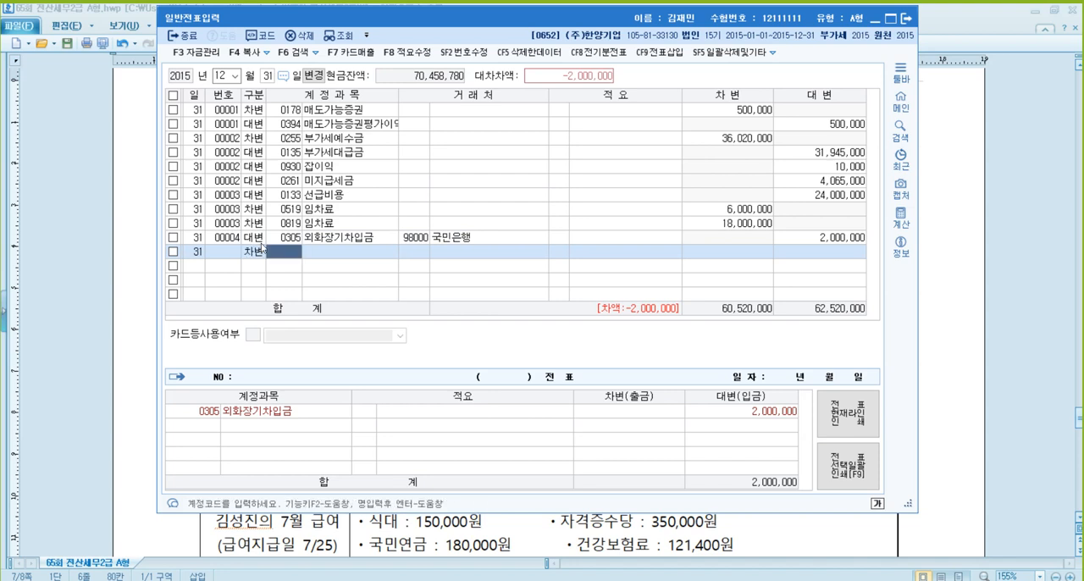
text(외화)
key(Return)
key(Down)
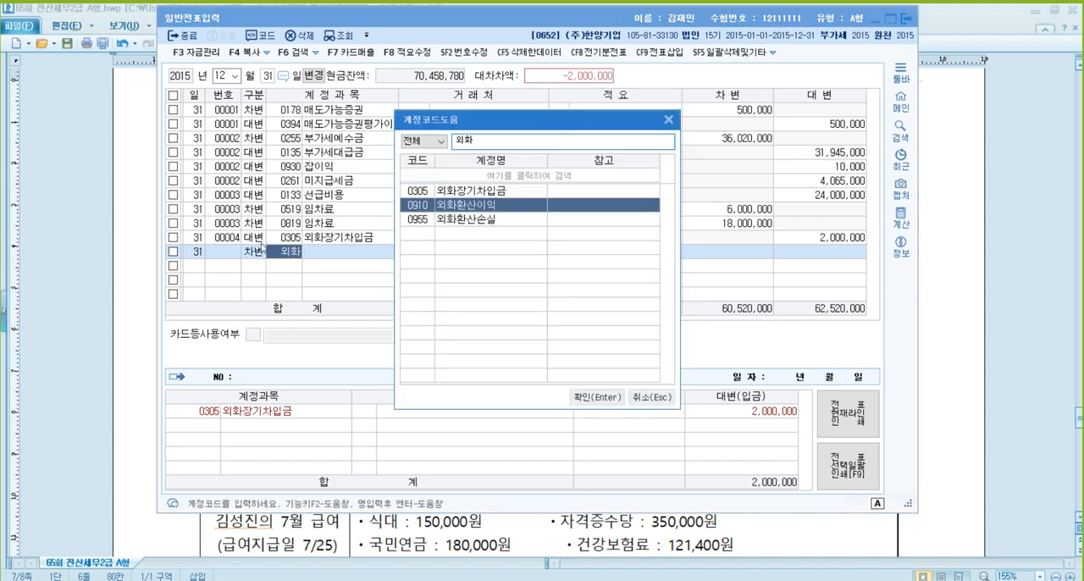
key(Down)
key(Return)
key(Return)
key(Return)
key(Return)
key(Return)
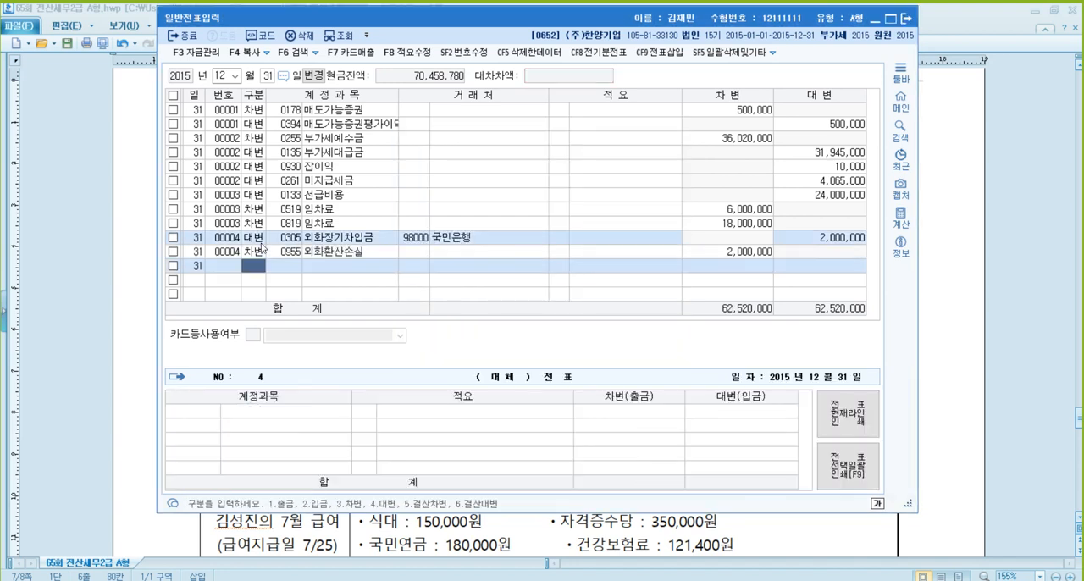
- Switch to the problem document and examine the ending inventory and 시송품 conditions of 문제4 [5], adding a blank line below its table
key(Up)
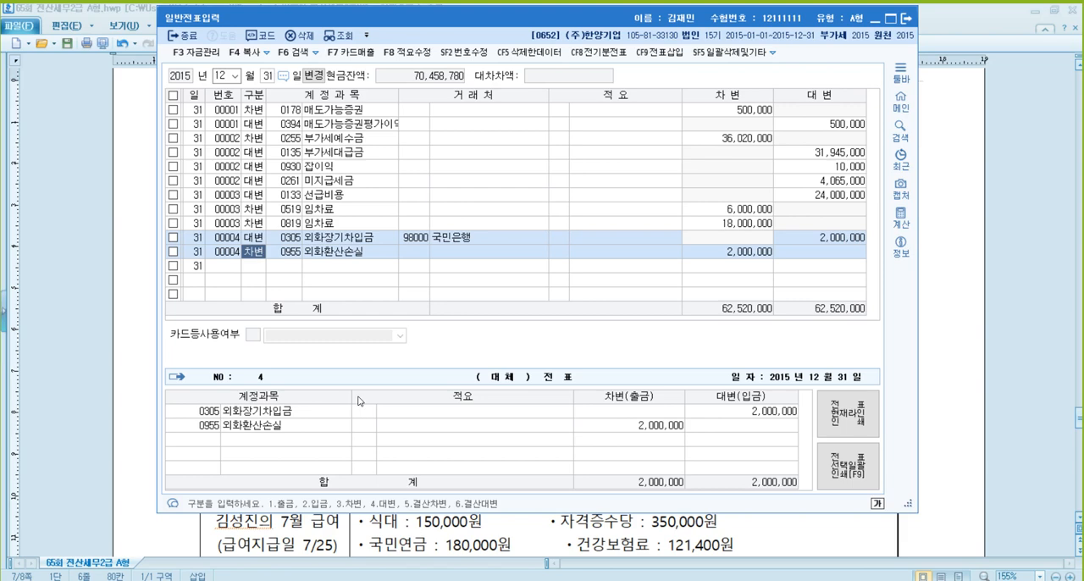
click(961, 281)
scroll(903, 280, down, 2)
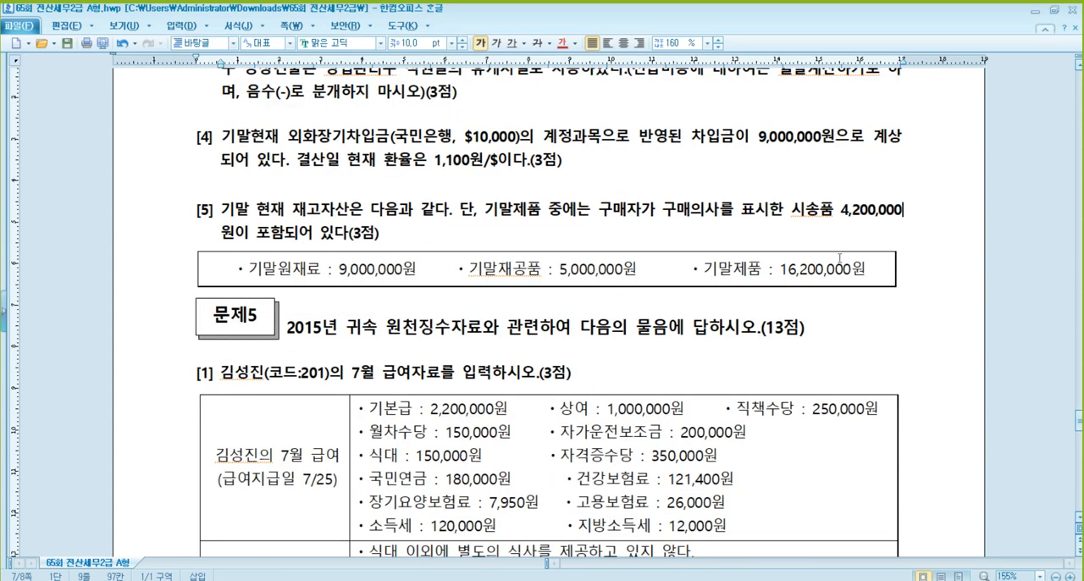
click(916, 276)
key(Return)
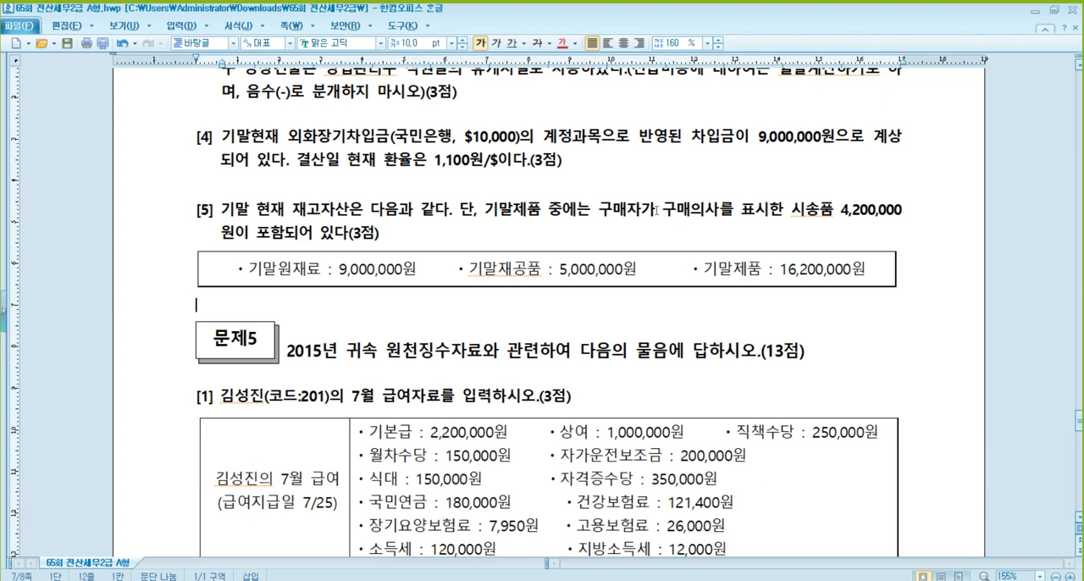
click(835, 271)
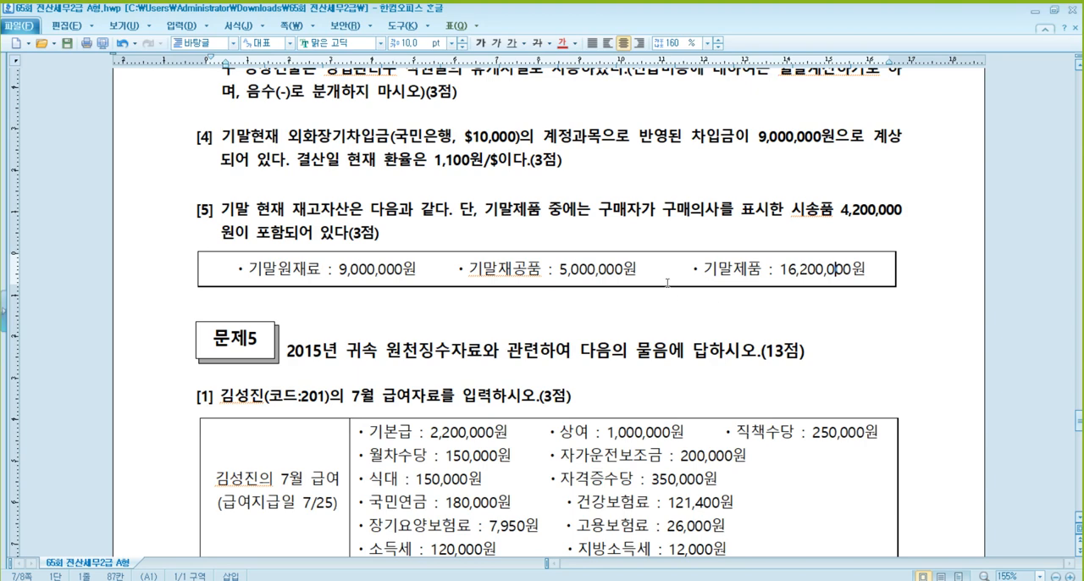
- Switch to KcLep's 결산자료입력 for January to December 2015 and enter 9,000,000 as the 결산반영금액 of 기말 원재료 재고액
mouse_move(368, 580)
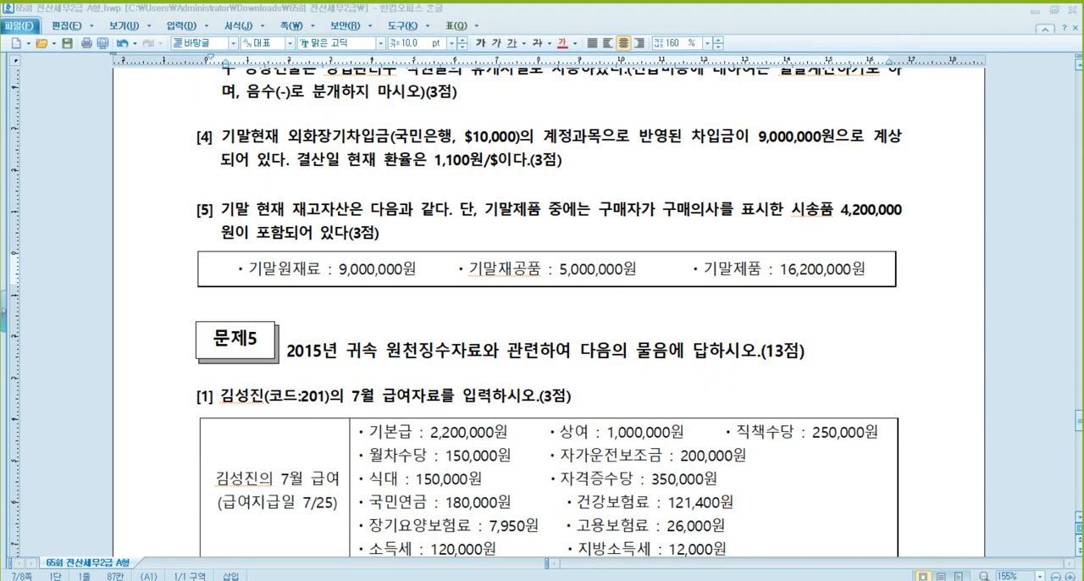
click(367, 580)
click(752, 123)
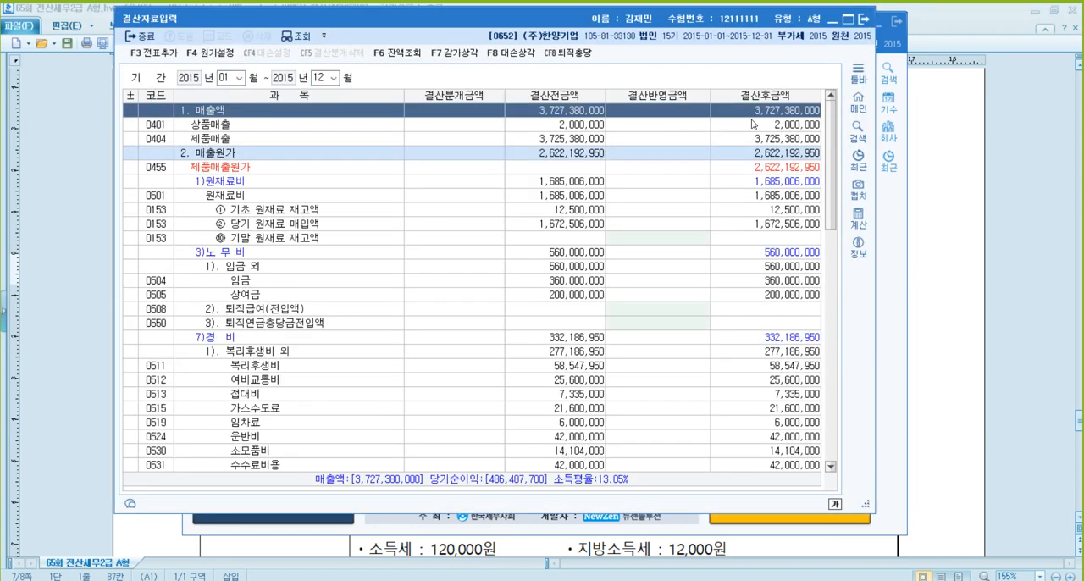
click(692, 244)
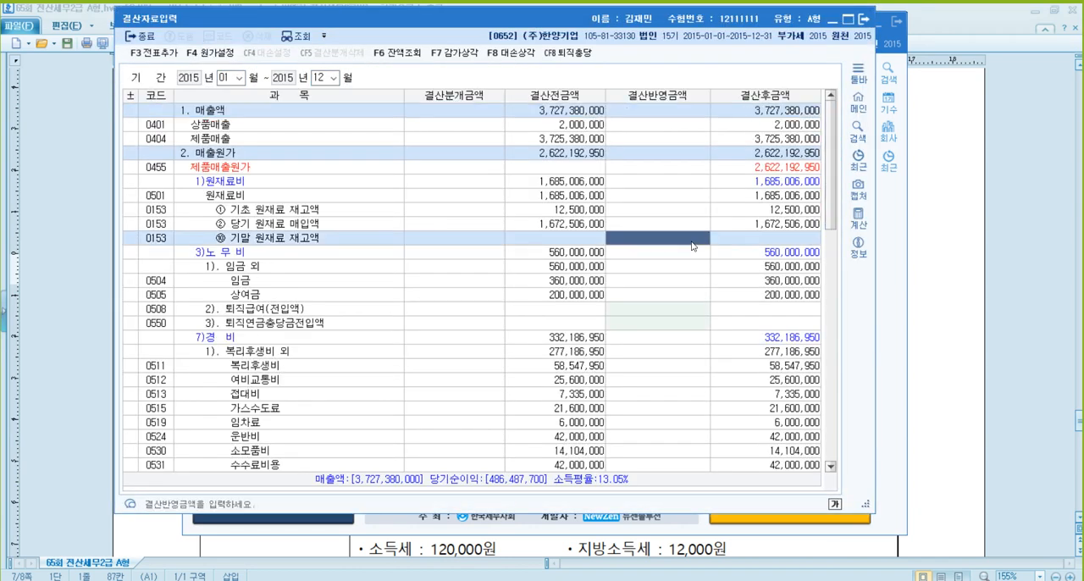
text(9000000)
key(Return)
click(691, 242)
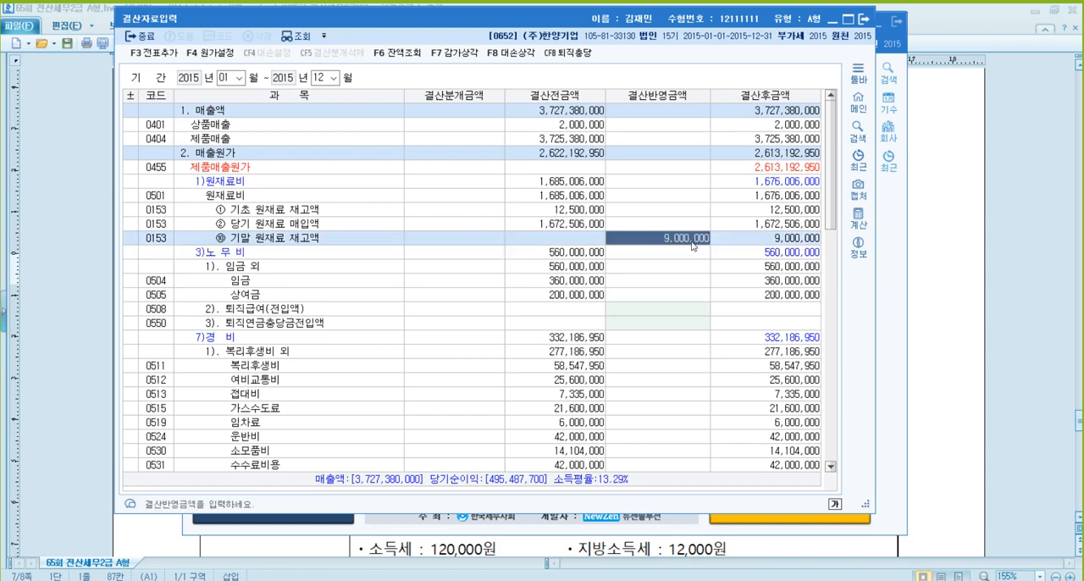
- Enter the 결산반영금액 for 기말 재공품 재고액 as 5,000,000 and for 기말 제품 재고액 as 12,000,000
scroll(698, 320, down, 2)
scroll(685, 340, down, 7)
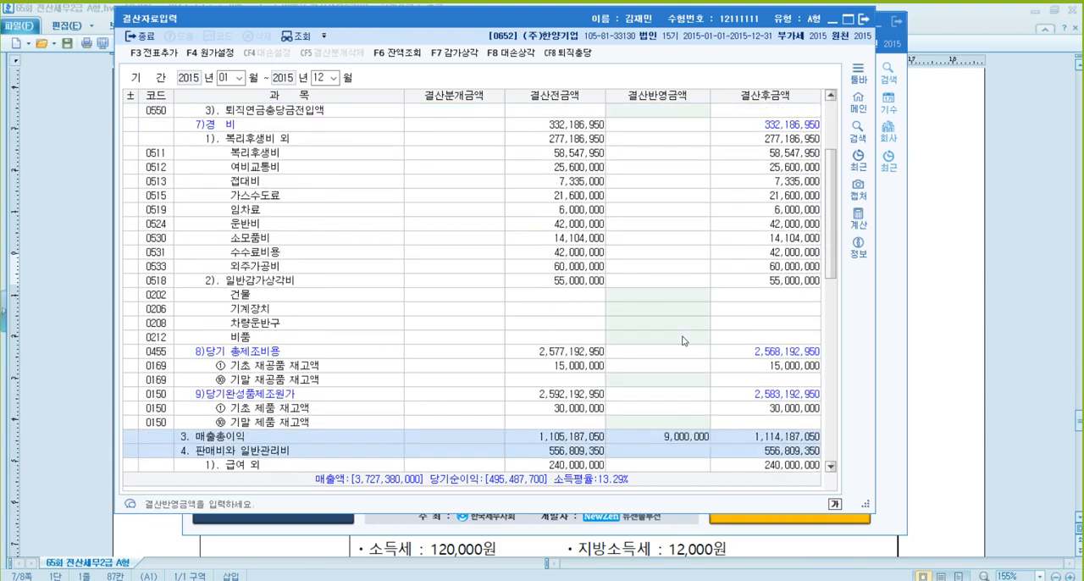
click(668, 210)
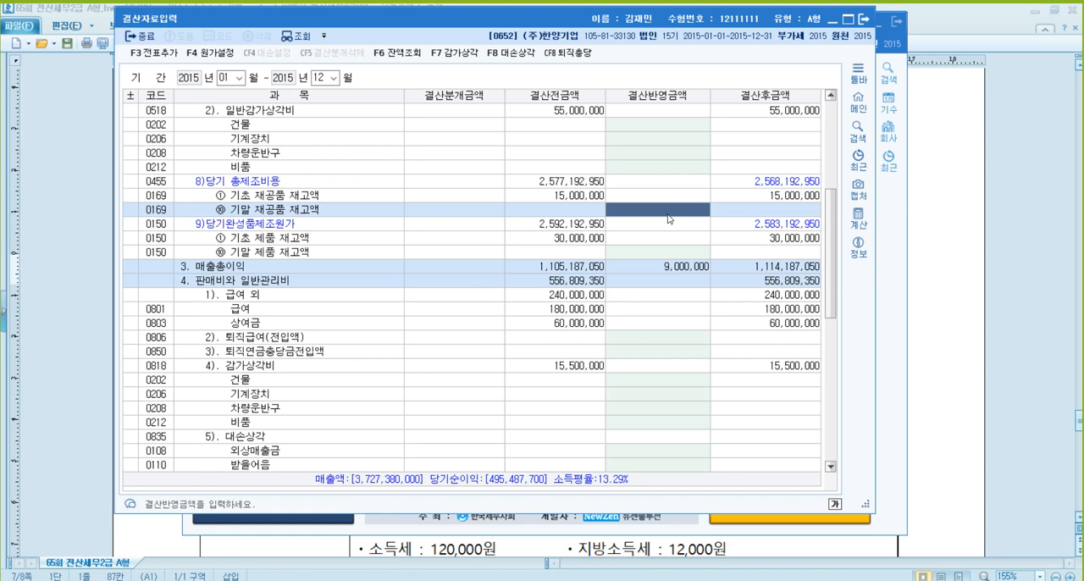
text(5000000)
key(Return)
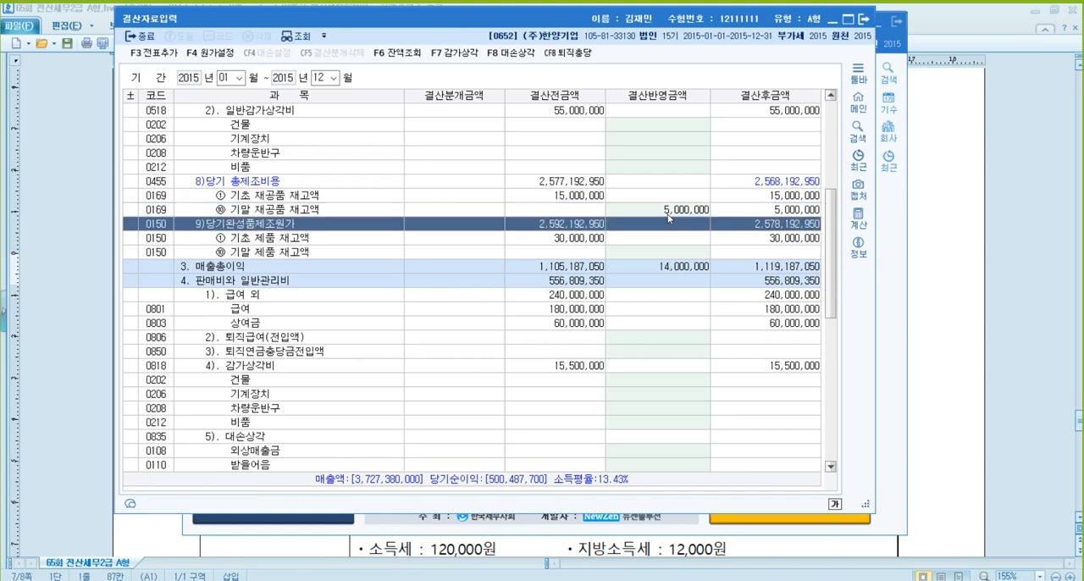
text(12000000)
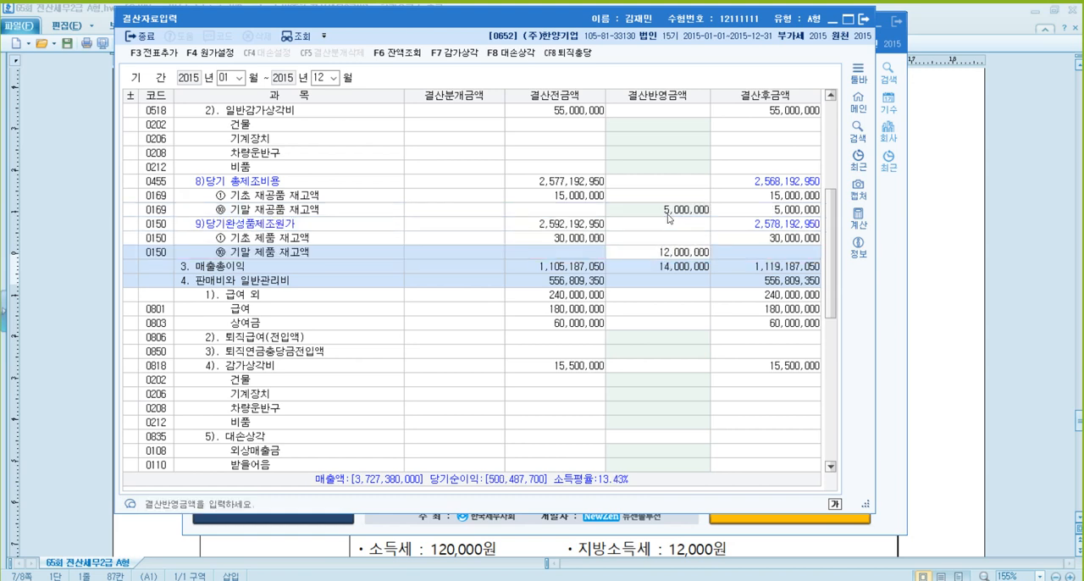
key(Return)
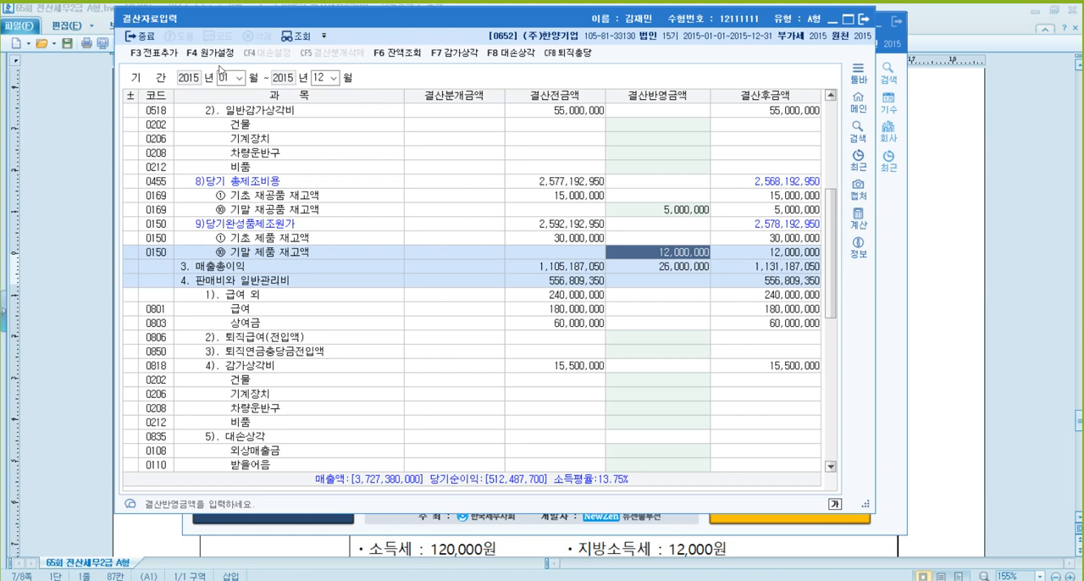
- Generate the automatic closing vouchers with 전표추가, check the ending inventory amounts, and close 결산자료입력
click(163, 56)
click(516, 288)
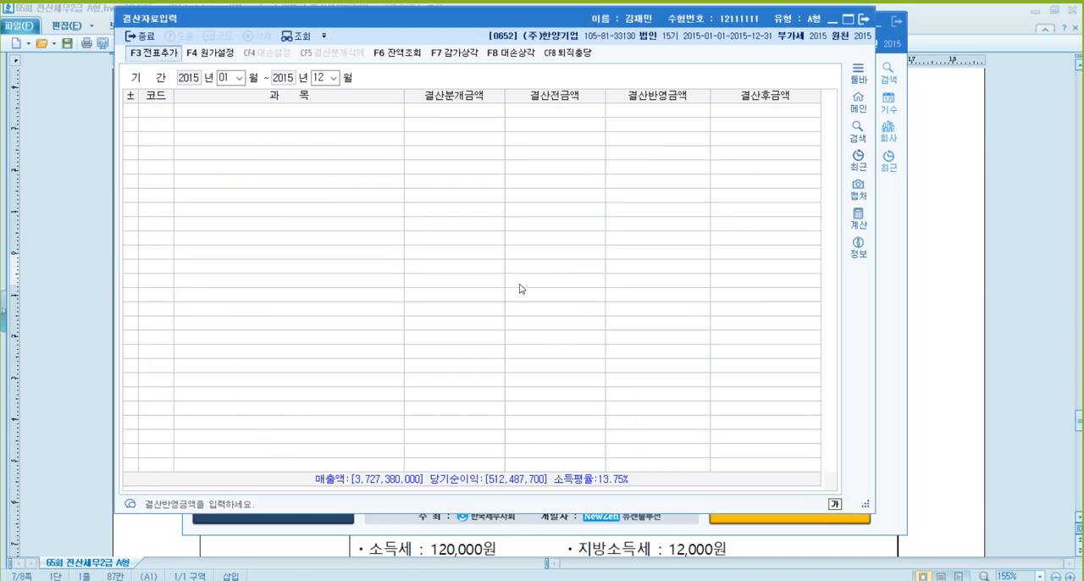
click(560, 309)
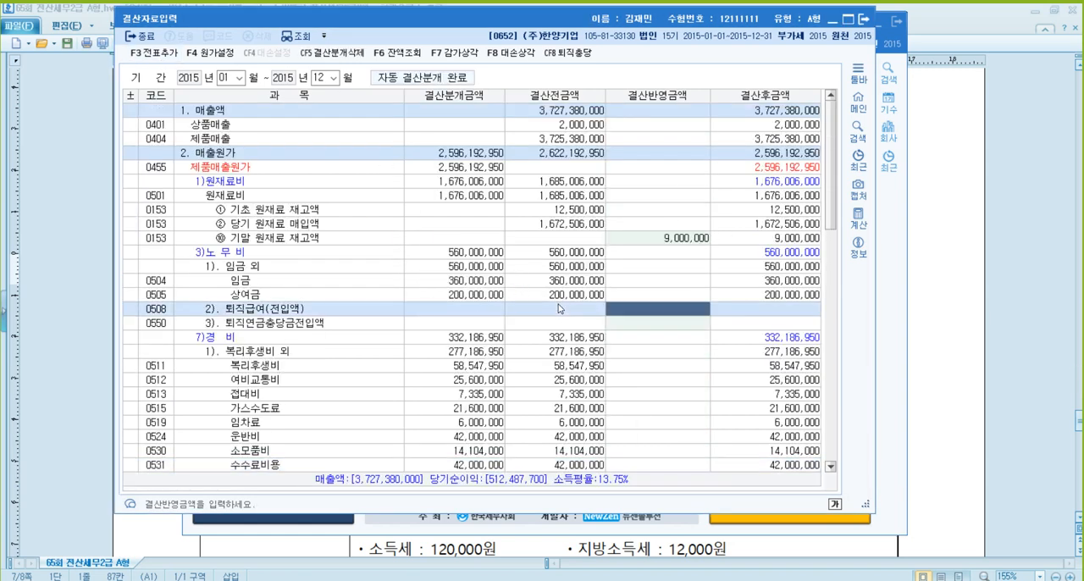
scroll(581, 286, down, 7)
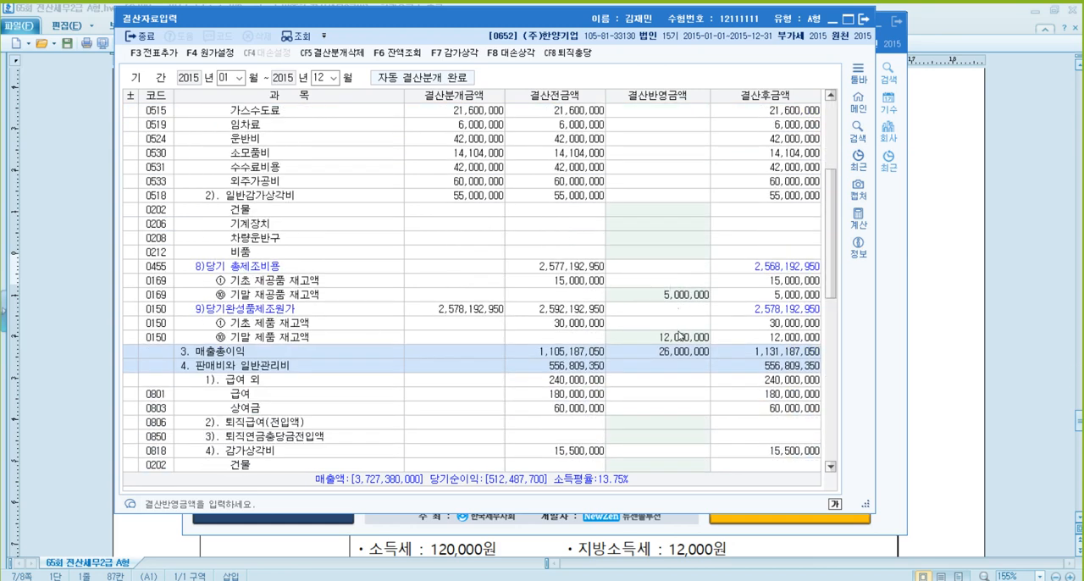
click(680, 339)
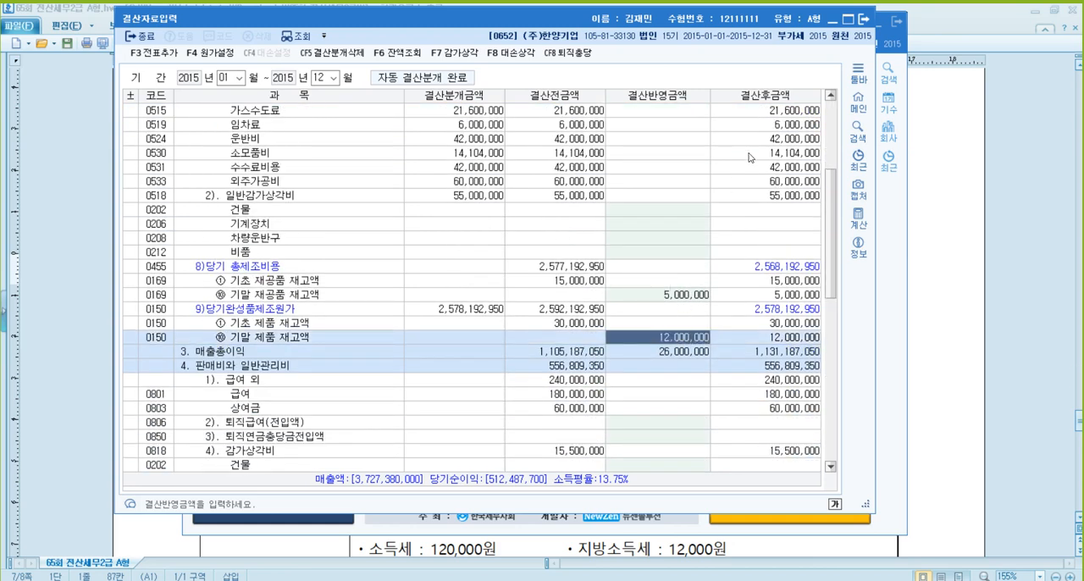
click(864, 20)
- Examine 문제5 [1] in the problem document: the July pay items, deductions, payment date and notes on the meal and car allowances
click(947, 271)
scroll(744, 262, down, 5)
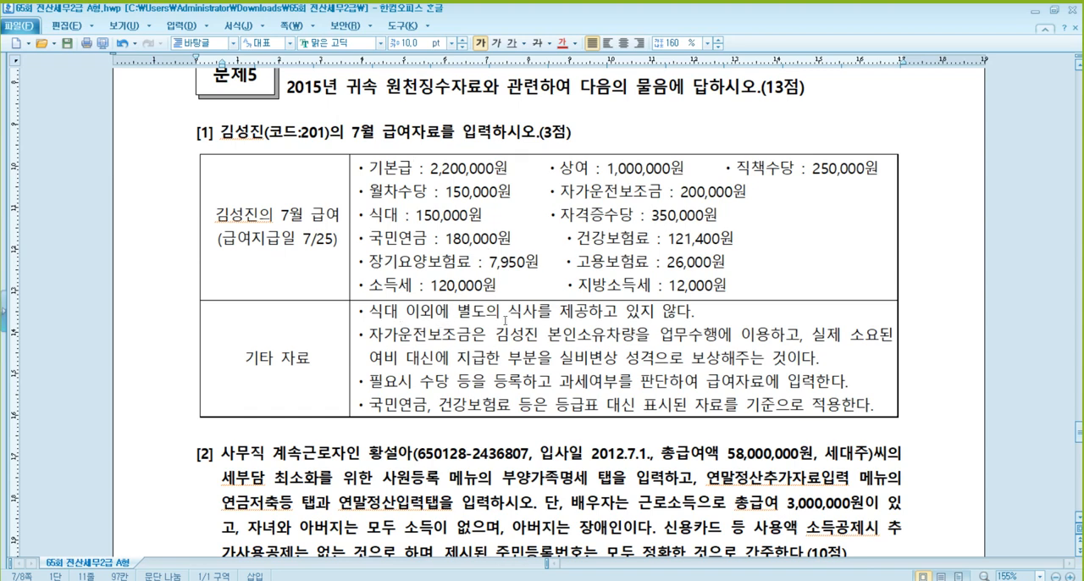
click(620, 313)
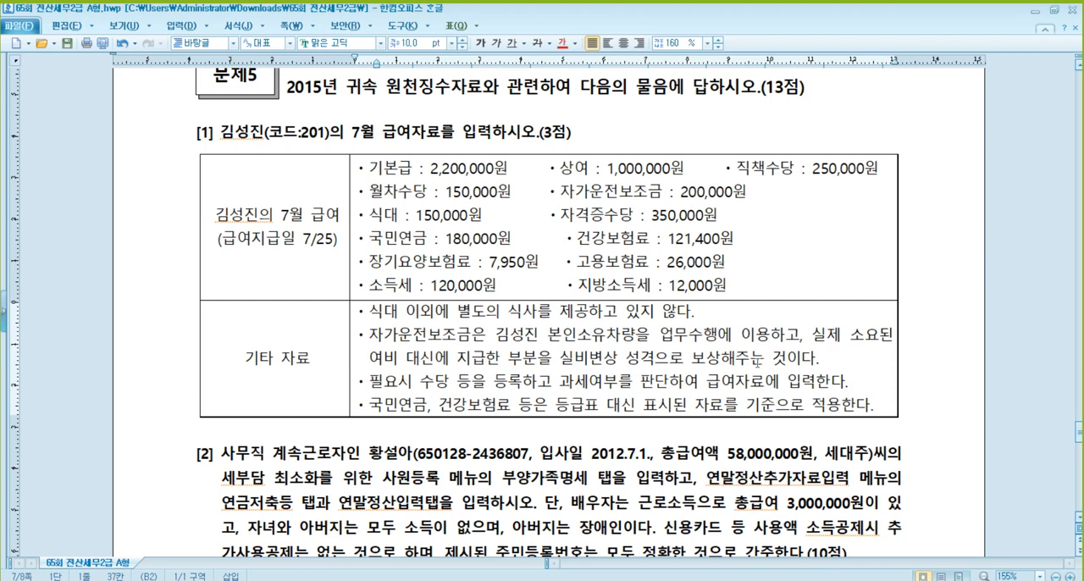
click(712, 359)
click(384, 404)
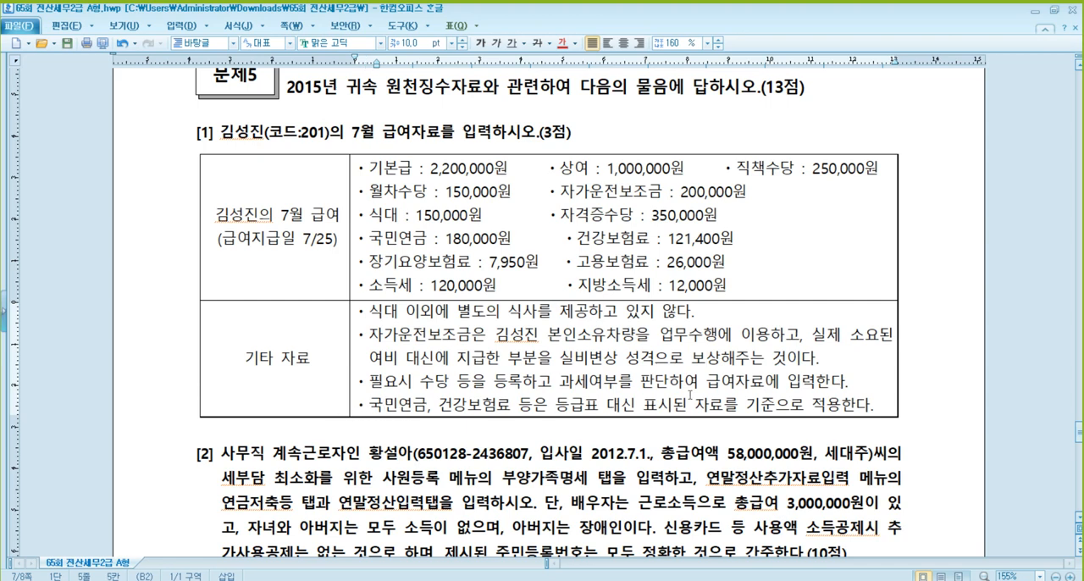
click(669, 229)
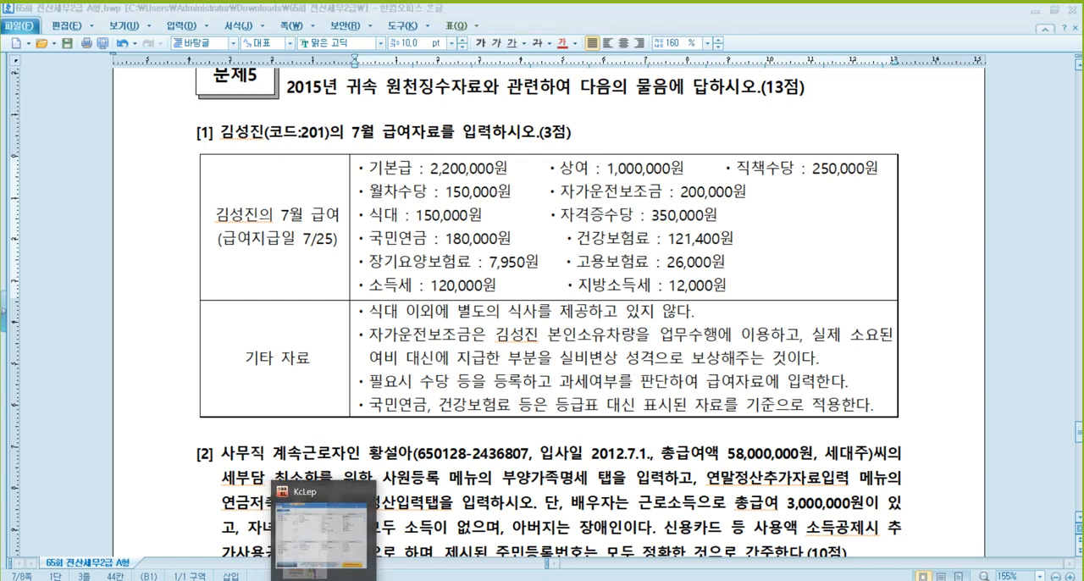
- Switch back to KcLep, open 급여자료입력 in the 원천징수 section, and bring up the 수당공제 registration
click(328, 569)
click(260, 45)
click(301, 46)
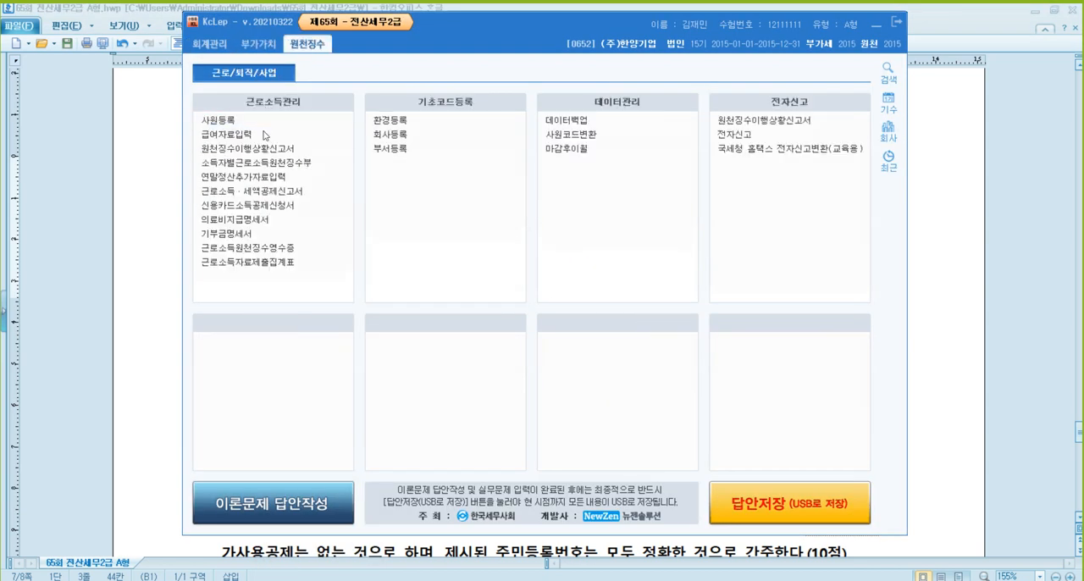
click(254, 135)
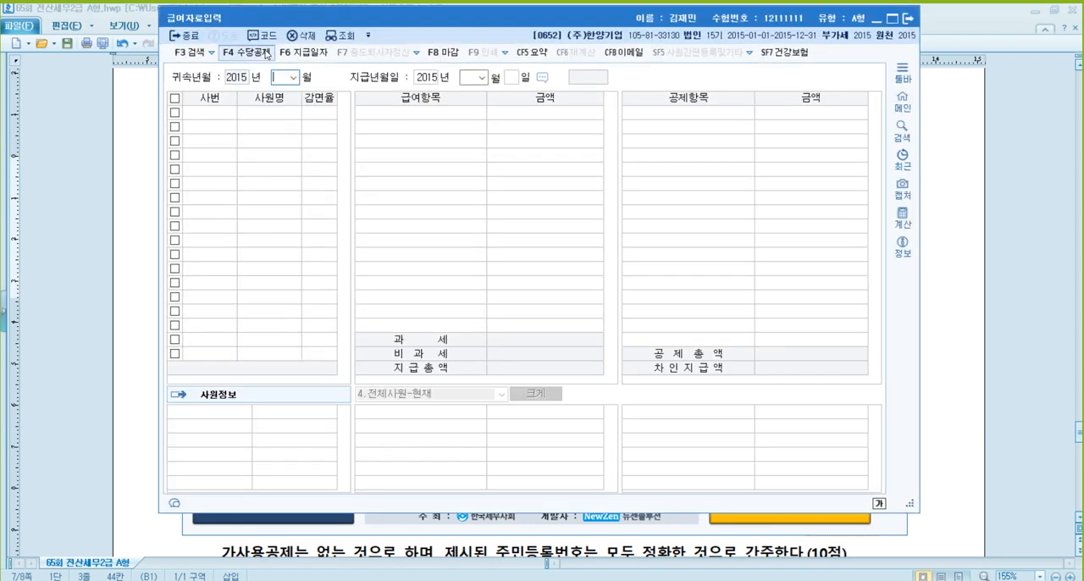
click(245, 52)
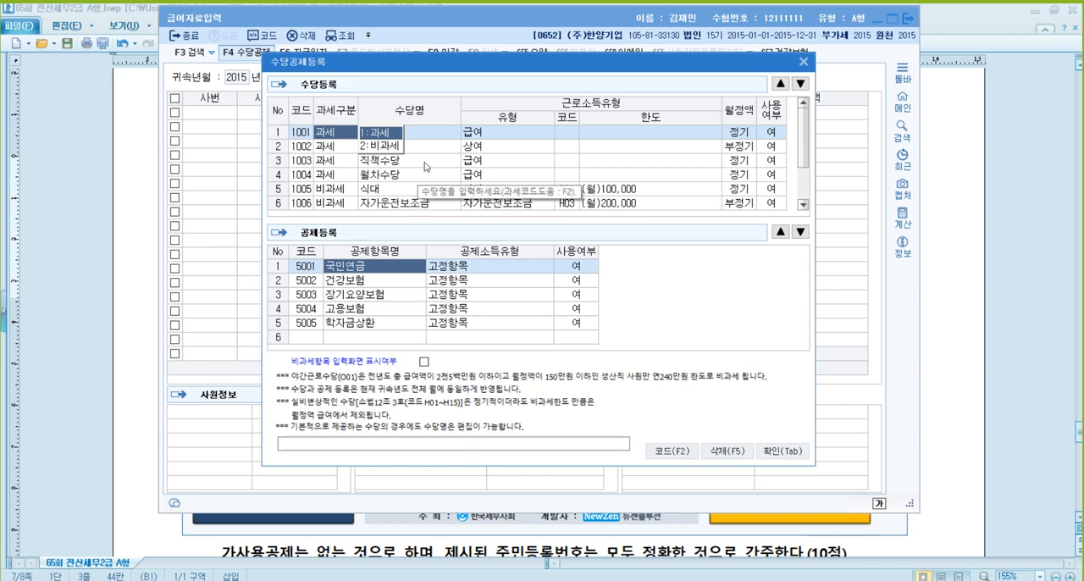
- Move the 자가운전보조금 allowance above 식대 and set 사용여부 of 야간근로수당 to 부
click(428, 163)
click(428, 174)
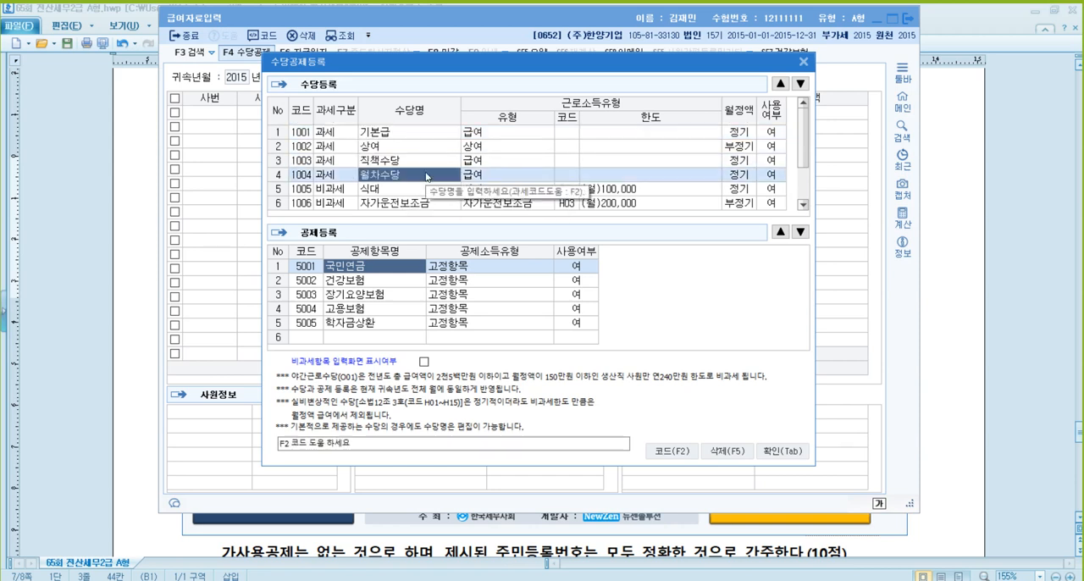
click(431, 202)
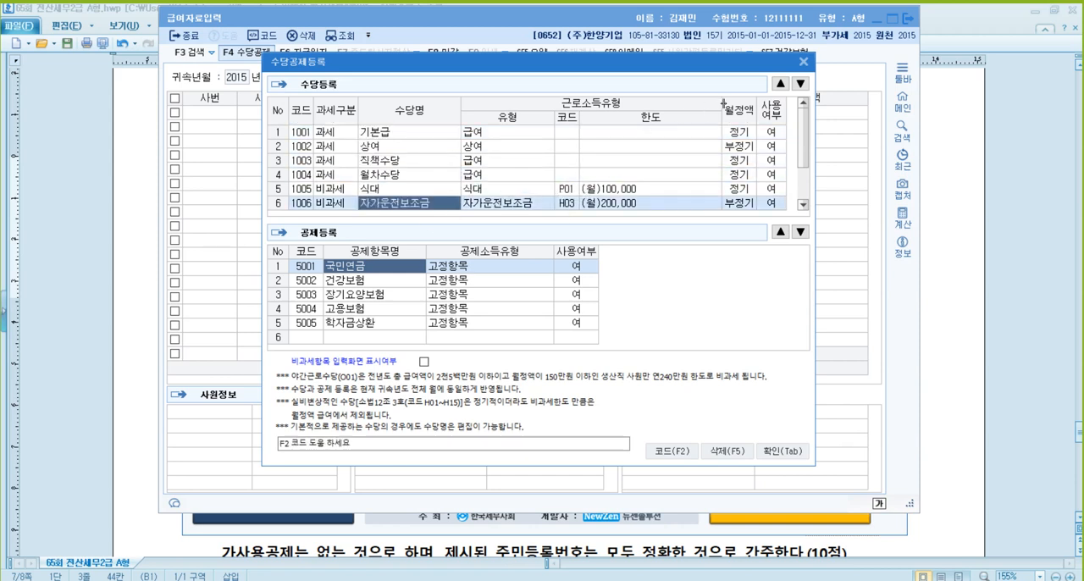
click(780, 85)
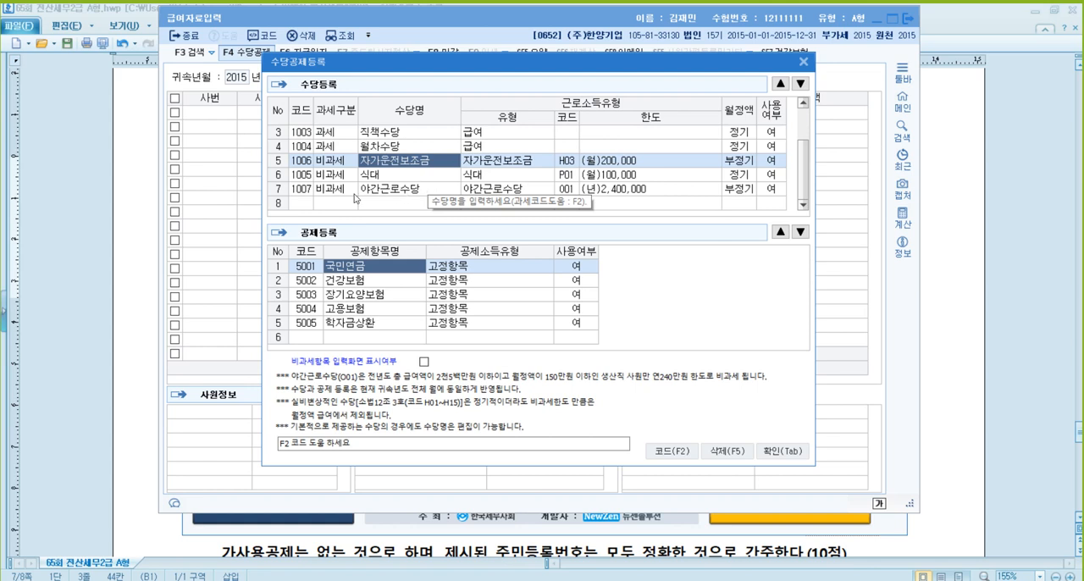
click(770, 190)
click(741, 185)
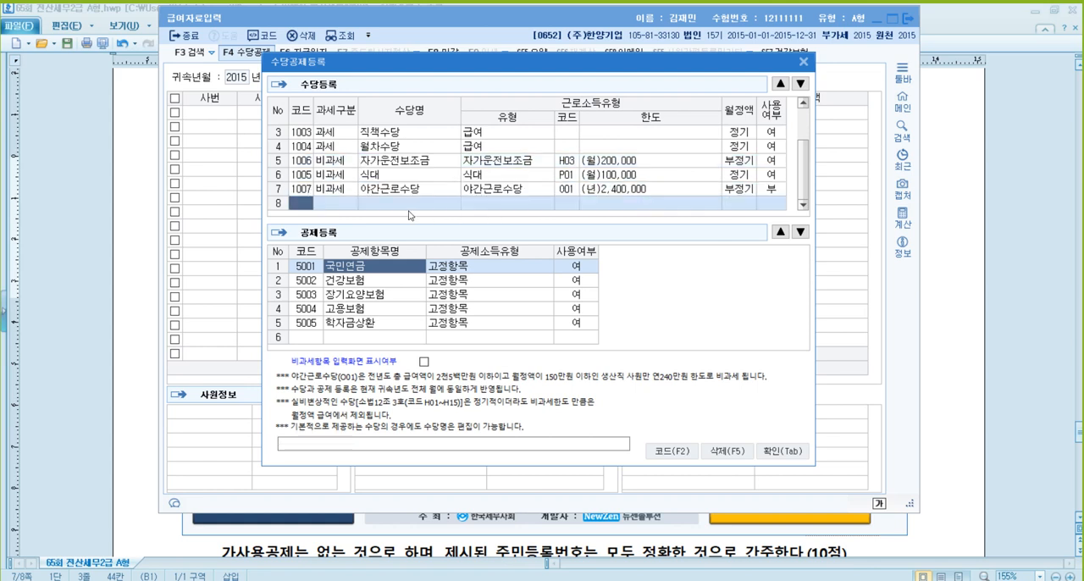
- Register a new taxable (과세) allowance named 자격증수당 with type 급여 and confirm the allowance registration
click(345, 206)
text(1자격증수당)
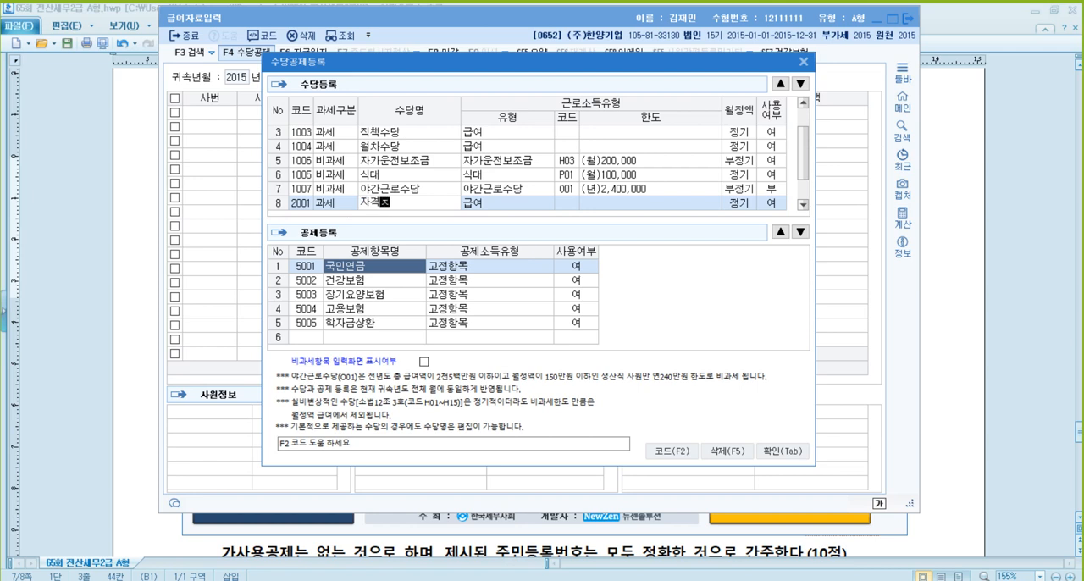
key(Return)
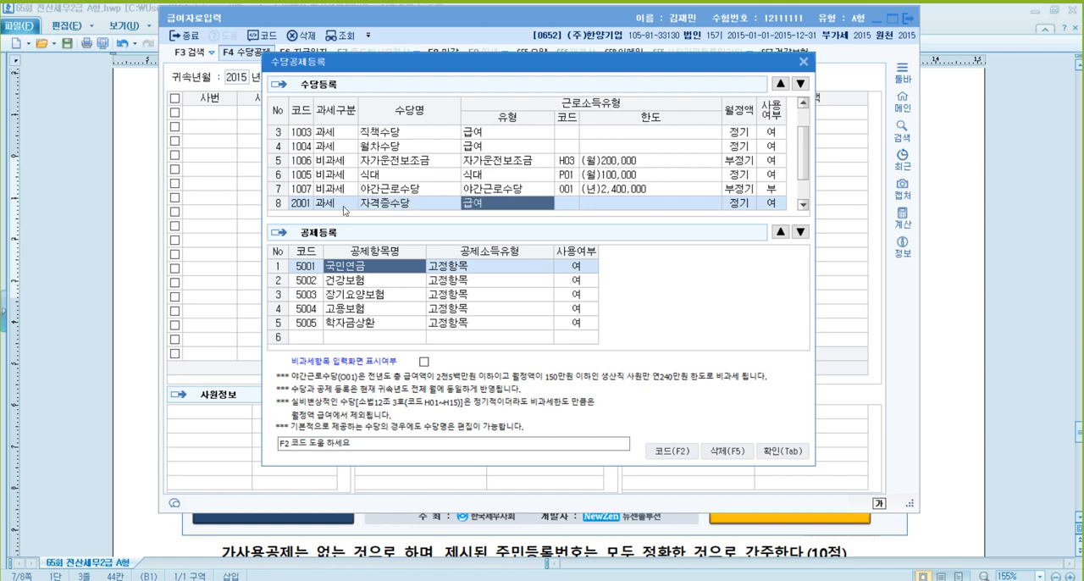
click(782, 451)
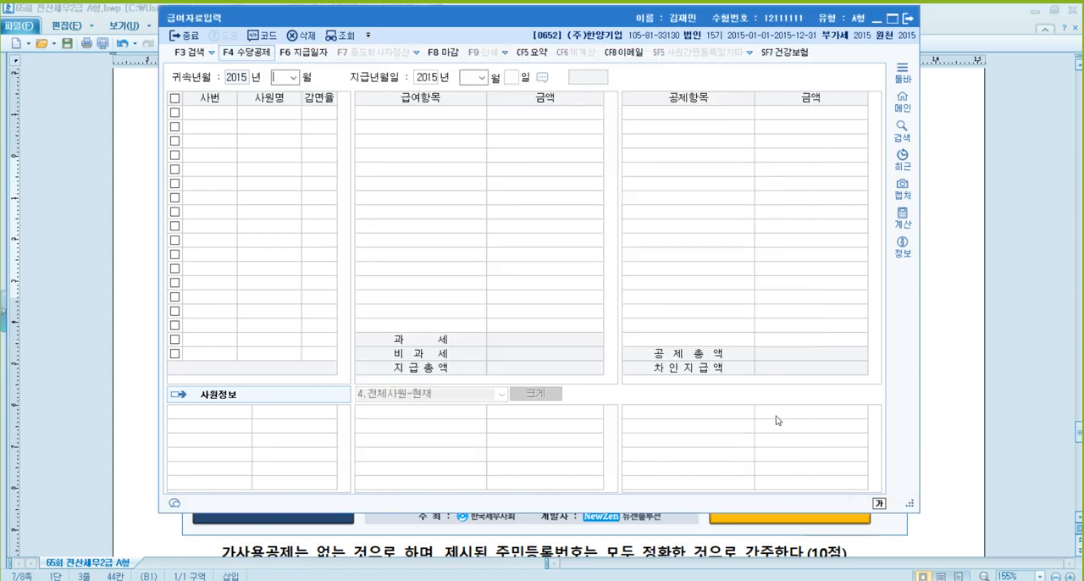
- Set the payroll's attribution month to July 2015 and its payment date to July 25, 2015
text(07)
key(Return)
key(Return)
key(Return)
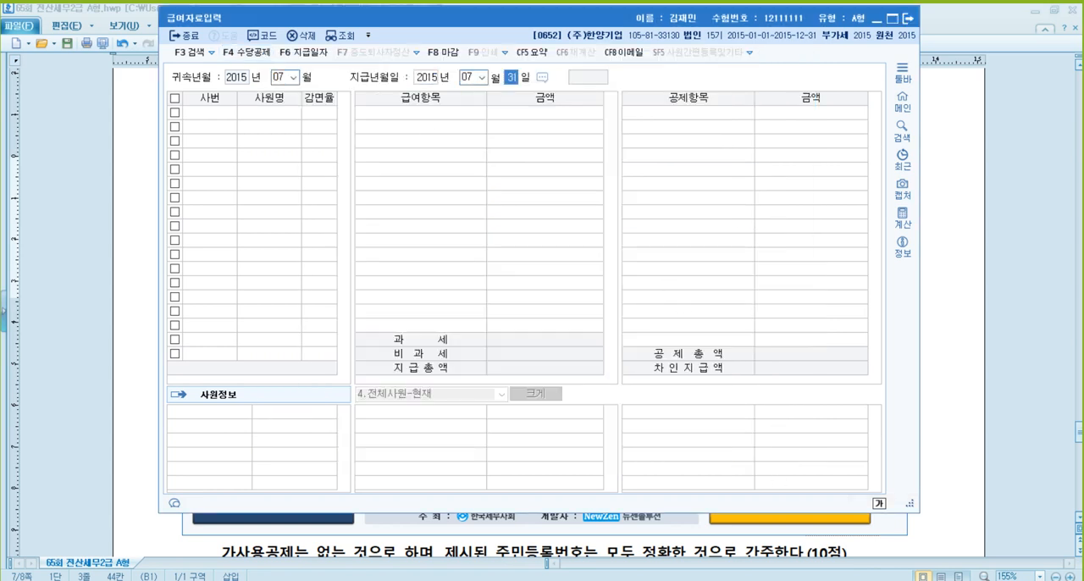
text(25)
key(Return)
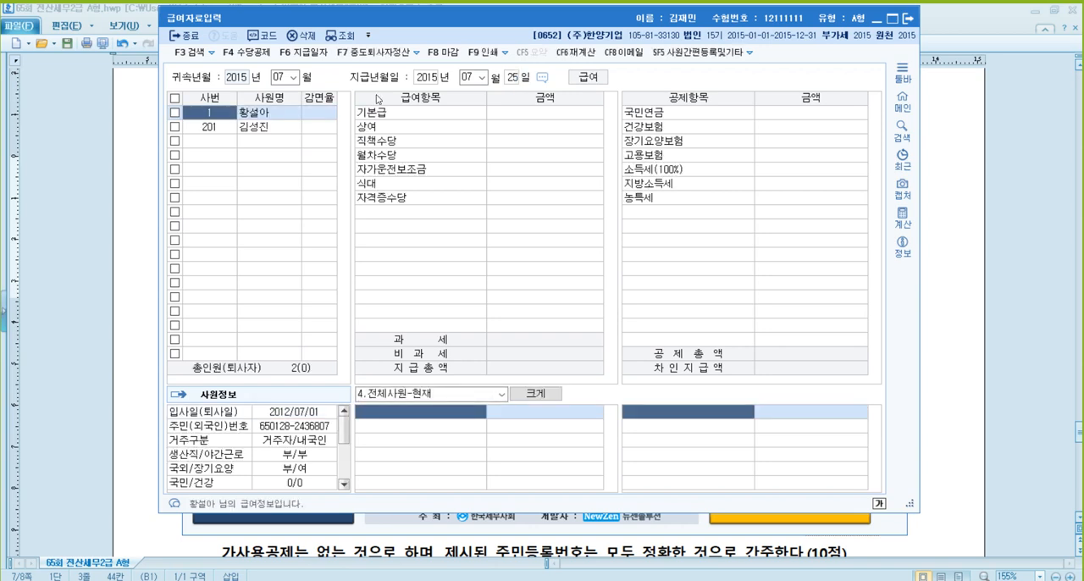
- Select the employee with code 201 and enter 2,200,000 as the 기본급
key(Down)
key(Return)
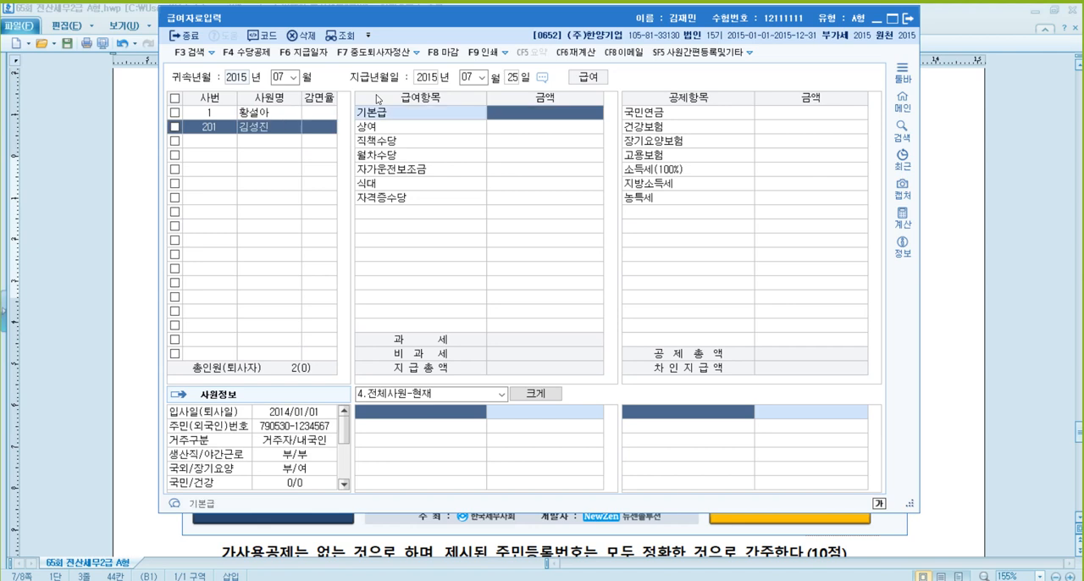
text(2200000)
key(Return)
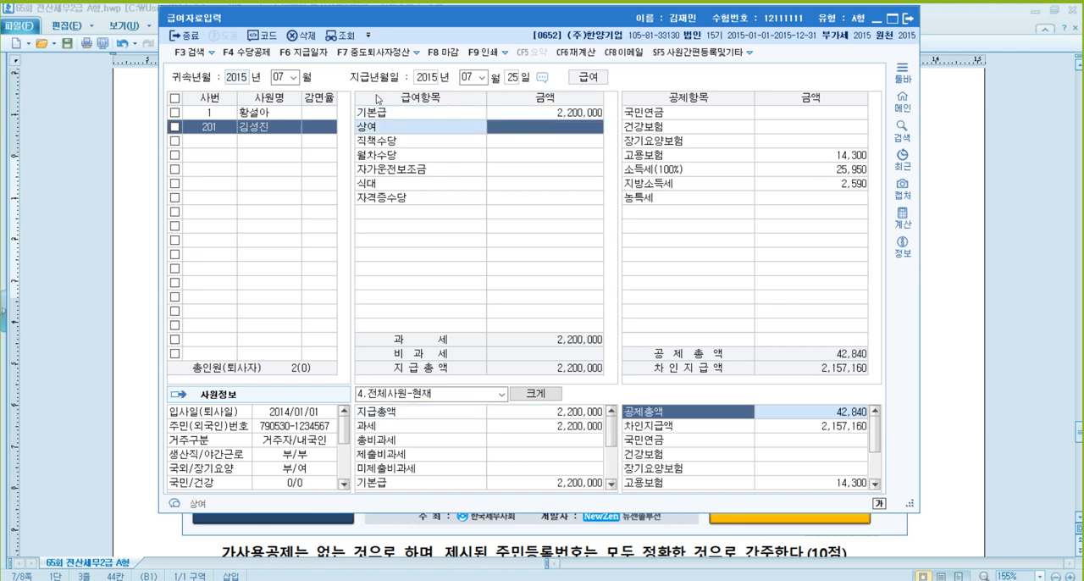
- Enter the employee's 상여 as 1,000,000, 직책수당 as 250,000 and 월차수당 as 150,000
text(1,000,000)
key(Return)
text(2500000)
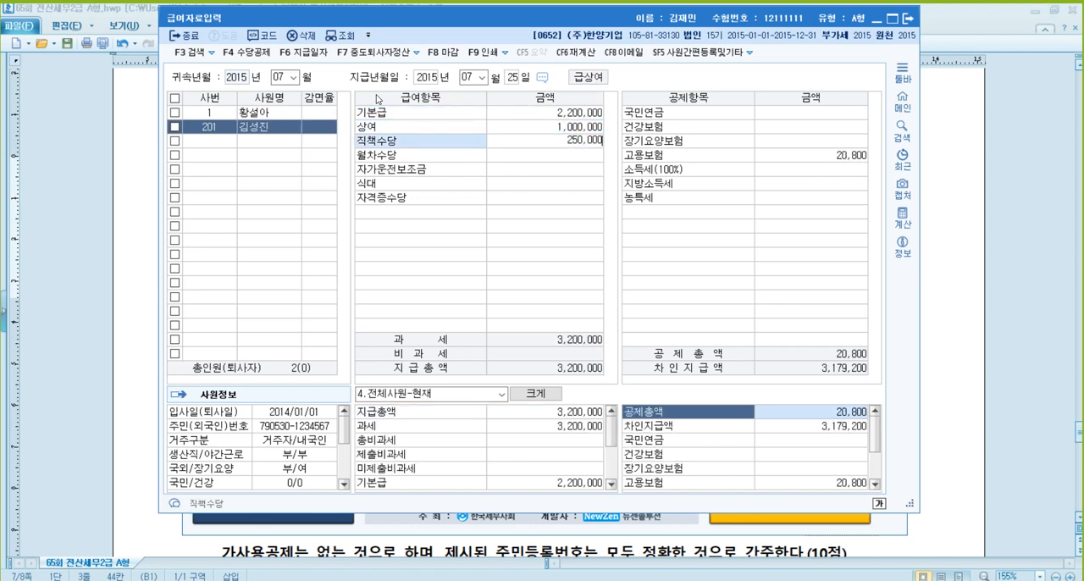
key(Return)
text(150,000)
key(Return)
- Enter 200,000 for 자가운전보조금, 150,000 for 식대 and 350,000 for 자격증수당
text(2000000)
key(Return)
text(150000)
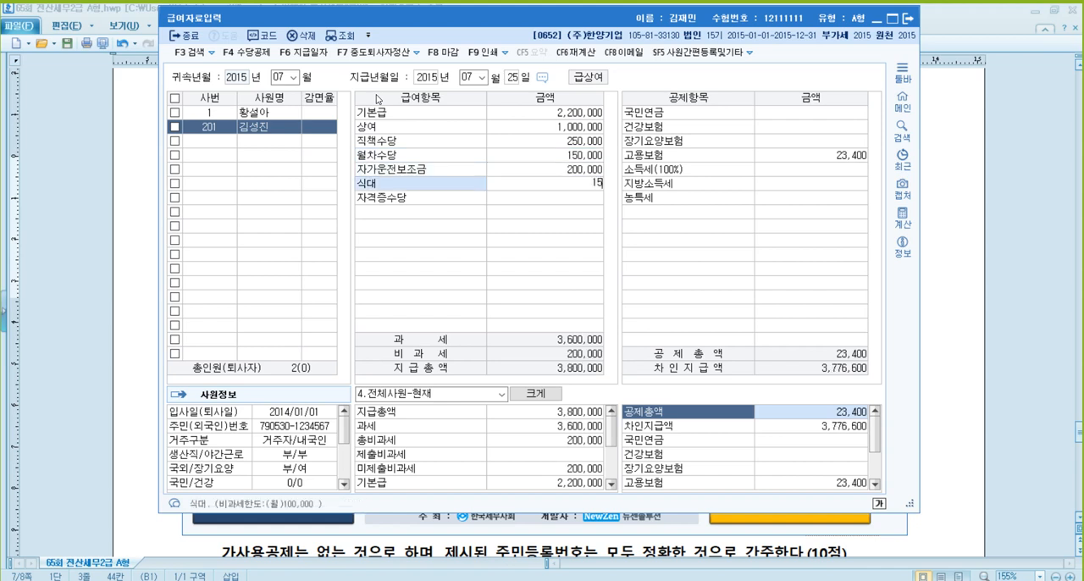
key(Return)
text(350000)
key(Return)
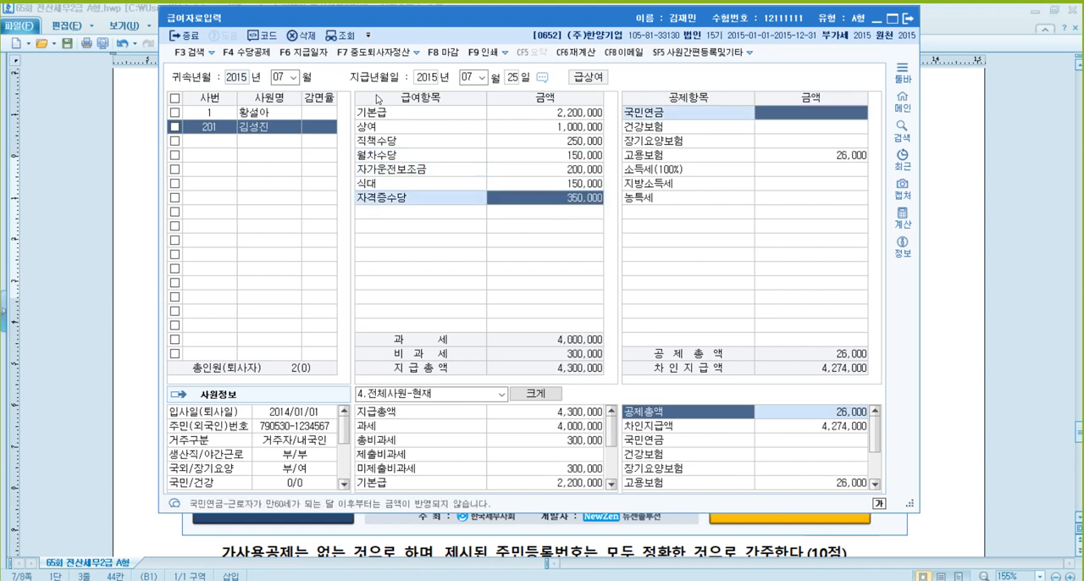
- Enter deductions of 180,000 for 국민연금 and 121,400 for 건강보험, accepting the calculated 장기요양보험 and 고용보험 amounts
text(1800000)
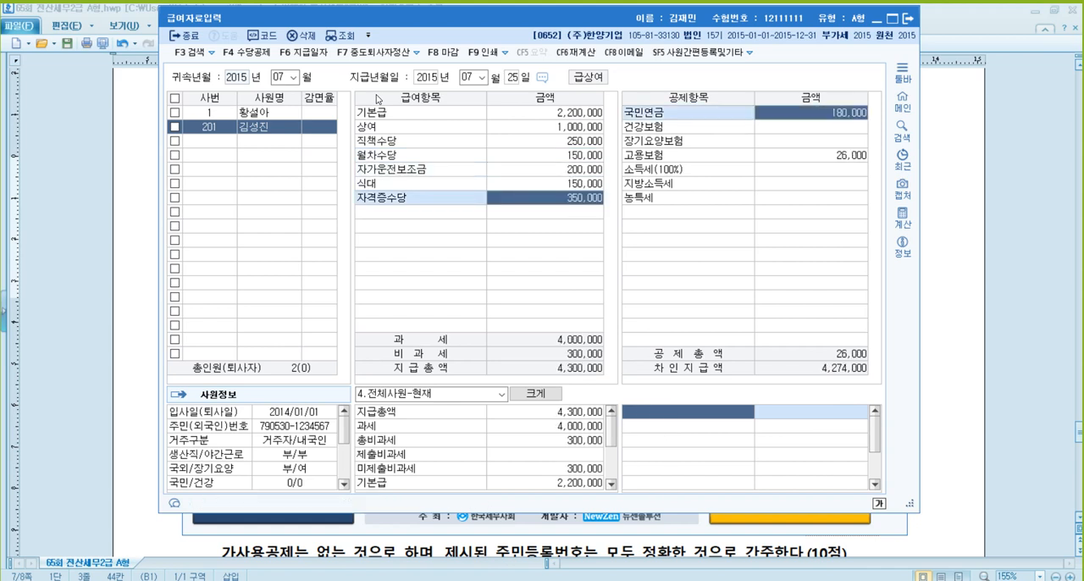
key(Return)
text(121,400)
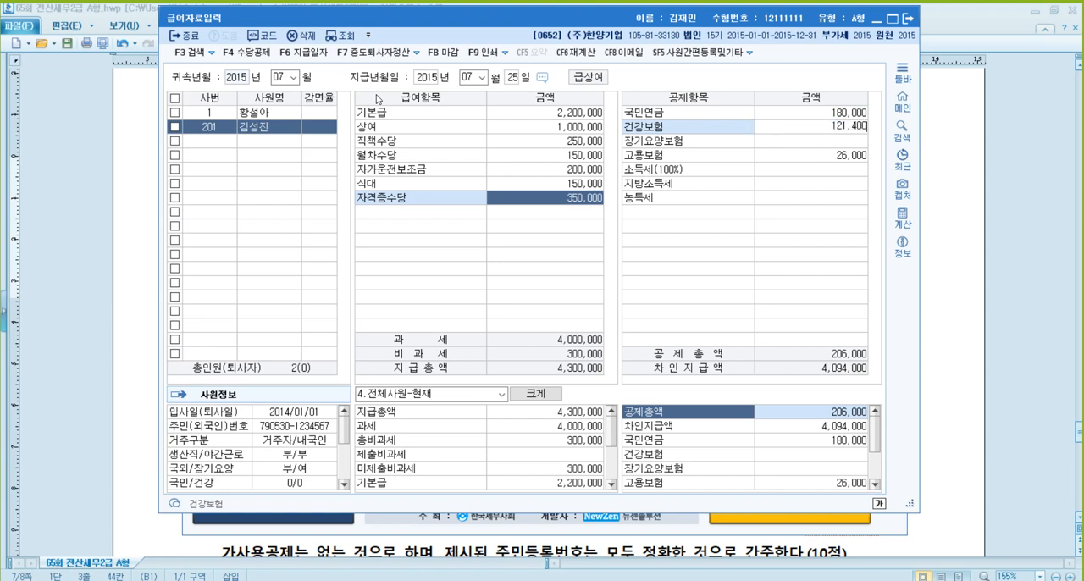
key(Return)
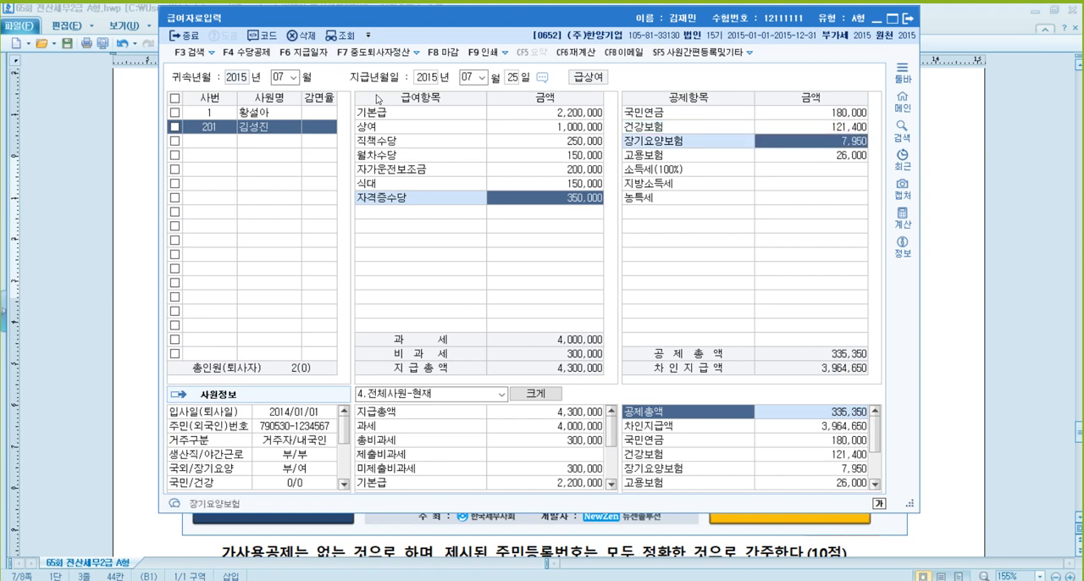
key(Return)
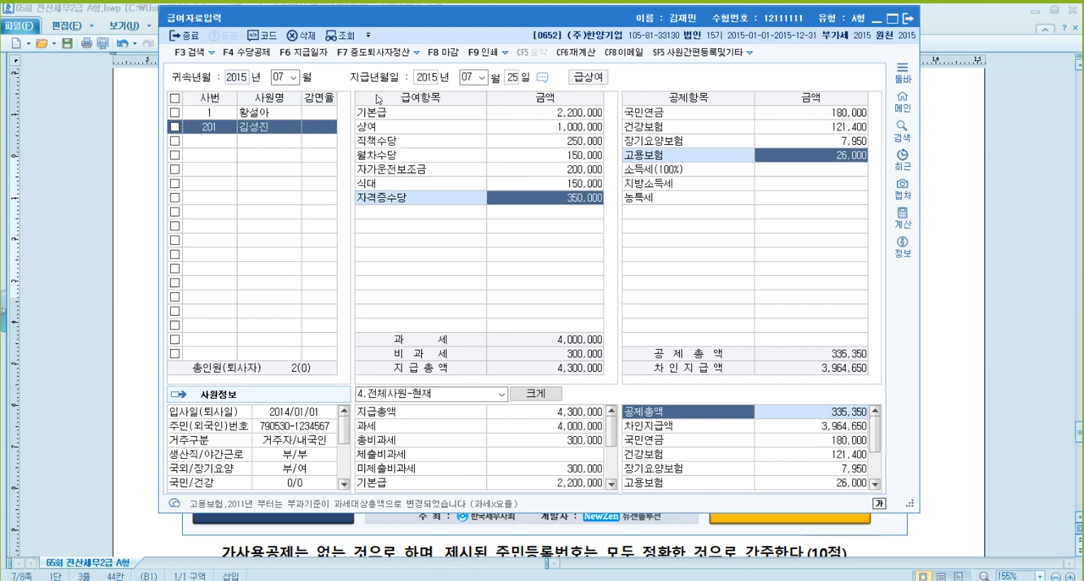
key(Return)
- Set the 소득세 deduction to 120,000 and accept the calculated 지방소득세, leaving 농특세 empty
text(12)
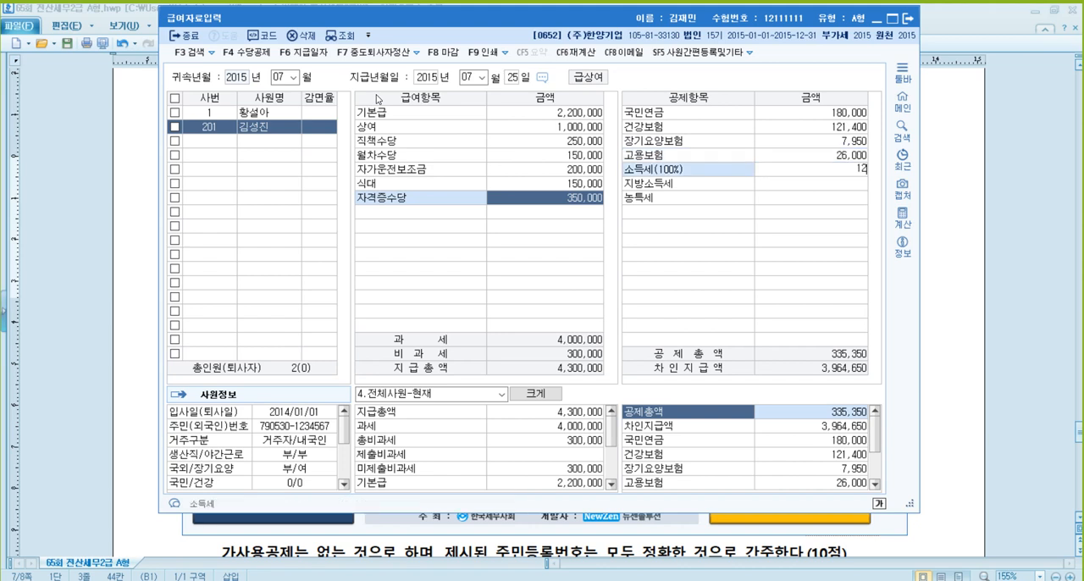
text(0,000)
key(Return)
key(Return)
key(Return)
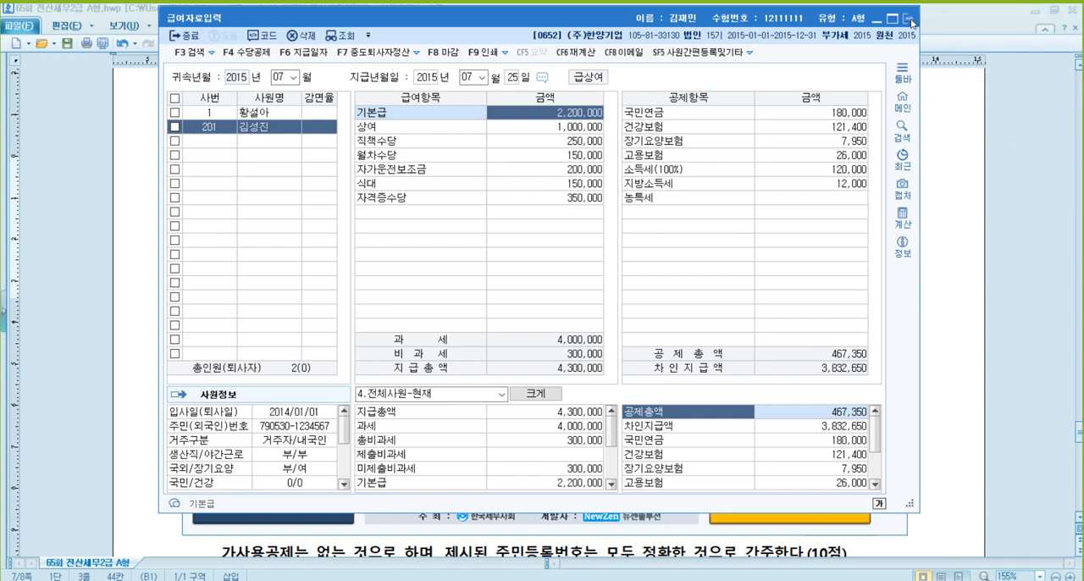
- Close the payroll entry window and bring up question [2] in the 65회 전산세무2급 A형 exam document
click(910, 20)
click(944, 222)
scroll(757, 248, down, 5)
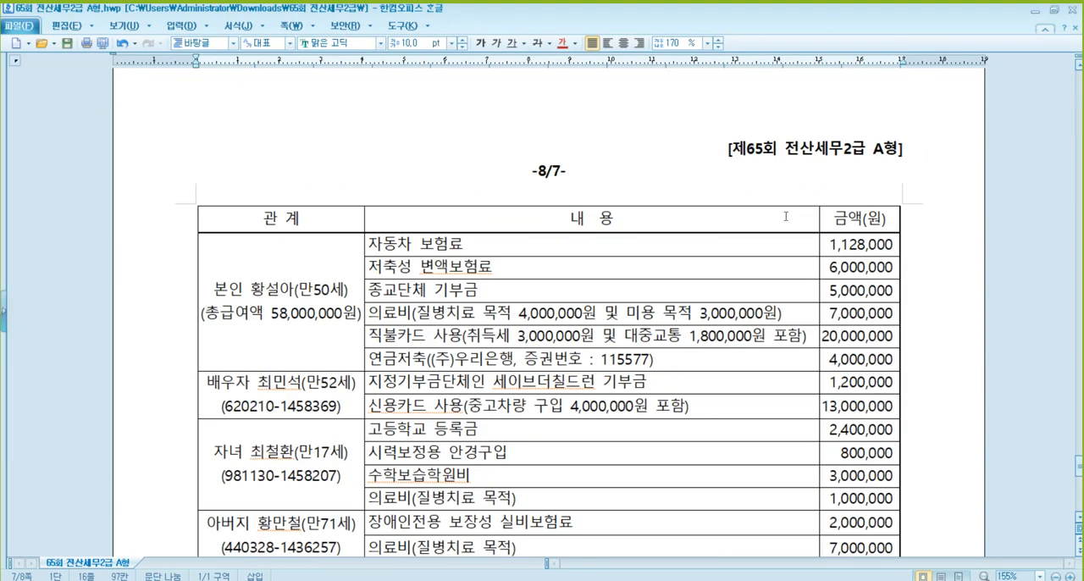
scroll(786, 216, up, 6)
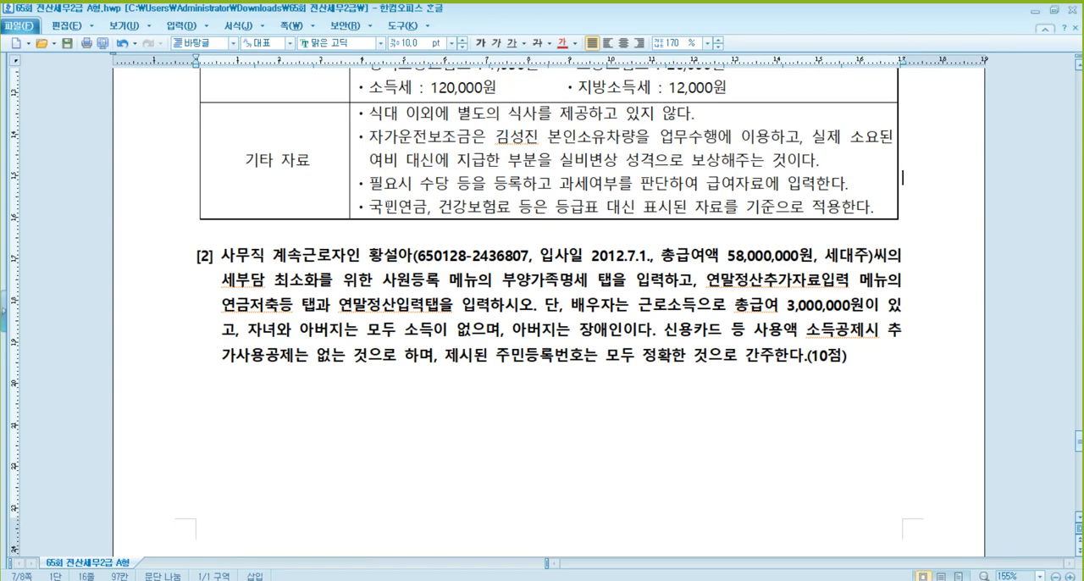
- Insert blank lines above question [2] so its text moves onto the page with the expense table
click(372, 238)
key(Return)
key(Return)
key(Return)
key(Return)
key(Return)
key(Return)
key(Return)
key(Return)
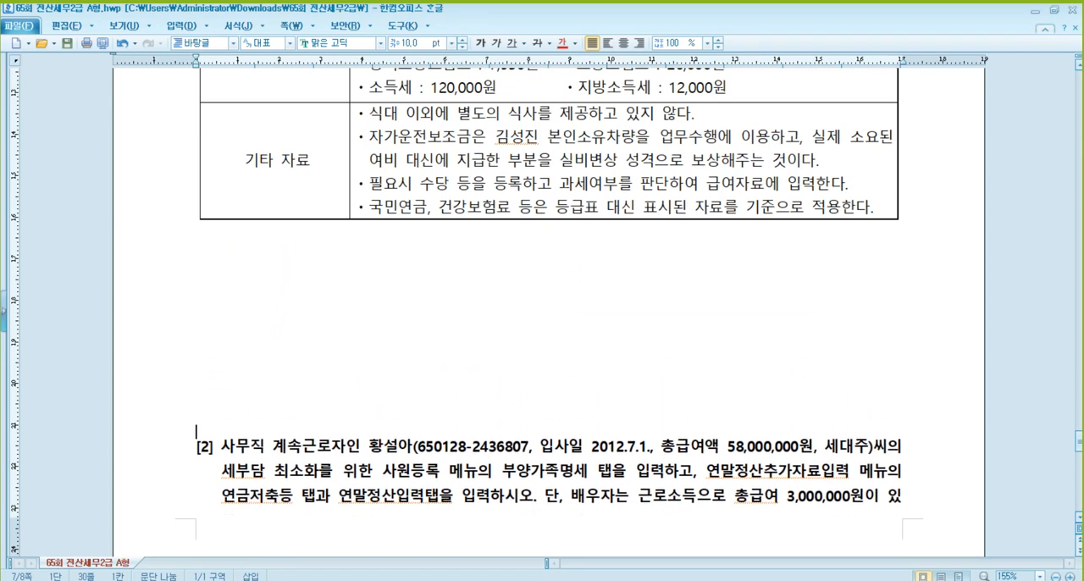
key(Return)
key(Return)
key(Return)
key(Return)
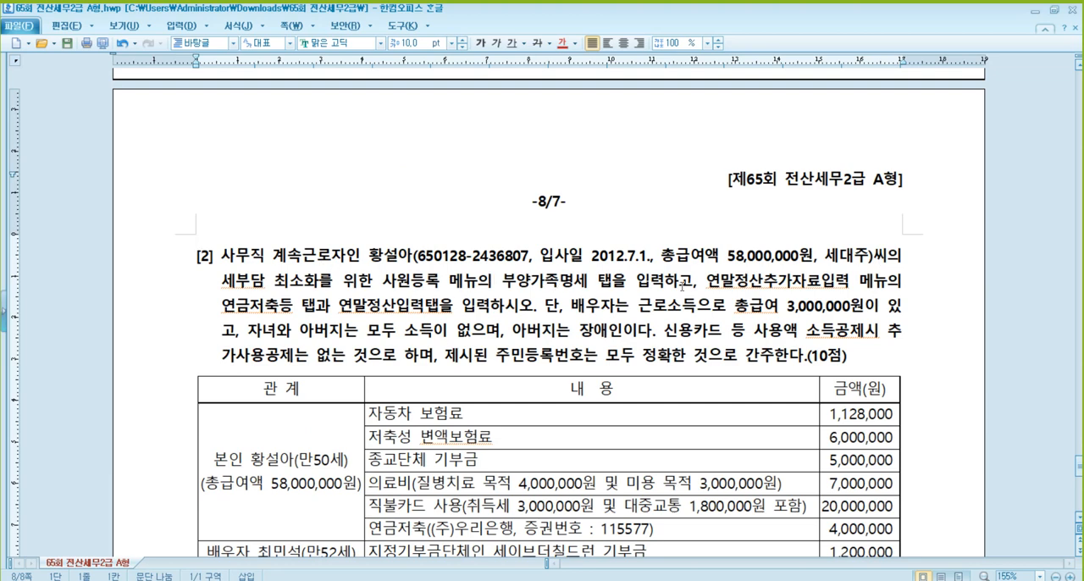
- Read question [2] with its expense table, then switch to KcLep and open the 부양가족명세 of employee 1 in 사원등록
click(682, 286)
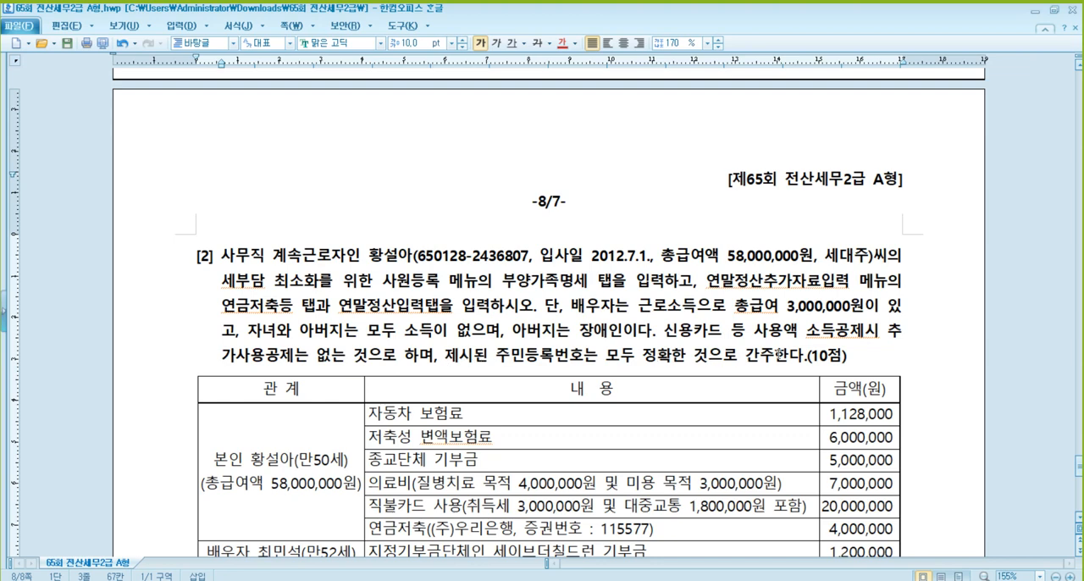
scroll(778, 353, down, 3)
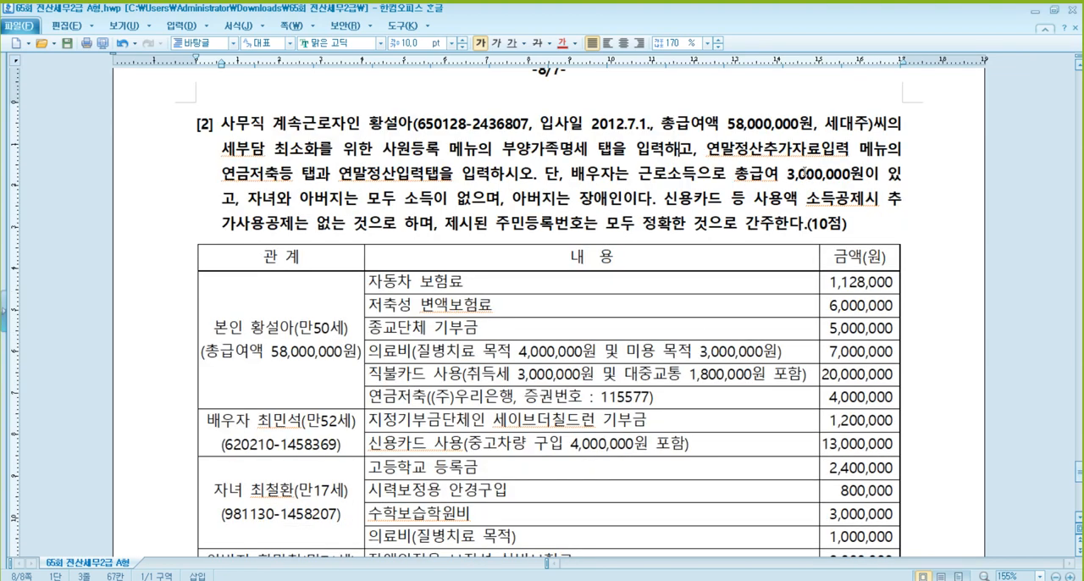
click(805, 174)
click(479, 125)
click(746, 127)
click(331, 579)
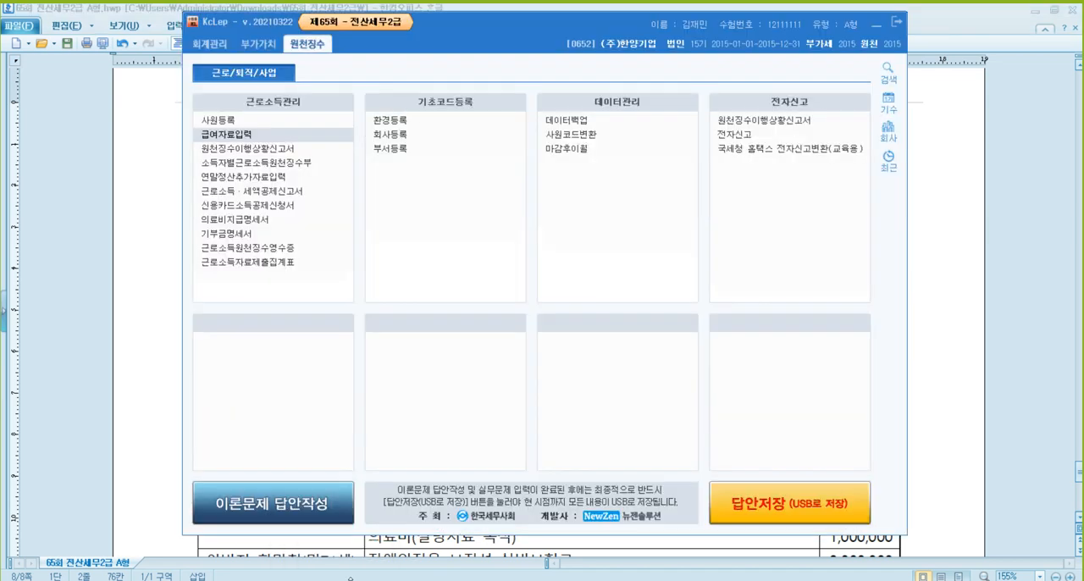
click(324, 121)
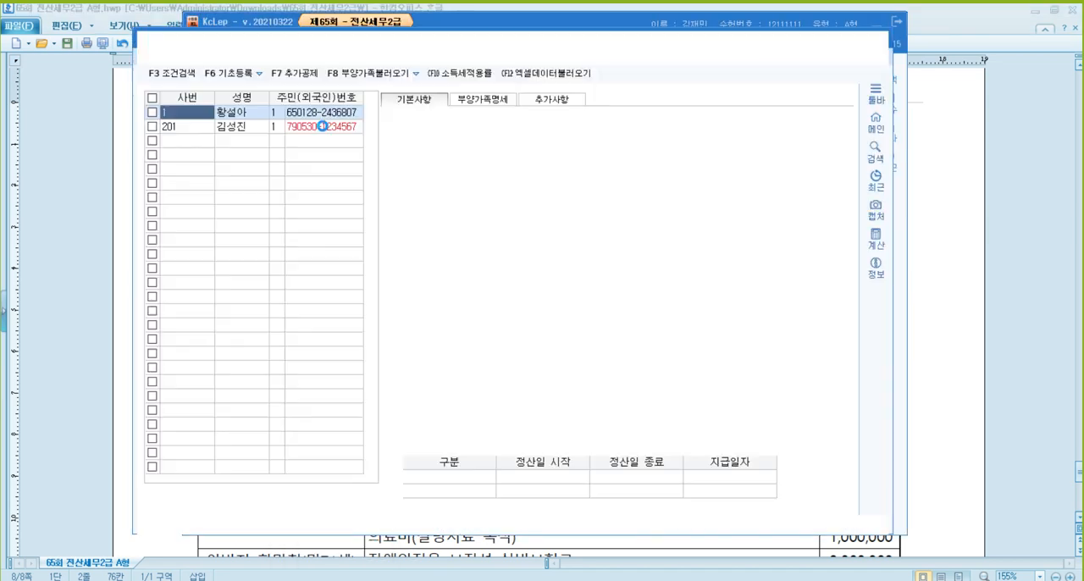
click(485, 99)
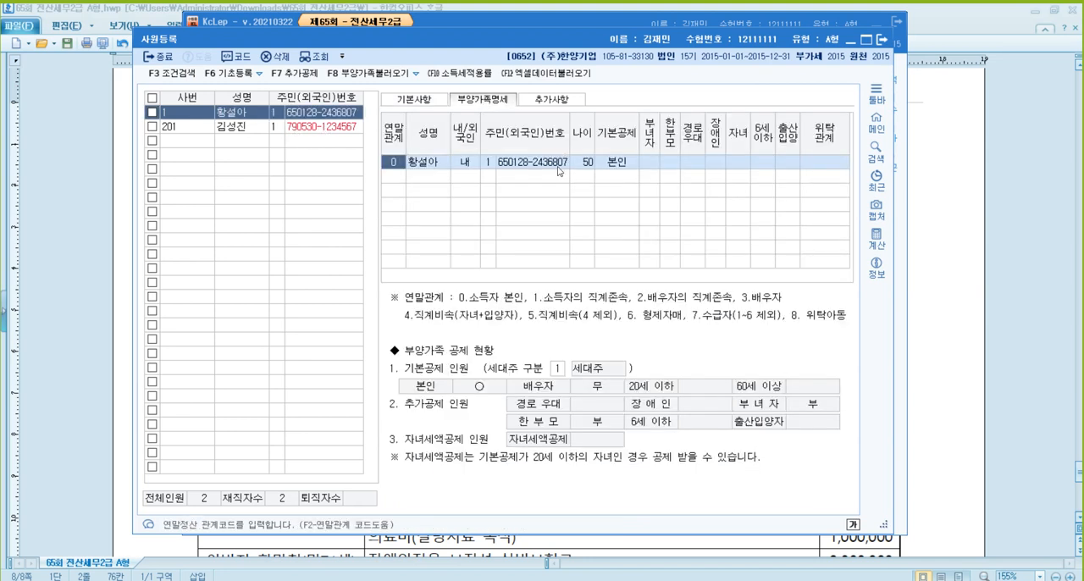
- Add a dependent with 연말관계 3 (배우자), entering the spouse's name and 내 for nationality
key(Down)
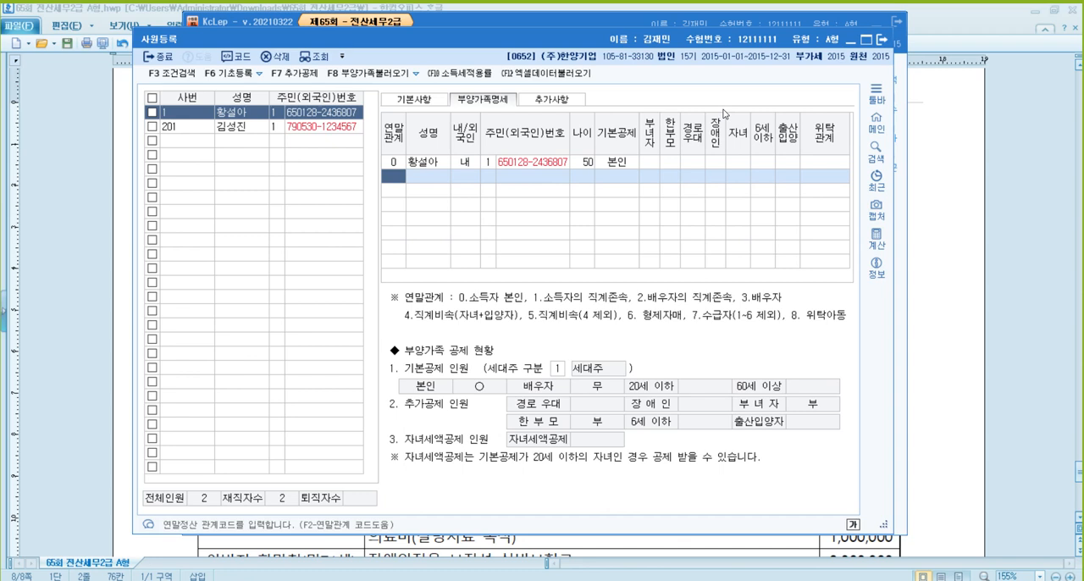
text(3)
key(Return)
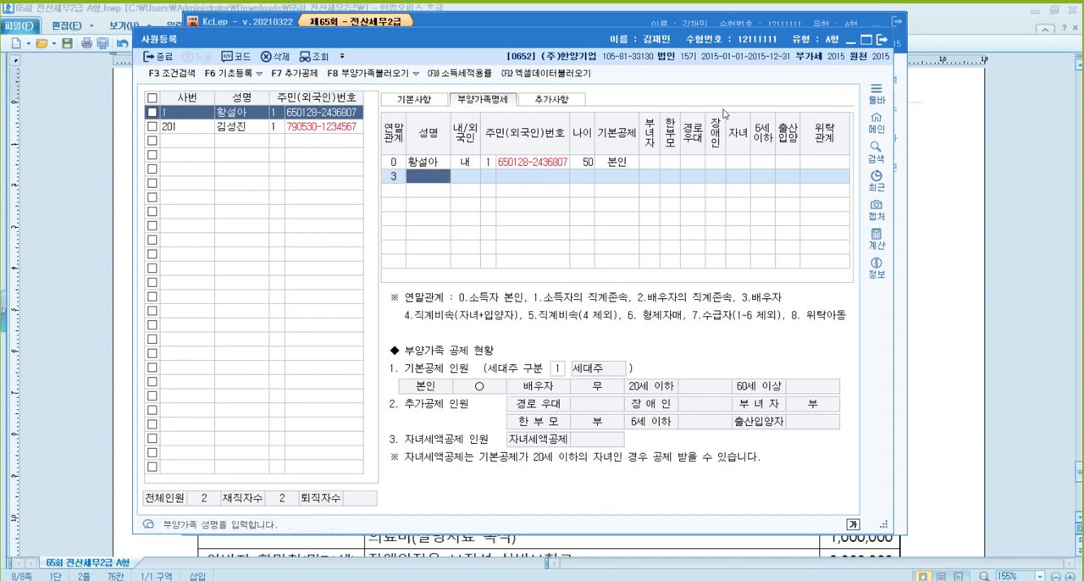
key(Return)
- Enter the spouse's 주민등록번호, keep 배우자 as the 기본공제 and leave the additional deductions empty
key(Return)
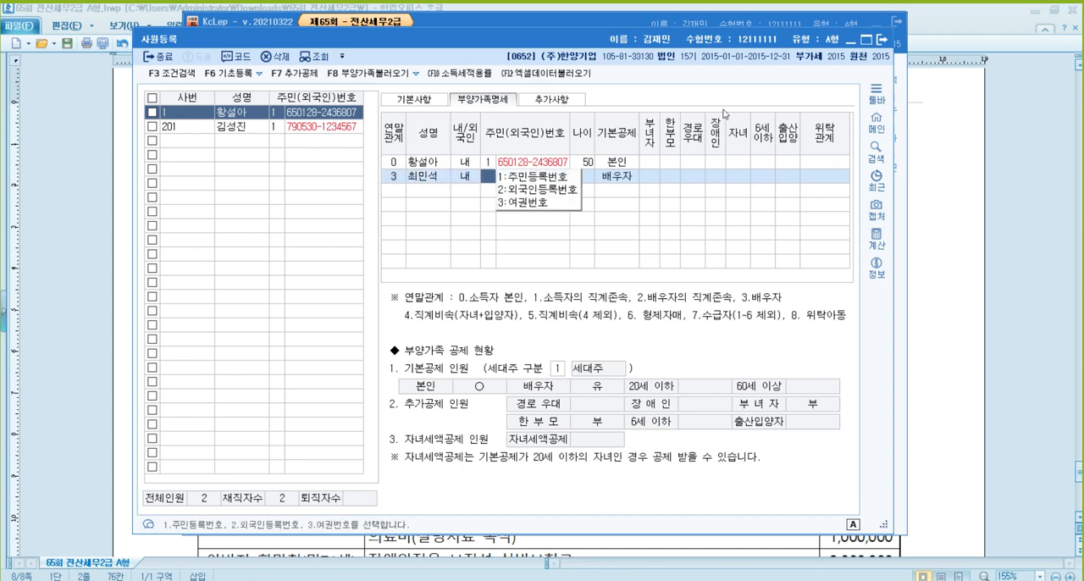
key(Return)
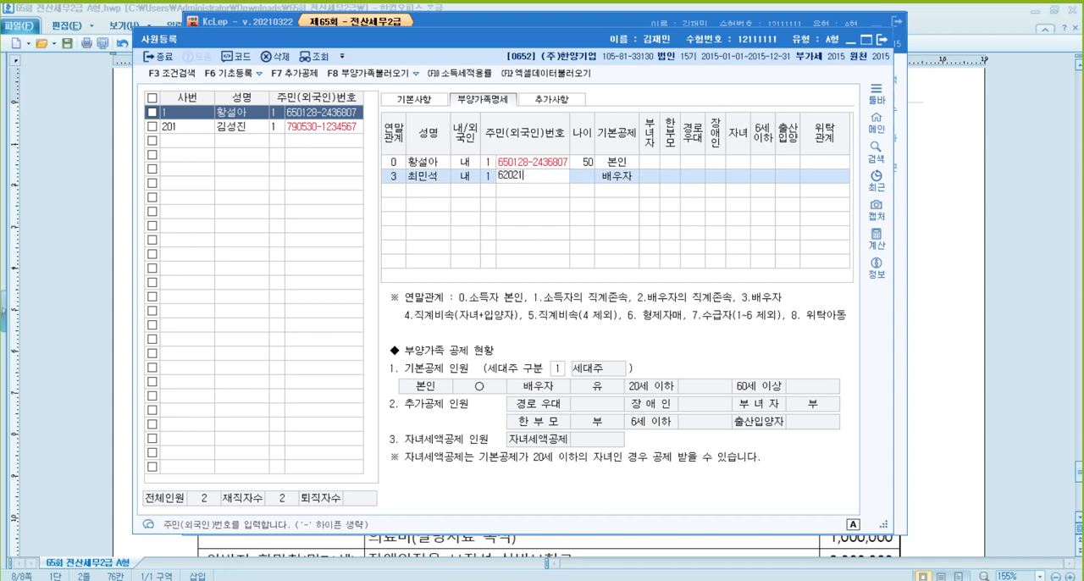
key(Return)
key(Return)
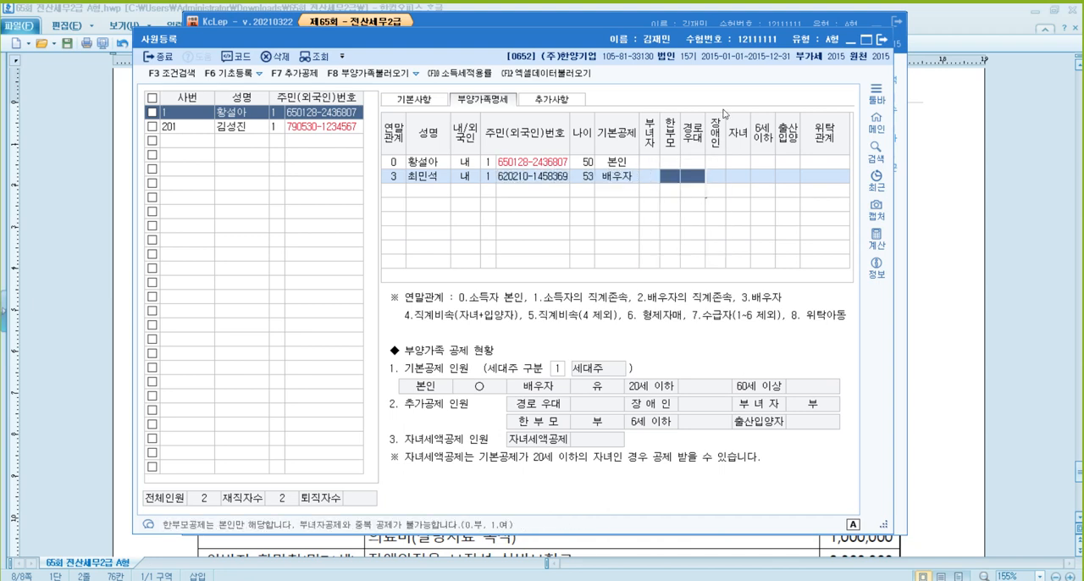
key(Return)
key(Return)
key(Return)
key(Return)
key(Return)
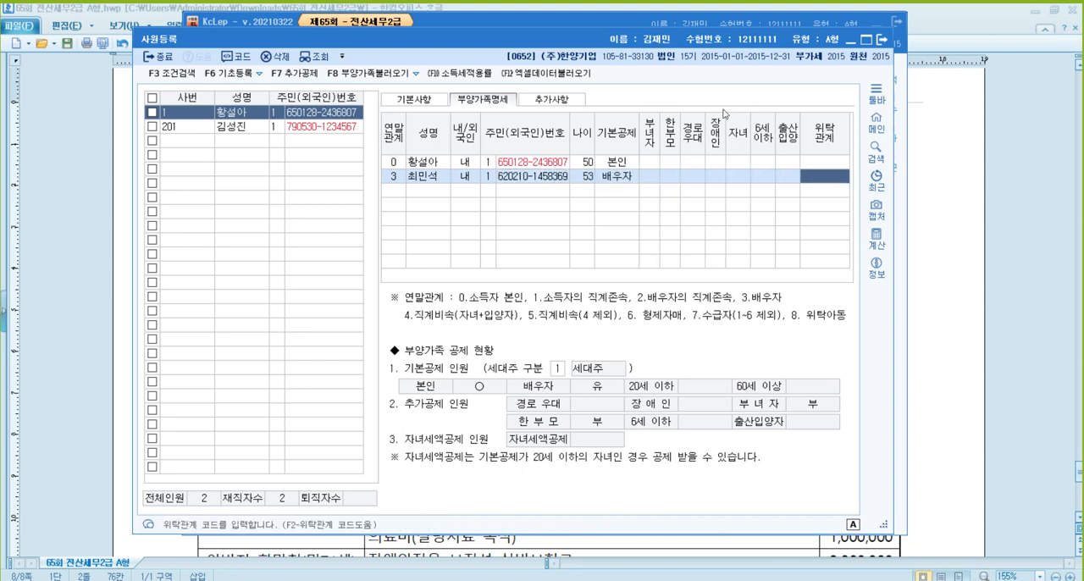
key(Return)
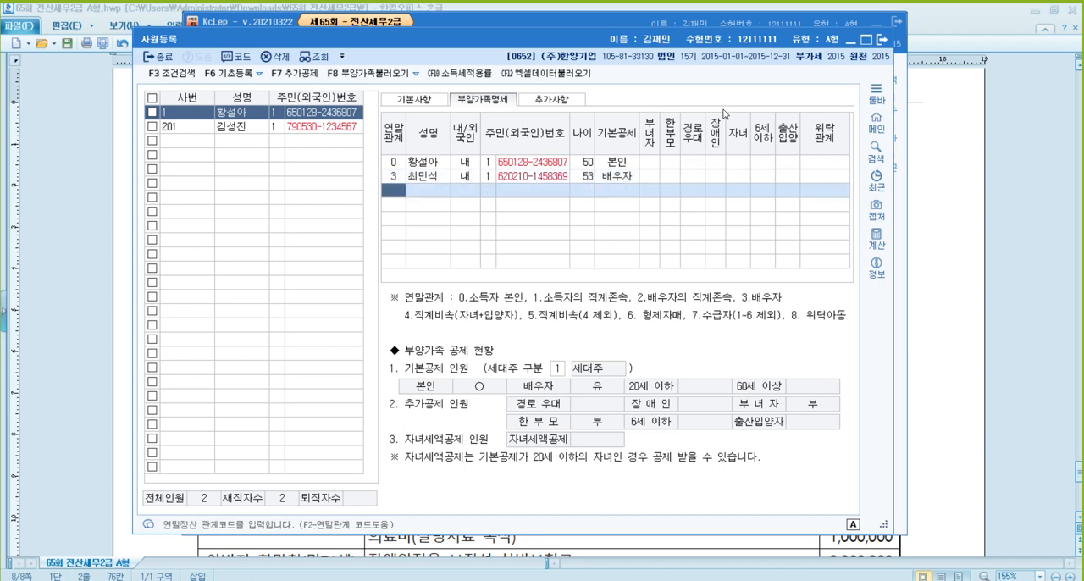
- Add a dependent with 연말관계 4 (직계비속), entering the child's name, 내 and number type 1 (주민등록번호)
text(4)
key(Return)
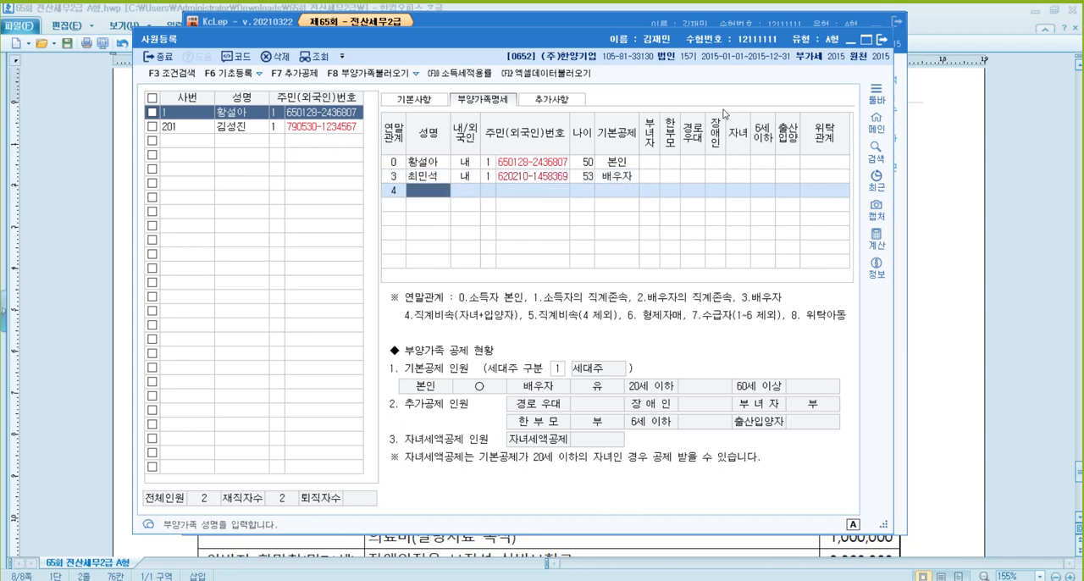
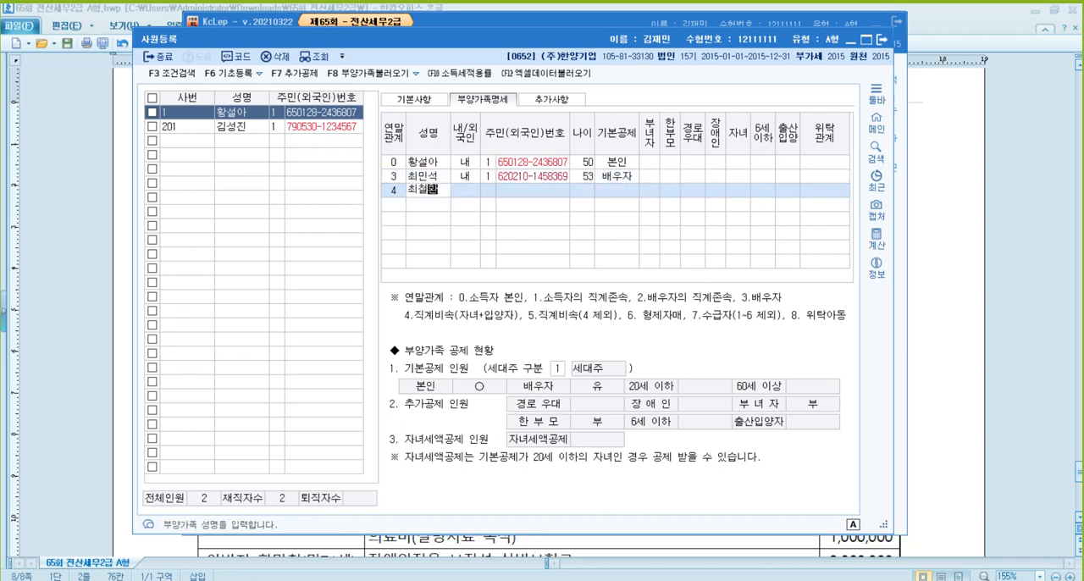
key(Return)
key(Return)
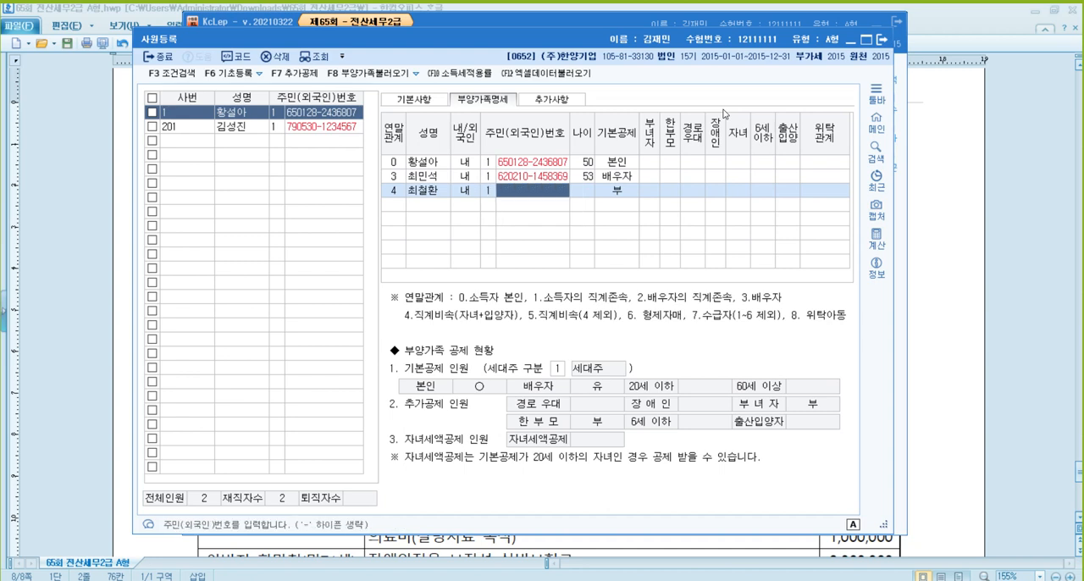
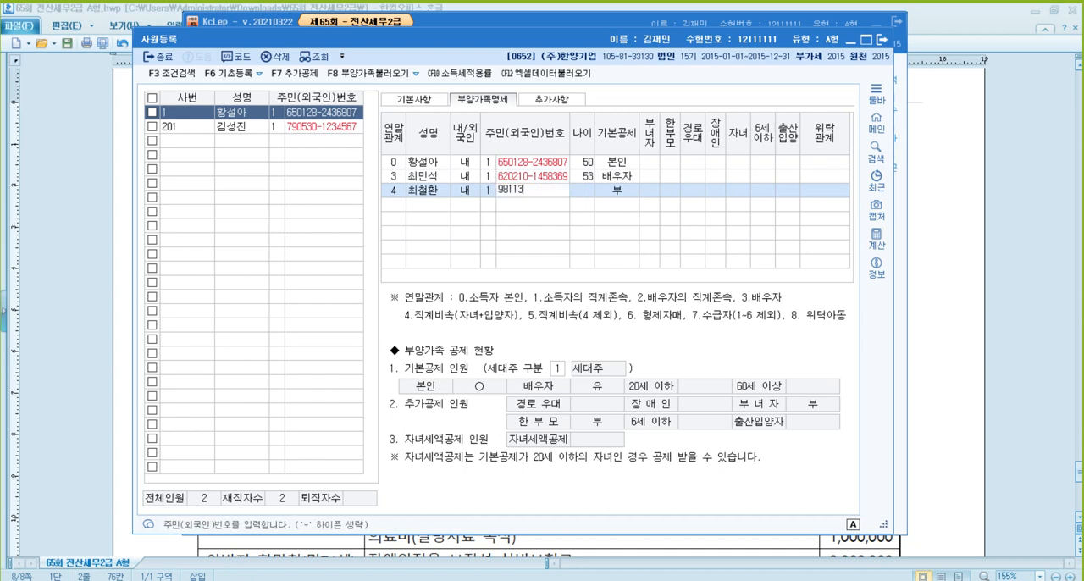
- Enter the child's 주민등록번호 and accept 20세이하 as the 기본공제 with the 자녀 mark
key(Return)
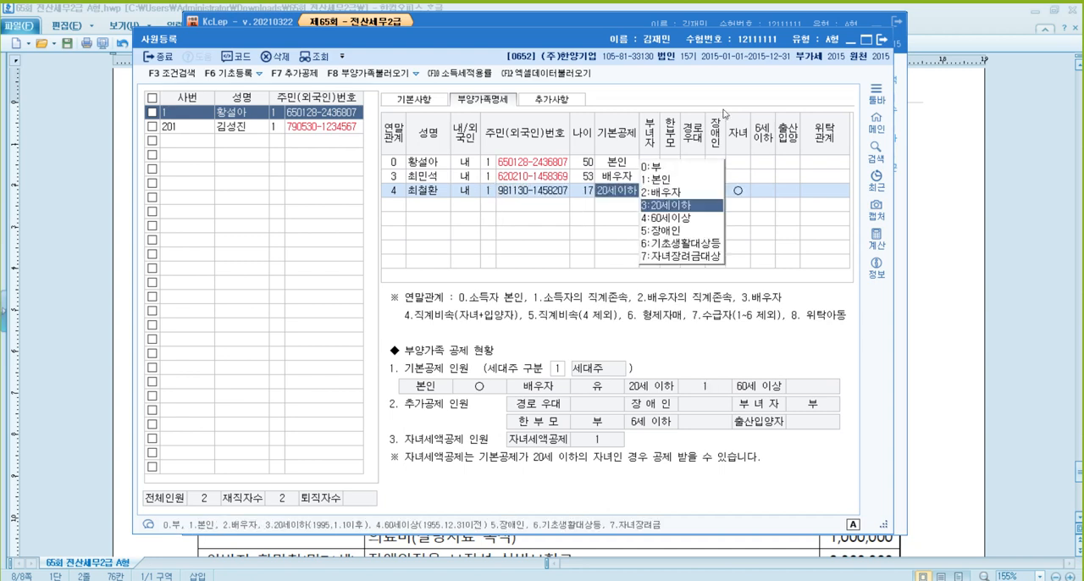
key(Return)
key(Return)
key(Return)
key(Return)
key(Return)
key(Return)
key(Return)
key(Return)
key(Return)
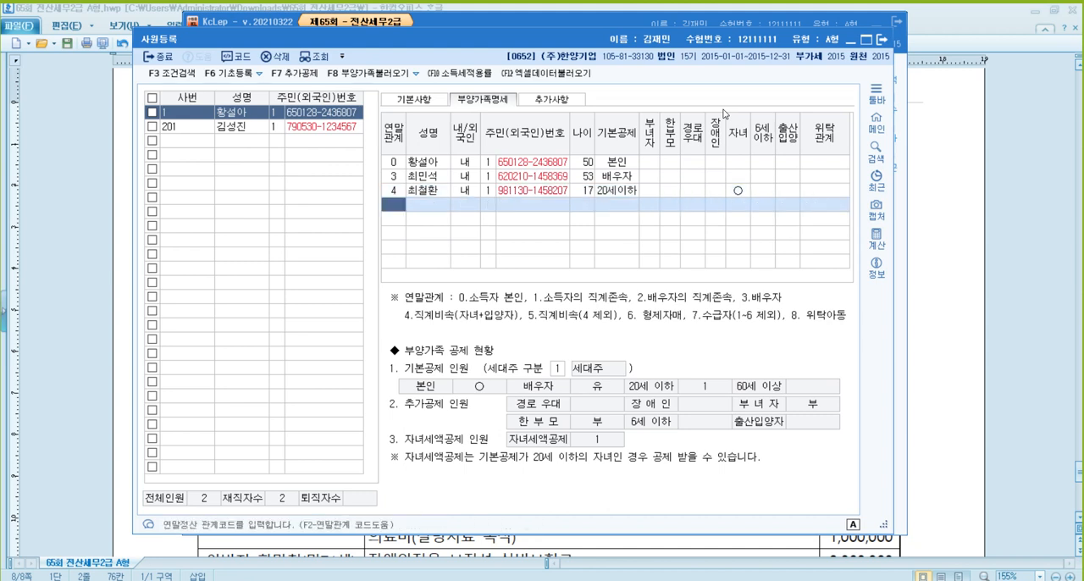
- Add a dependent with 연말관계 1 (소득자의 직계존속), entering the father's name, 내 and number type 1 (주민등록번호)
text(1)
key(Return)
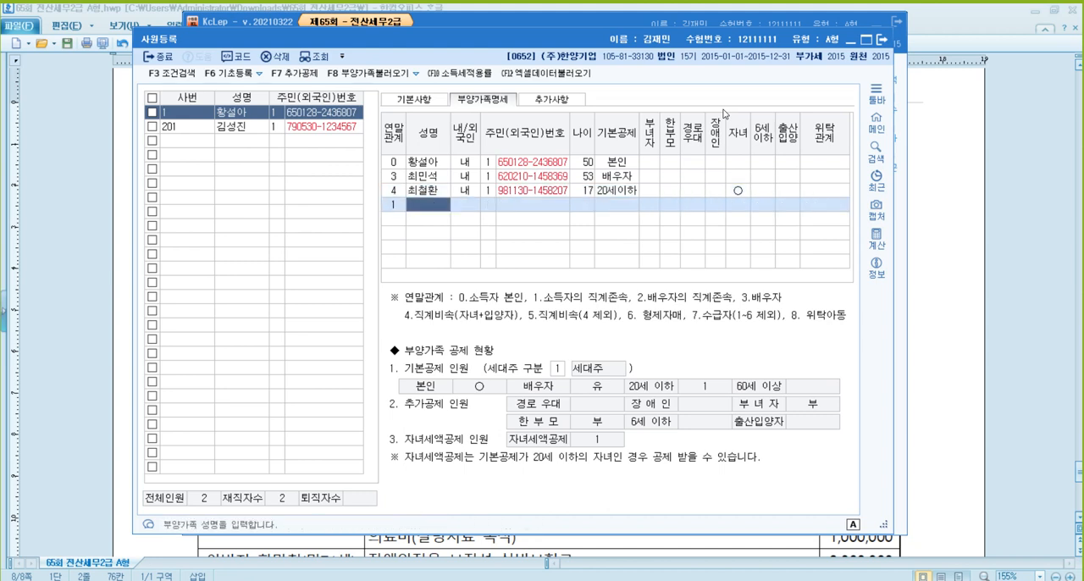
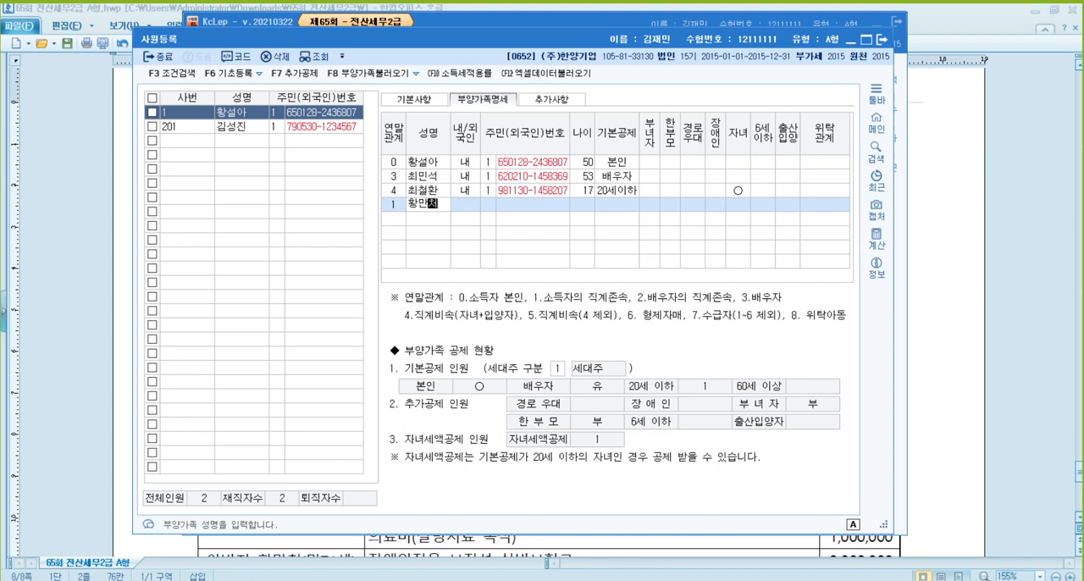
key(Return)
key(Return)
key(Return)
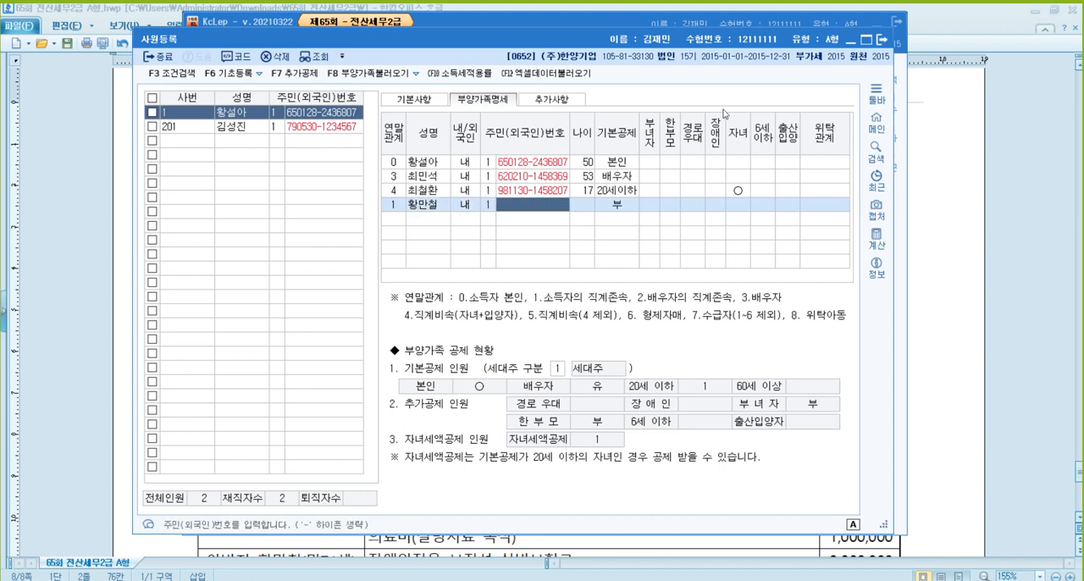
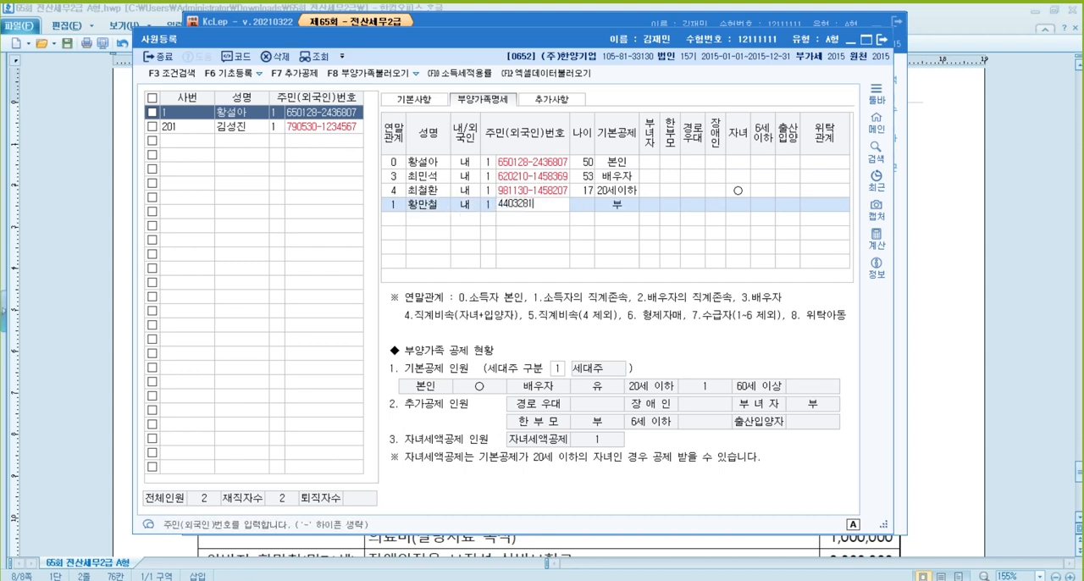
- Enter the father's 주민등록번호 and accept 60세이상 as the 기본공제 with the 경로우대 mark
key(Return)
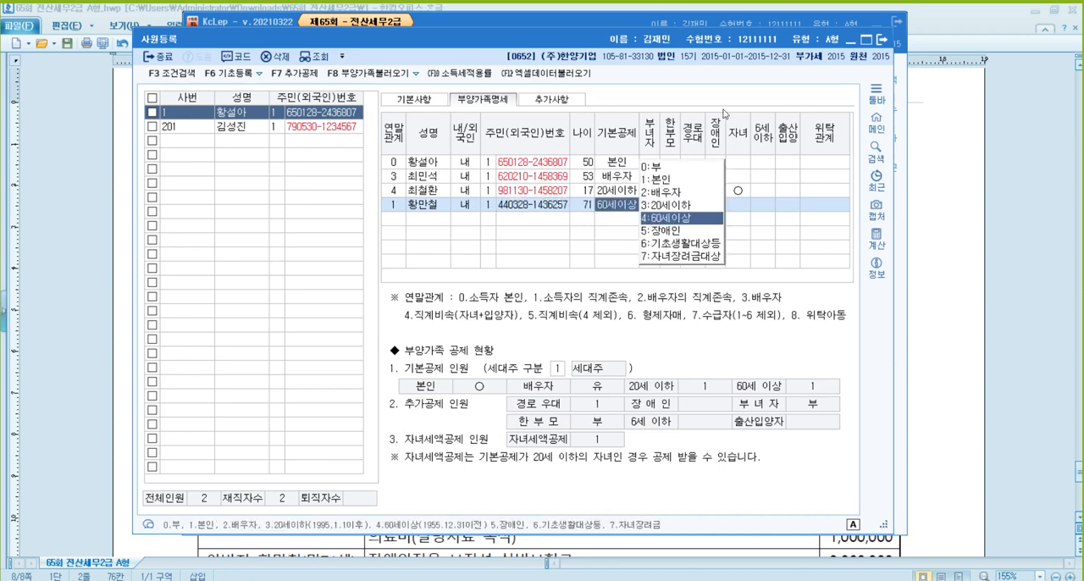
key(Return)
key(Return)
key(Return)
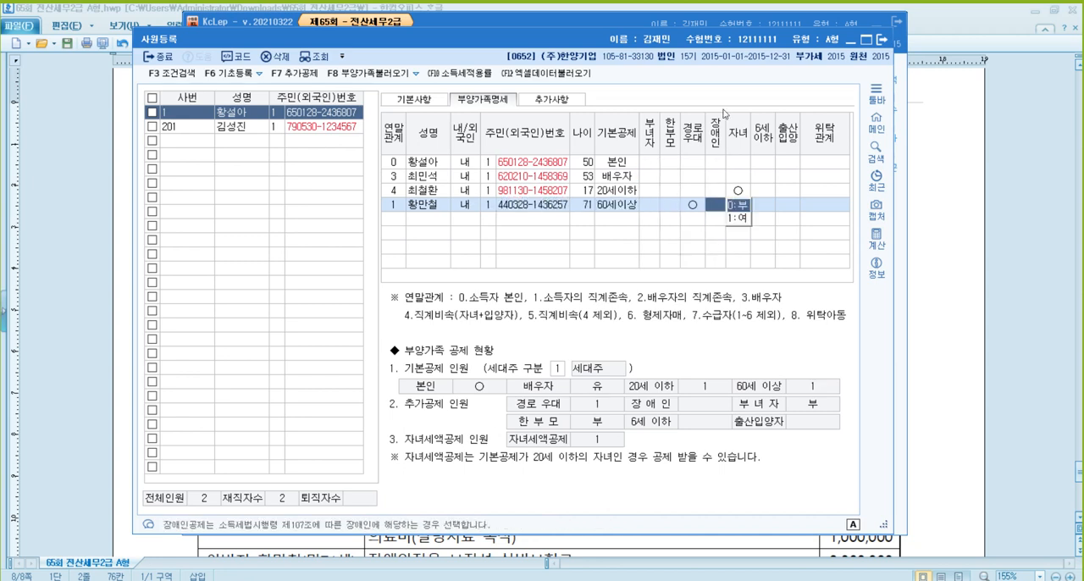
- Set the father's 장애인 deduction to 1:여 and complete the row with the other fields empty
key(1)
key(Return)
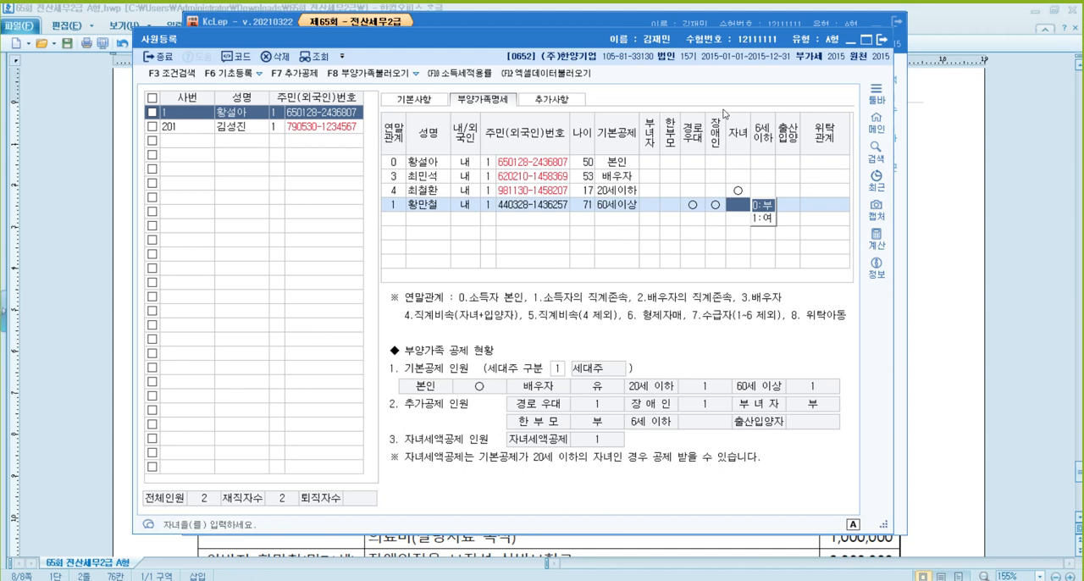
key(Return)
key(Return)
key(Return)
key(Return)
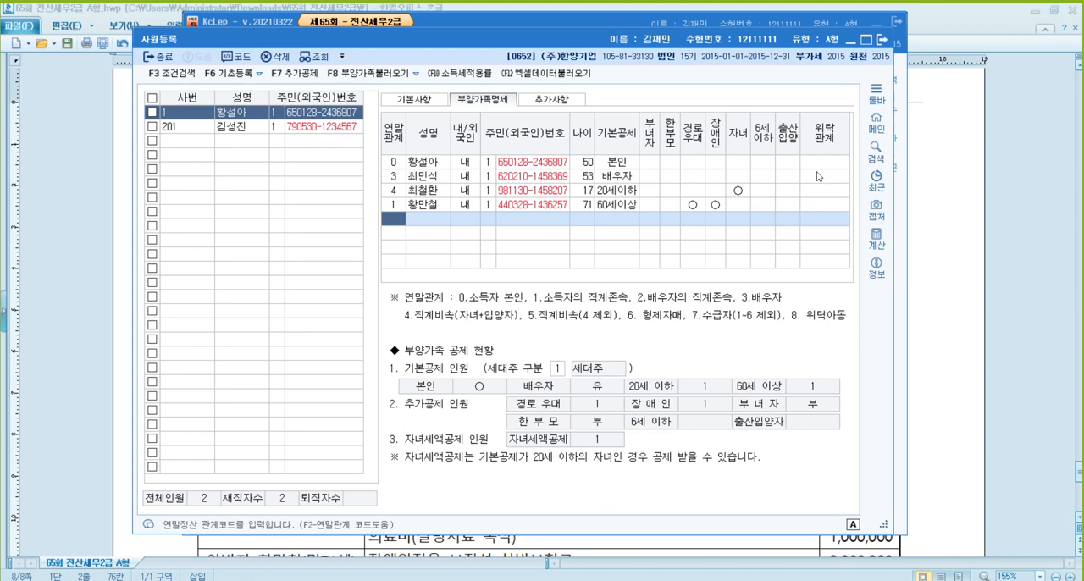
- Close 사원등록, load employee 1 in 연말정산추가자료입력 and widen the window to show all the deduction columns
click(881, 41)
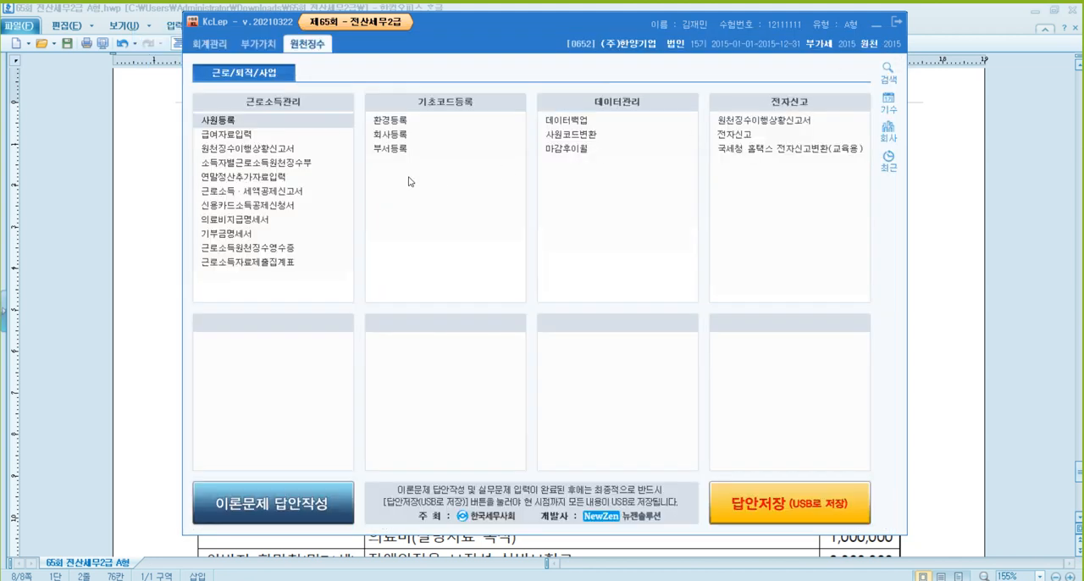
click(270, 178)
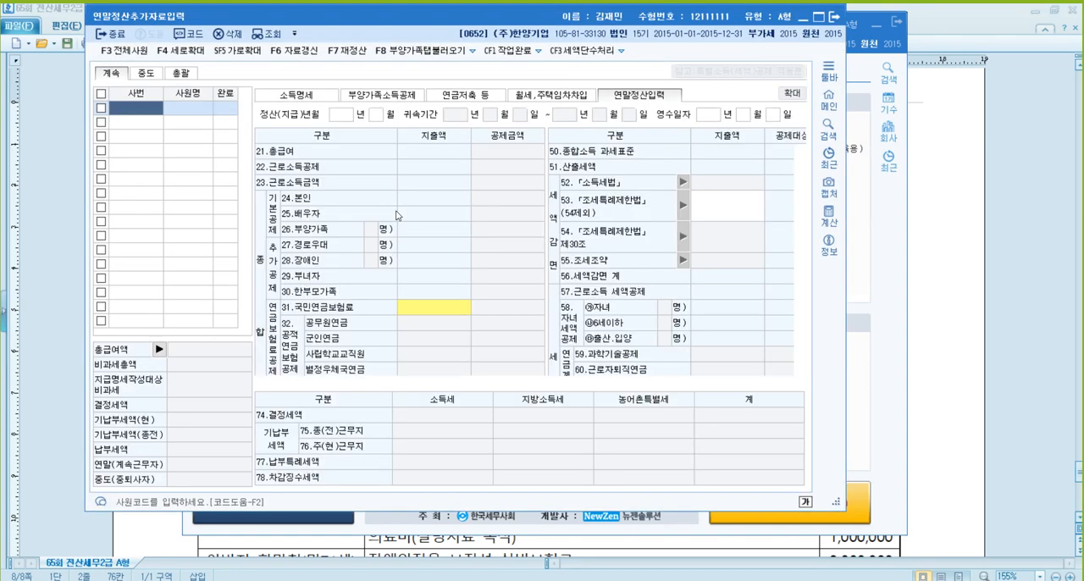
key(F2)
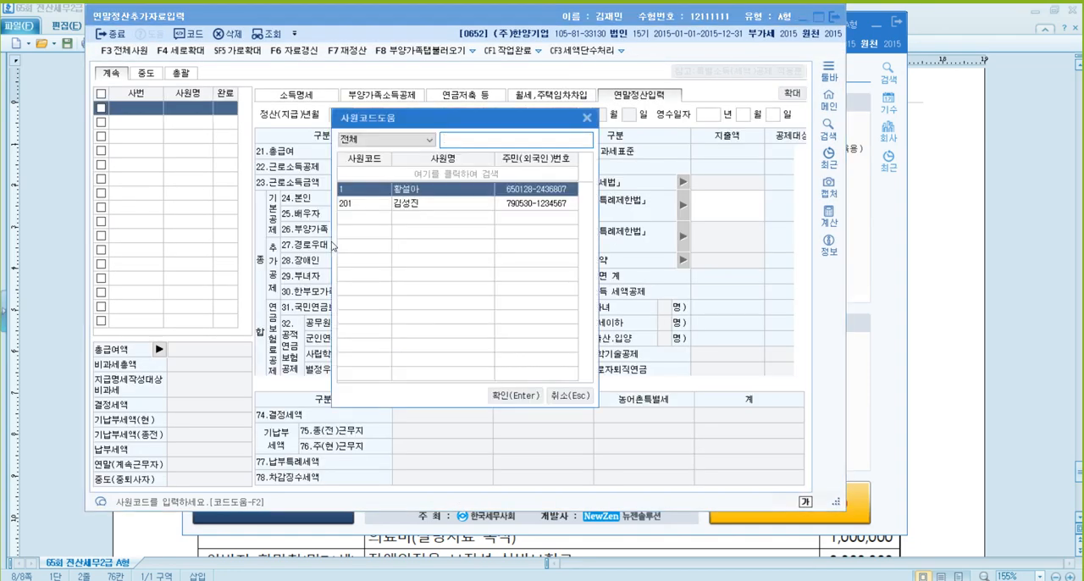
key(Return)
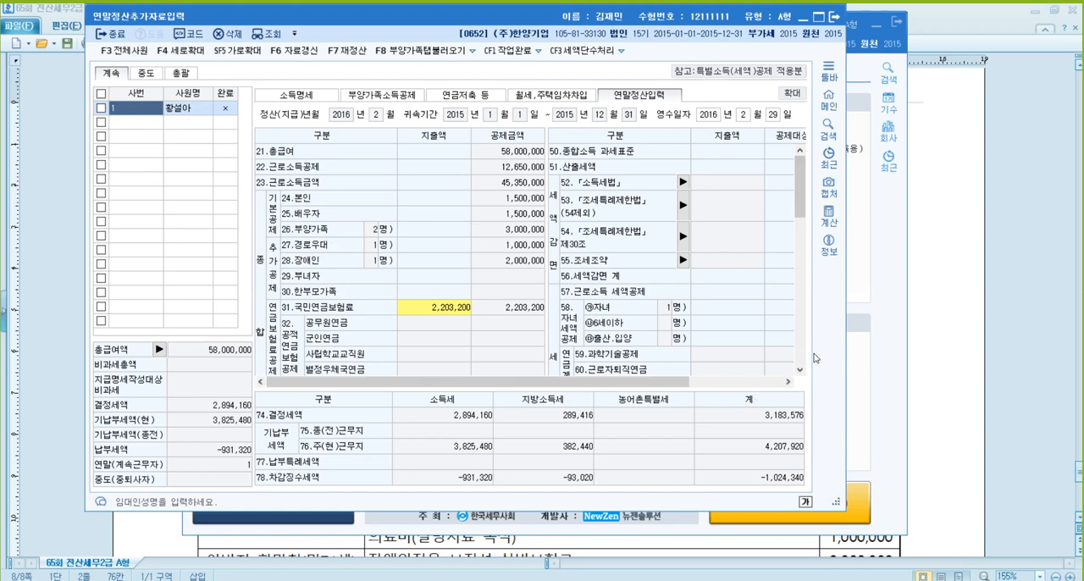
drag(843, 472, 980, 472)
scroll(759, 265, down, 5)
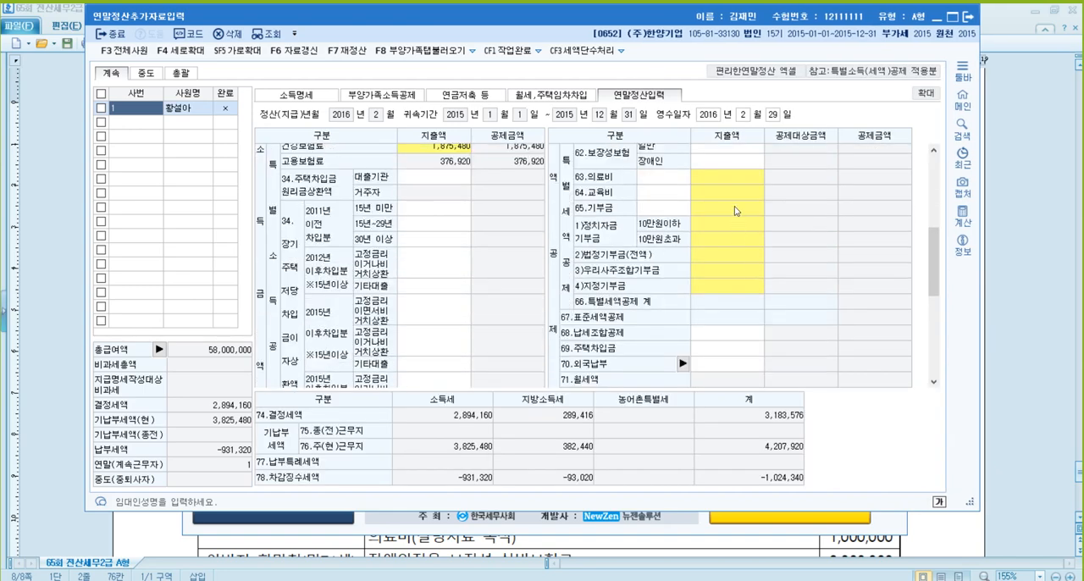
- Switch to the exam document in 한글 and strike through the 저축성 변액보험료 item together with its 6,000,000 amount
click(736, 157)
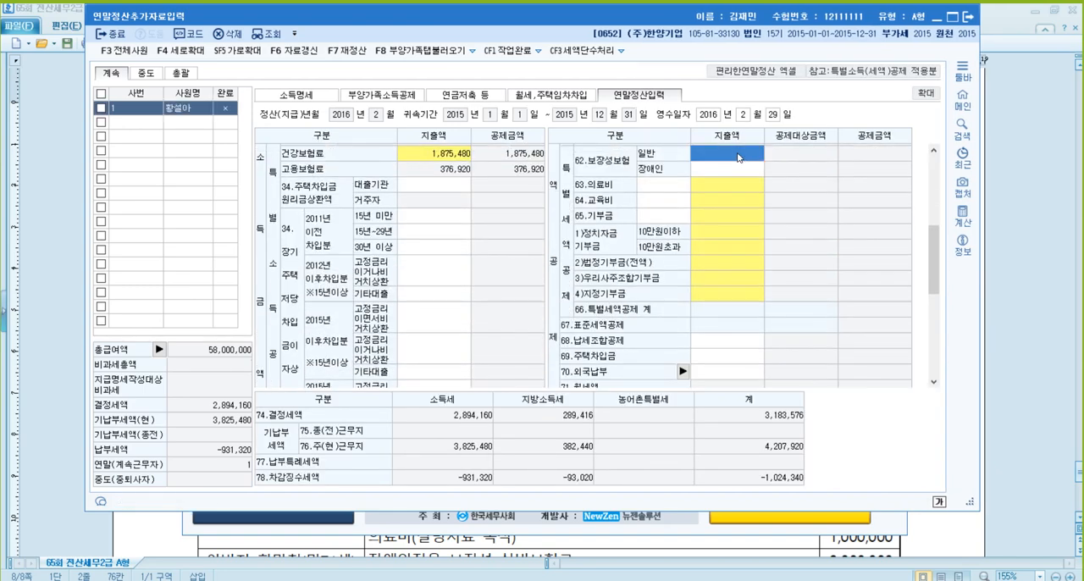
click(1046, 265)
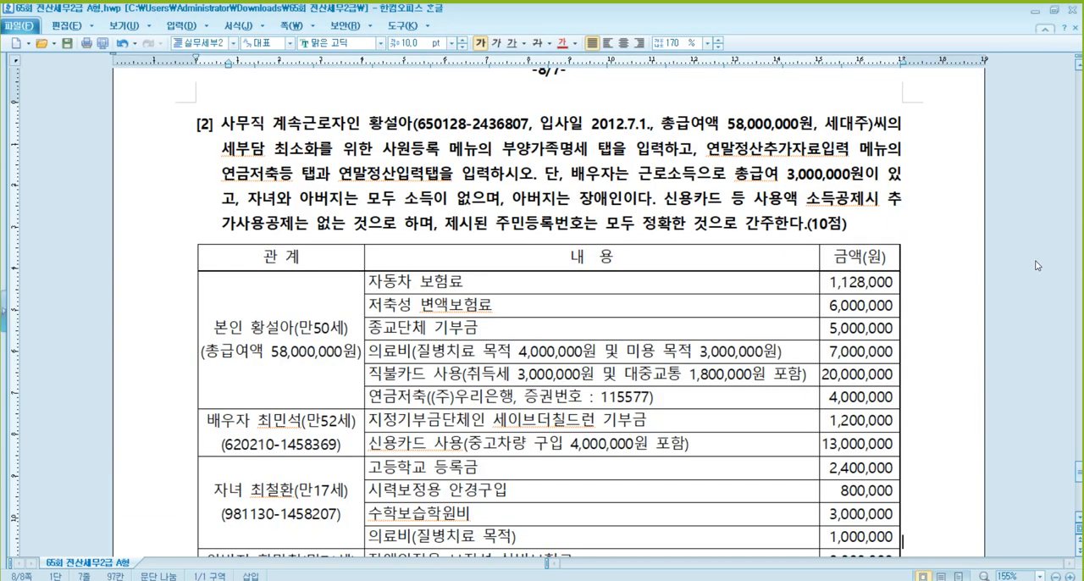
scroll(479, 286, down, 1)
click(462, 215)
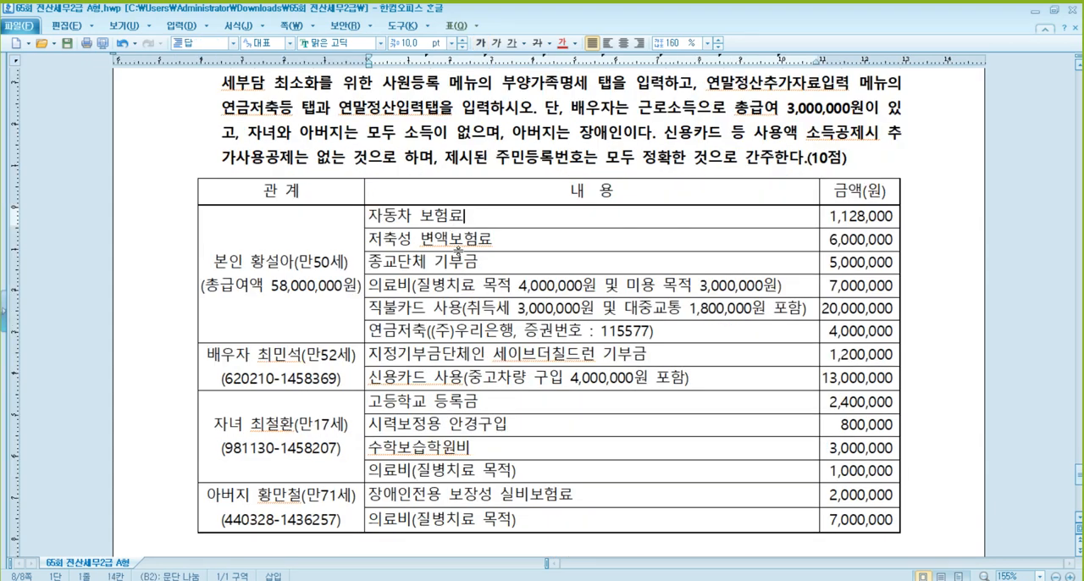
drag(372, 240, 860, 241)
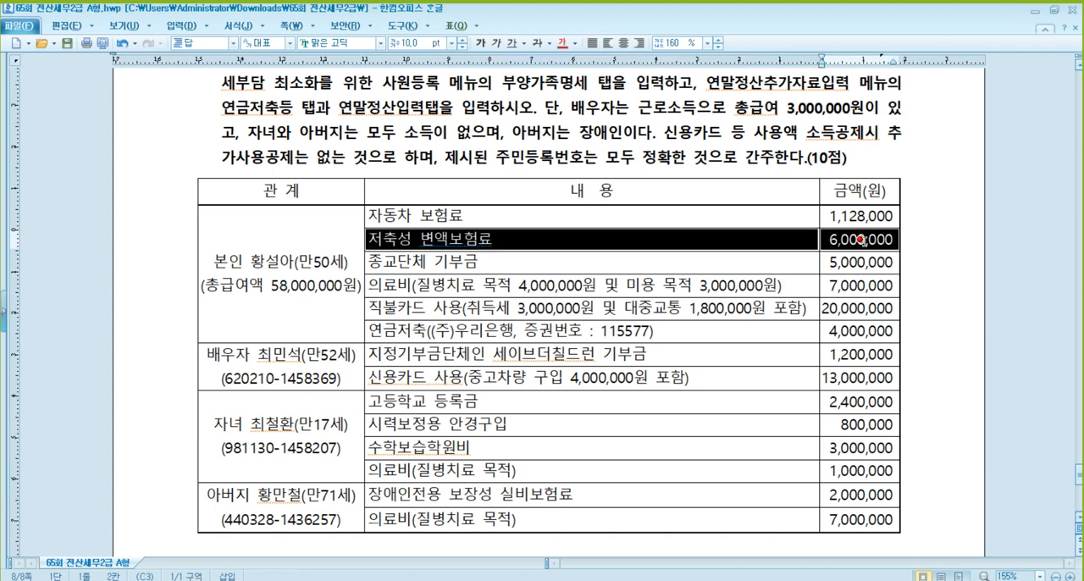
click(537, 42)
- Strike through 미용 목적 3,000,000원 in the employee's own 의료비 item of the expense table
click(592, 263)
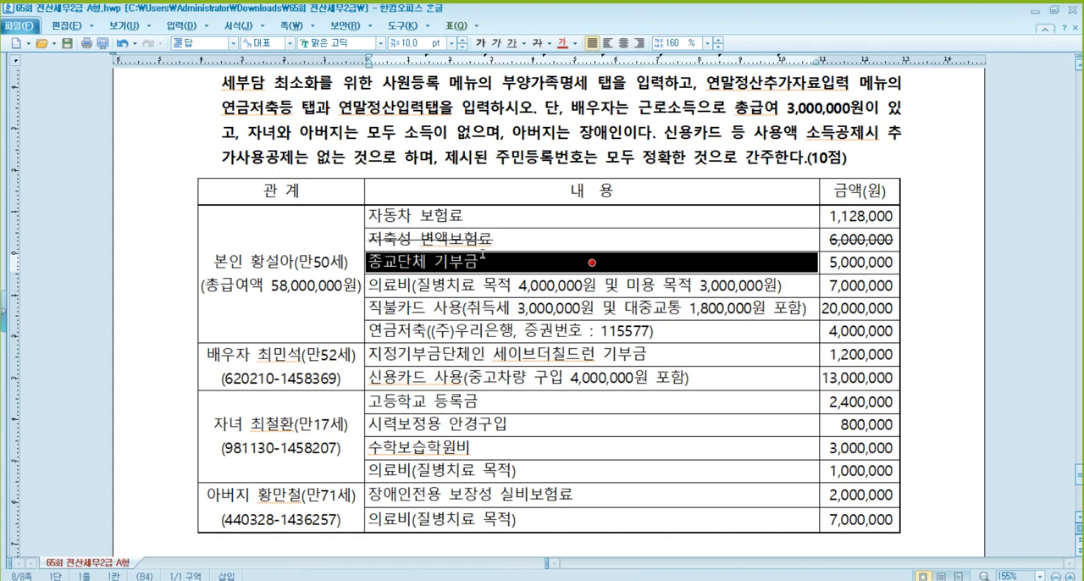
click(592, 286)
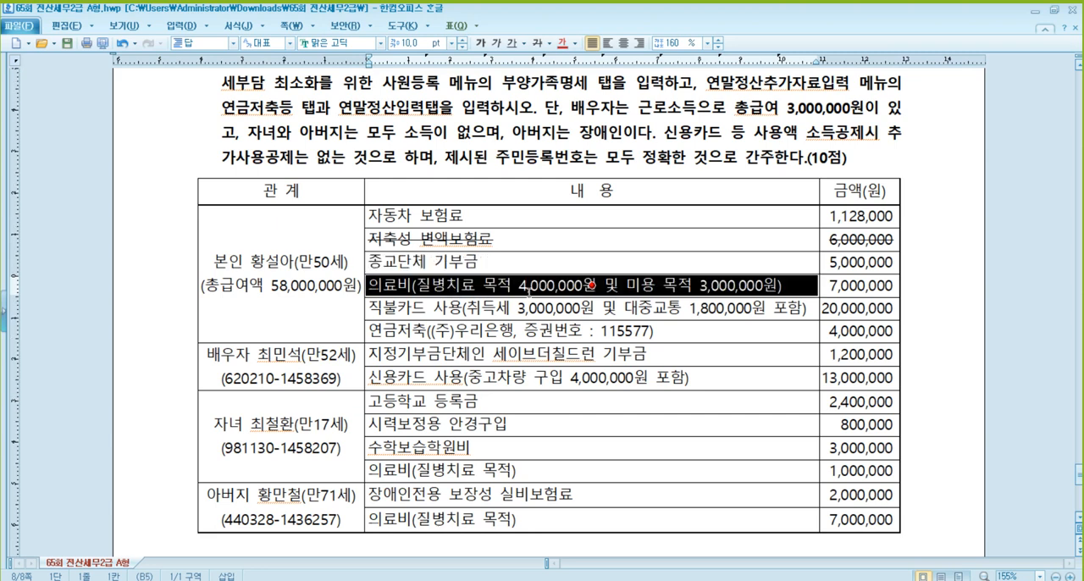
click(627, 286)
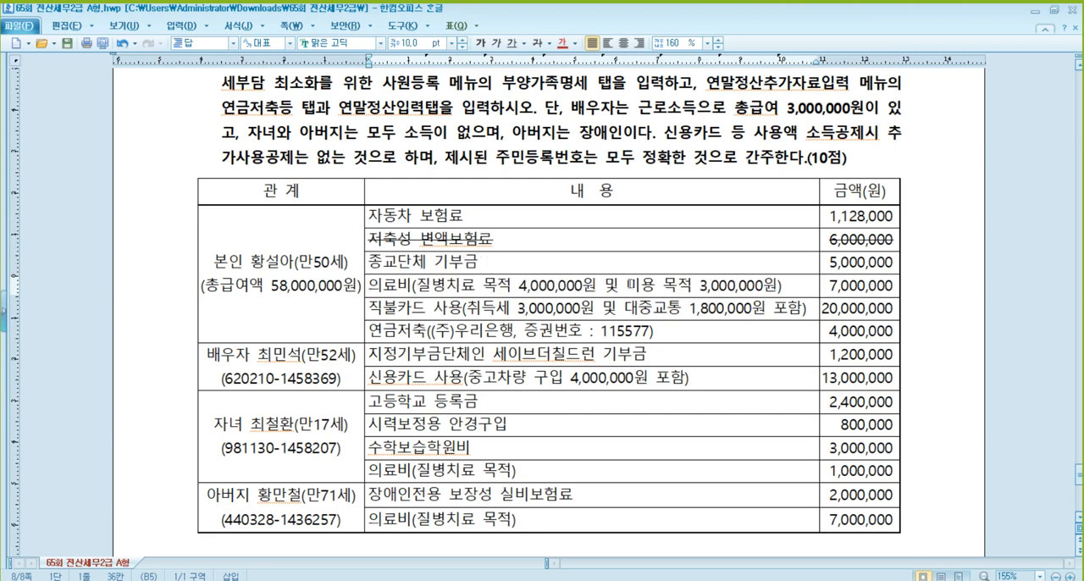
drag(627, 285, 778, 285)
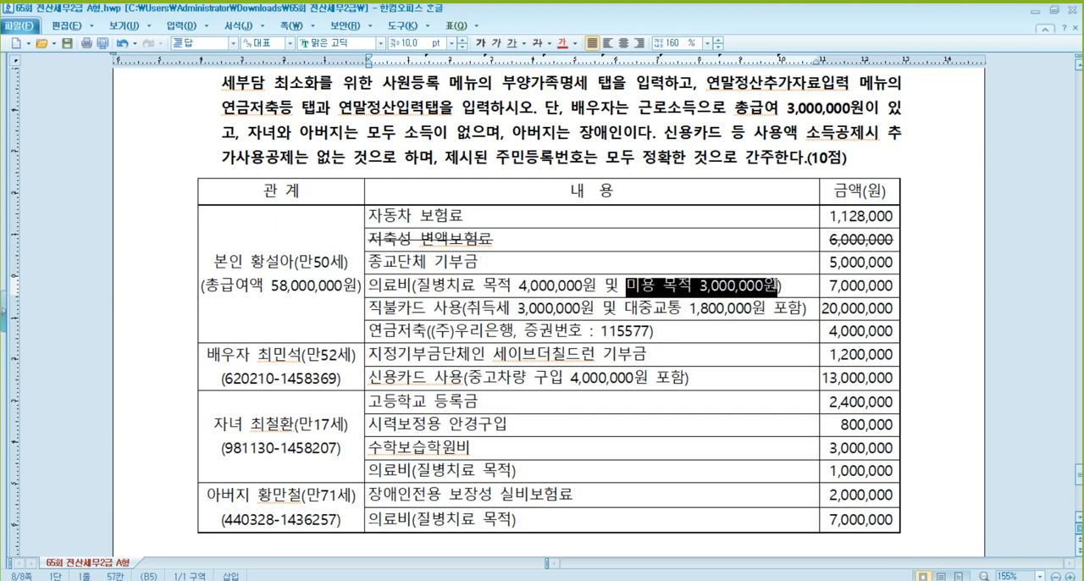
click(538, 43)
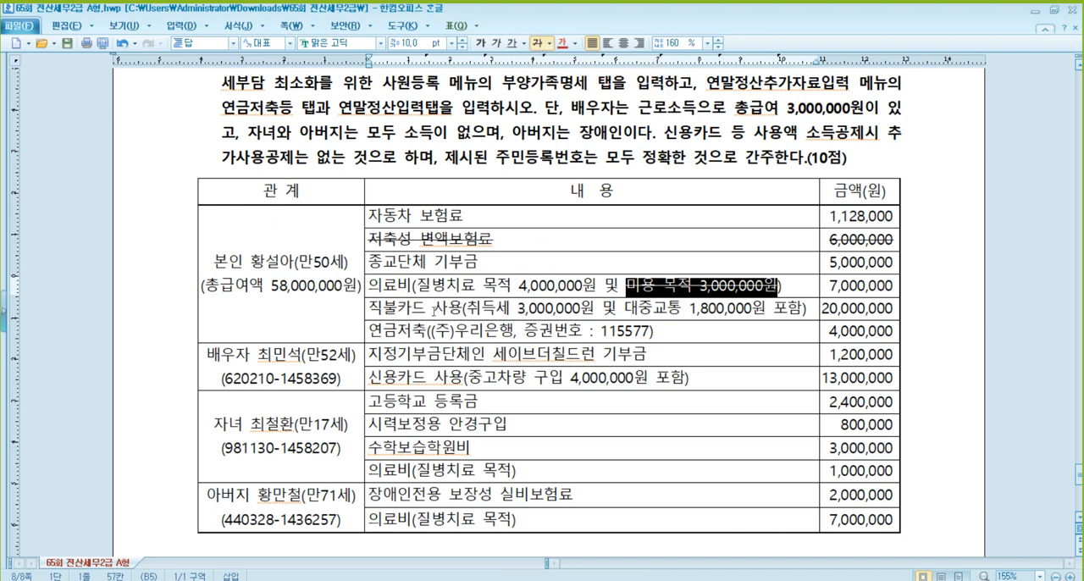
- Strike through 취득세 3,000,000원 in the employee's 직불카드 사용 item
click(434, 311)
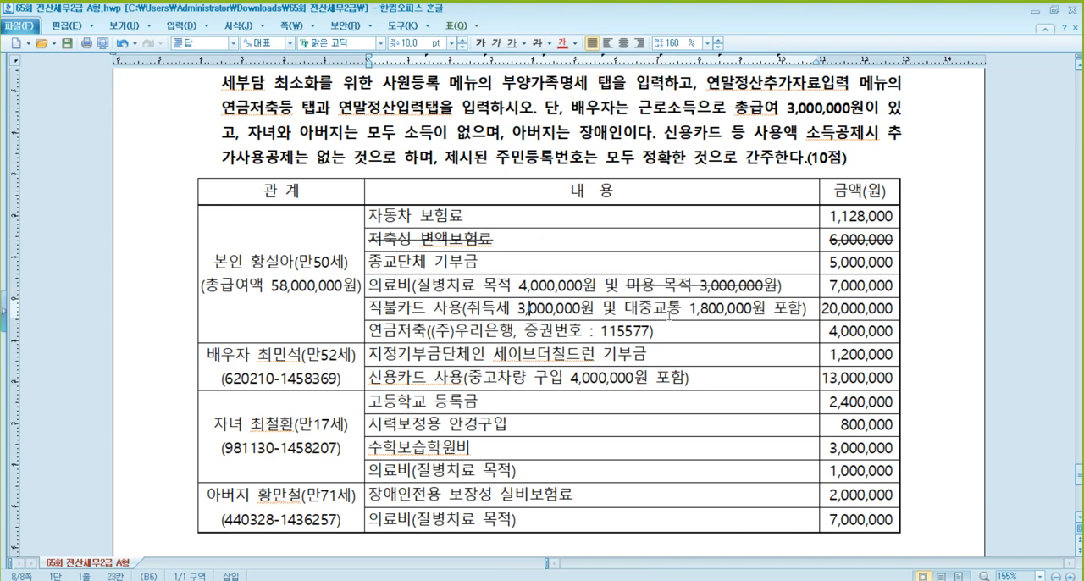
click(669, 312)
drag(468, 311, 595, 311)
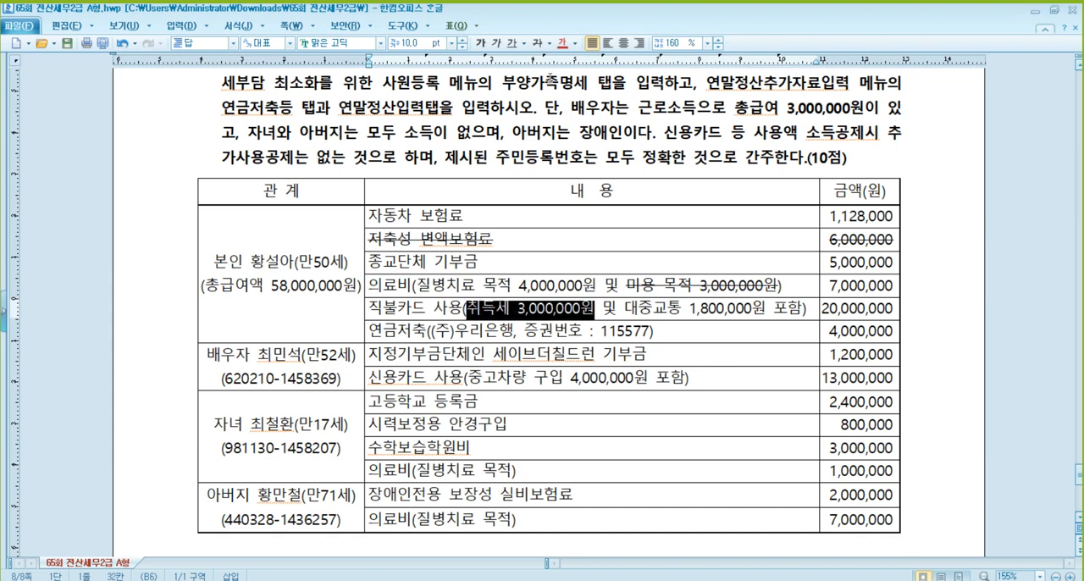
click(536, 43)
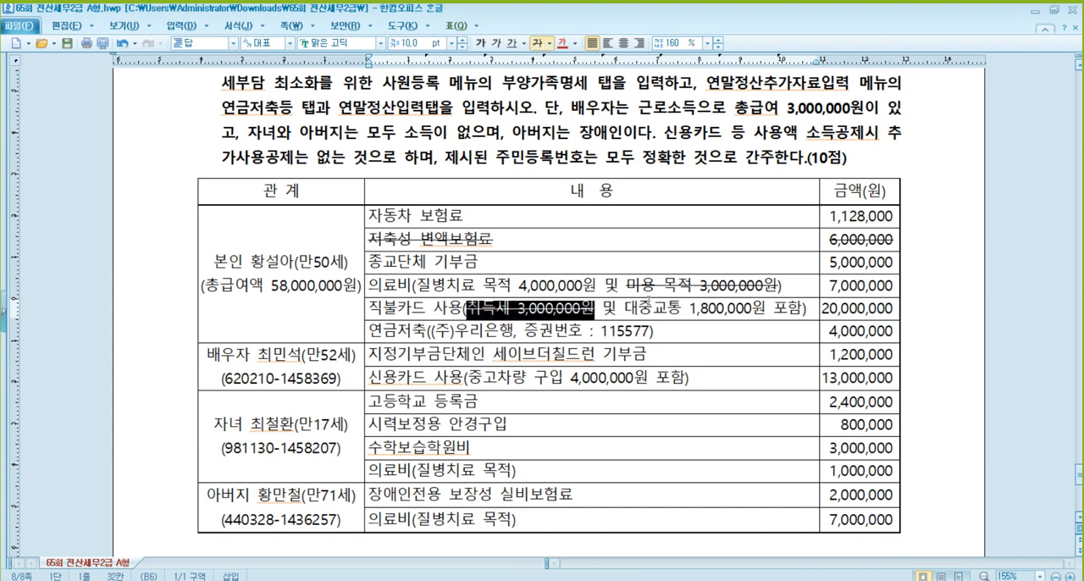
click(742, 310)
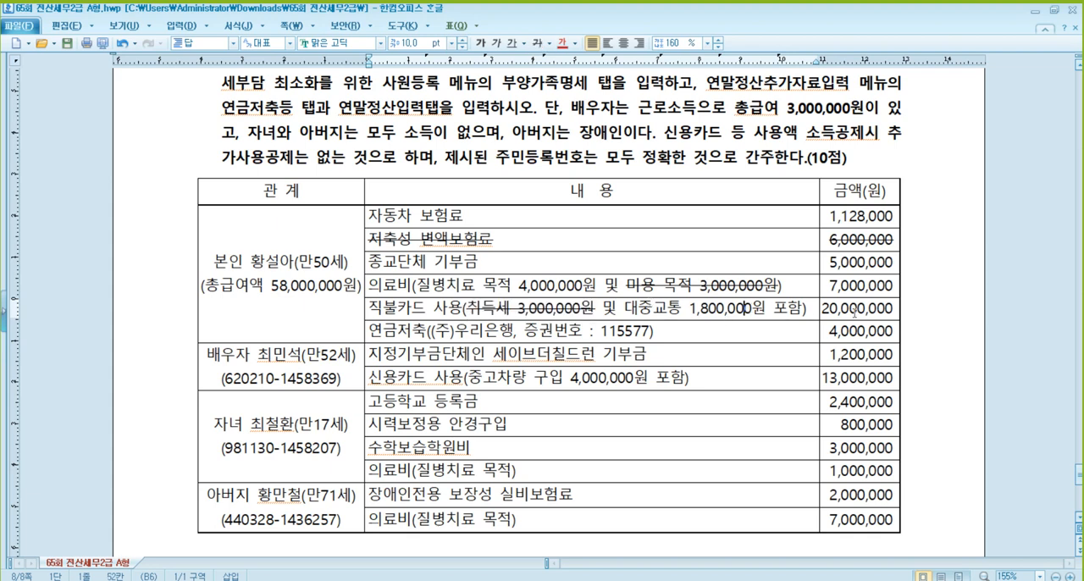
- Review the 연금저축 item, the spouse's donation and 신용카드 items, and the child's 고등학교 등록금 and 안경구입 costs
click(455, 331)
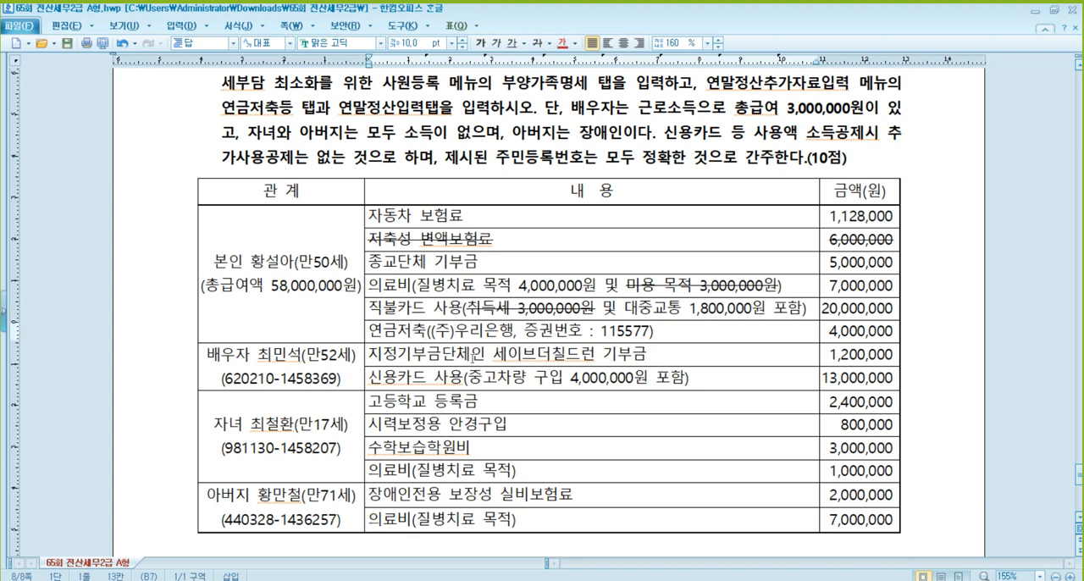
click(472, 356)
scroll(535, 347, down, 1)
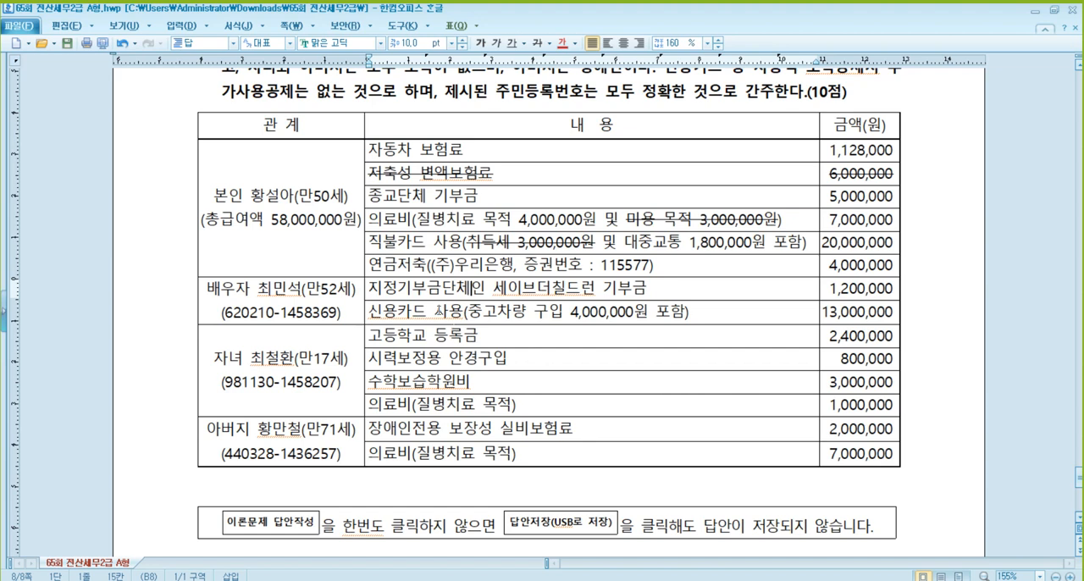
click(436, 311)
key(End)
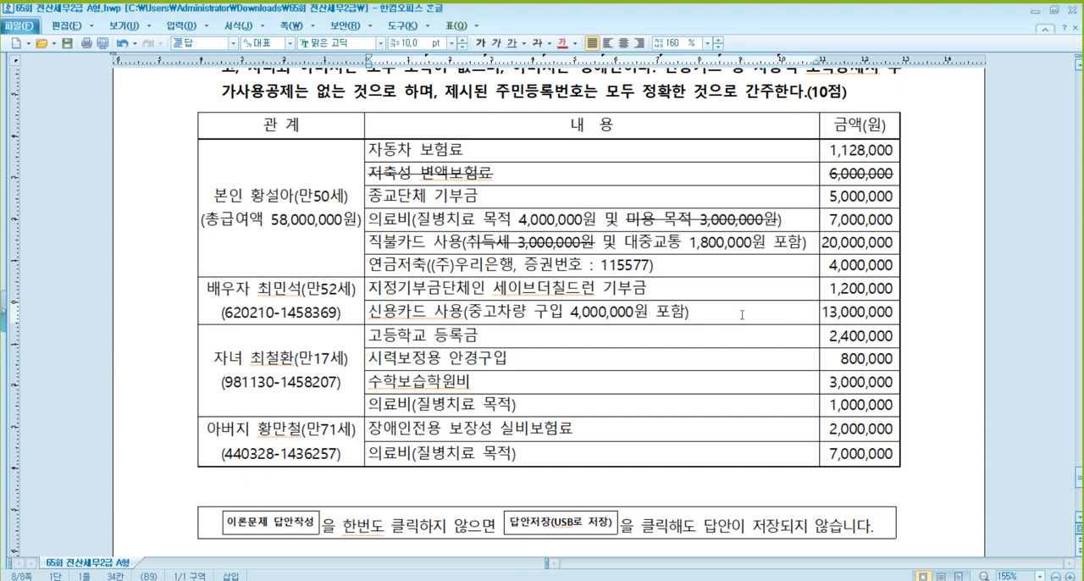
click(533, 335)
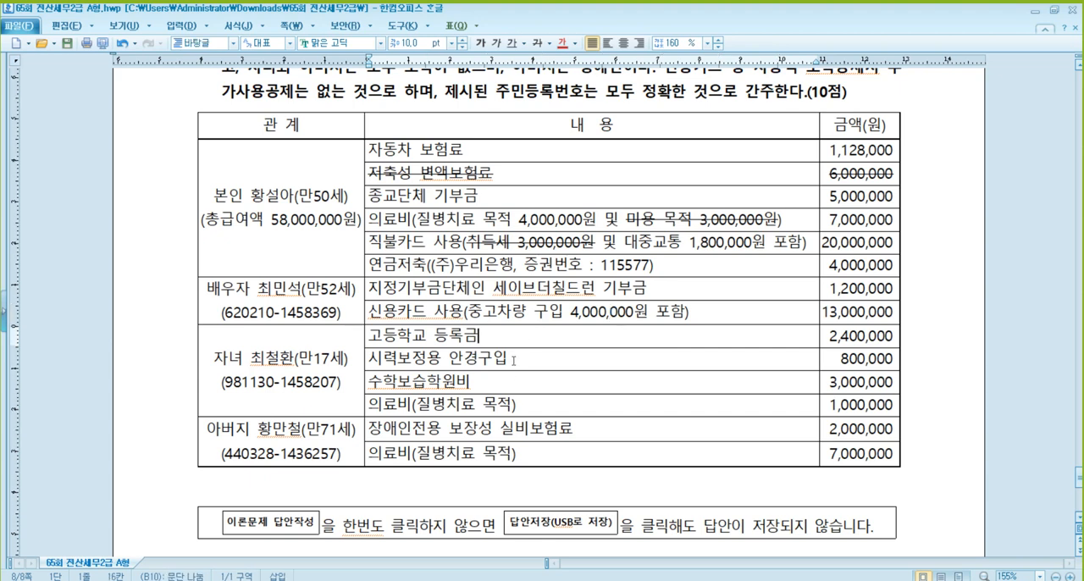
click(512, 359)
click(847, 359)
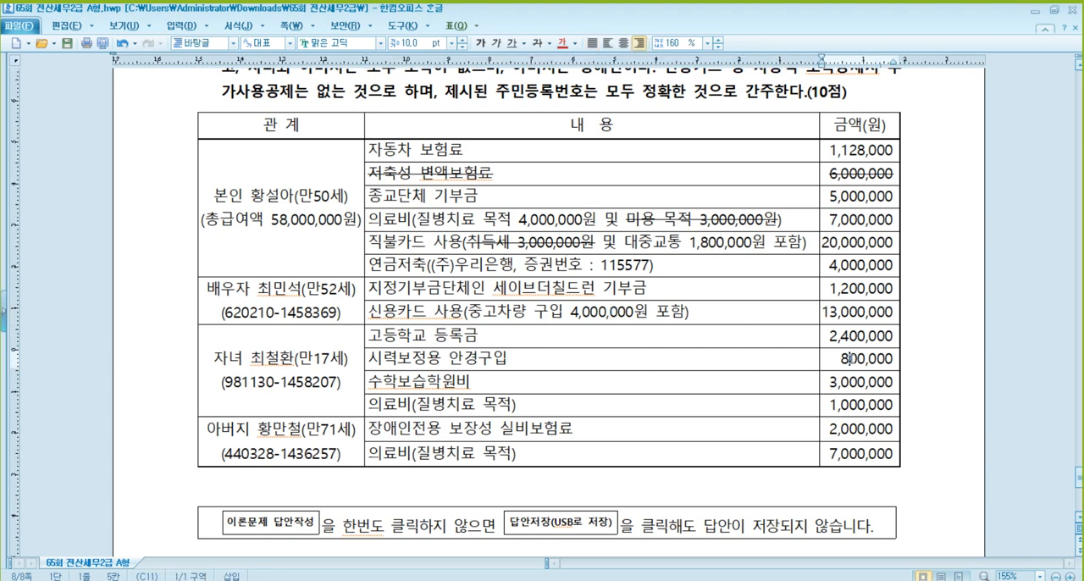
- Strike through the child's 수학보습학원비 item with its 3,000,000 amount and check the remaining 의료비 and 장애인전용 보험료 items
drag(473, 383, 862, 382)
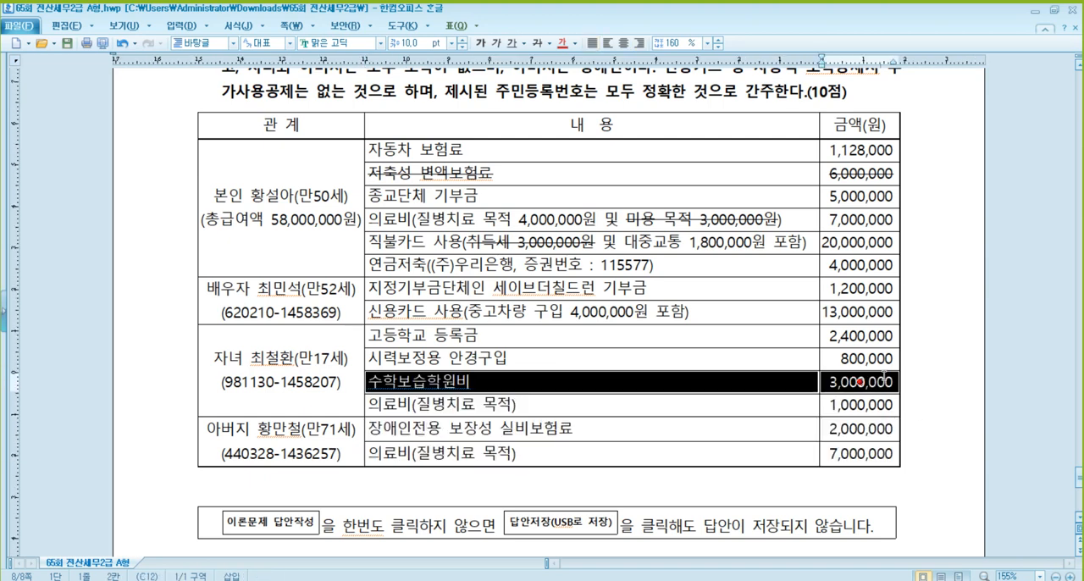
click(539, 45)
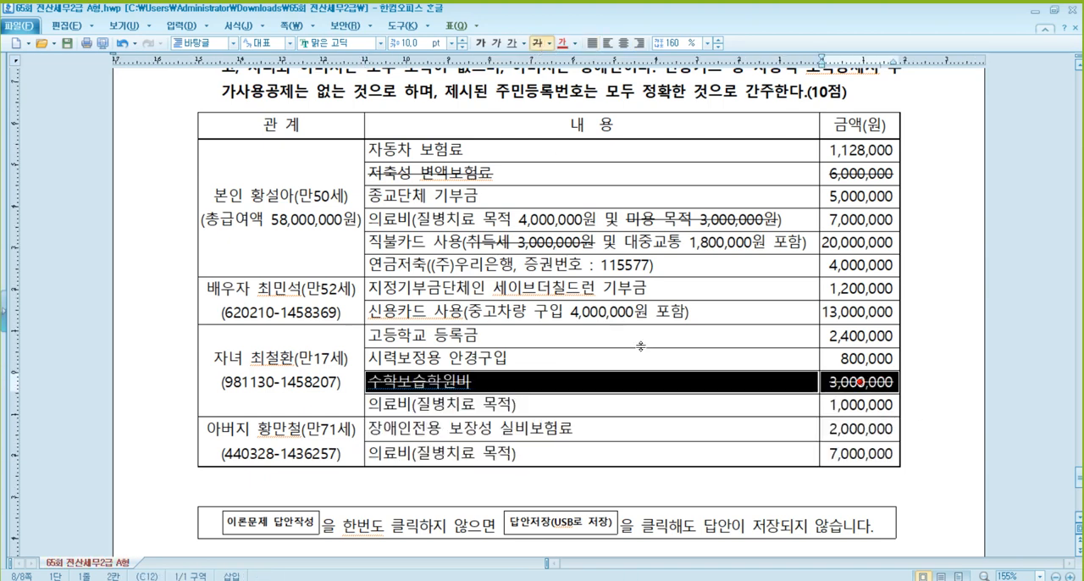
click(664, 405)
click(876, 405)
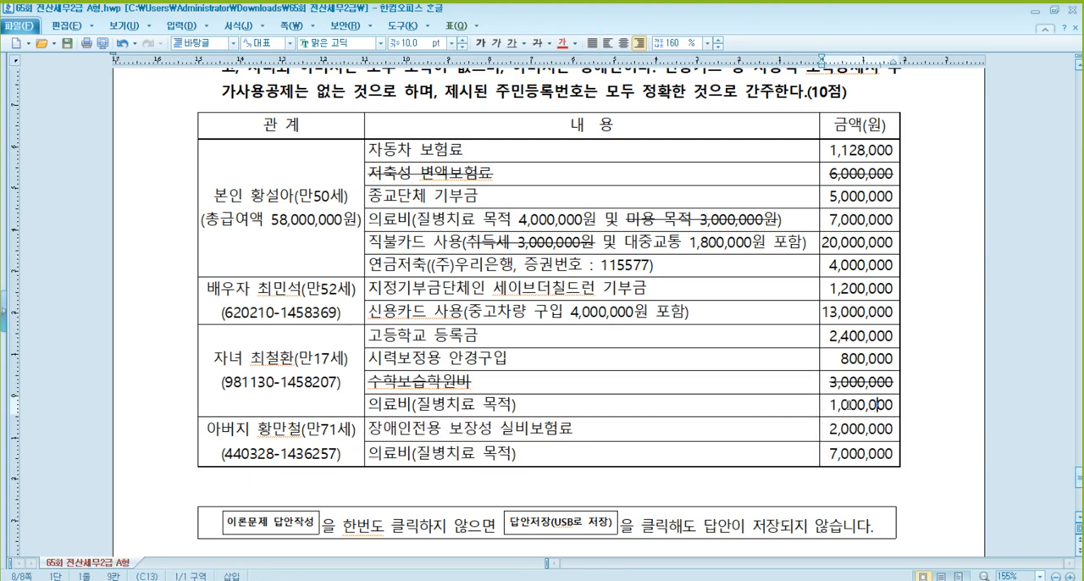
click(593, 431)
click(855, 429)
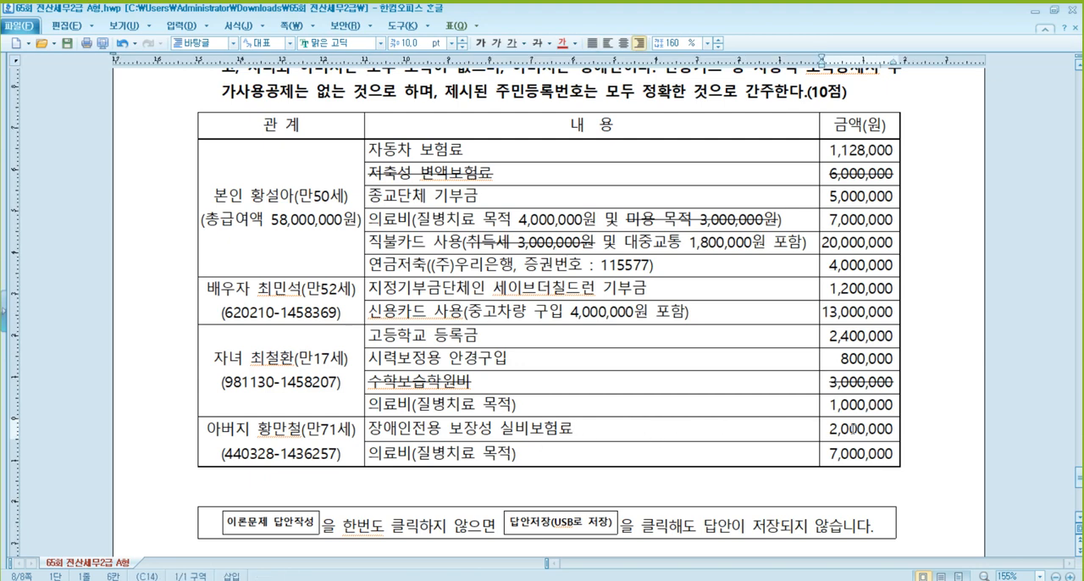
click(532, 450)
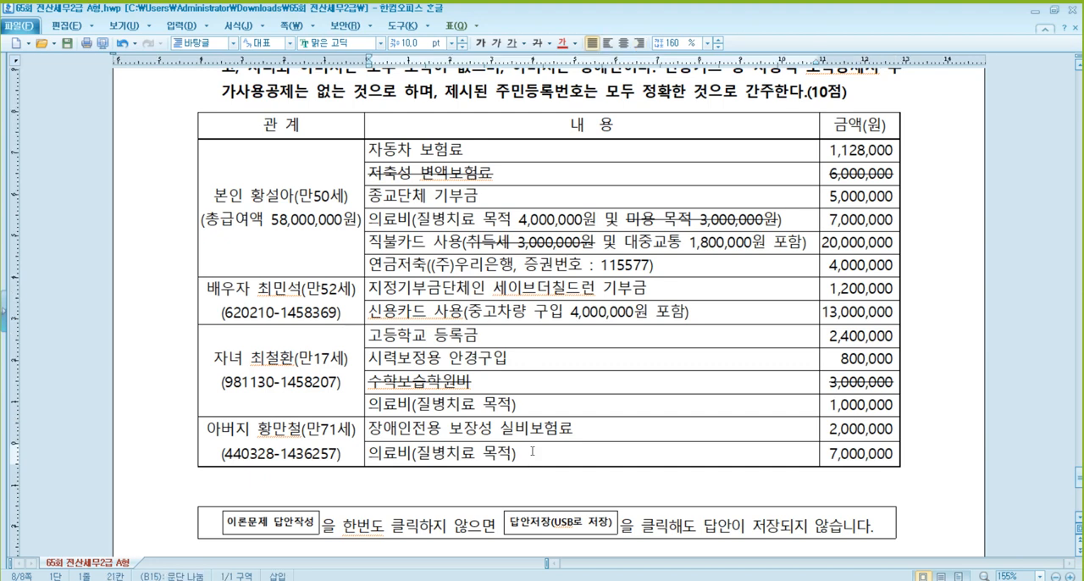
click(850, 454)
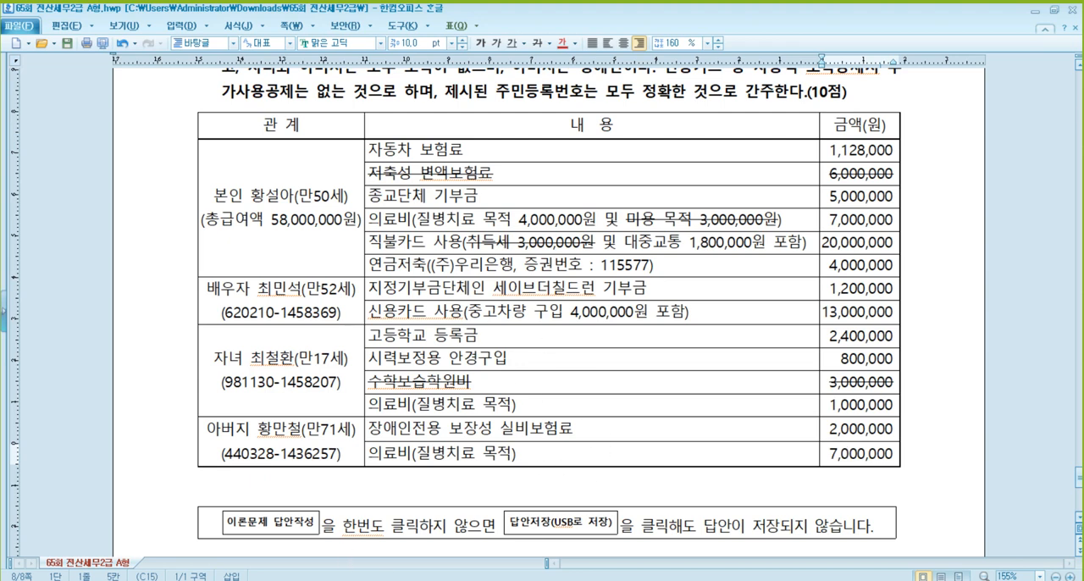
- Switch back to KcLep and enter 1,128,000 as the 지출액 for 62.보장성보험 일반
click(334, 580)
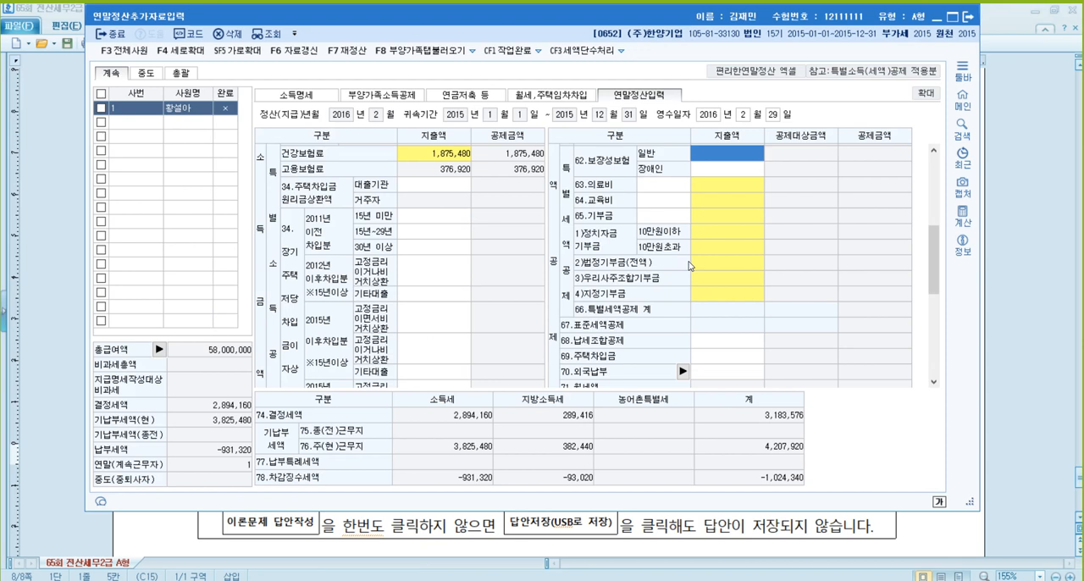
text(1)
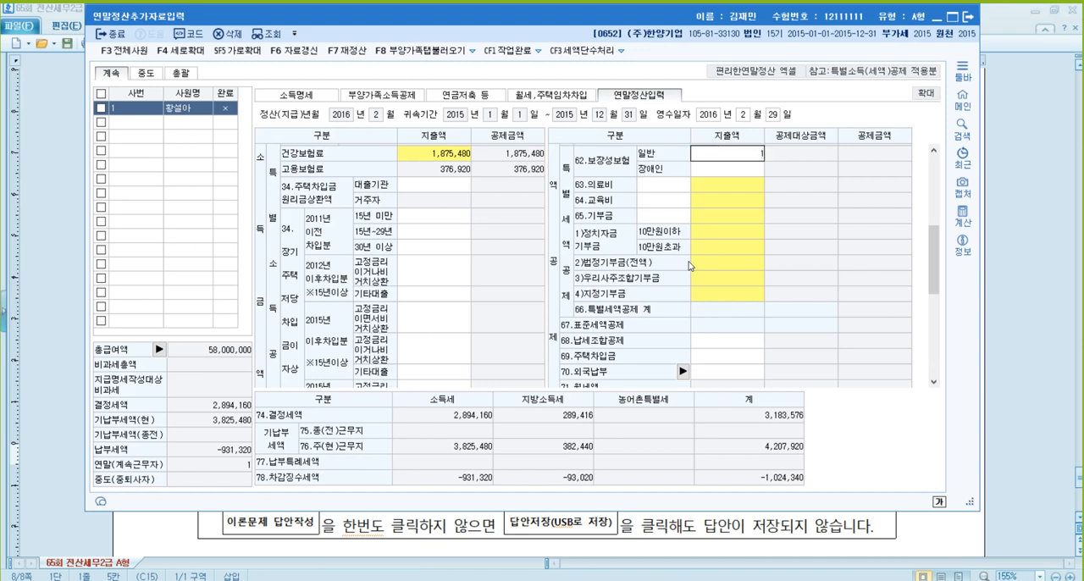
text(,128,000)
key(Return)
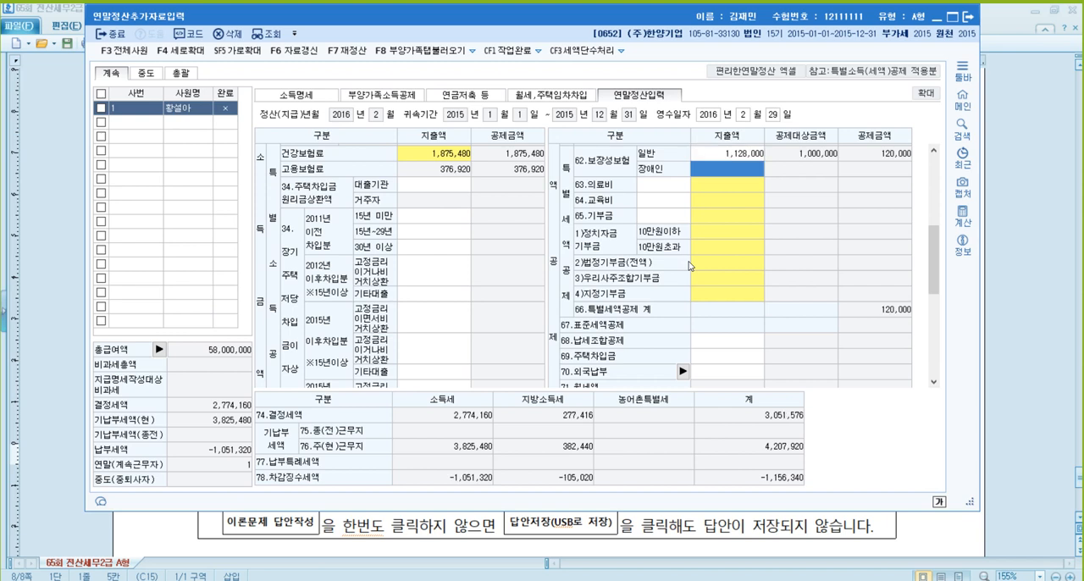
- Enter 5,000,000 as the 지출액 for 종교단체 기부금 in the 기부금 details and confirm them
click(717, 277)
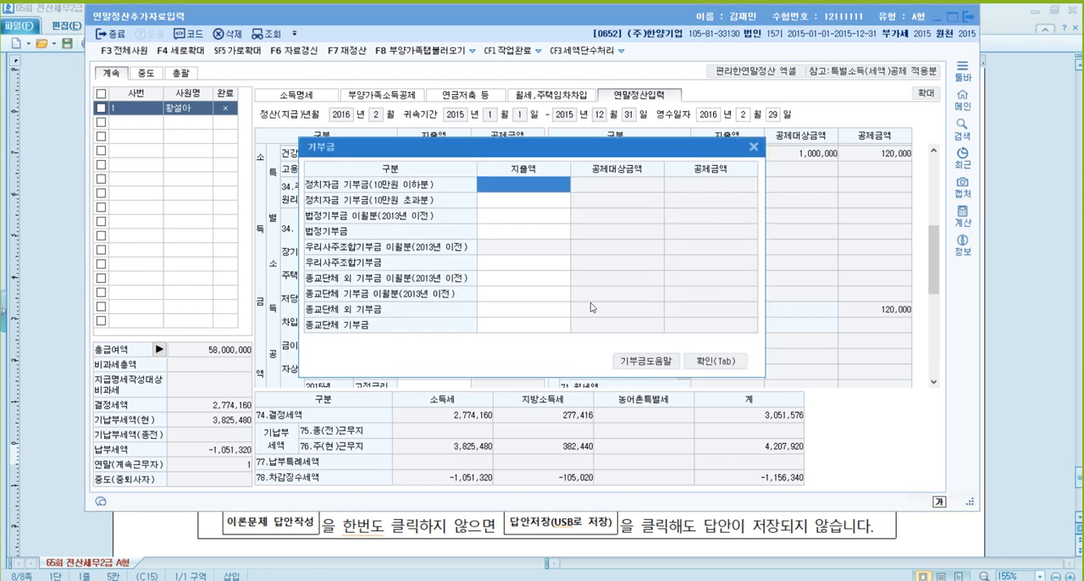
click(518, 325)
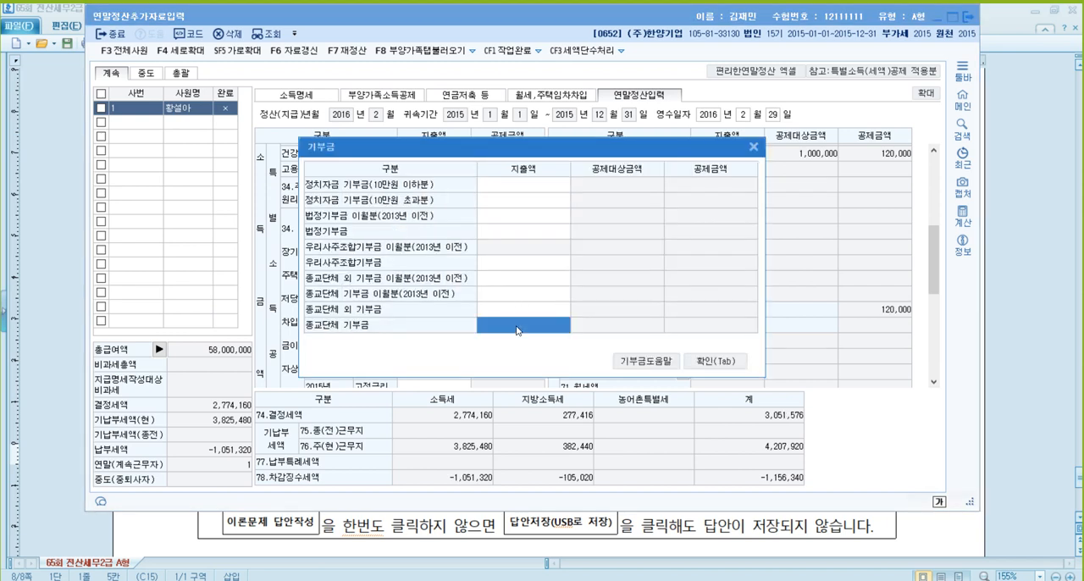
text(5000000)
key(Return)
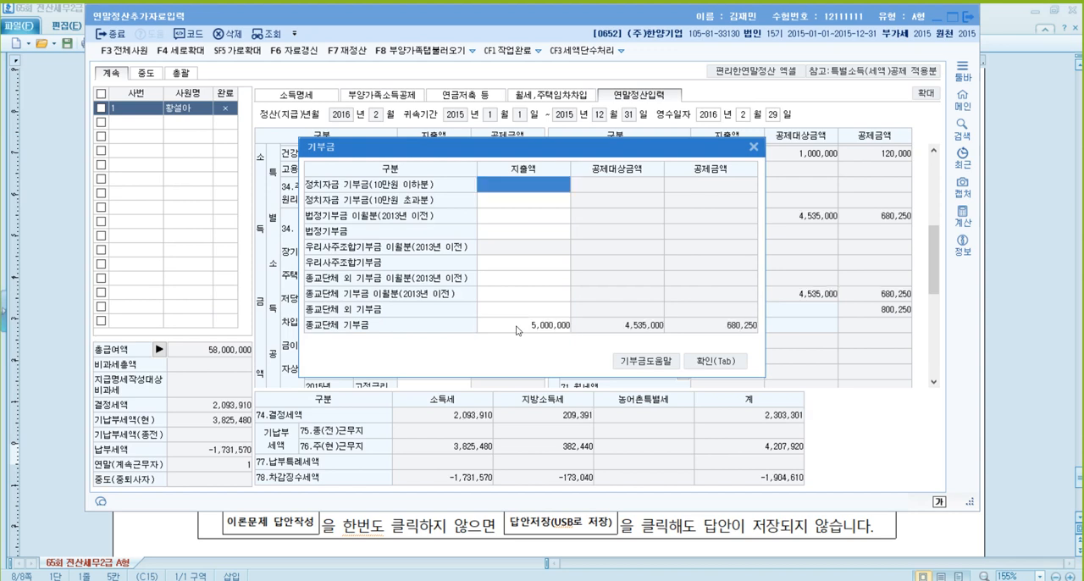
click(728, 361)
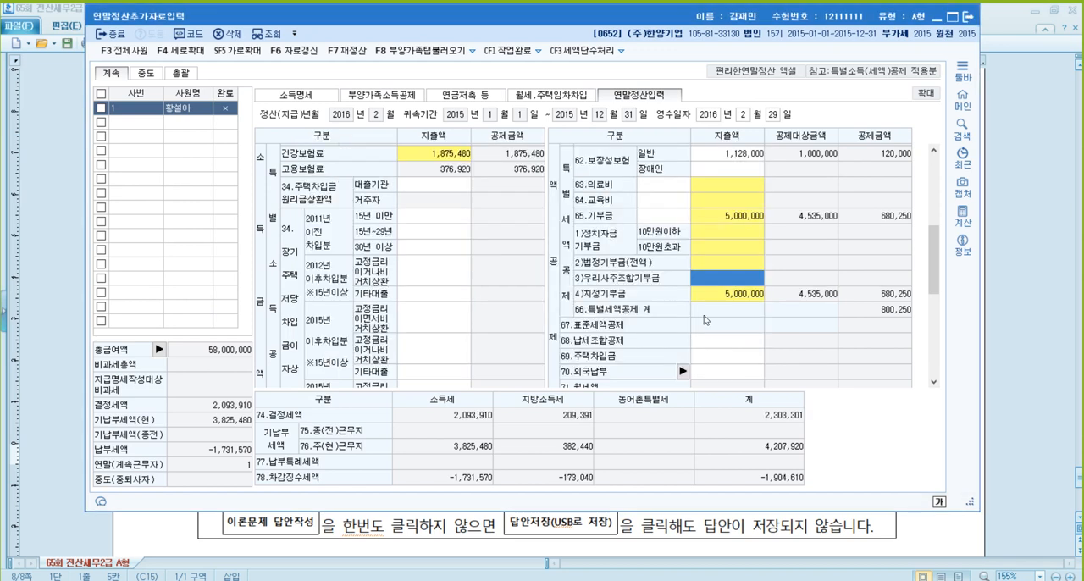
- Enter 4,000,000 as the 본인.경로자 지출액 in the 의료비 details and confirm them
click(736, 188)
click(737, 185)
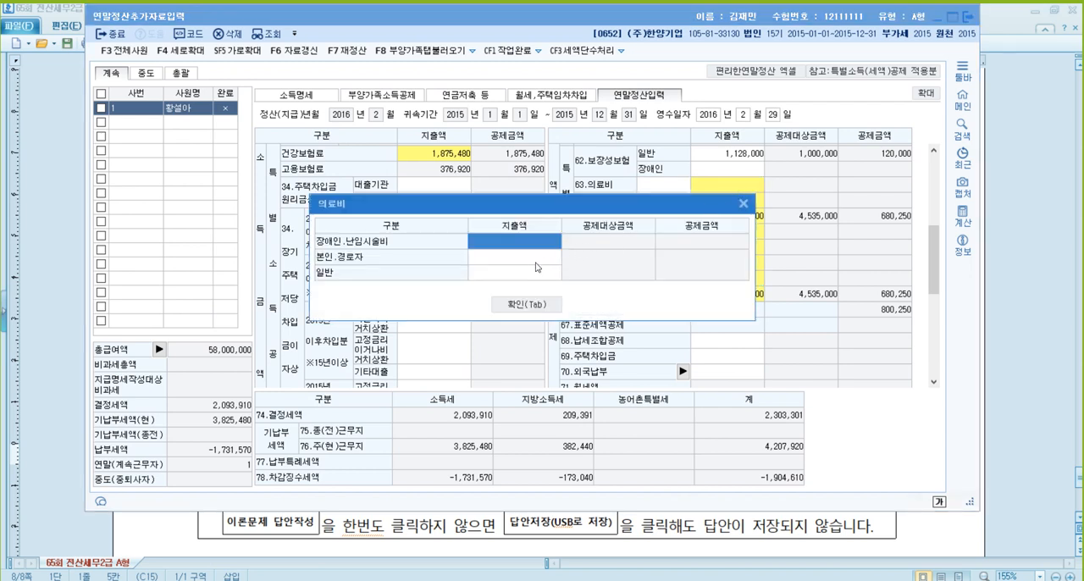
click(534, 266)
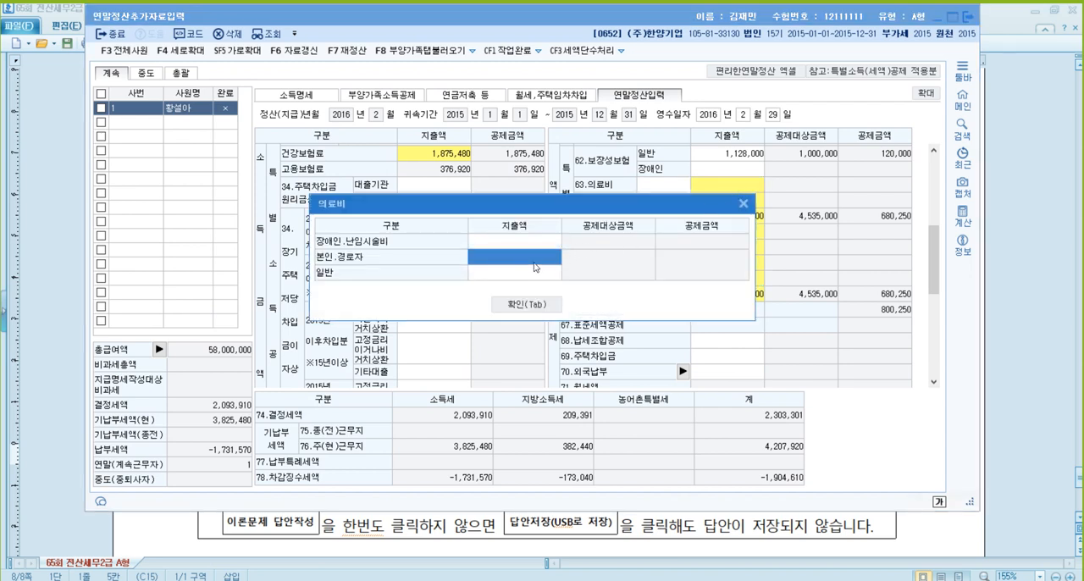
text(4000000)
key(Return)
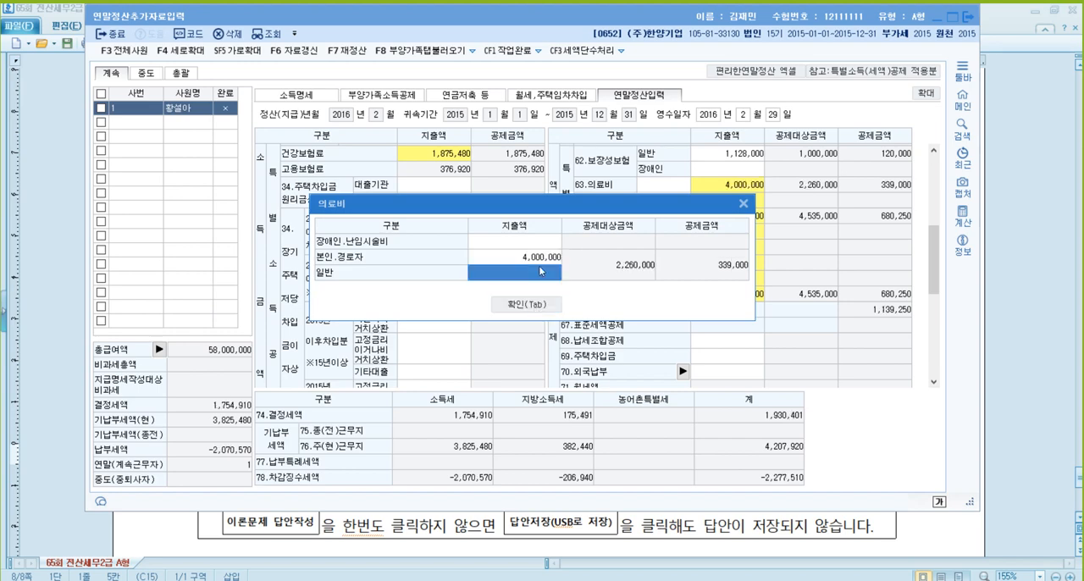
click(531, 306)
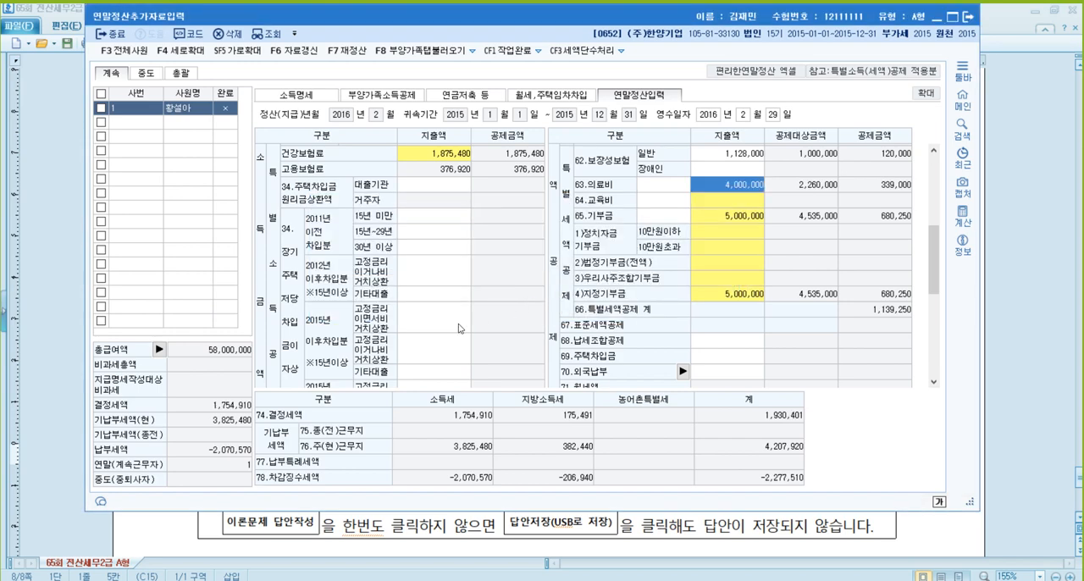
- Enter 15,200,000 for 직불카드 등 and 1,800,000 for 대중교통 사용액 in the 42.신용카드 등사용액 details and confirm them
scroll(459, 328, down, 5)
scroll(447, 326, down, 1)
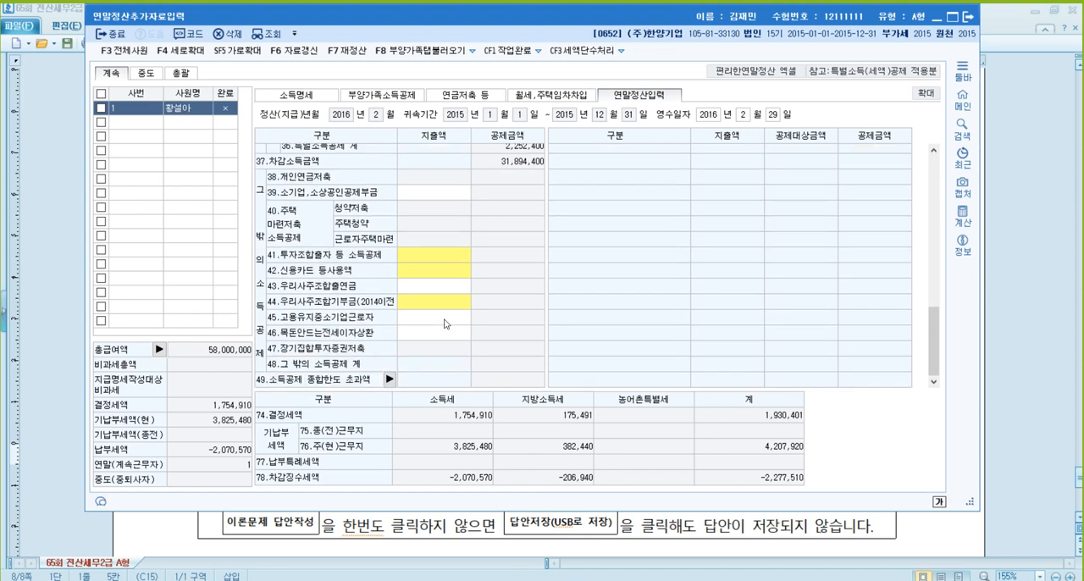
click(443, 270)
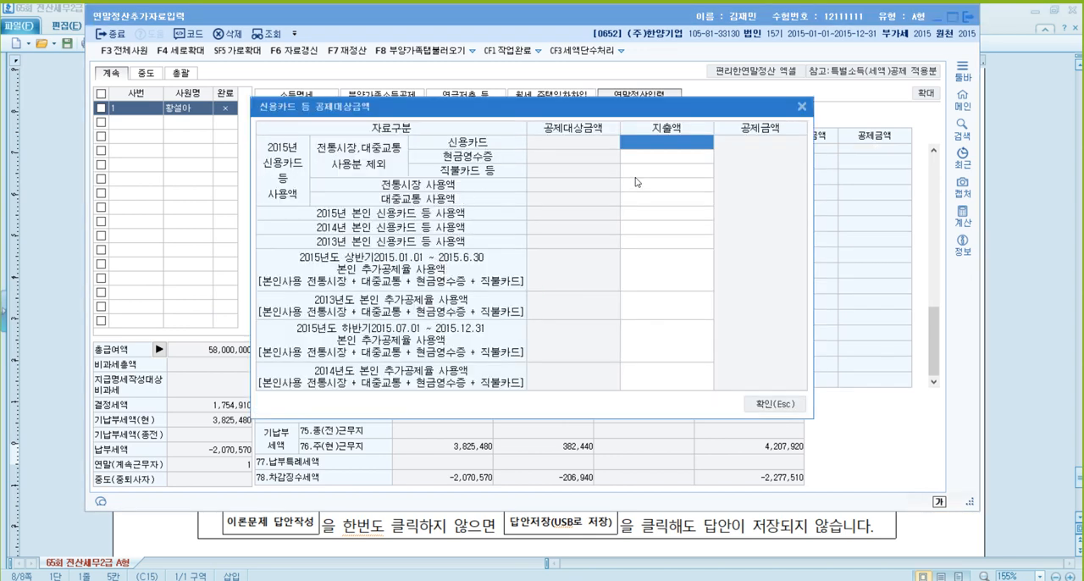
click(670, 172)
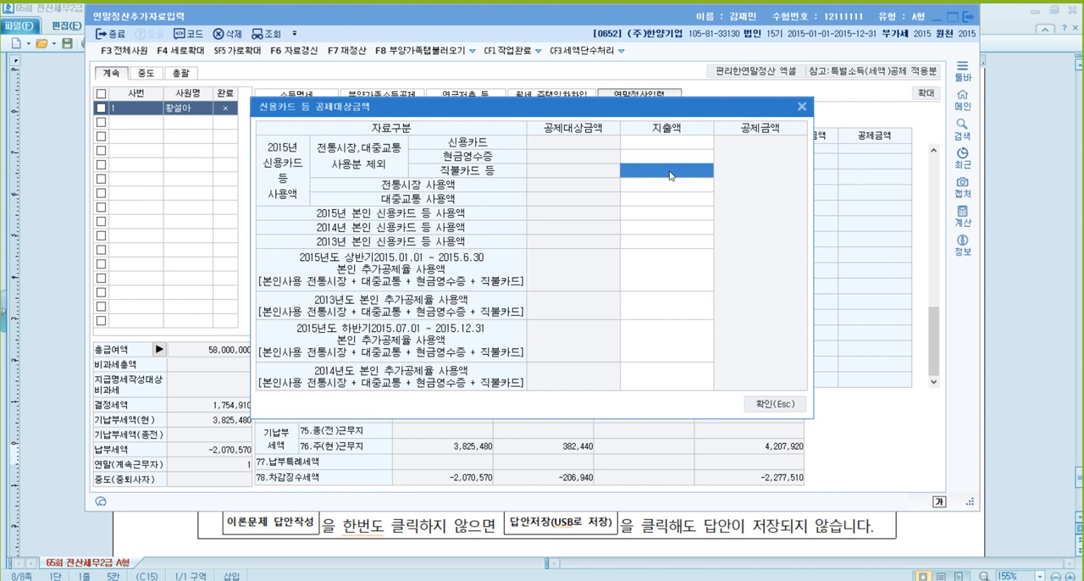
click(669, 175)
text(16200000)
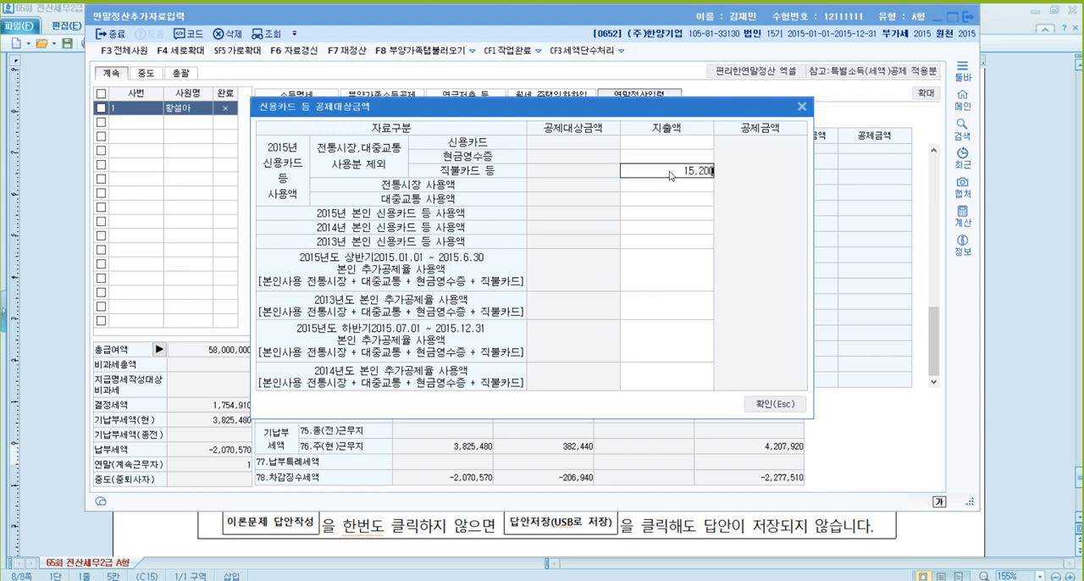
key(Return)
key(Return)
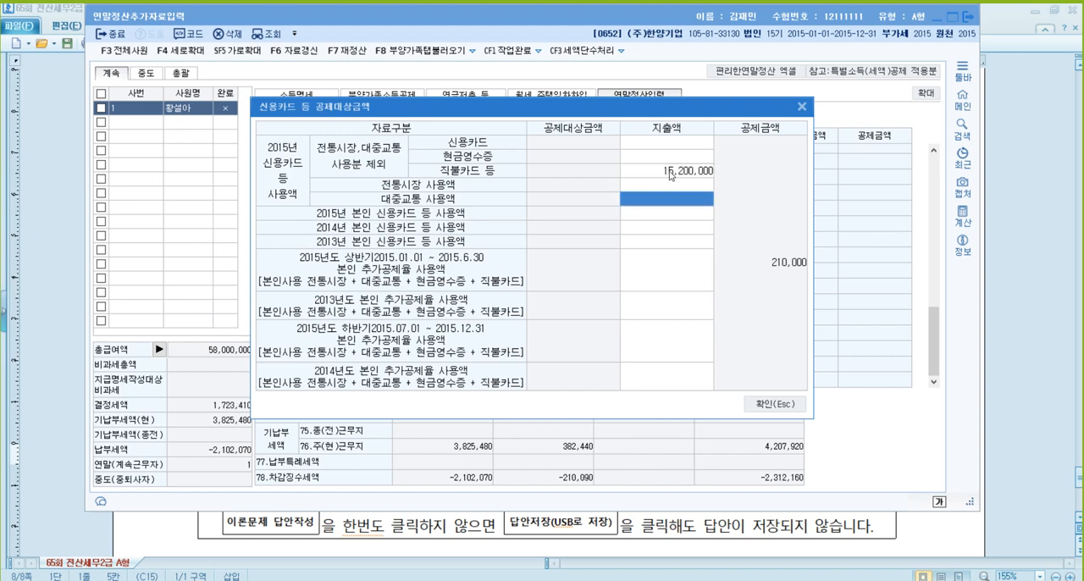
text(1800000)
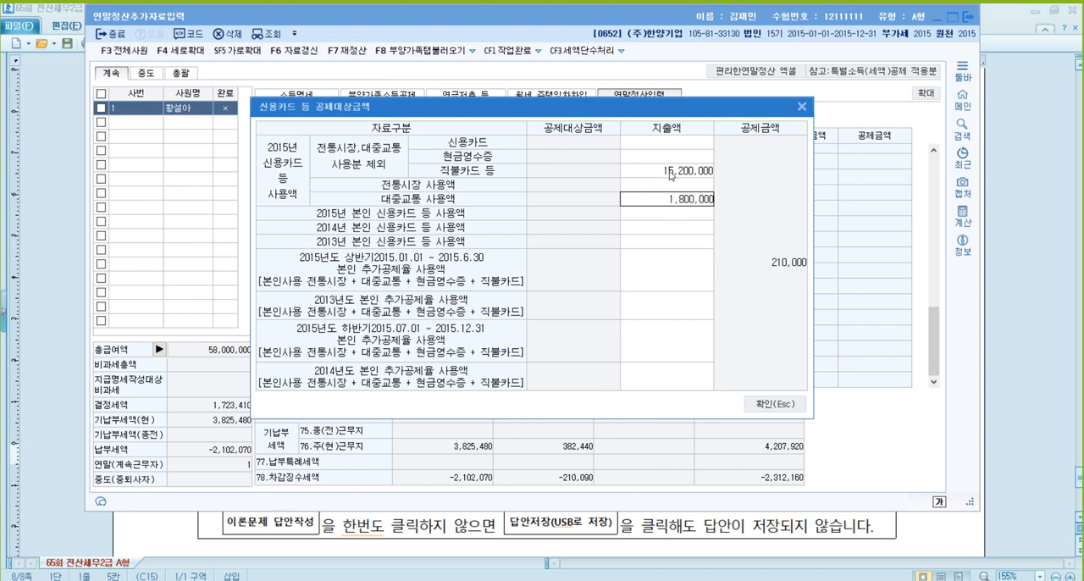
key(Return)
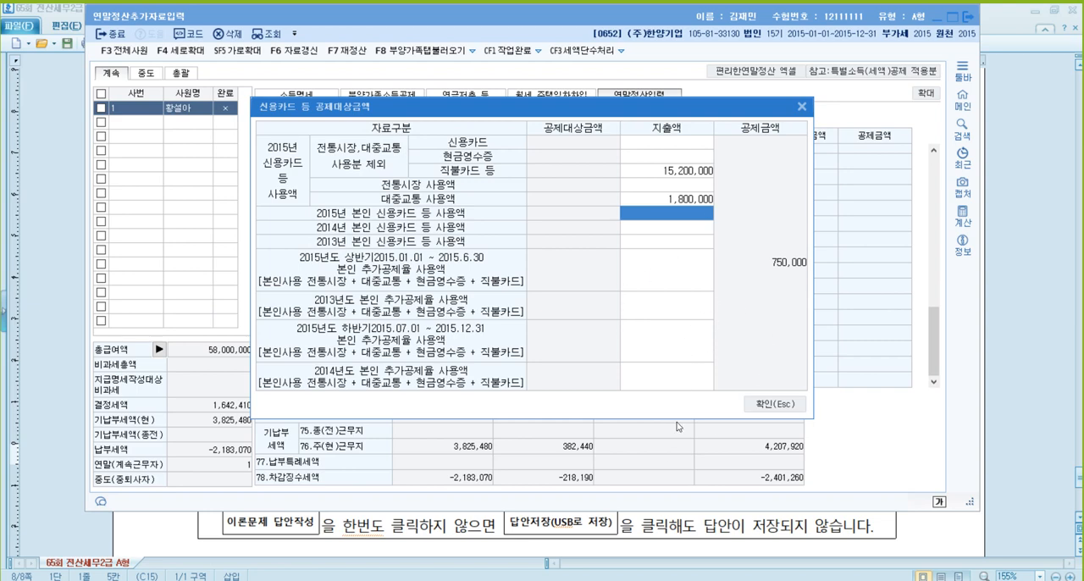
click(768, 402)
- Switch to the exam document in 한글 to check the employee's own 연금저축 item, and return to KcLep
click(1022, 319)
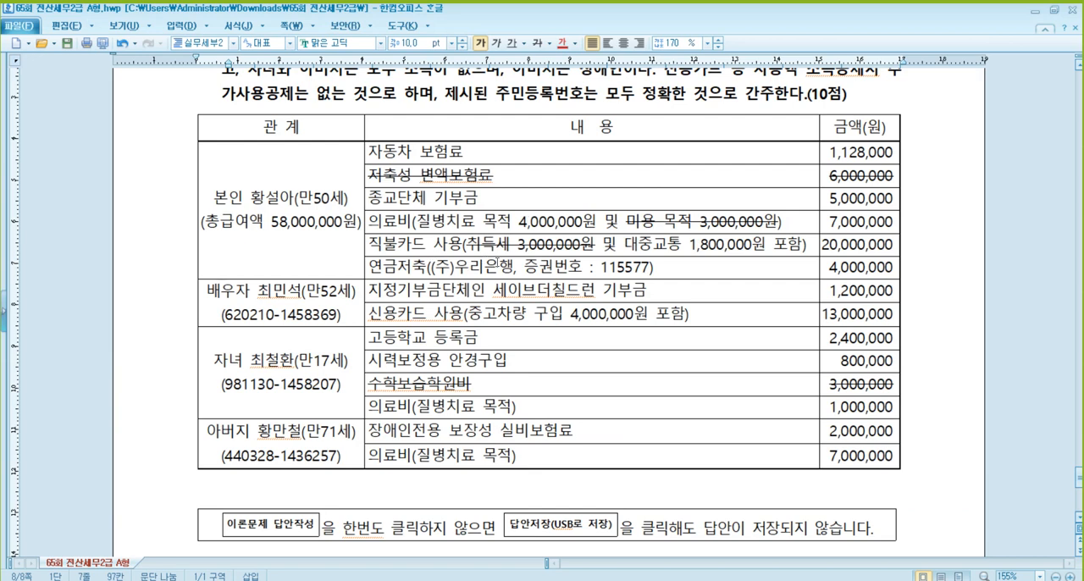
click(497, 264)
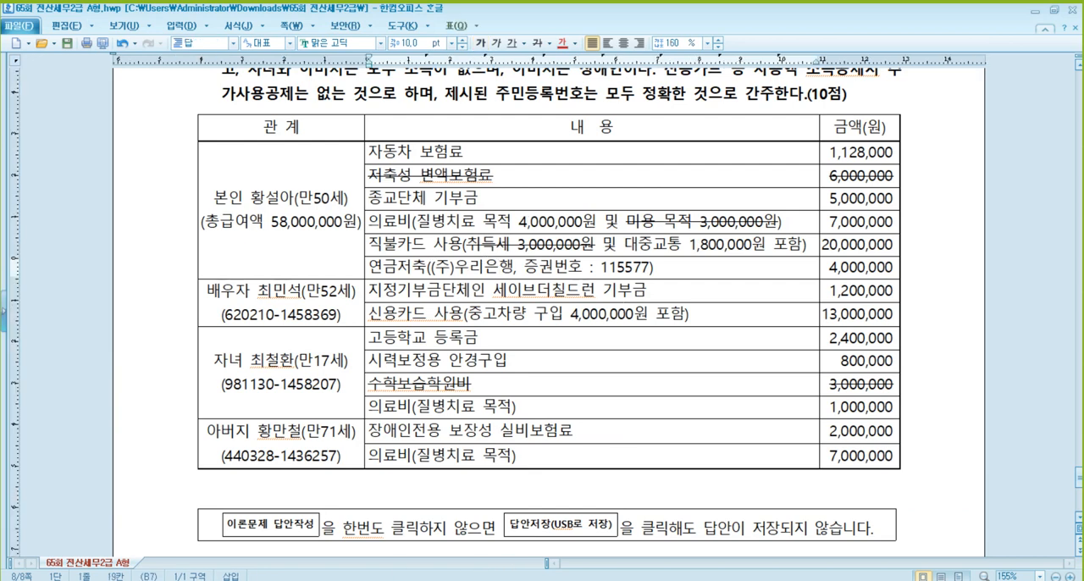
key(alt+Tab)
- Add a 2.연금저축 entry in the 연금저축계좌 section of 연금저축 등 with (주) 우리은행 (code 304) as the financial company
click(481, 97)
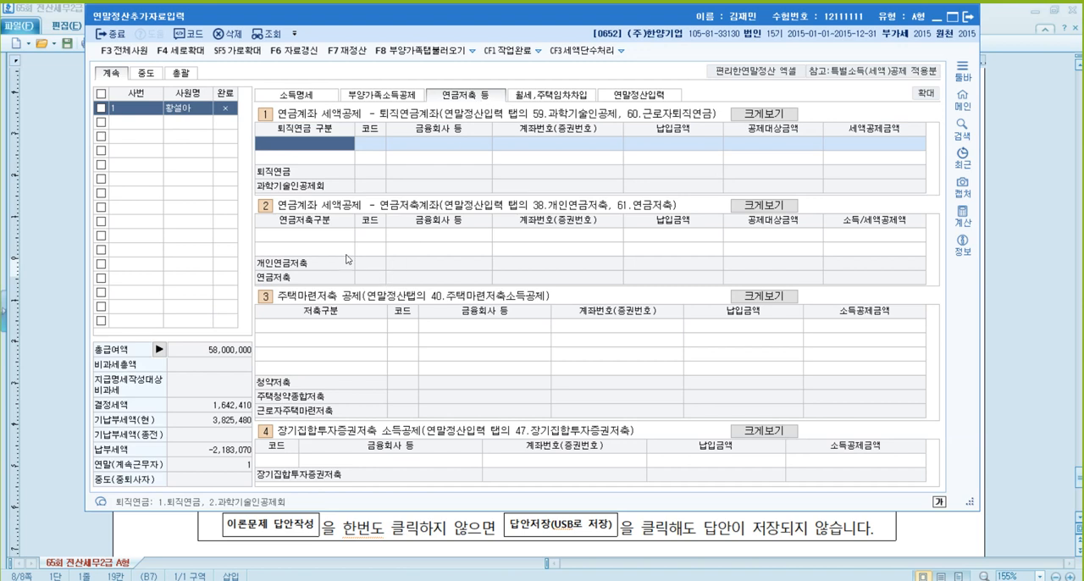
click(334, 237)
click(364, 256)
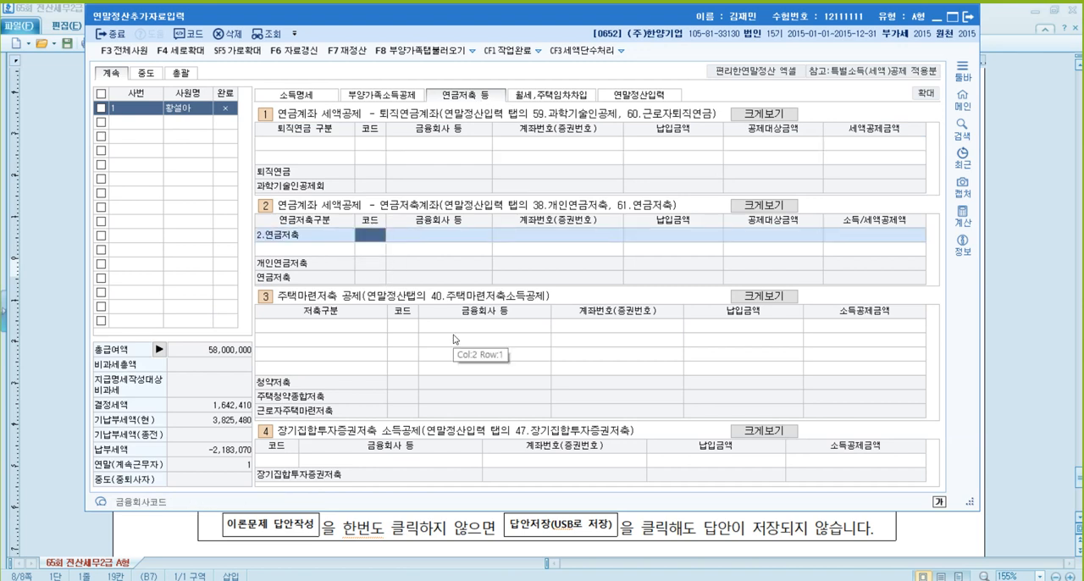
key(F2)
text(우리)
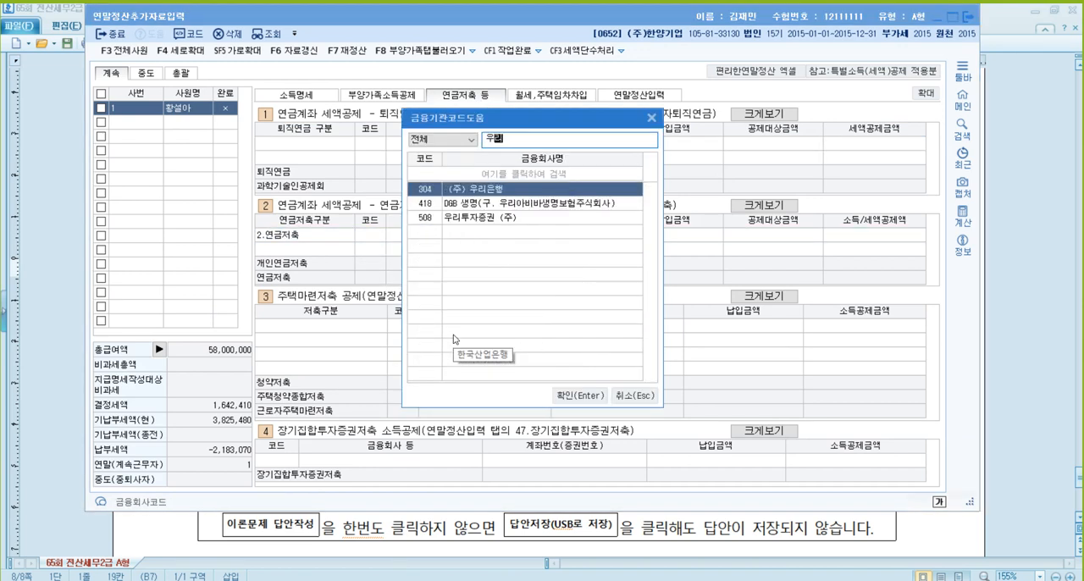
key(Return)
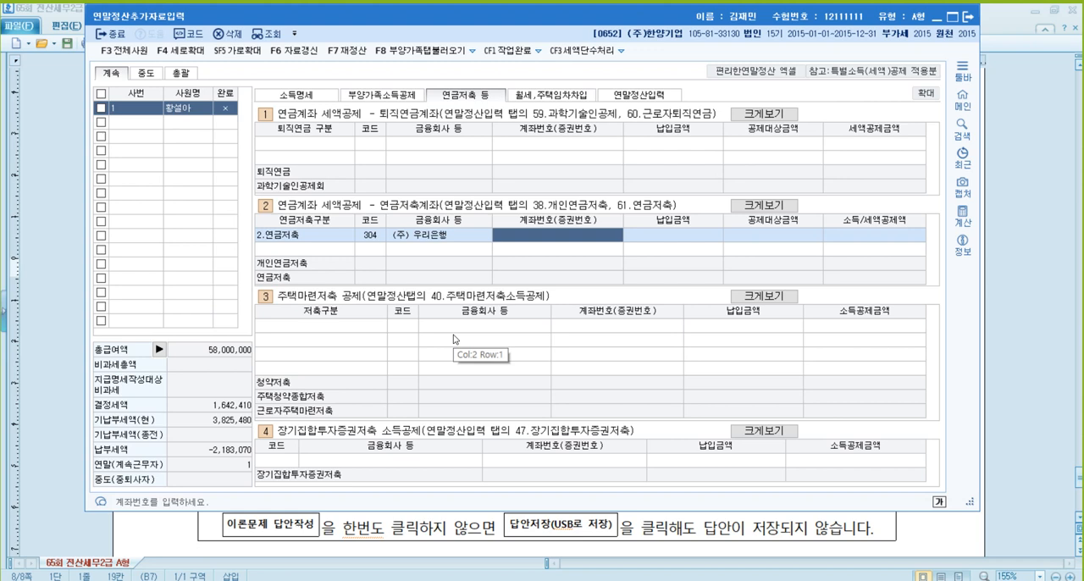
- Enter the account number and a 납입금액 of 4,000,000 for the 우리은행 연금저축 entry
key(Return)
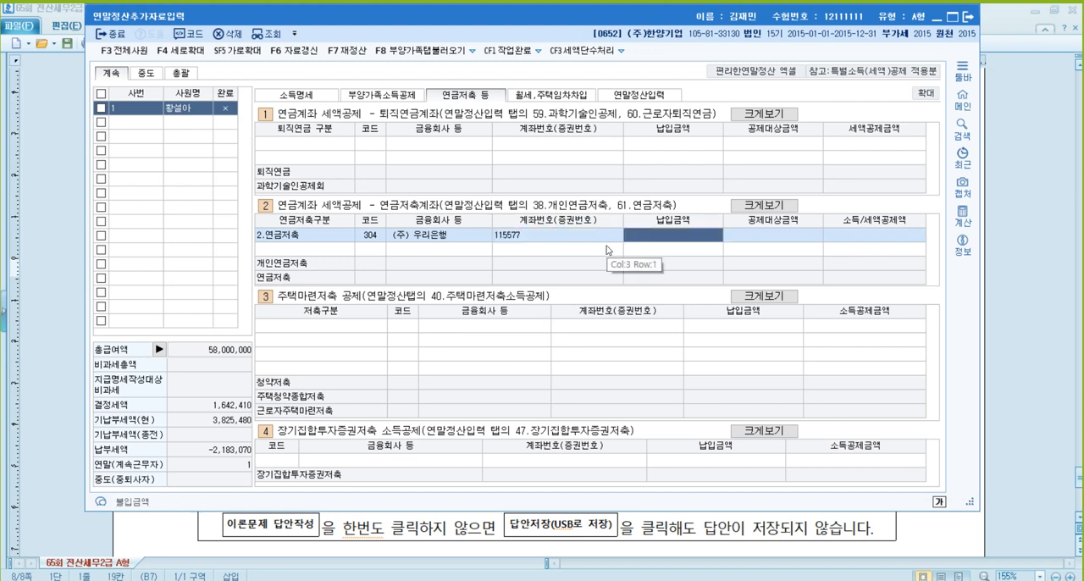
text(4000000)
key(Return)
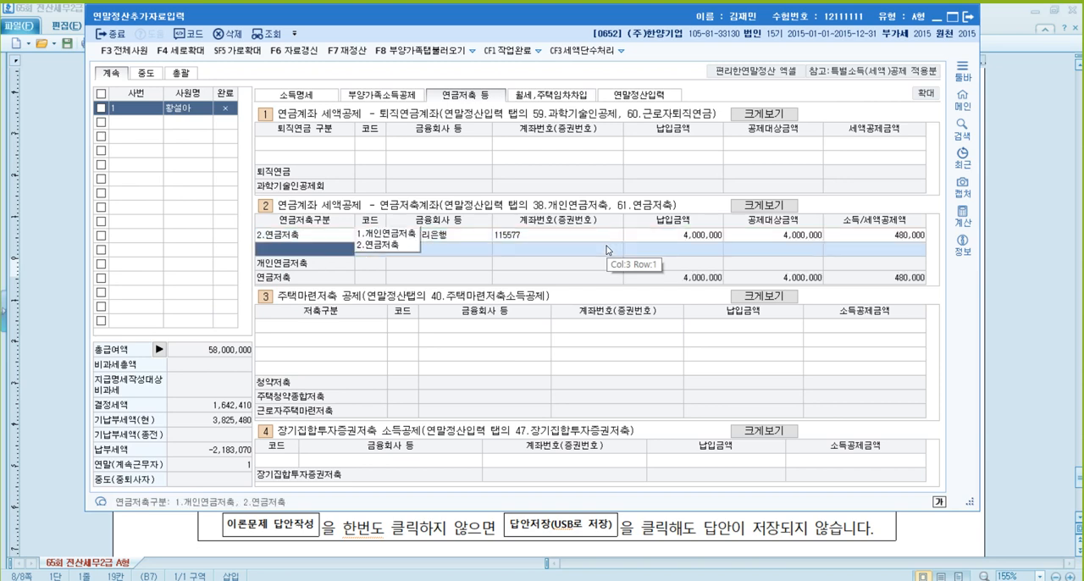
click(676, 235)
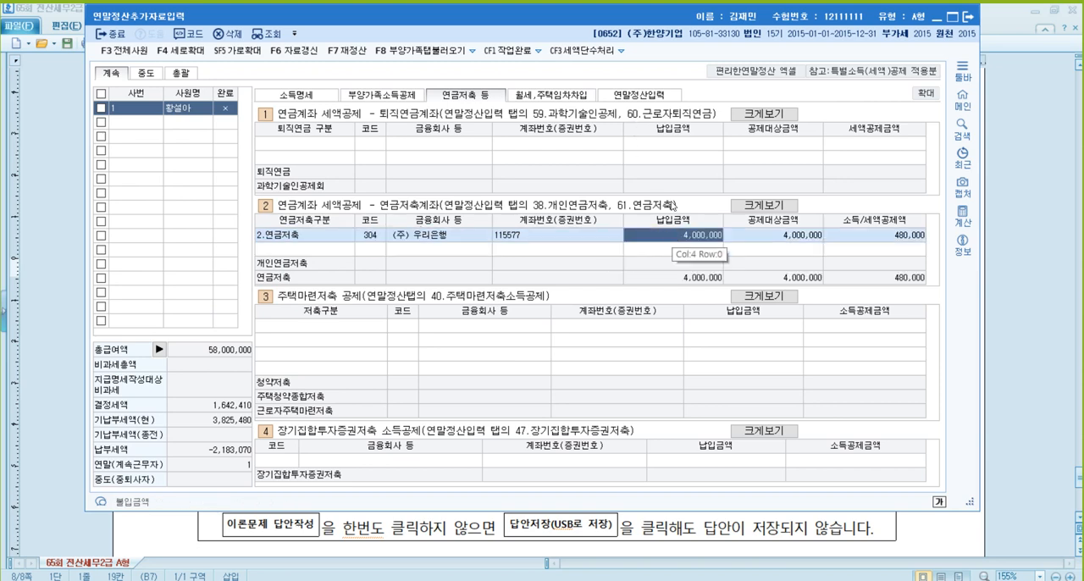
- Enter 1,200,000 as the 지출액 for 종교단체 외 기부금 in the 기부금 details of 연말정산입력 and confirm it
click(660, 98)
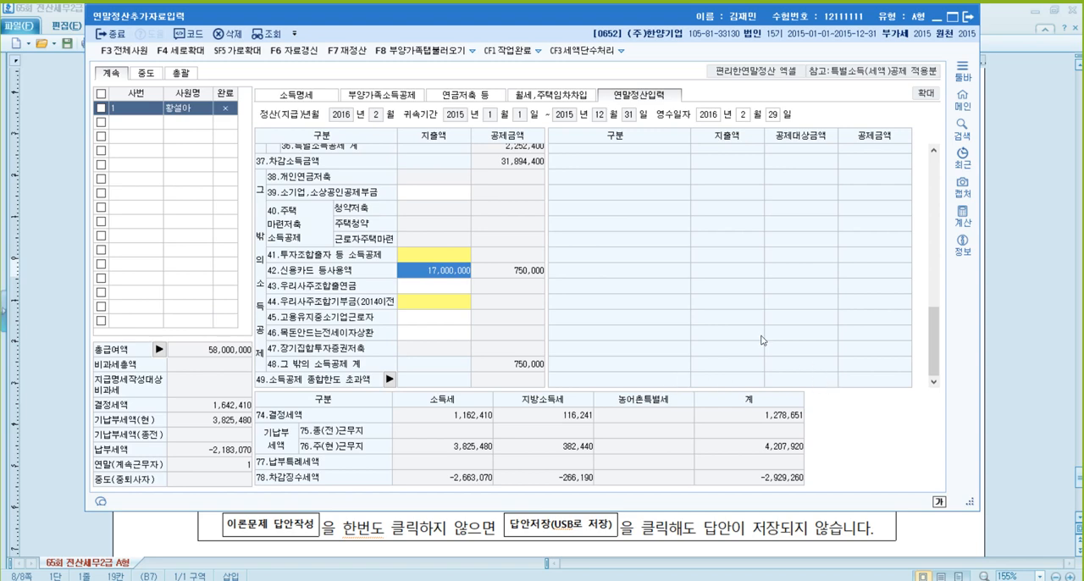
scroll(858, 315, up, 2)
scroll(747, 155, up, 3)
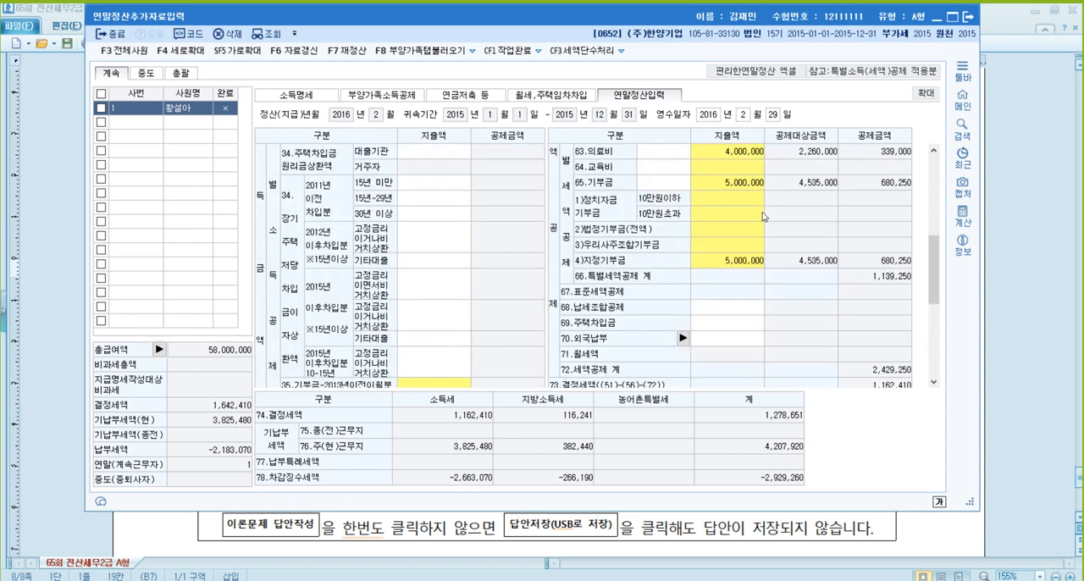
click(762, 215)
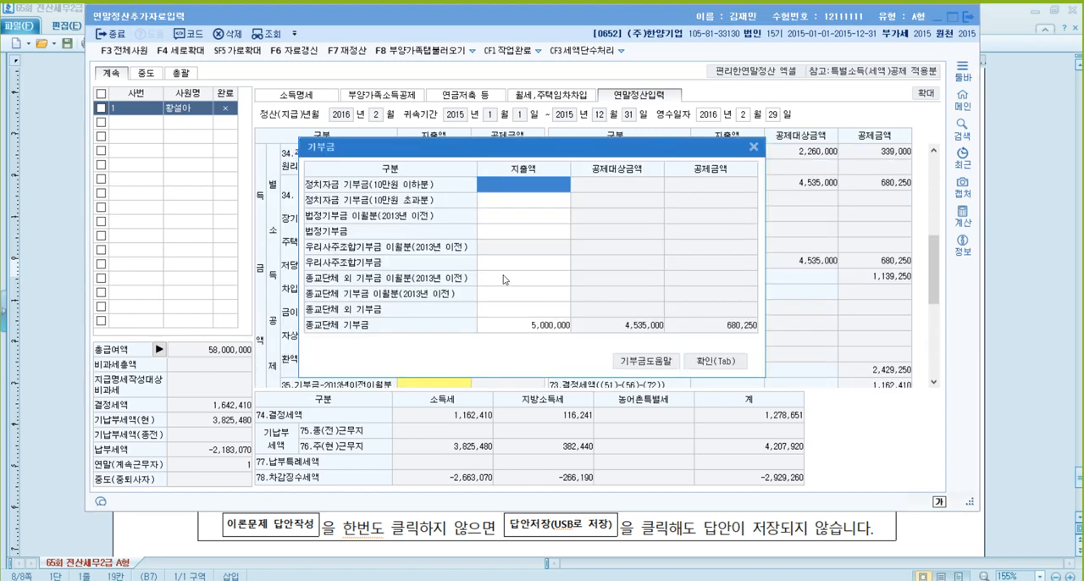
click(535, 312)
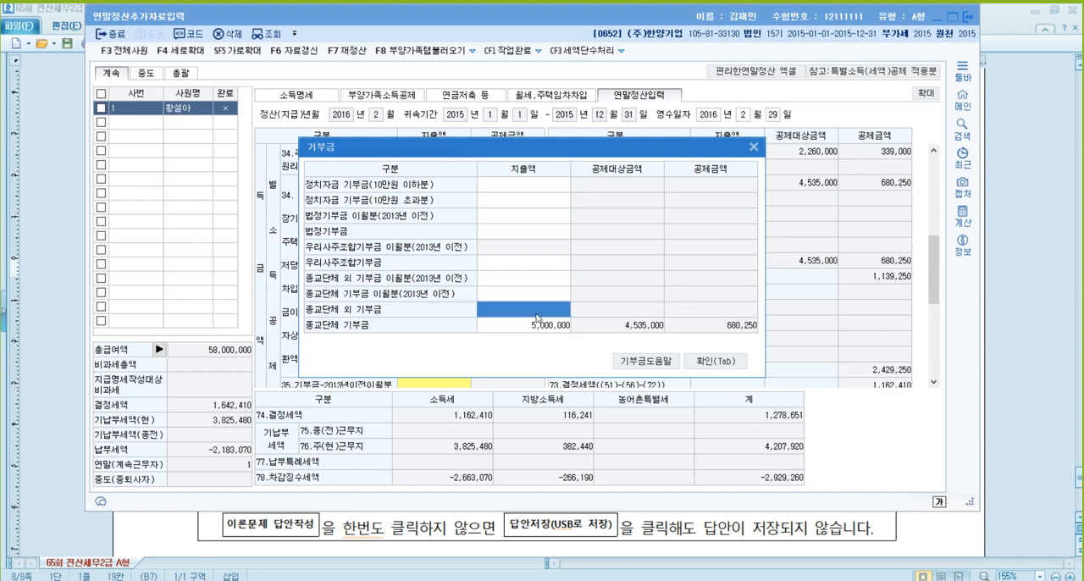
text(1200000)
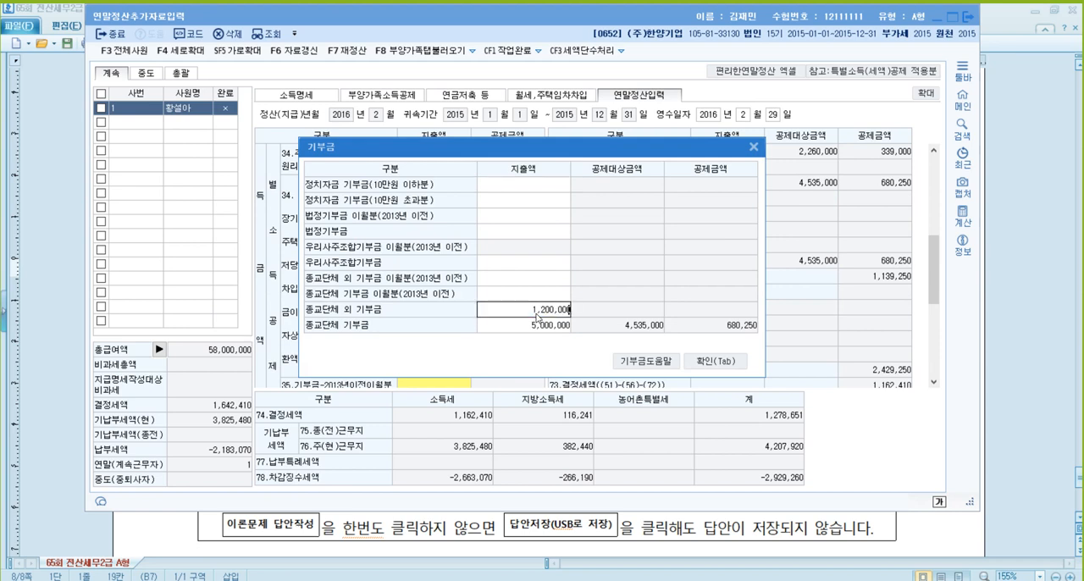
key(Return)
click(554, 313)
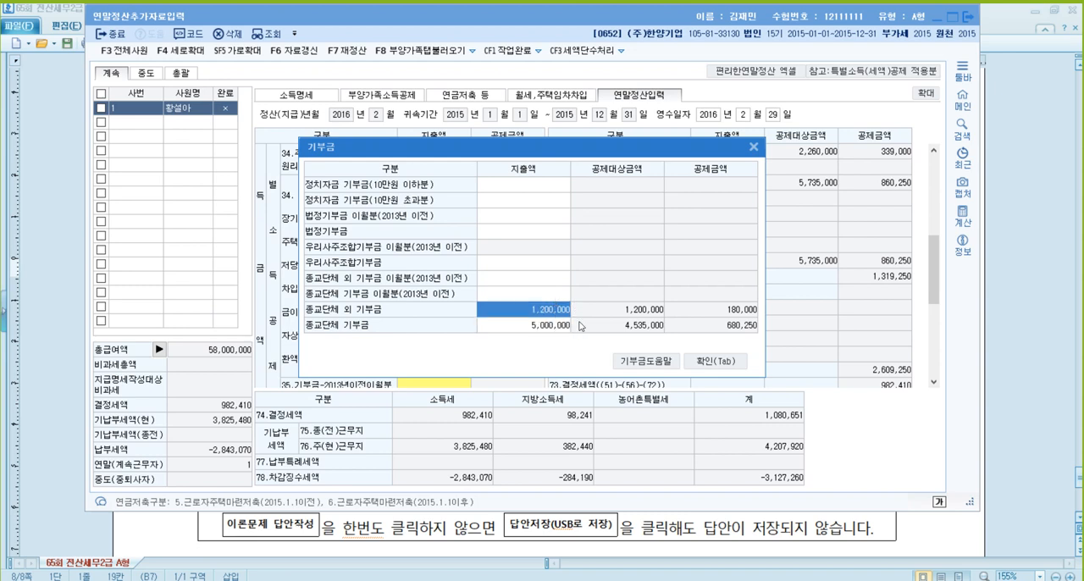
click(729, 362)
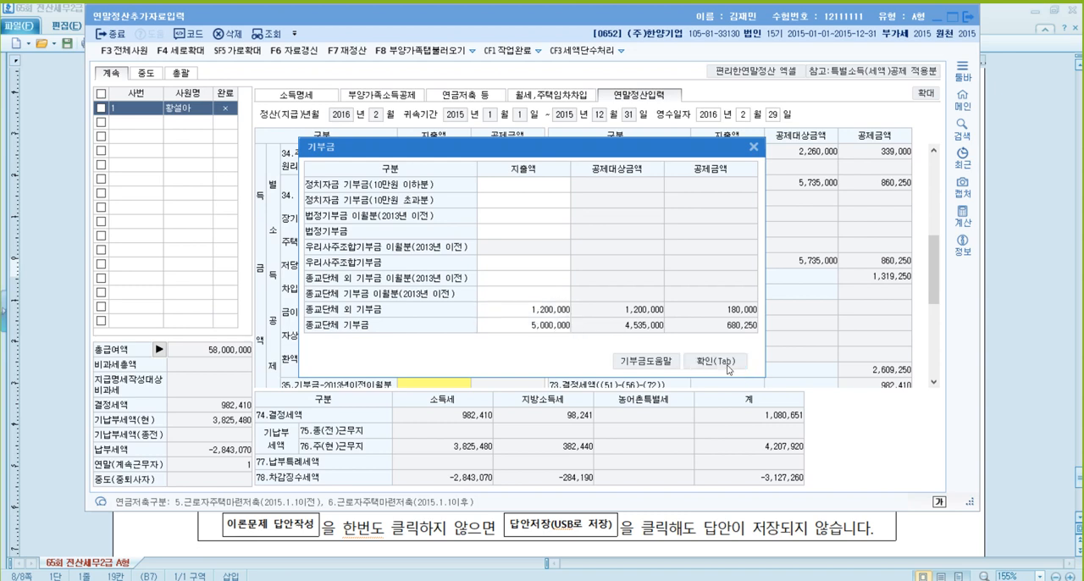
- Enter 9,400,000 as the 신용카드 지출액 in the 42.신용카드 등사용액 details and confirm it
click(459, 333)
scroll(458, 337, down, 5)
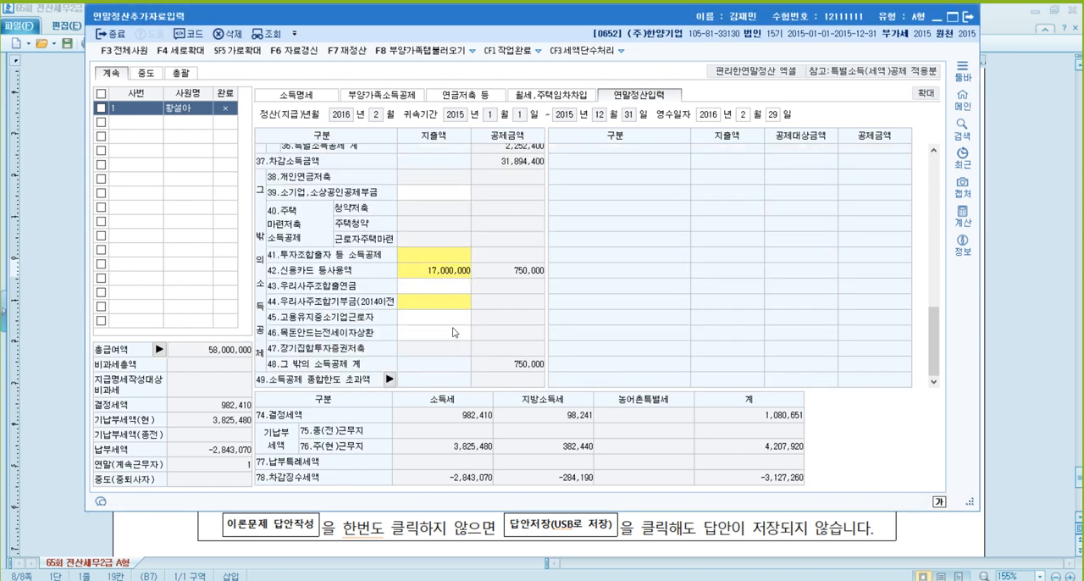
click(442, 271)
click(442, 271)
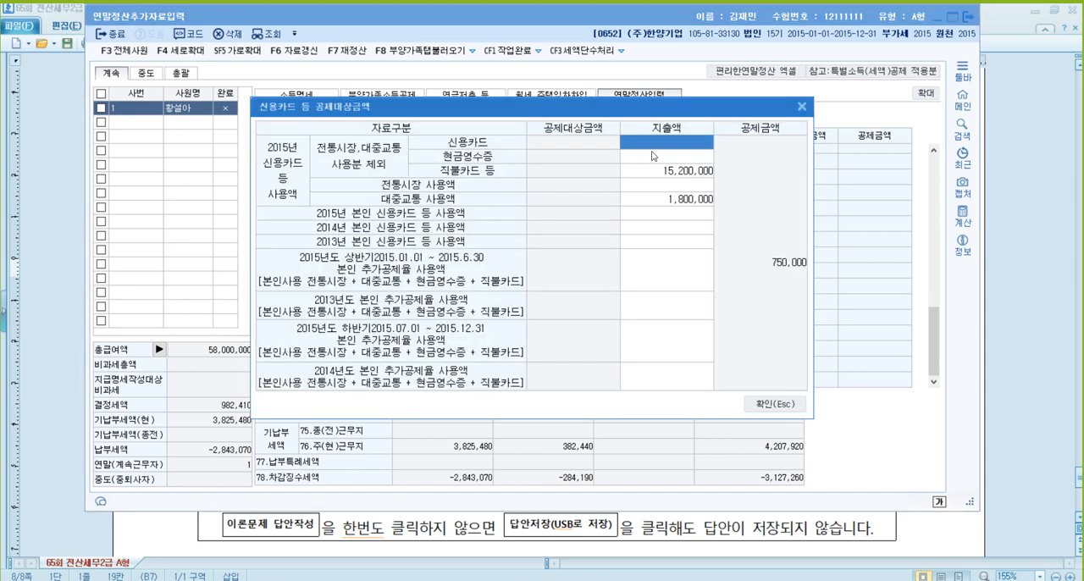
text(9400000)
key(Return)
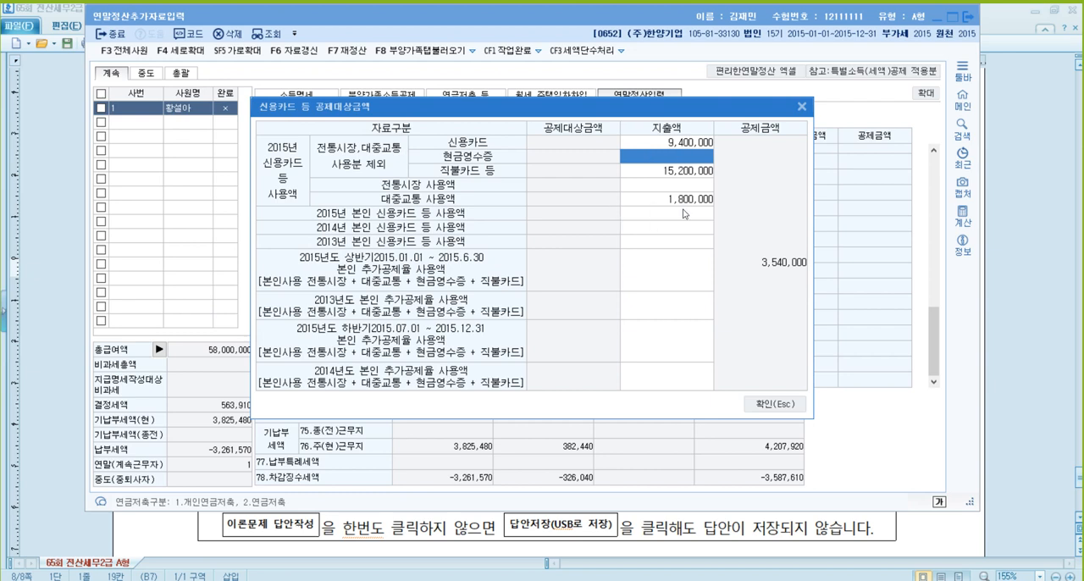
click(777, 404)
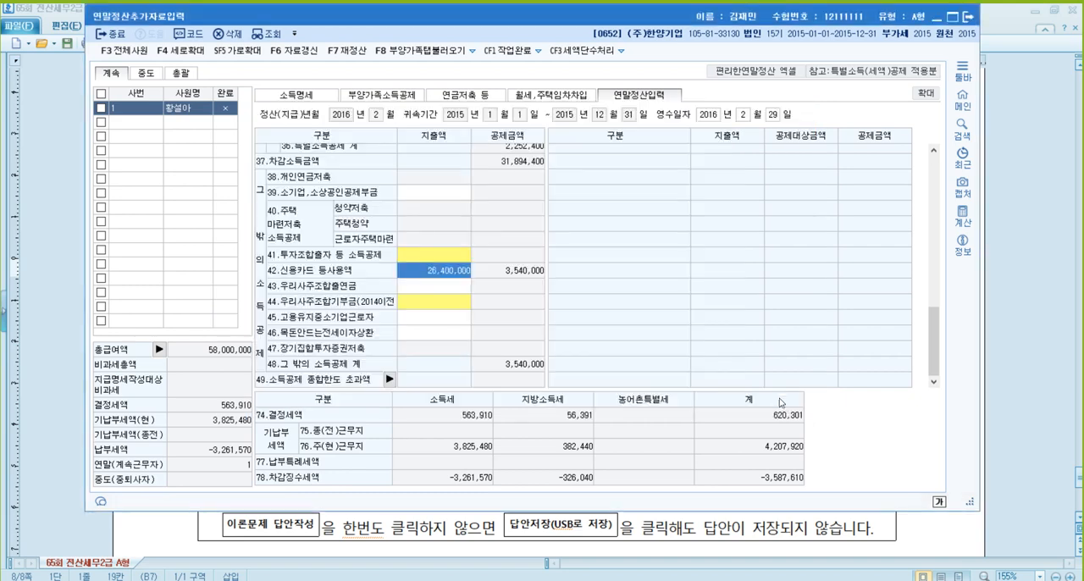
- Enter 2,400,000 as the 초중고 지출금액 in the 64.교육비 details and confirm both dialogs
scroll(678, 288, up, 5)
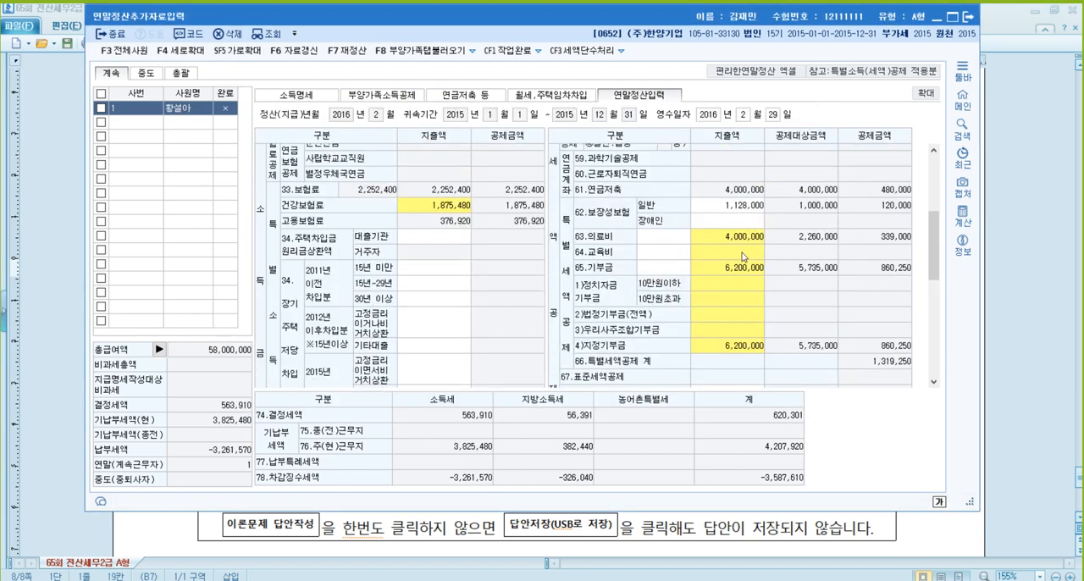
click(742, 252)
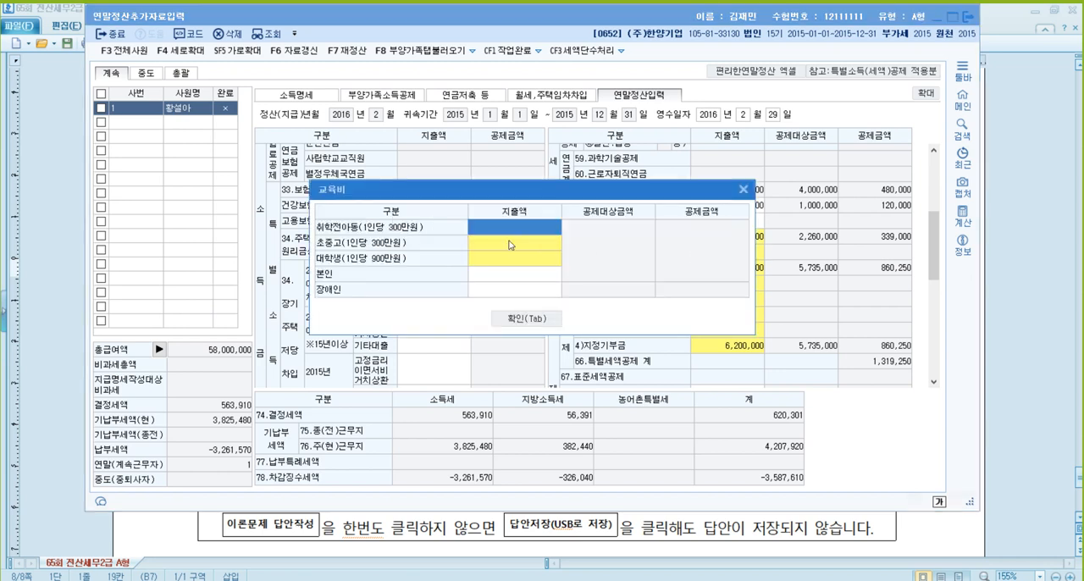
click(506, 245)
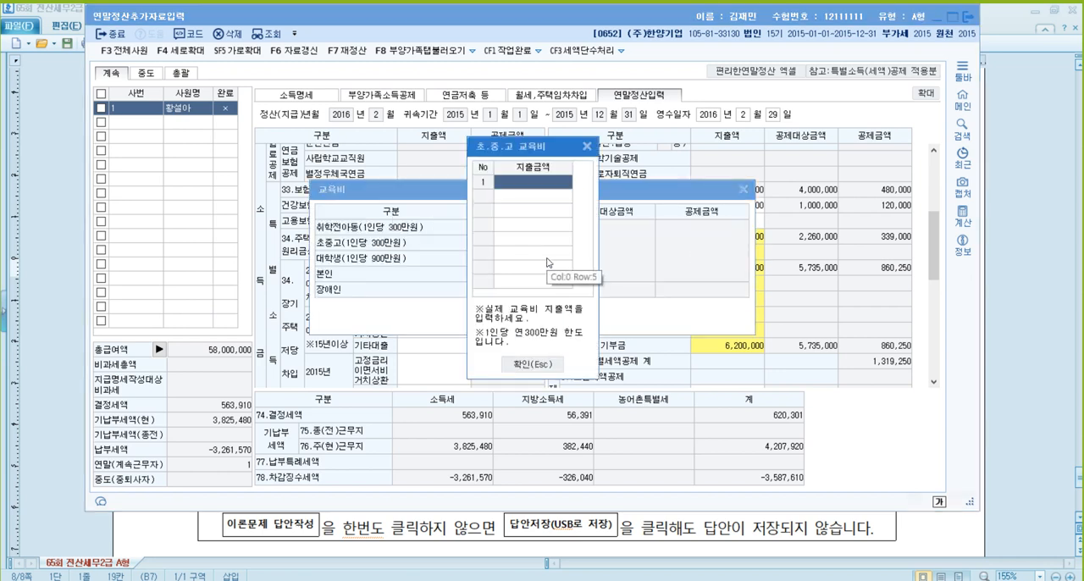
text(2400000)
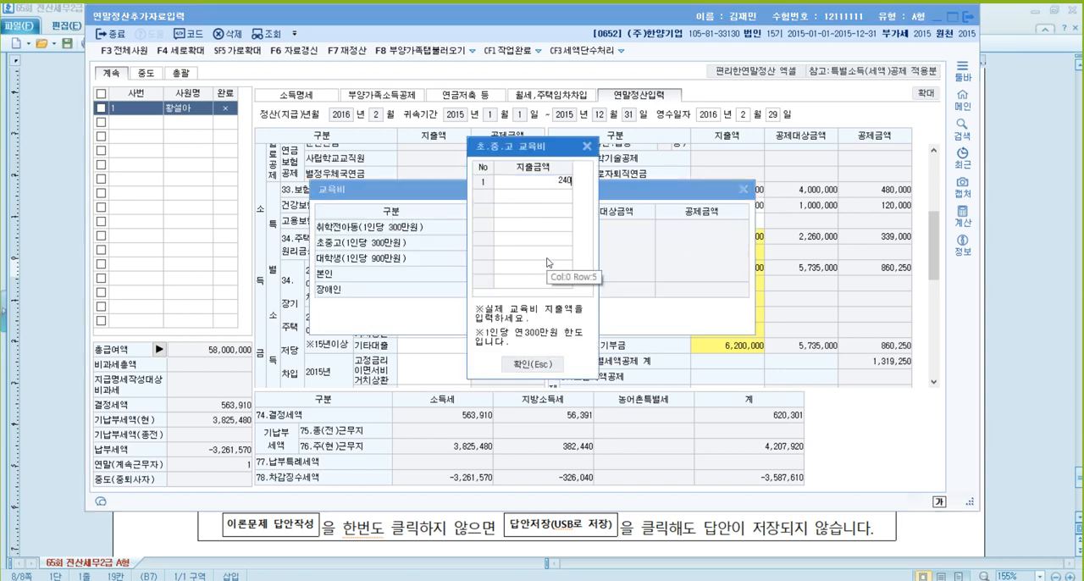
key(Return)
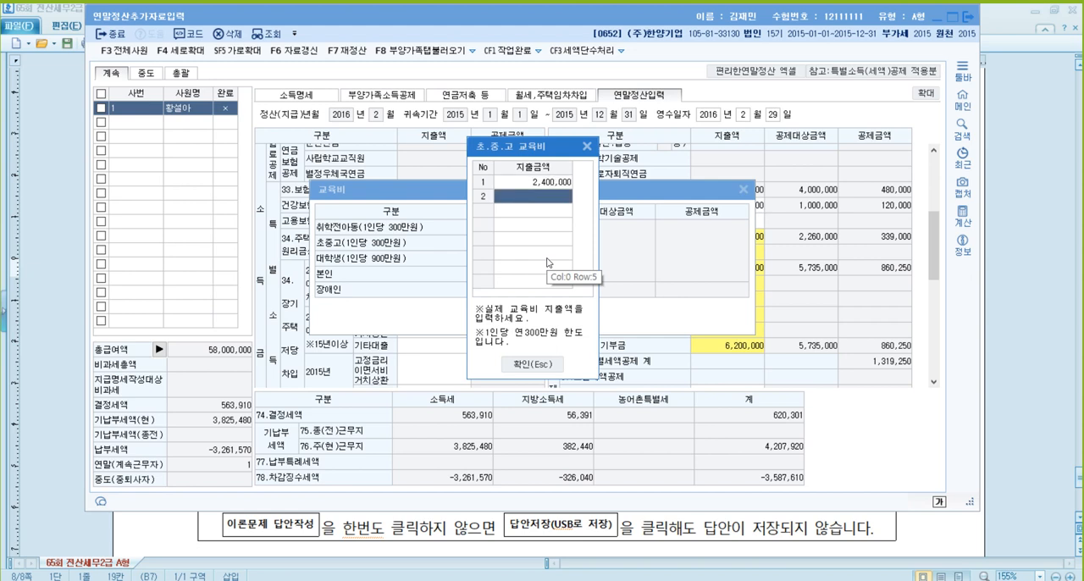
click(532, 364)
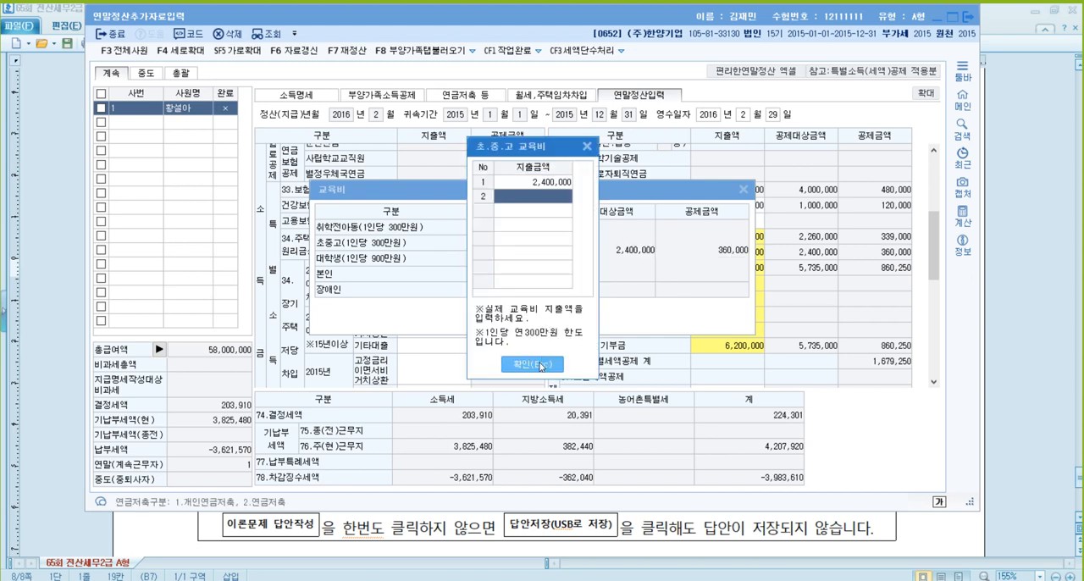
click(532, 365)
click(542, 328)
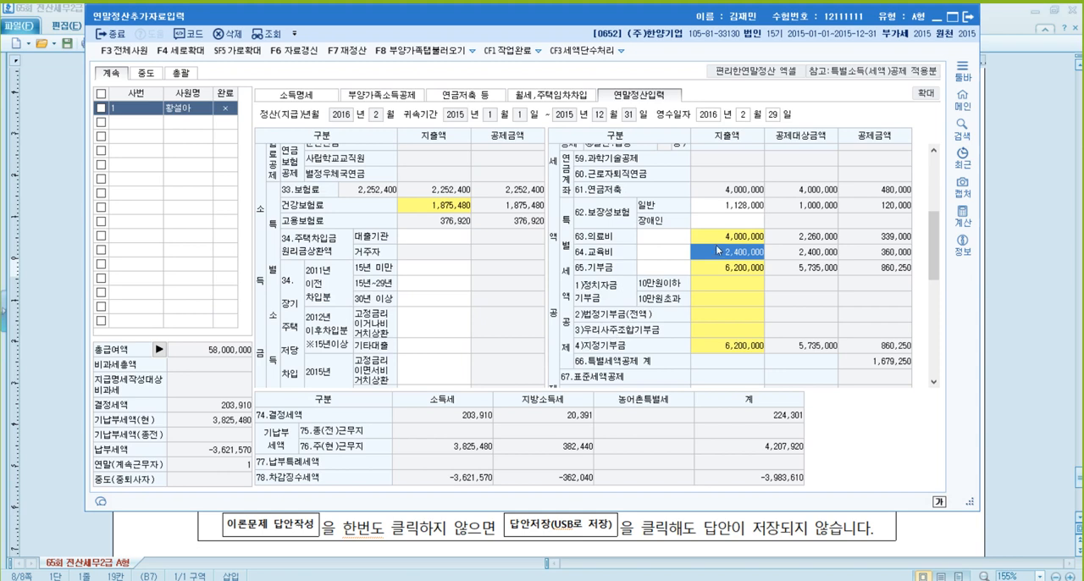
- Enter 1,500,000 as the 일반 지출액 in the 63.의료비 details and confirm the dialog
click(731, 237)
click(537, 273)
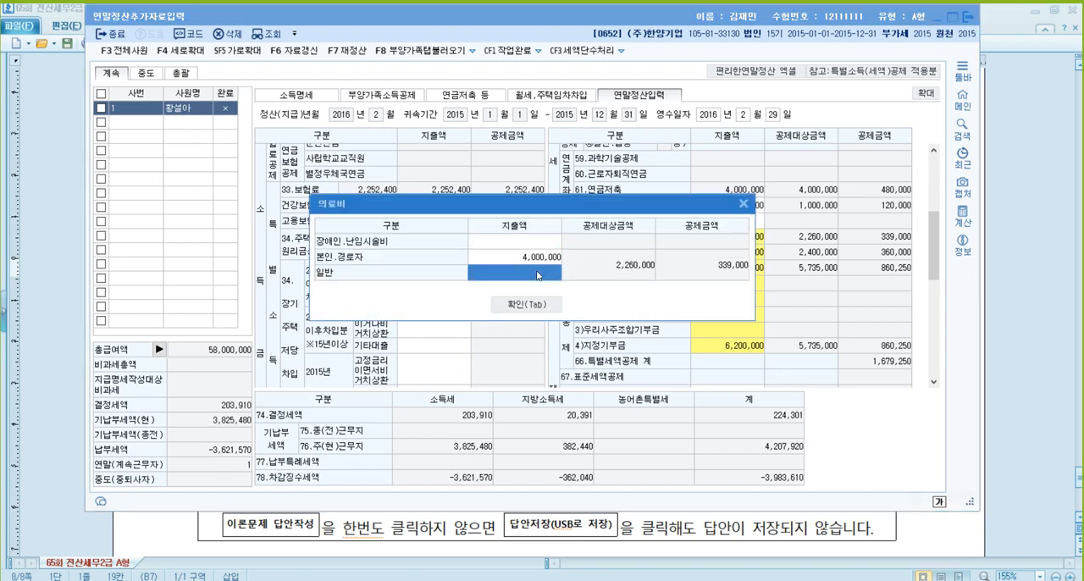
text(5000000)
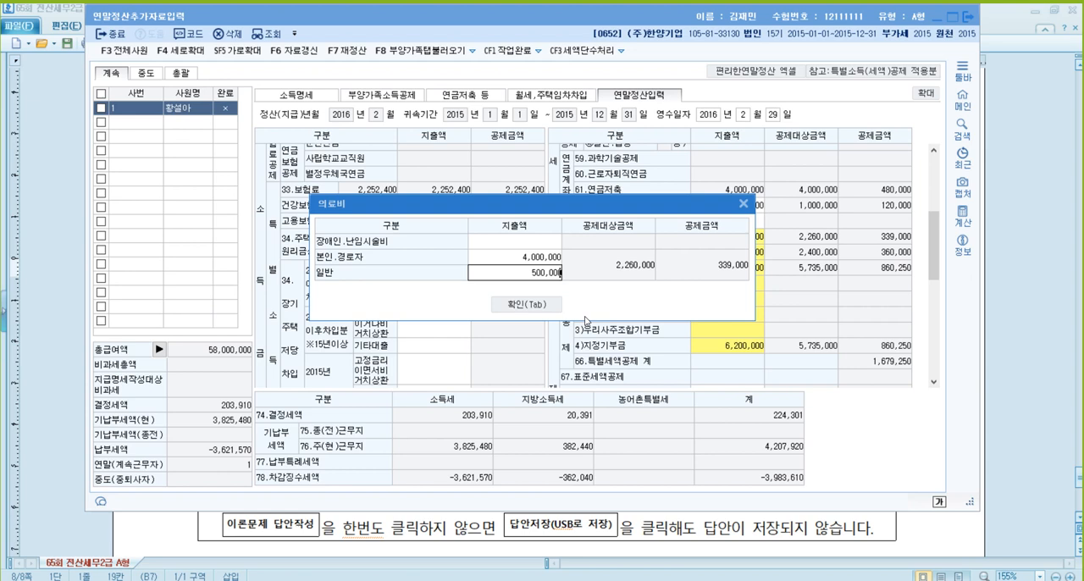
key(BackSpace)
key(BackSpace)
key(BackSpace)
key(BackSpace)
key(BackSpace)
key(BackSpace)
text(1,500,000)
key(Return)
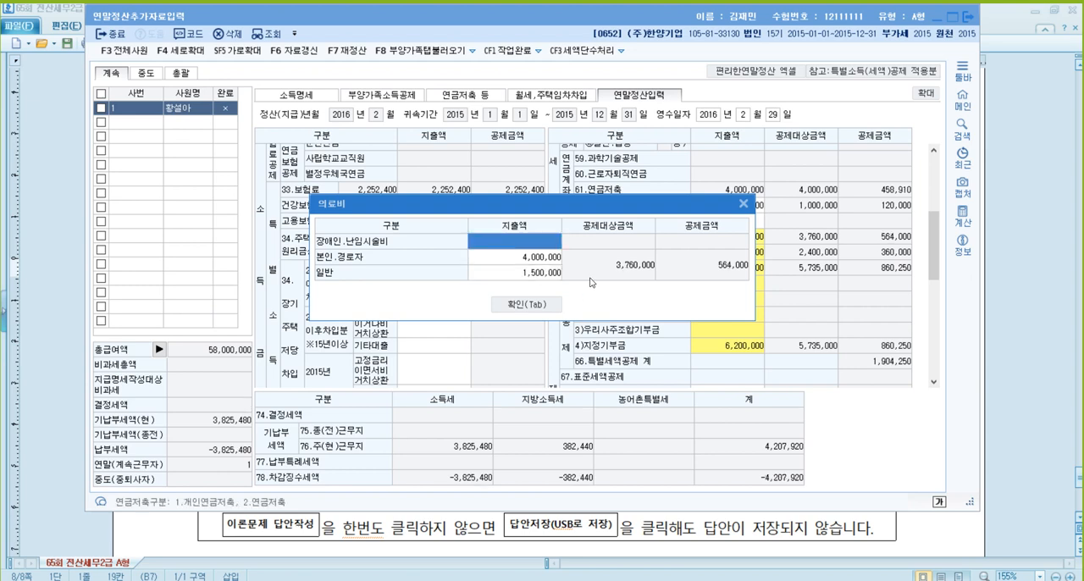
click(549, 273)
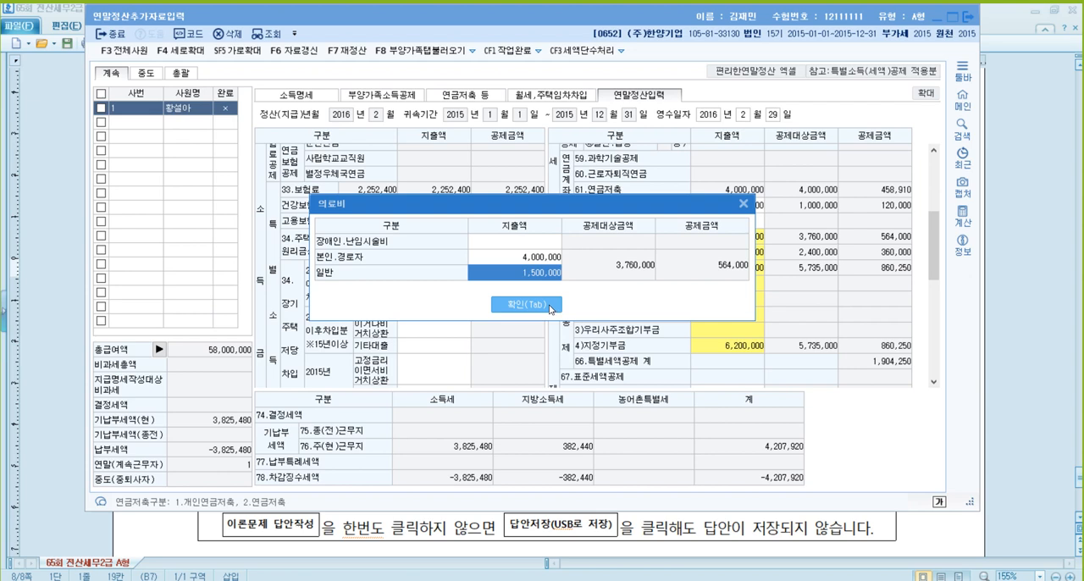
click(550, 305)
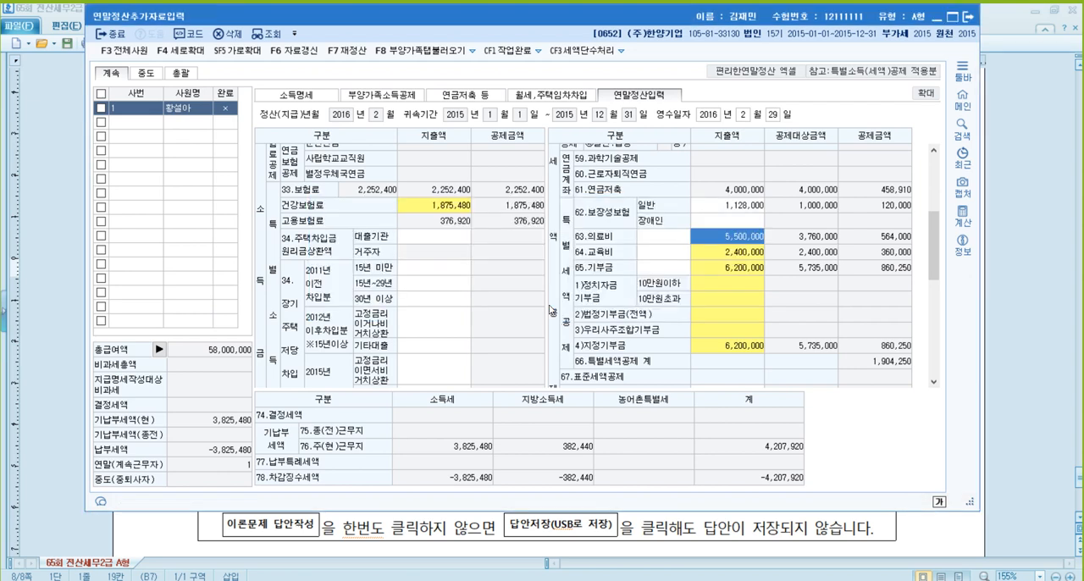
- Enter 2,000,000 as the 장애인 지출액 for 62.보장성보험 in 연말정산입력
click(730, 222)
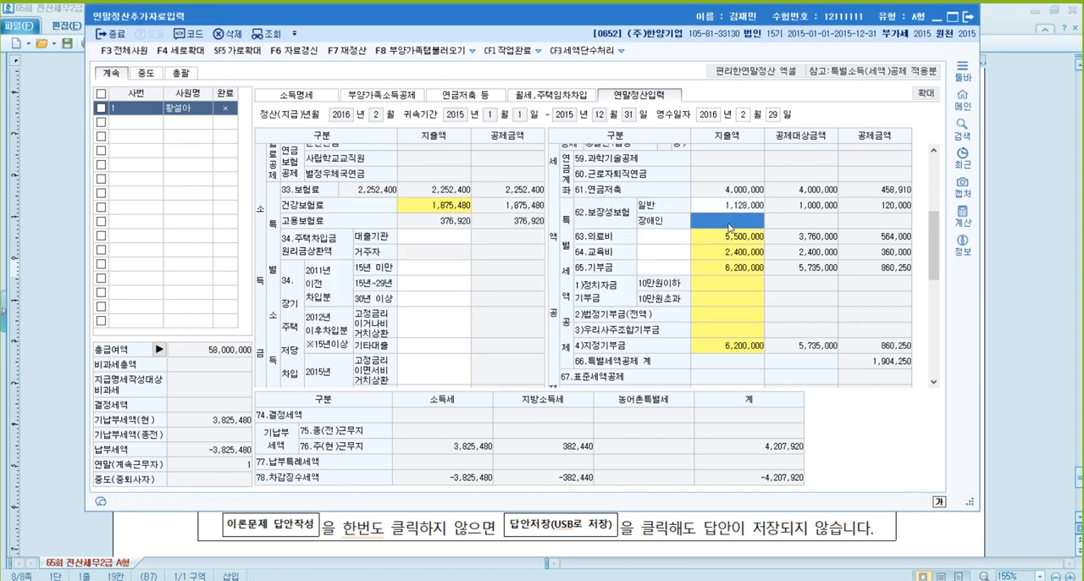
text(2000000)
key(Return)
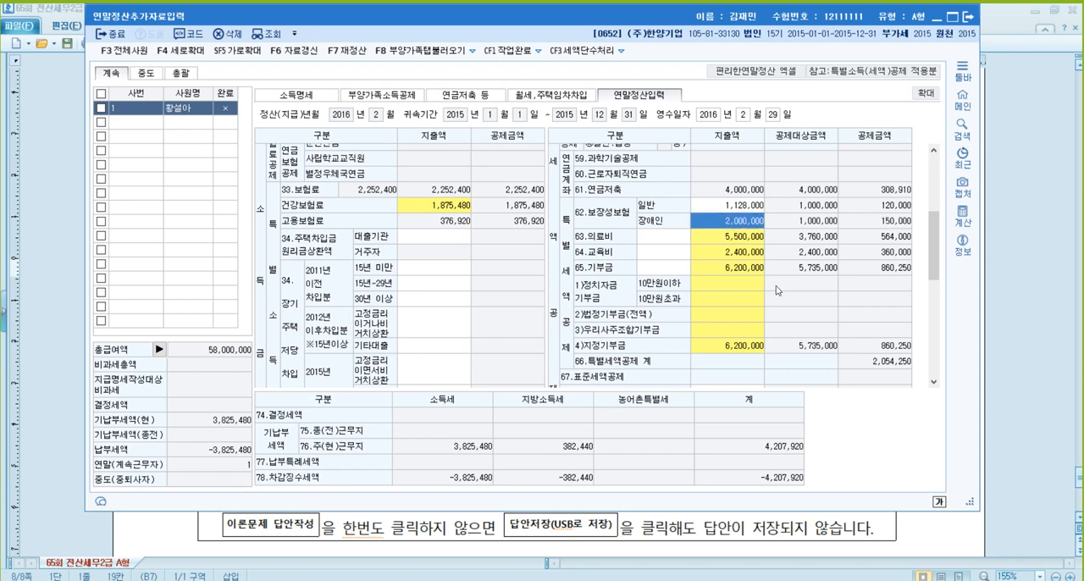
- Enter 7,000,000 as the 장애인.난임시술비 지출액 in the 63.의료비 details and confirm the dialog
click(740, 242)
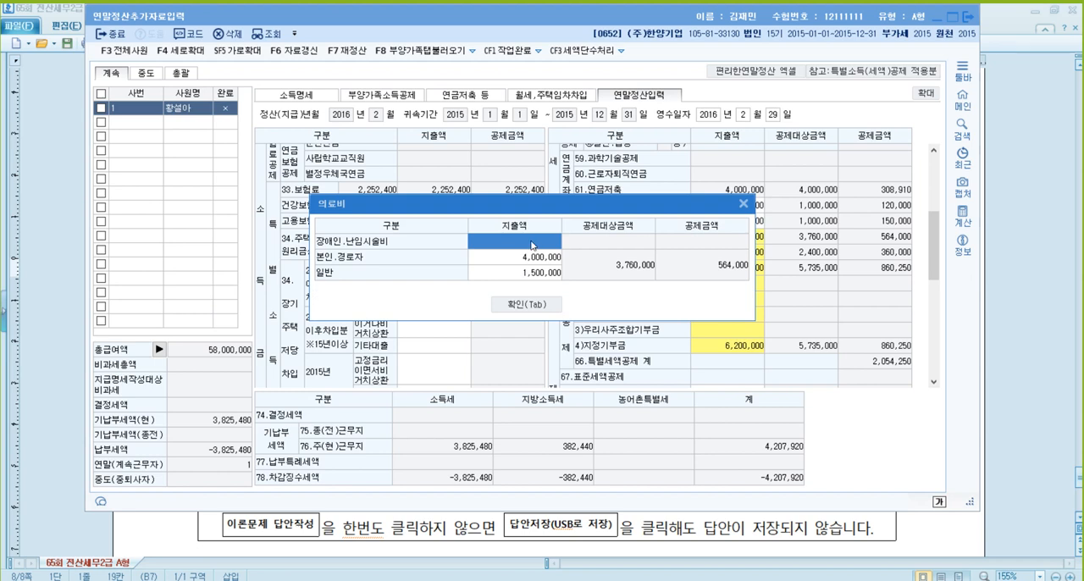
text(7000000)
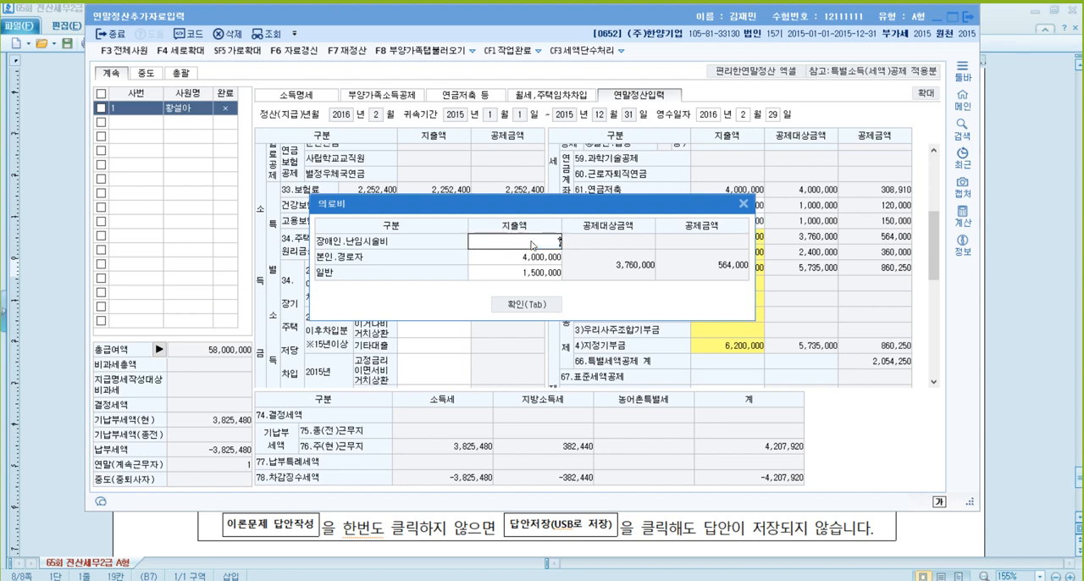
key(Return)
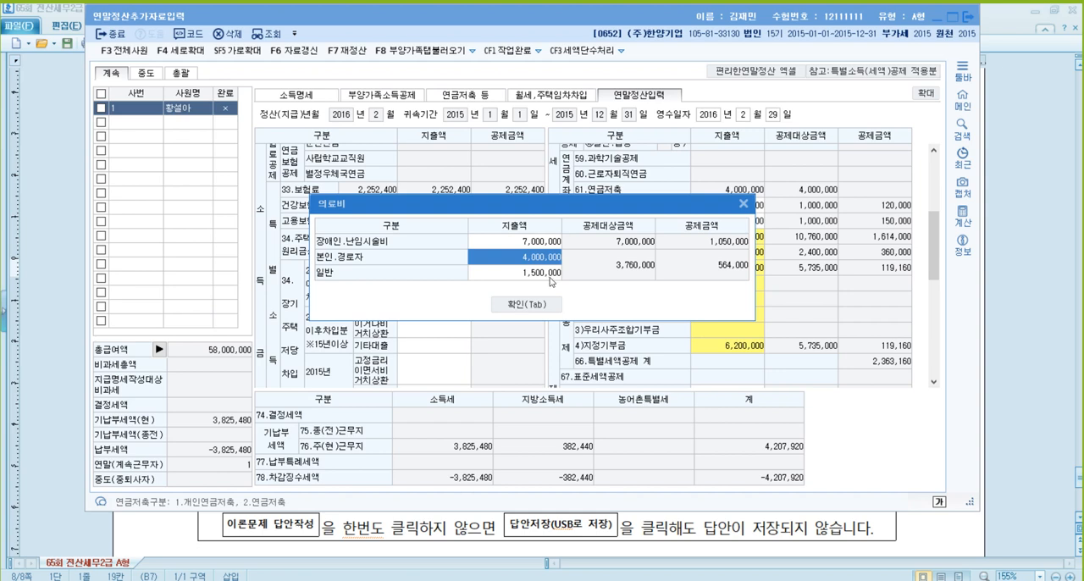
click(553, 302)
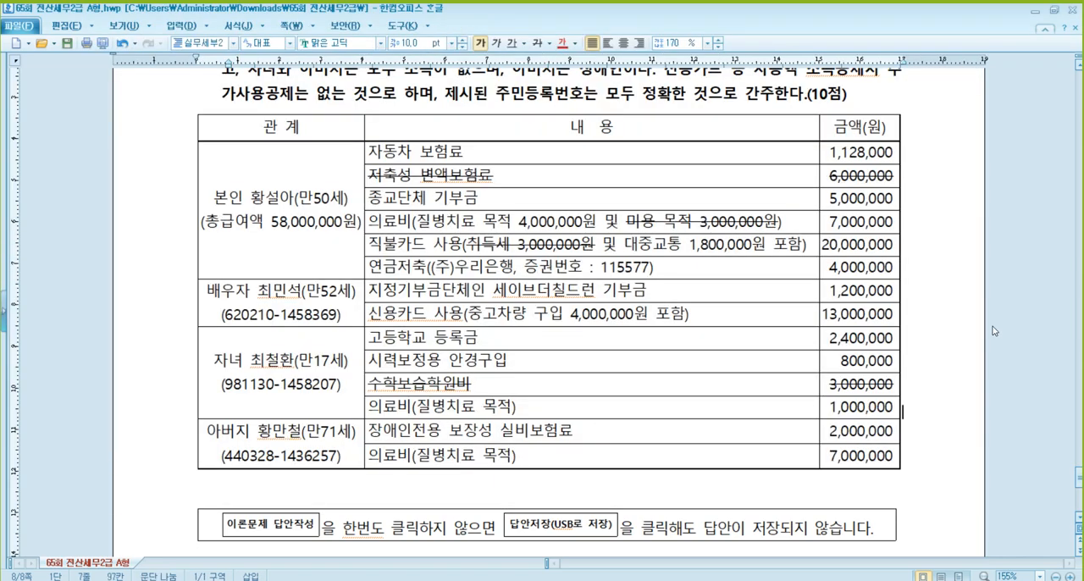
- Switch to the 65회 전산세무2급 A형 document in 한글 and strike through "수익 및 비용" in option ① of theory question 1
click(1004, 340)
drag(1078, 479, 1017, 91)
scroll(652, 315, down, 3)
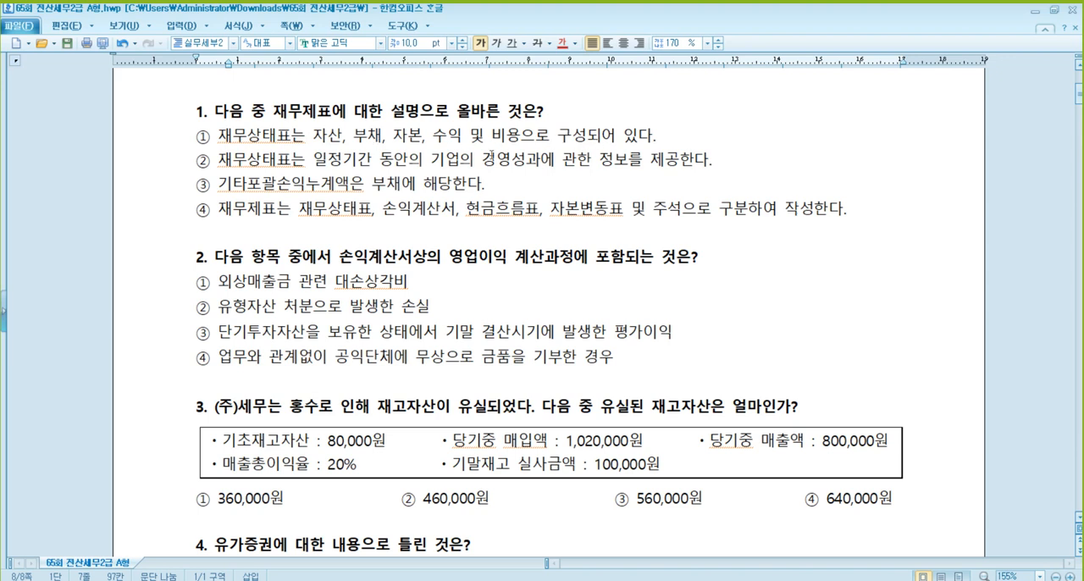
drag(433, 136, 515, 142)
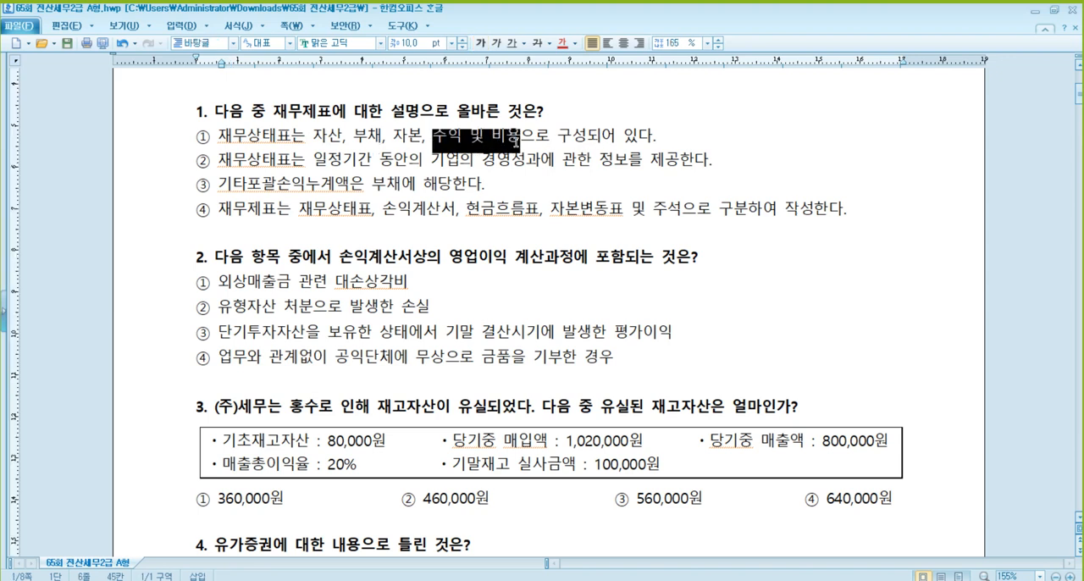
click(262, 169)
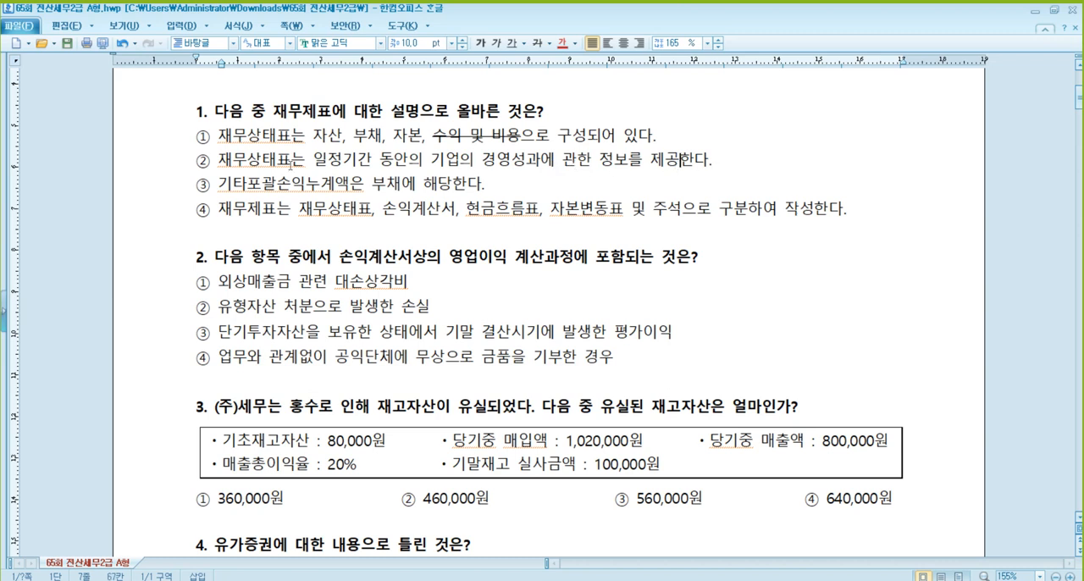
- Strike through "재무상태표" in option ② and "부채" in option ③ of question 1
drag(291, 164, 219, 164)
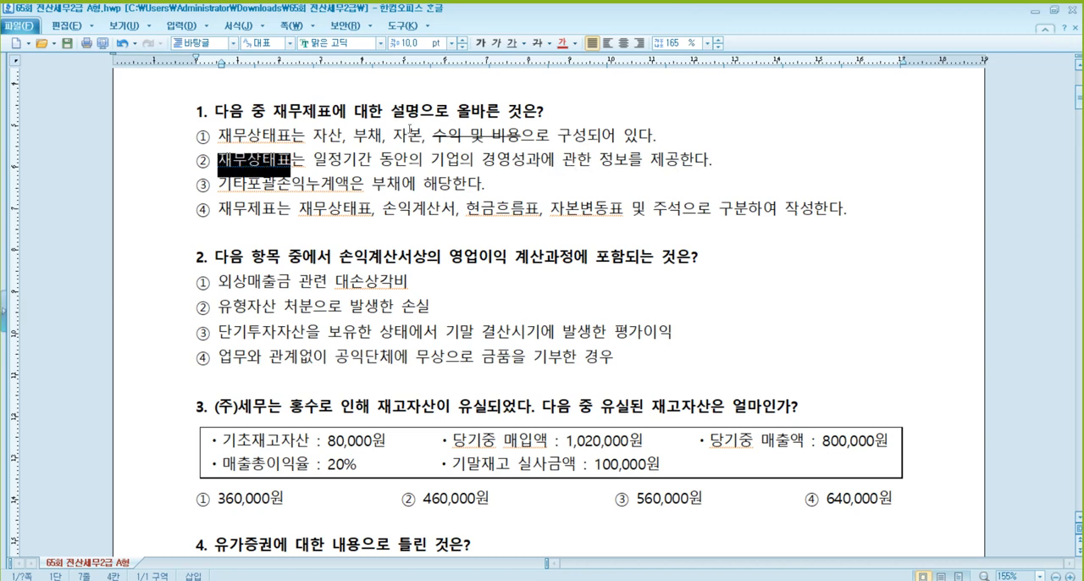
click(537, 44)
click(446, 159)
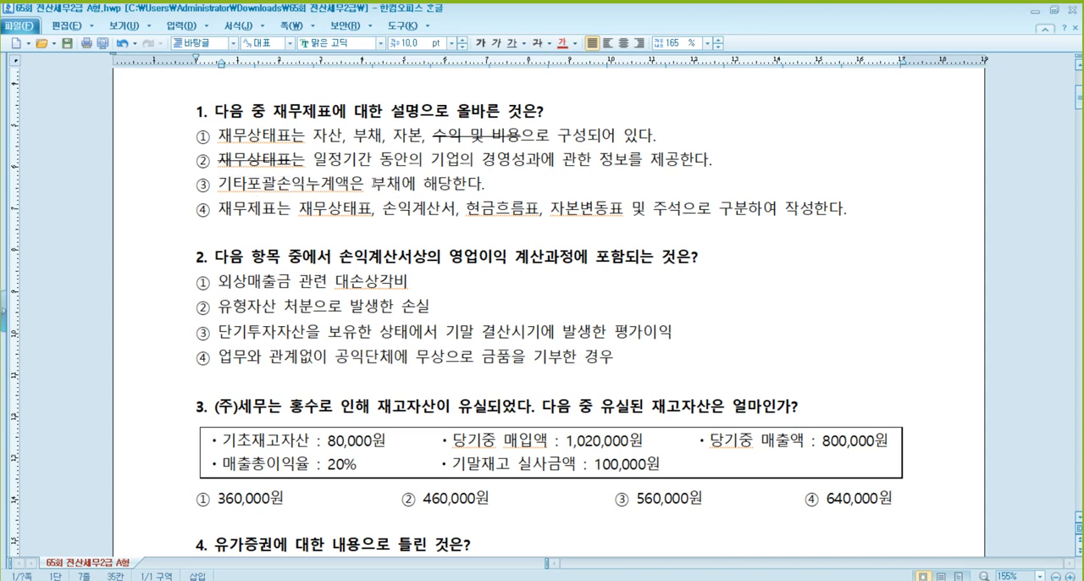
drag(373, 185, 401, 184)
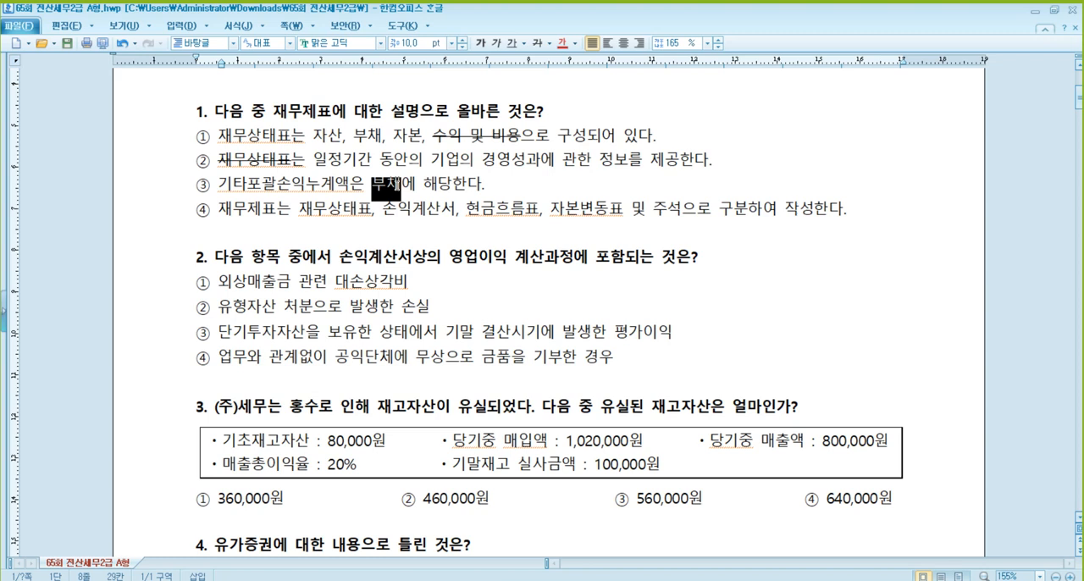
click(537, 42)
click(253, 212)
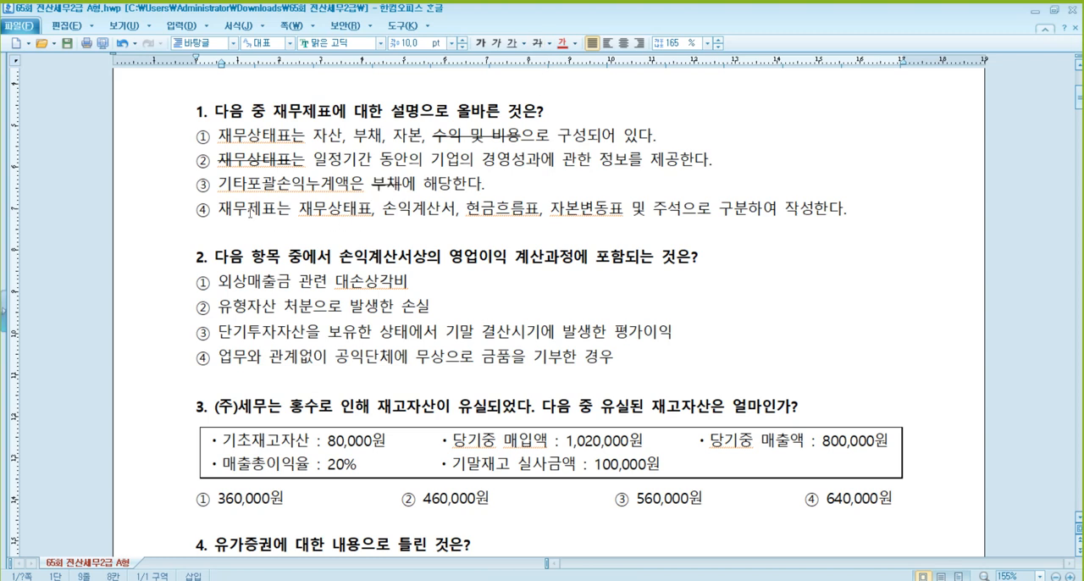
- Mark option ④ of question 1 as the answer by making the whole line red and bold
click(329, 210)
click(408, 212)
click(496, 212)
click(580, 210)
drag(843, 208, 196, 212)
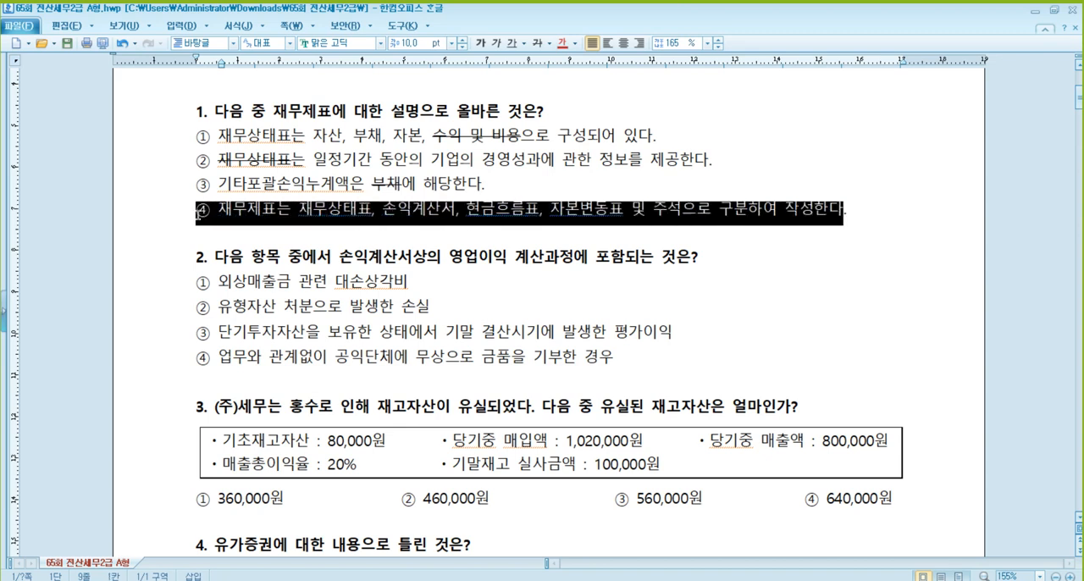
click(559, 43)
click(480, 43)
click(294, 256)
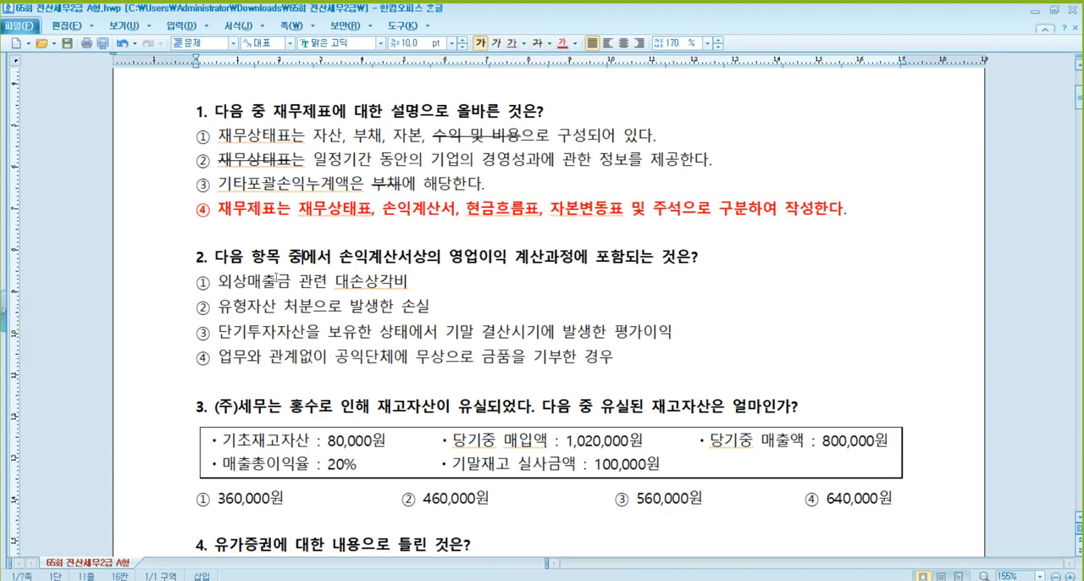
- Add the account code 800 after option ① and 900 after options ②, ③ and ④ of question 2
scroll(395, 293, down, 1)
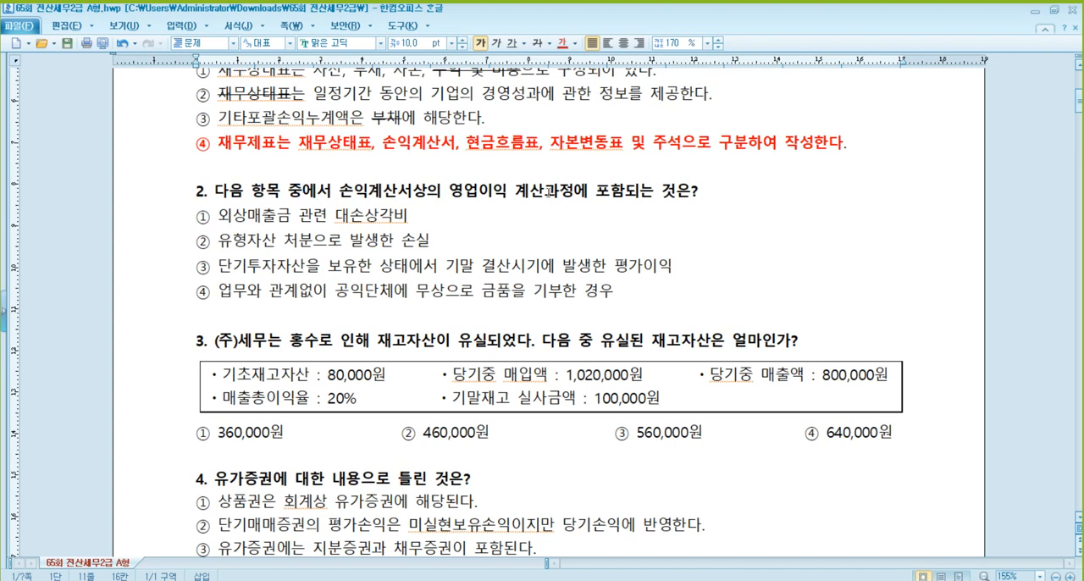
click(649, 195)
click(481, 193)
click(414, 216)
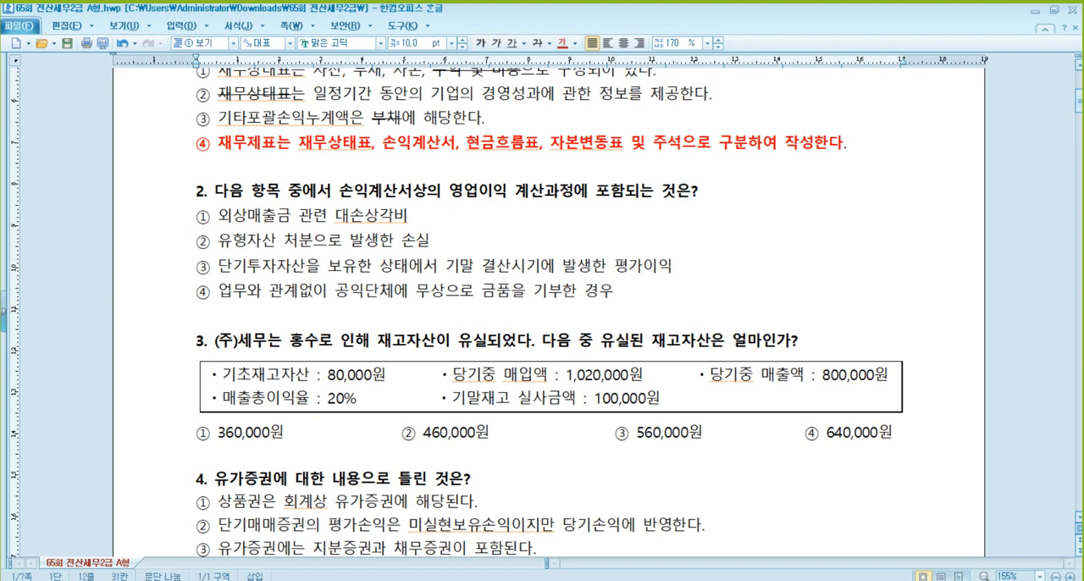
text(800)
text( 900)
key(Down)
key(End)
text(900)
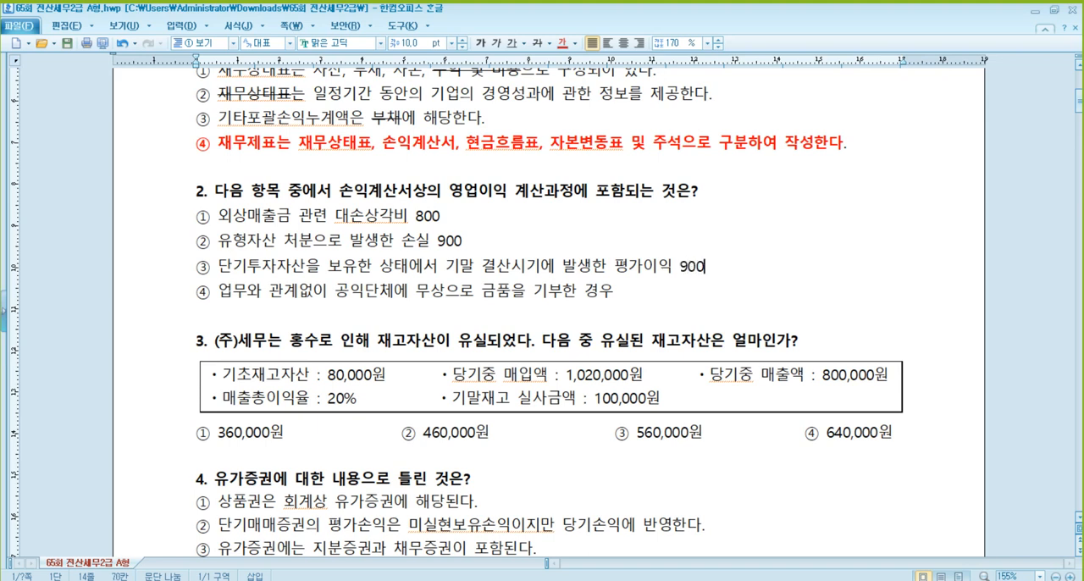
click(615, 292)
text(900)
- Mark "① 외상매출금 관련 대손상각비" in question 2 as the answer in red and bold, leaving out the code 800
drag(447, 216, 315, 220)
click(410, 208)
drag(409, 215, 197, 221)
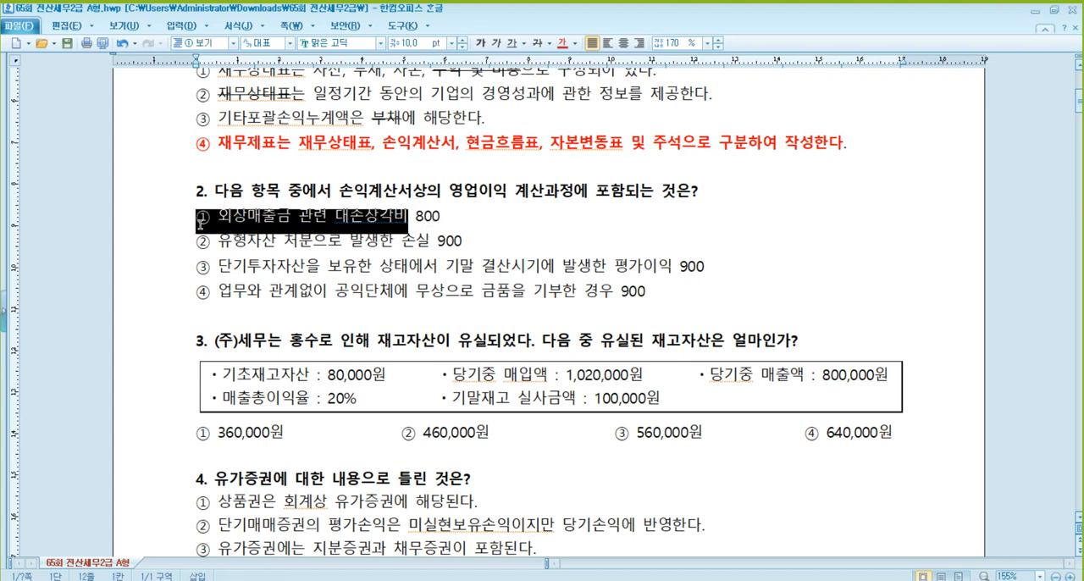
click(571, 46)
click(456, 240)
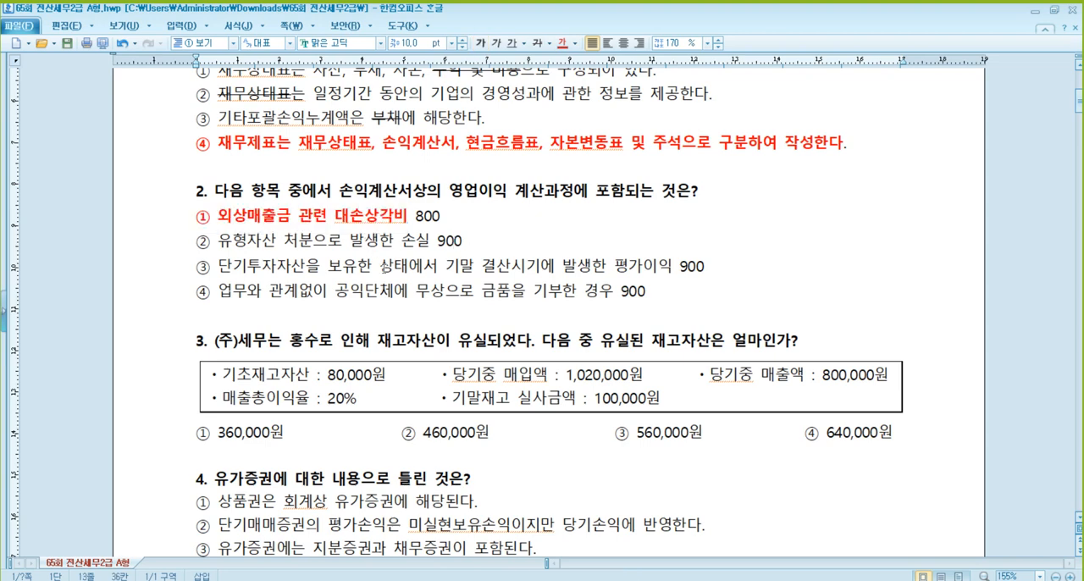
- Paste the blank T-account table below the answer choices of question 3 and title it 재고자산
scroll(385, 268, down, 1)
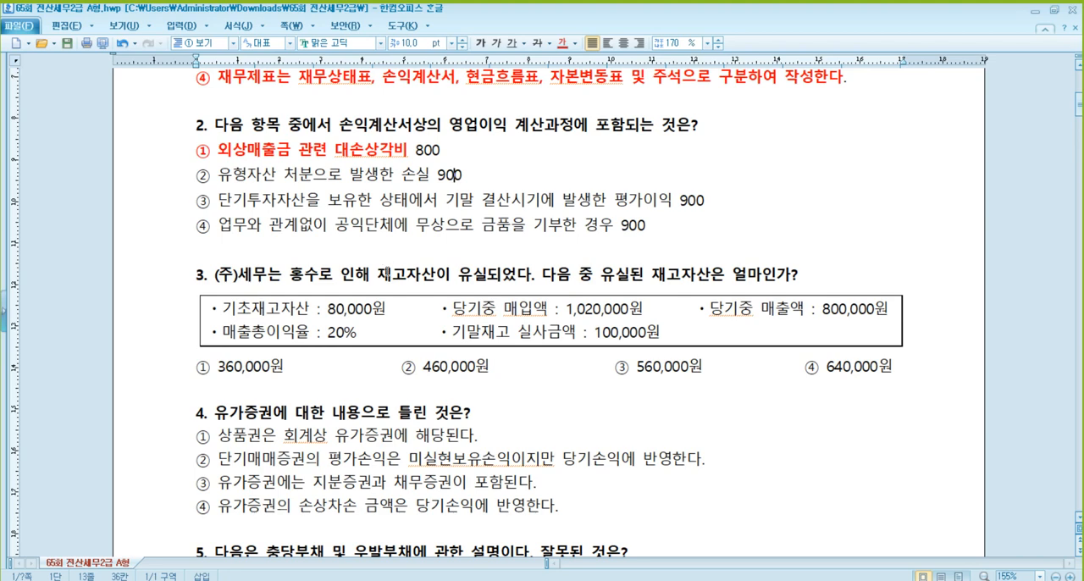
scroll(386, 277, down, 1)
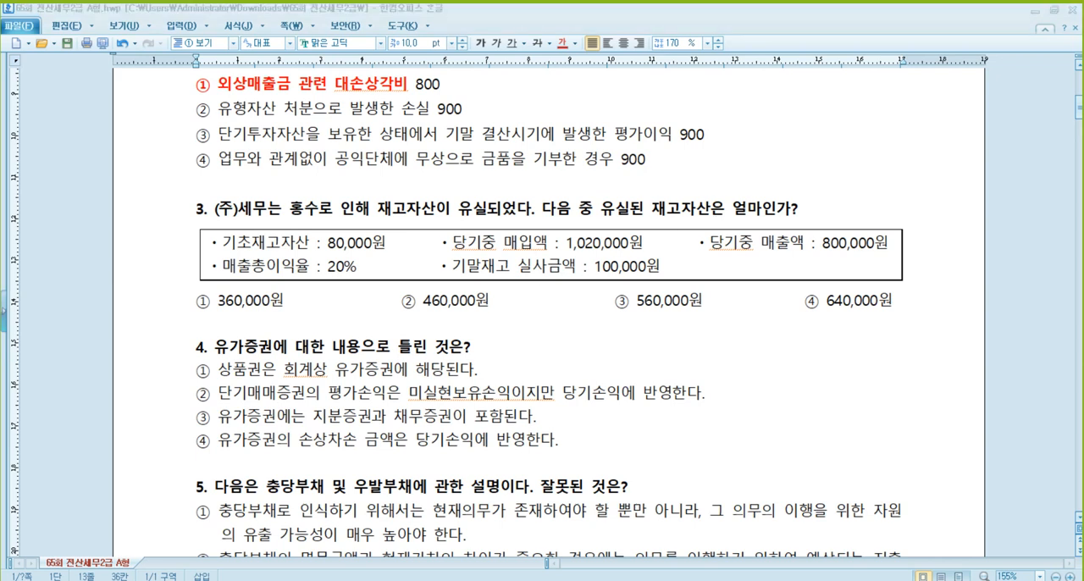
click(283, 324)
key(ctrl+v)
click(298, 344)
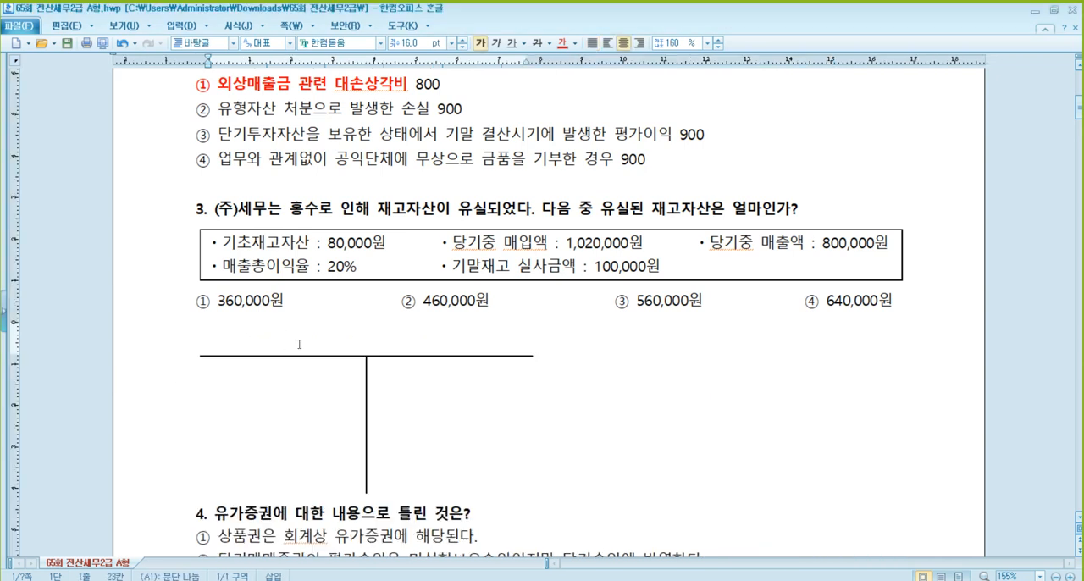
text(worhw)
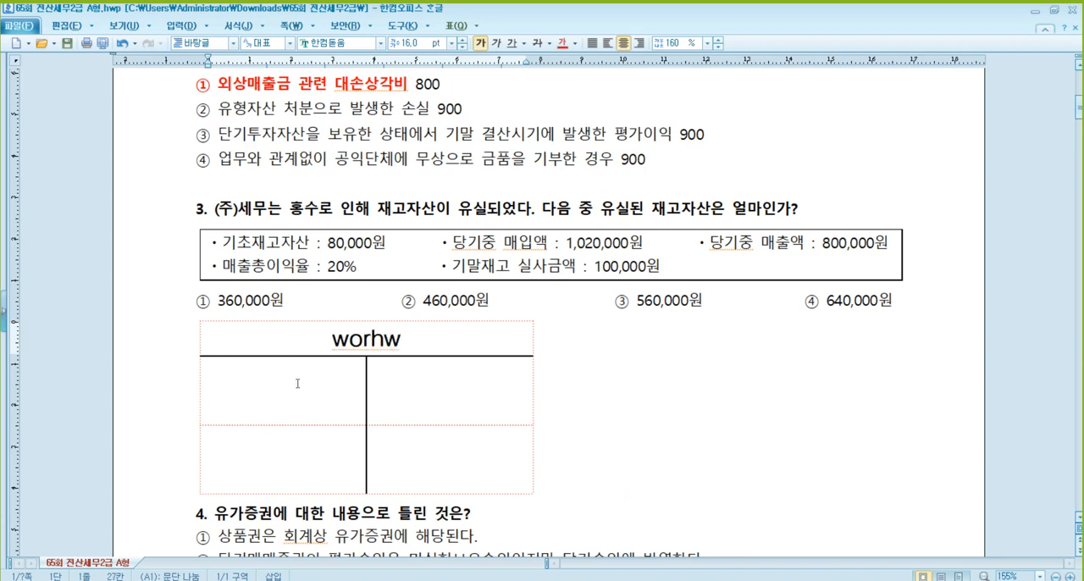
key(shift+Home)
key(BackSpace)
text(재)
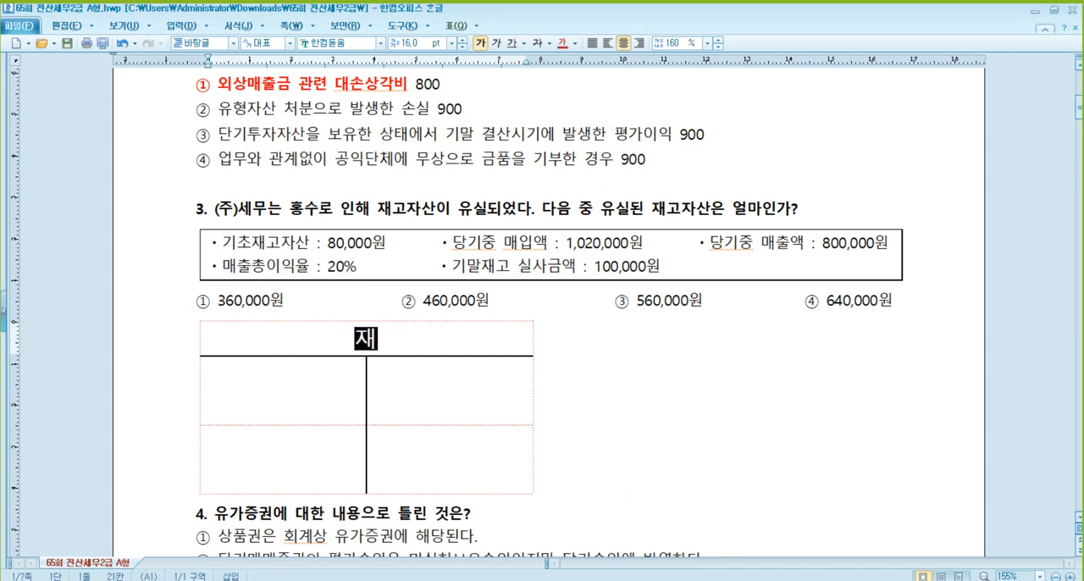
text(고자산)
- Label the debit-side cells of the 재고자산 T-account 기초재고자산 and 당기매입액
click(297, 383)
text(ㄱ)
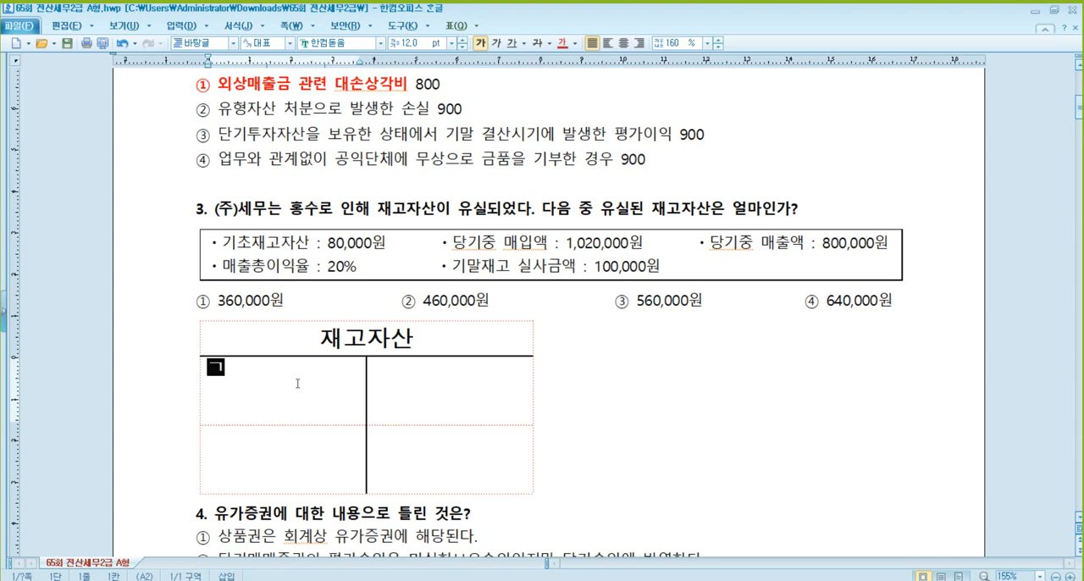
text(기초재고자산)
key(Down)
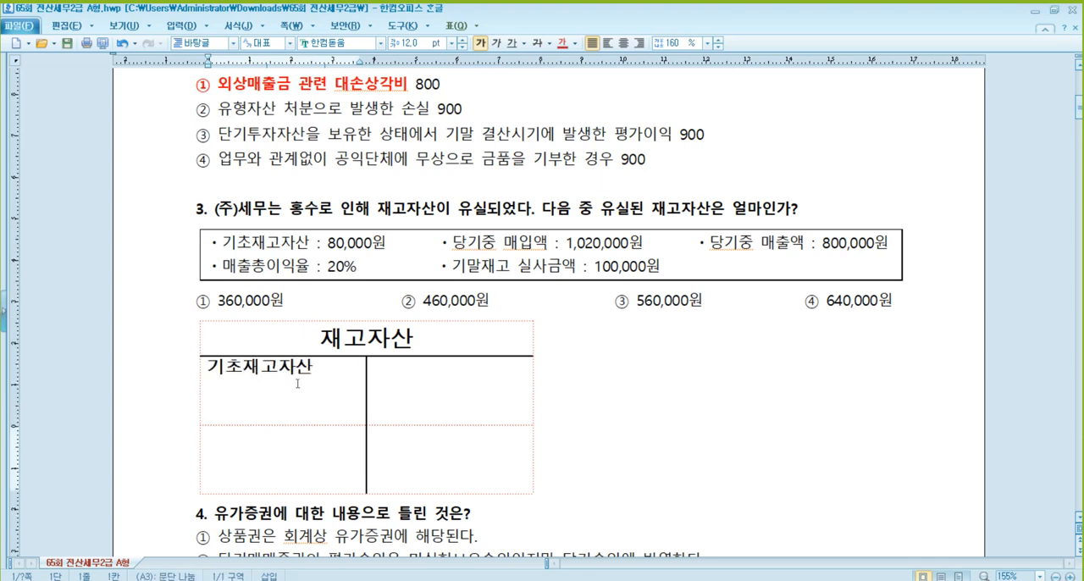
text(당기매입액)
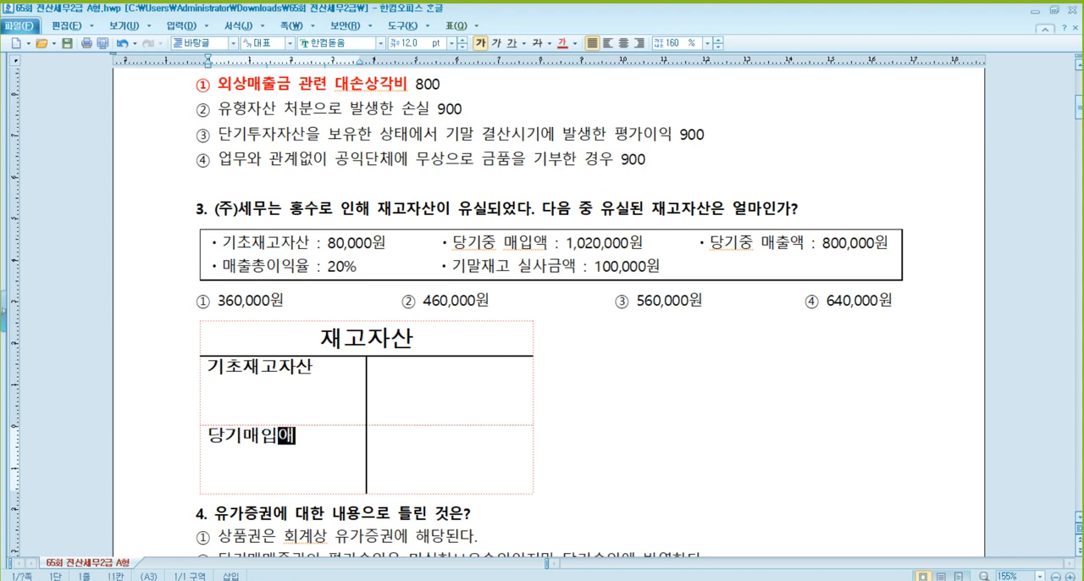
key(Tab)
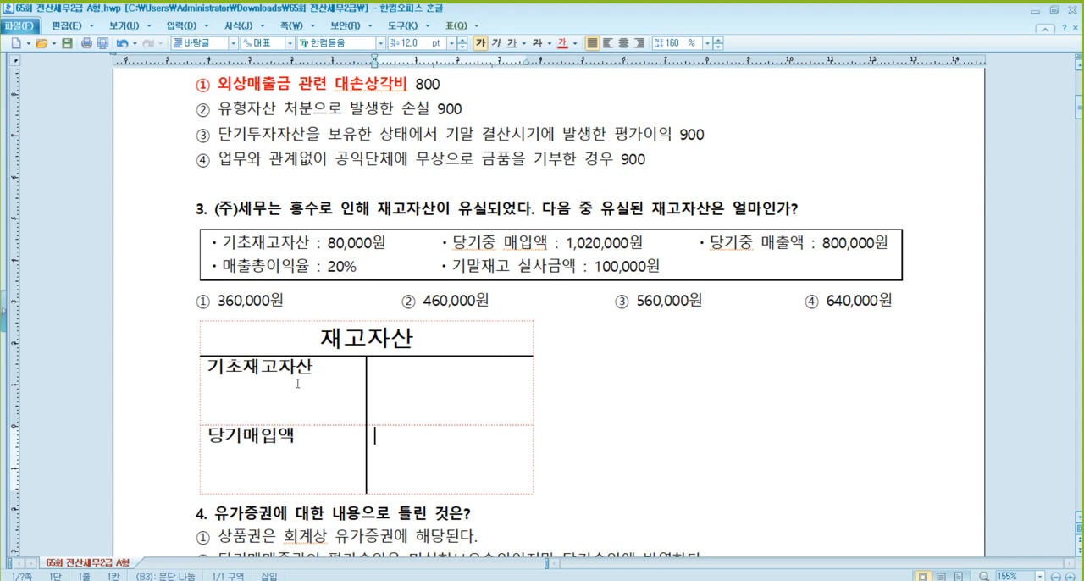
- Label the credit-side cells of the 재고자산 T-account 매출원가 in the upper row and 기말재고액 in the lower row
text(기말재고액)
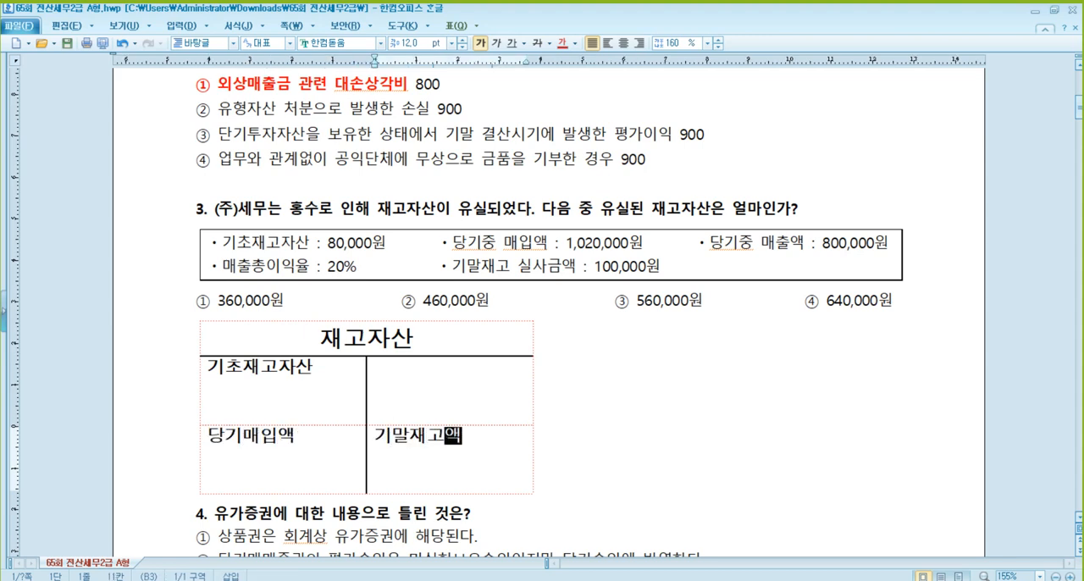
key(Up)
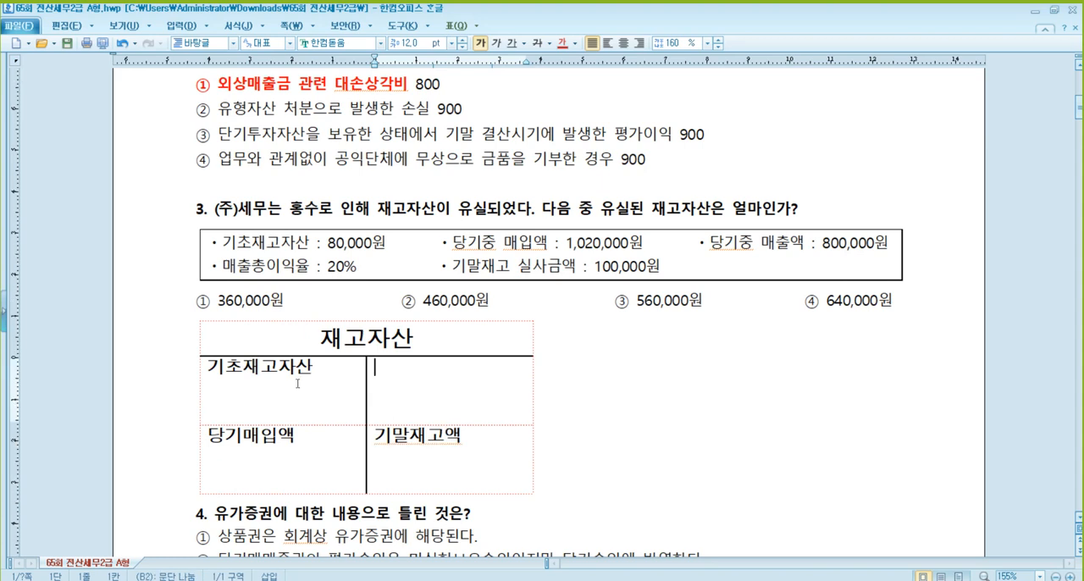
text(매출원가)
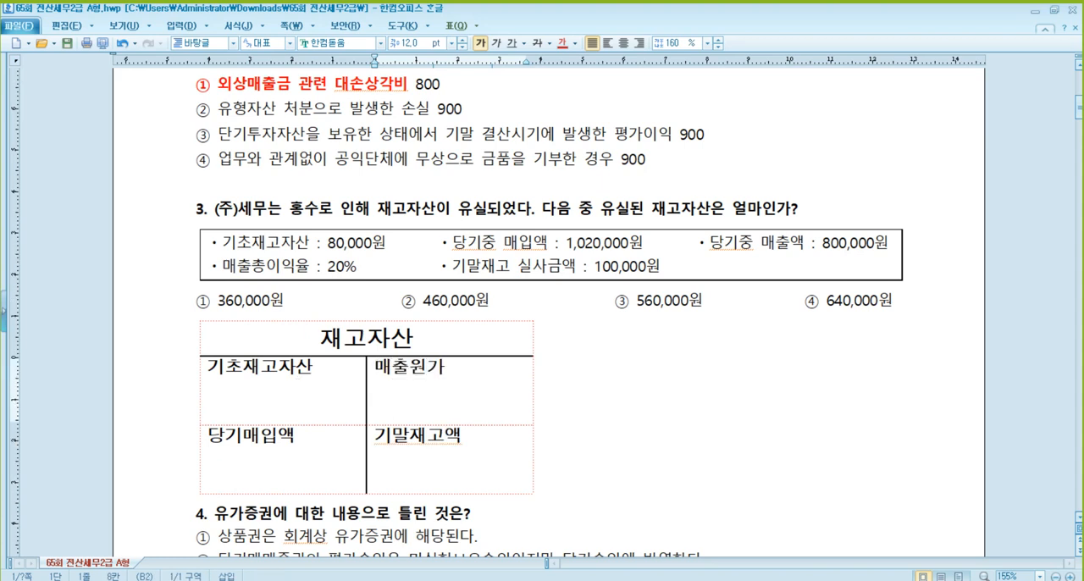
- Enter 80,000 under 기초재고자산 and 1,020,000 under 당기매입액 in the T-account
key(Home)
key(Left)
key(Return)
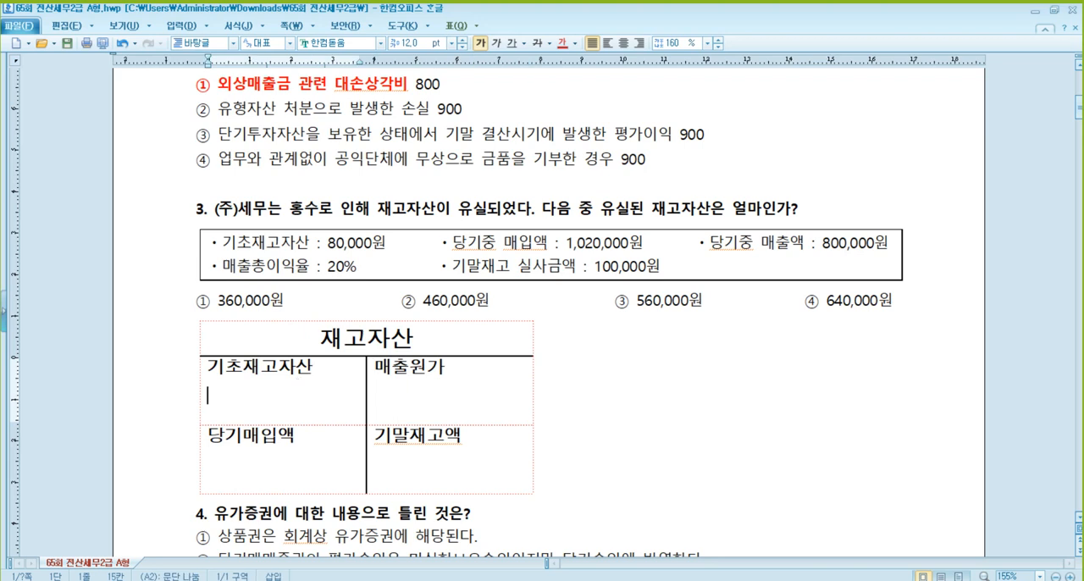
text(80,000)
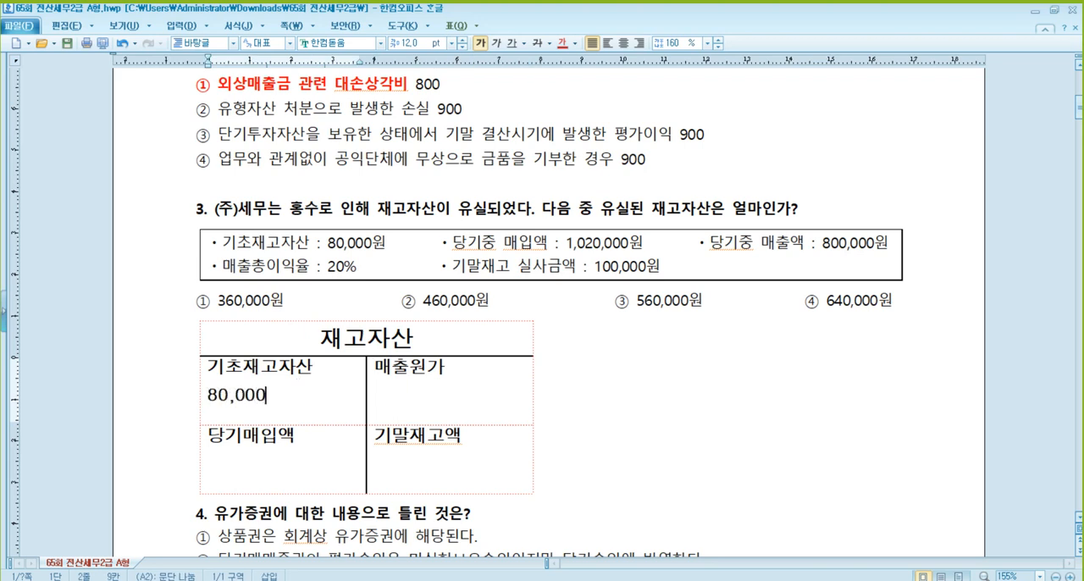
key(Down)
key(Return)
text(1,)
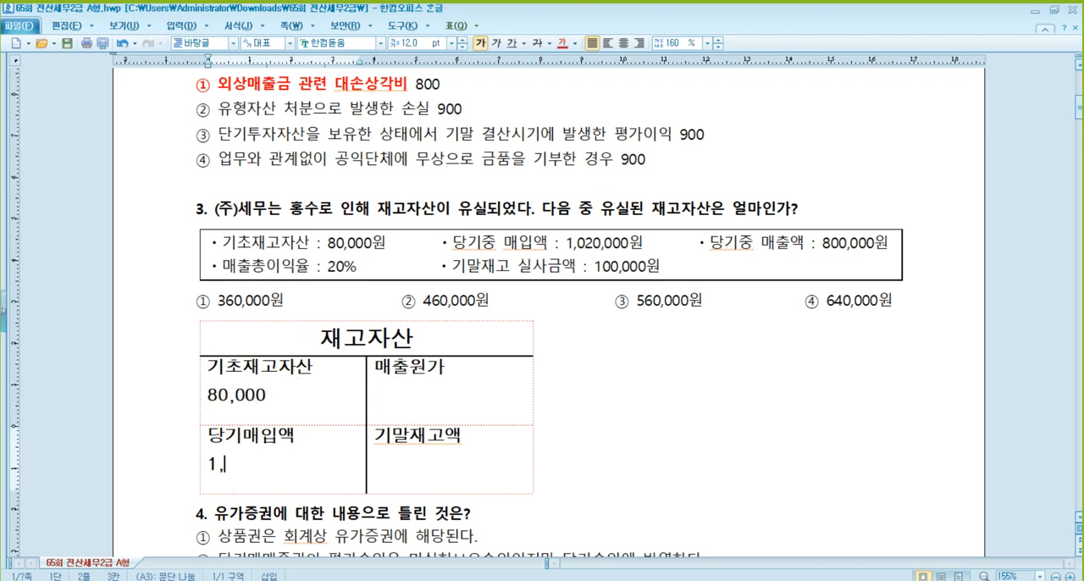
text(020,000)
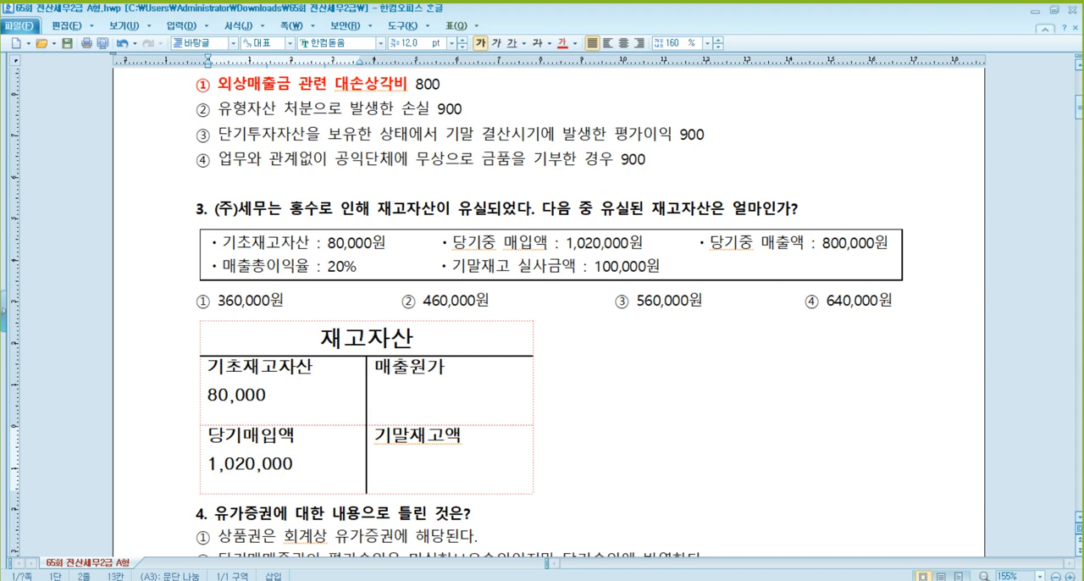
- Check the 매출액 and 매출총이익율 given in question 3, and enter 640,000 under 매출원가 and 100,000 under 기말재고액
click(828, 244)
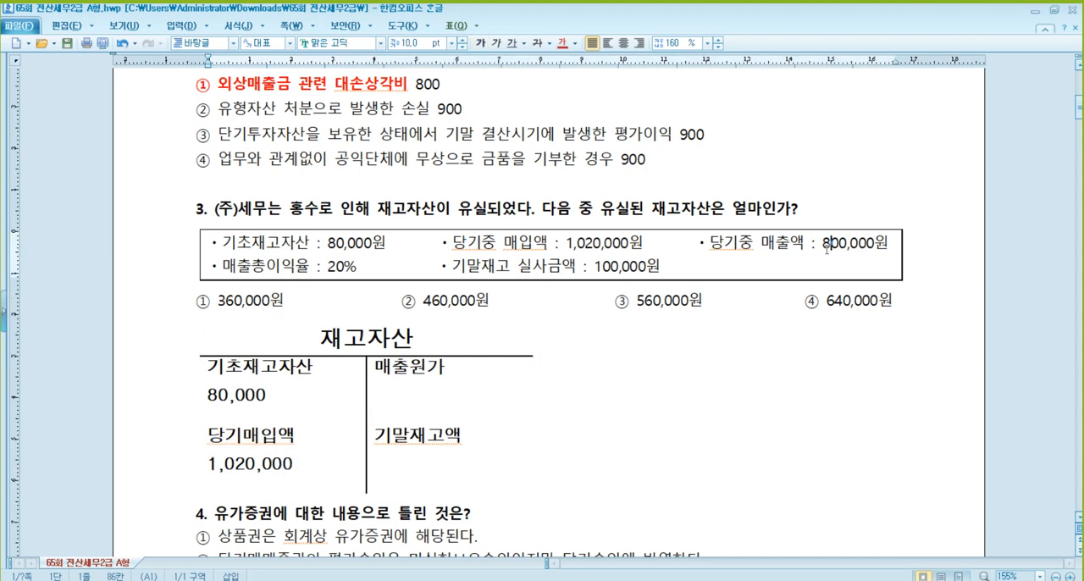
click(338, 269)
click(450, 374)
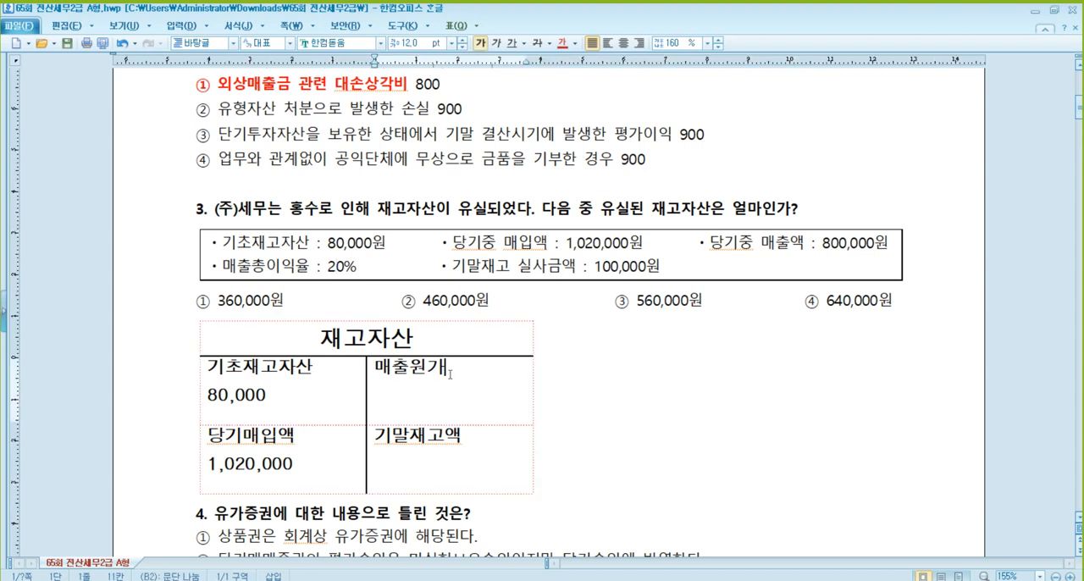
click(344, 271)
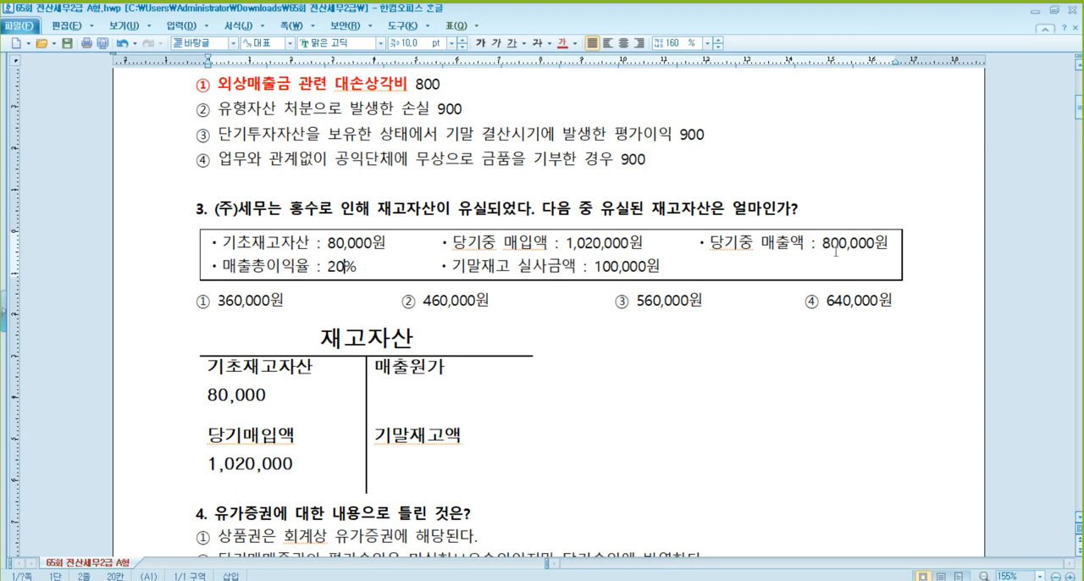
click(313, 267)
click(789, 242)
click(849, 243)
click(445, 371)
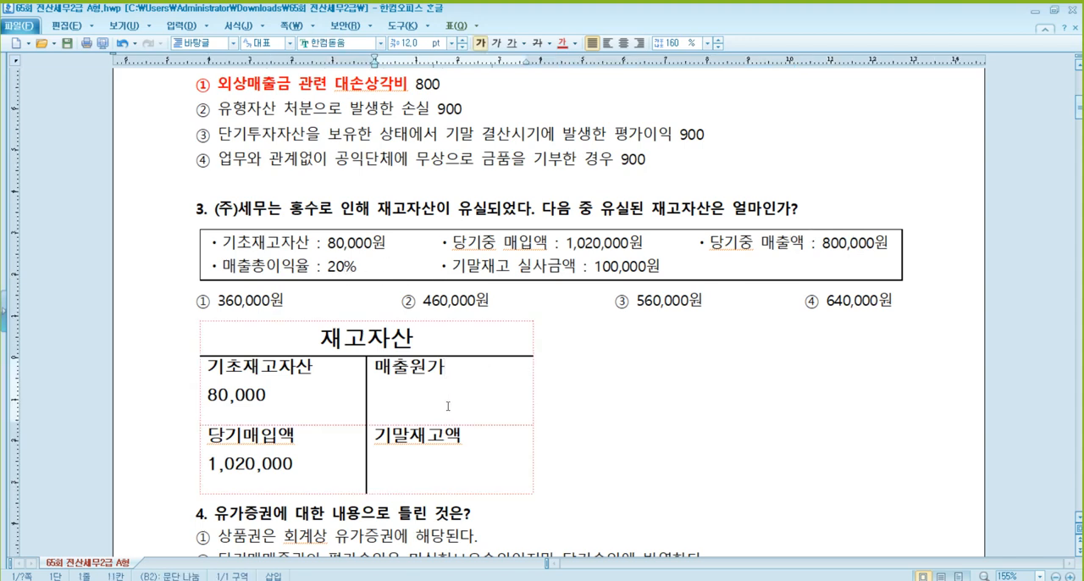
text(640,000)
key(Down)
key(Down)
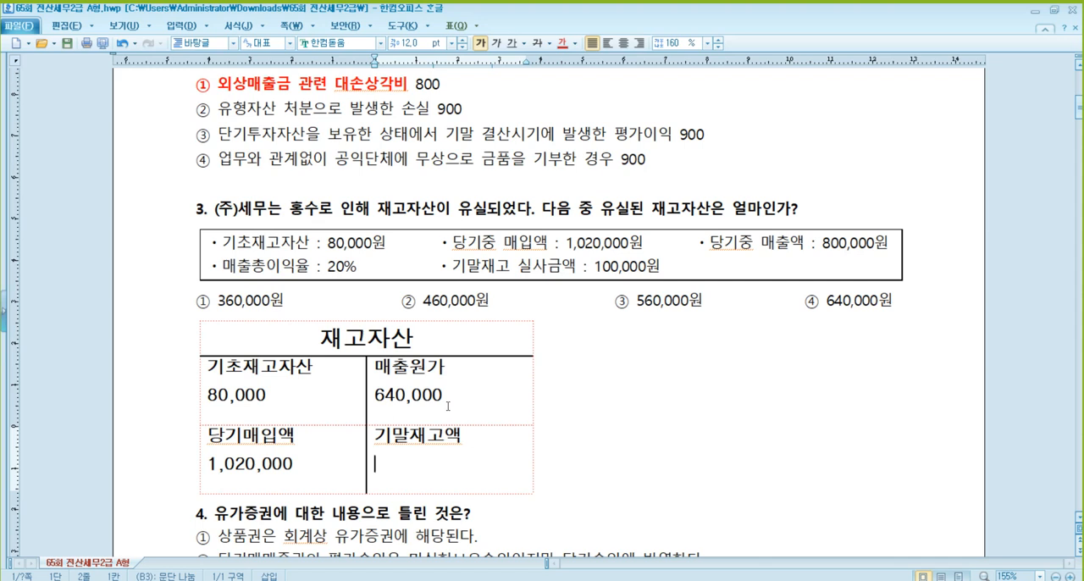
text(100,000)
- Add the line "감모손실 360,000" beneath the 매출원가 amount in the T-account
click(448, 406)
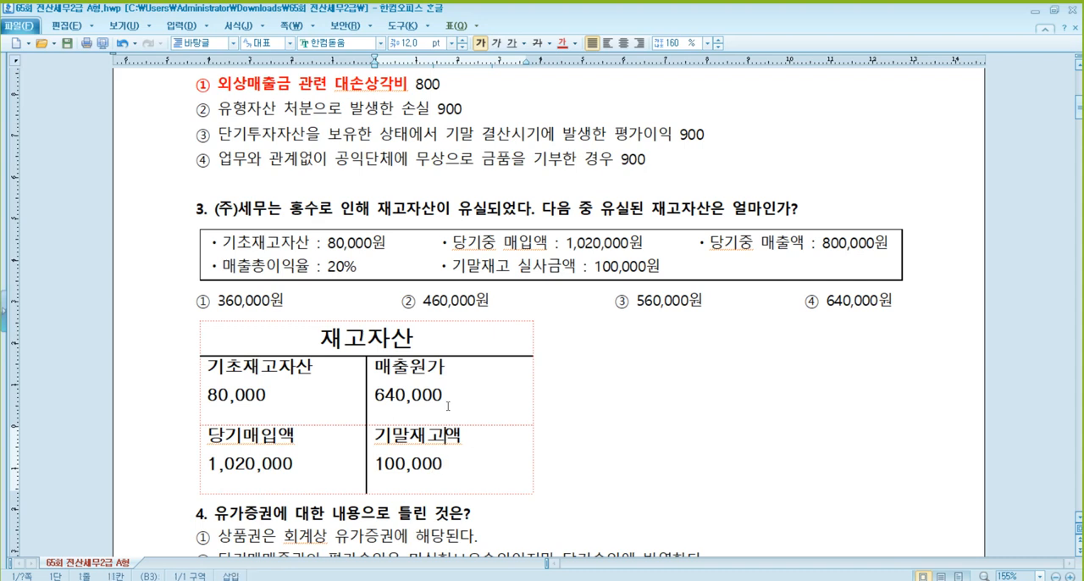
key(Return)
text(감ㅁ모손실 4)
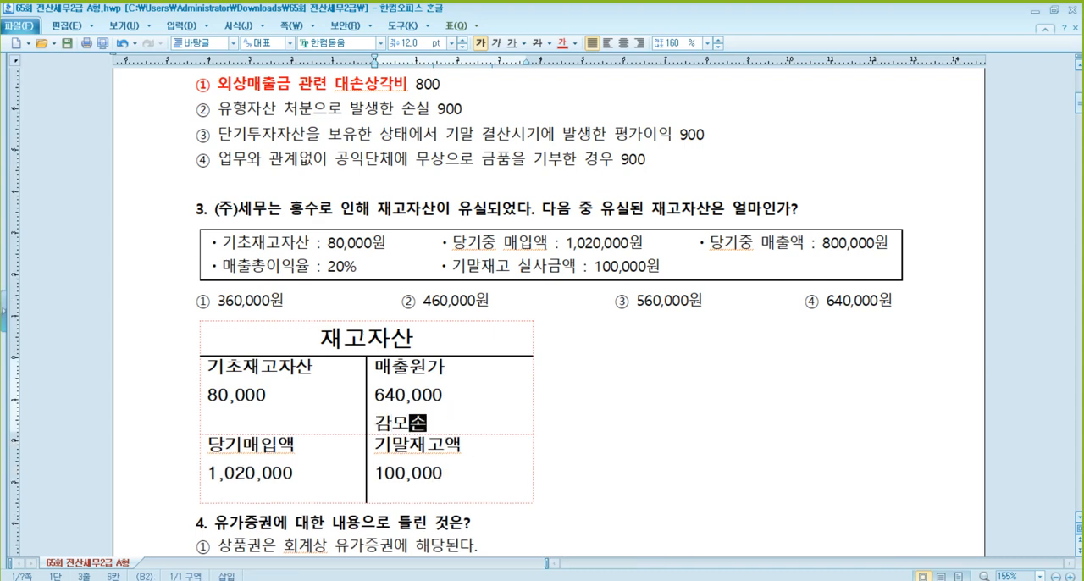
key(BackSpace)
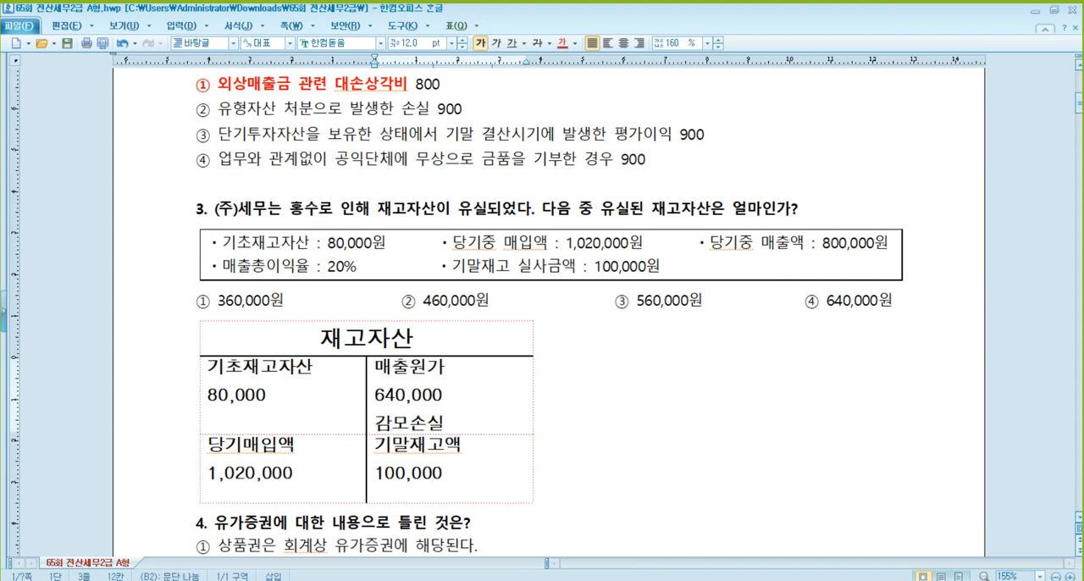
text(360,000)
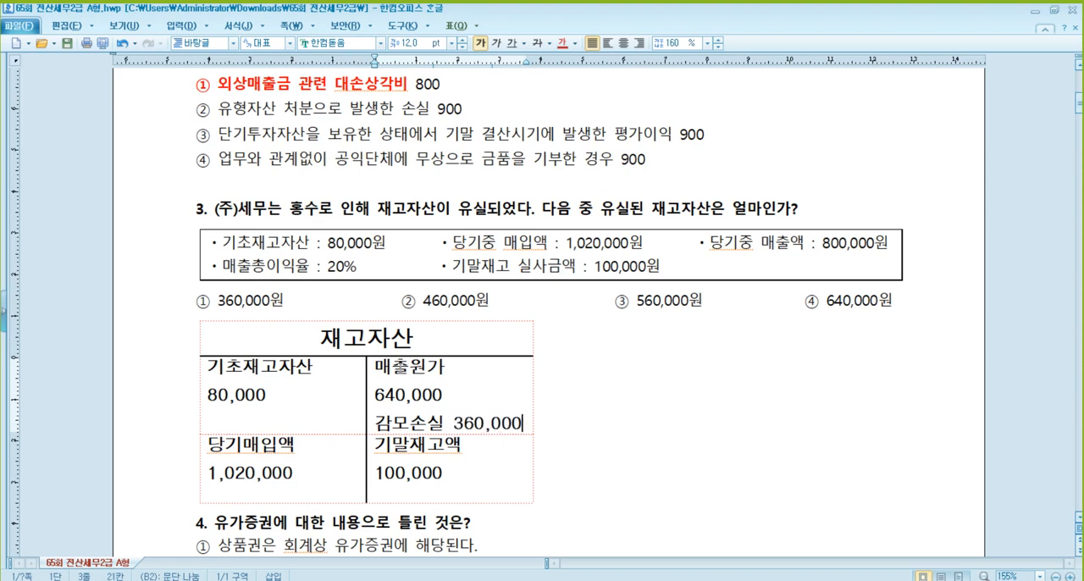
- Mark "① 360,000원" in question 3 as the answer in red and bold
drag(288, 301, 196, 301)
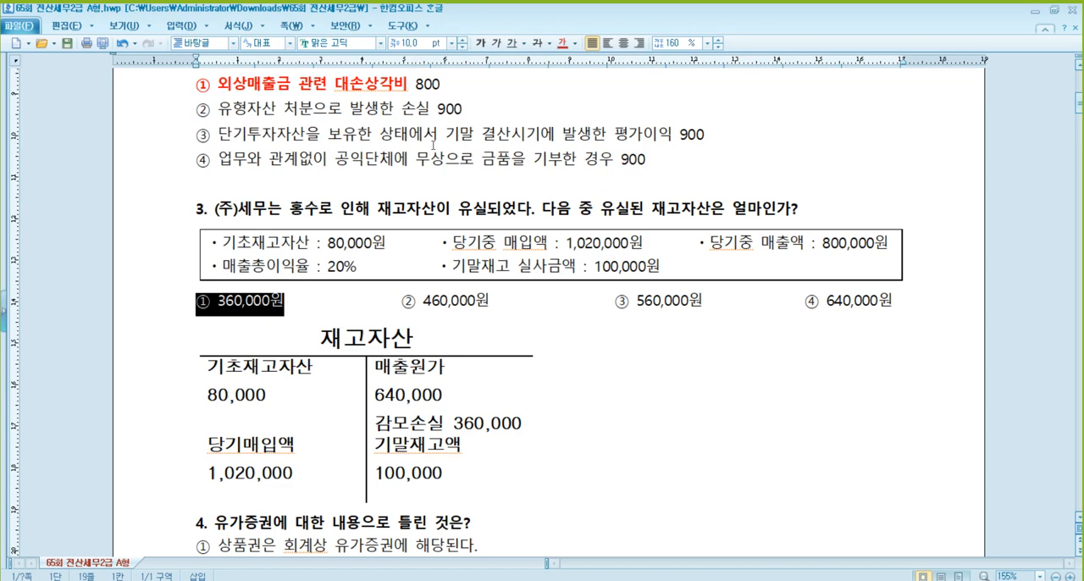
click(561, 43)
click(480, 42)
click(419, 486)
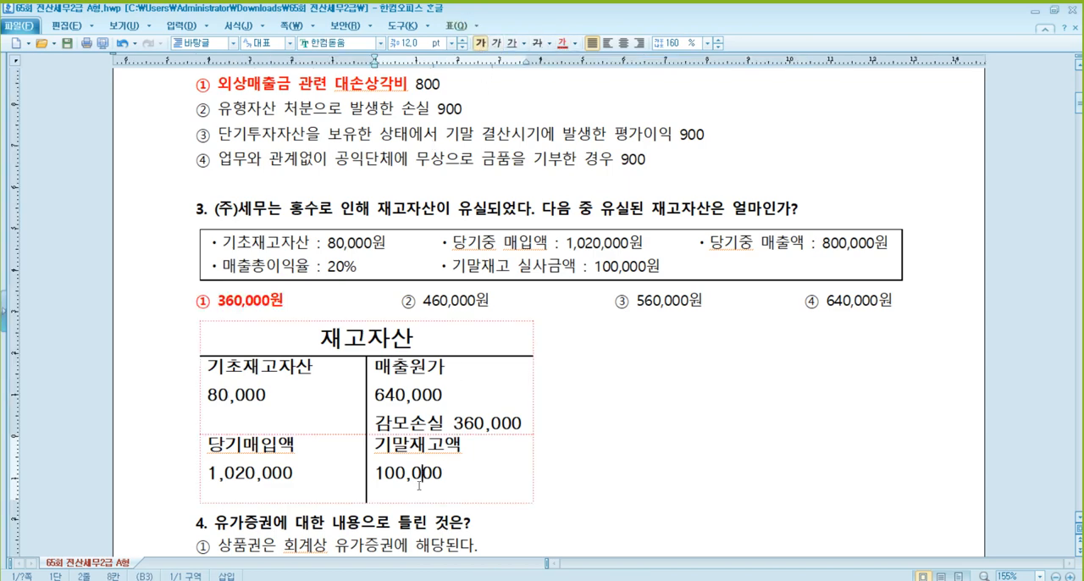
click(627, 262)
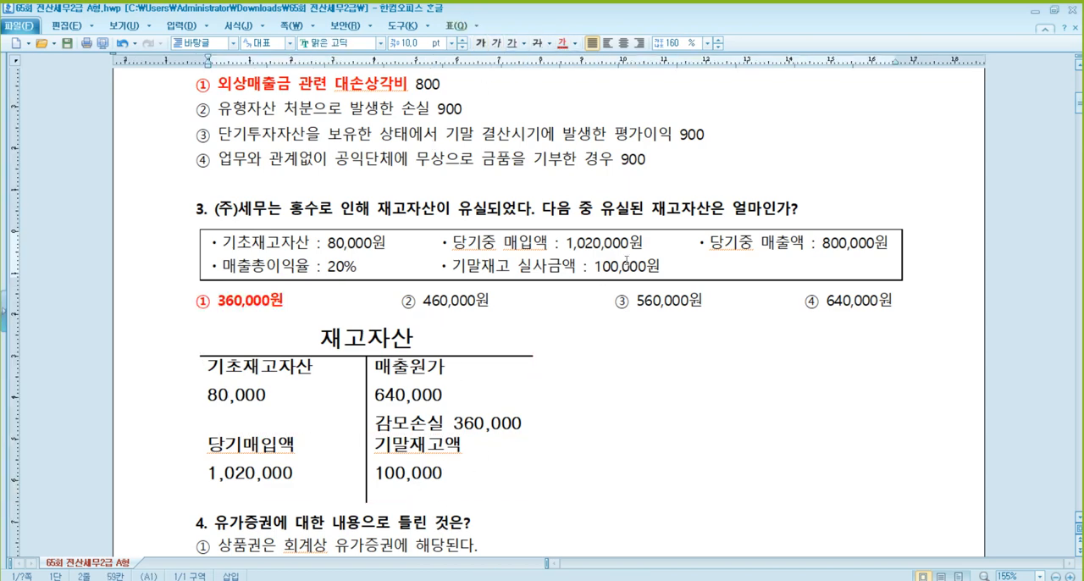
- Insert a blank line between the 재고자산 T-account and the heading of question 4
scroll(460, 329, down, 3)
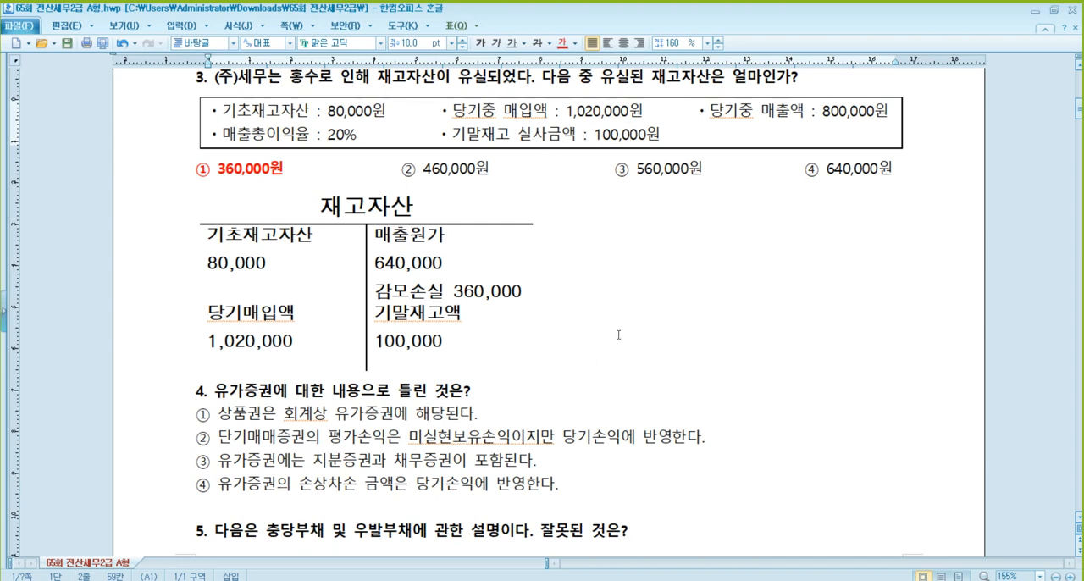
click(198, 395)
key(Return)
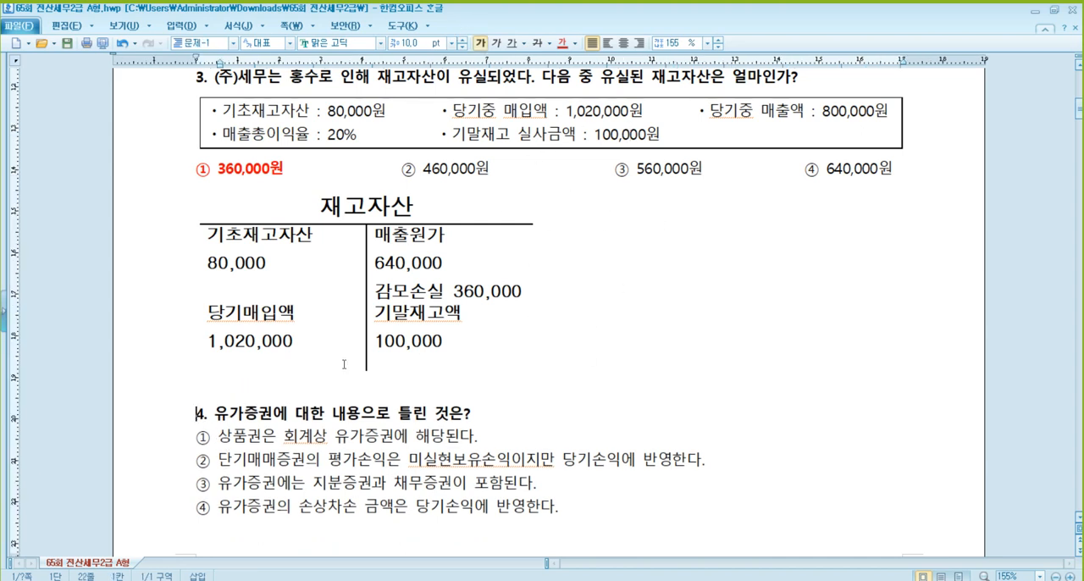
- Mark "① 상품권은 회계상 유가증권에 해당된다" in question 4 as the answer in red, bold and strikethrough
scroll(382, 362, down, 3)
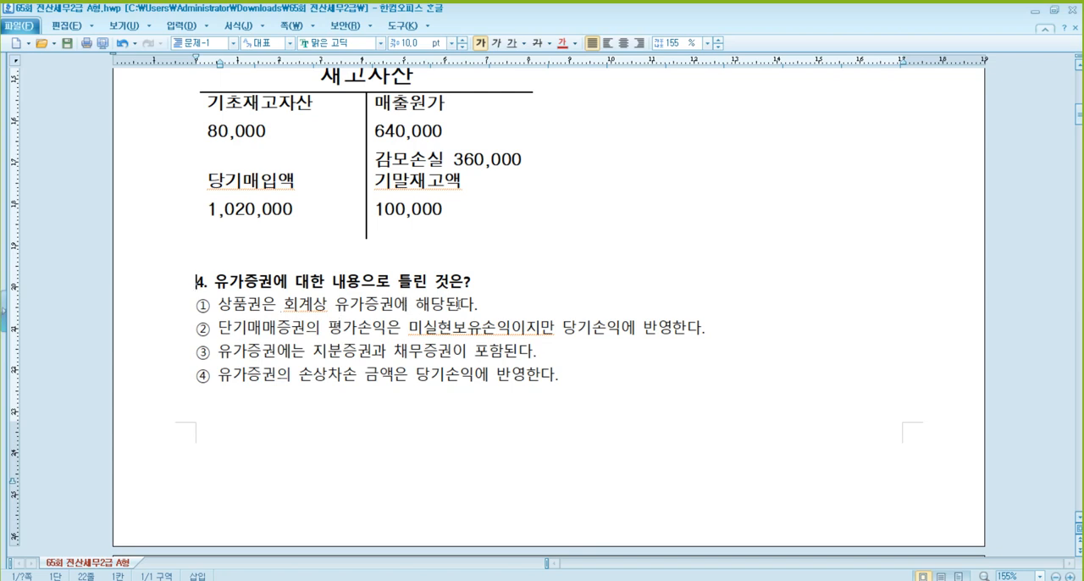
drag(474, 305, 195, 307)
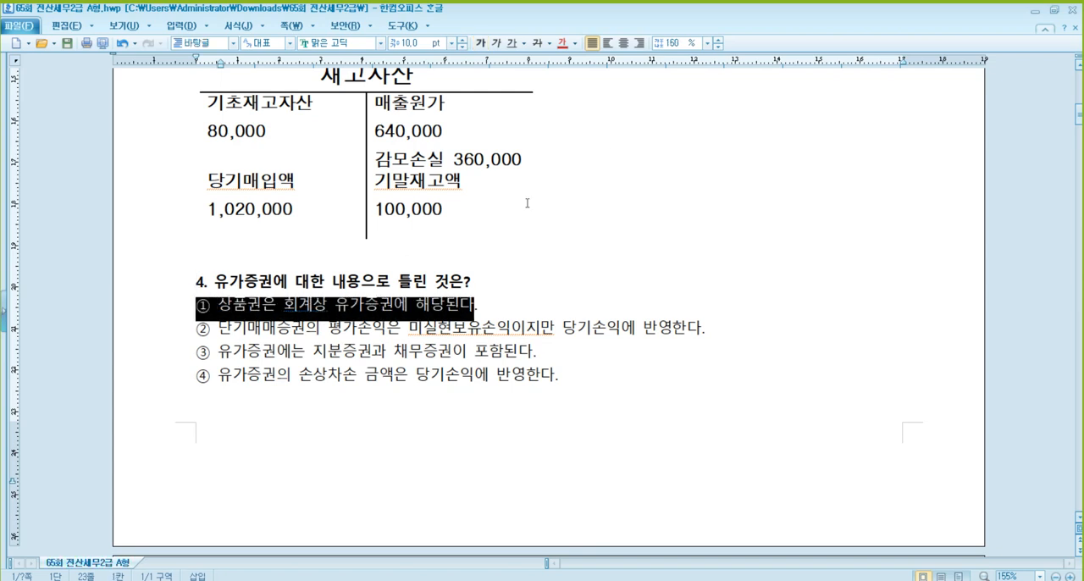
click(562, 44)
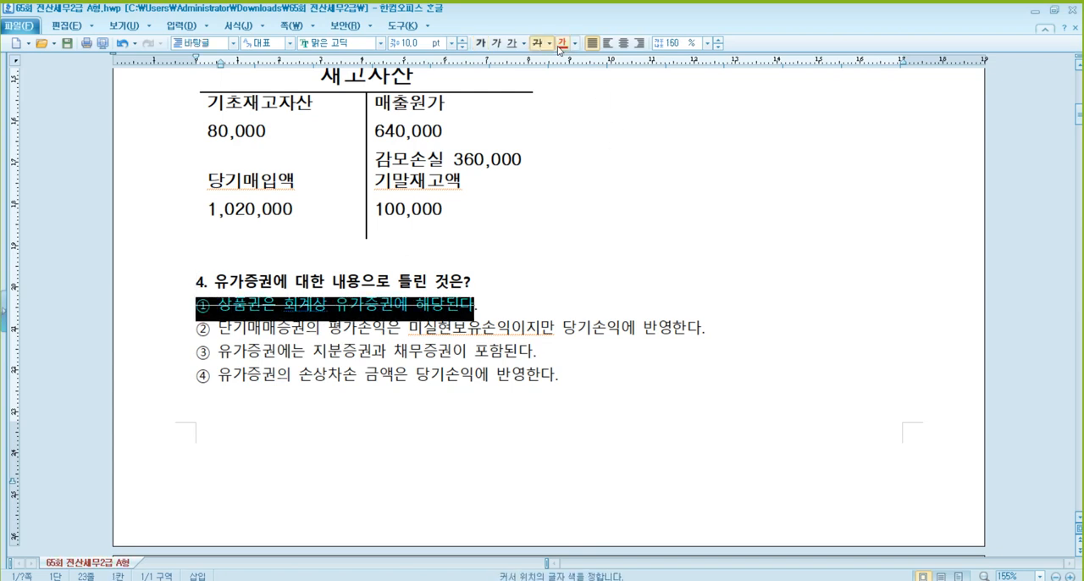
click(481, 44)
click(413, 319)
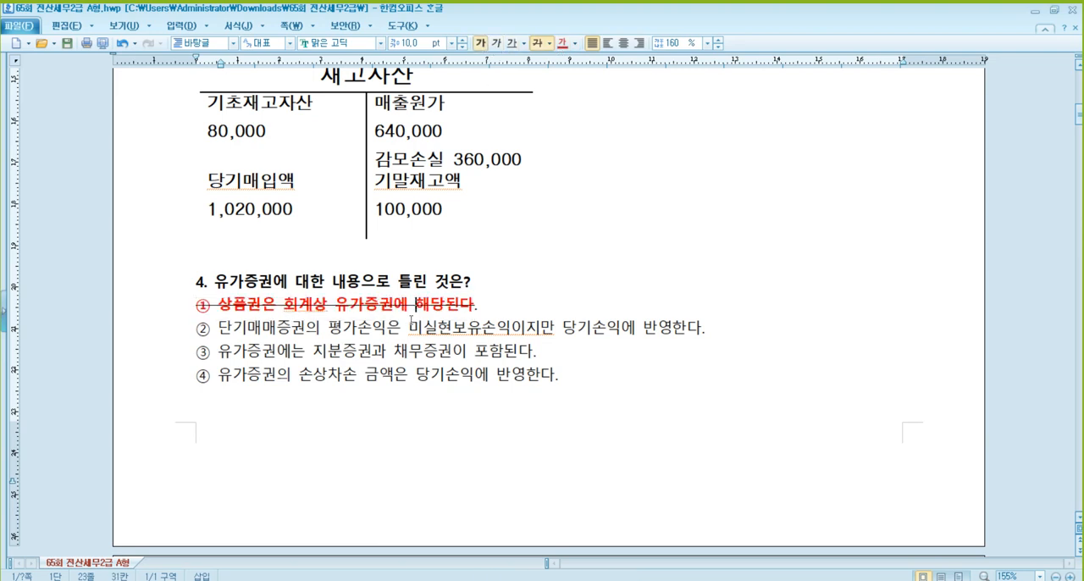
- Review options ②, ③ and ④ of question 4 on 유가증권 against the marked answer
click(269, 332)
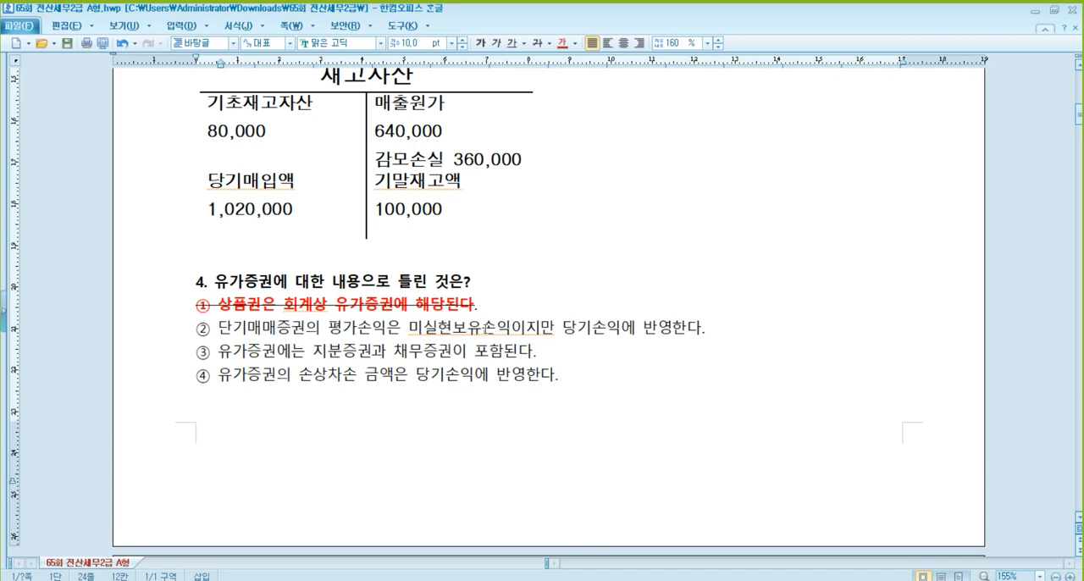
click(483, 329)
click(622, 325)
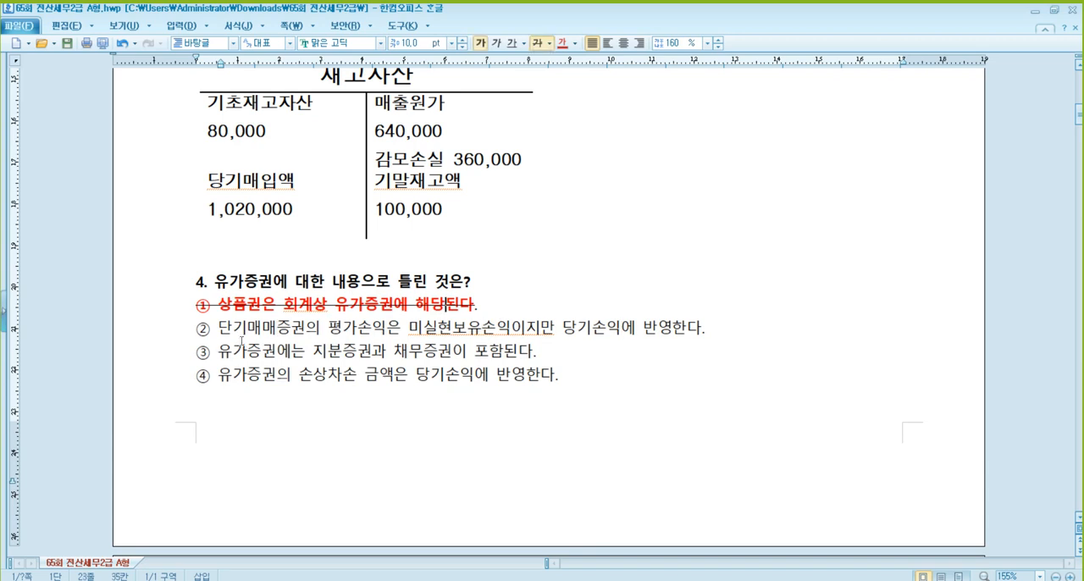
click(353, 333)
click(606, 329)
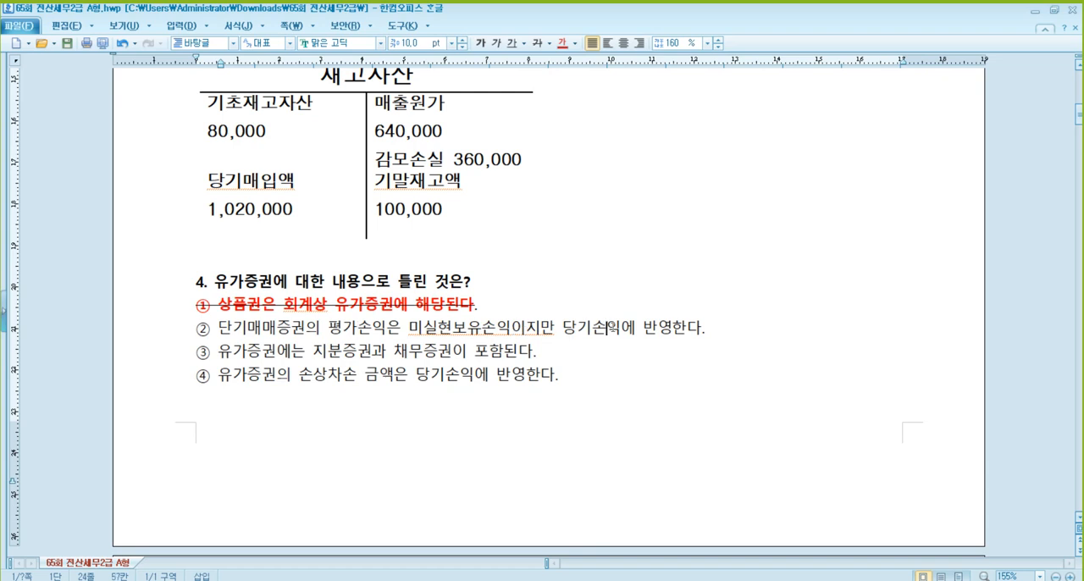
click(359, 350)
click(505, 349)
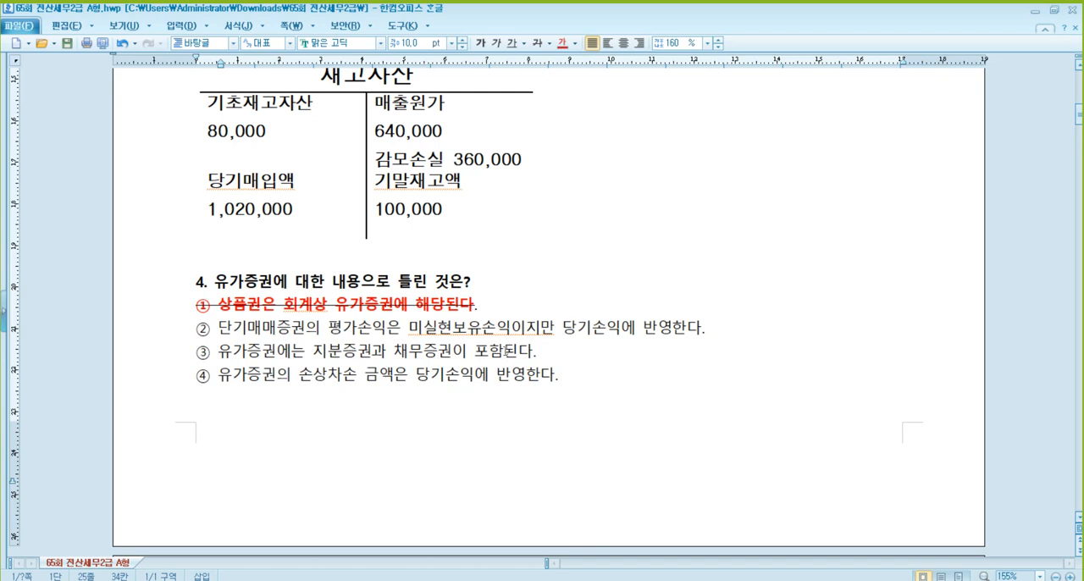
click(247, 375)
click(460, 376)
click(403, 303)
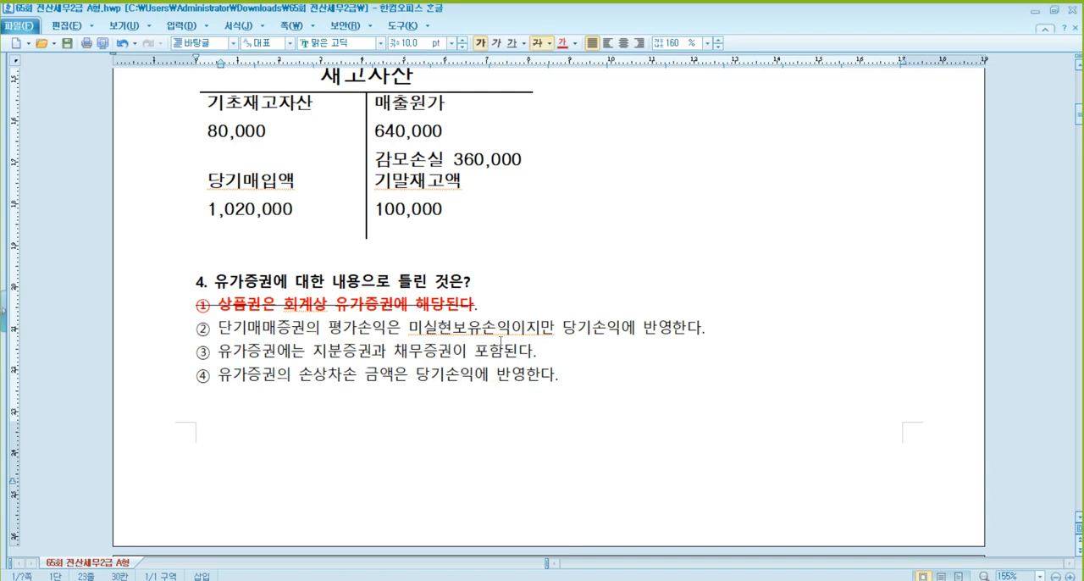
- Read through question 5 and mark "③ 우발부채는 부채로 인식하여야 한다." as the answer in bold and red
scroll(501, 341, down, 1)
scroll(501, 342, down, 7)
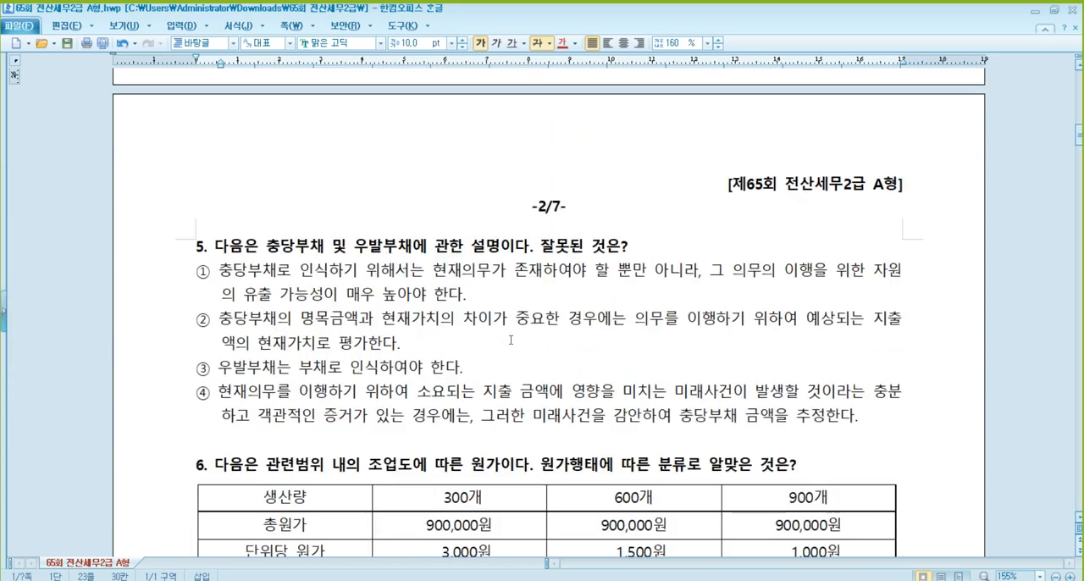
scroll(508, 336, down, 1)
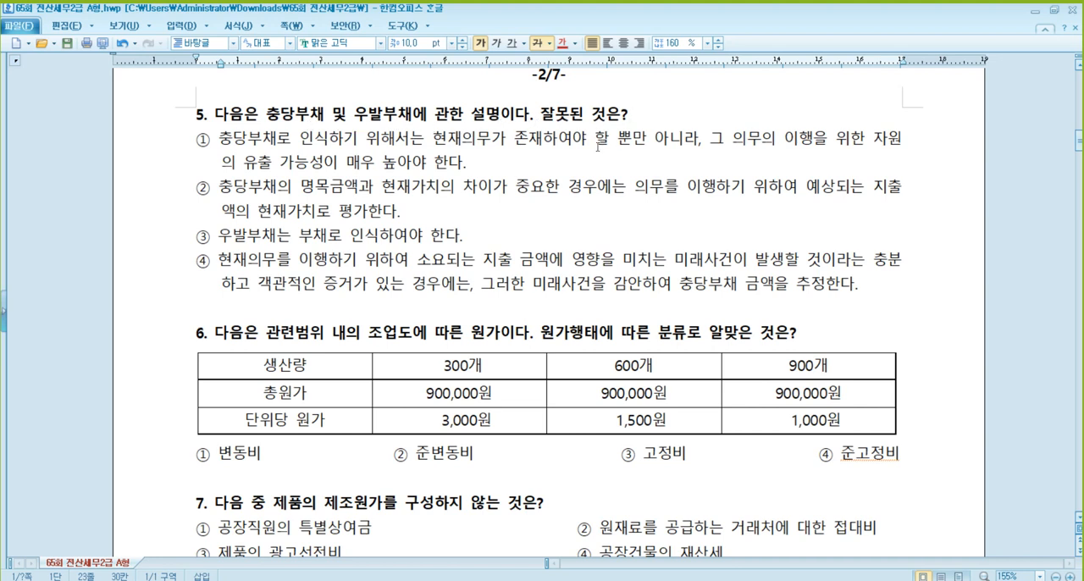
click(292, 116)
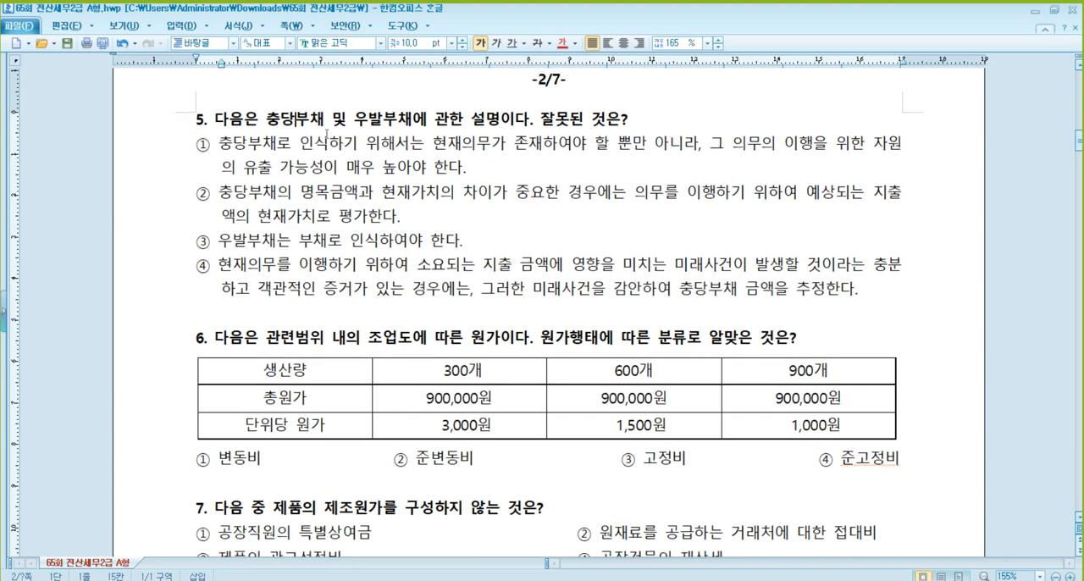
click(384, 122)
click(265, 166)
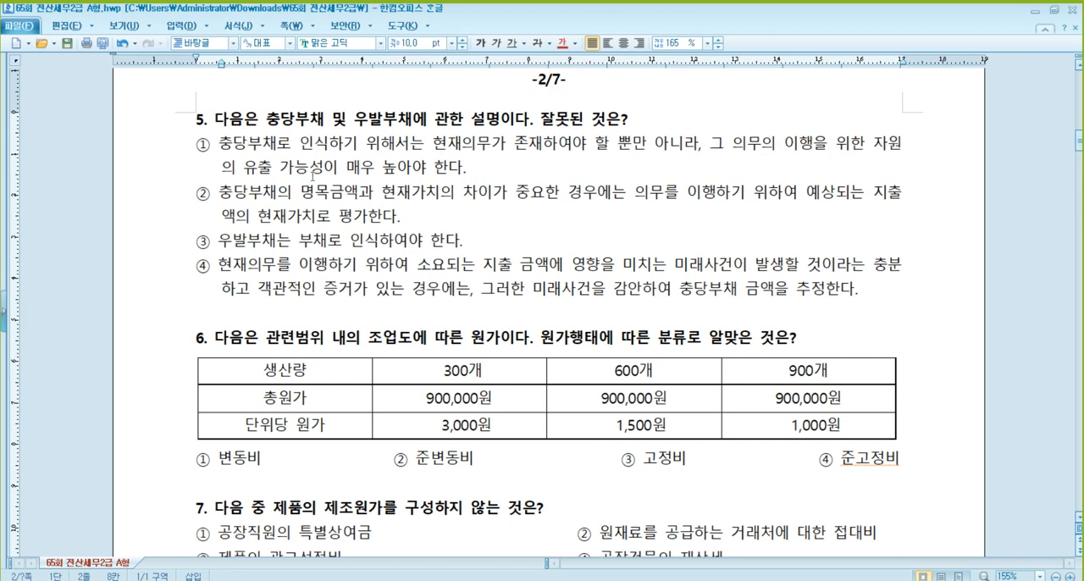
click(463, 167)
click(247, 198)
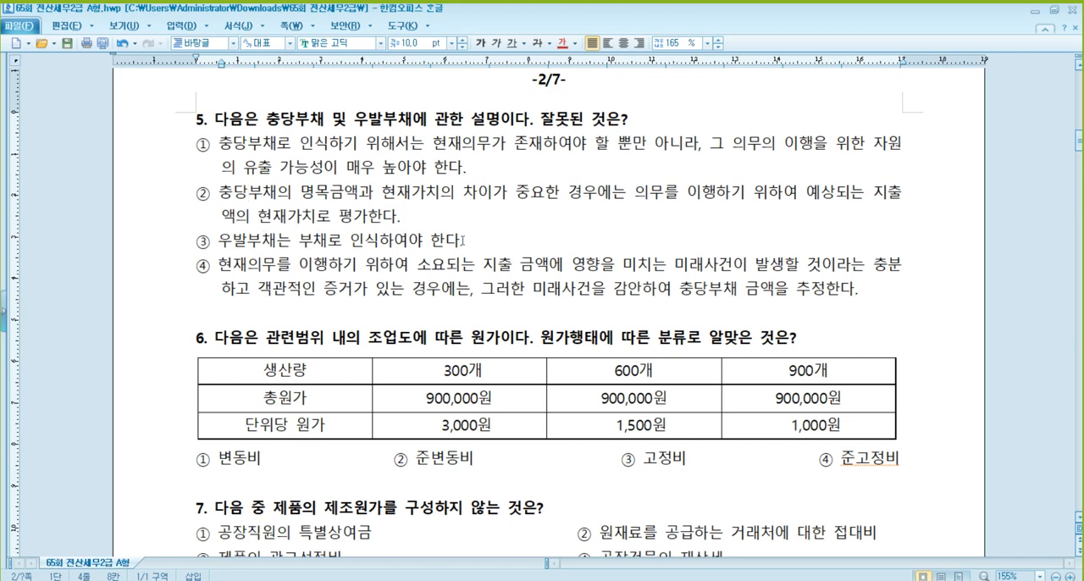
drag(464, 241, 195, 246)
click(481, 42)
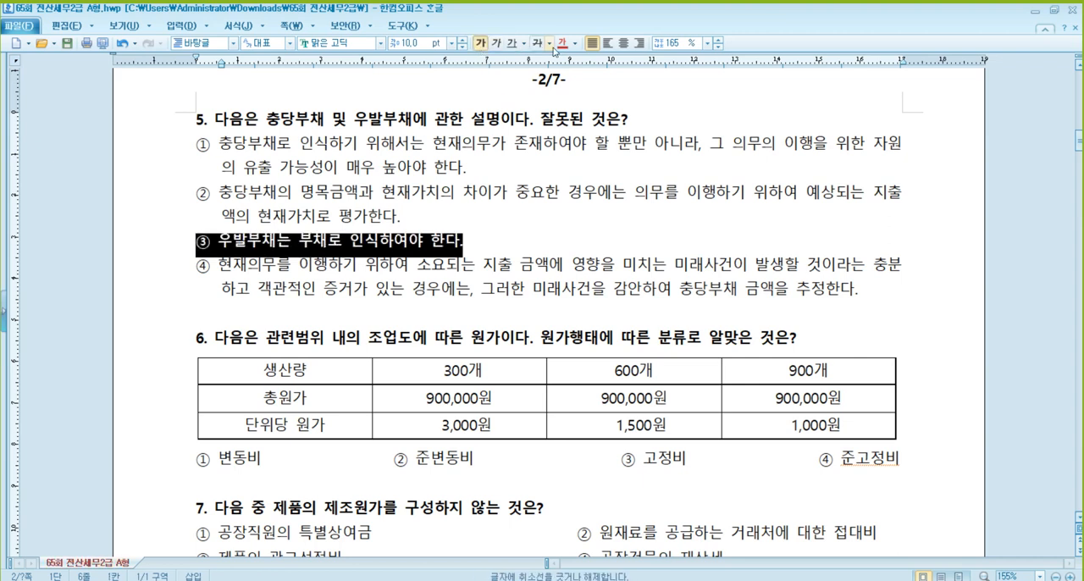
click(563, 44)
click(517, 231)
key(Down)
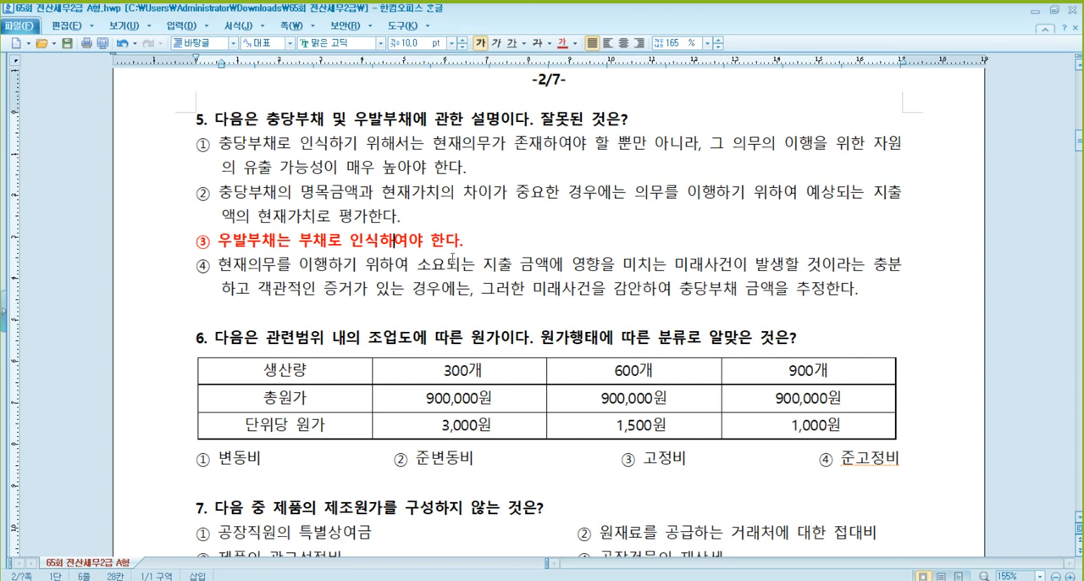
- Review option ④ of question 5 and the terms 충당부채 and 우발부채 in its heading
click(349, 276)
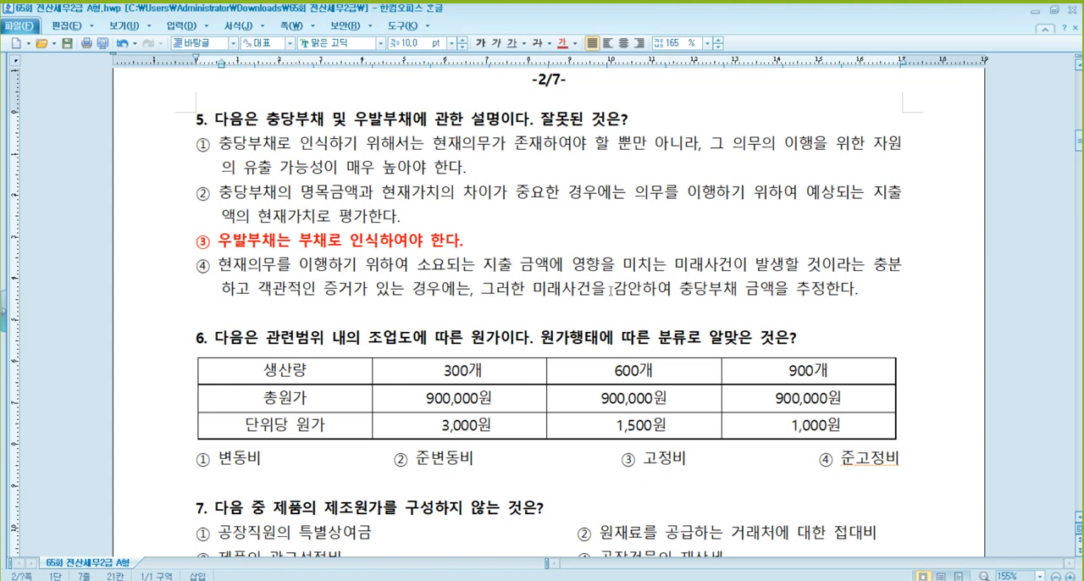
click(710, 290)
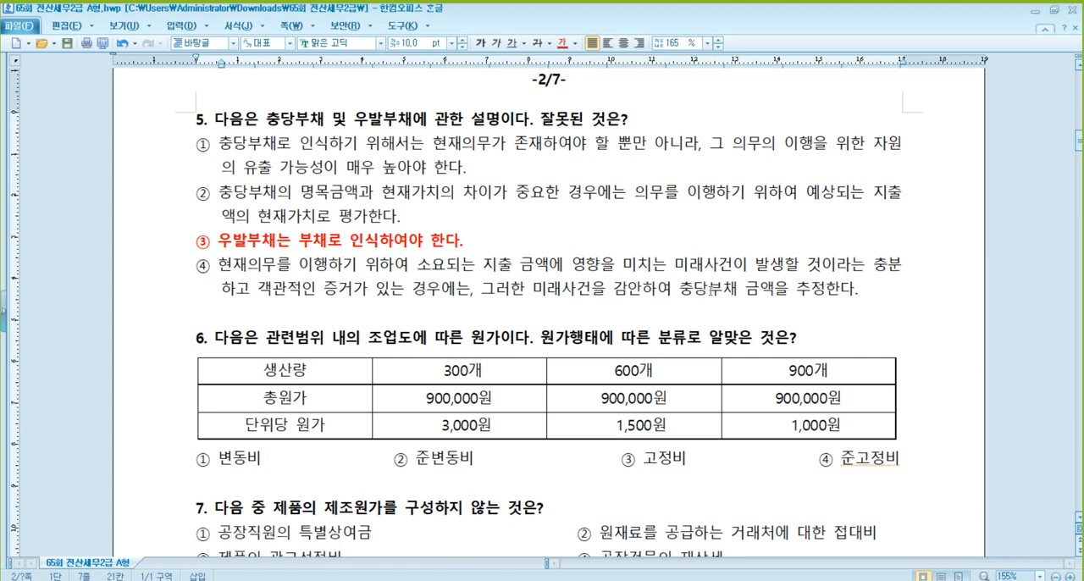
click(823, 290)
click(700, 288)
click(310, 120)
click(403, 120)
- Check the production volumes and total costs in question 6's table and mark "③ 고정비" as the answer in red and bold
scroll(440, 233, down, 3)
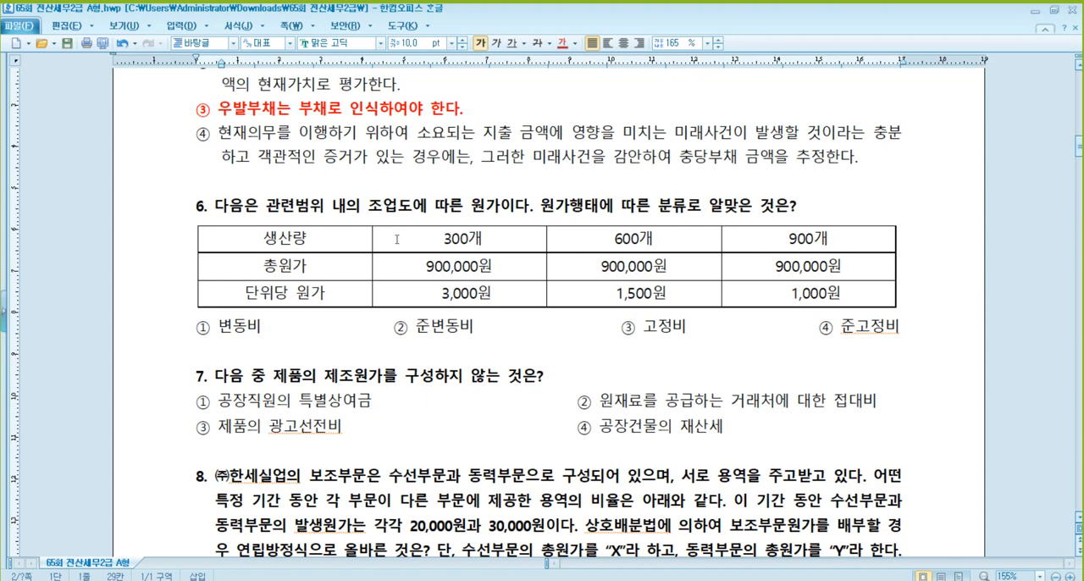
click(469, 240)
click(615, 240)
click(778, 246)
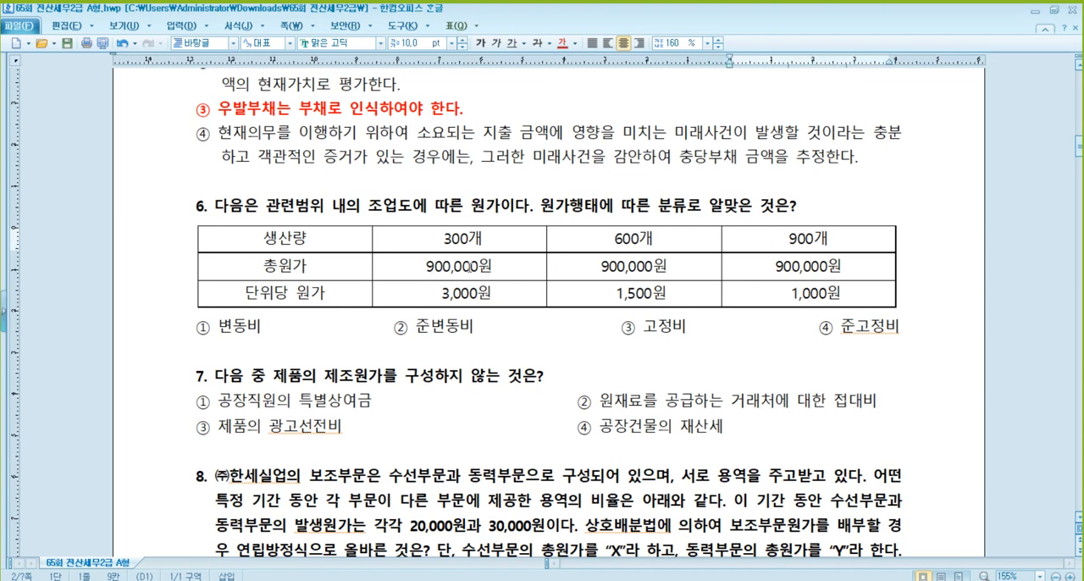
click(471, 266)
click(612, 266)
click(783, 266)
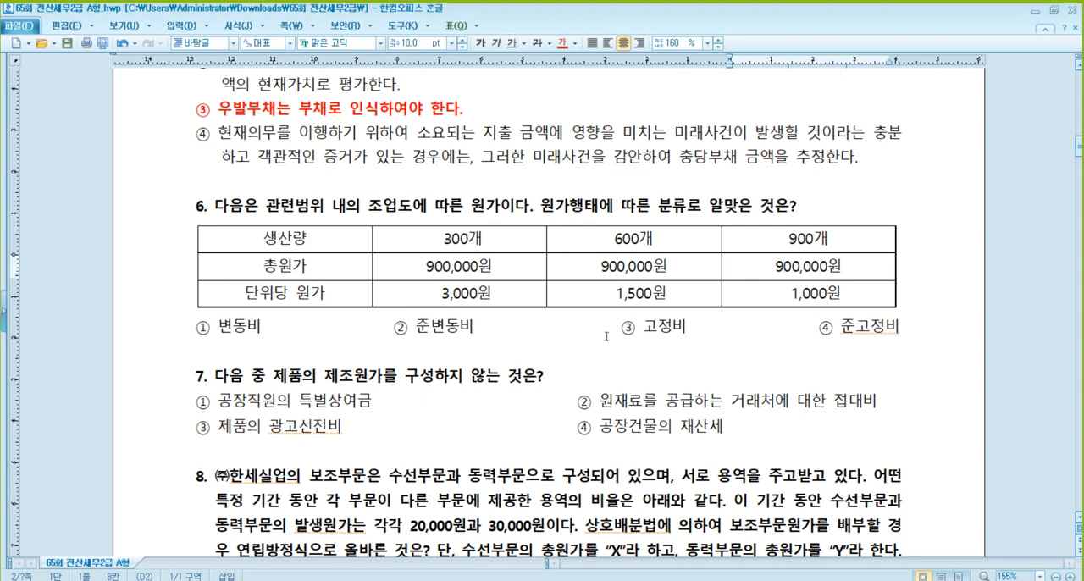
drag(622, 328, 688, 334)
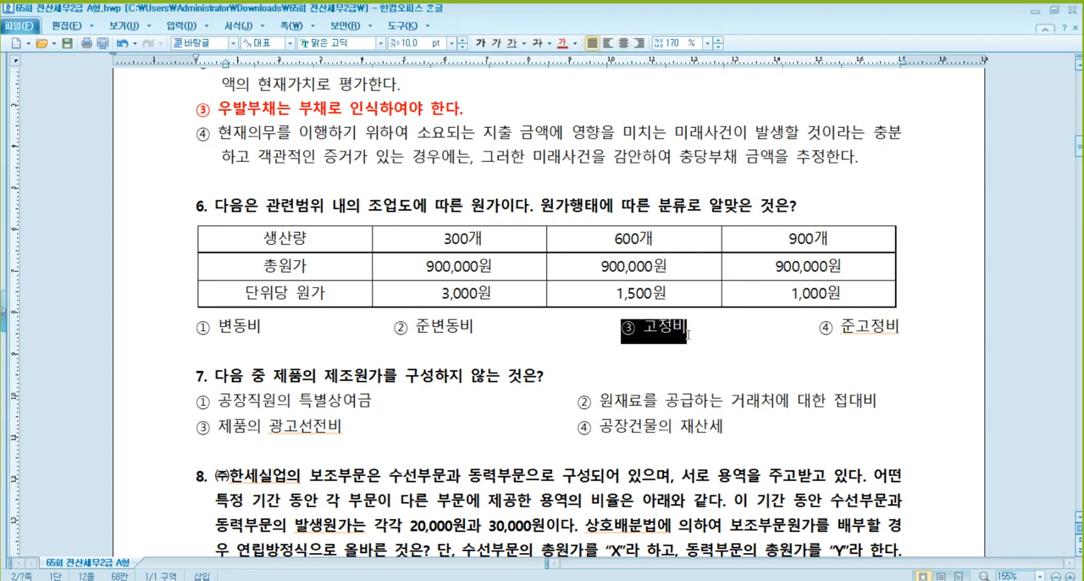
click(563, 43)
click(481, 43)
click(566, 348)
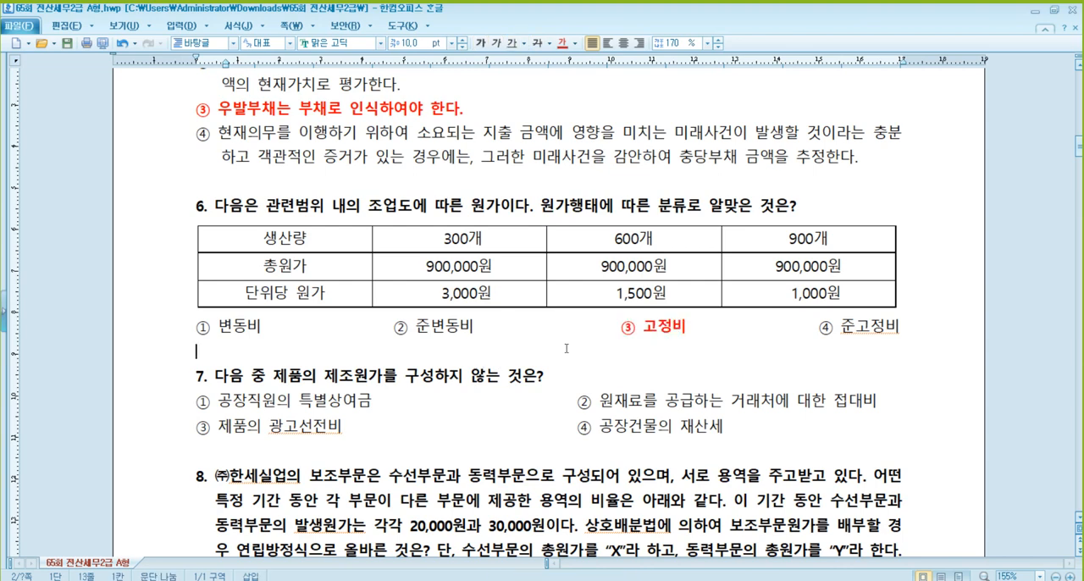
- Mark "③ 제품의 광고선전비" in question 7 as the answer in red and bold, and check it against the question text
scroll(566, 349, down, 2)
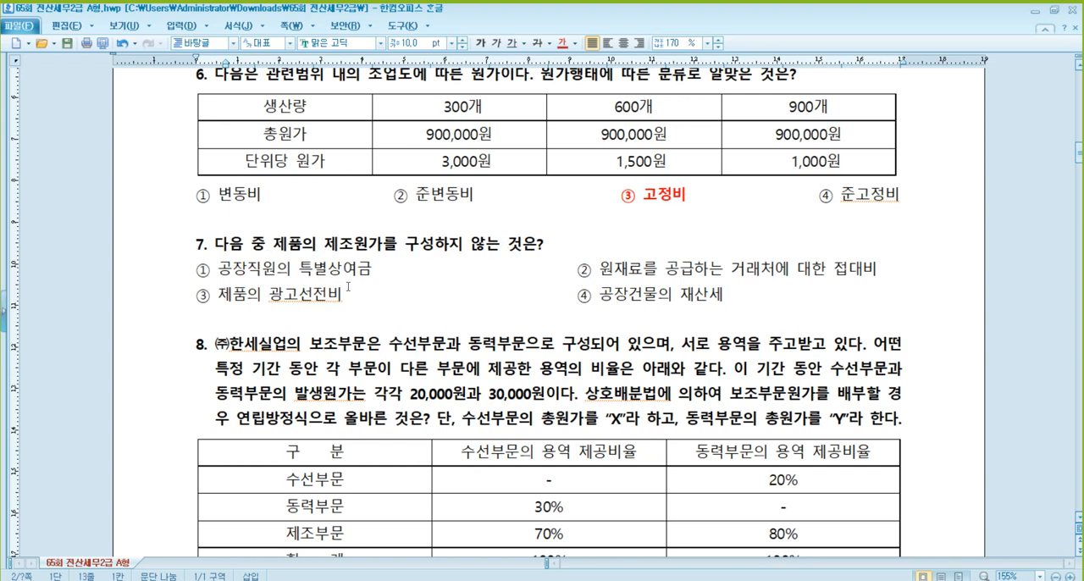
drag(342, 295, 195, 296)
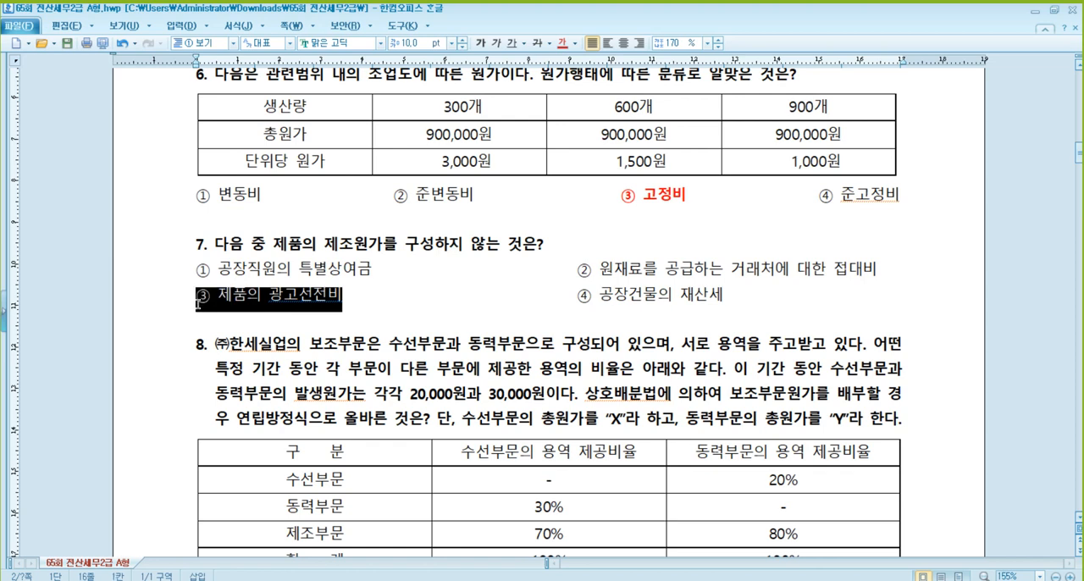
click(563, 42)
click(480, 42)
click(475, 268)
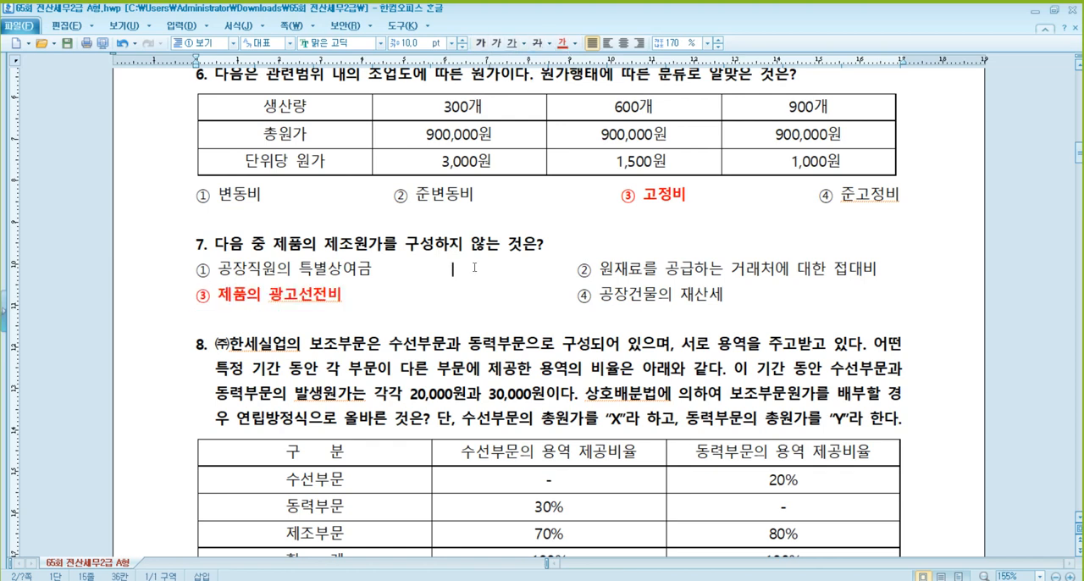
scroll(497, 253, up, 2)
click(331, 314)
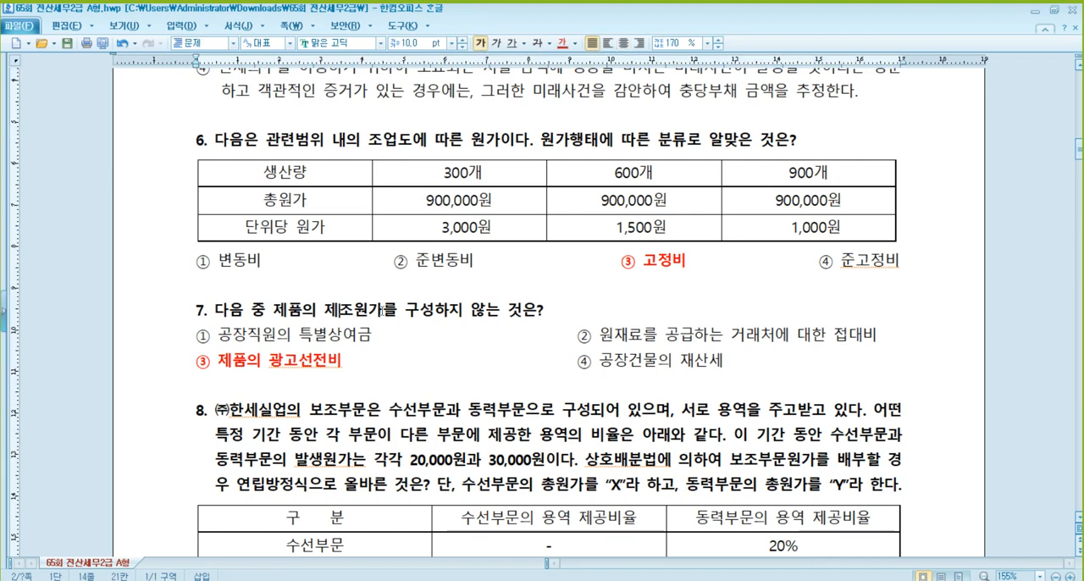
- Read through question 8 and add "X" to the 수선부문 row label and "Y" to the 동력부문 row label in its table
scroll(389, 310, down, 8)
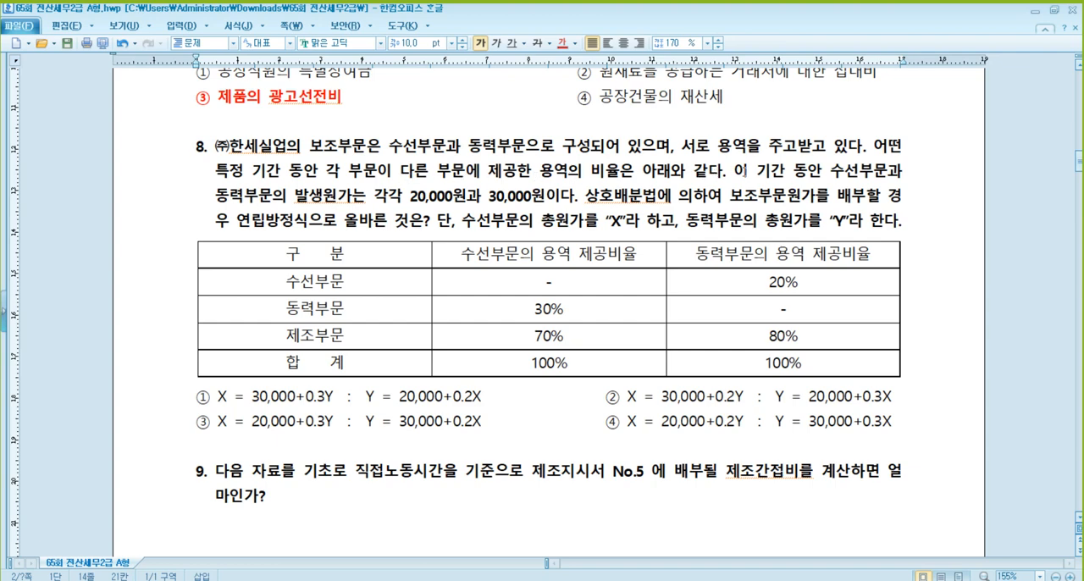
click(446, 199)
click(629, 199)
click(296, 224)
click(354, 282)
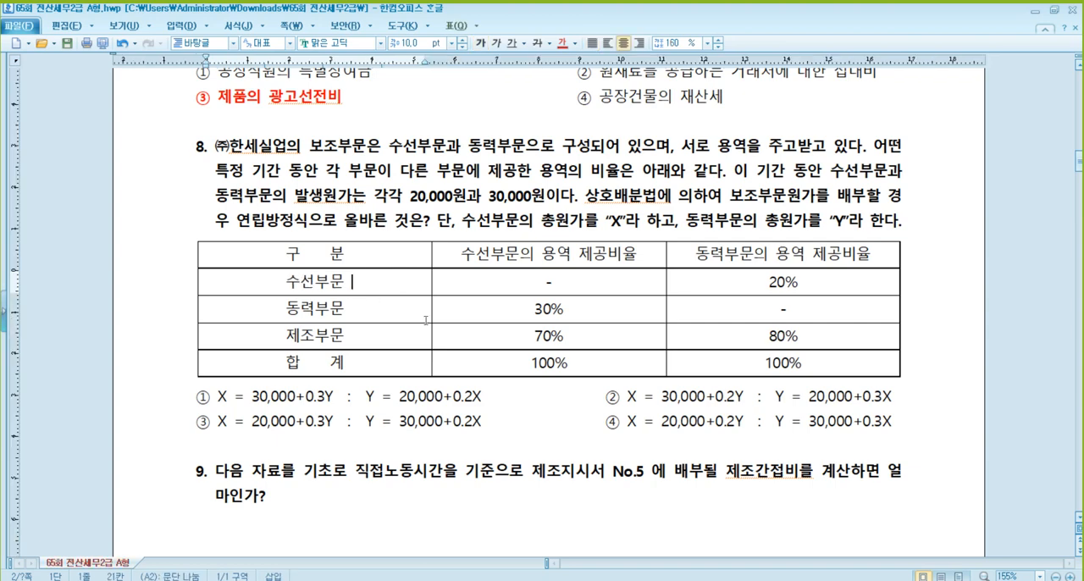
text(X)
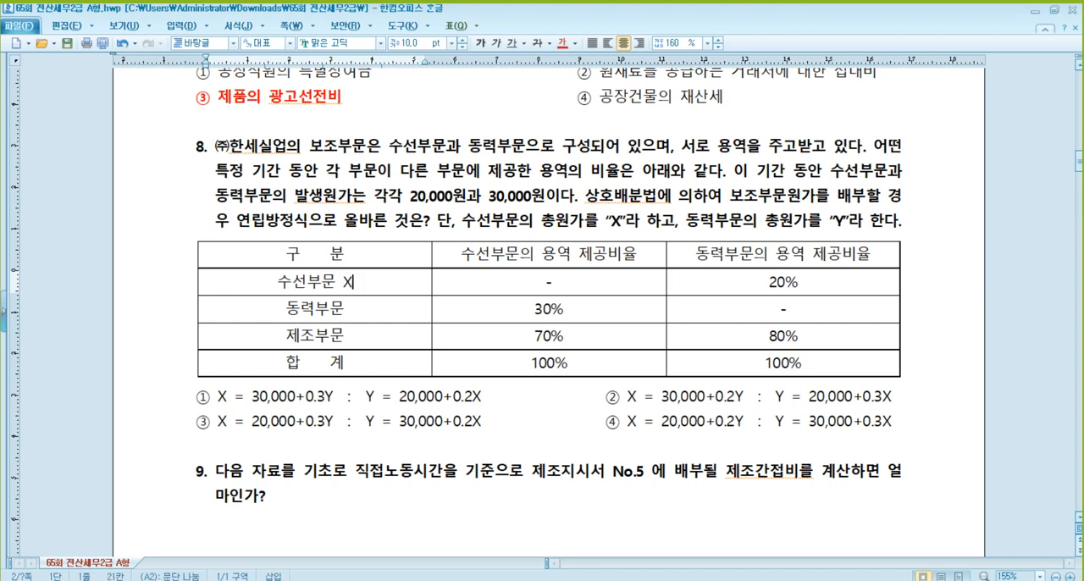
click(426, 320)
text(Y)
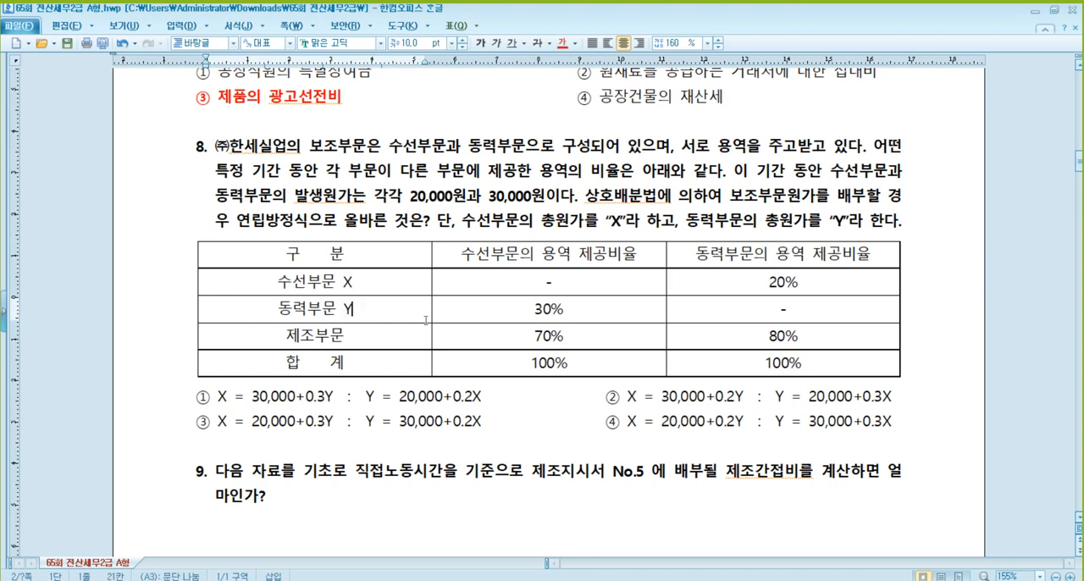
- Add "X" to the 수선부문의 용역 제공비율 column heading and "Y" to the 동력부문의 용역 제공비율 heading in question 8's table
scroll(658, 256, up, 2)
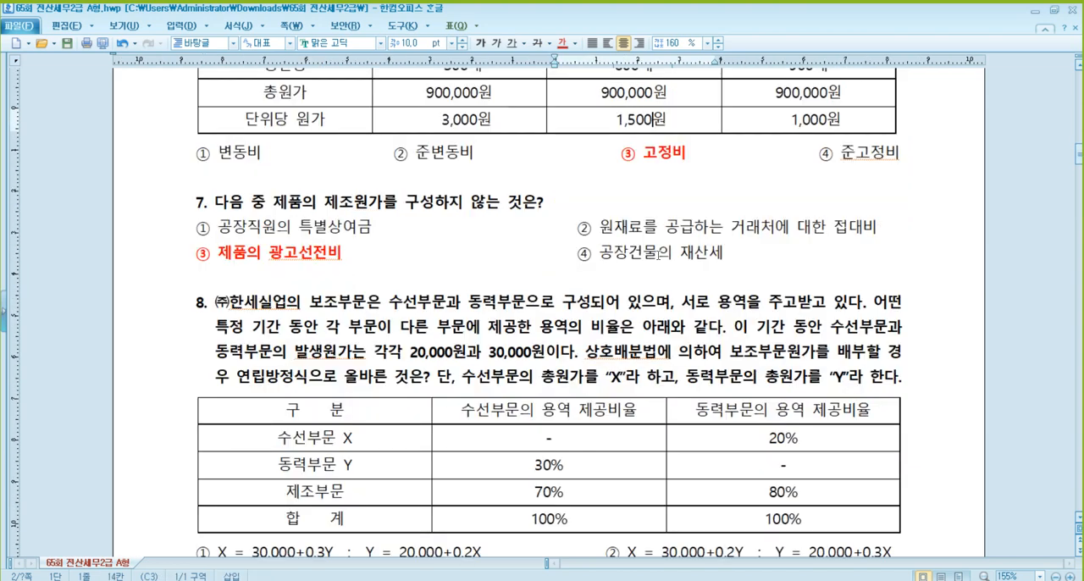
scroll(659, 252, down, 3)
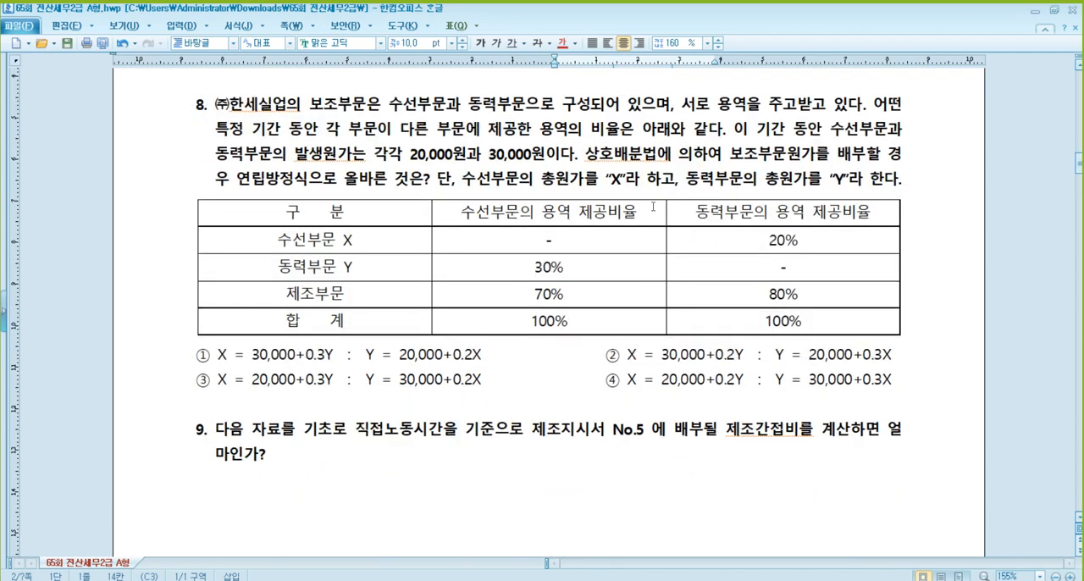
click(653, 215)
text(X)
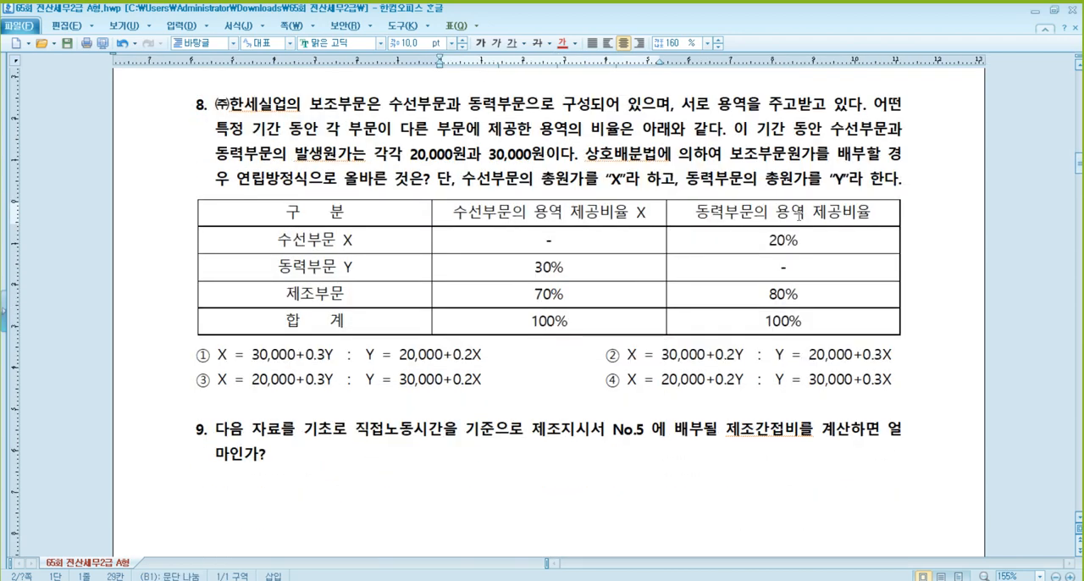
click(881, 212)
text(Y)
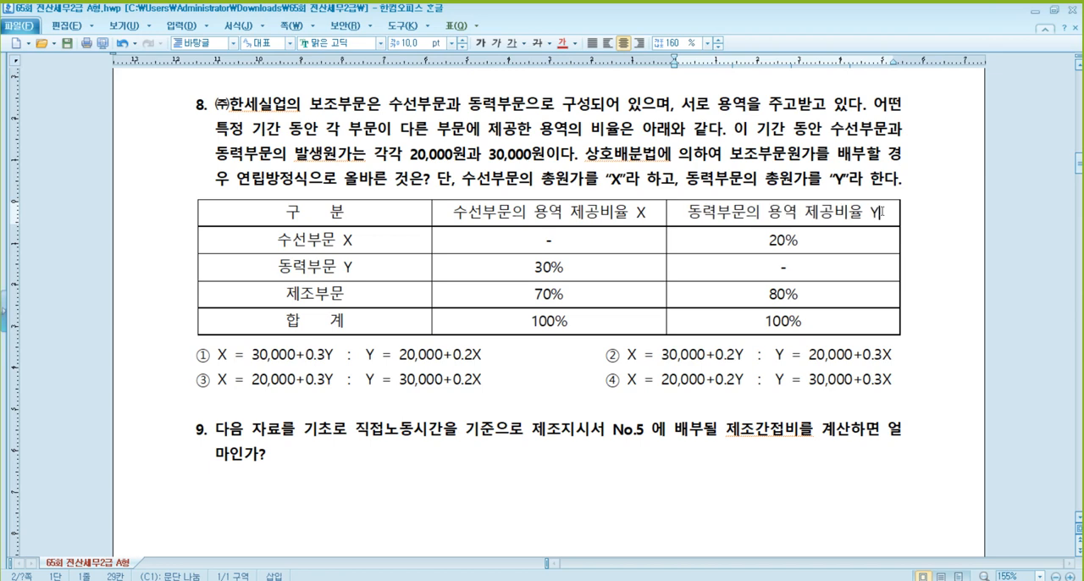
- Append the incurred costs to question 8's row labels: "= 20,000" after 수선부문 X and "= 30,000" after 동력부문 Y
click(870, 129)
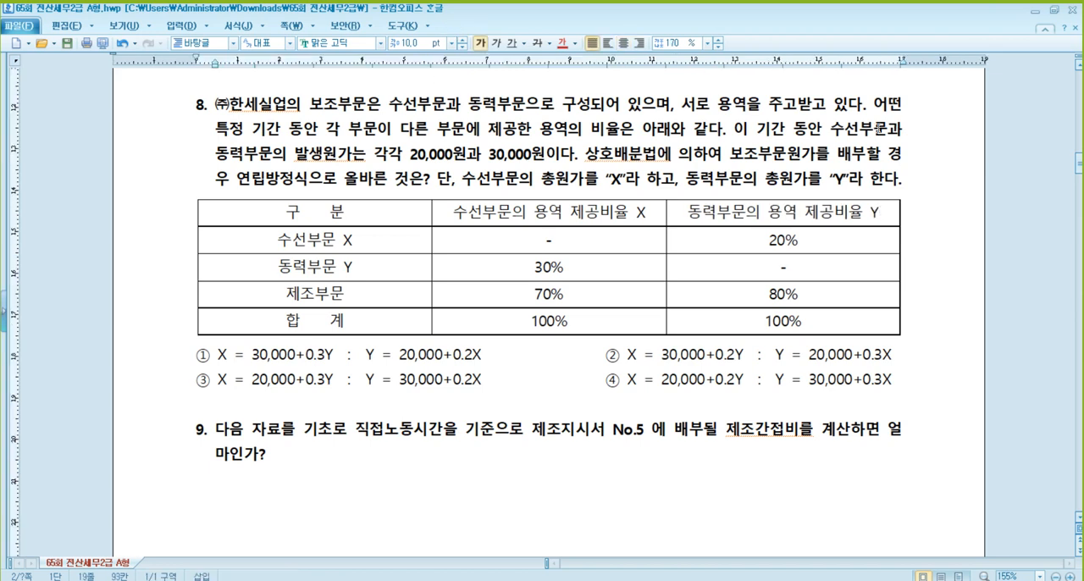
click(455, 157)
click(399, 240)
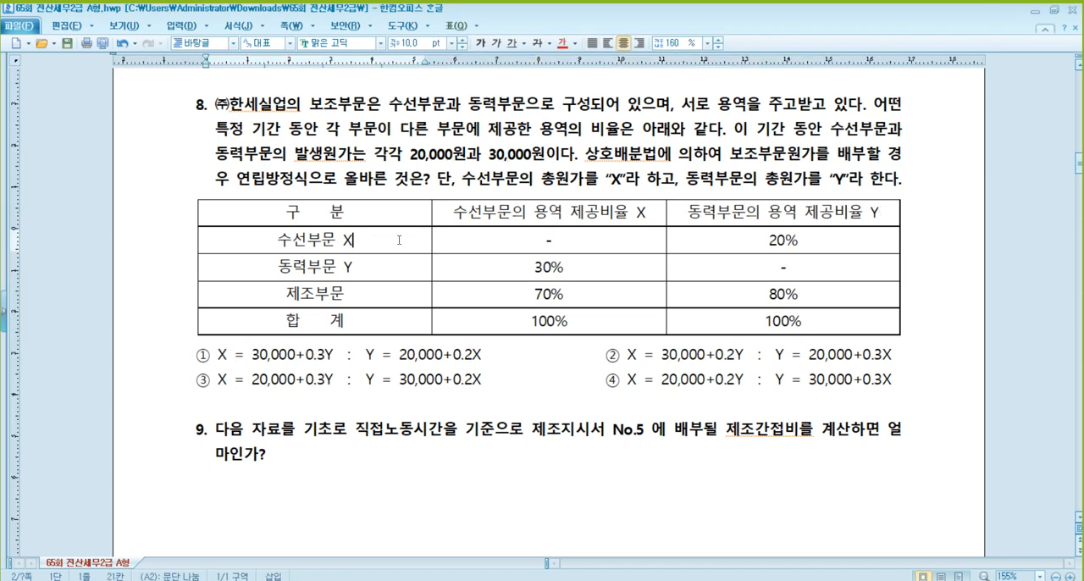
text(= 20,000)
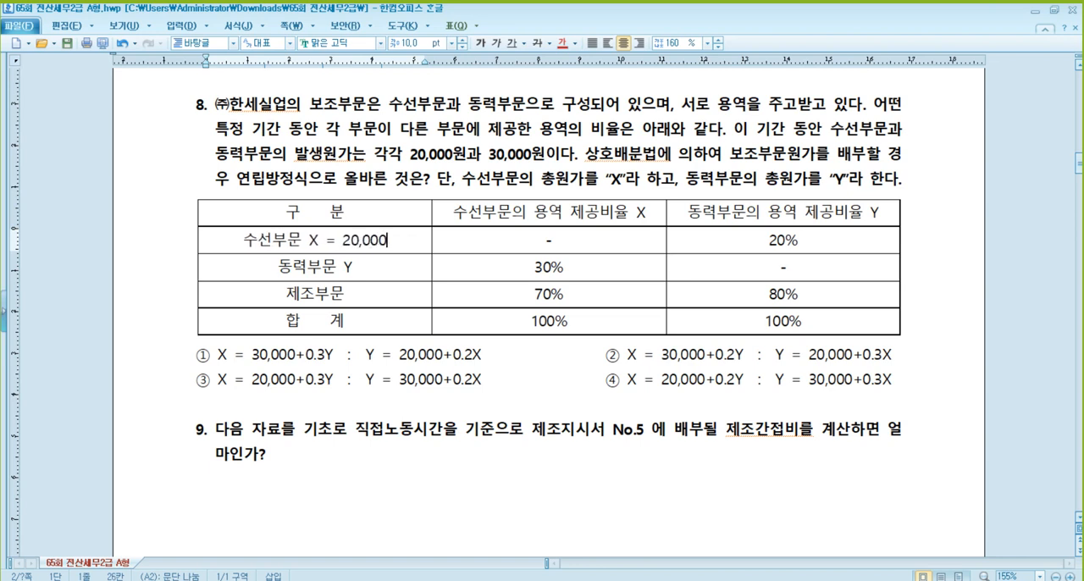
click(354, 267)
text(= )
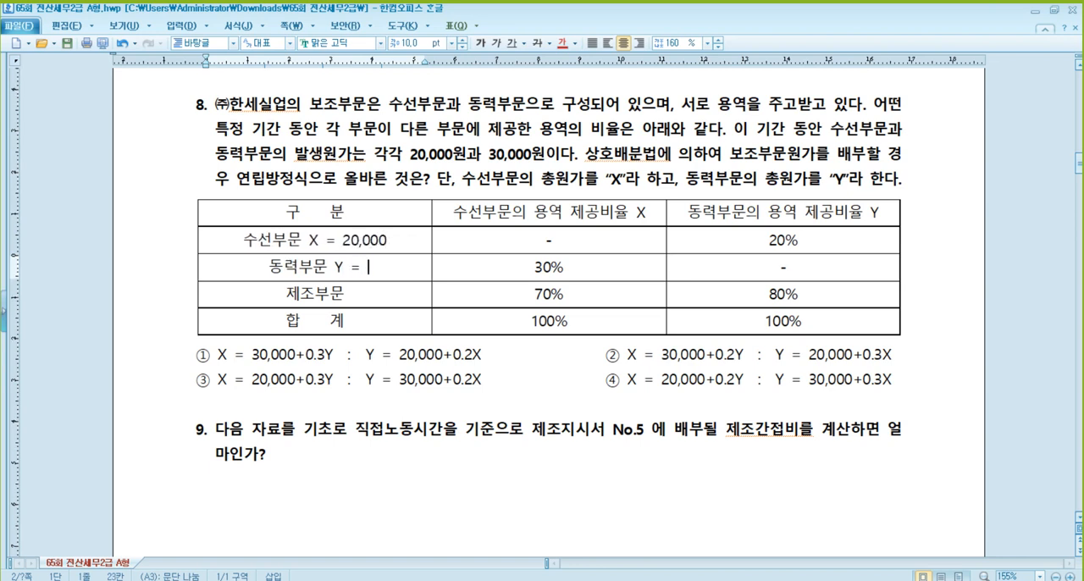
text(30,000)
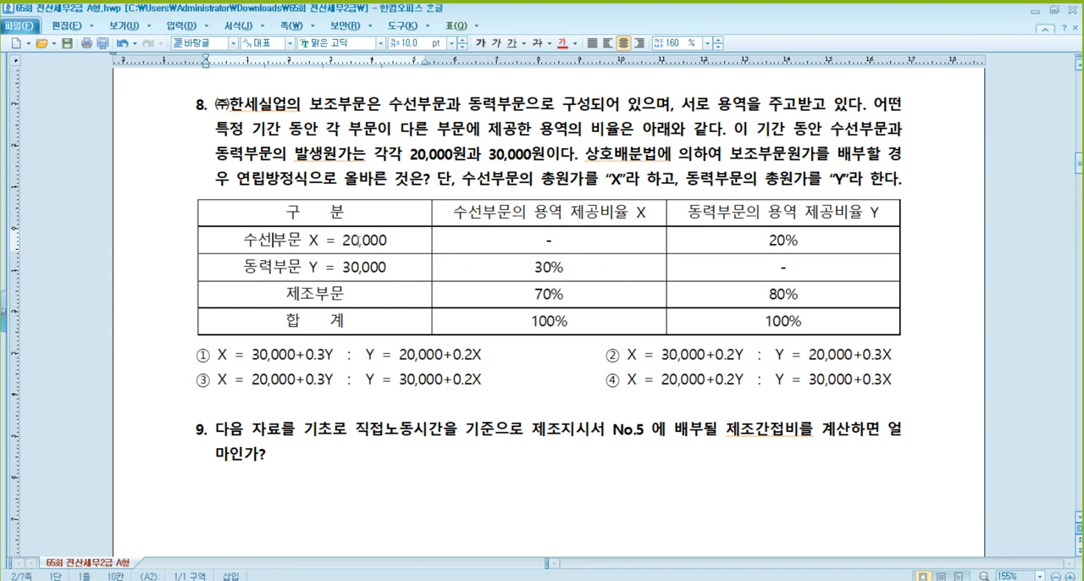
- Temporarily outline question 8's 수선부문 row in red and its 동력부문 row through 30% in blue with the screen pen, then clear the annotations
click(380, 240)
click(779, 241)
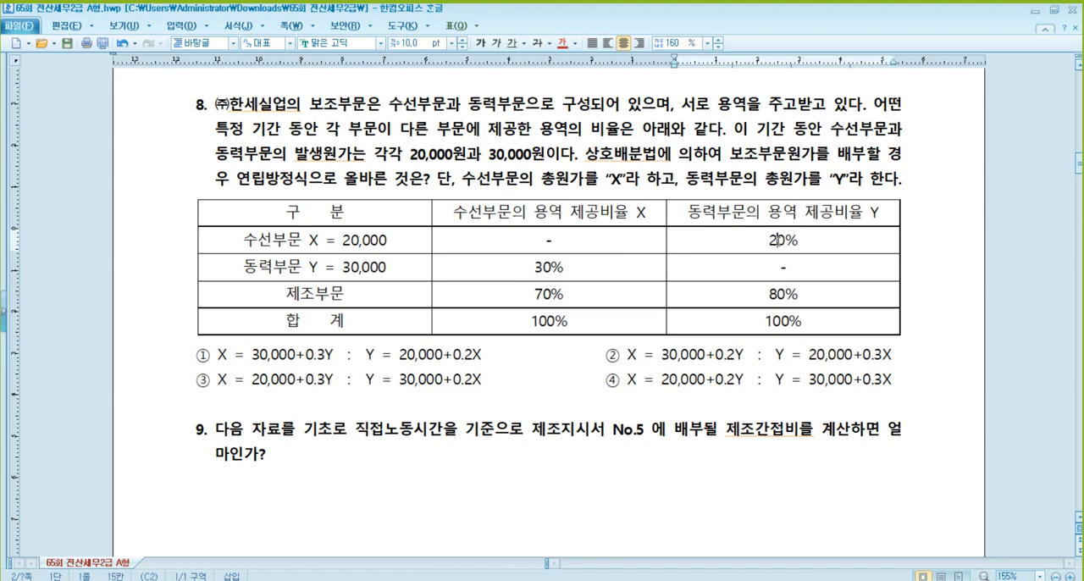
key(F2)
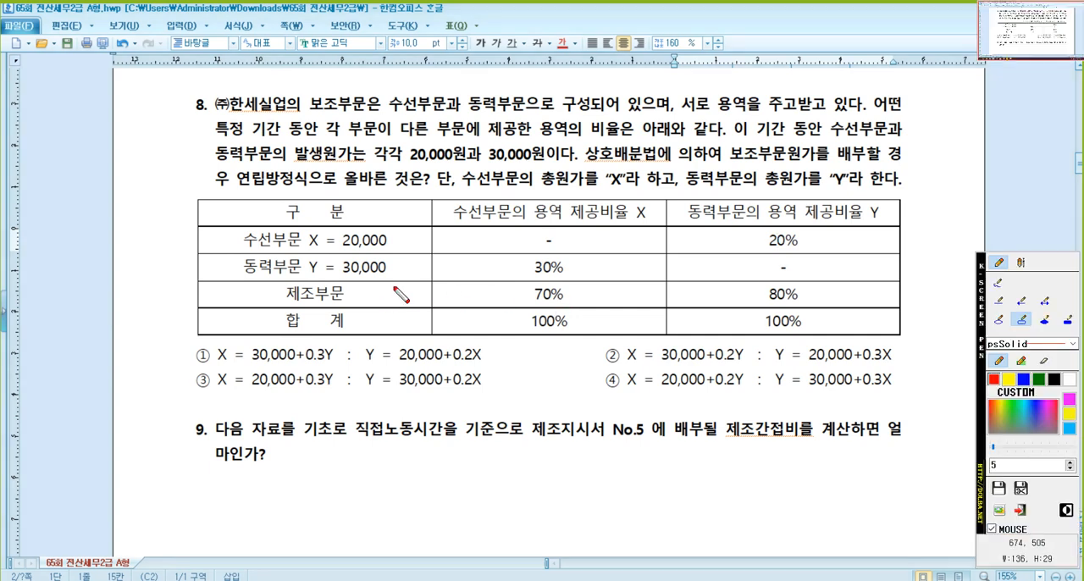
drag(196, 225, 910, 254)
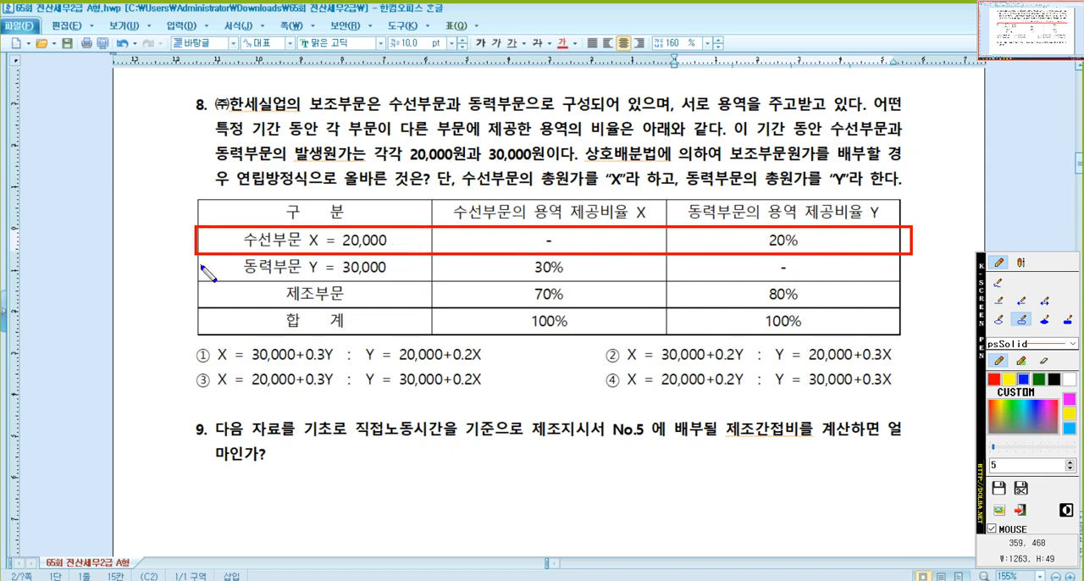
drag(199, 256, 678, 283)
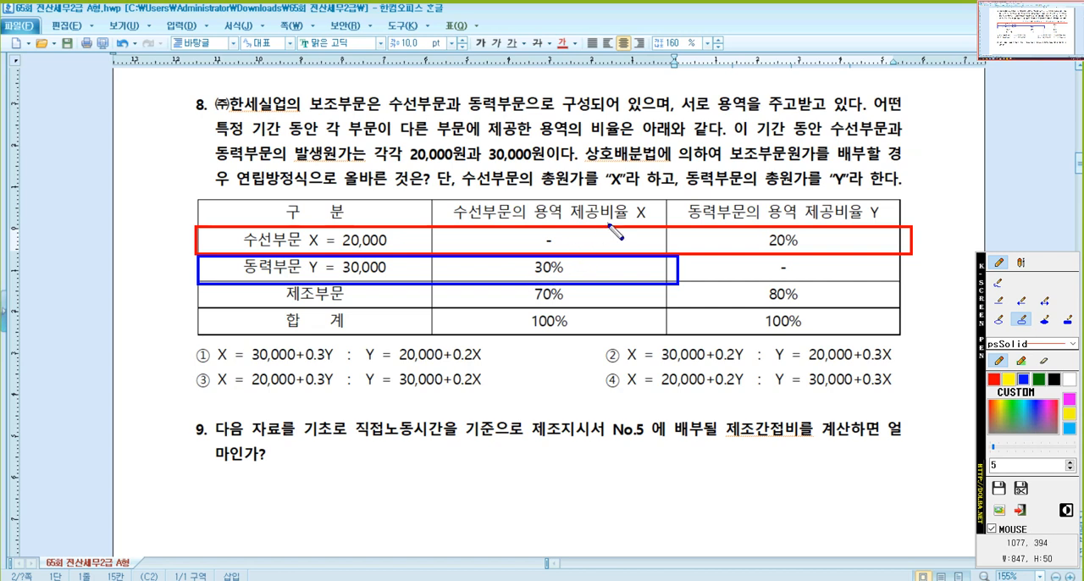
key(Escape)
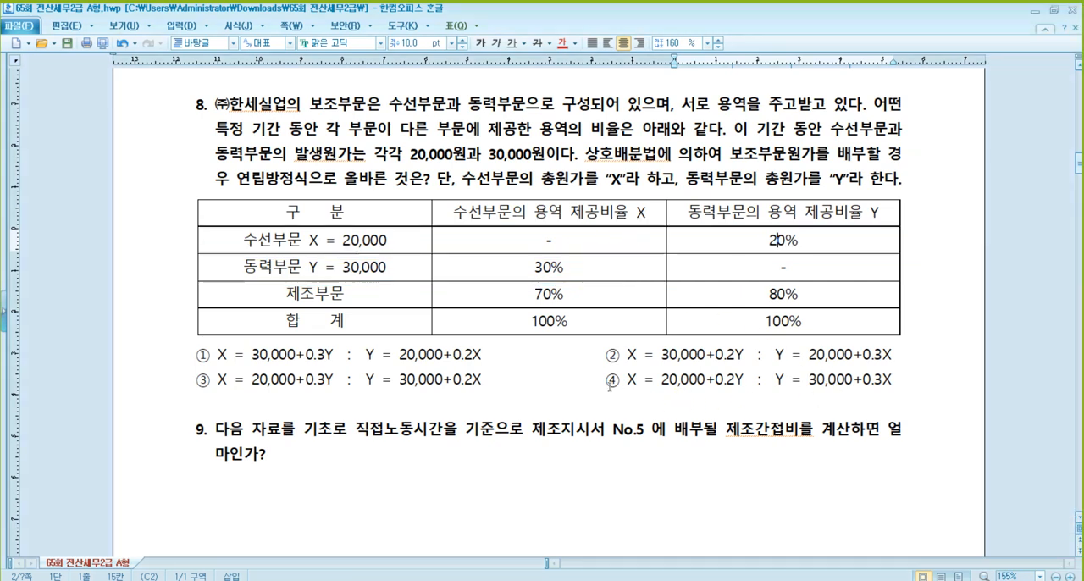
- Mark "④ X = 20,000+0.2Y : Y = 30,000+0.3X" in question 8 as the answer in red and bold
drag(610, 380, 891, 383)
click(561, 42)
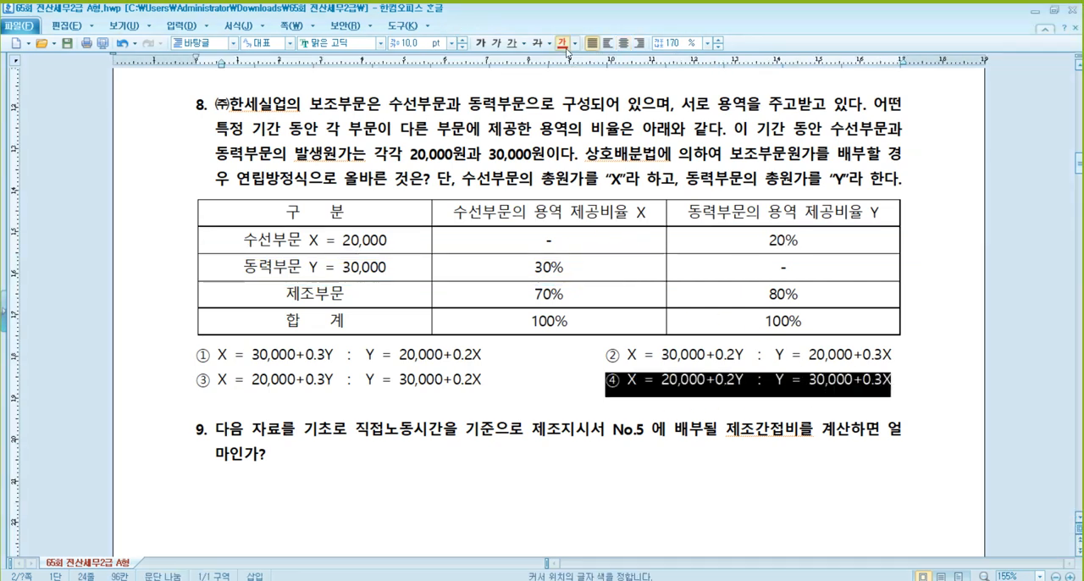
click(481, 43)
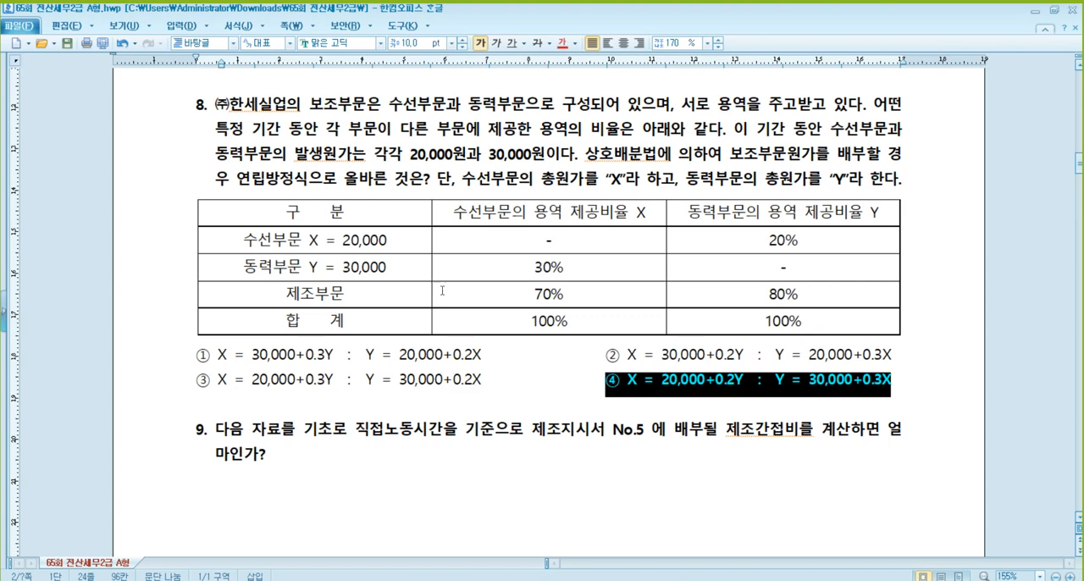
click(273, 411)
- Insert blank lines before question 9 to move its heading onto the next page with its table
scroll(274, 412, down, 1)
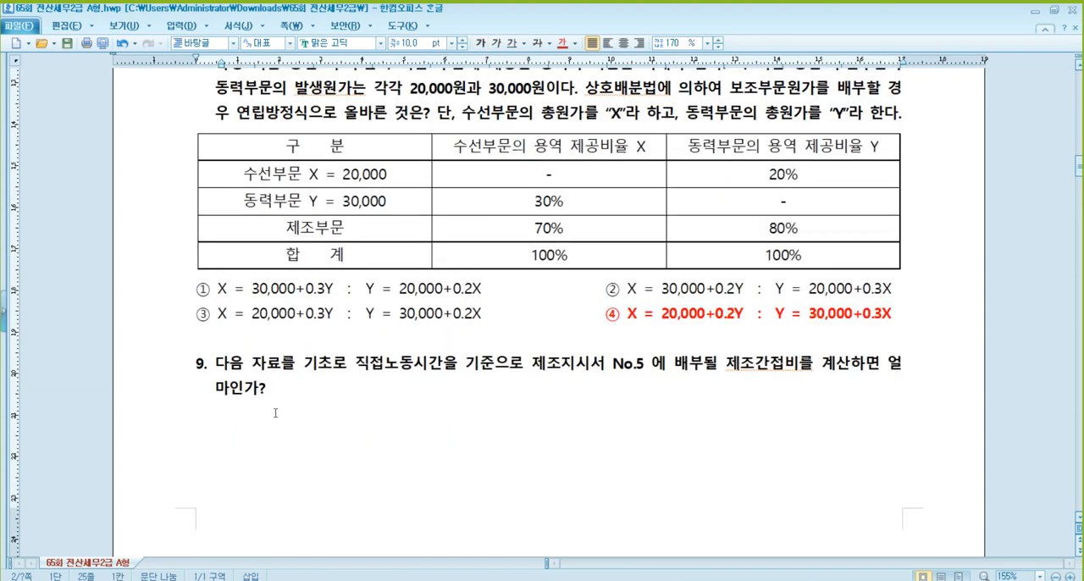
key(Return)
key(Return)
key(Return)
key(Return)
key(Return)
key(Return)
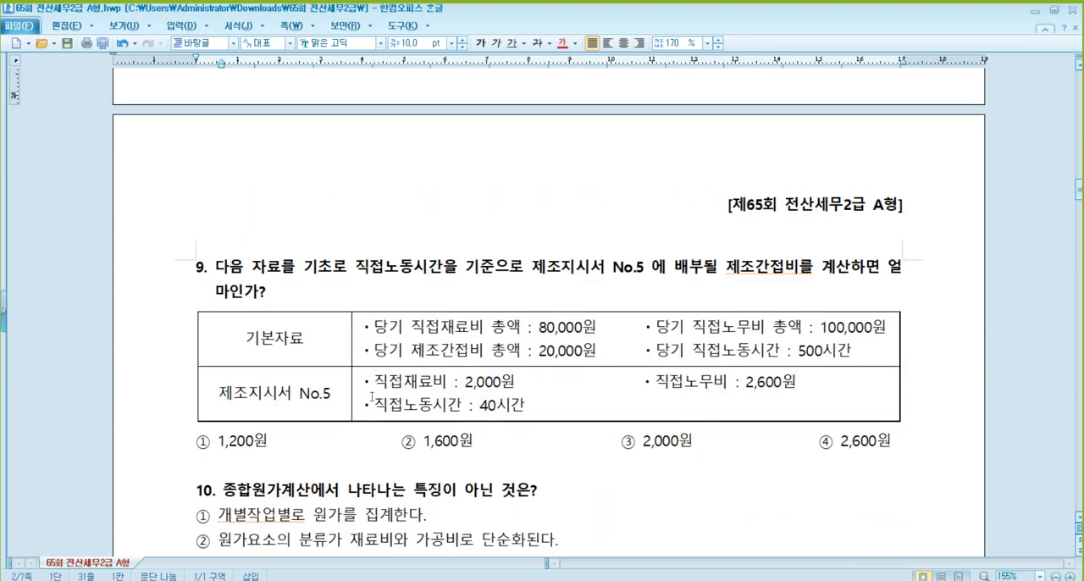
- Color "직접노동시간" in question 9's text and "당기 제조간접비 총액 : 20,000원" and "당기 직접노동시간 : 500시간" in its table red
scroll(375, 396, down, 2)
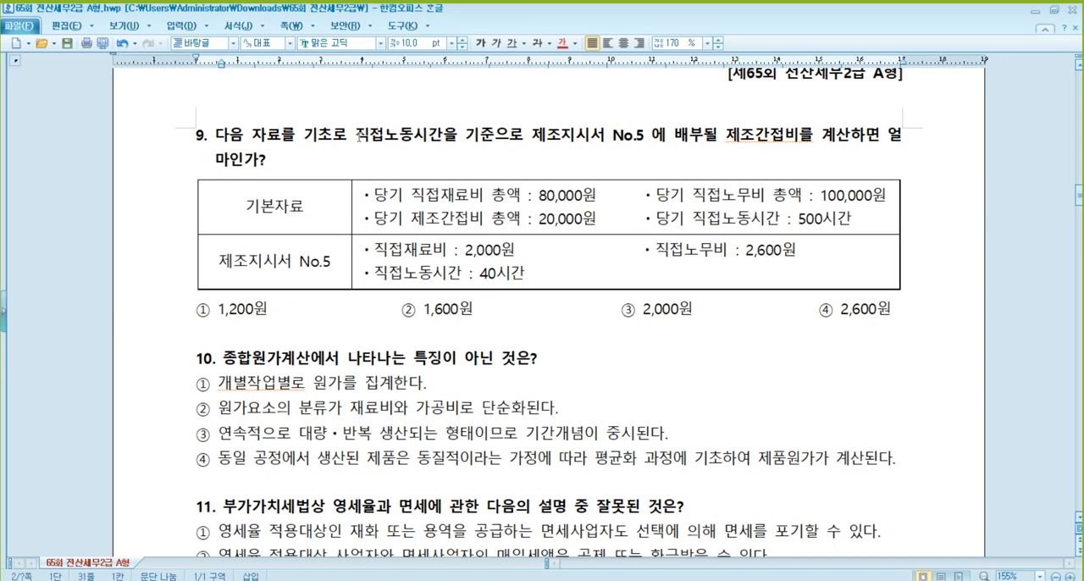
drag(359, 135, 444, 140)
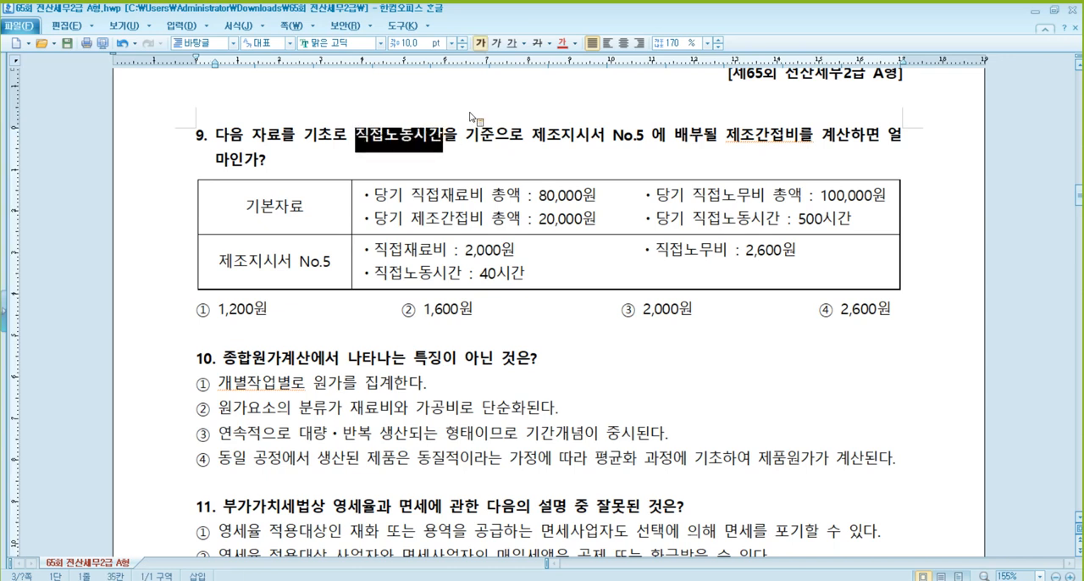
click(569, 45)
drag(369, 221, 852, 219)
click(561, 44)
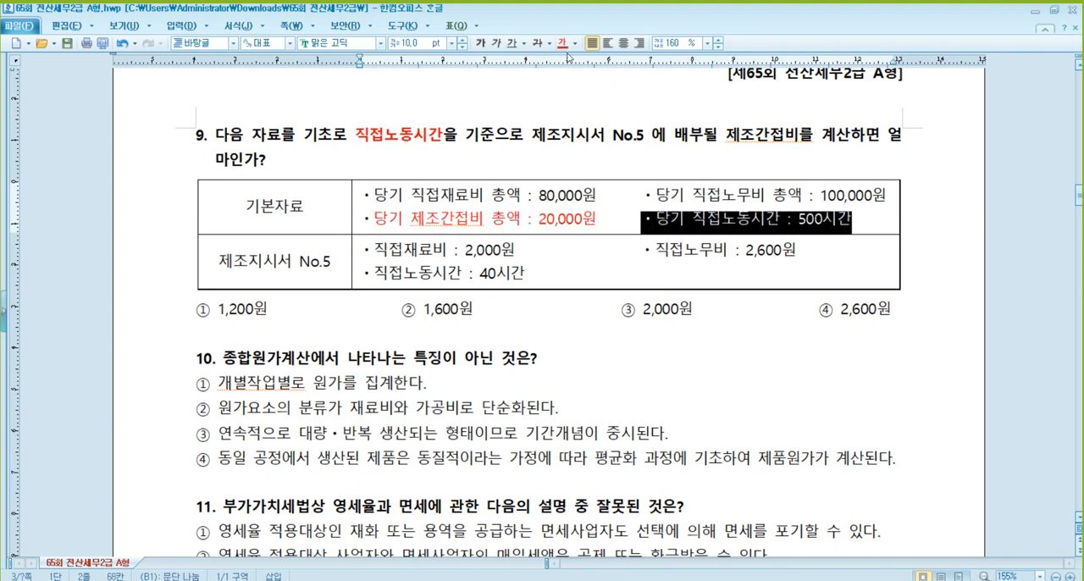
click(561, 49)
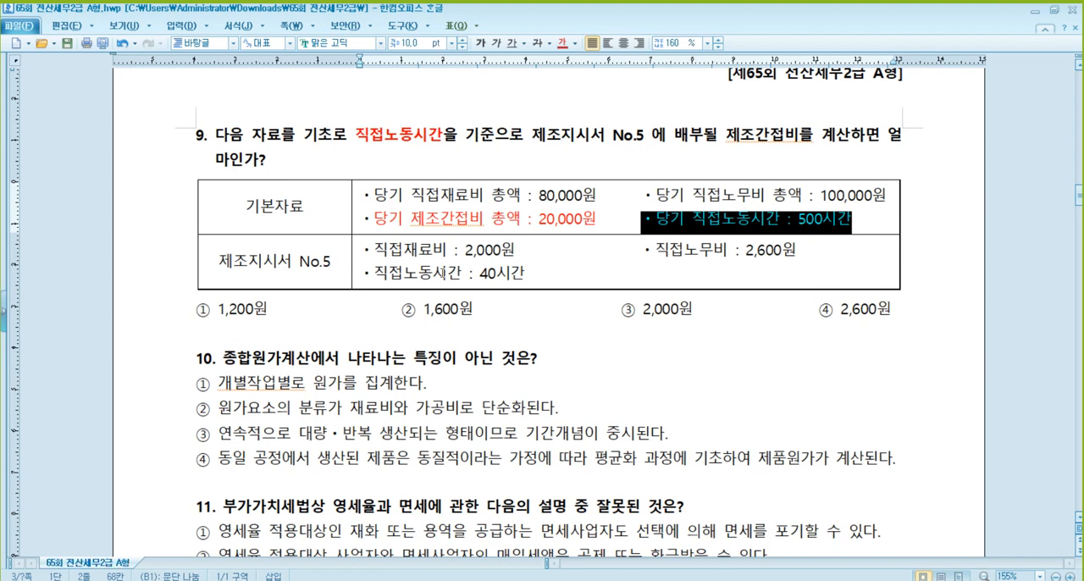
- Mark "② 1,600원" in question 9 as the answer in red and bold
click(506, 274)
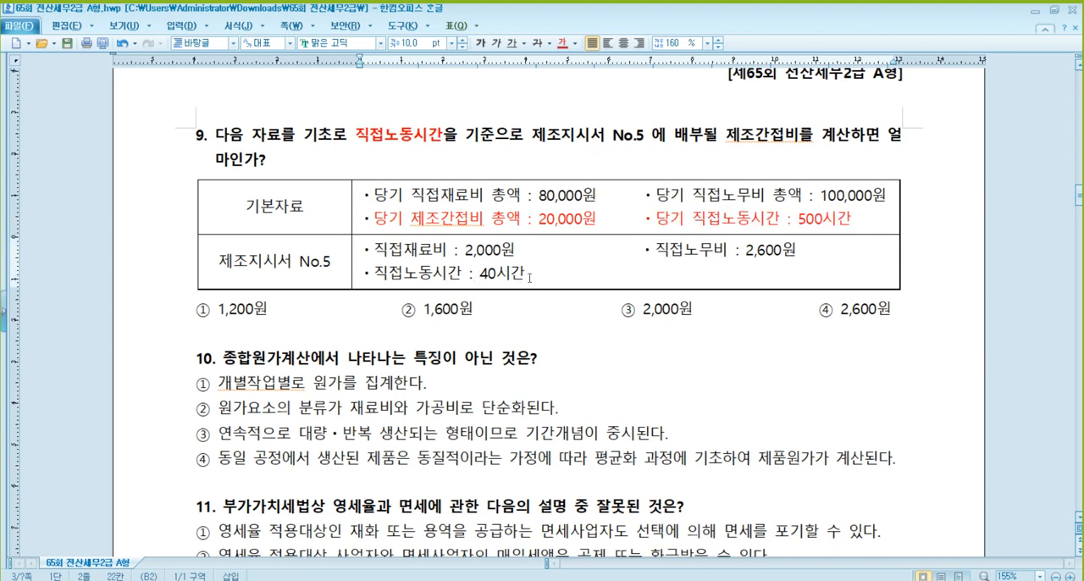
drag(475, 309, 390, 309)
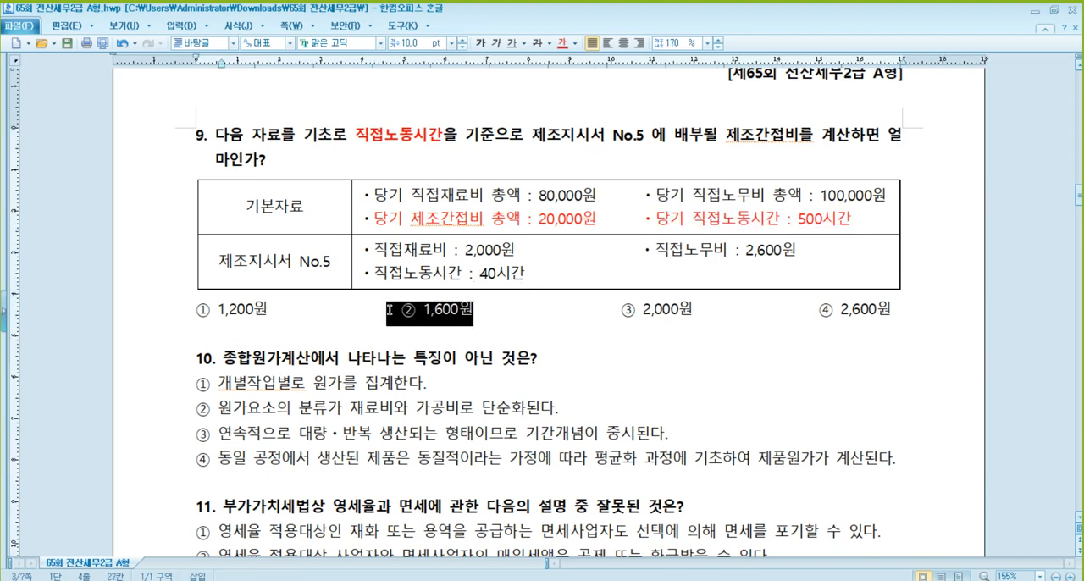
click(561, 43)
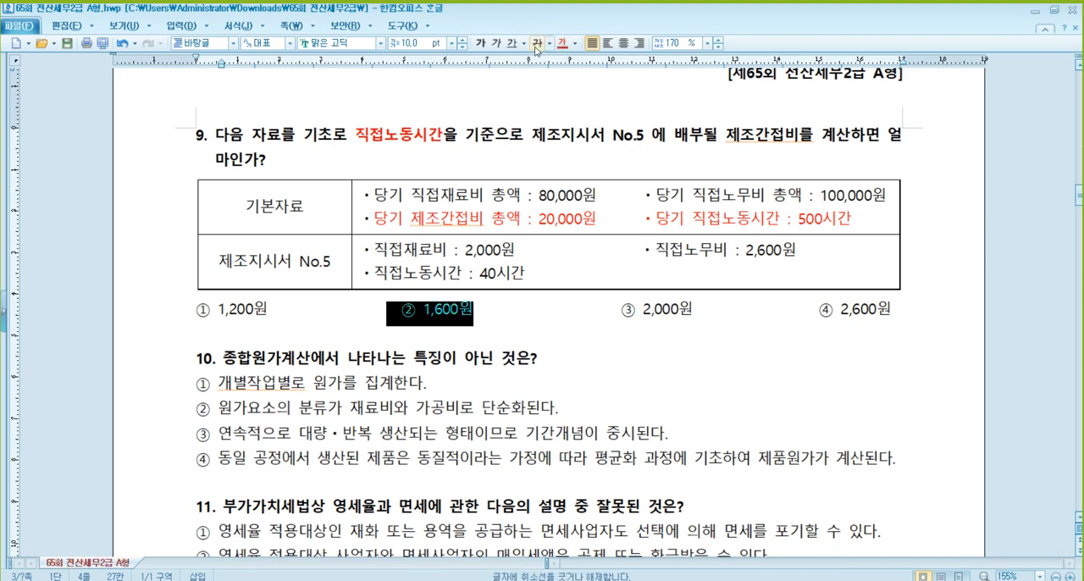
click(480, 42)
click(500, 322)
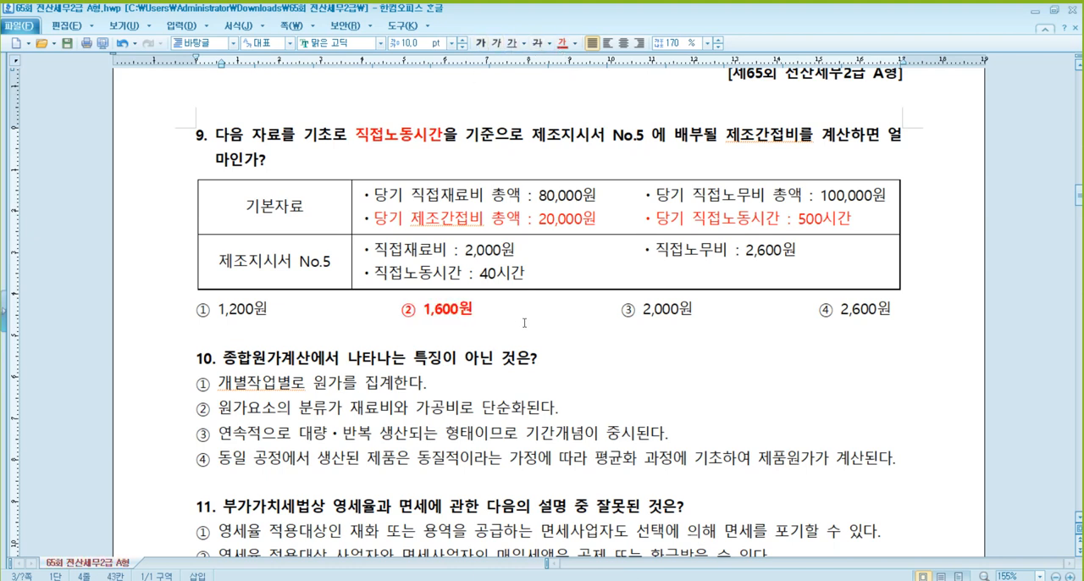
- Mark "① 개별작업별로 원가를 집계한다." in question 10 as the answer in bold and red, and review the other options
scroll(526, 321, down, 1)
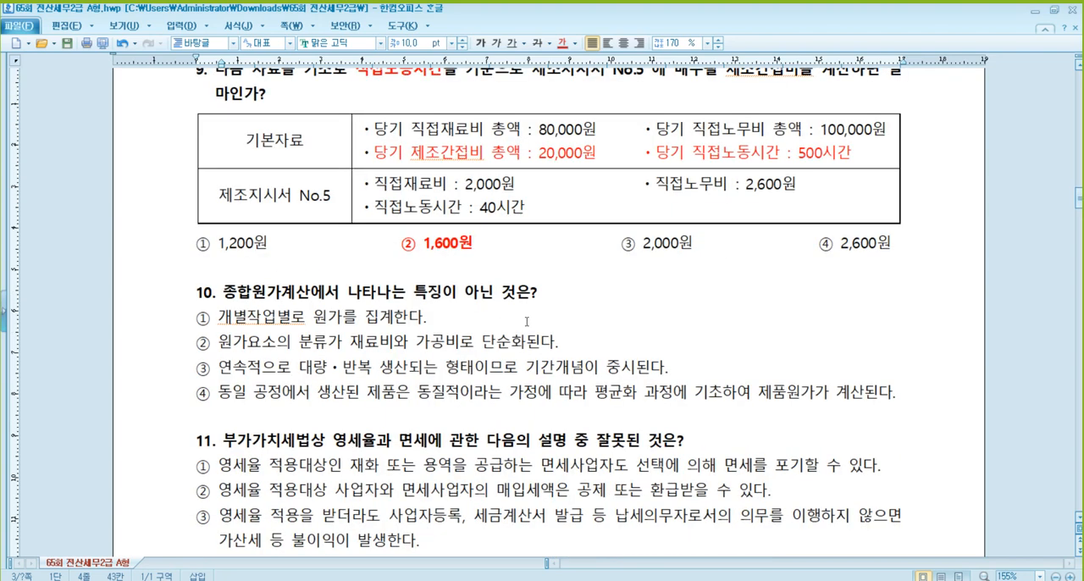
scroll(526, 322, down, 1)
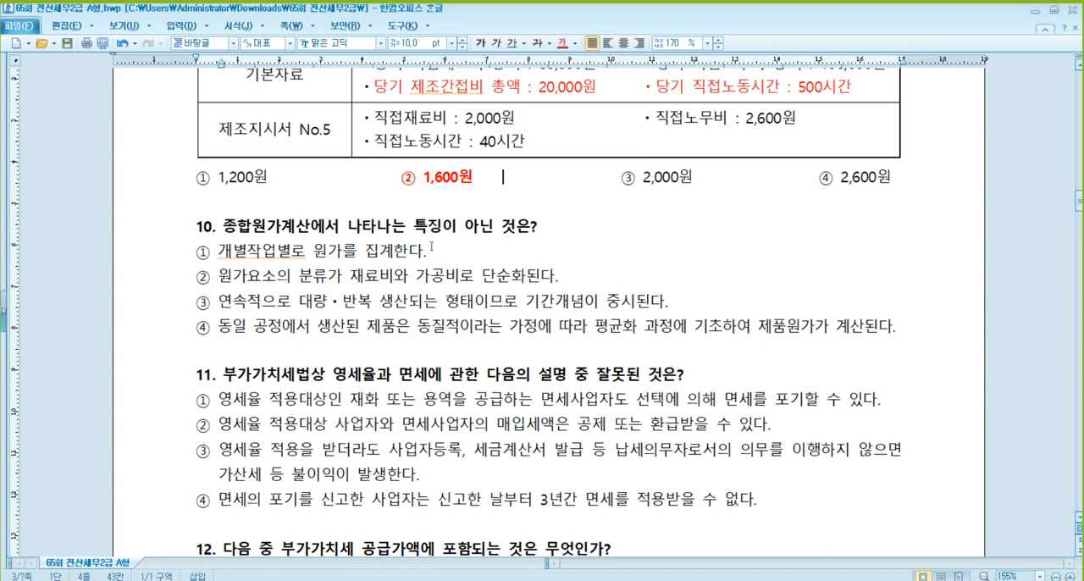
drag(437, 254, 184, 261)
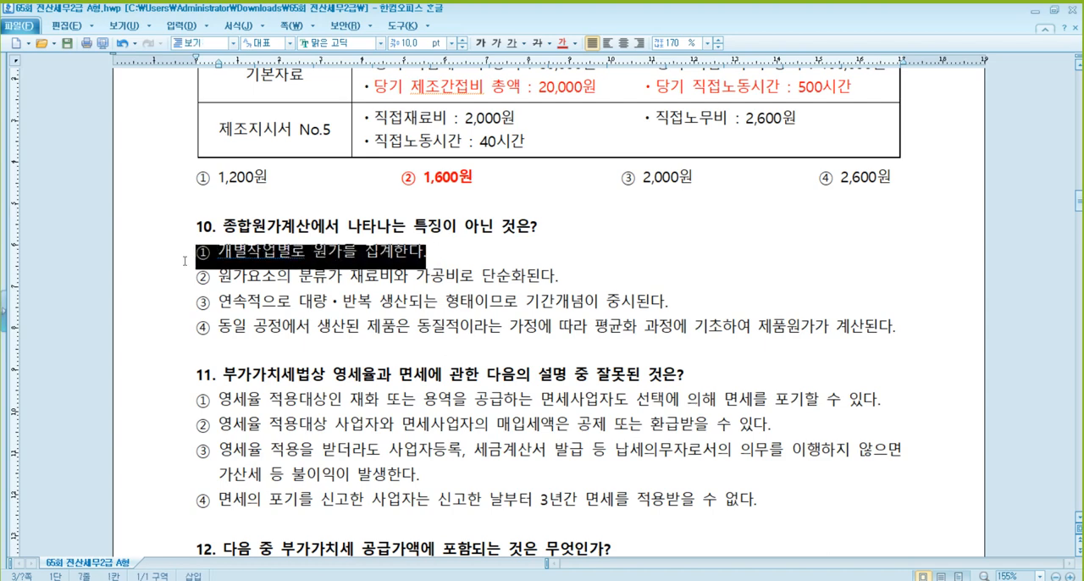
click(481, 47)
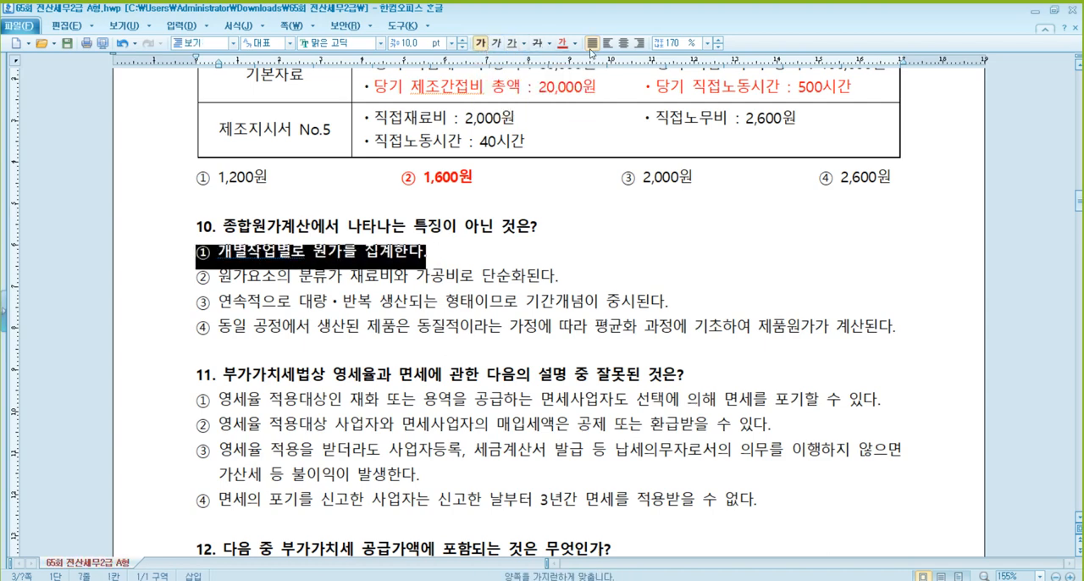
click(562, 42)
click(249, 286)
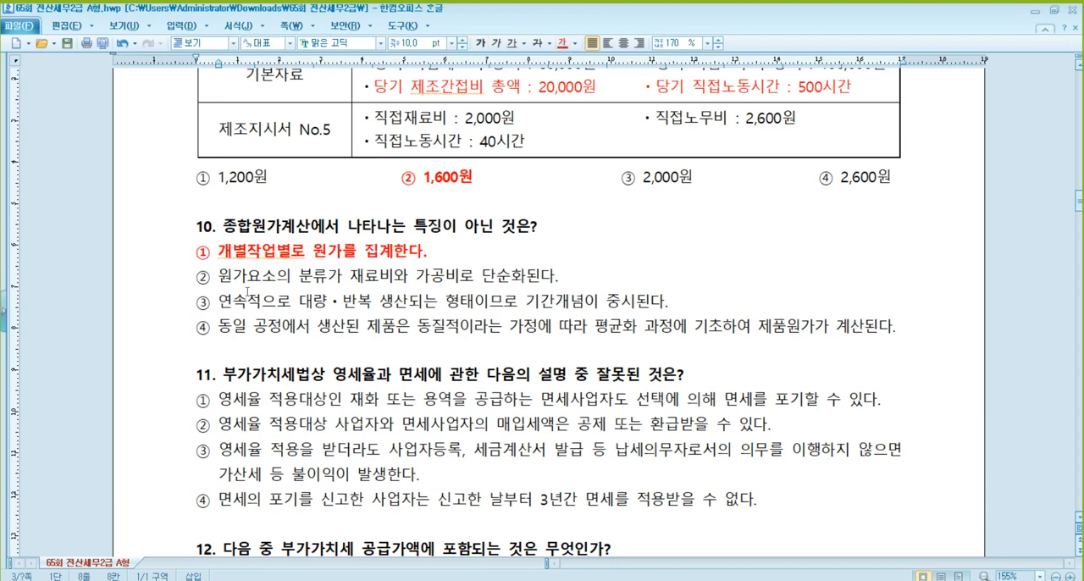
click(382, 277)
click(261, 228)
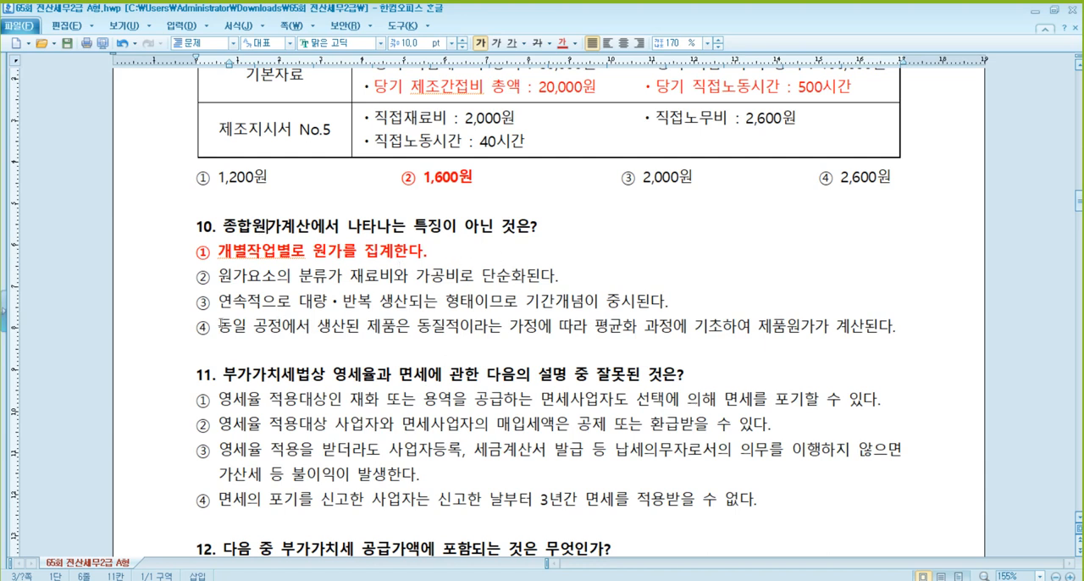
click(234, 301)
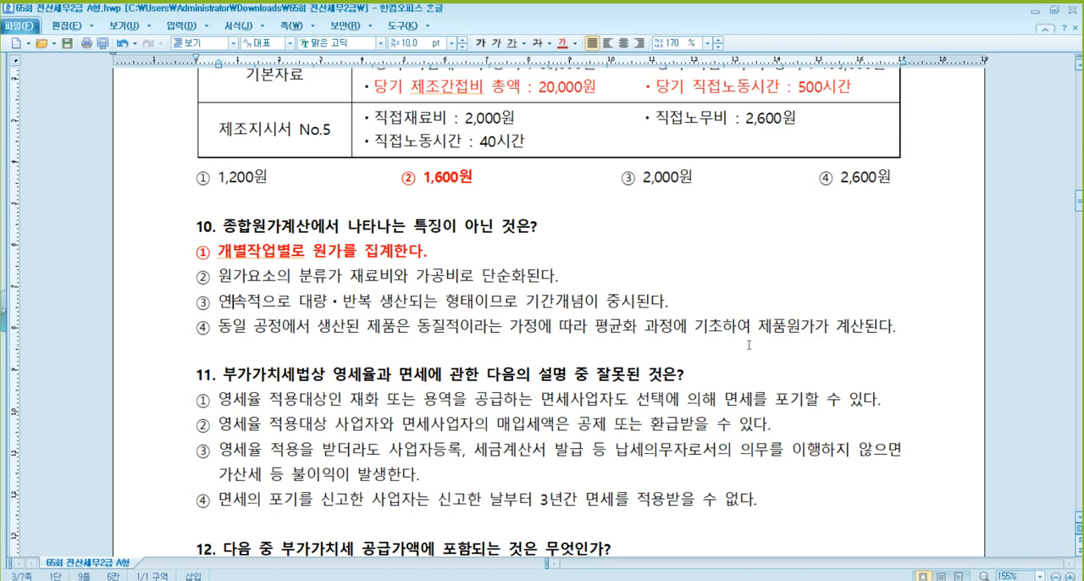
click(244, 250)
- Strike through "면세사업자" in option ② of question 11
scroll(428, 316, down, 5)
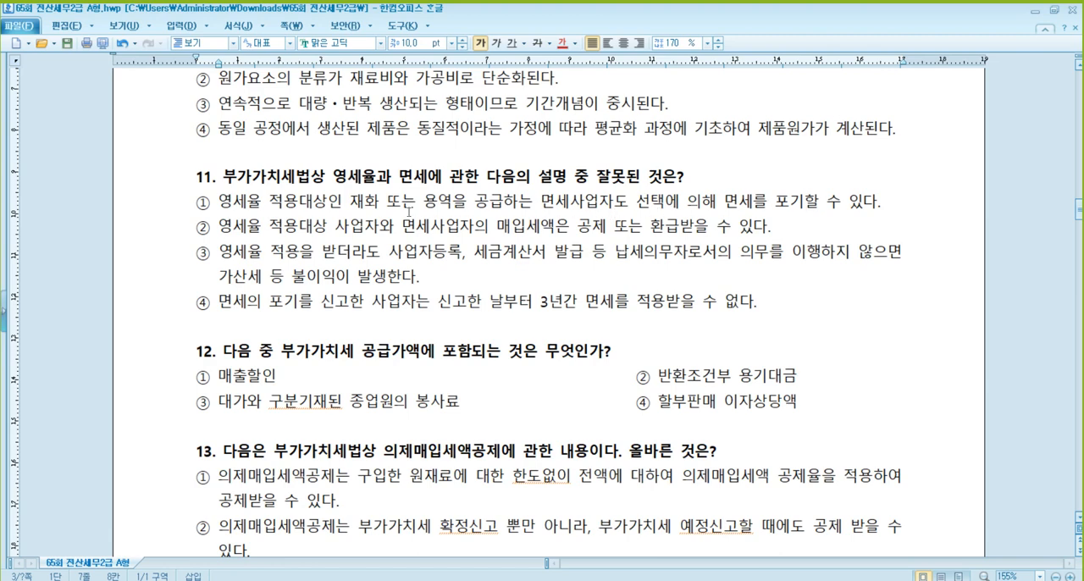
click(580, 206)
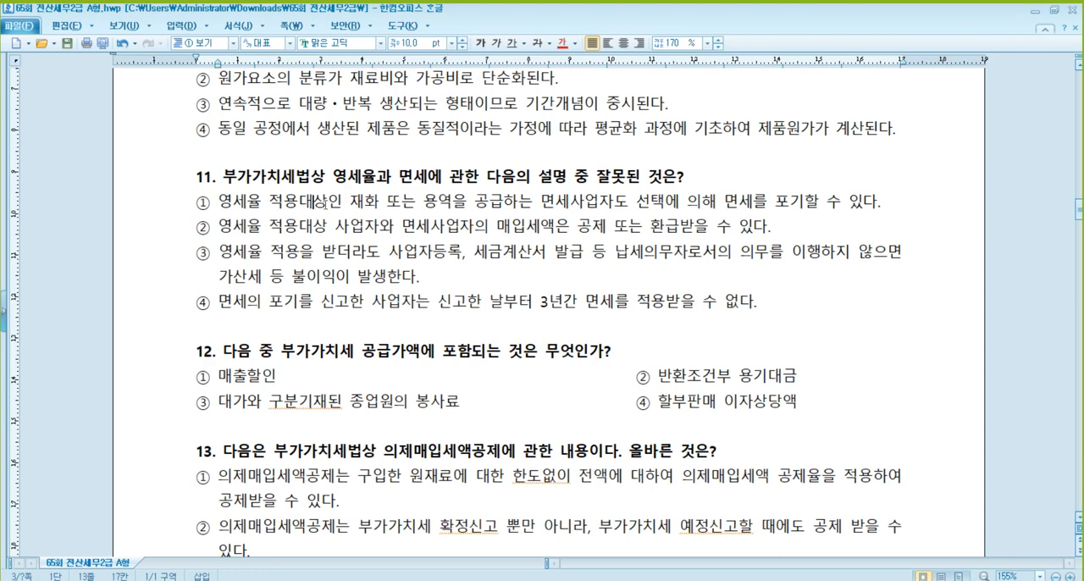
click(729, 201)
click(236, 228)
click(675, 227)
drag(402, 226, 472, 231)
click(536, 43)
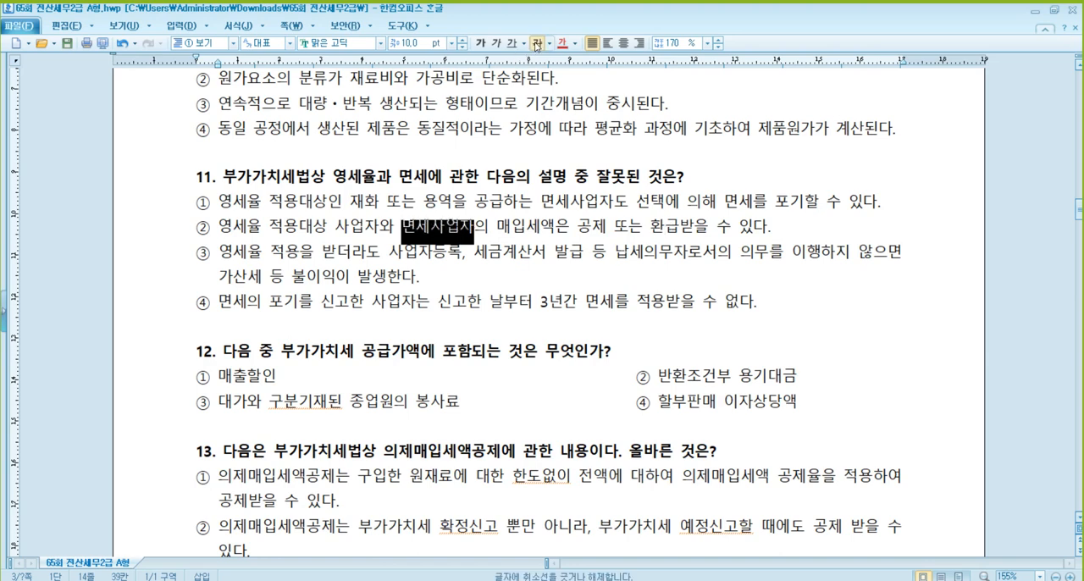
- Mark the whole of option ② in question 11 as the answer in red and bold
drag(770, 227, 196, 229)
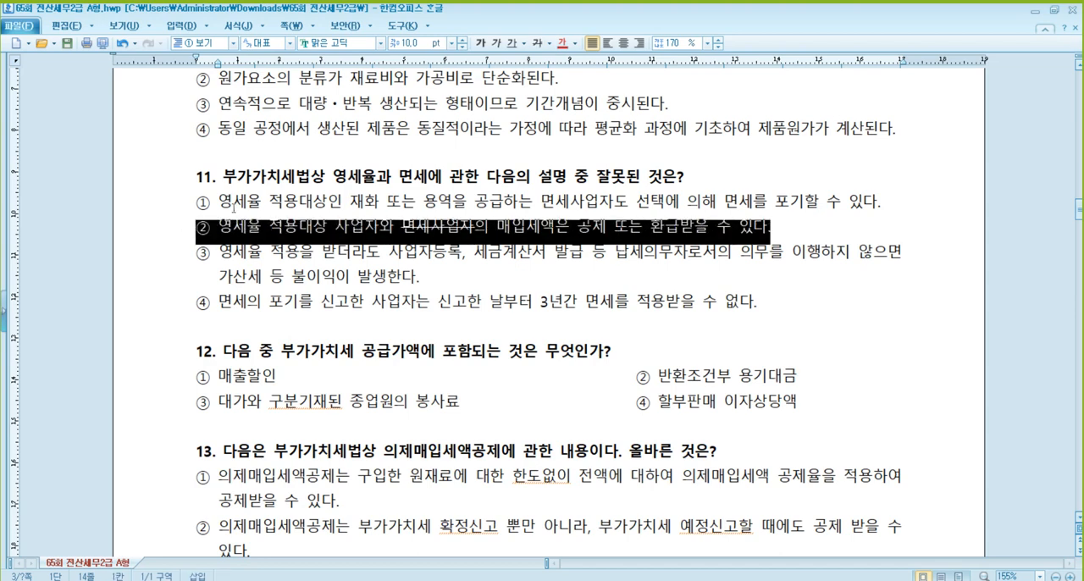
click(561, 43)
click(480, 43)
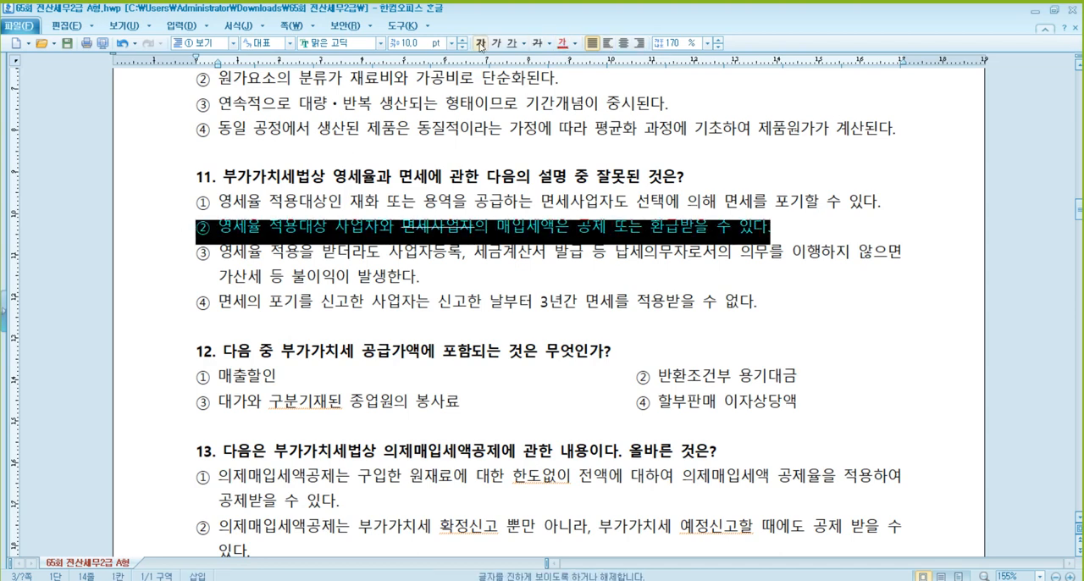
click(385, 264)
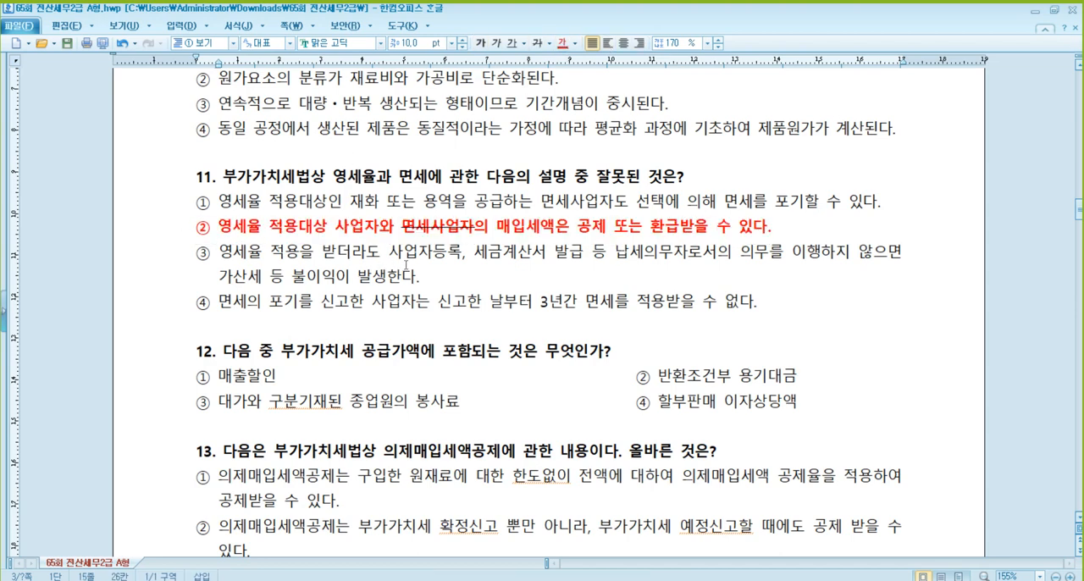
- Read options ③ and ④ of question 11 and question 12 with its four options about the VAT supply value
click(423, 264)
click(502, 264)
click(247, 305)
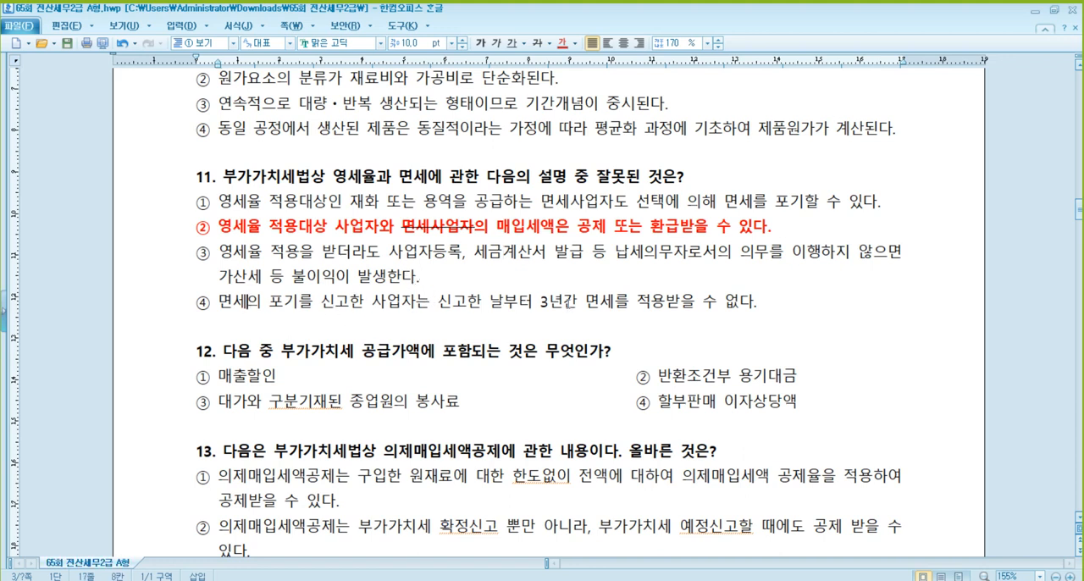
click(598, 303)
scroll(479, 302, down, 2)
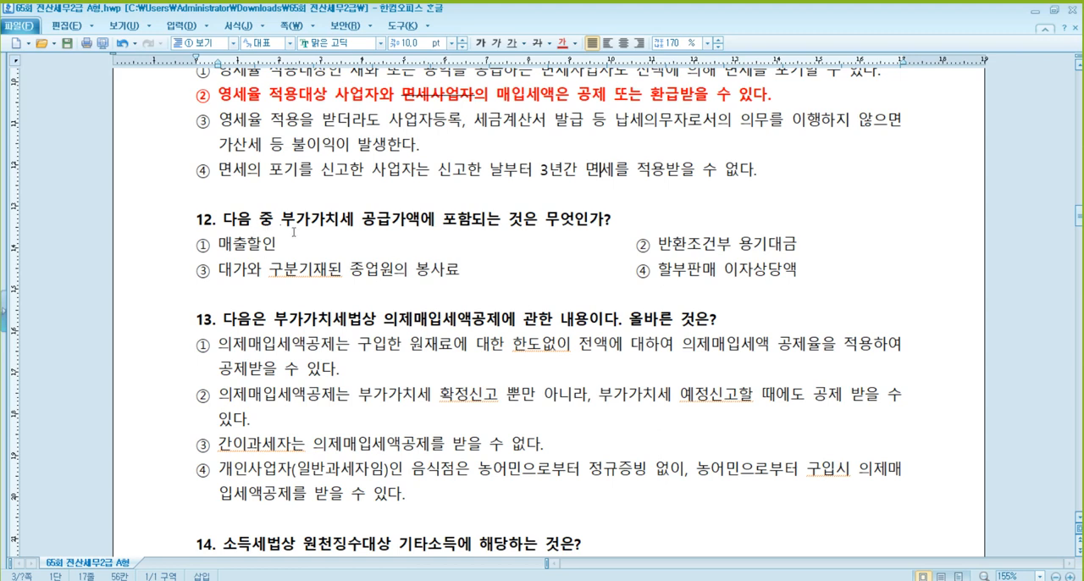
click(402, 224)
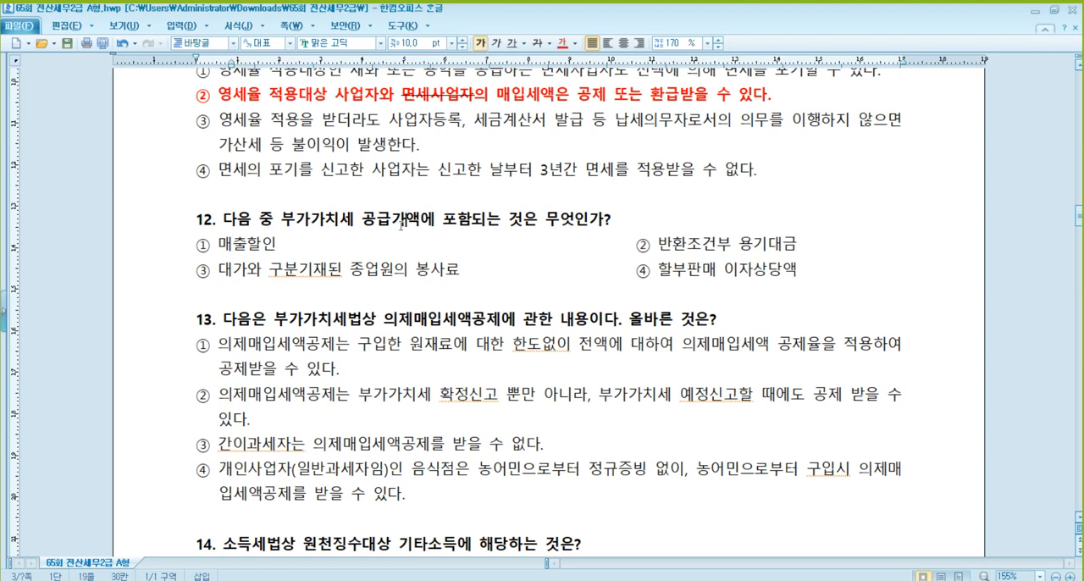
click(476, 225)
click(563, 223)
click(265, 244)
click(703, 245)
click(274, 271)
click(430, 270)
click(691, 275)
click(766, 271)
- Mark "④ 할부판매 이자상당액" in question 12, including its option number, as the answer in red and bold
drag(801, 270, 650, 272)
click(563, 44)
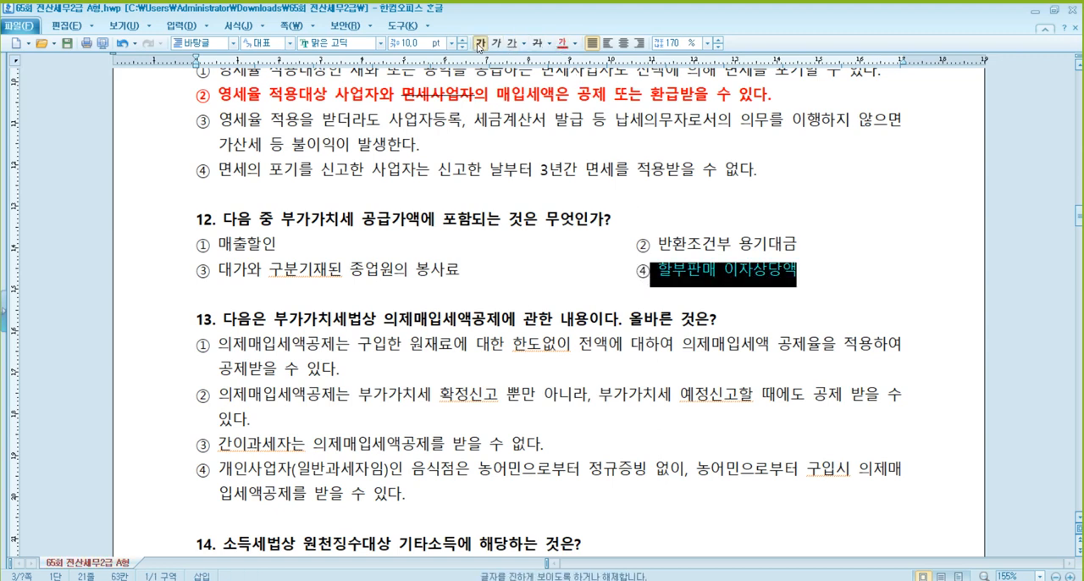
click(481, 44)
drag(637, 272, 648, 273)
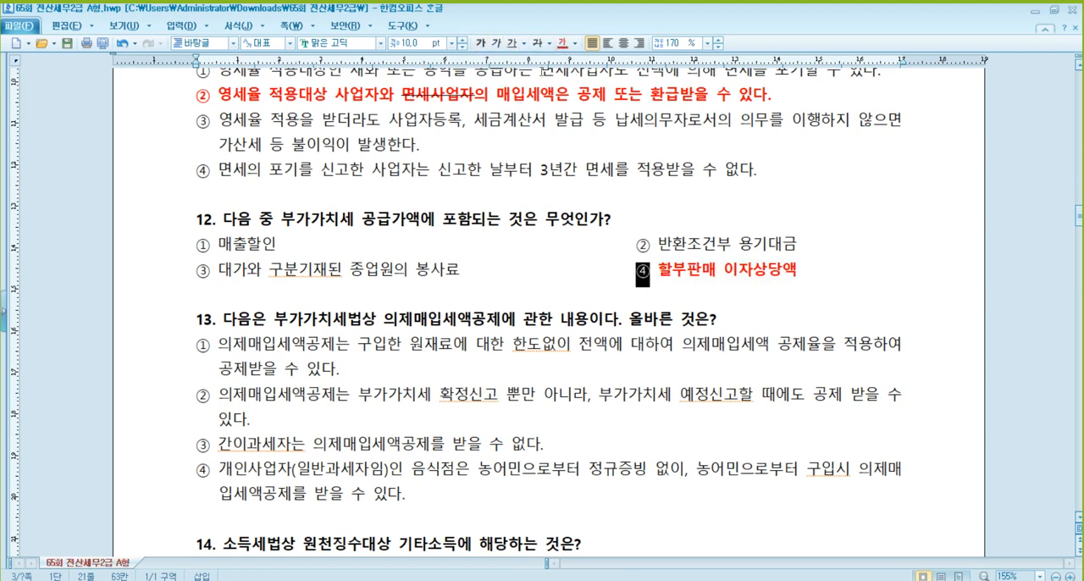
click(562, 44)
click(481, 44)
click(491, 269)
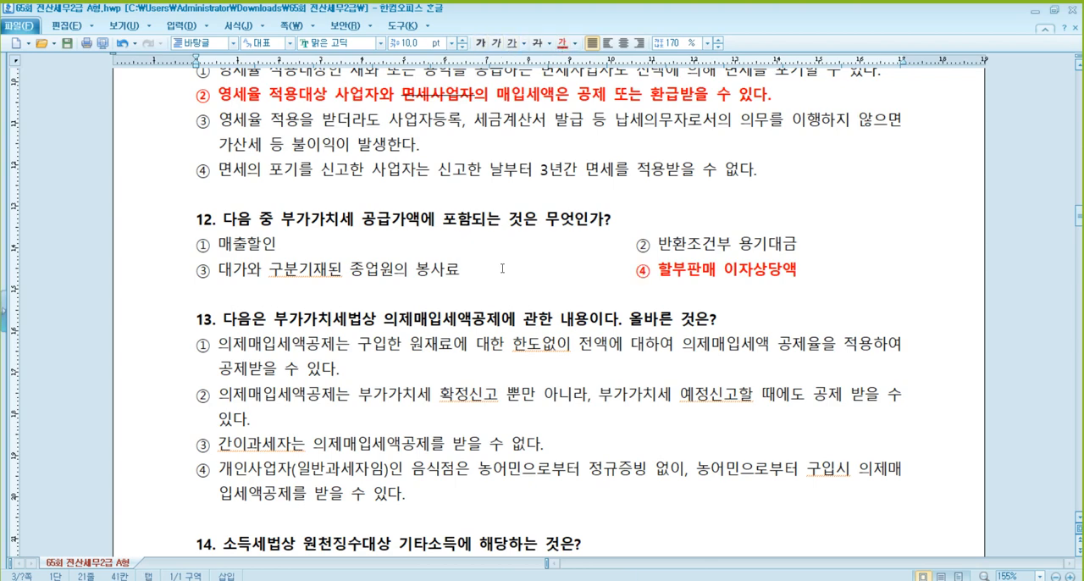
scroll(502, 269, down, 1)
scroll(502, 269, down, 1)
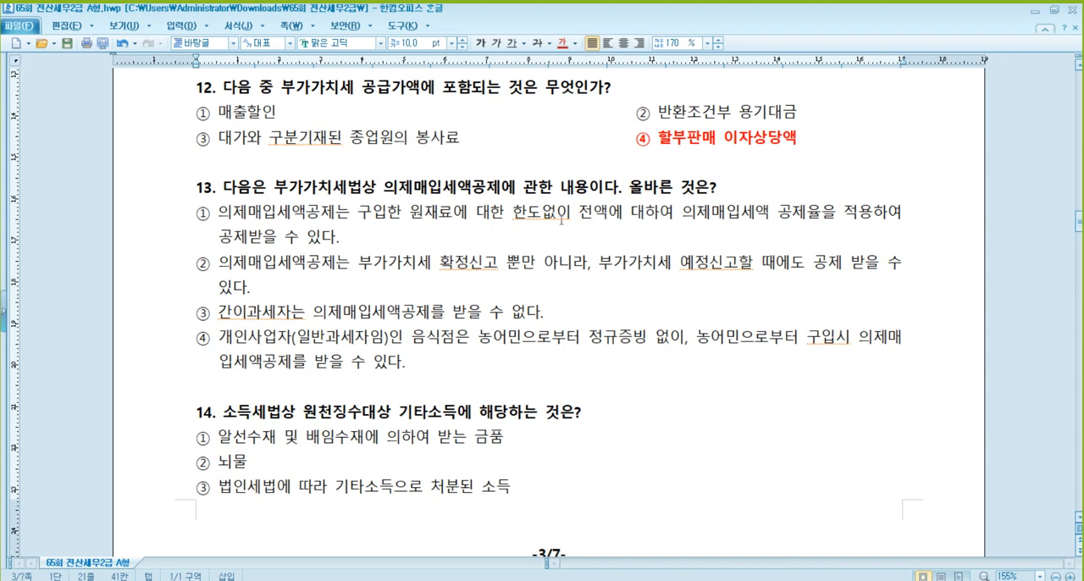
- Strike through "한도없이" in option ① of question 13
drag(514, 217, 570, 219)
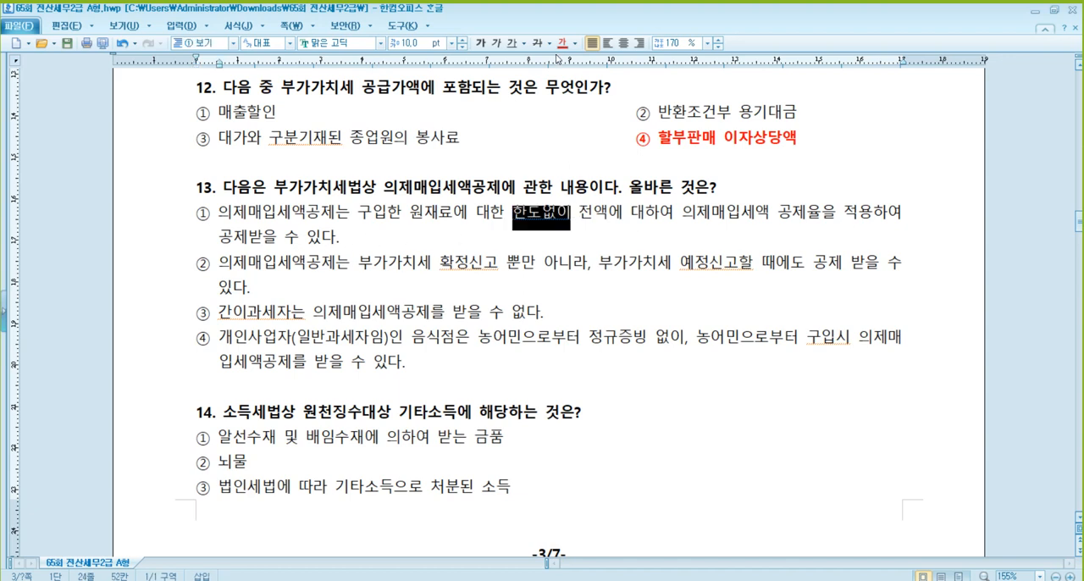
click(536, 44)
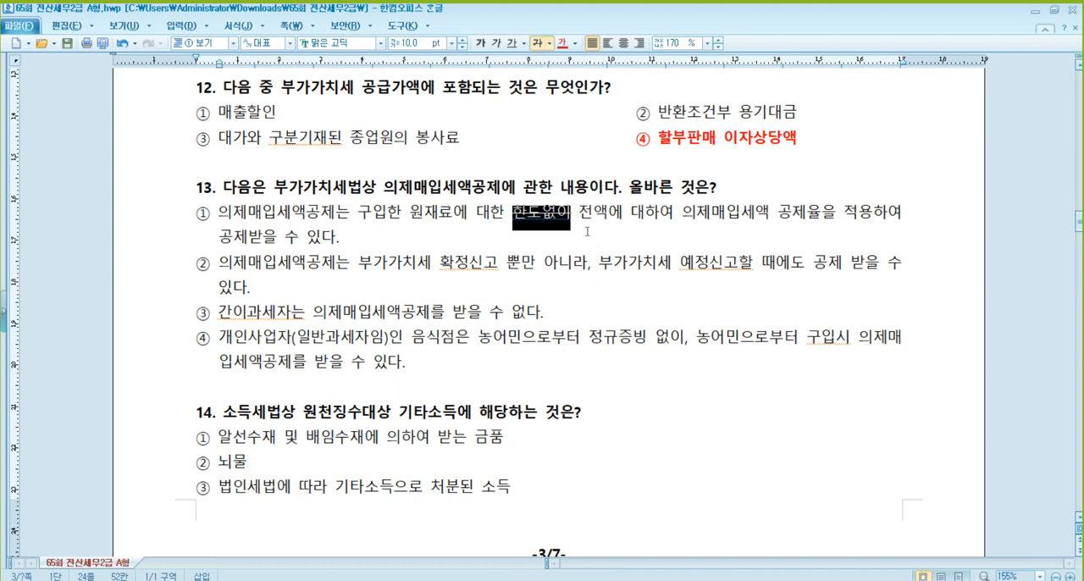
click(614, 230)
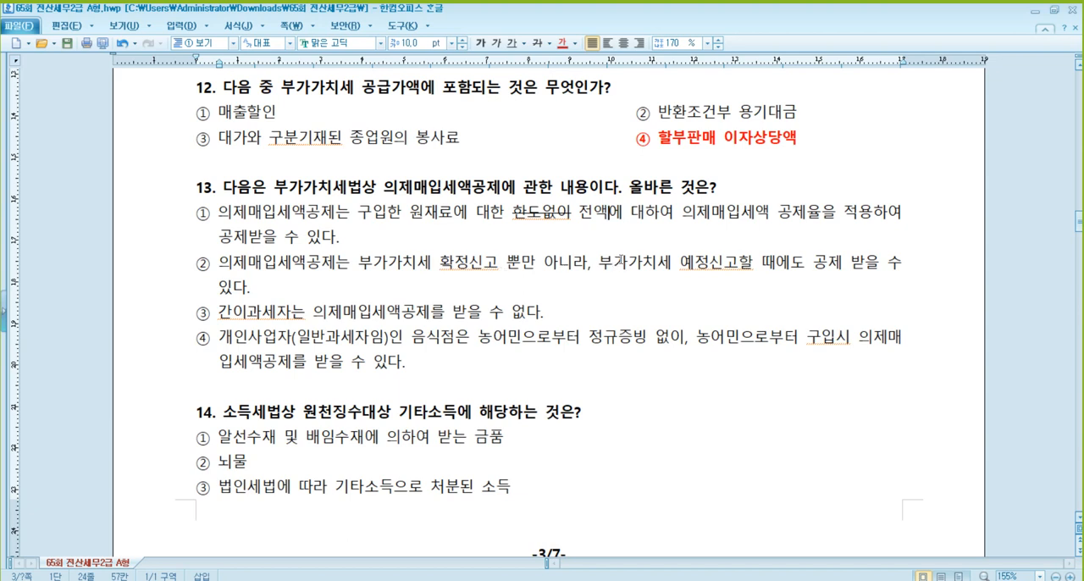
- Mark the whole of option ② in question 13, including its option number, as the answer in red and bold
click(693, 262)
click(251, 290)
drag(252, 290, 199, 271)
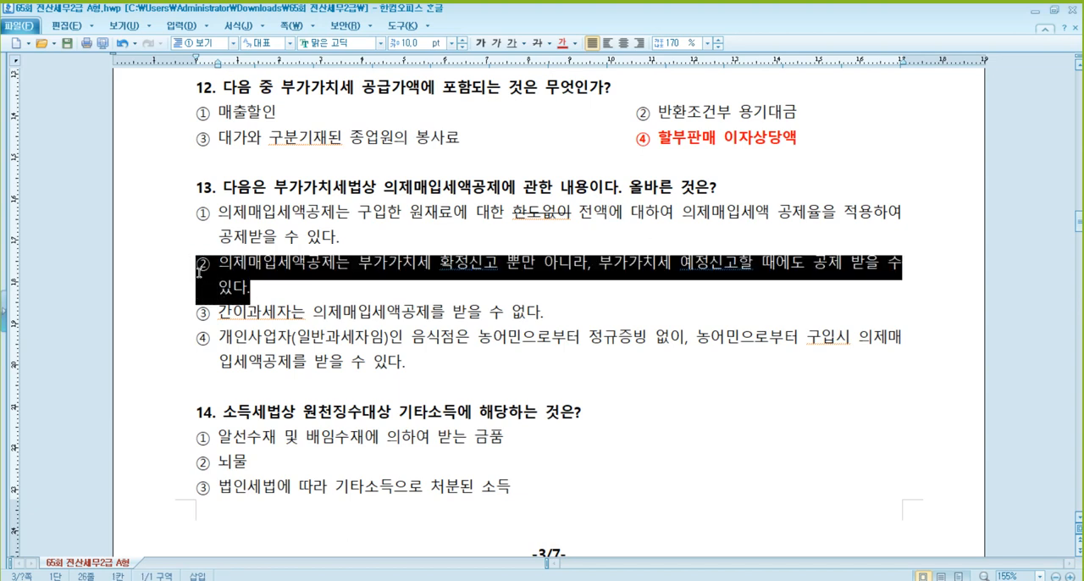
click(561, 42)
click(480, 42)
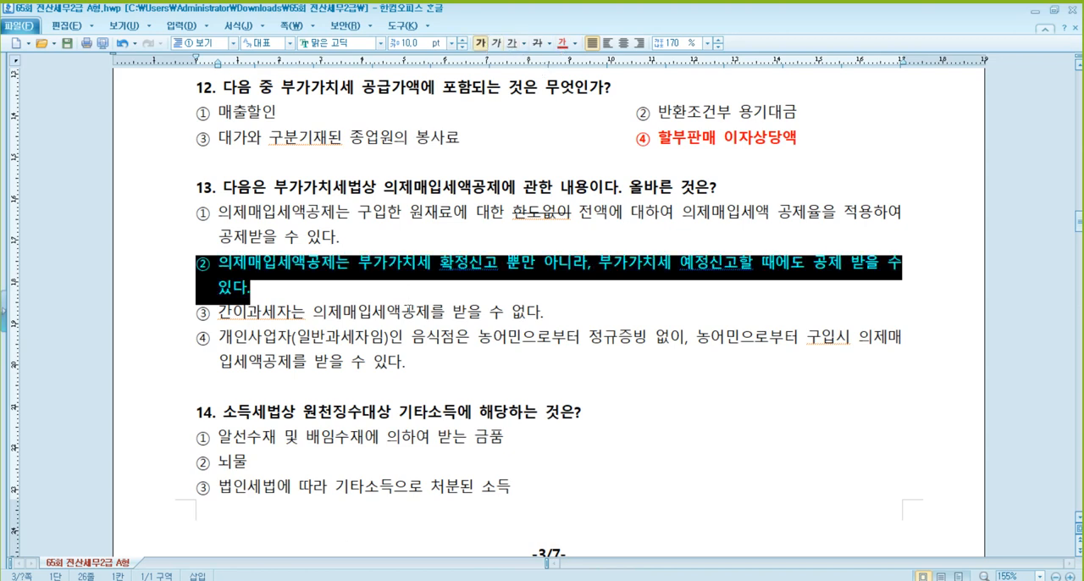
click(414, 313)
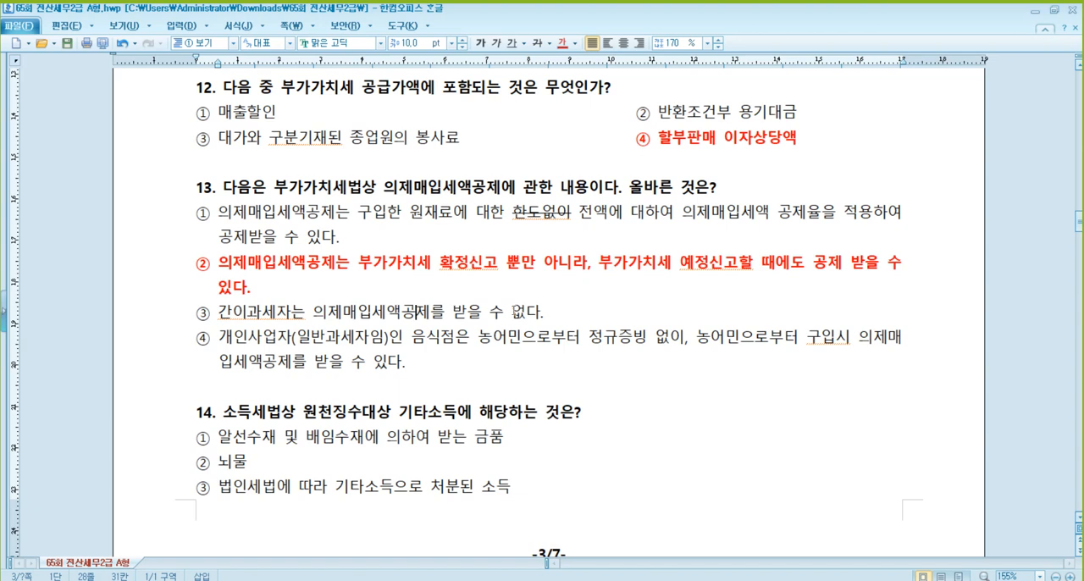
- Strike through "없다." at the end of option ③ in question 13
drag(511, 313, 549, 319)
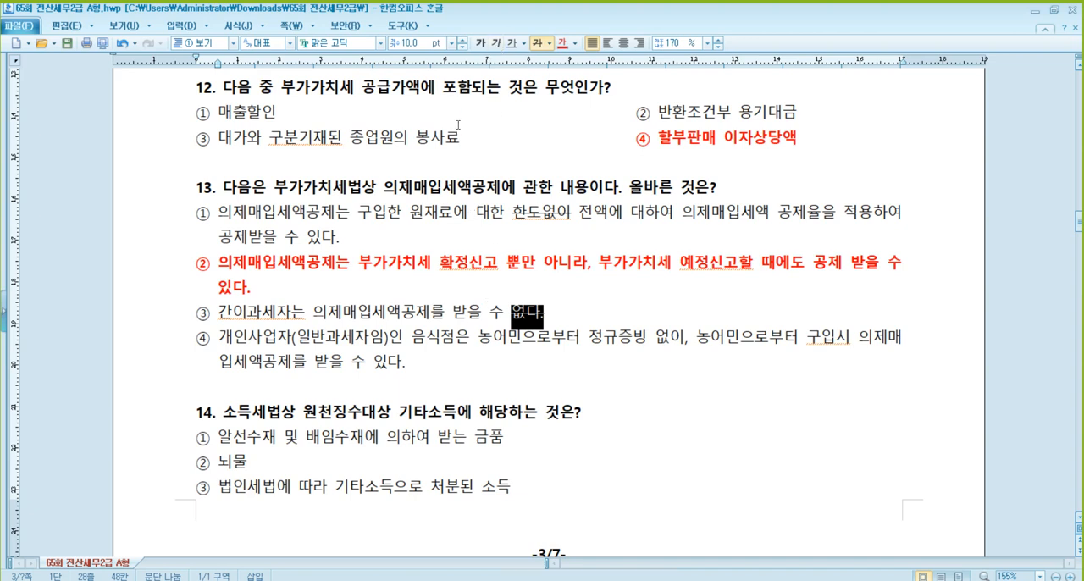
click(442, 315)
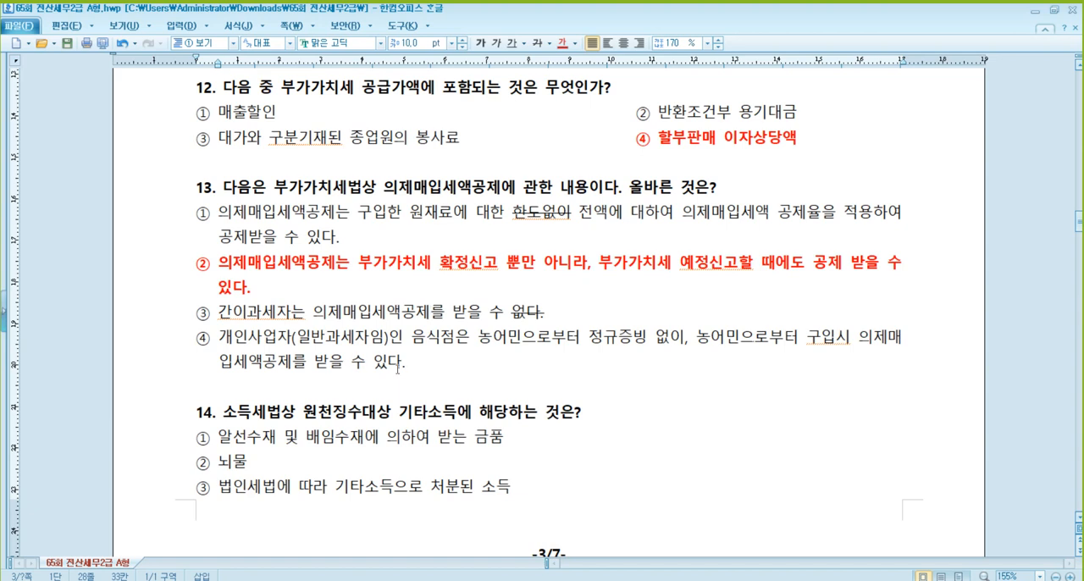
- Insert blank lines between questions 13 and 14 to push all of question 14 onto page 4
click(492, 338)
click(307, 265)
scroll(340, 323, down, 2)
click(324, 330)
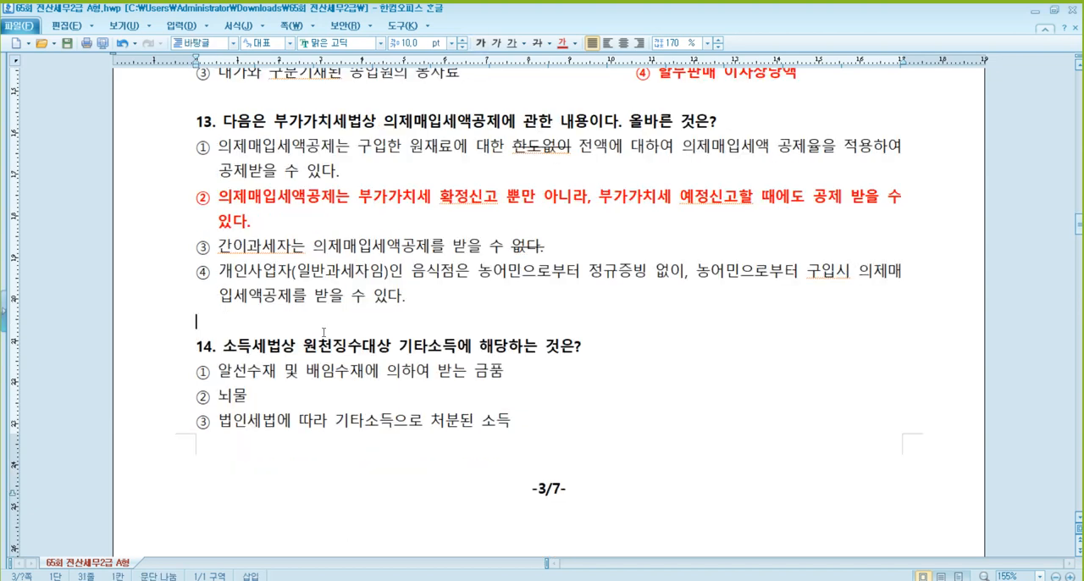
key(Return)
key(Return)
key(Return)
key(Return)
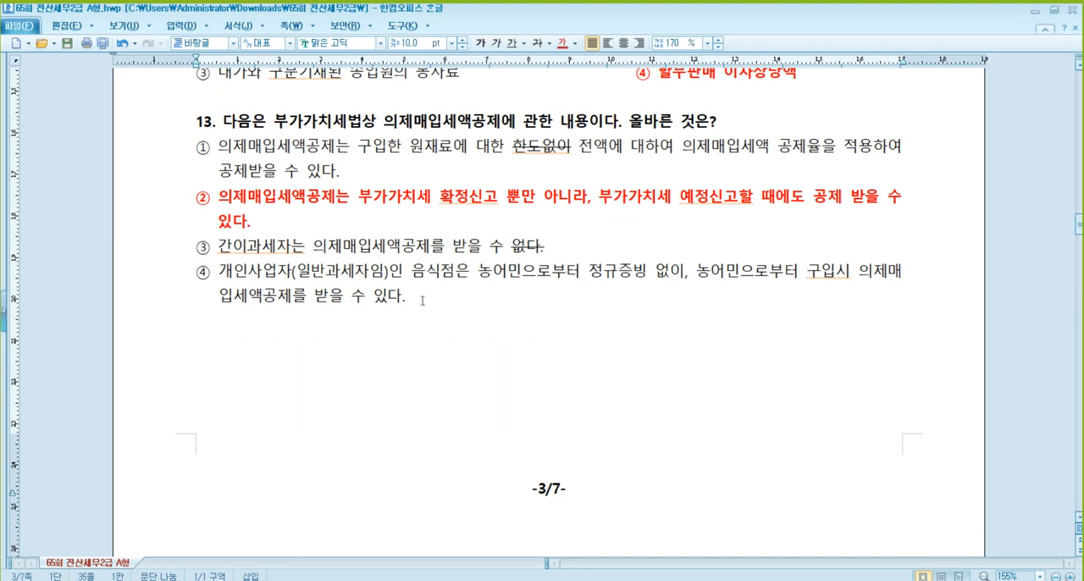
- Read question 14 and its four options about other income subject to withholding under the Income Tax Act
scroll(422, 300, down, 15)
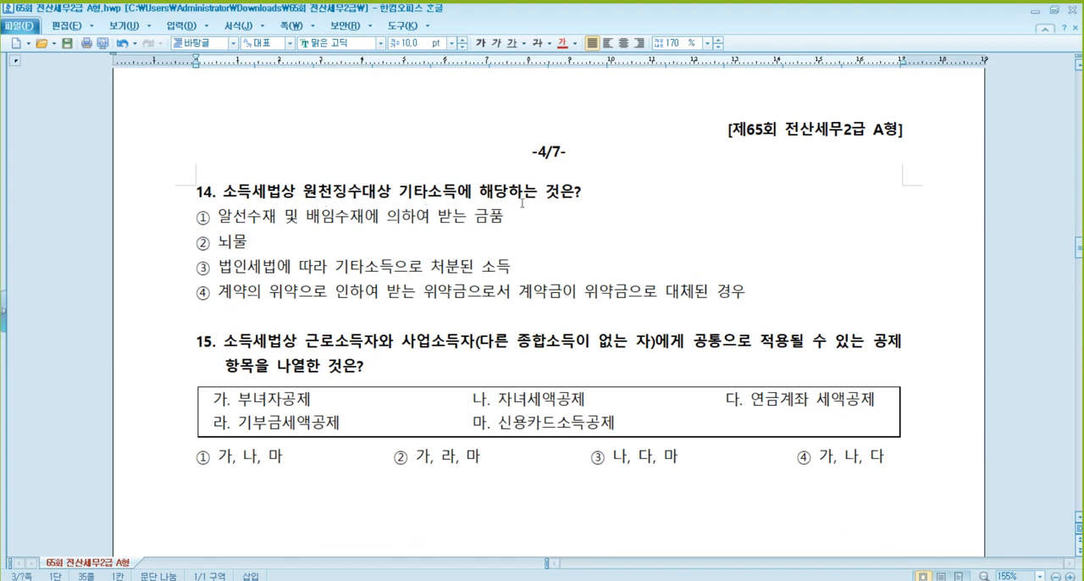
click(336, 193)
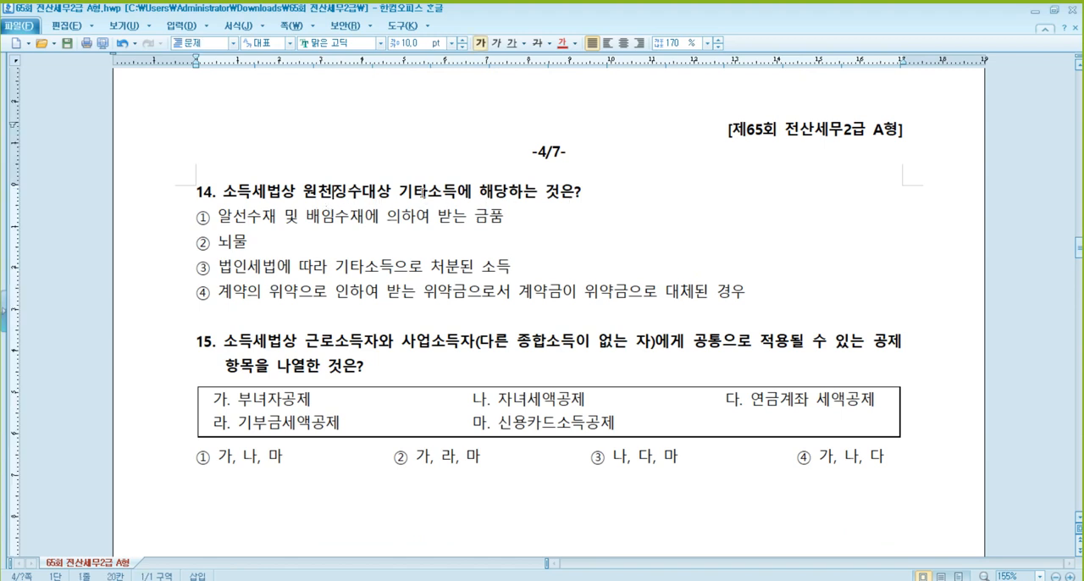
click(259, 225)
click(339, 225)
click(235, 243)
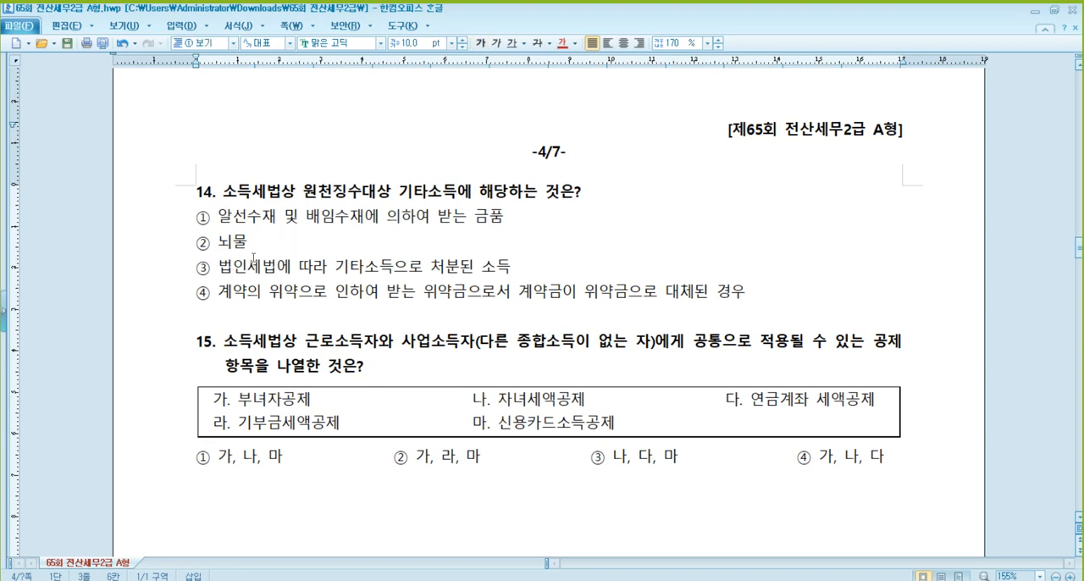
click(279, 268)
click(462, 268)
click(259, 294)
click(564, 294)
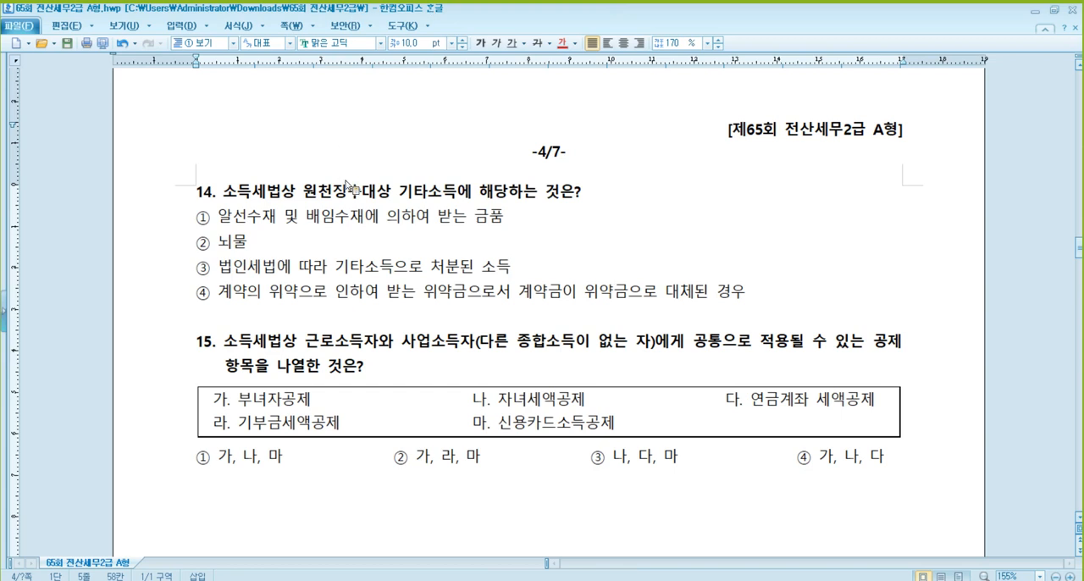
click(240, 244)
click(308, 292)
- Mark "③ 법인세법에 따라 기타소득으로 처분된 소득" in question 14 as the answer in red and bold
drag(511, 270, 169, 281)
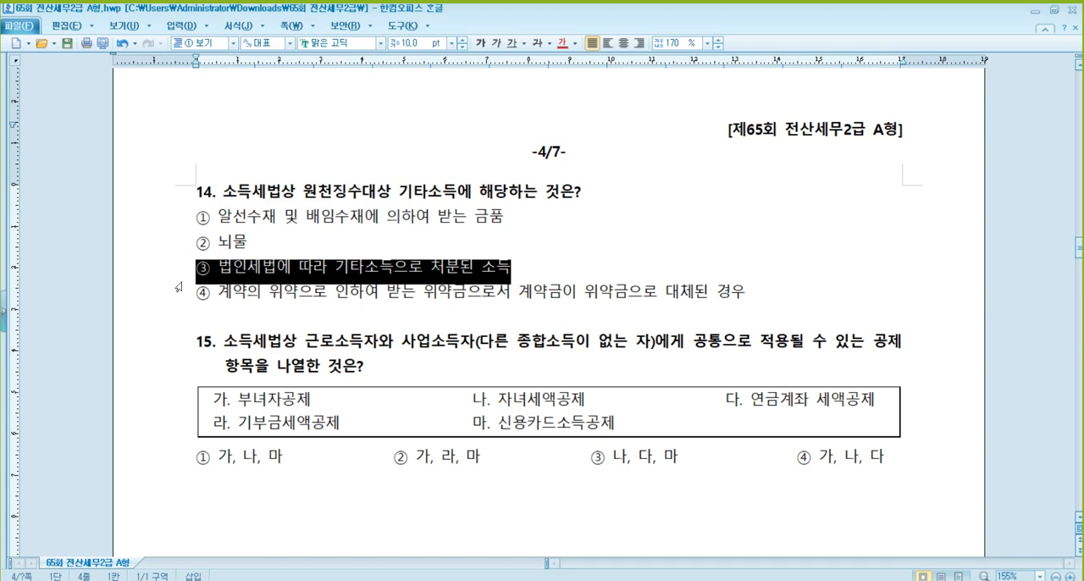
click(566, 47)
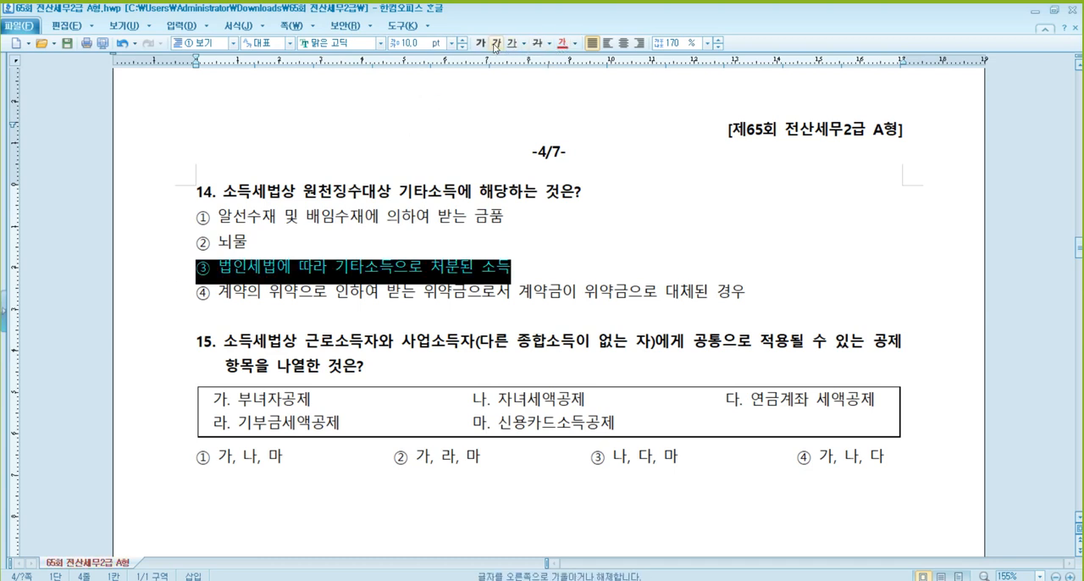
click(481, 42)
click(638, 382)
- Strike through items "라. 기부금세액공제" and "마. 신용카드소득공제" in the box of question 15
scroll(638, 317, down, 1)
scroll(637, 317, down, 1)
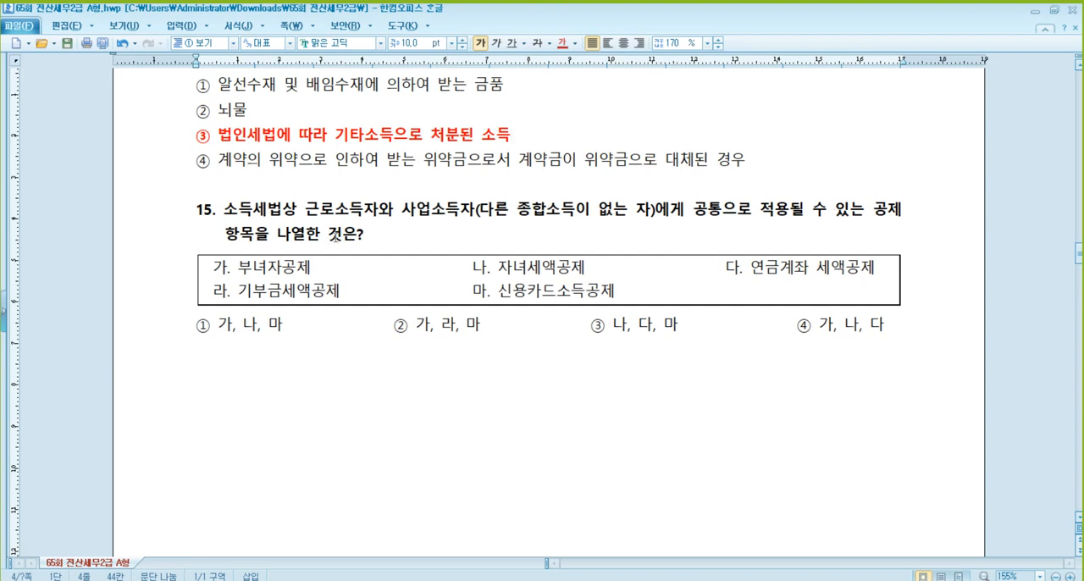
click(415, 268)
click(526, 267)
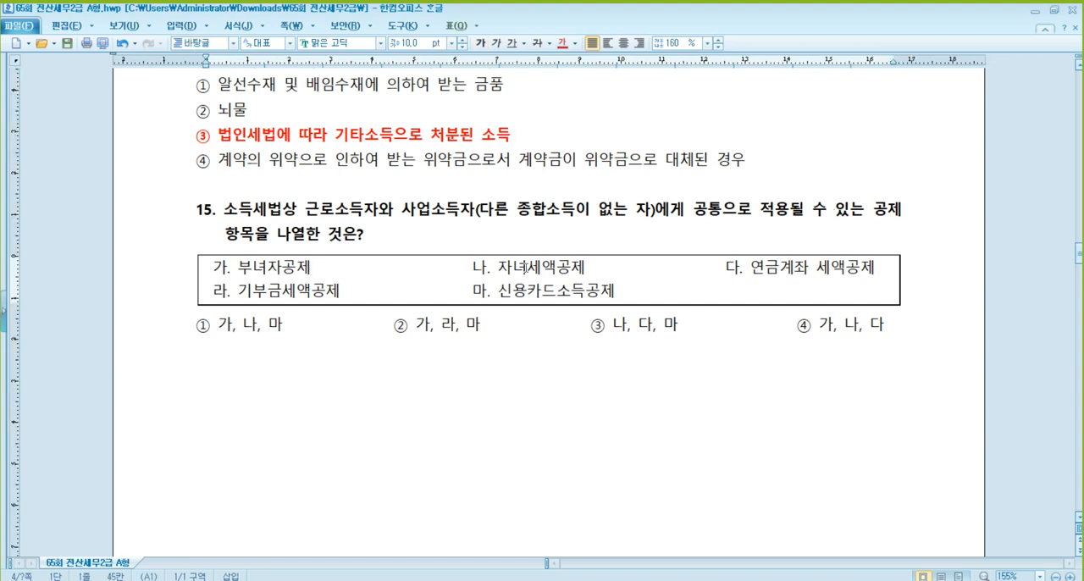
click(783, 265)
click(311, 291)
click(557, 268)
drag(618, 291, 214, 288)
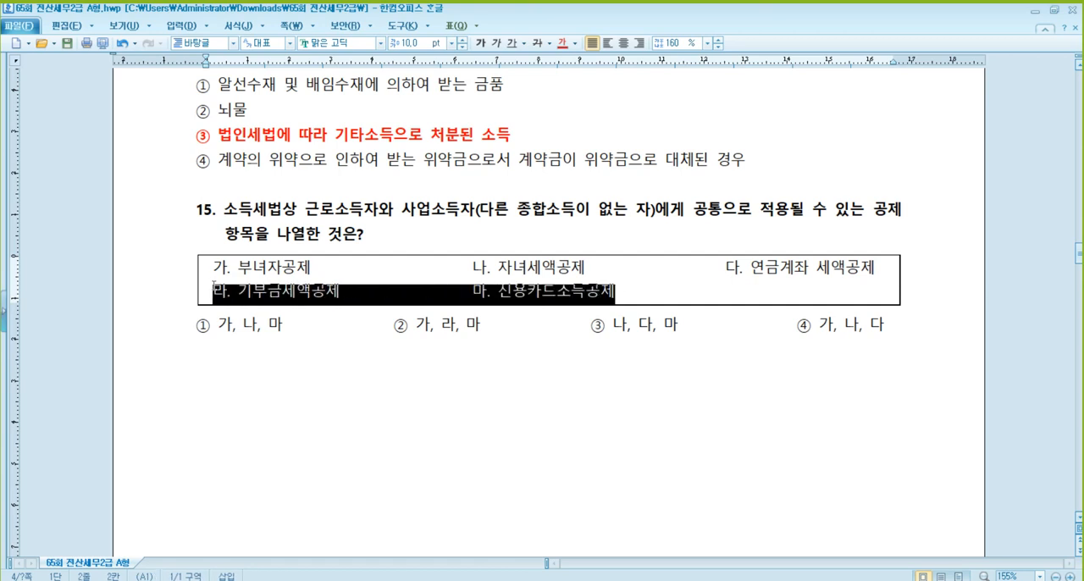
click(539, 42)
- Mark "④ 가, 나, 다" in question 15, including its option number, as the answer in red and bold
click(325, 269)
click(524, 267)
click(744, 269)
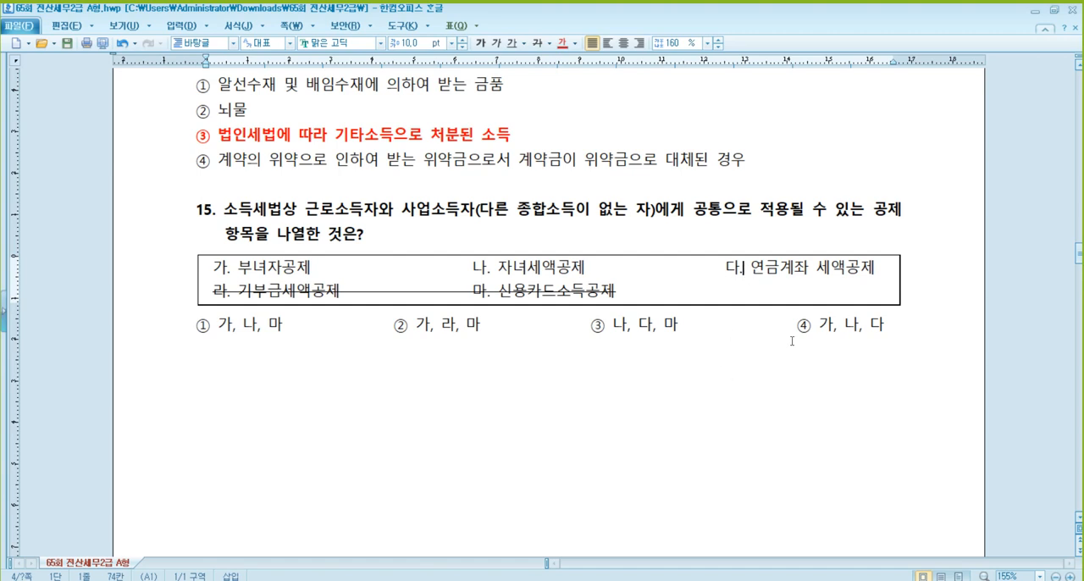
drag(792, 340, 884, 330)
click(562, 42)
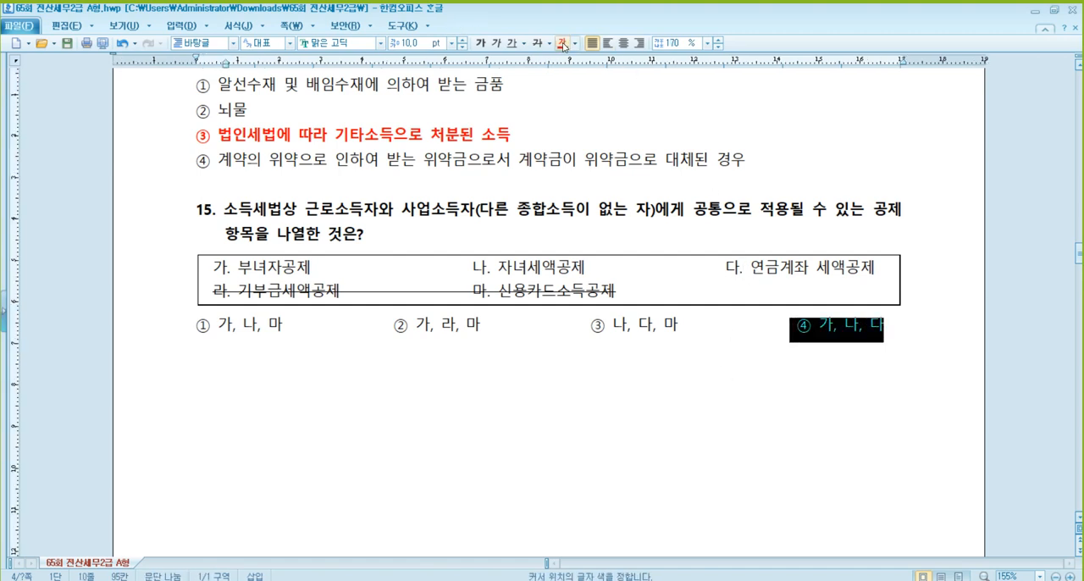
key(ctrl+b)
click(618, 415)
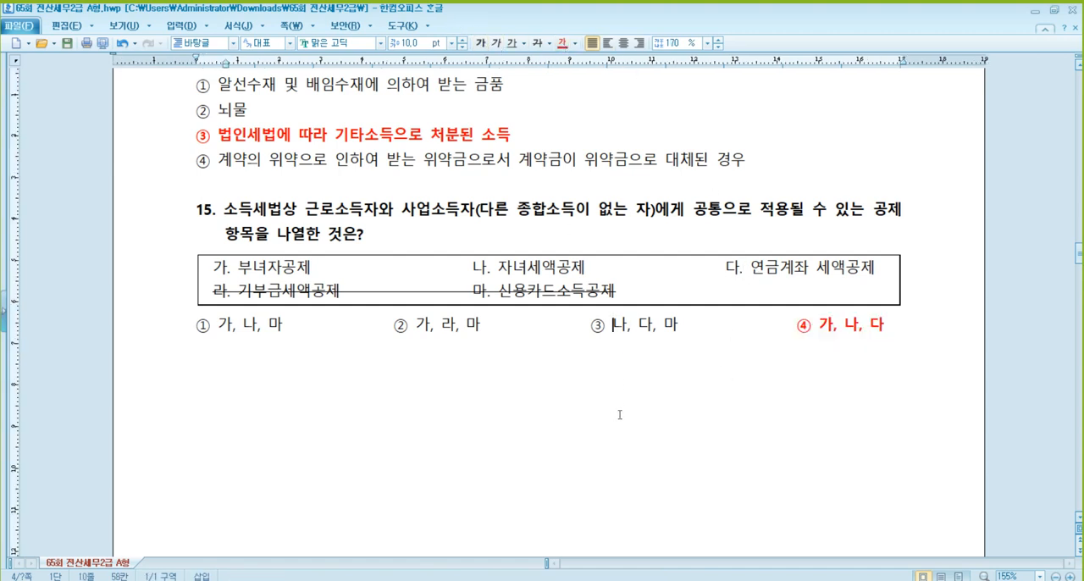
scroll(636, 415, down, 5)
scroll(635, 424, down, 6)
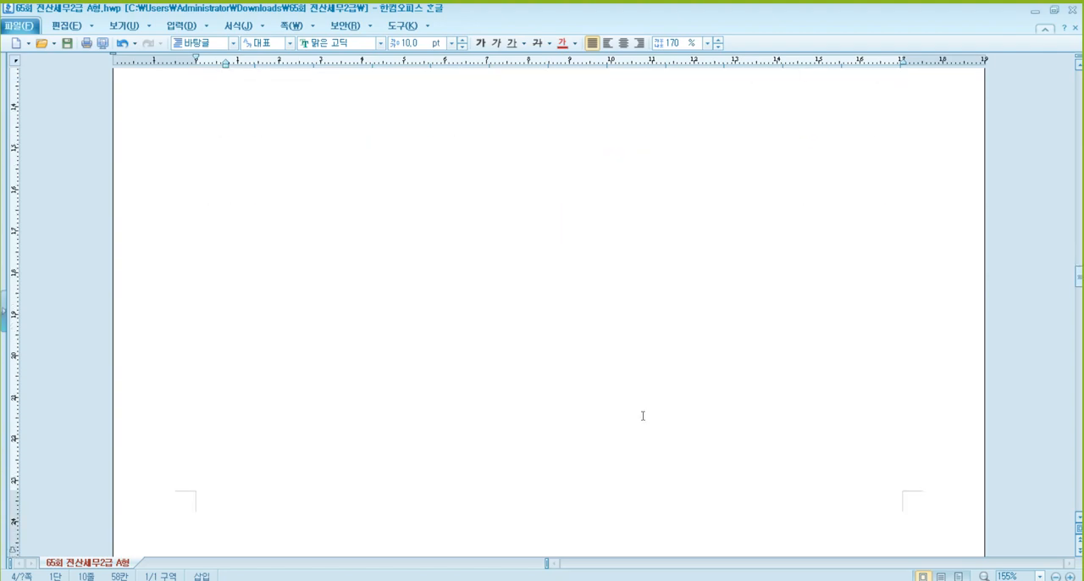